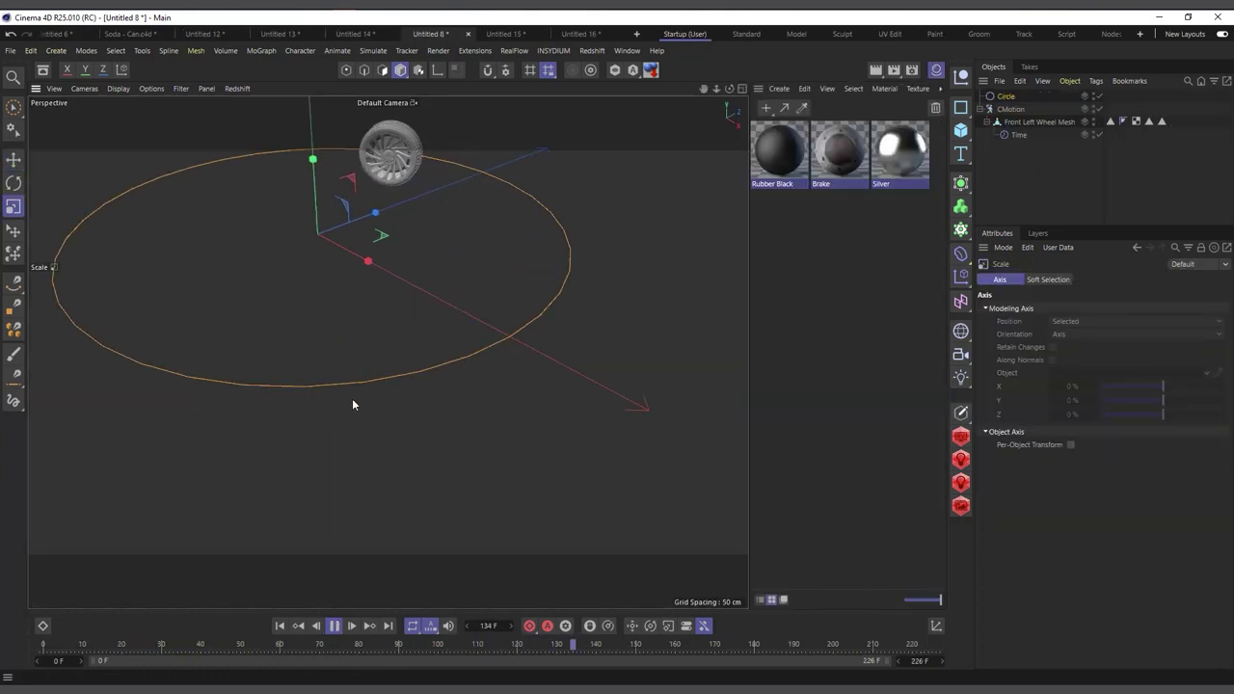
{"action": "scroll", "coordinate": [352, 405], "scroll_direction": "down", "scroll_amount": 2}
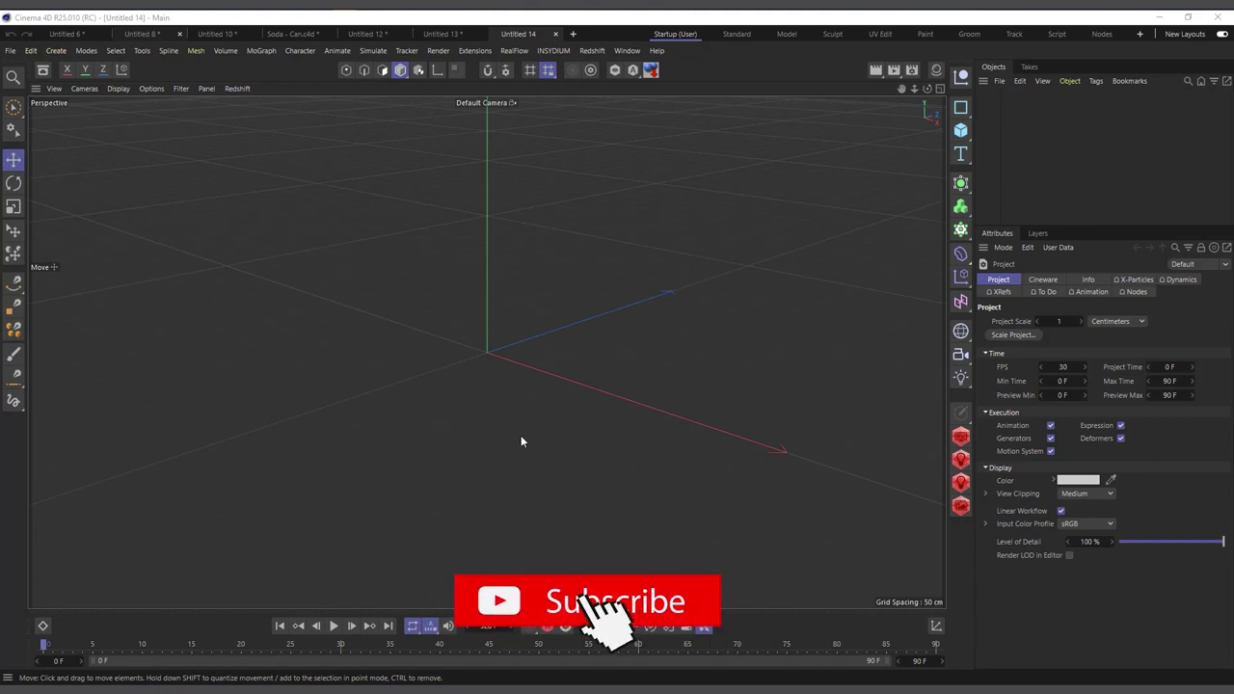
Add a default cube primitive to the empty scene
{"action": "left_click", "coordinate": [960, 130]}
{"action": "left_click", "coordinate": [1007, 151]}
{"action": "scroll", "coordinate": [493, 319], "scroll_direction": "down", "scroll_amount": 5}
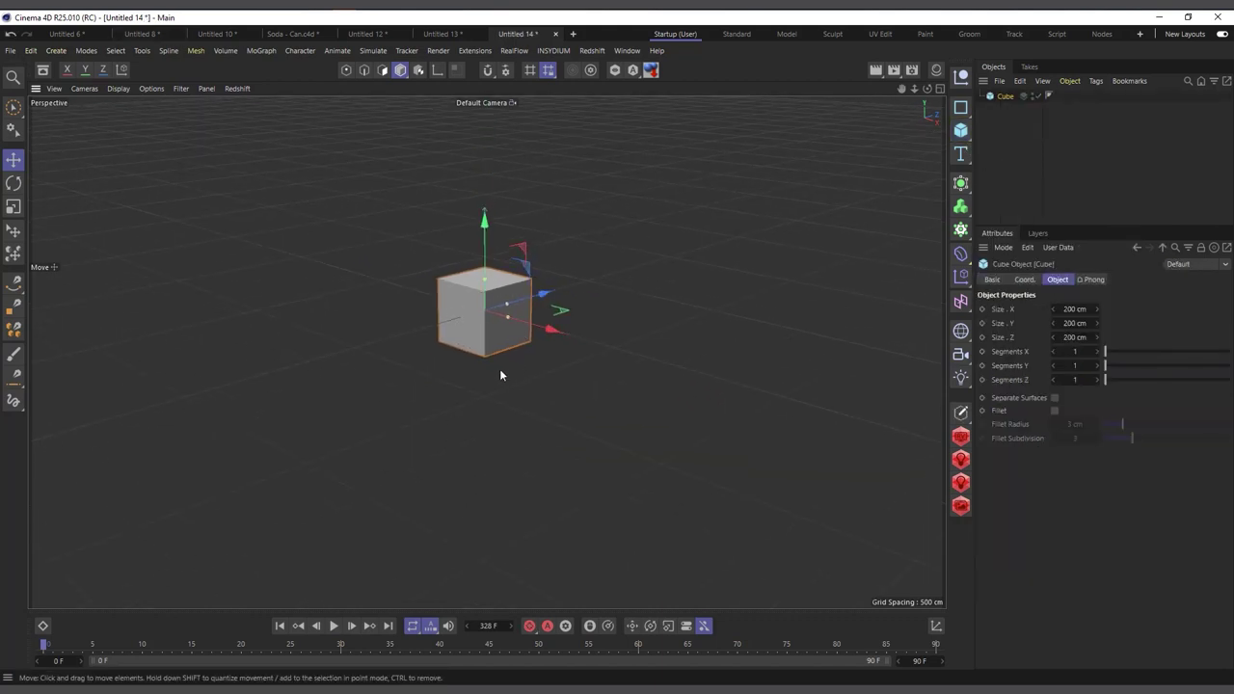
{"action": "scroll", "coordinate": [459, 405], "scroll_direction": "up", "scroll_amount": 1}
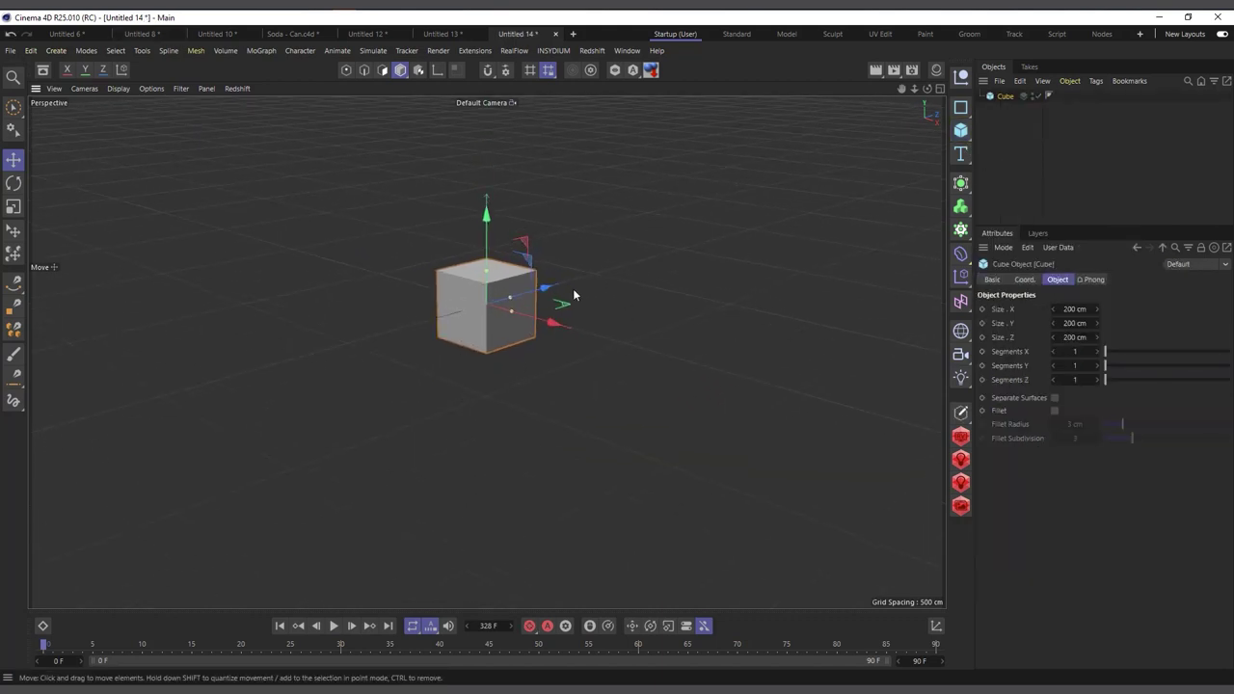
Try moving the cube along its Z axis and undo the move
{"action": "left_click_drag", "start_coordinate": [546, 291], "coordinate": [477, 314]}
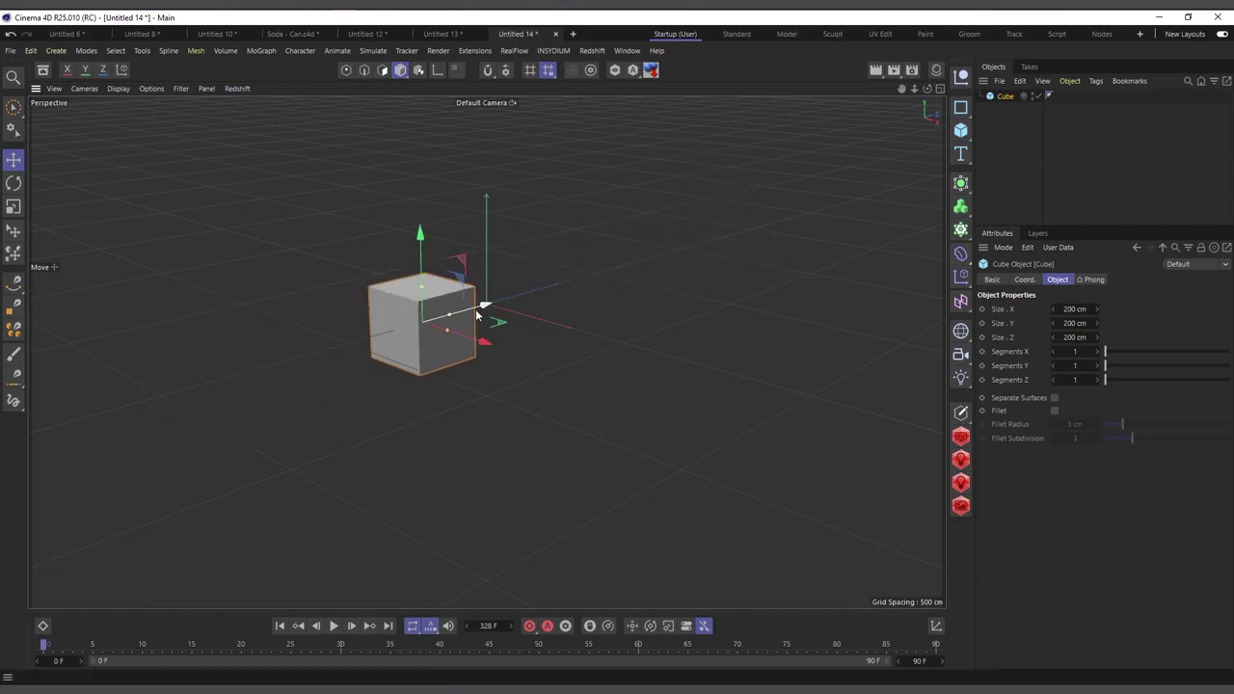
{"action": "key", "text": "ctrl+z"}
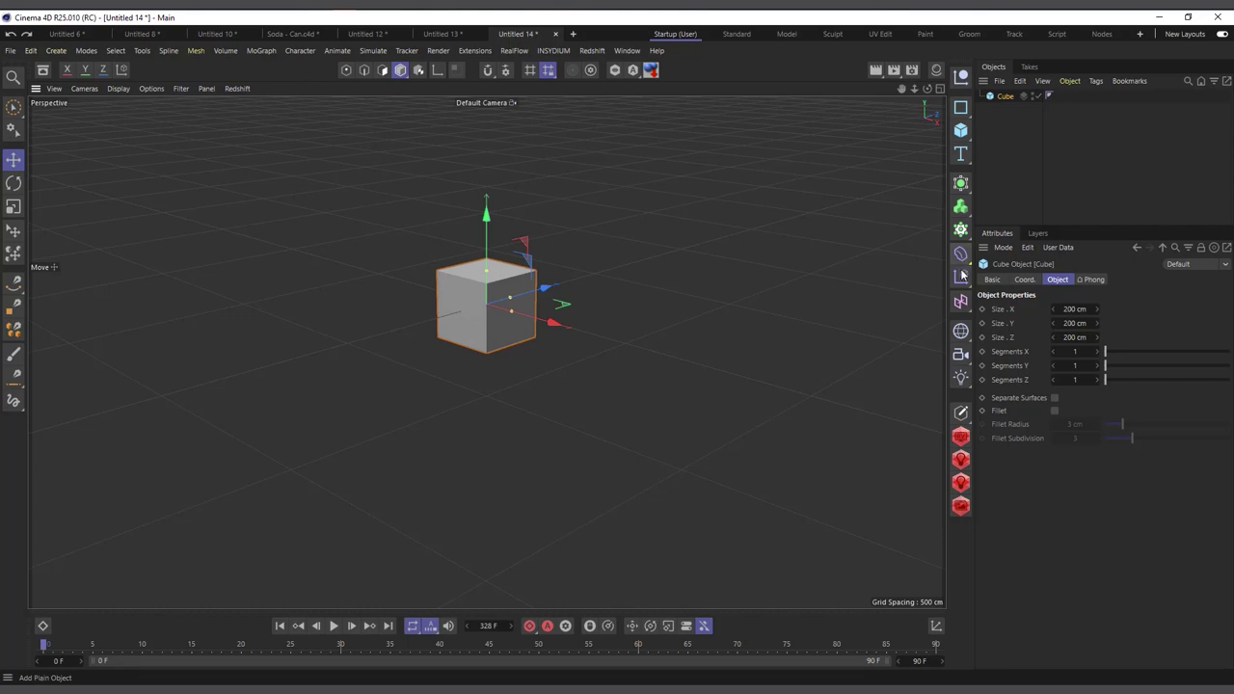
Add a Plain effector as a child of the cube and set its deformation to Object
{"action": "left_click", "coordinate": [252, 48]}
{"action": "mouse_move", "coordinate": [319, 72]}
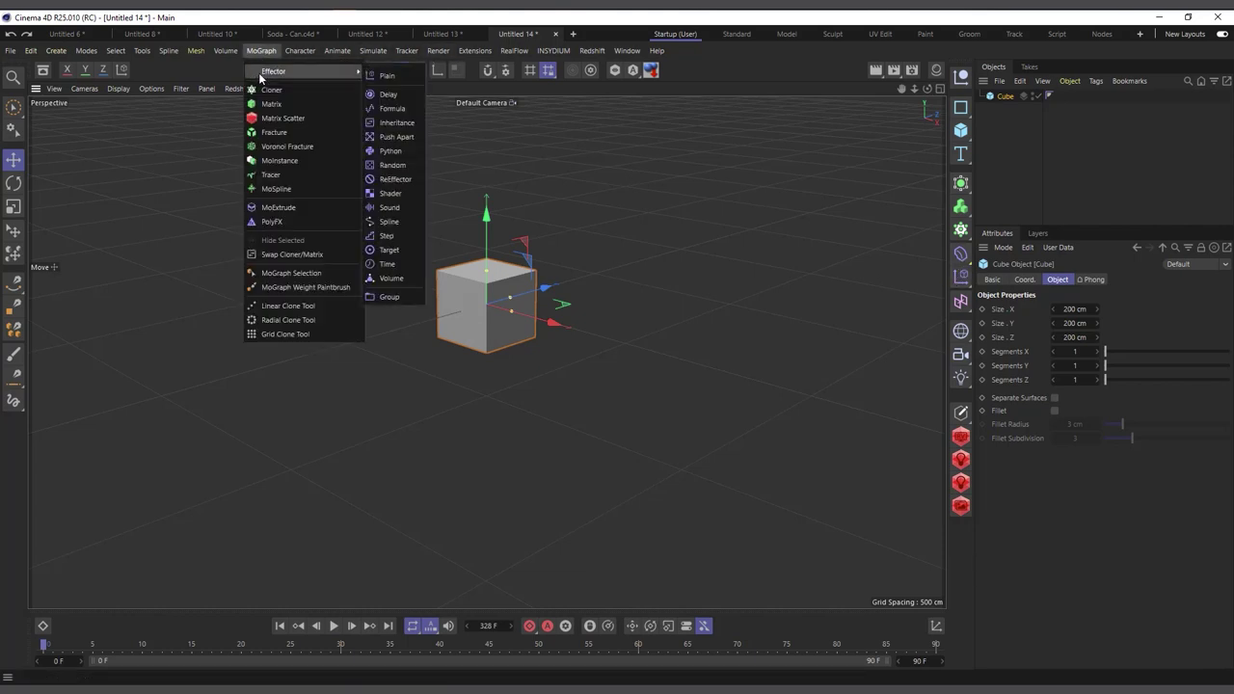
{"action": "left_click", "coordinate": [387, 75]}
{"action": "left_click_drag", "start_coordinate": [1003, 108], "coordinate": [1010, 107]}
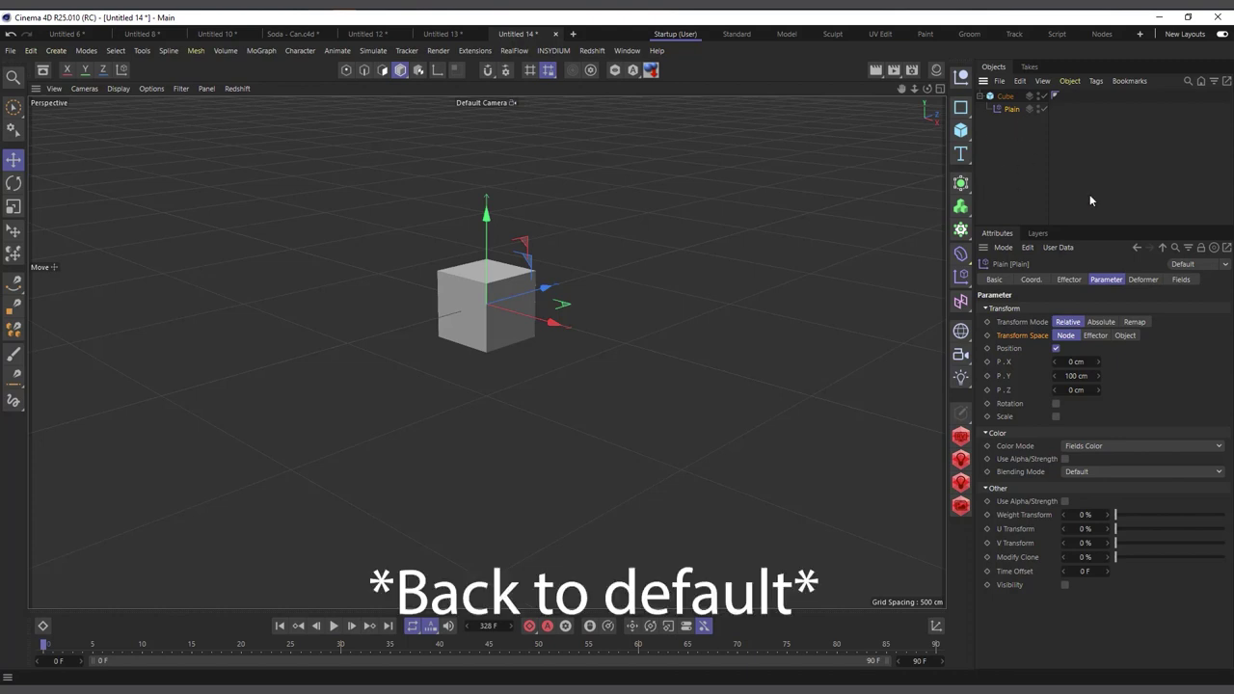
{"action": "left_click", "coordinate": [1144, 280]}
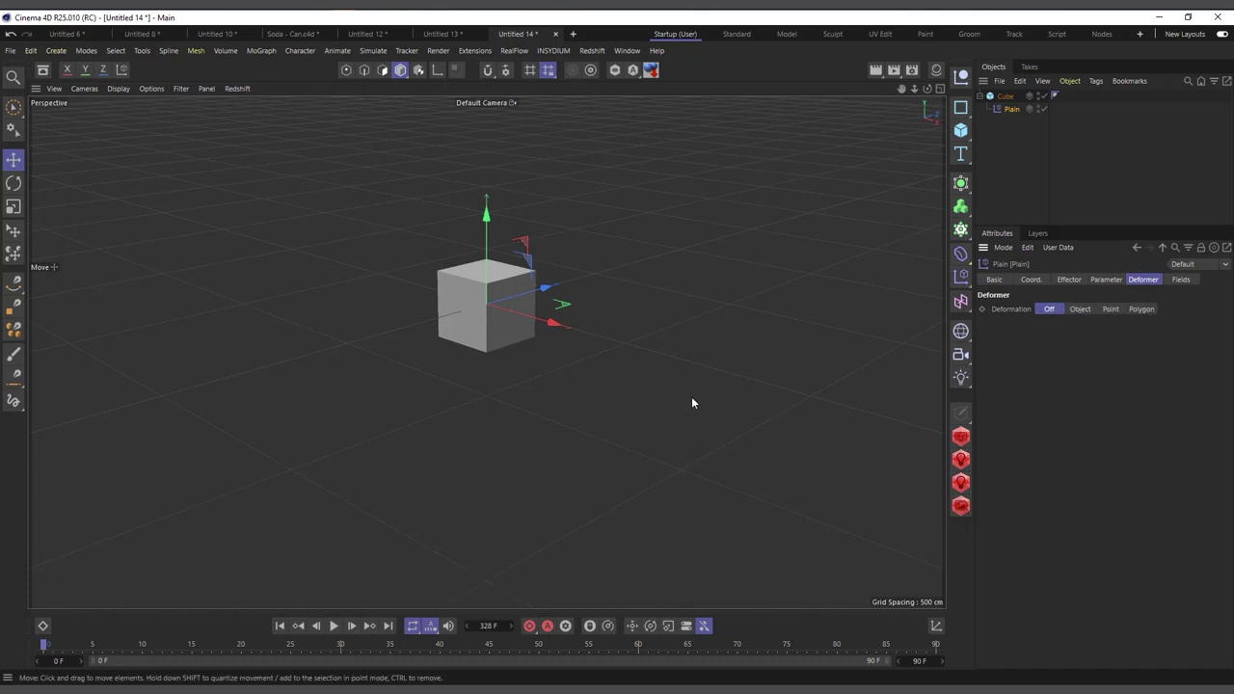
{"action": "left_click", "coordinate": [1080, 309]}
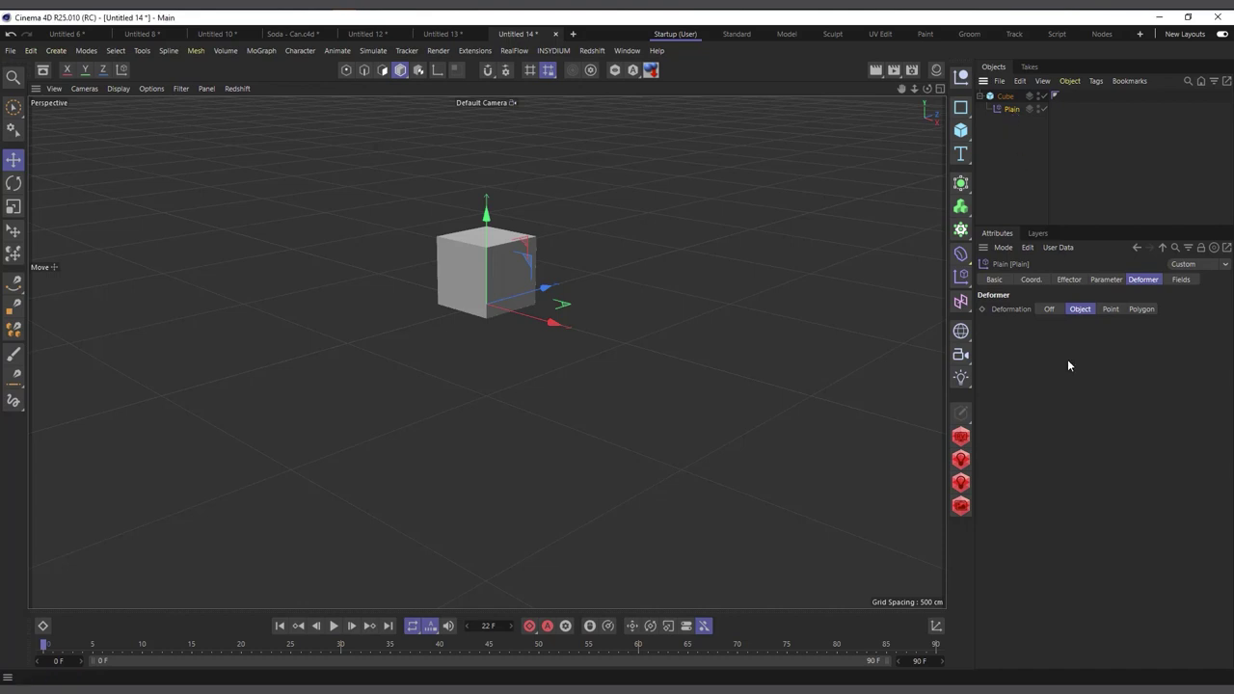
Set the Plain effector's Y position parameter to 515 cm
{"action": "left_click", "coordinate": [1106, 279]}
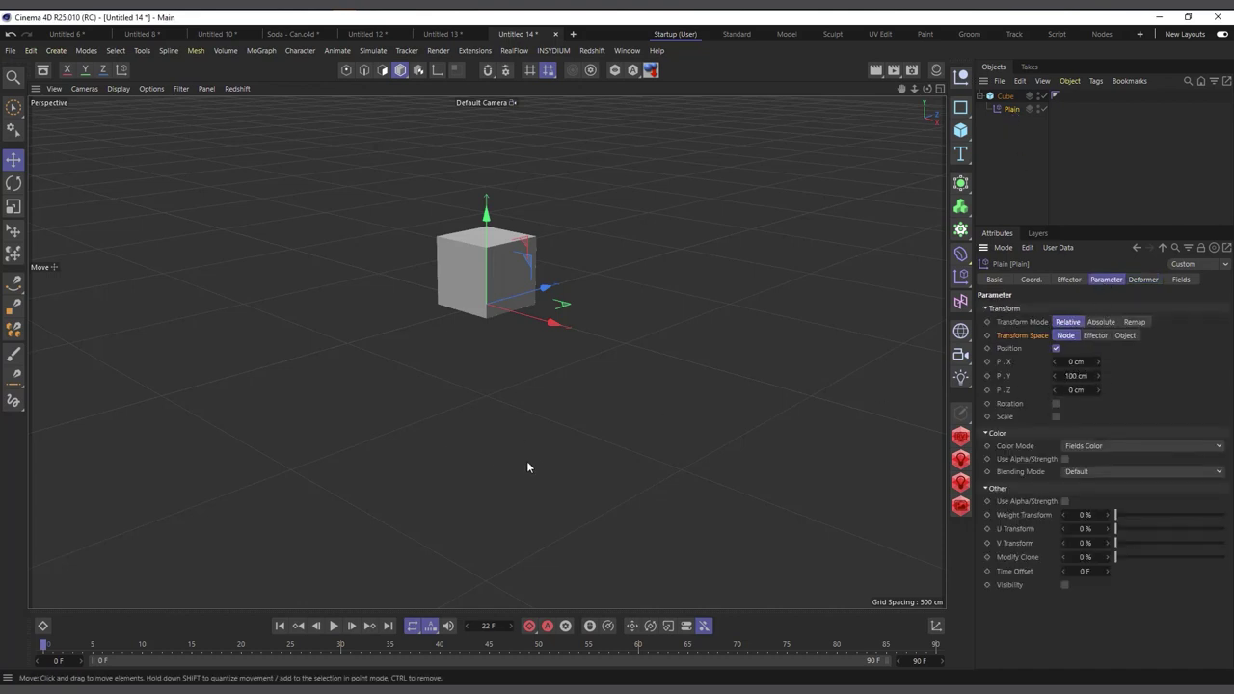
{"action": "scroll", "coordinate": [537, 461], "scroll_direction": "down", "scroll_amount": 3}
{"action": "left_click_drag", "start_coordinate": [1072, 375], "coordinate": [1118, 375]}
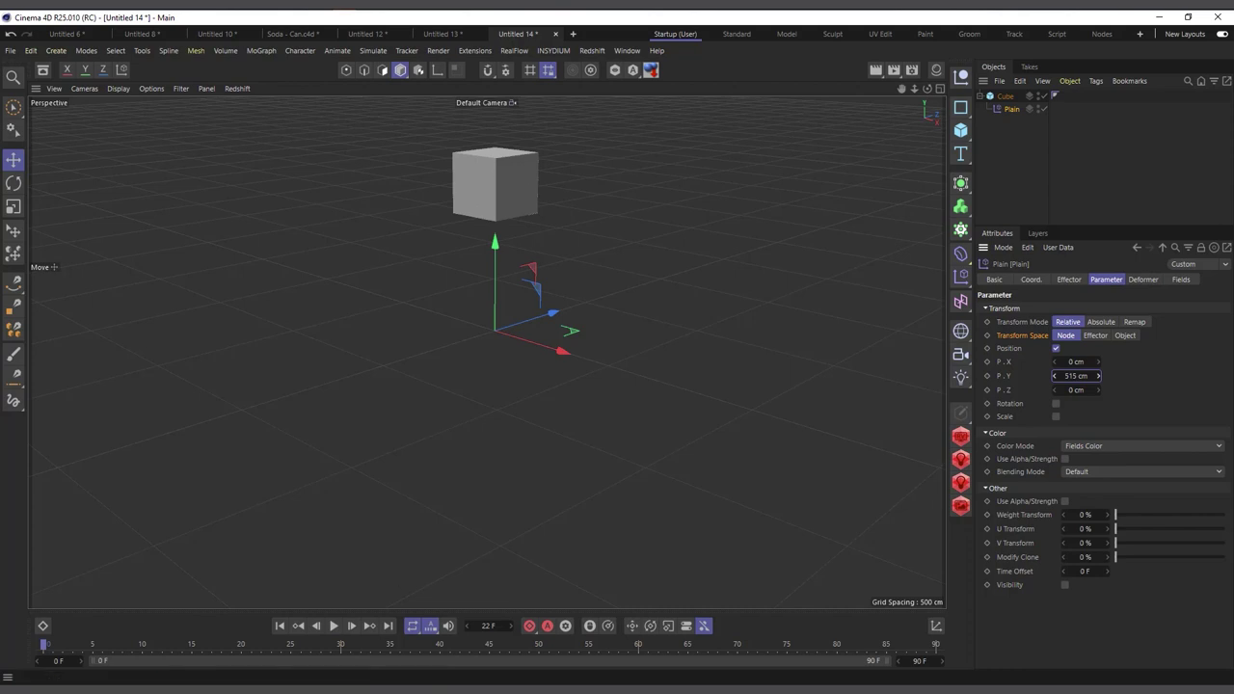
Play the animation briefly to check the cube's motion and return to the first frame
{"action": "left_click", "coordinate": [334, 626]}
{"action": "left_click", "coordinate": [334, 627]}
{"action": "left_click", "coordinate": [280, 626]}
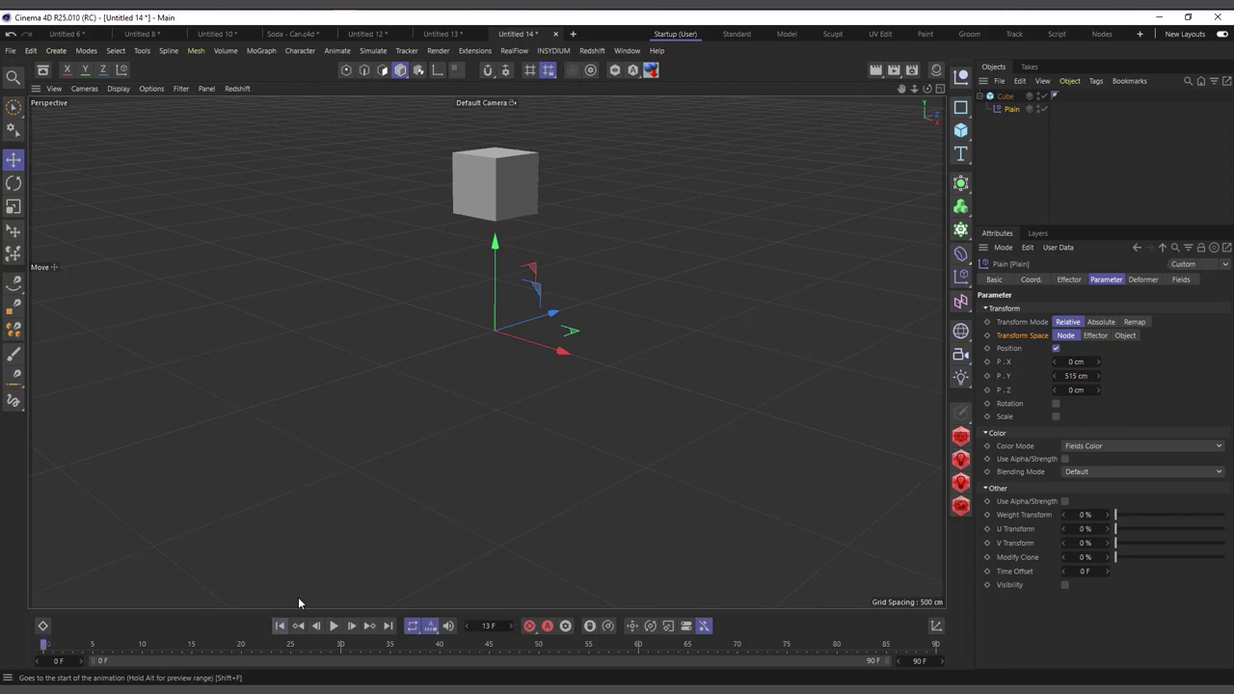
Add a Time field layer to the Plain effector's fields
{"action": "left_click", "coordinate": [1181, 280]}
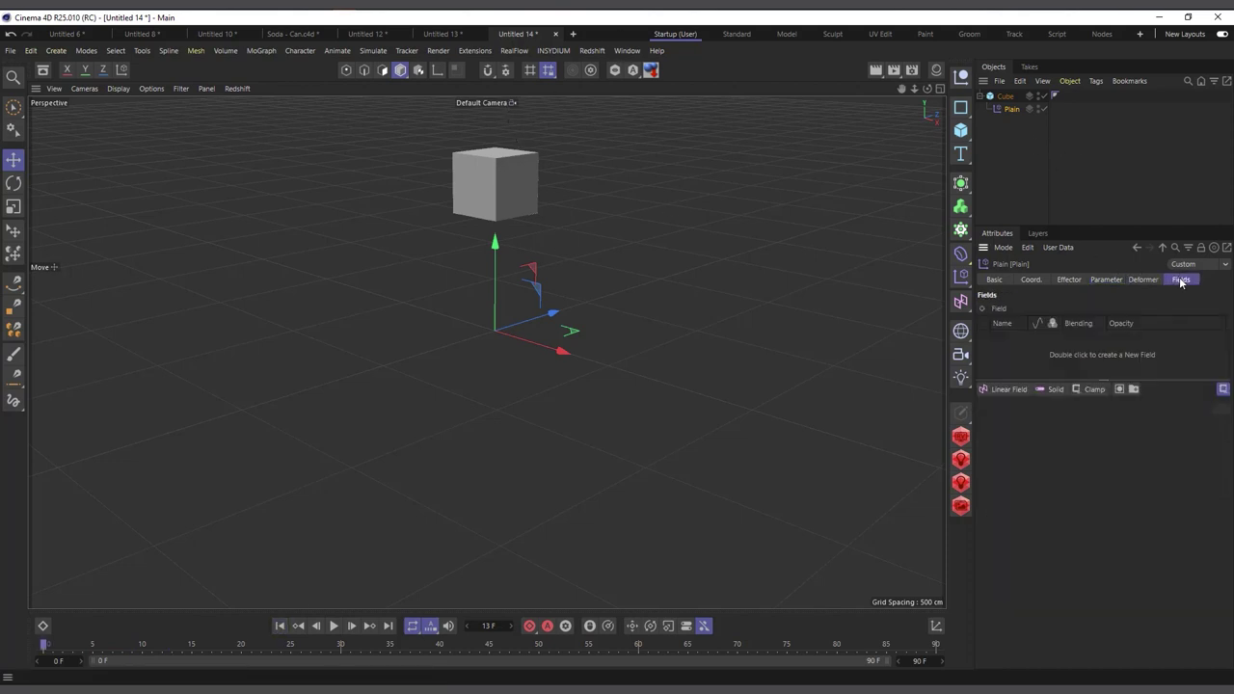
{"action": "left_click", "coordinate": [1055, 390]}
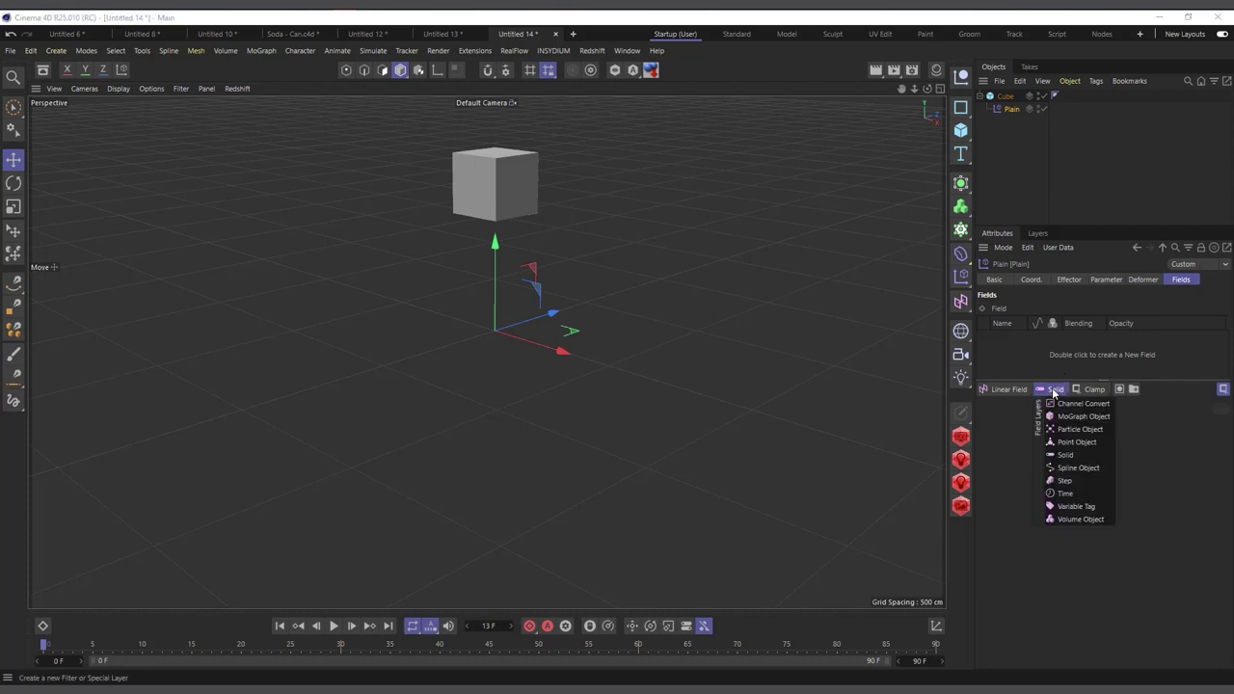
{"action": "left_click", "coordinate": [1066, 494]}
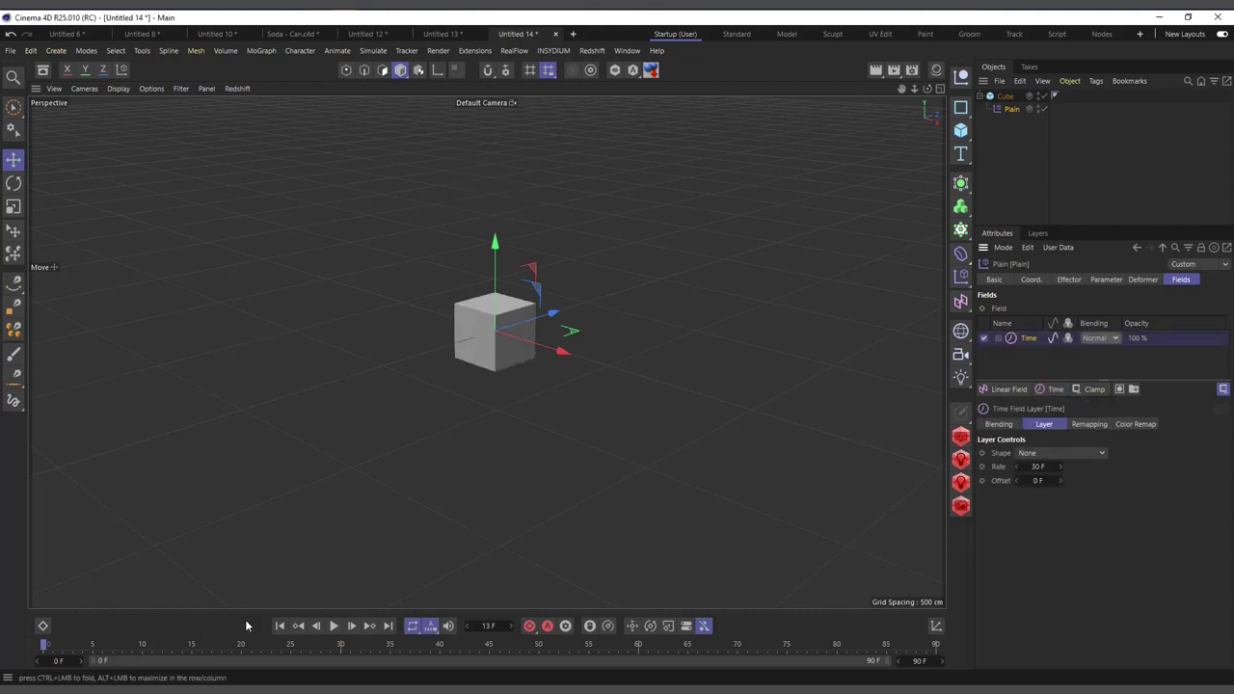
Play the animation from the start to review how the Time field drives the cube
{"action": "left_click", "coordinate": [334, 627]}
{"action": "left_click", "coordinate": [333, 626]}
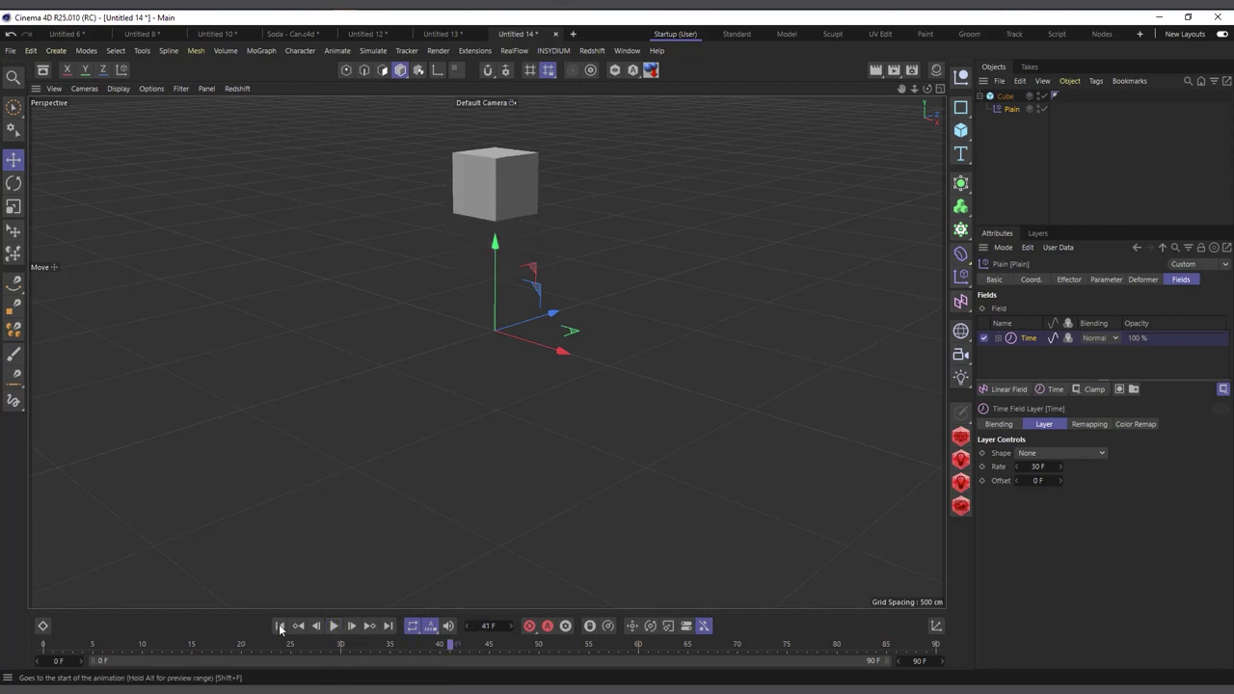
{"action": "left_click", "coordinate": [280, 626]}
{"action": "left_click", "coordinate": [334, 625]}
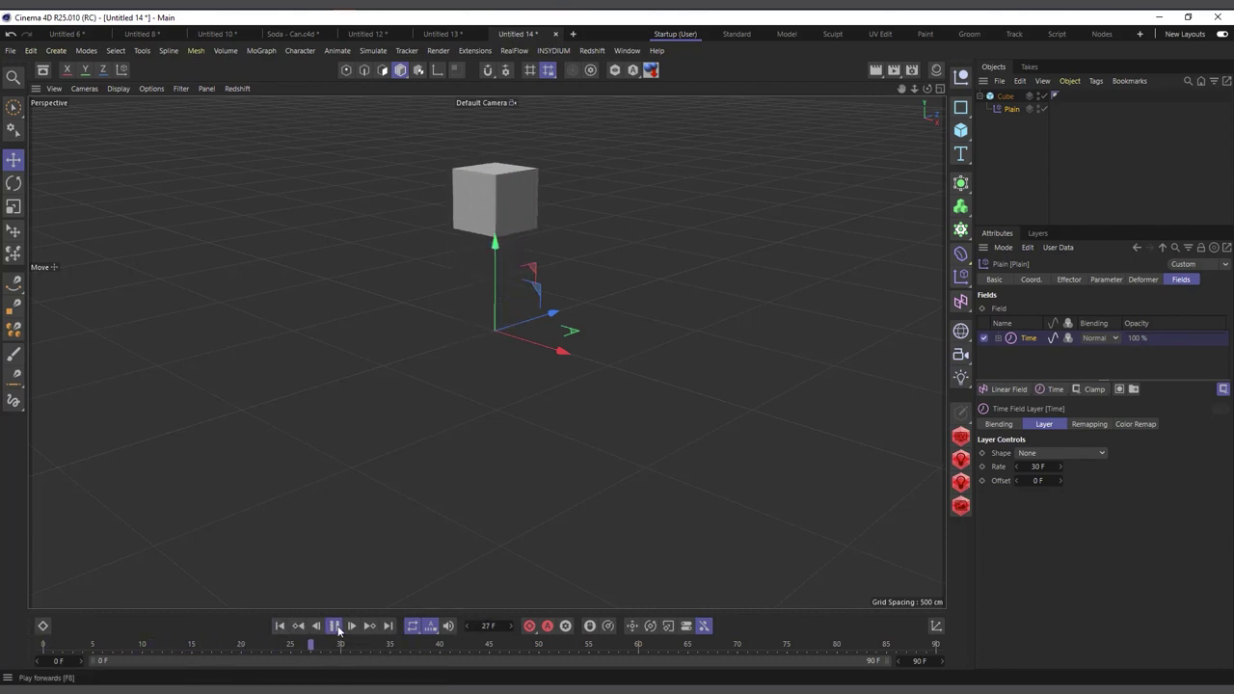
{"action": "left_click", "coordinate": [332, 626]}
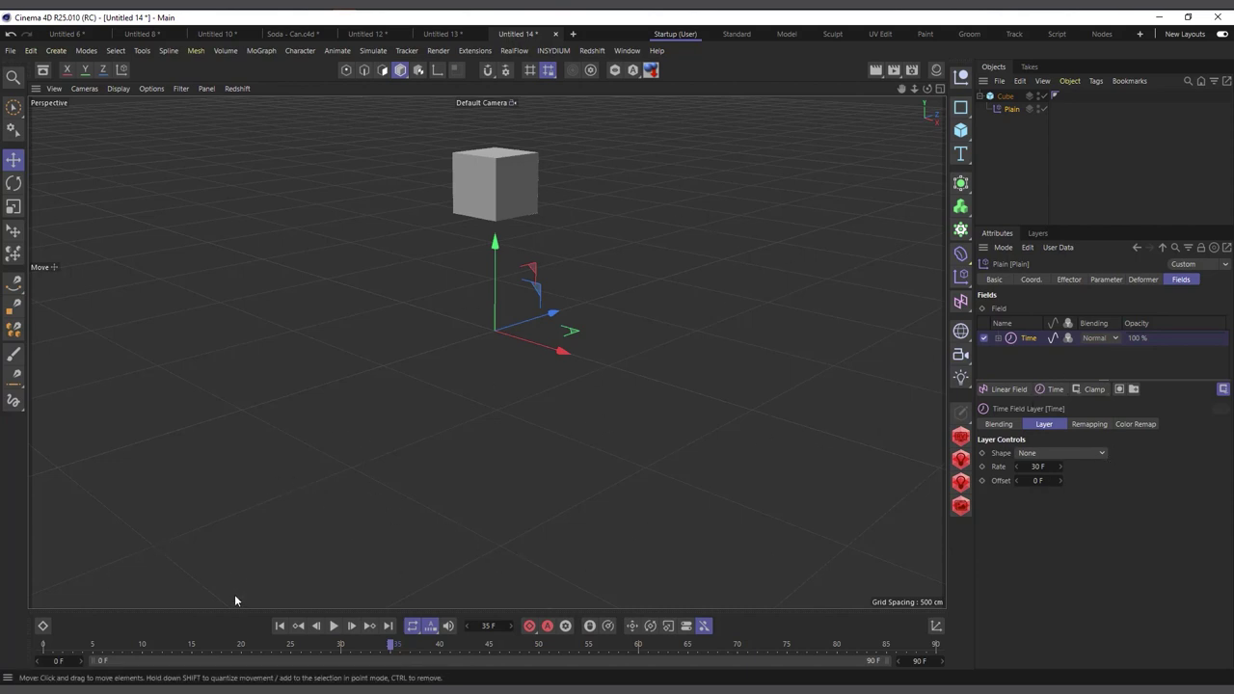
Set the Time field's remapping contour mode to Curve and shape the spline with a slow start and steep finish
{"action": "left_click", "coordinate": [1089, 426]}
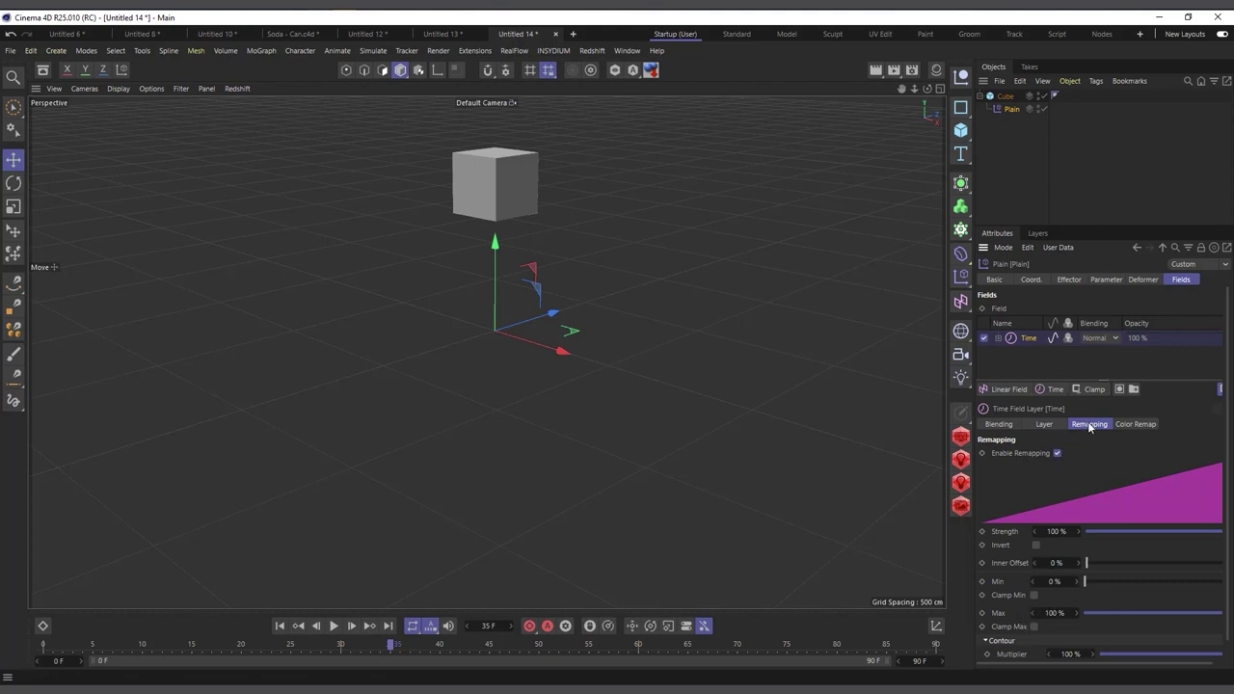
{"action": "scroll", "coordinate": [1011, 602], "scroll_direction": "down", "scroll_amount": 1}
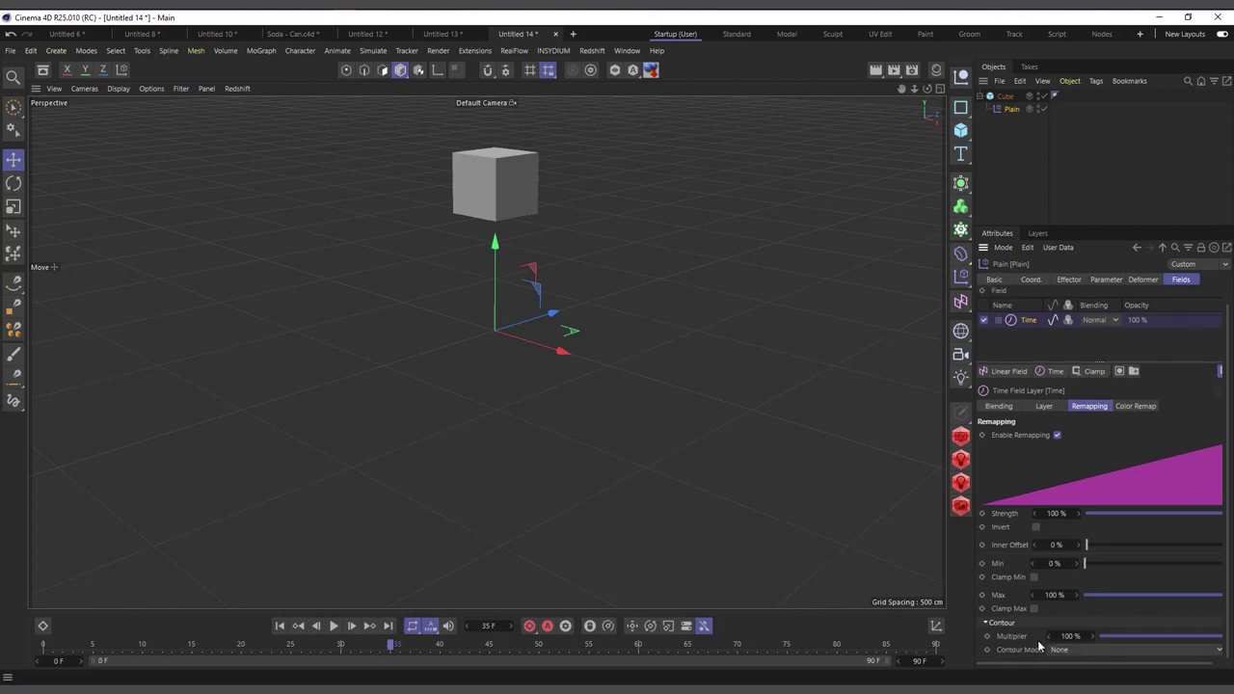
{"action": "left_click", "coordinate": [1066, 653]}
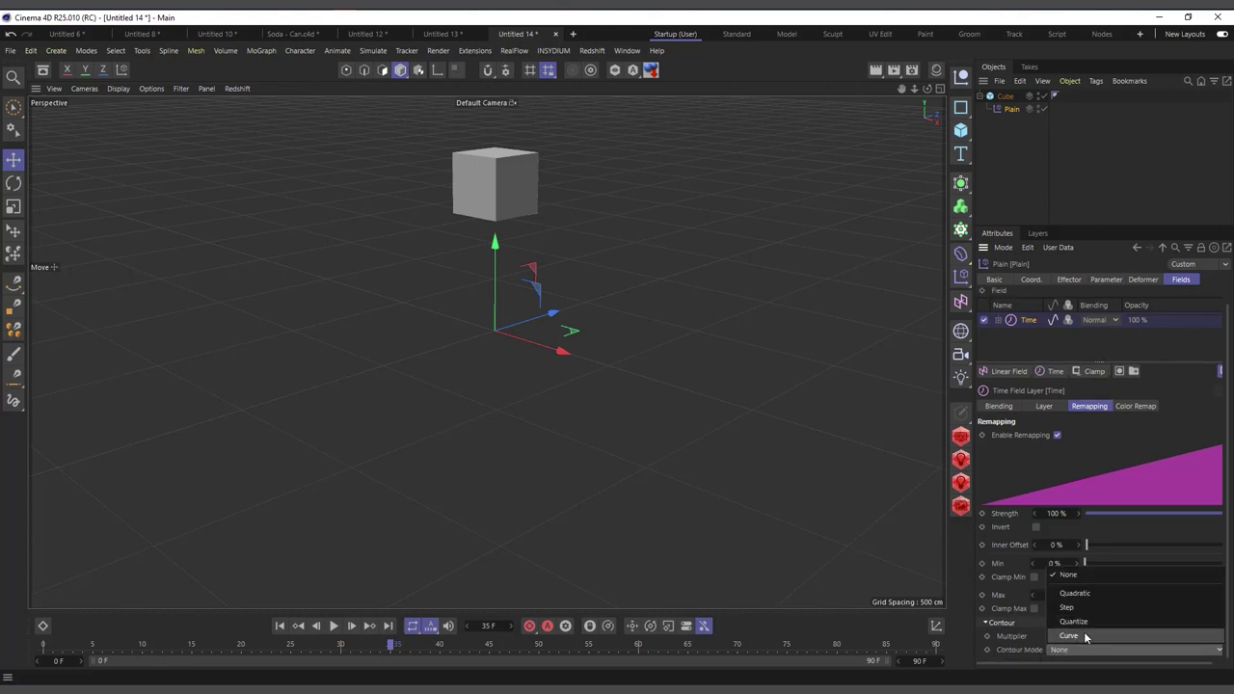
{"action": "left_click", "coordinate": [1086, 635]}
{"action": "scroll", "coordinate": [1007, 614], "scroll_direction": "down", "scroll_amount": 3}
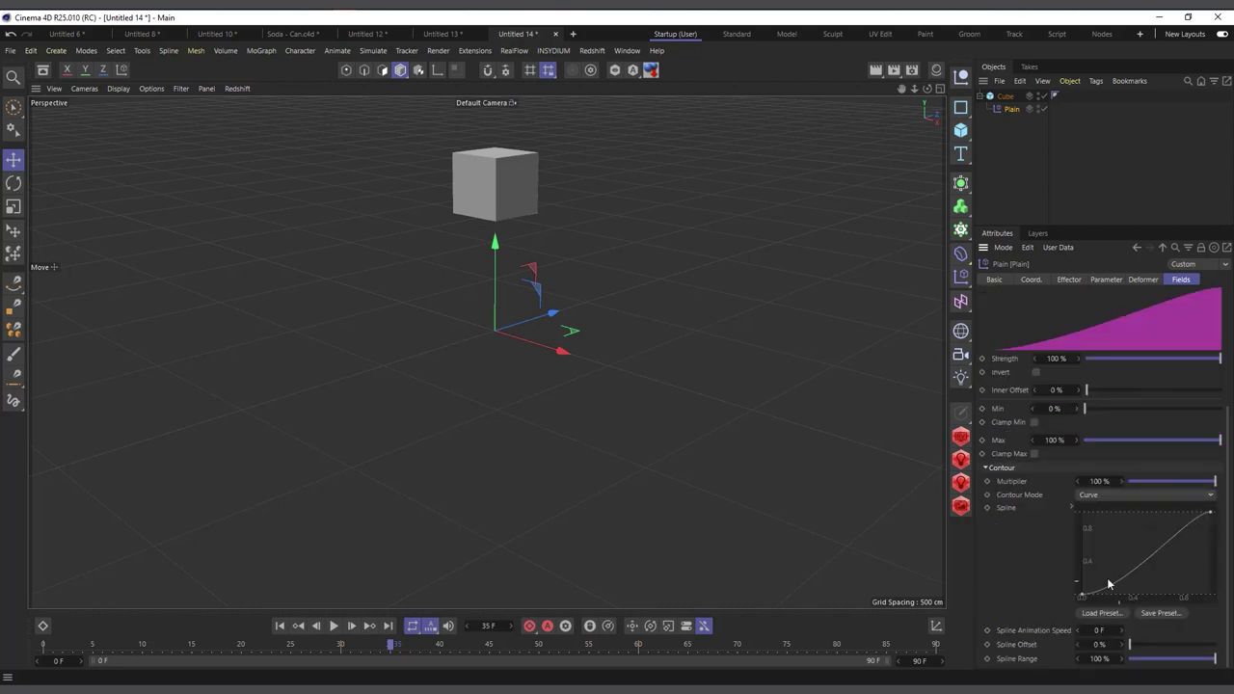
{"action": "left_click_drag", "start_coordinate": [1106, 566], "coordinate": [1201, 597]}
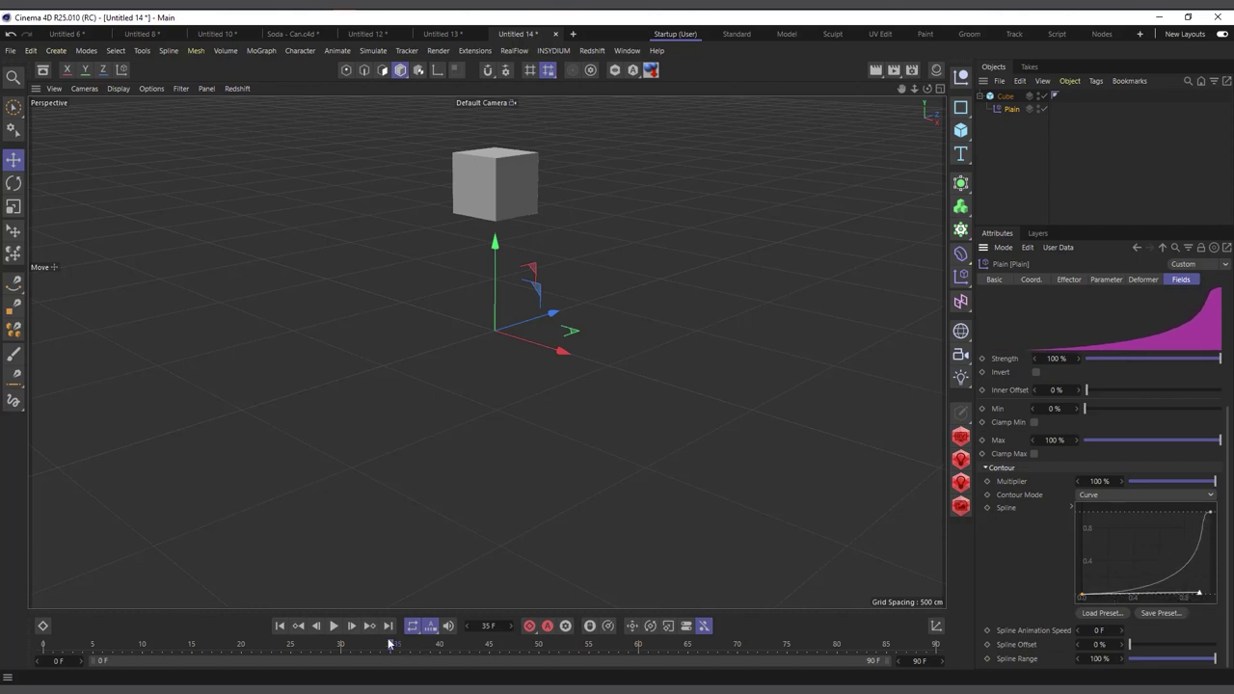
Preview the cube's eased motion from the first frame and return to the start
{"action": "left_click", "coordinate": [278, 626]}
{"action": "left_click", "coordinate": [332, 626]}
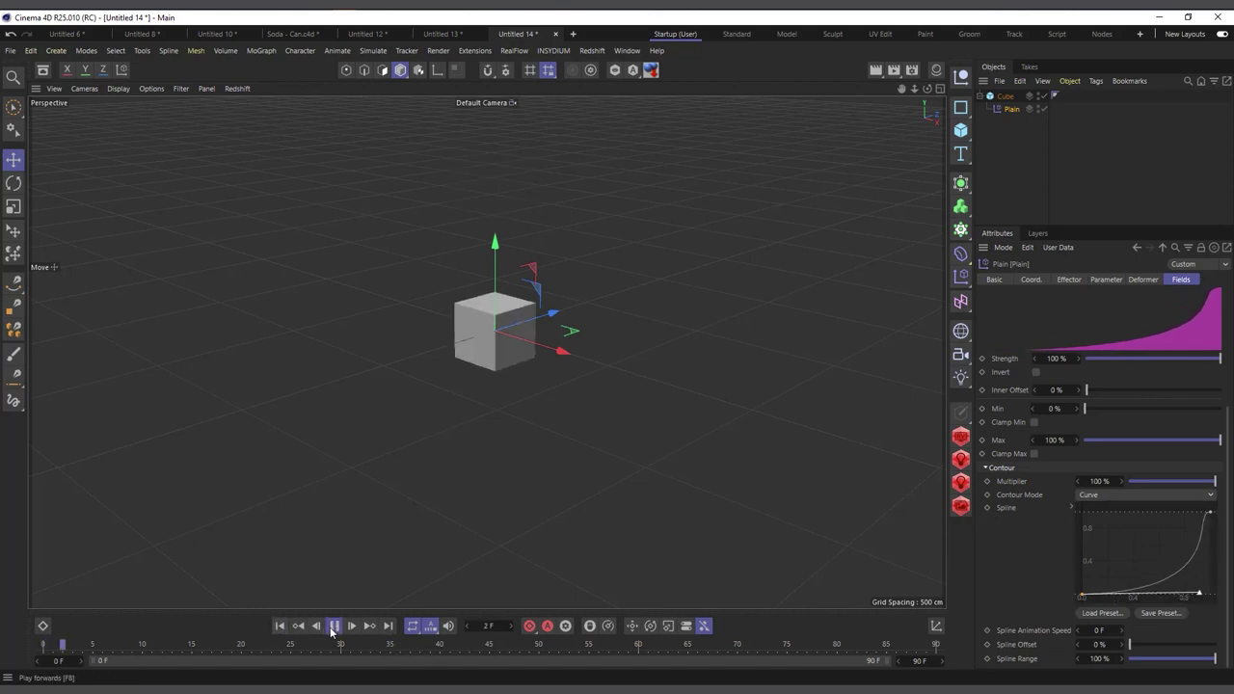
{"action": "left_click", "coordinate": [278, 626]}
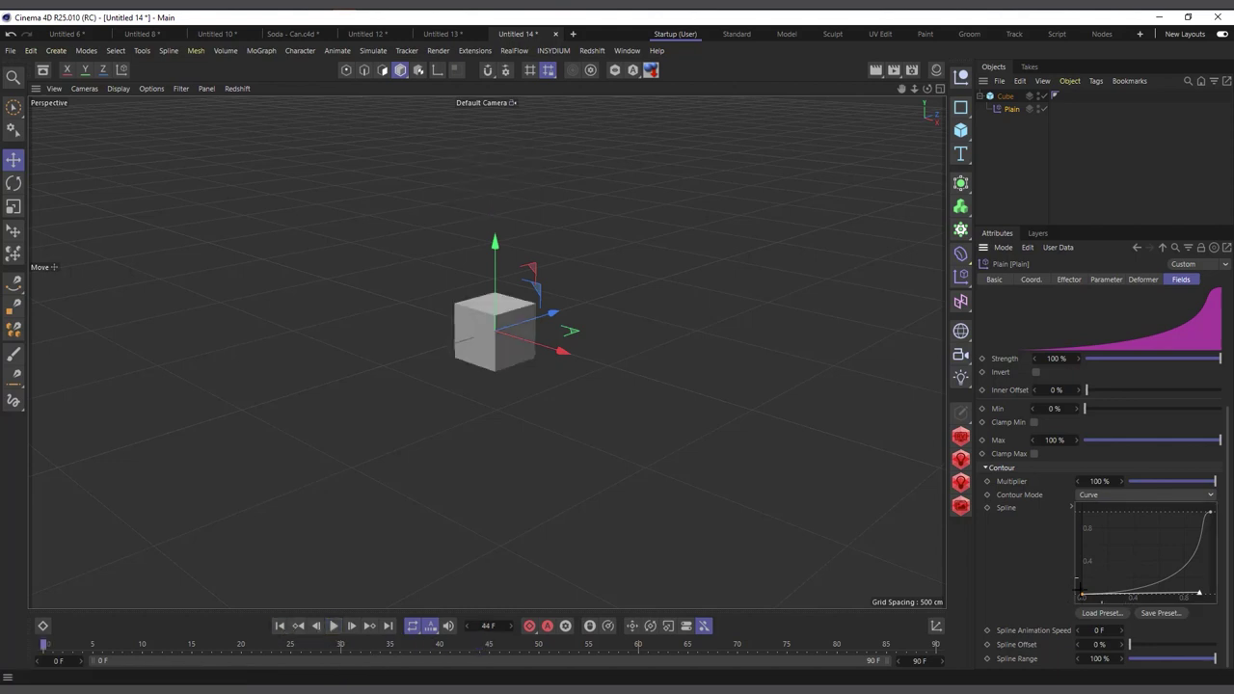
Reshape the contour spline to a fast start with a gentle finish and preview the cube's motion
{"action": "left_click_drag", "start_coordinate": [1199, 596], "coordinate": [1082, 526]}
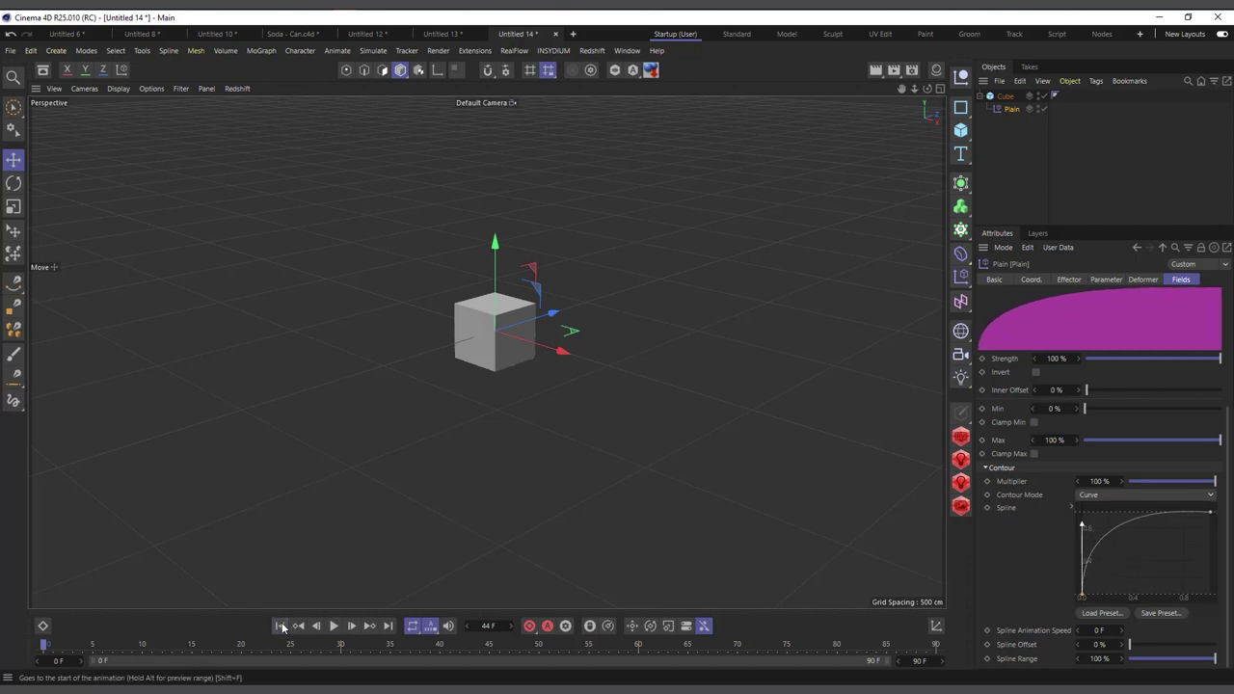
{"action": "left_click", "coordinate": [332, 626]}
{"action": "left_click", "coordinate": [332, 626]}
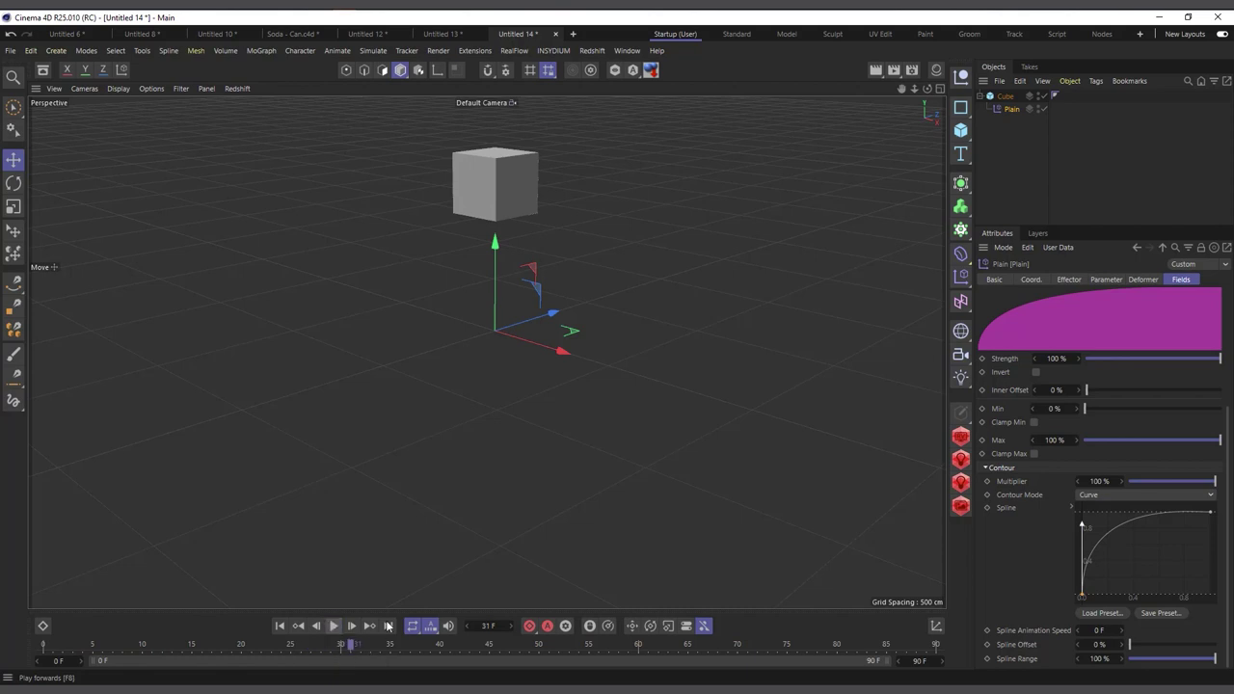
Switch to the Untitled 13 document, add a Null and make the Can object its child
{"action": "left_click", "coordinate": [456, 35]}
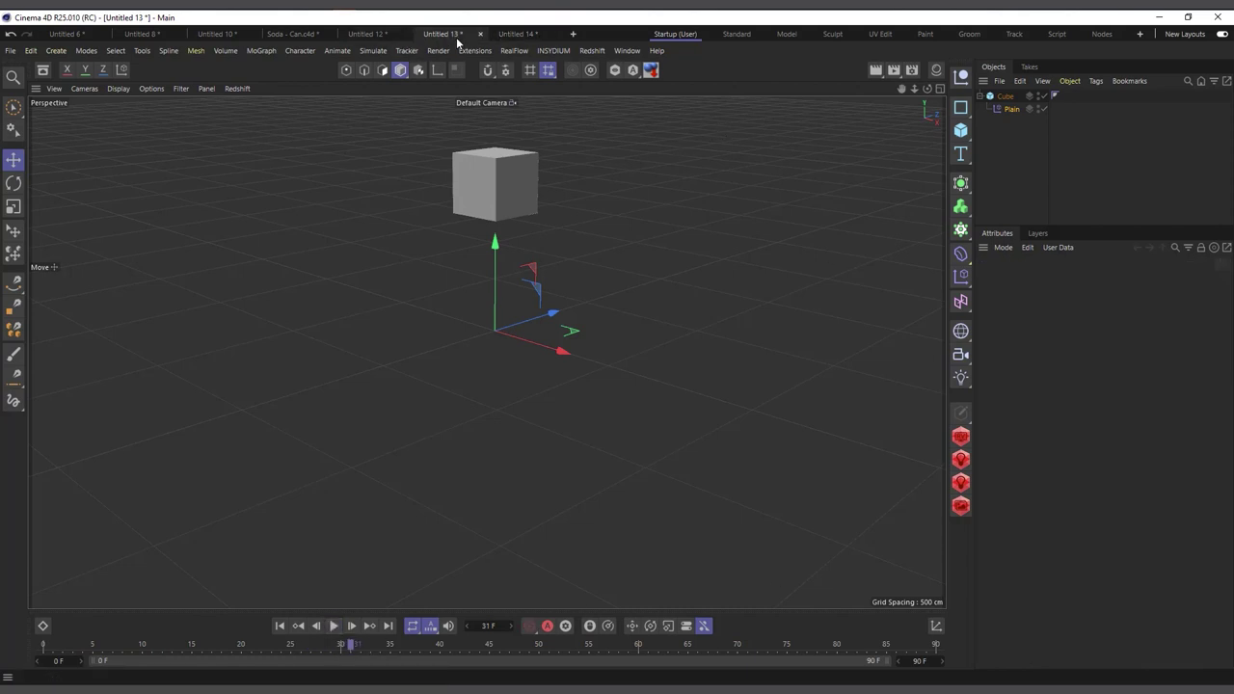
{"action": "scroll", "coordinate": [473, 289], "scroll_direction": "down", "scroll_amount": 6}
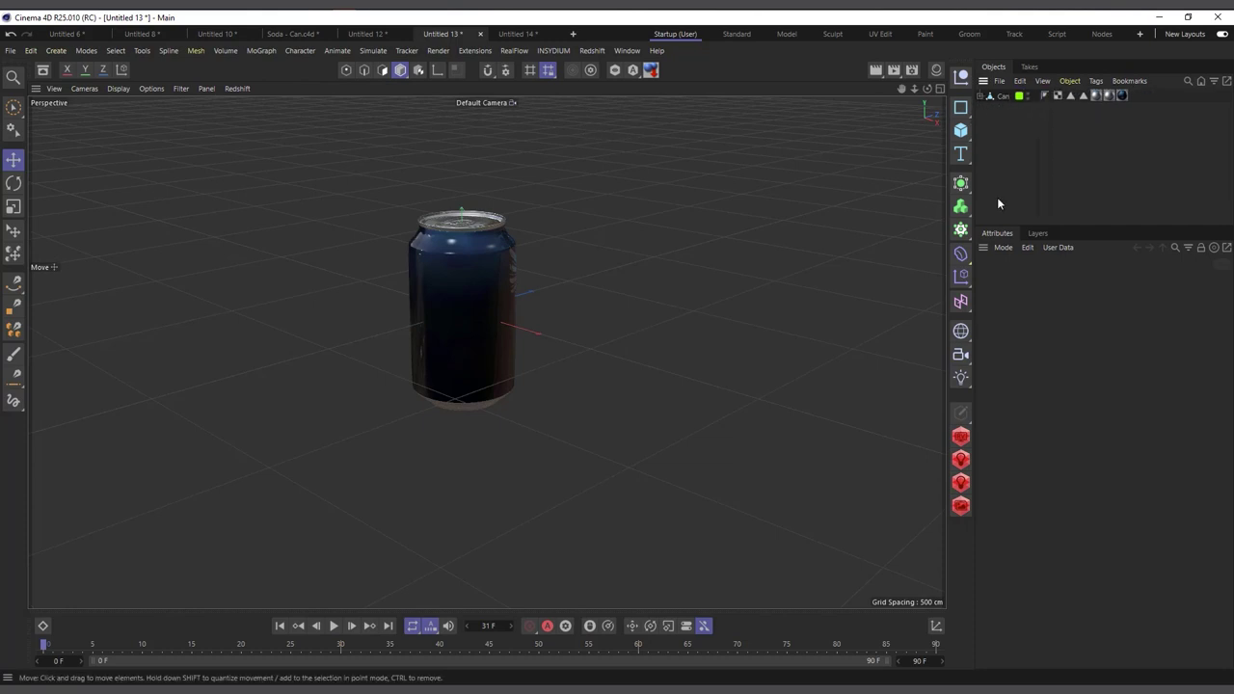
{"action": "left_click", "coordinate": [965, 91]}
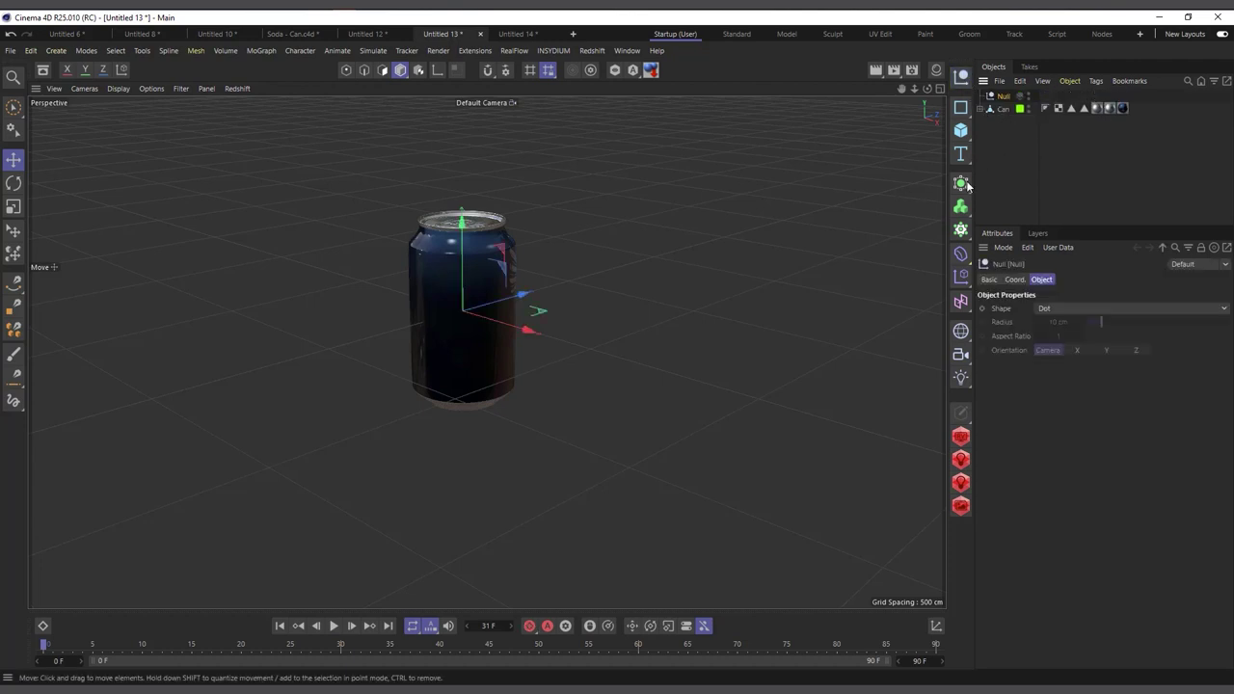
{"action": "left_click_drag", "start_coordinate": [1003, 99], "coordinate": [1003, 96]}
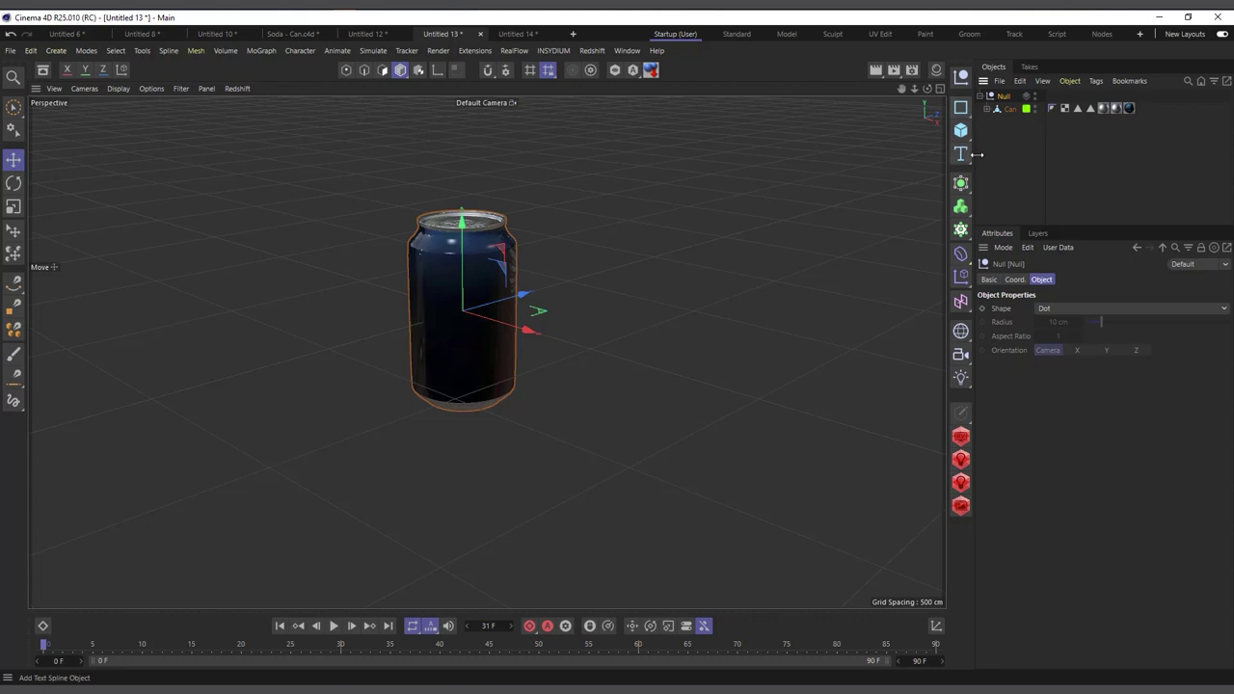
Add a Plain effector inside the Null above the Can and set its deformation to Object
{"action": "left_click_drag", "start_coordinate": [965, 277], "coordinate": [990, 292]}
{"action": "left_click_drag", "start_coordinate": [1011, 96], "coordinate": [1008, 109]}
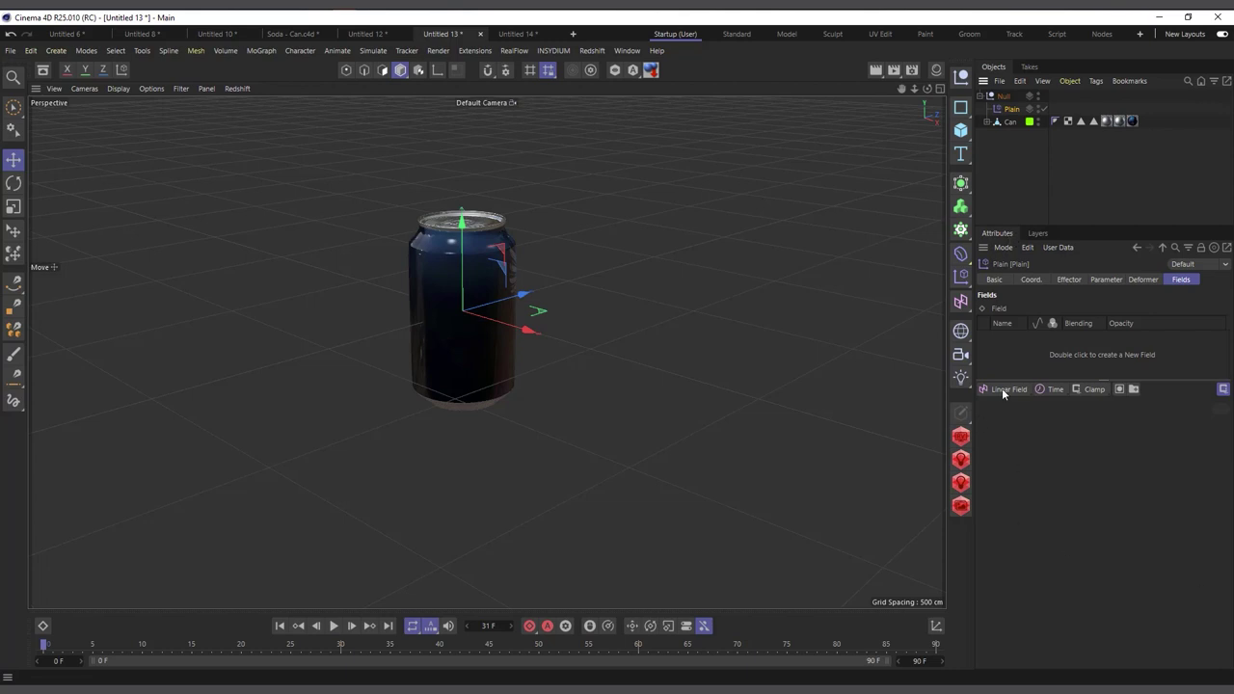
{"action": "left_click", "coordinate": [1079, 278]}
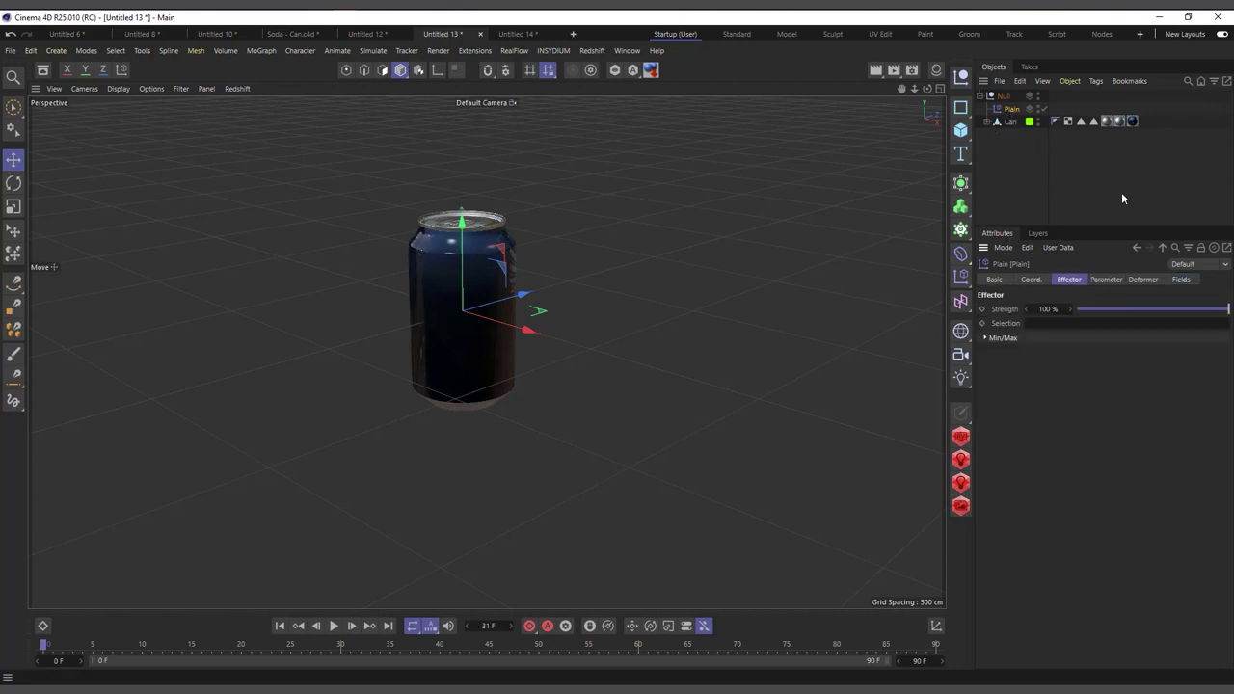
{"action": "left_click", "coordinate": [1145, 280]}
{"action": "left_click", "coordinate": [1080, 309]}
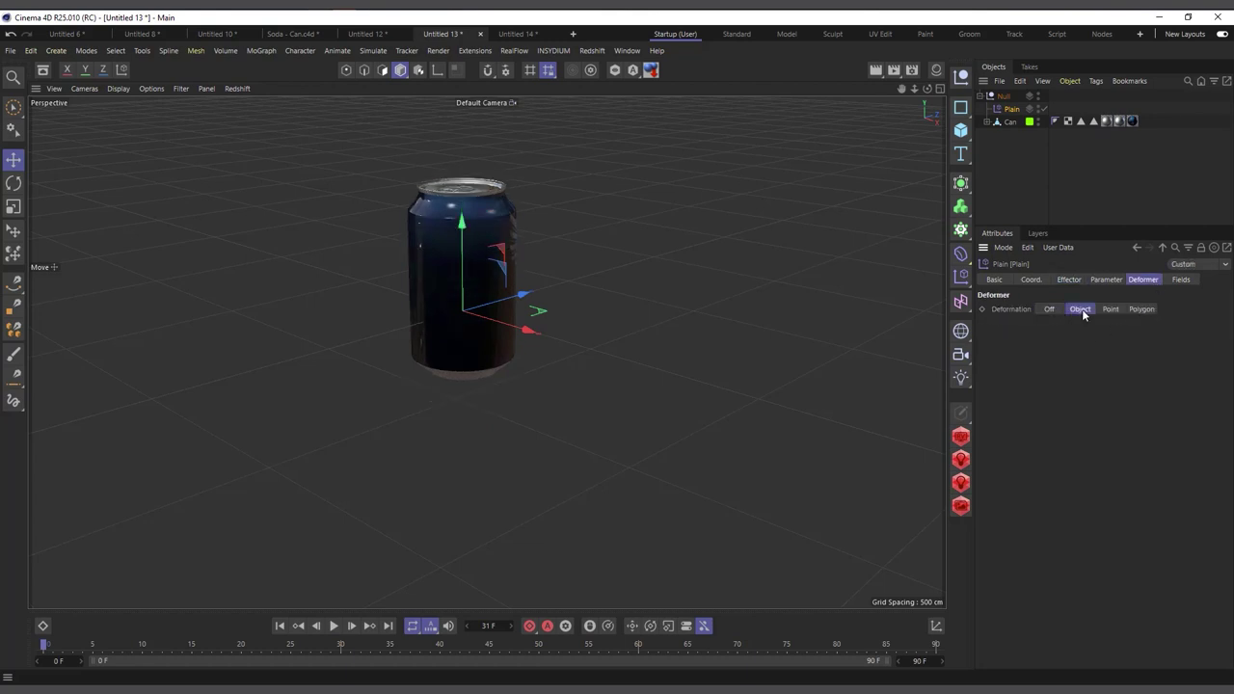
{"action": "left_click", "coordinate": [1071, 281]}
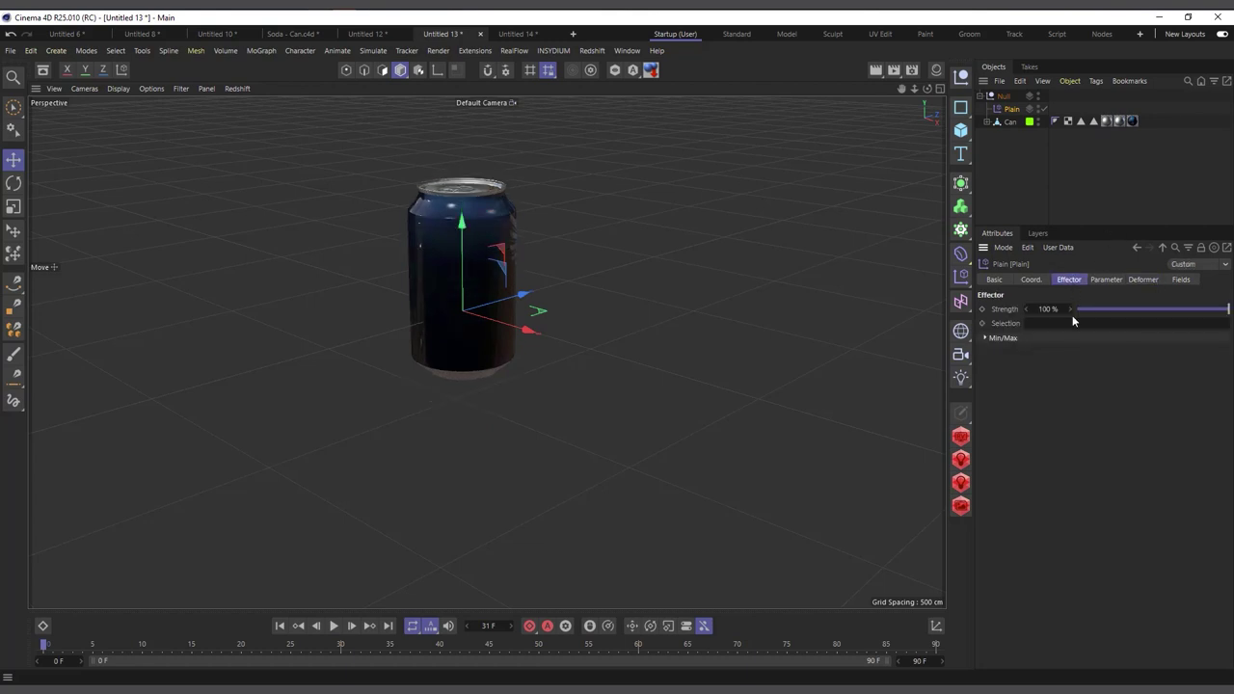
Set the Plain effector's Y position offset to 0 cm
{"action": "left_click", "coordinate": [1108, 280]}
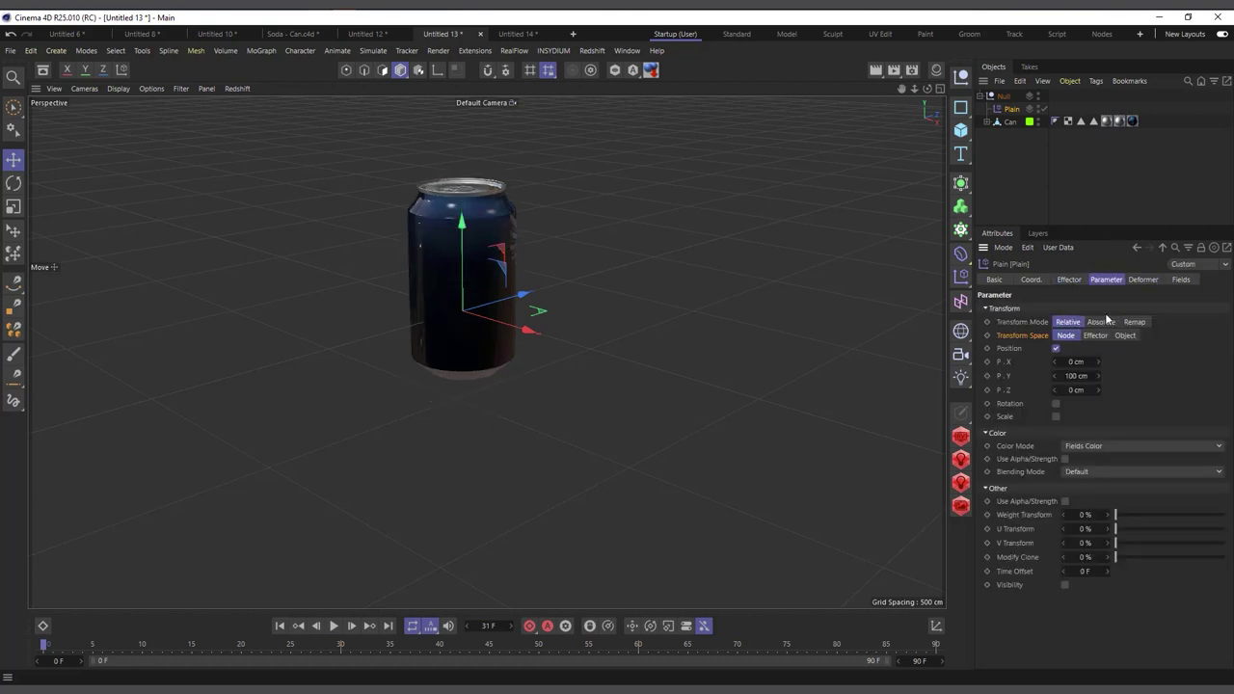
{"action": "double_click", "coordinate": [1072, 375]}
{"action": "key", "text": "BackSpace"}
{"action": "type", "text": "0"}
{"action": "key", "text": "Return"}
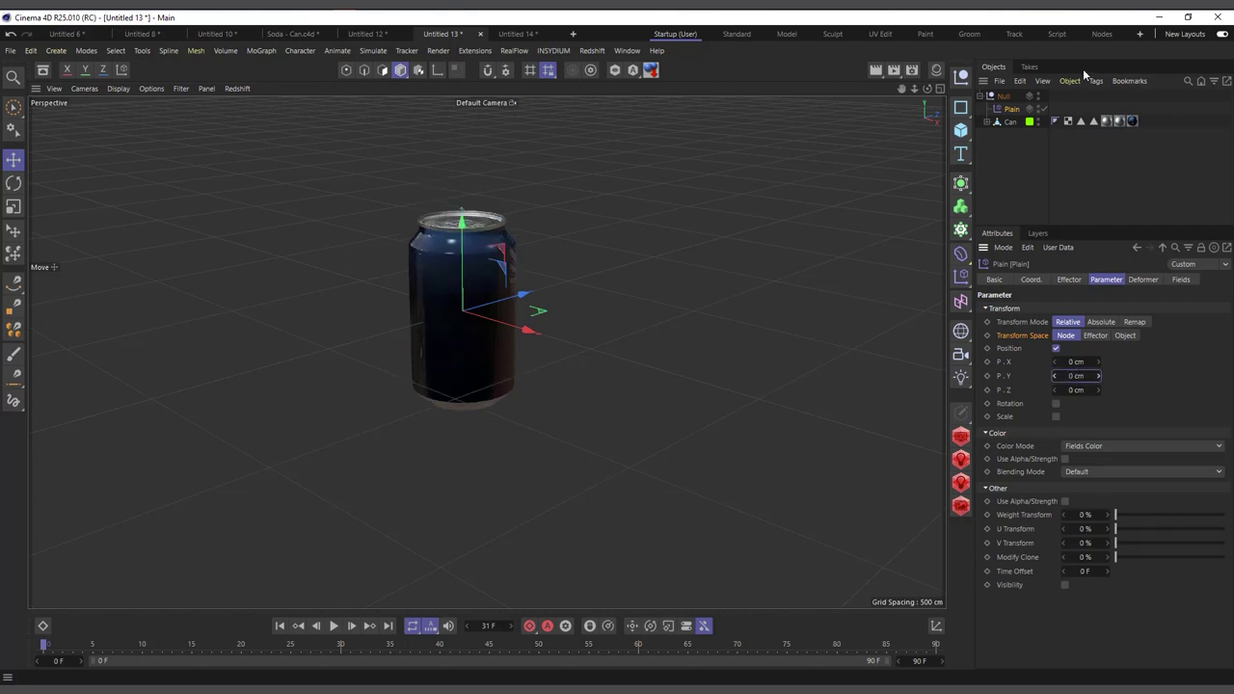
Add a Camera, look through it and reset its heading and pitch rotation to 0°
{"action": "left_click", "coordinate": [962, 355]}
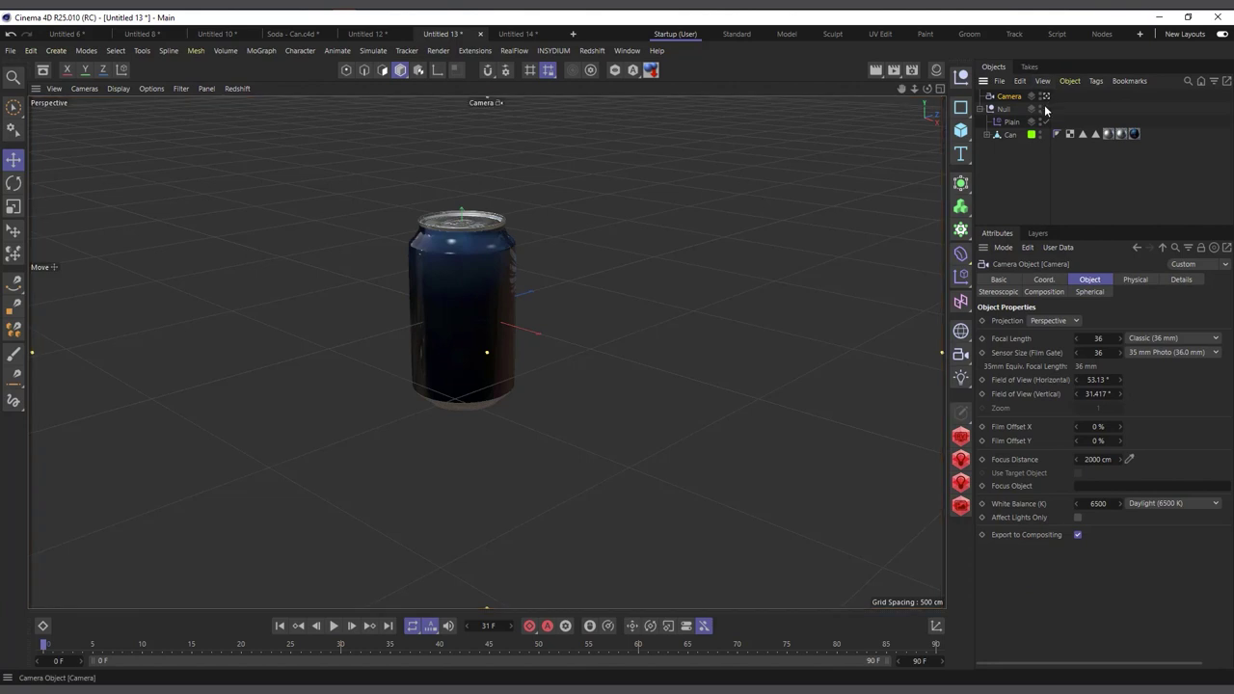
{"action": "left_click", "coordinate": [1049, 281]}
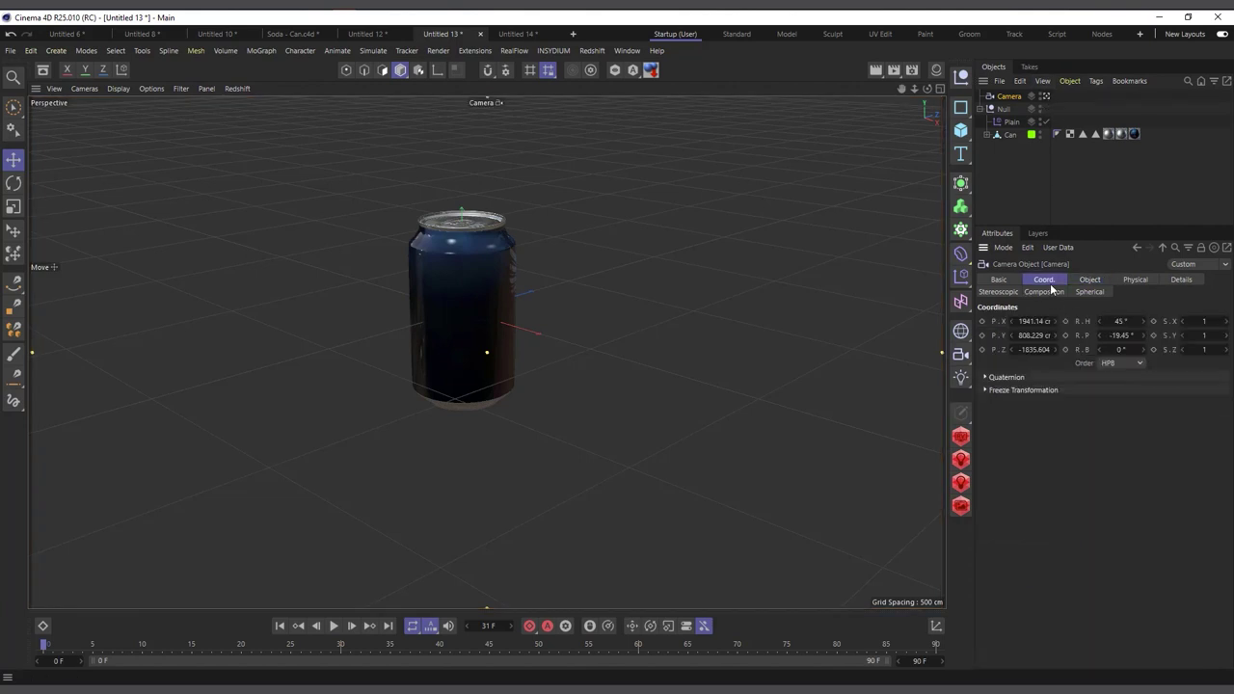
{"action": "right_click", "coordinate": [1139, 323]}
{"action": "left_click", "coordinate": [1145, 332]}
{"action": "right_click", "coordinate": [1144, 337]}
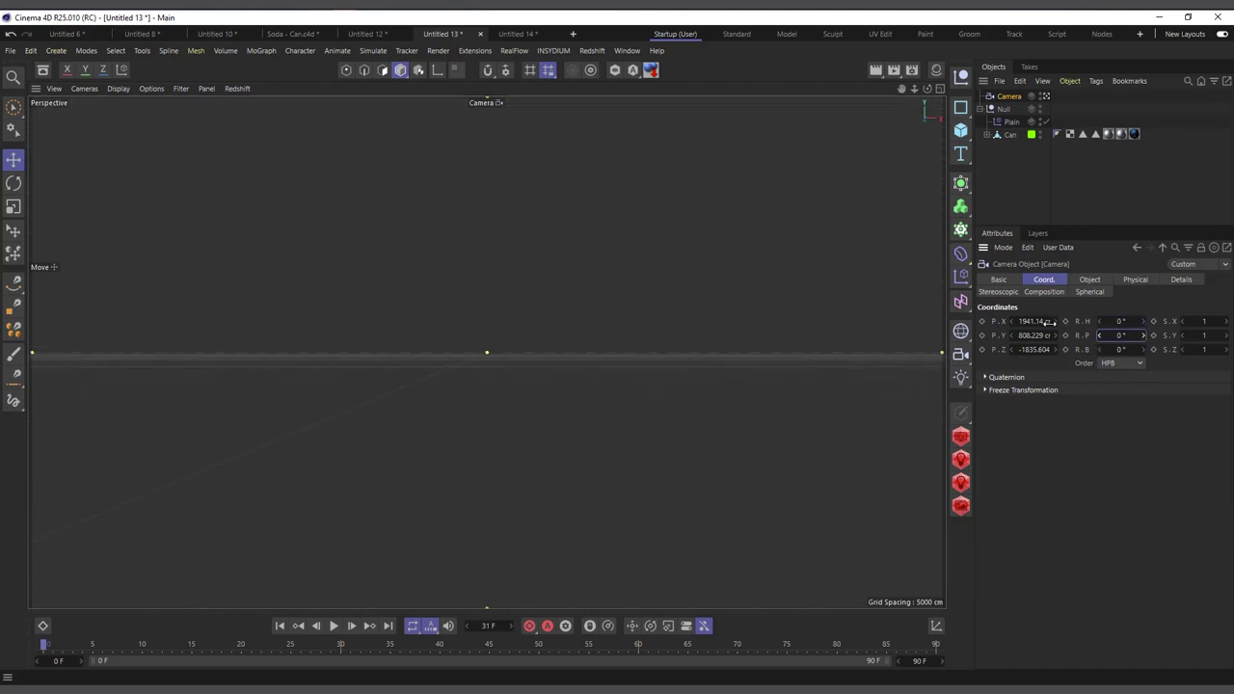
Center the camera on the can with X and Y at 0 cm and move it back to Z about -3688.6 cm
{"action": "right_click", "coordinate": [1057, 323]}
{"action": "right_click", "coordinate": [1057, 337]}
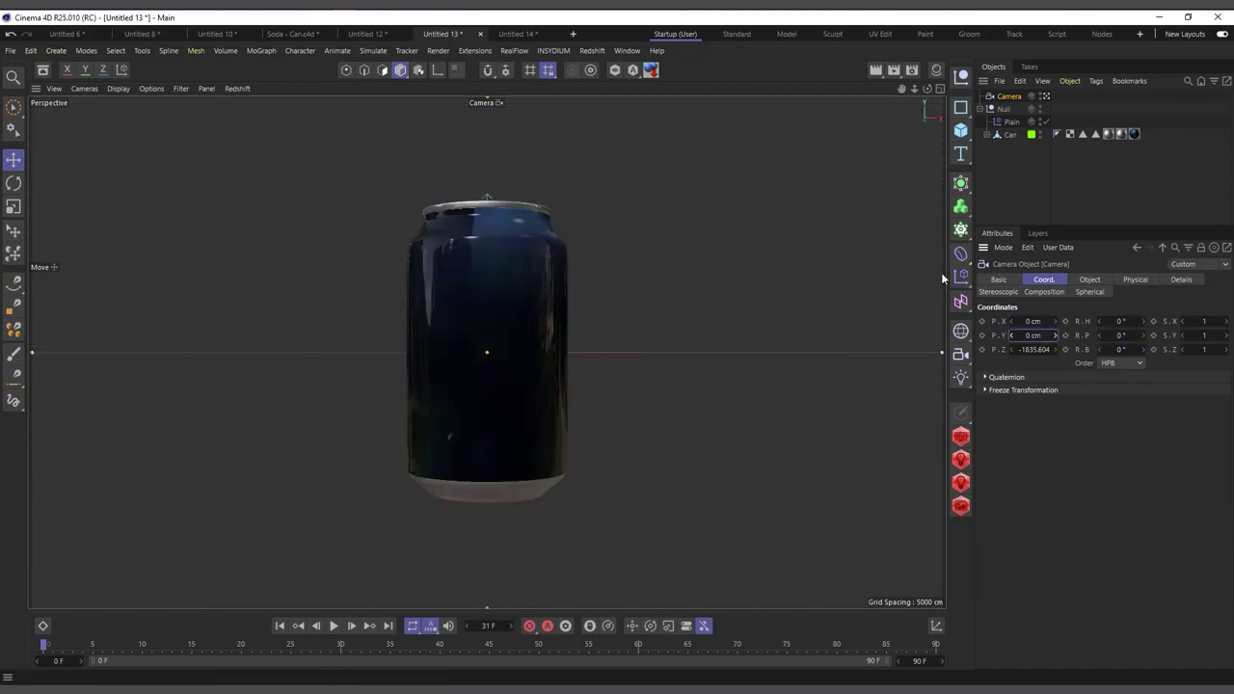
{"action": "left_click_drag", "start_coordinate": [1042, 354], "coordinate": [1022, 365]}
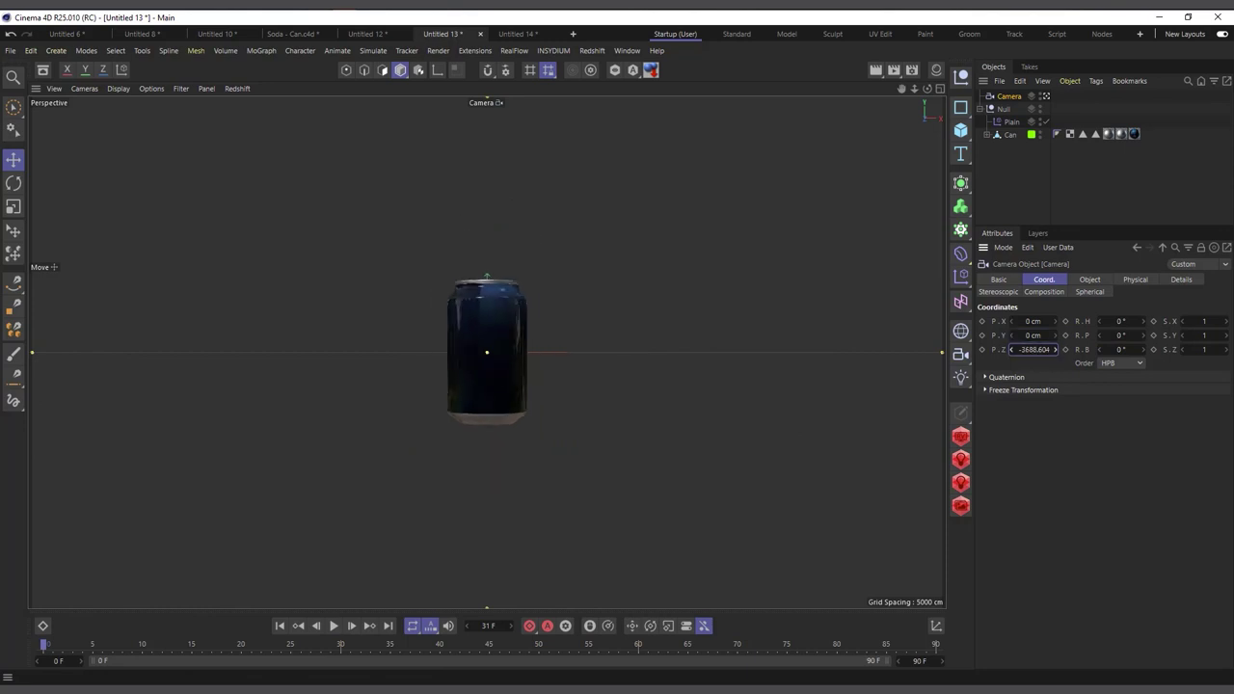
Set the Plain effector's P.Z to -2504 cm and enable rotation with R.H 201°, R.P -14° and R.B -32°
{"action": "left_click", "coordinate": [1011, 122]}
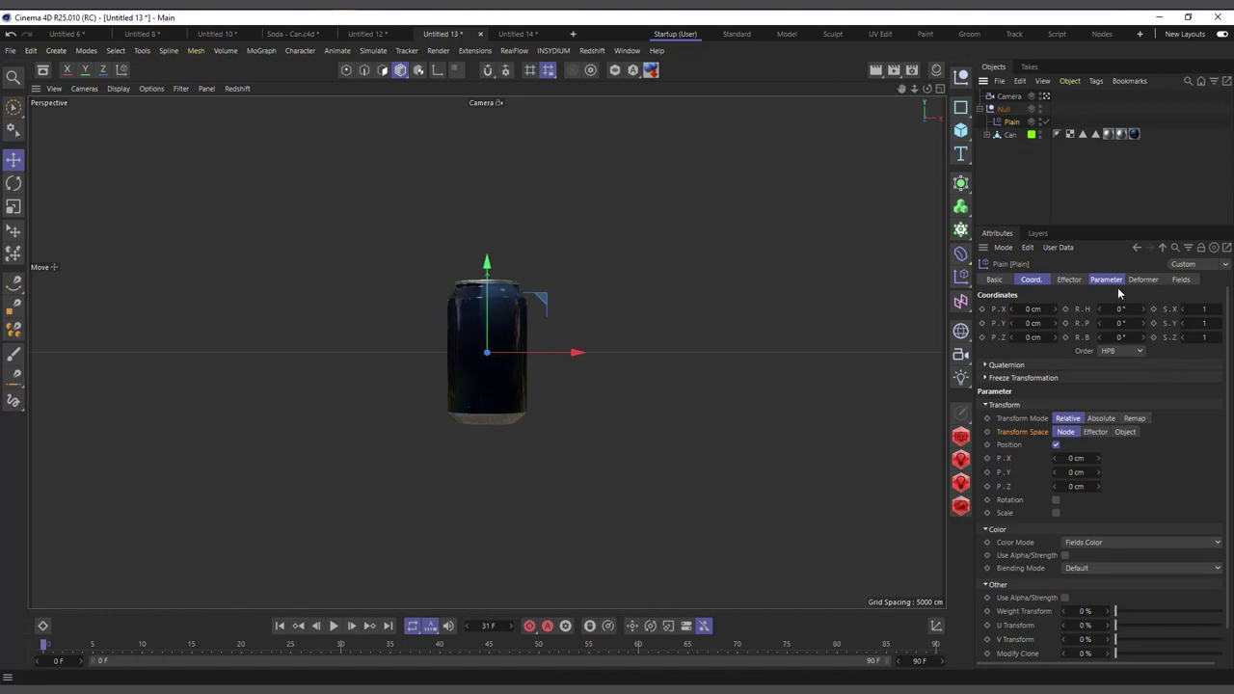
{"action": "left_click", "coordinate": [1142, 280]}
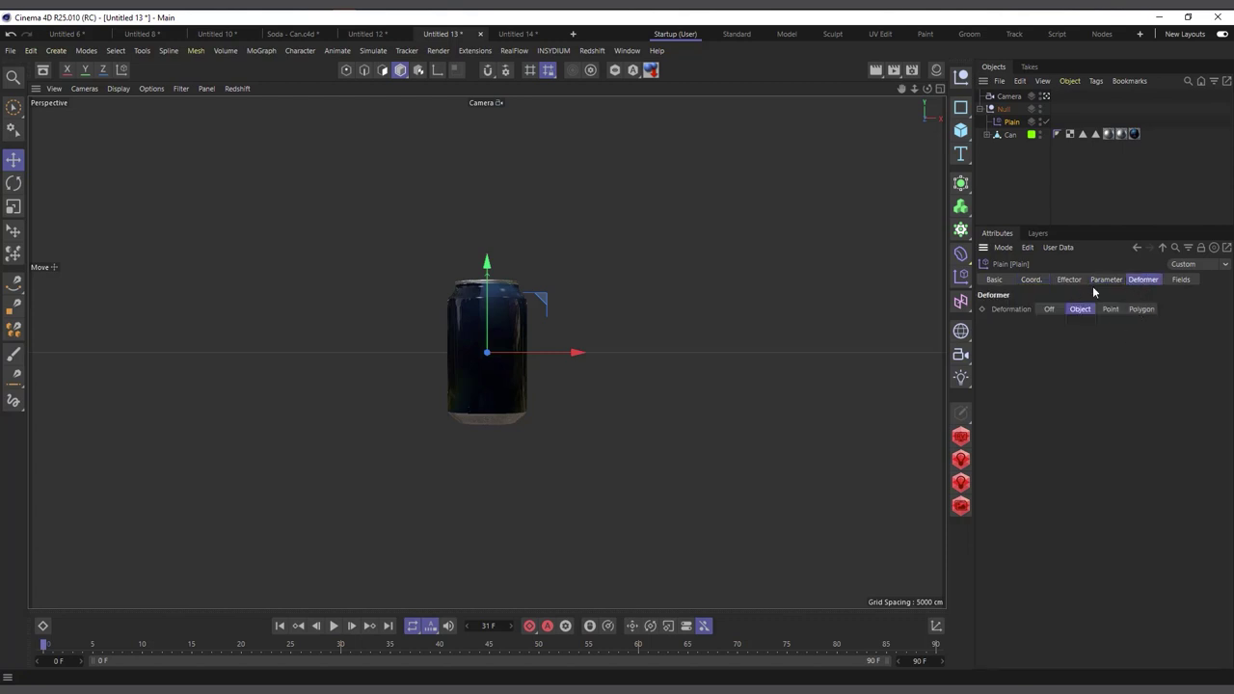
{"action": "left_click", "coordinate": [1107, 280]}
{"action": "left_click_drag", "start_coordinate": [1080, 361], "coordinate": [1124, 361]}
{"action": "left_click", "coordinate": [1082, 360]}
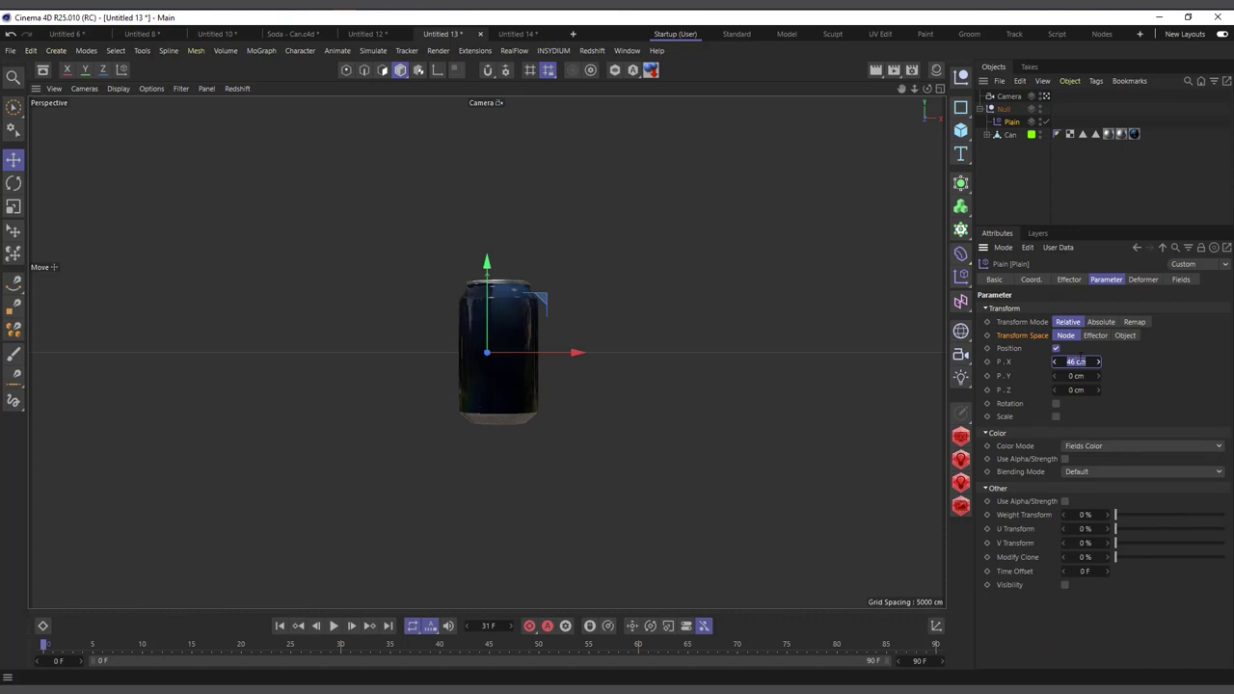
{"action": "key", "text": "Return"}
{"action": "left_click_drag", "start_coordinate": [1095, 389], "coordinate": [1078, 366]}
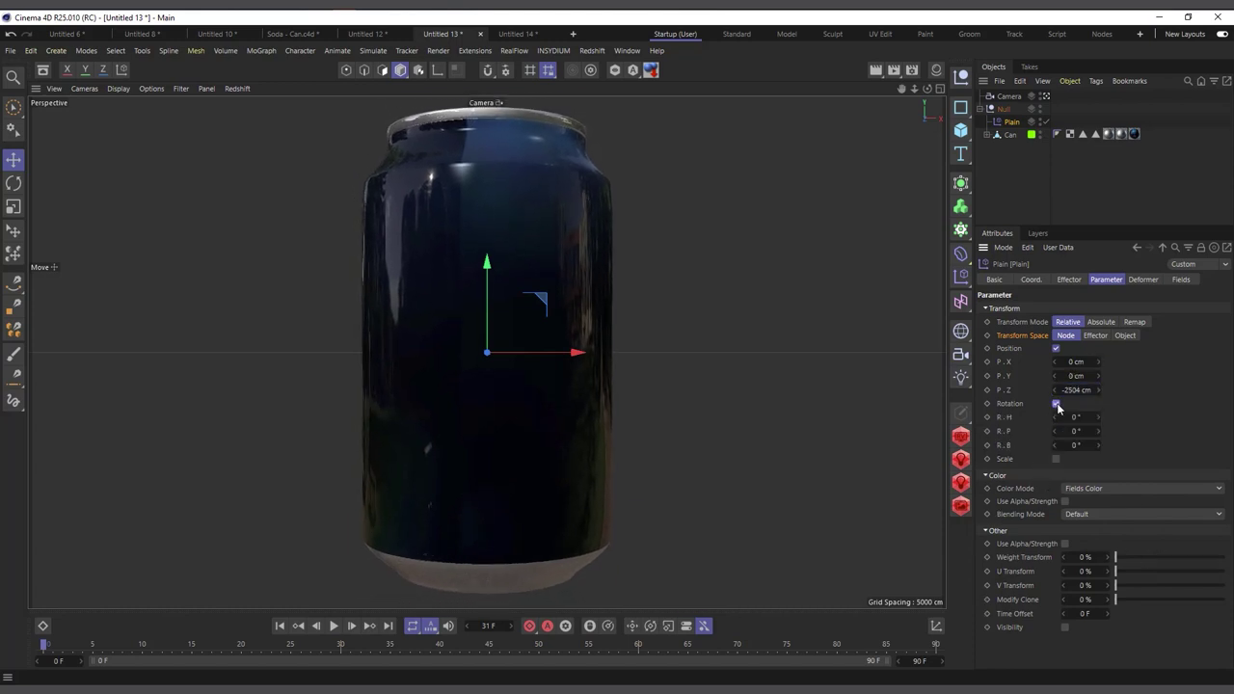
{"action": "mouse_move", "coordinate": [1060, 417]}
{"action": "left_mouse_down"}
{"action": "mouse_move", "coordinate": [1187, 417]}
{"action": "mouse_move", "coordinate": [1085, 417]}
{"action": "mouse_move", "coordinate": [1073, 443]}
{"action": "mouse_move", "coordinate": [1039, 445]}
{"action": "mouse_move", "coordinate": [1061, 432]}
{"action": "left_mouse_up"}
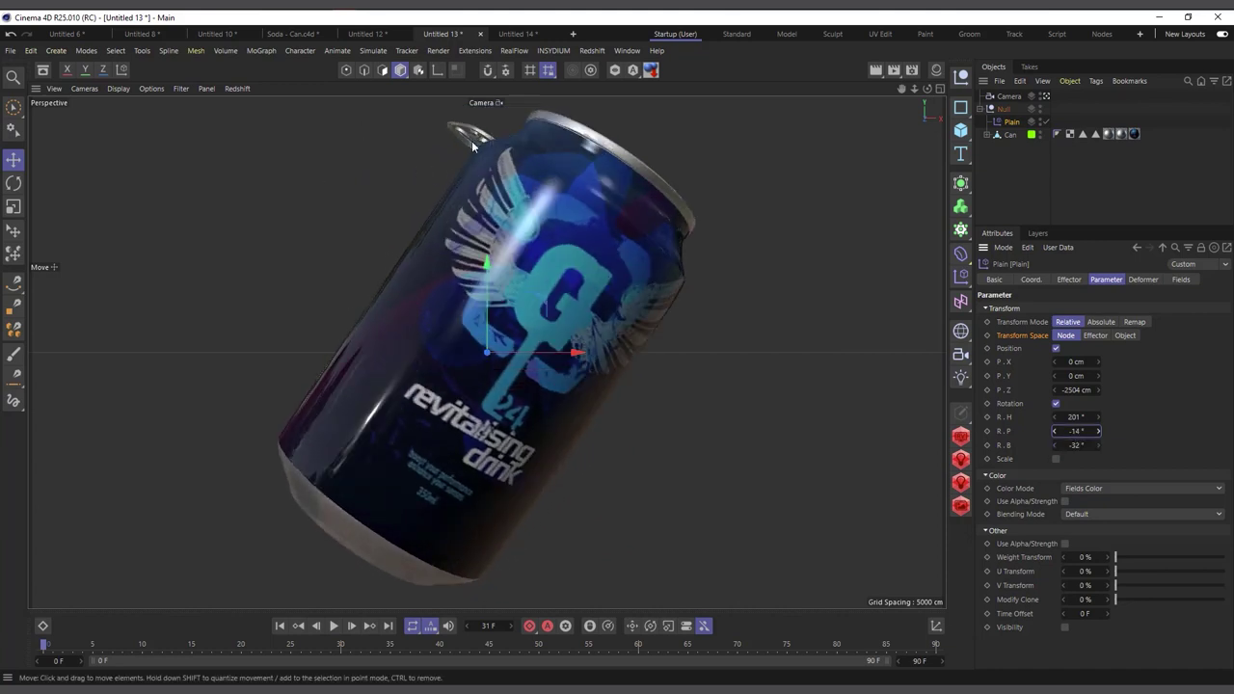
Place the Can inside a new Connect object so that all its parts transform together
{"action": "left_click", "coordinate": [1011, 135]}
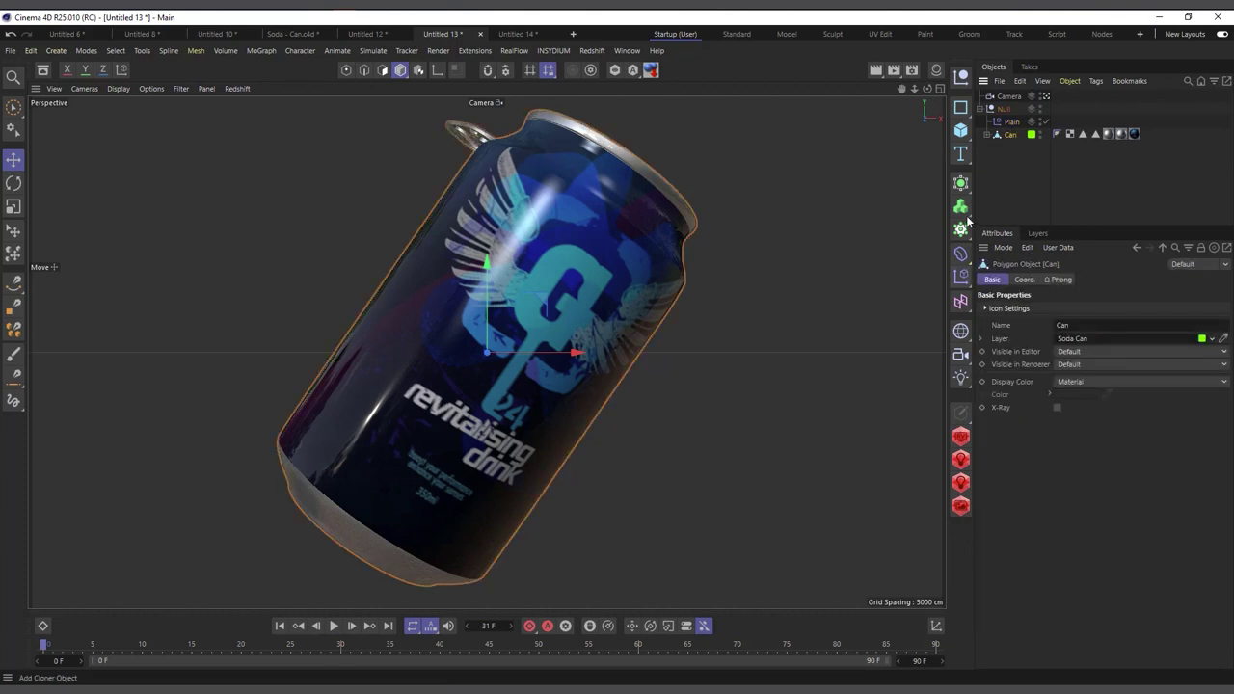
{"action": "left_click", "coordinate": [960, 182]}
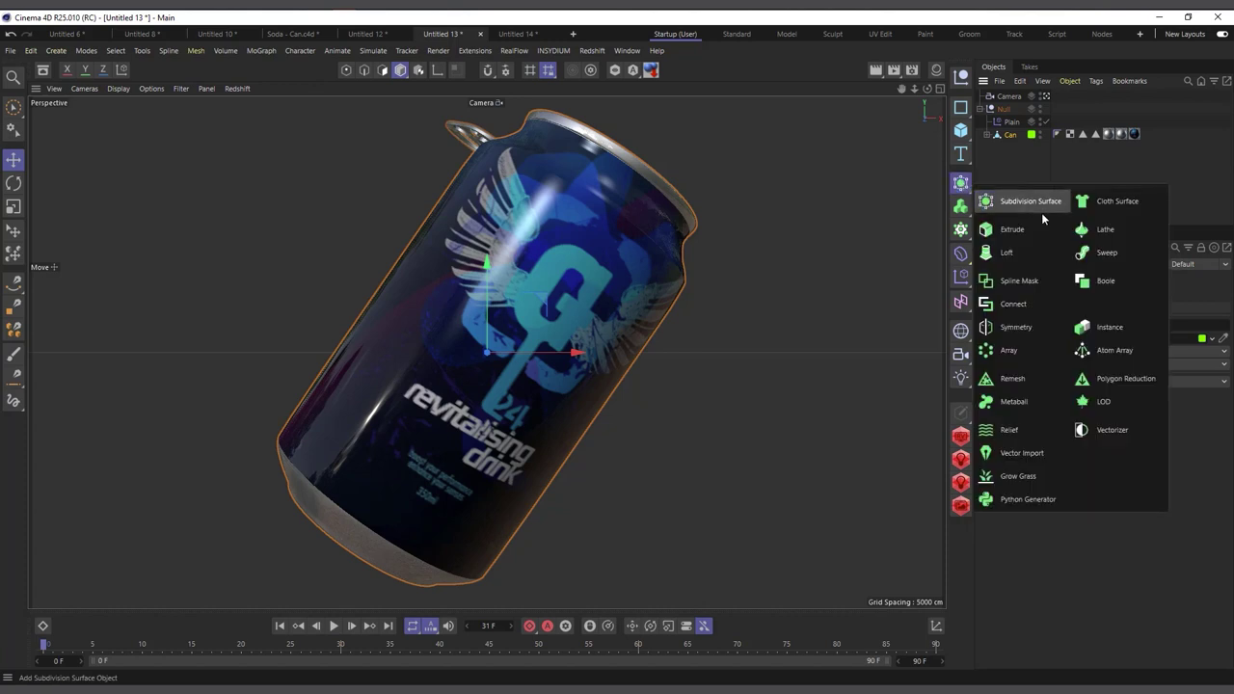
{"action": "left_click", "coordinate": [1014, 306]}
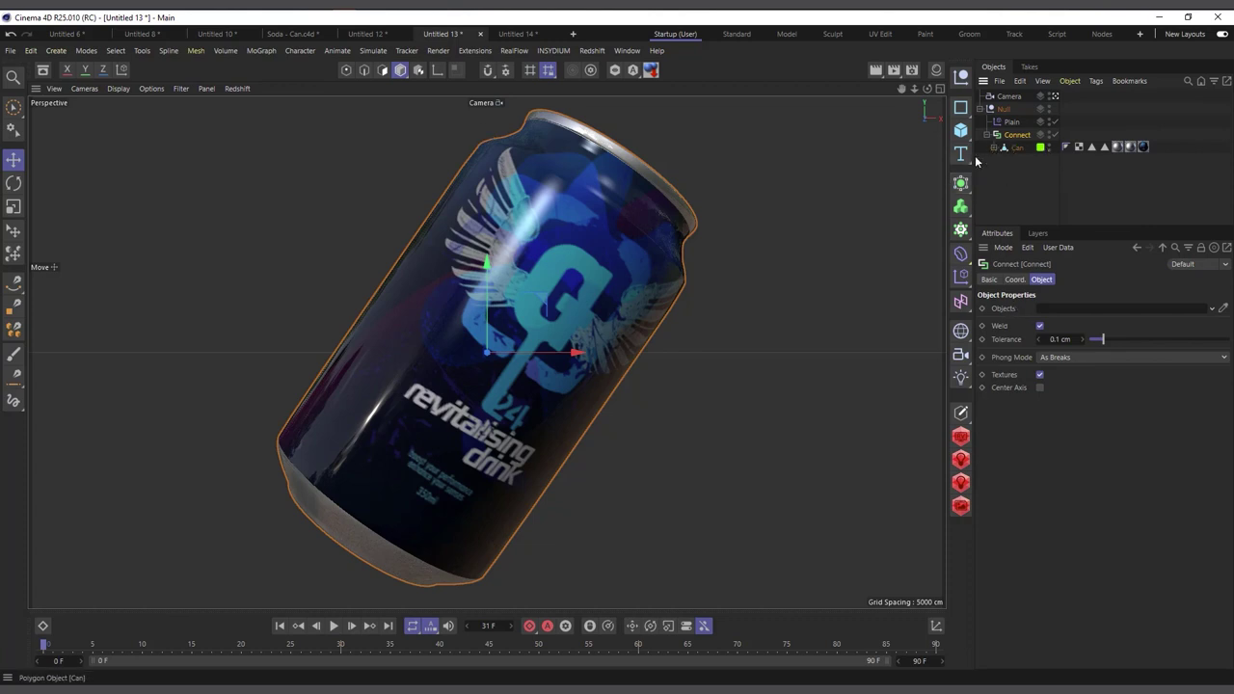
Refine the Plain effector's transform to P.Z -2554 cm, R.H 186°, R.P -19° and R.B -31°
{"action": "left_click", "coordinate": [1012, 122]}
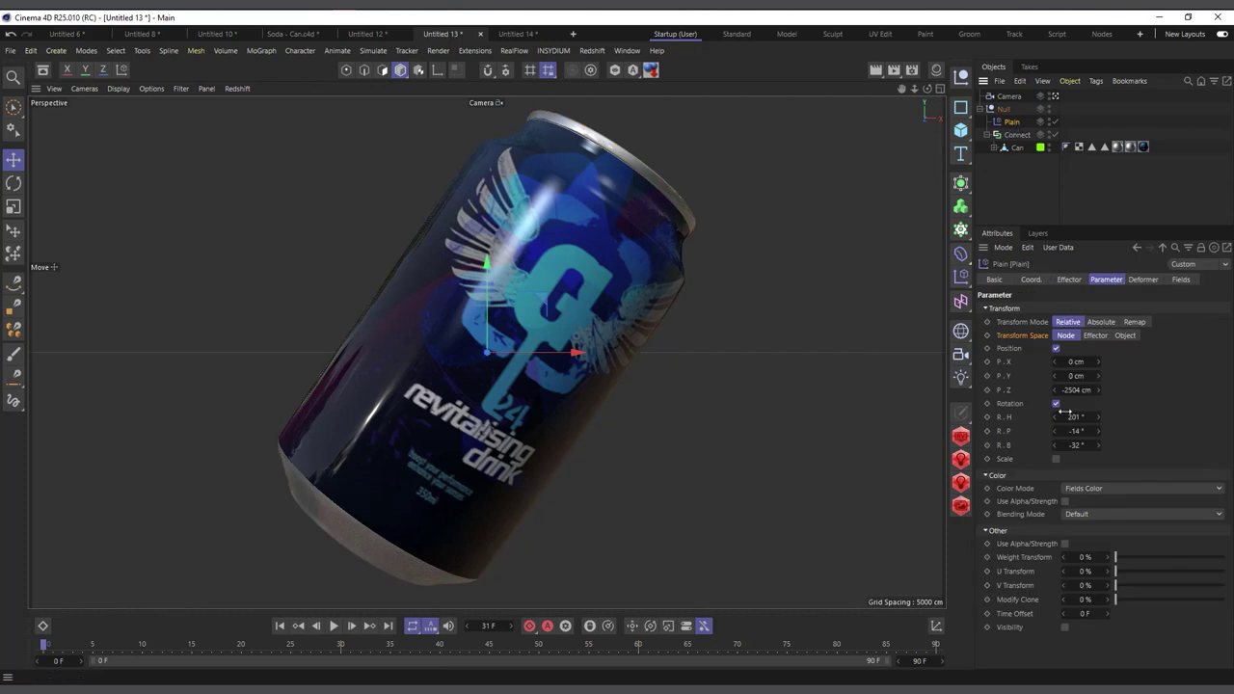
{"action": "left_click_drag", "start_coordinate": [1078, 445], "coordinate": [1060, 390]}
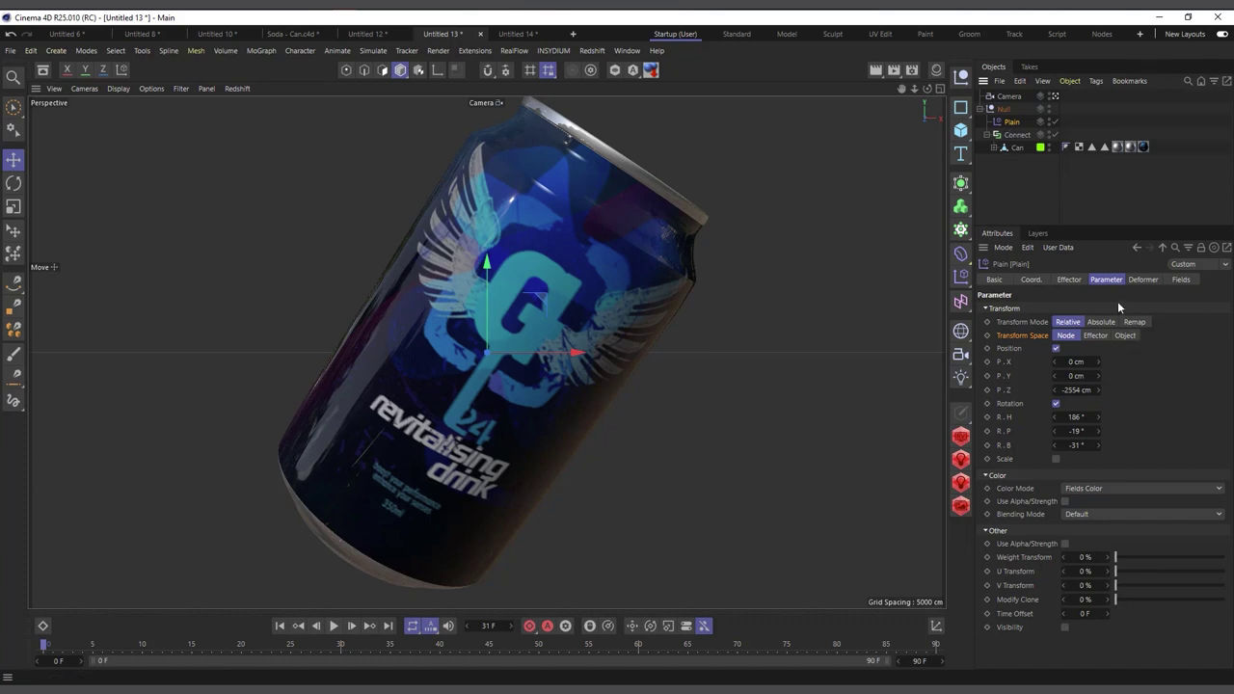
{"action": "left_click", "coordinate": [1015, 135]}
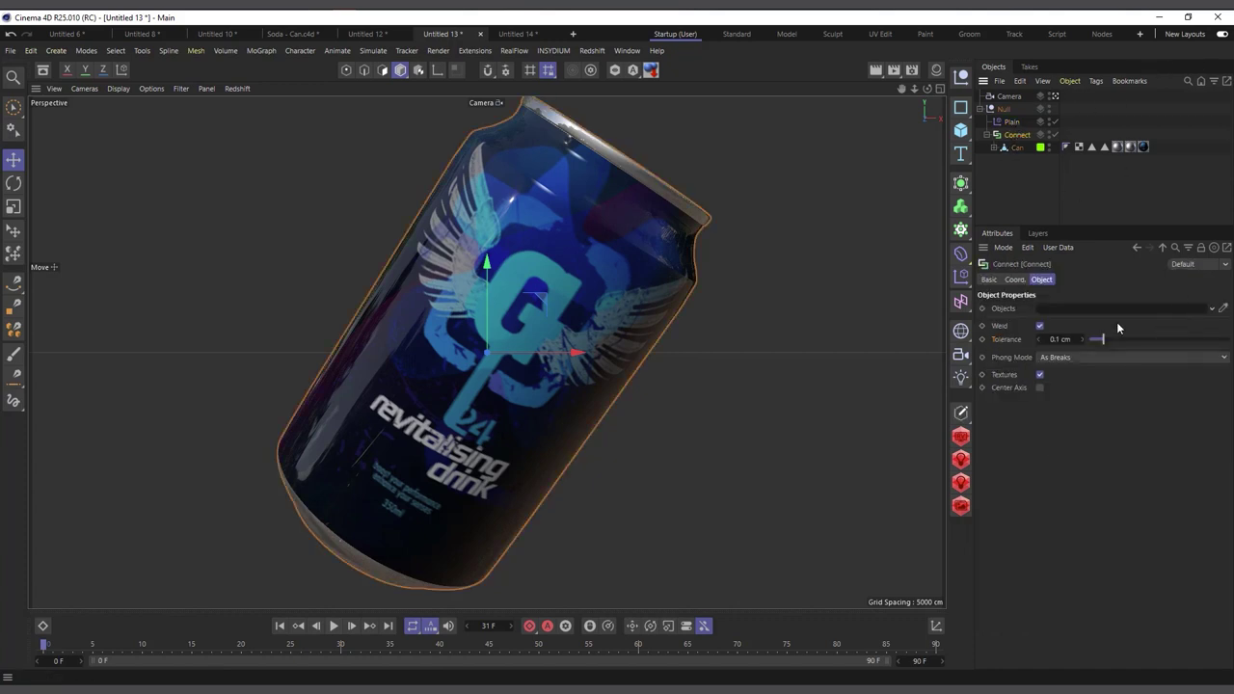
Add a Time field to the Plain effector, preview the can's motion and return to the start
{"action": "left_click", "coordinate": [1011, 121]}
{"action": "left_click", "coordinate": [1188, 279]}
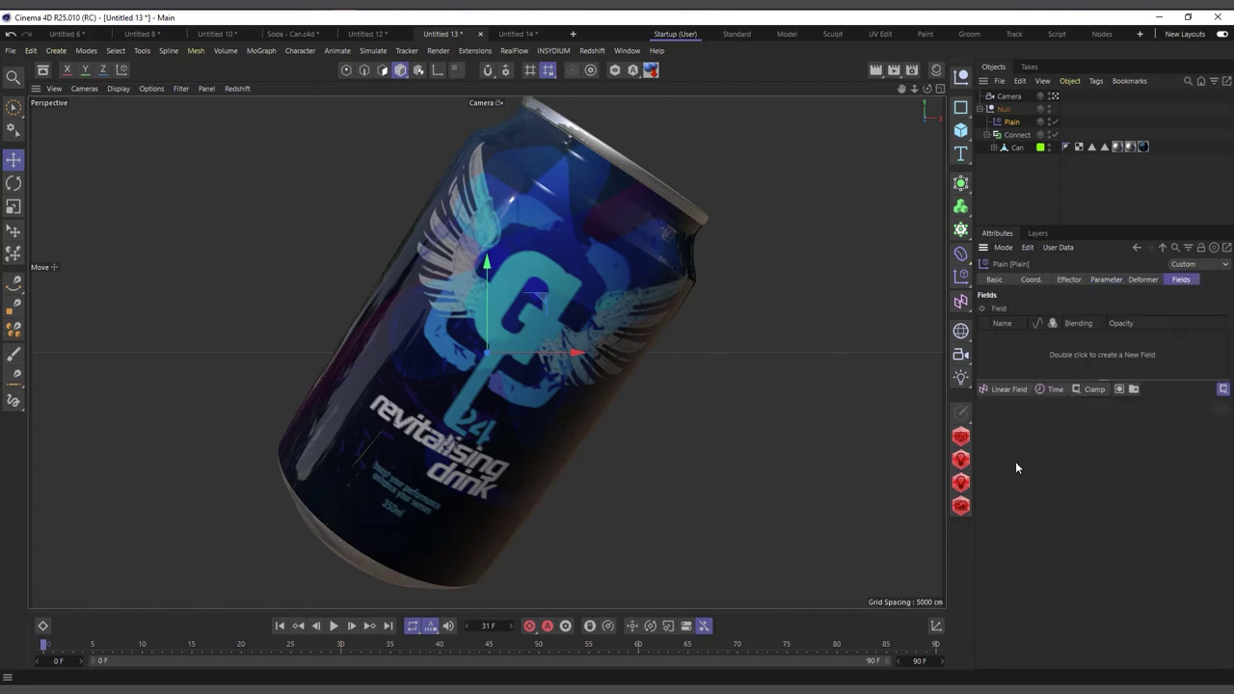
{"action": "left_click", "coordinate": [1055, 390]}
{"action": "left_click", "coordinate": [334, 626]}
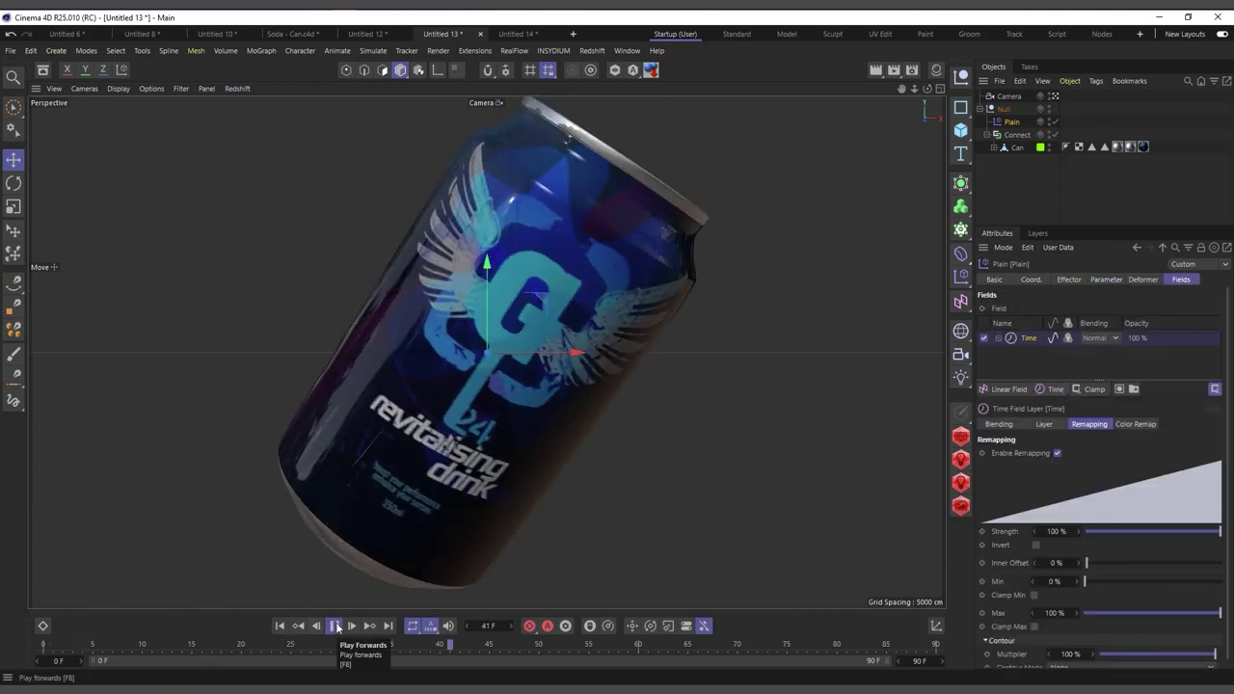
{"action": "left_click", "coordinate": [337, 626]}
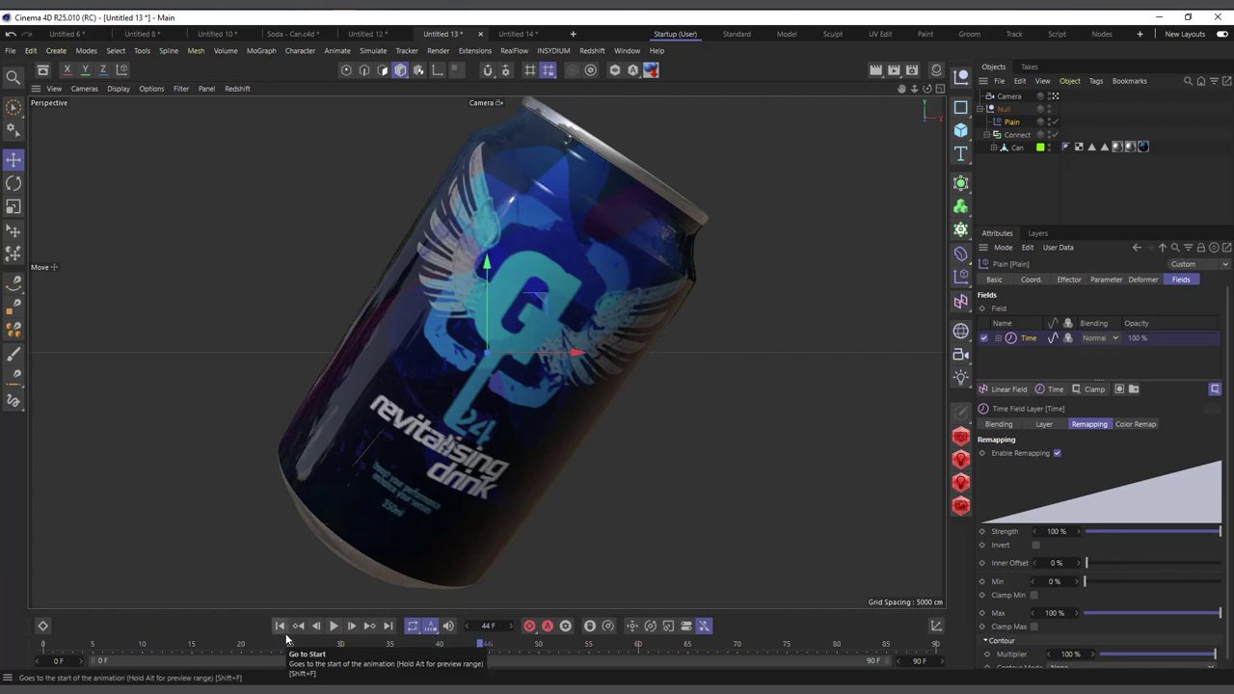
{"action": "left_click", "coordinate": [280, 625]}
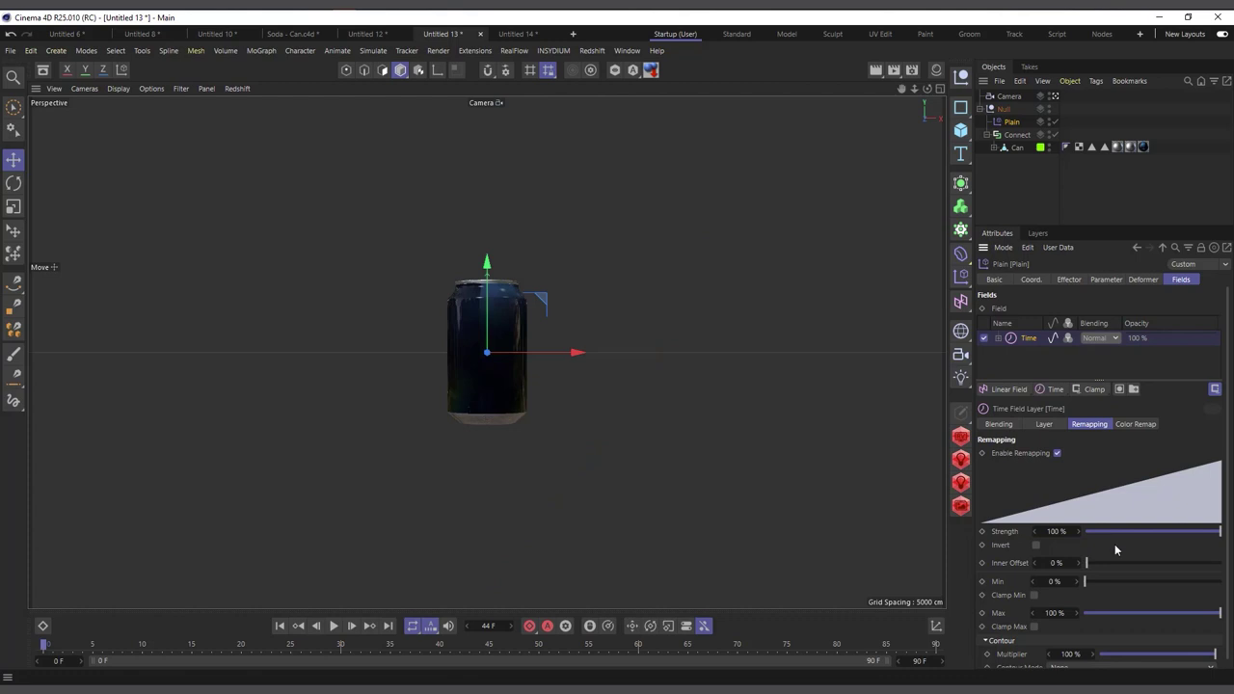
Set the Time field's Rate to 90 F in its layer controls
{"action": "scroll", "coordinate": [1014, 608], "scroll_direction": "down", "scroll_amount": 1}
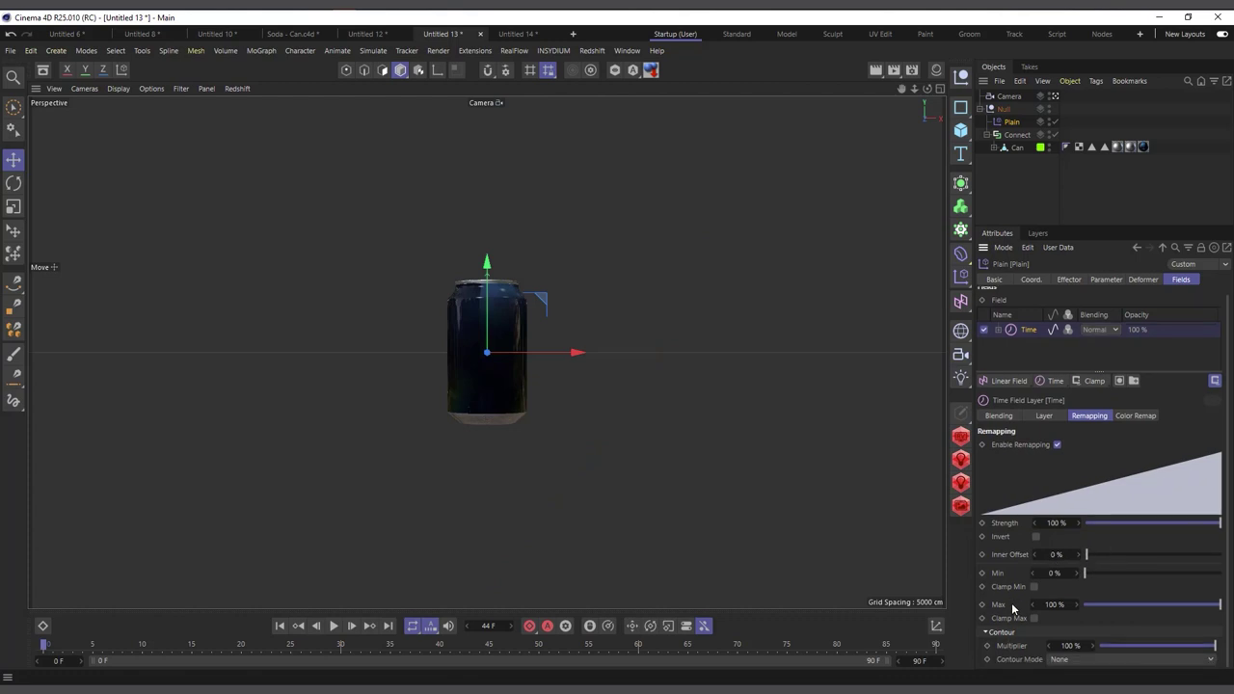
{"action": "left_click", "coordinate": [1044, 420]}
{"action": "double_click", "coordinate": [1038, 466]}
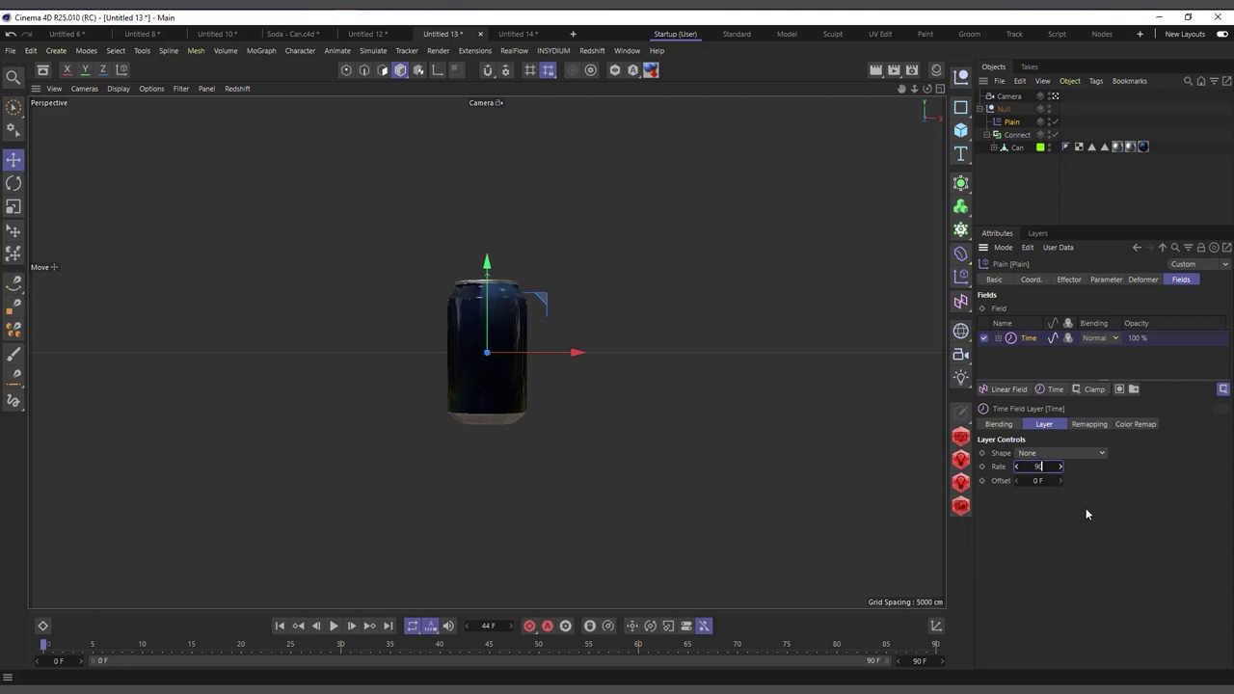
Extend the timeline's end to 509 F and preview the can's slower motion
{"action": "double_click", "coordinate": [919, 662]}
{"action": "type", "text": "509"}
{"action": "key", "text": "Return"}
{"action": "left_click", "coordinate": [335, 626]}
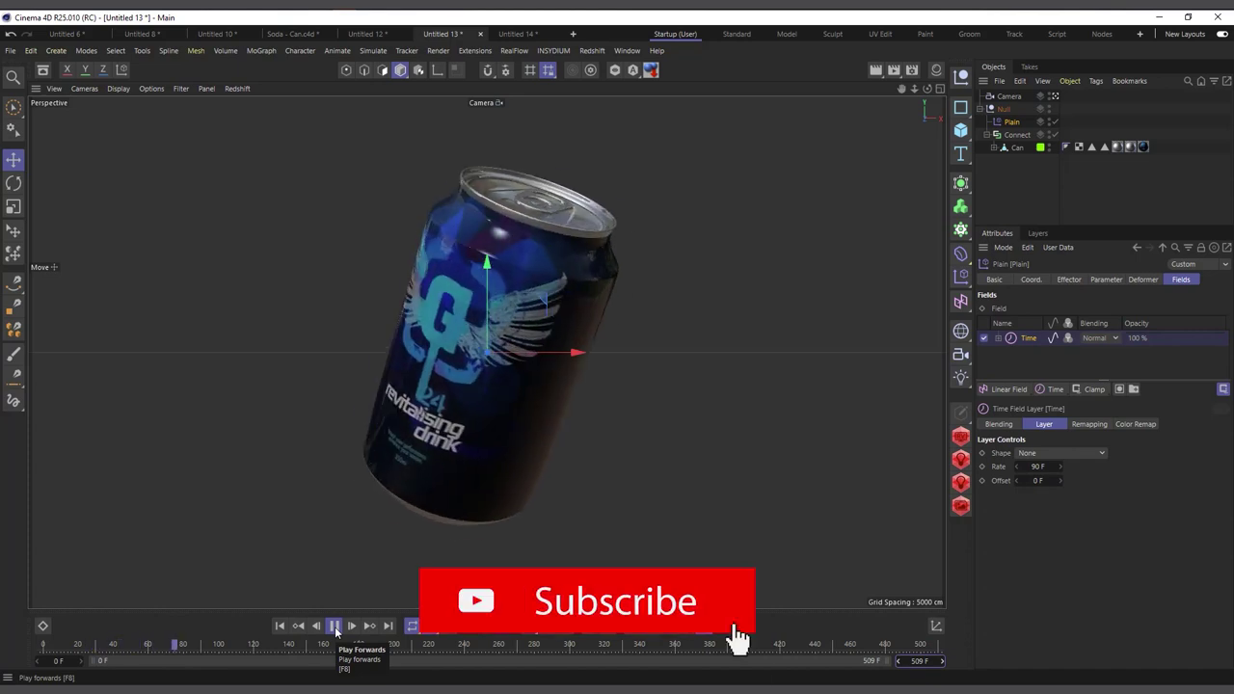
{"action": "left_click", "coordinate": [335, 626]}
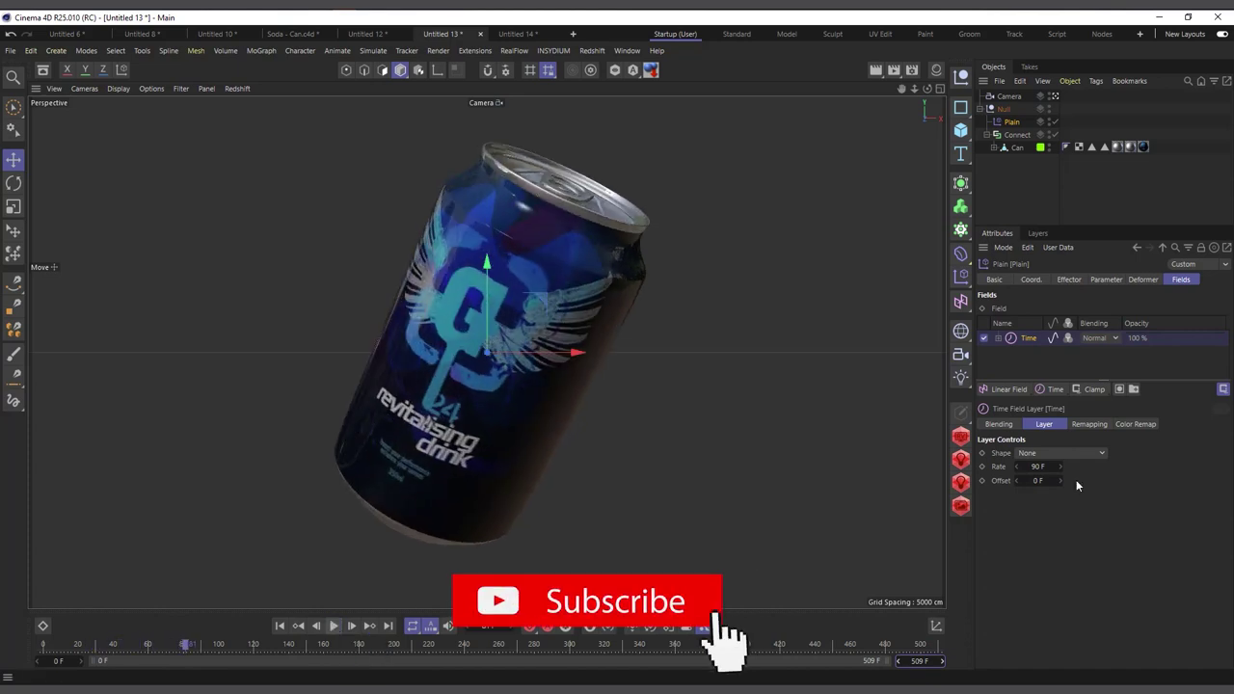
Set the Time field's remapping Contour Mode to Curve and bring its spline graph into view
{"action": "left_click", "coordinate": [1089, 424]}
{"action": "scroll", "coordinate": [1009, 640], "scroll_direction": "down", "scroll_amount": 1}
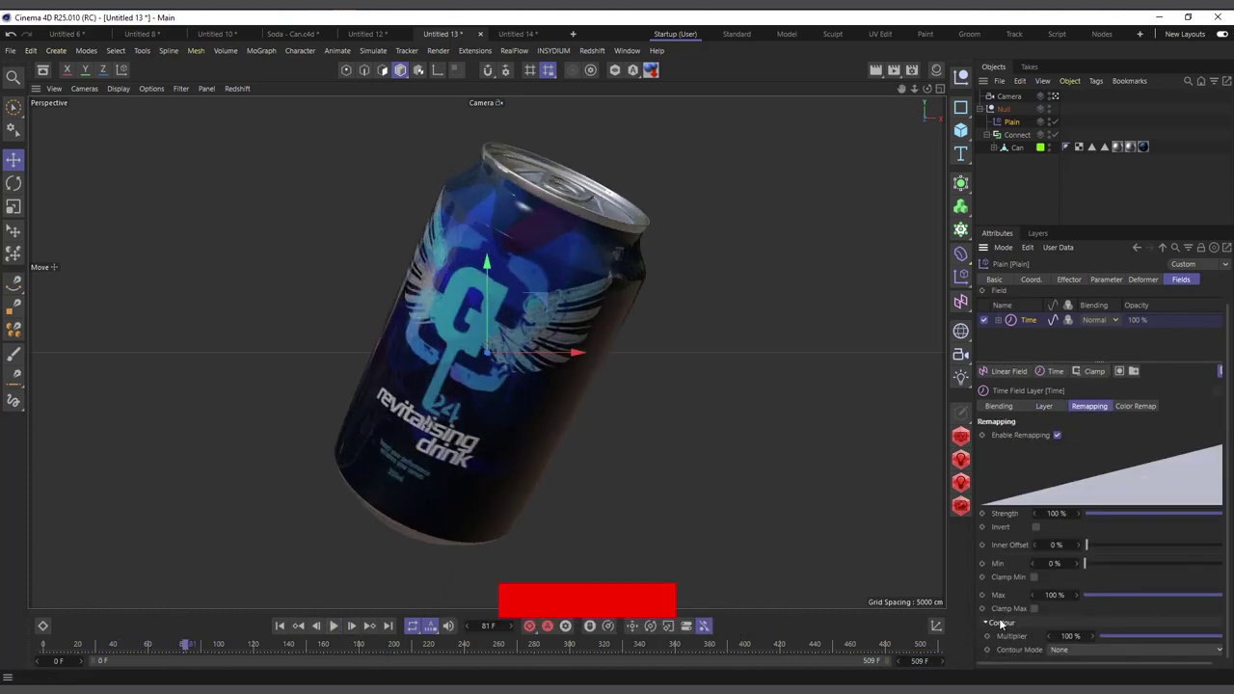
{"action": "left_click", "coordinate": [1071, 650]}
{"action": "left_click", "coordinate": [1070, 636]}
{"action": "scroll", "coordinate": [1016, 576], "scroll_direction": "down", "scroll_amount": 5}
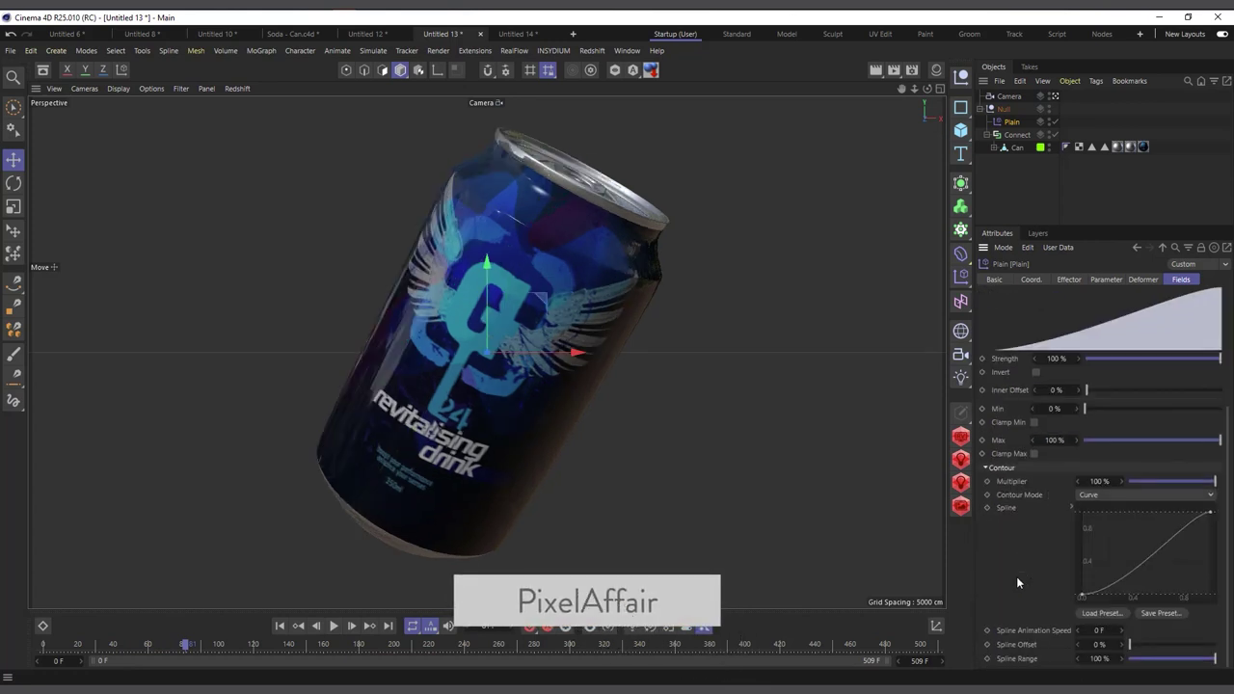
Reshape the contour spline into an arch that rises steeply from zero and falls back to zero at the end
{"action": "left_click_drag", "start_coordinate": [1108, 558], "coordinate": [1046, 622]}
{"action": "left_click_drag", "start_coordinate": [1114, 596], "coordinate": [1091, 522]}
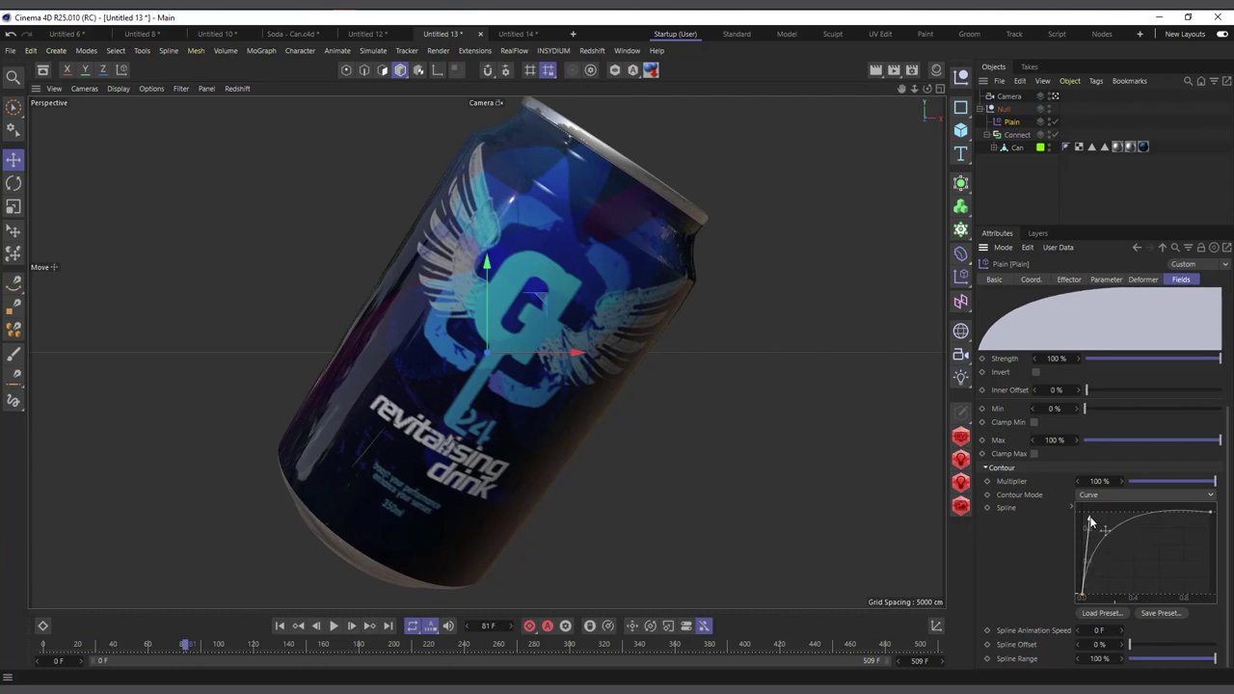
{"action": "left_click", "coordinate": [1211, 511]}
{"action": "mouse_move", "coordinate": [1214, 518]}
{"action": "left_mouse_down"}
{"action": "mouse_move", "coordinate": [1196, 598]}
{"action": "mouse_move", "coordinate": [1207, 526]}
{"action": "left_mouse_up"}
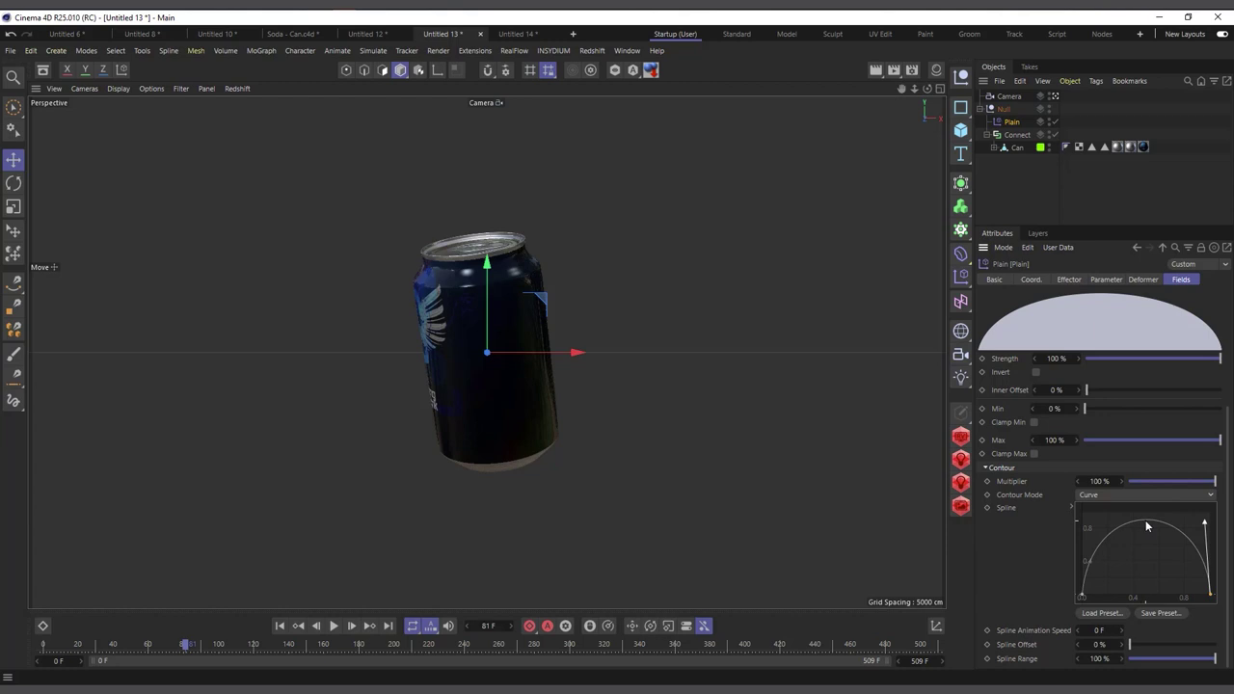
Widen the arch's peak into a flat plateau with long horizontal tangents and play the animation from the start
{"action": "scroll", "coordinate": [1148, 524], "scroll_direction": "up", "scroll_amount": 4}
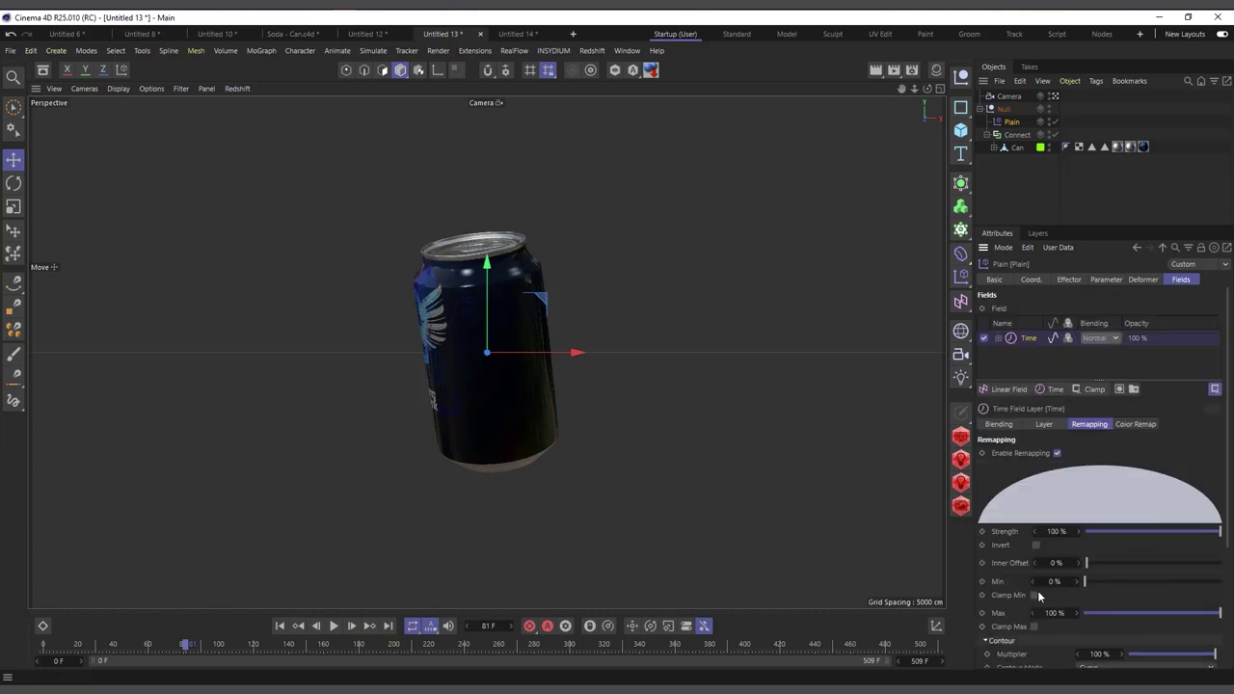
{"action": "scroll", "coordinate": [1038, 591], "scroll_direction": "down", "scroll_amount": 4}
{"action": "left_click_drag", "start_coordinate": [1125, 522], "coordinate": [1089, 522]}
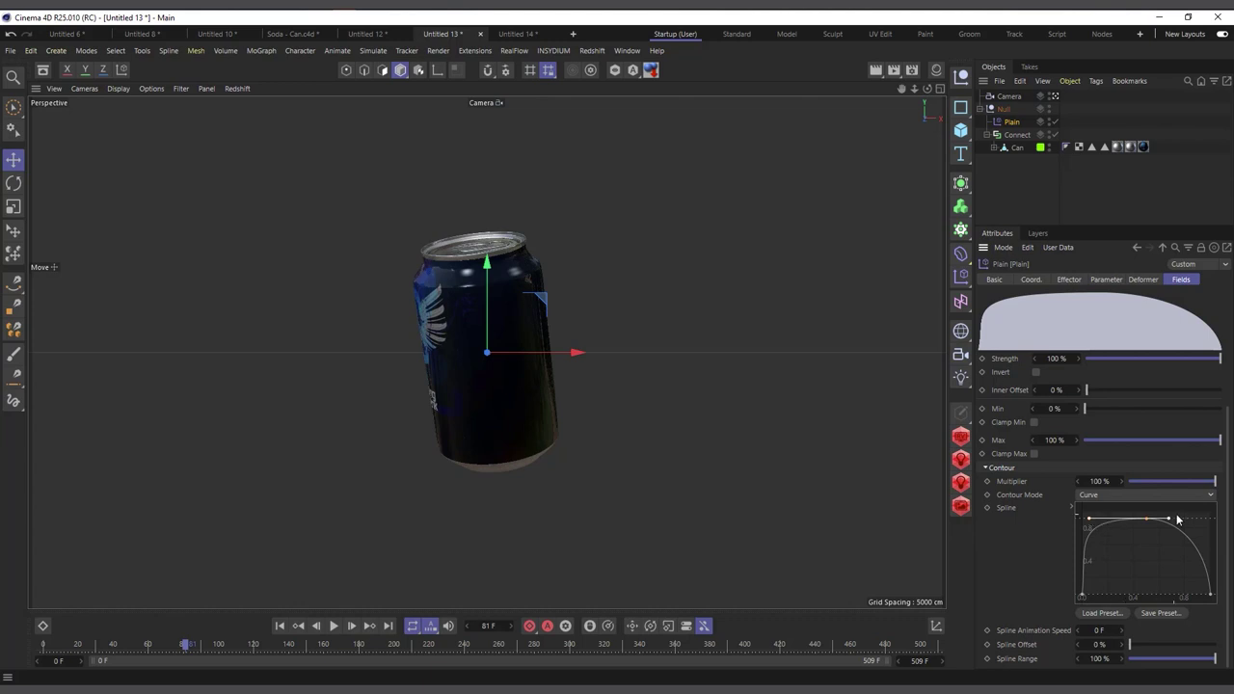
{"action": "left_click_drag", "start_coordinate": [1172, 521], "coordinate": [1206, 521]}
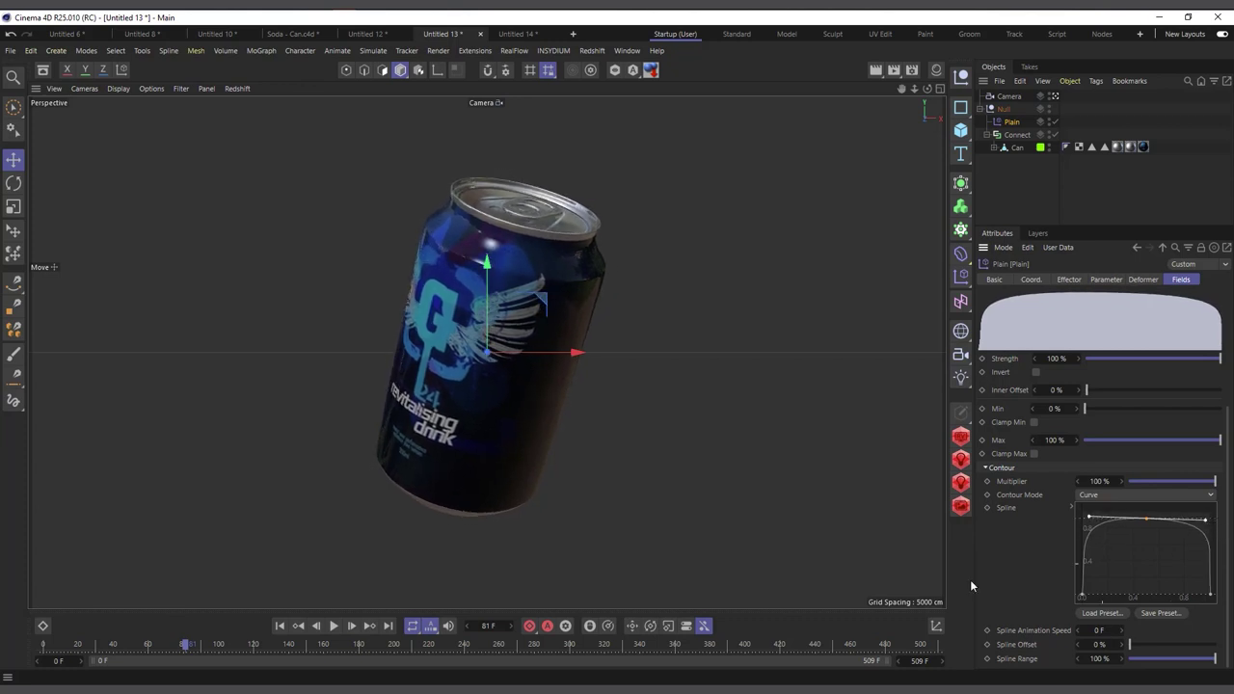
{"action": "left_click", "coordinate": [281, 627]}
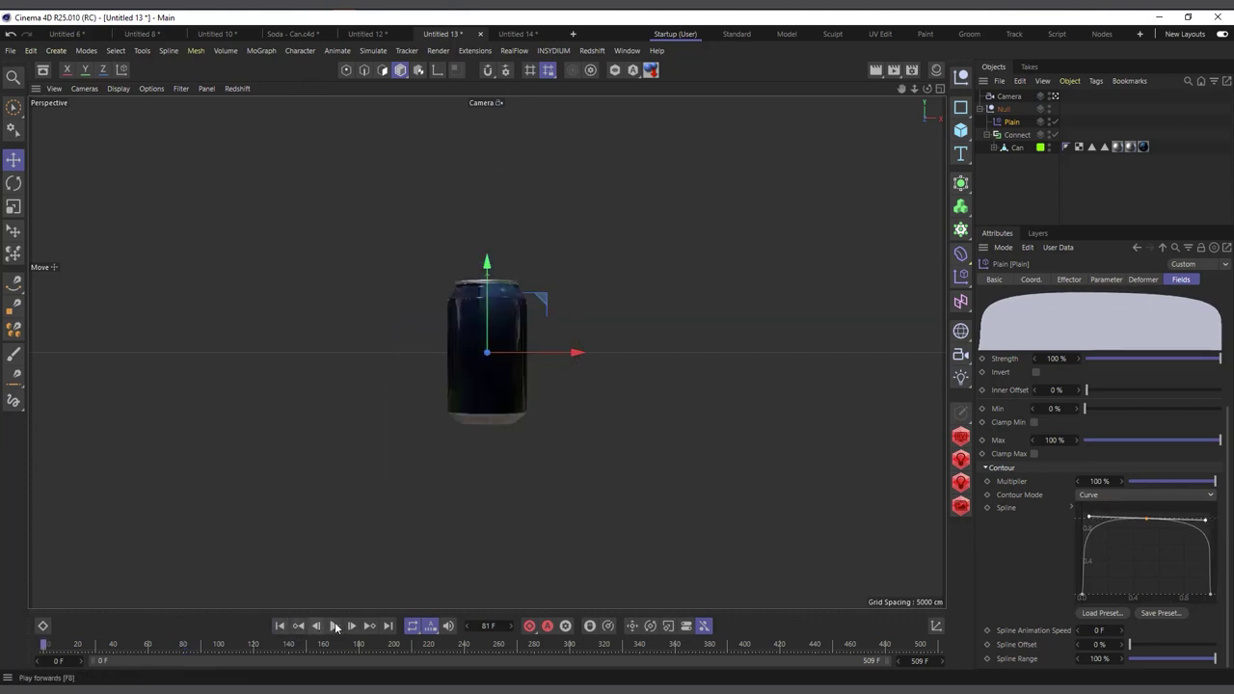
{"action": "left_click", "coordinate": [335, 626]}
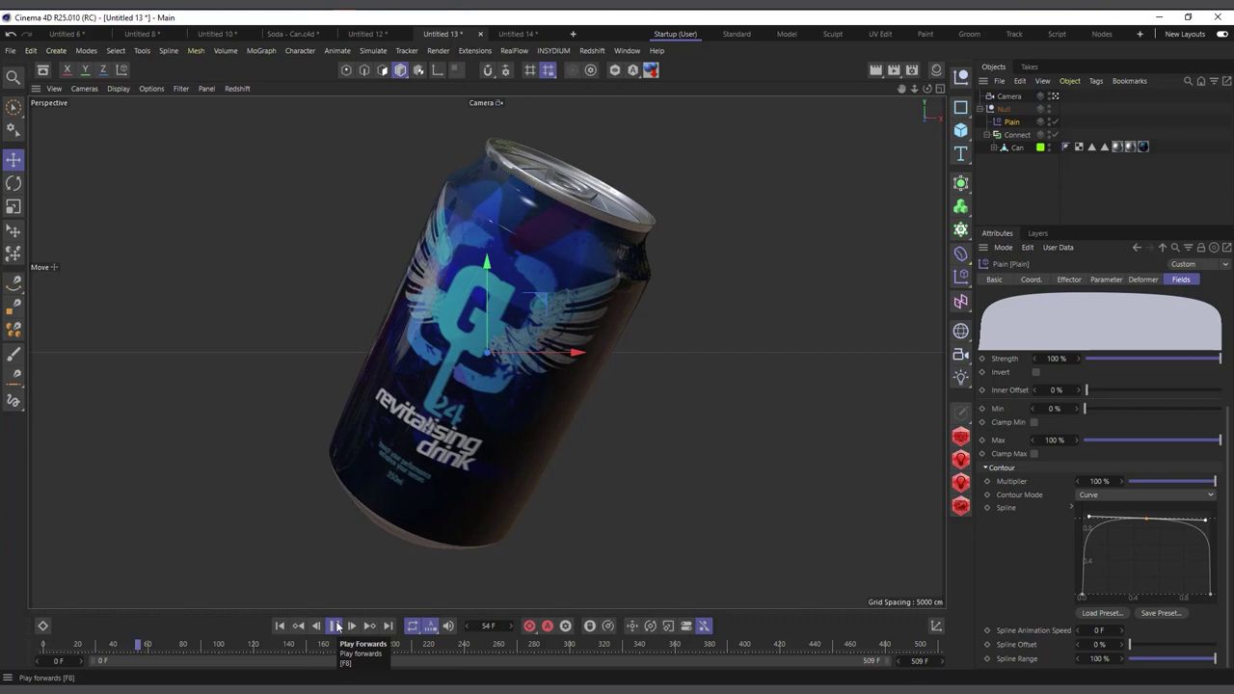
Stop playback, shorten the tangents of the contour spline's plateau on both sides, and replay the animation from the start
{"action": "left_click", "coordinate": [334, 626]}
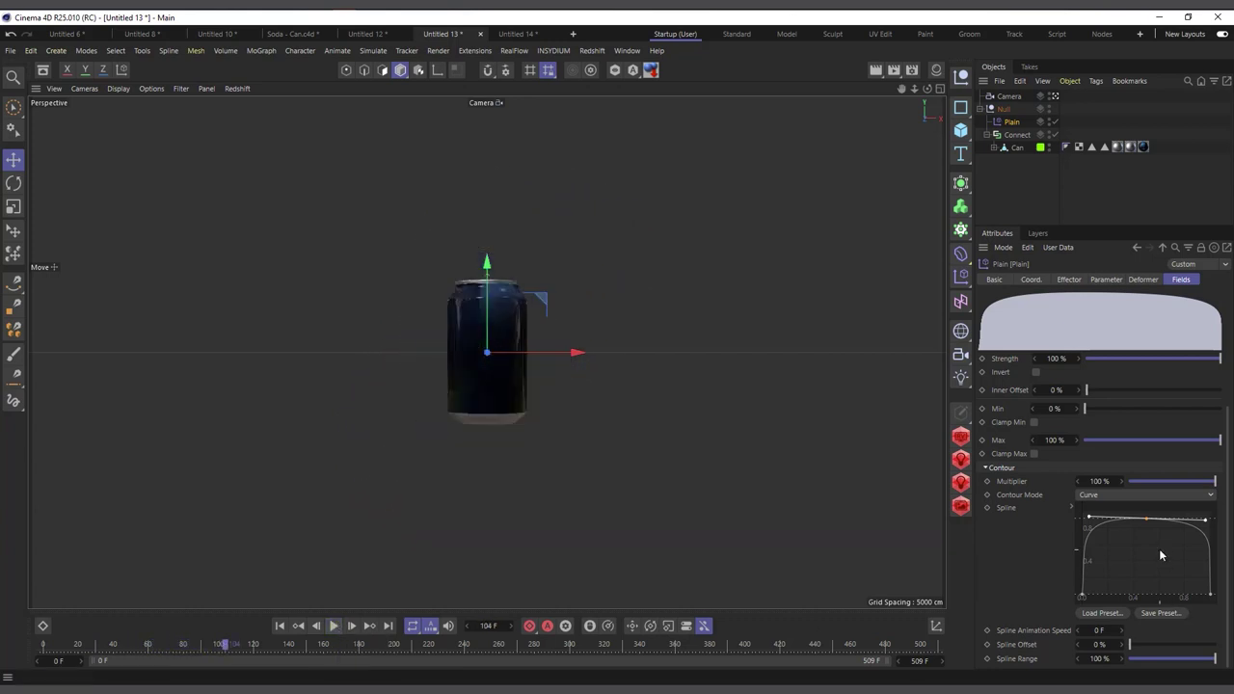
{"action": "left_click_drag", "start_coordinate": [1089, 518], "coordinate": [1101, 519]}
{"action": "left_click_drag", "start_coordinate": [1206, 519], "coordinate": [1193, 524]}
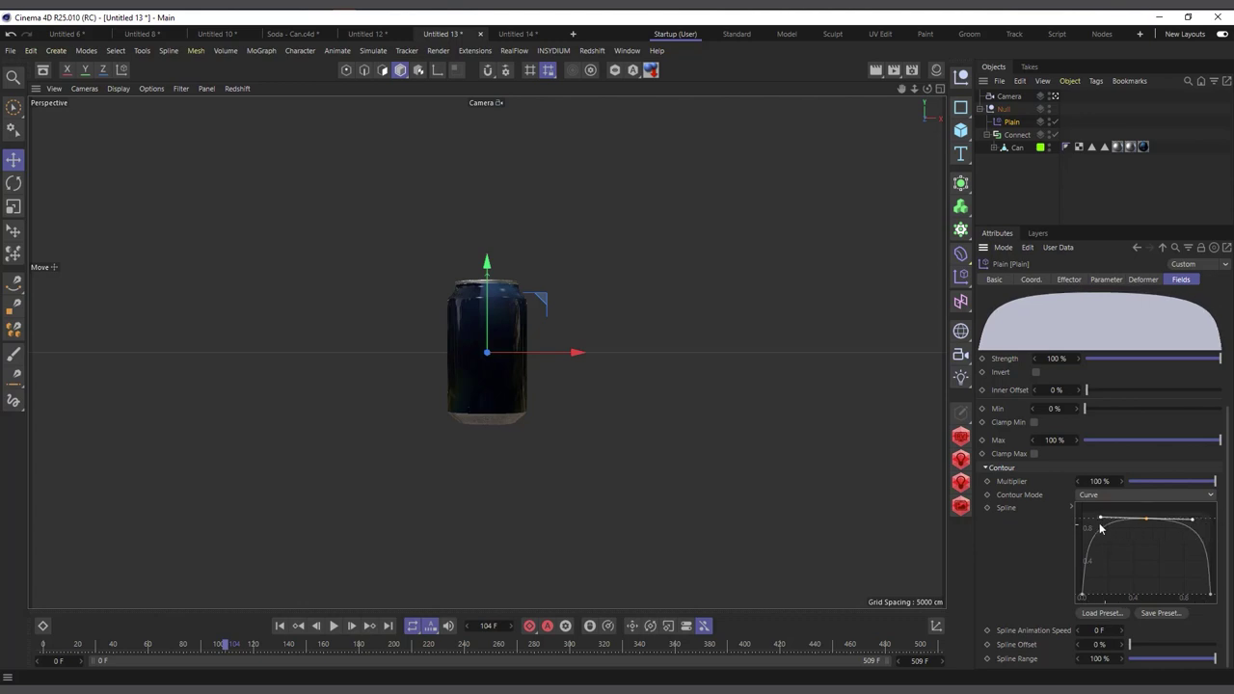
{"action": "left_click_drag", "start_coordinate": [1103, 522], "coordinate": [1106, 524]}
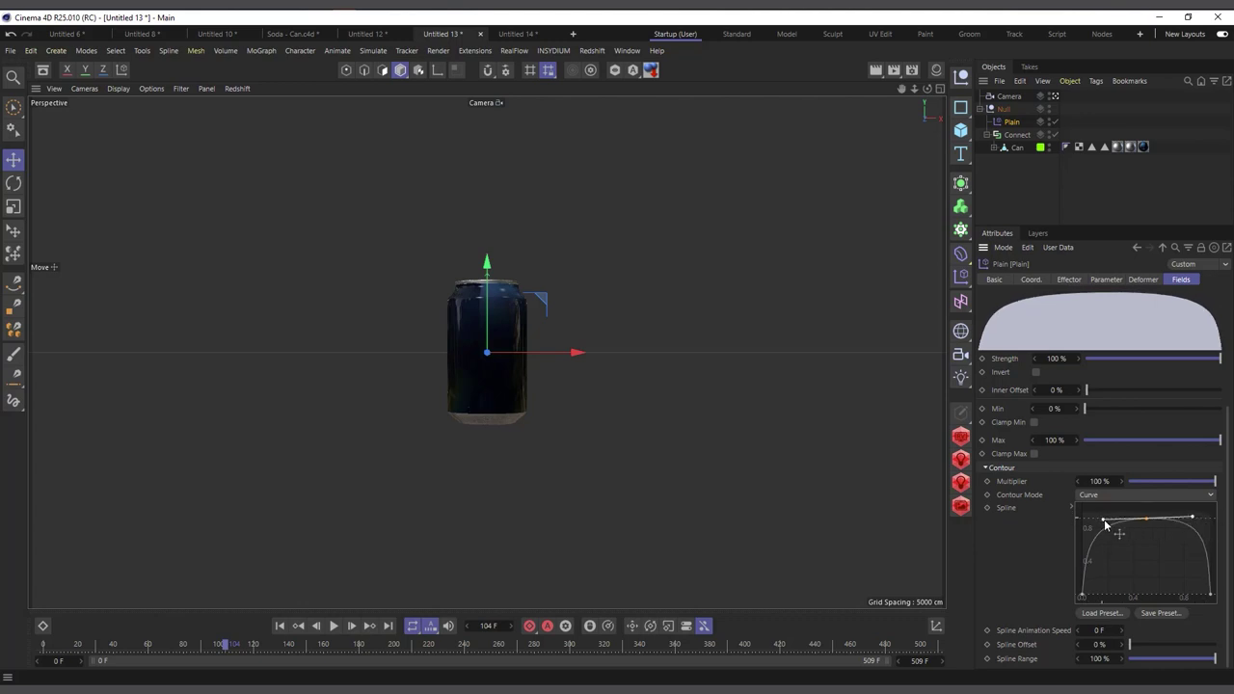
{"action": "left_click", "coordinate": [279, 625]}
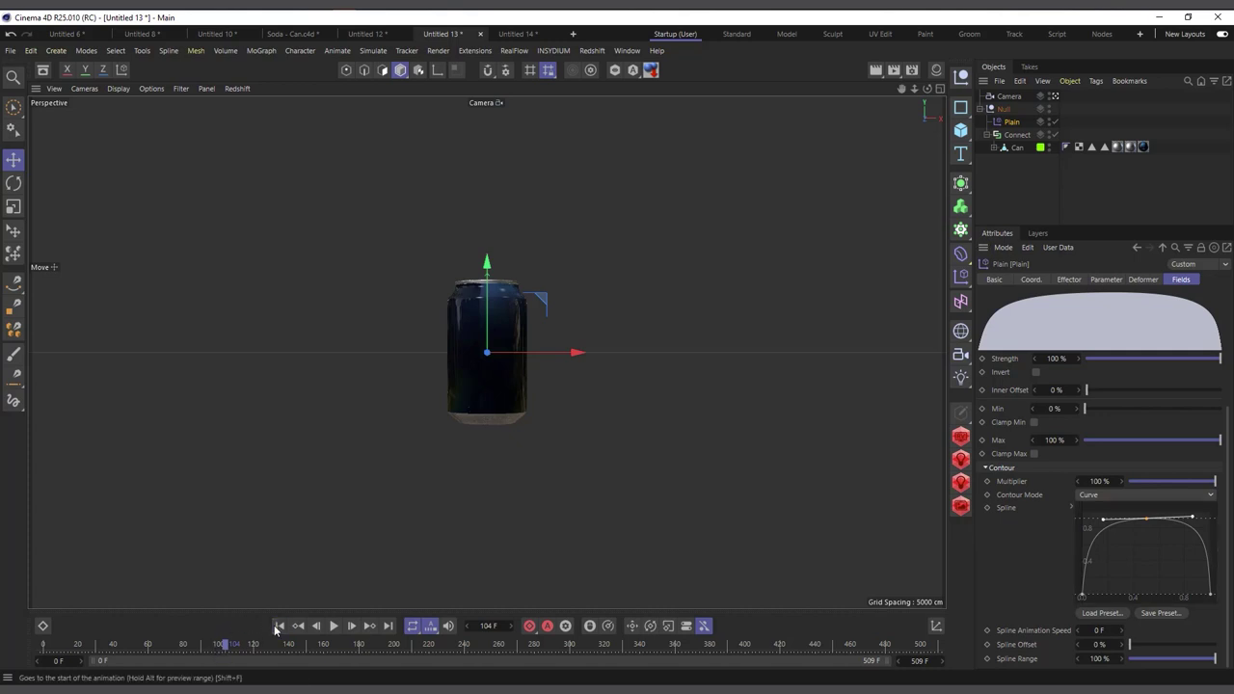
{"action": "left_click", "coordinate": [334, 626]}
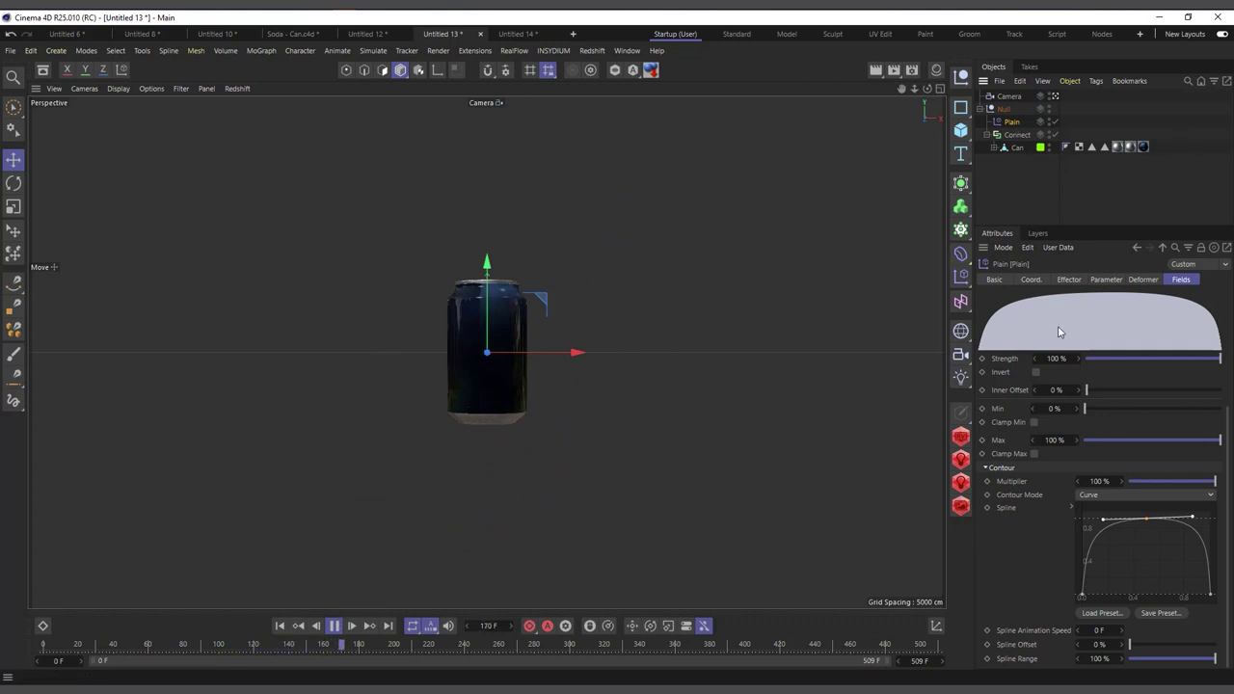
Play to frame 30 and set the Plain effector's P.Z to -2858 cm and R.H to 200°
{"action": "left_click", "coordinate": [1106, 280]}
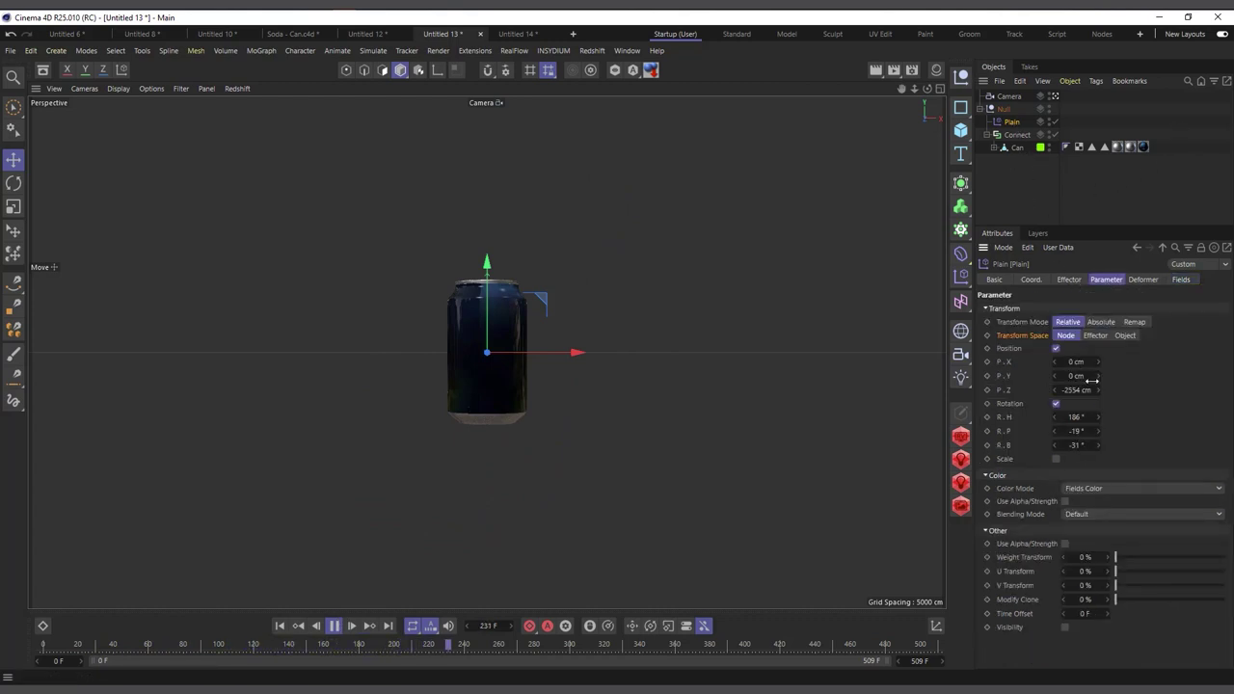
{"action": "left_click", "coordinate": [280, 626]}
{"action": "left_click", "coordinate": [332, 626]}
{"action": "left_click", "coordinate": [332, 626]}
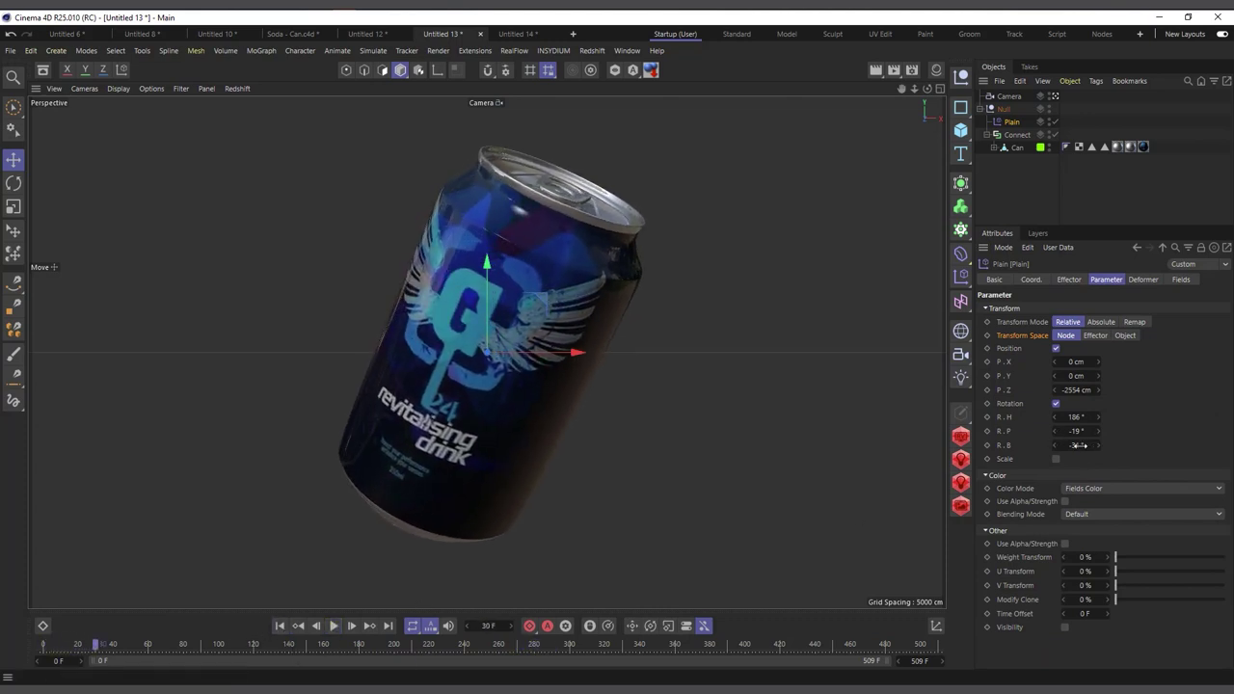
{"action": "left_click_drag", "start_coordinate": [1079, 390], "coordinate": [1055, 389]}
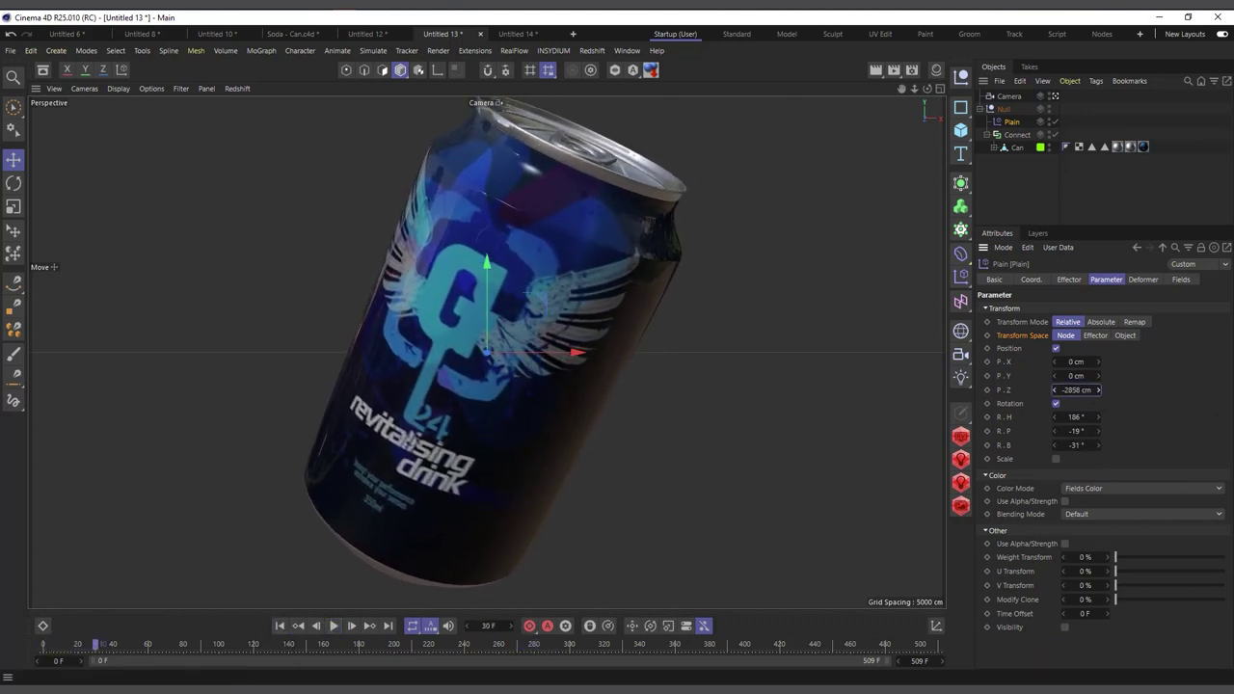
{"action": "left_click", "coordinate": [1078, 416]}
{"action": "left_click_drag", "start_coordinate": [1082, 417], "coordinate": [1095, 417]}
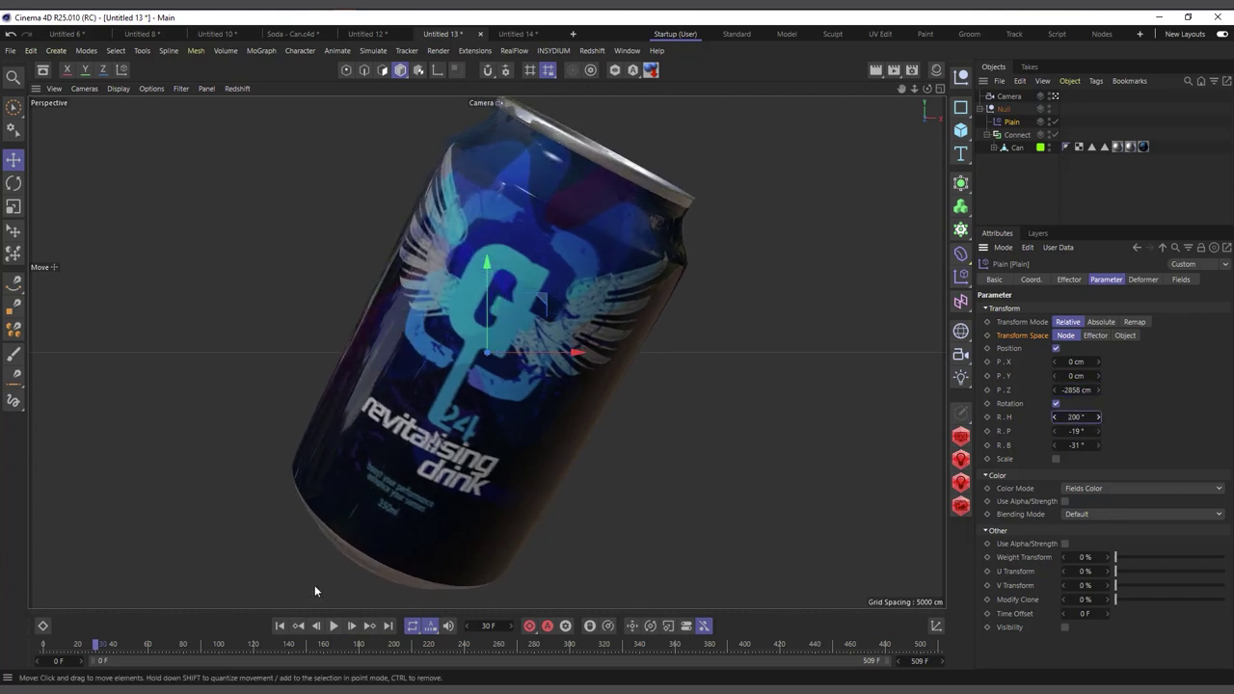
Play the animation from the start to check the can's closer position and stronger turn
{"action": "left_click", "coordinate": [279, 626]}
{"action": "left_click", "coordinate": [334, 626]}
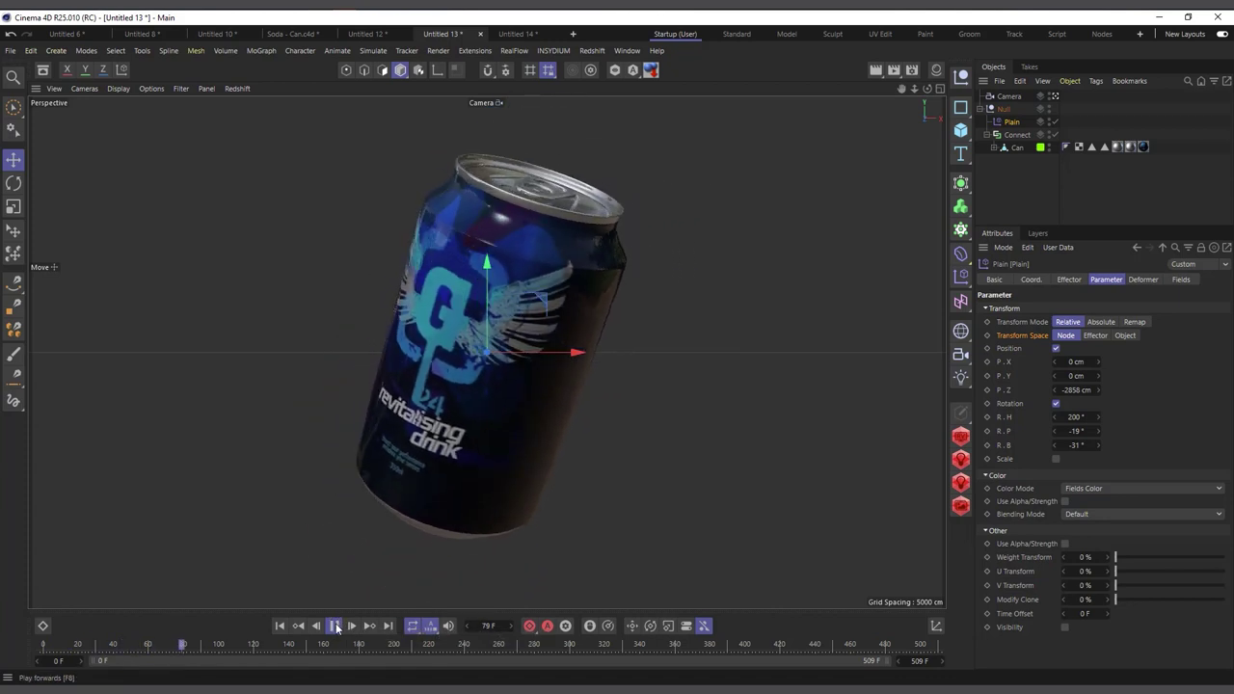
{"action": "left_click", "coordinate": [335, 626]}
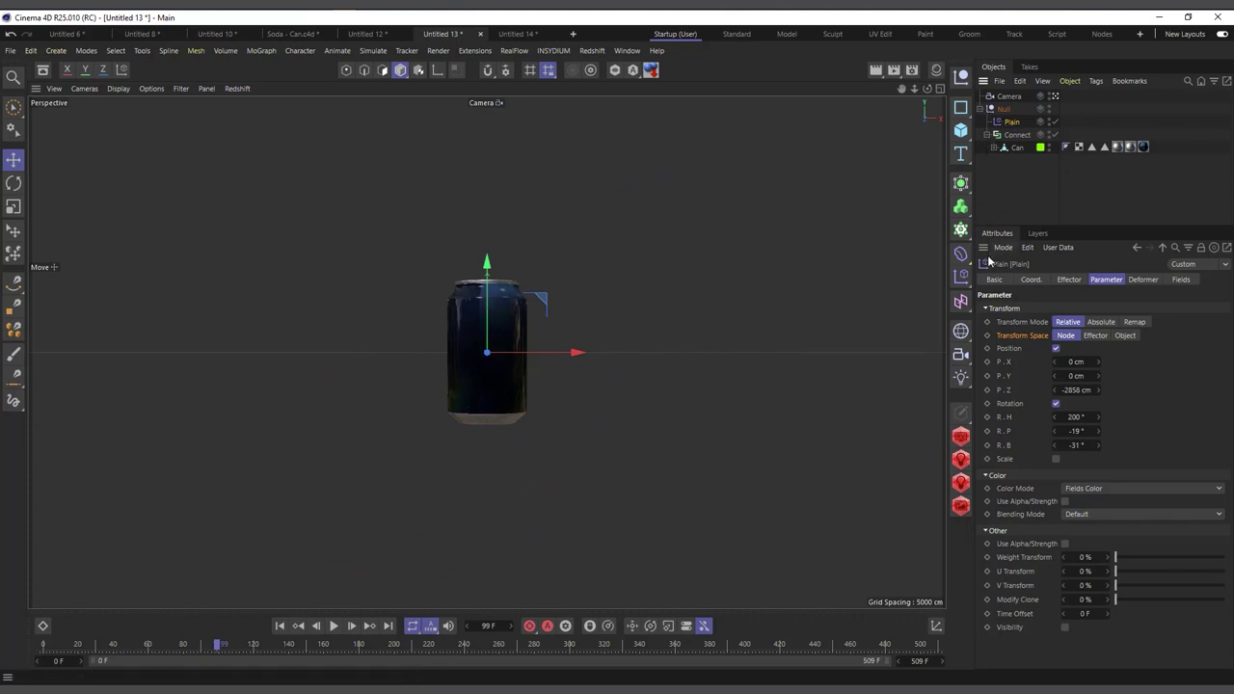
Add a second Plain effector inside the Null, with its Position transform off and Deformation set to Object
{"action": "left_click_drag", "start_coordinate": [961, 278], "coordinate": [999, 296]}
{"action": "left_click_drag", "start_coordinate": [1009, 101], "coordinate": [1015, 127]}
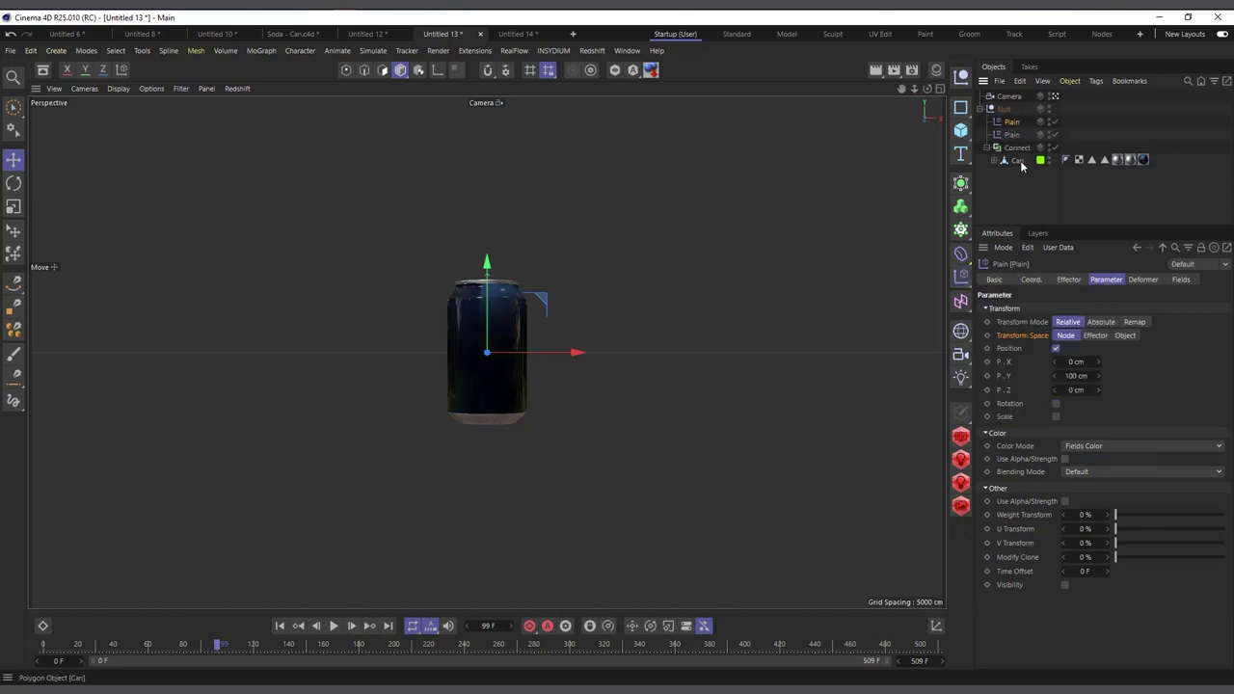
{"action": "left_click", "coordinate": [1056, 349]}
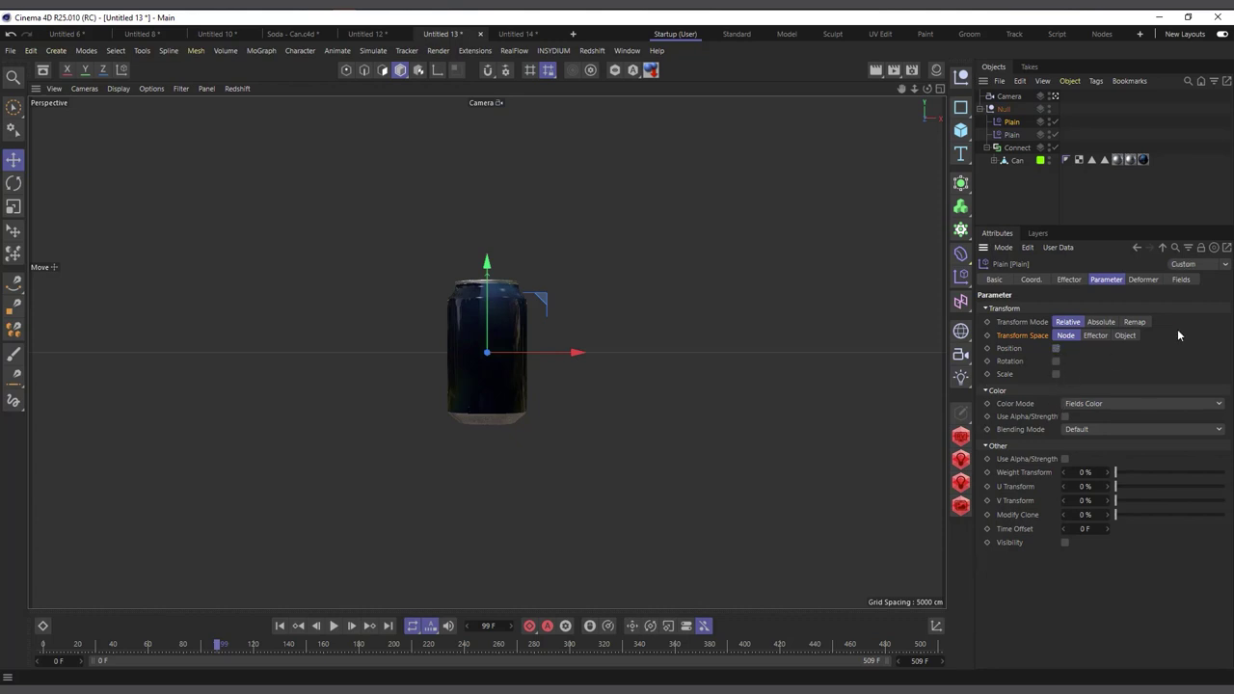
{"action": "left_click", "coordinate": [1143, 280]}
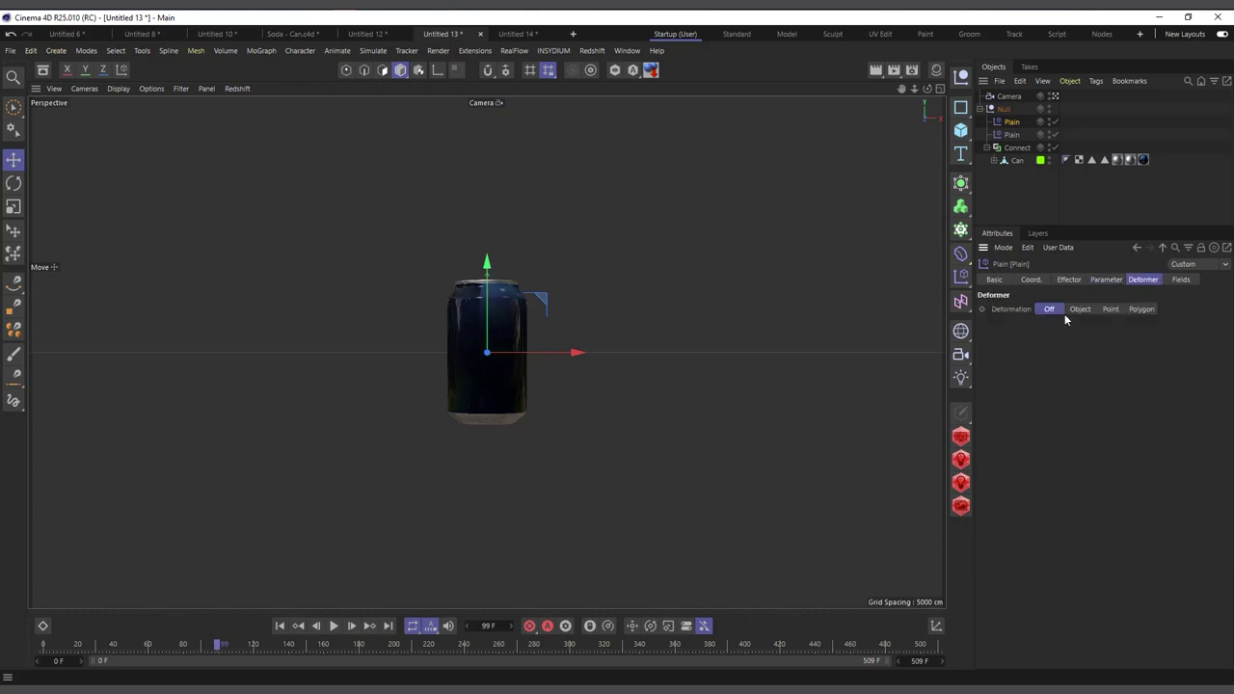
Place the new effector below the original Plain and rename it Plain 2
{"action": "left_click_drag", "start_coordinate": [1010, 134], "coordinate": [1014, 141]}
{"action": "double_click", "coordinate": [1013, 136]}
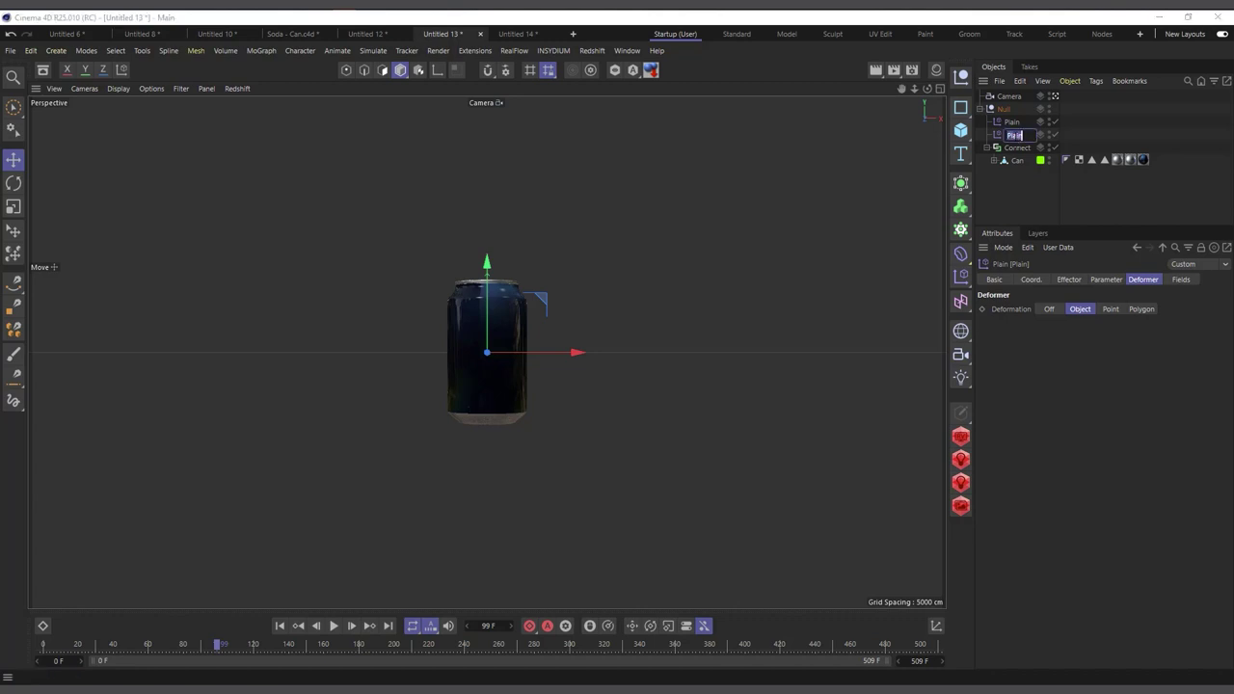
{"action": "left_click", "coordinate": [1020, 136]}
{"action": "type", "text": "2"}
{"action": "left_click", "coordinate": [1014, 135]}
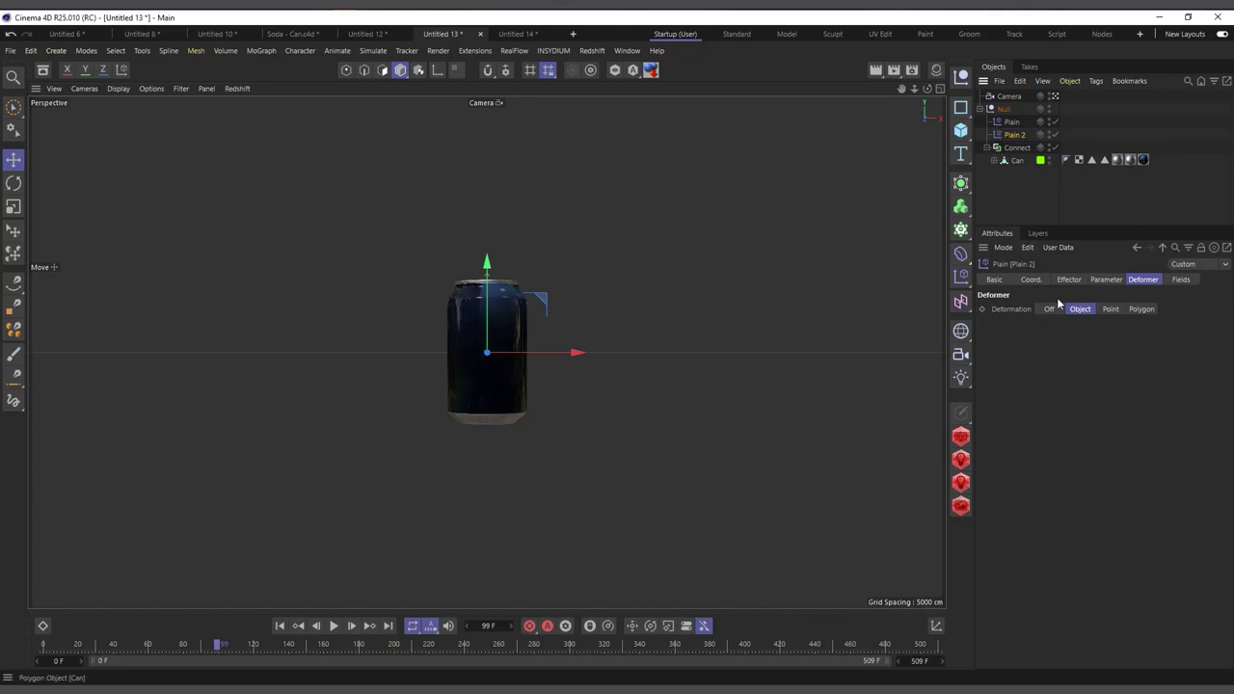
Enable Rotation on Plain 2 and set R.H to -168° so the can's label faces the camera
{"action": "left_click", "coordinate": [1104, 280]}
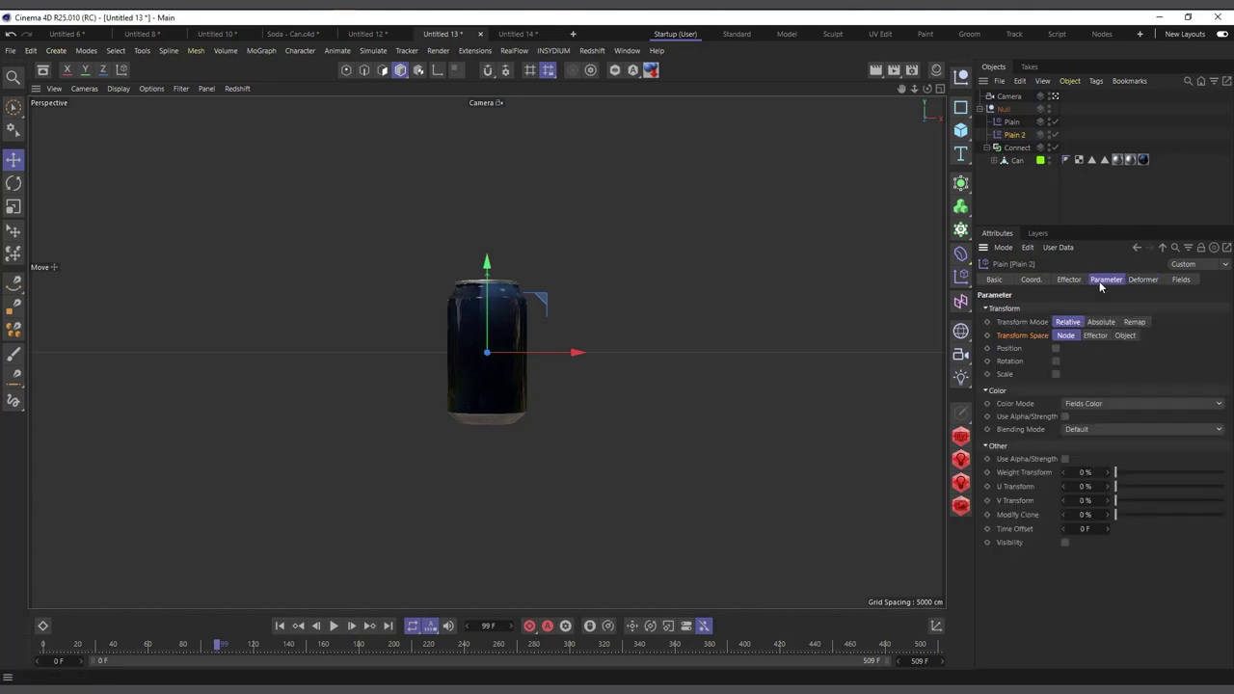
{"action": "left_click", "coordinate": [1056, 361]}
{"action": "left_click_drag", "start_coordinate": [1056, 374], "coordinate": [1014, 374]}
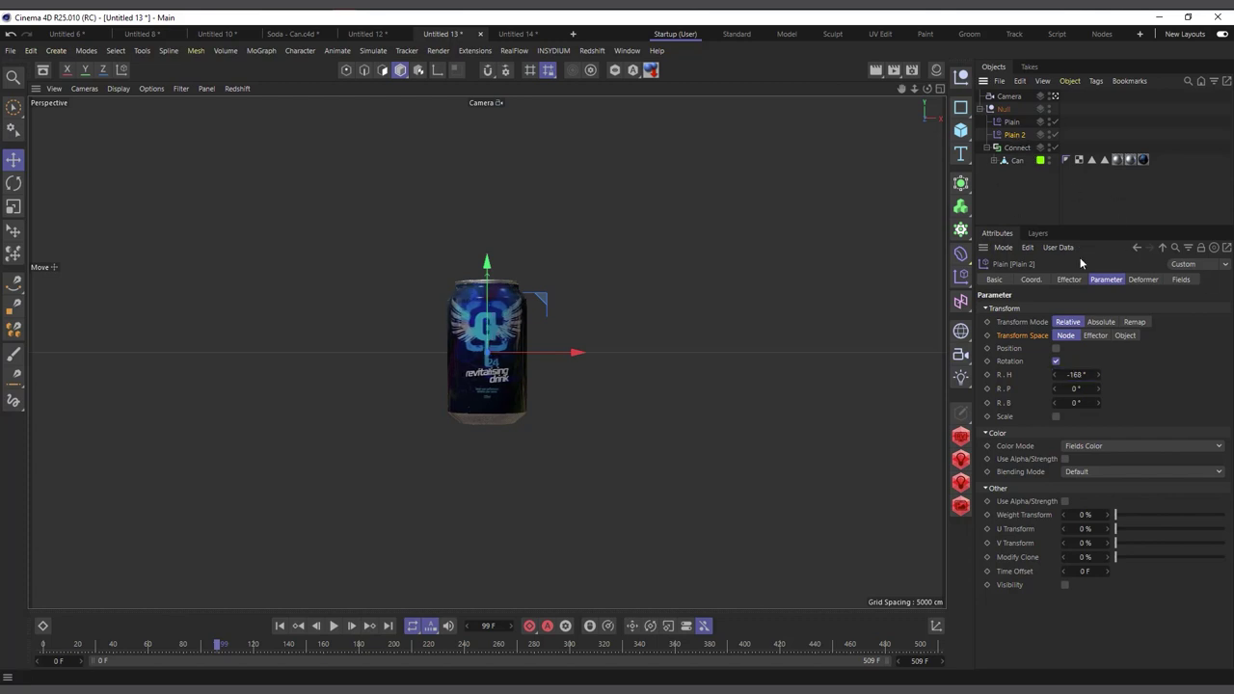
Add a Time field to Plain 2 and set its Rate to 90 F
{"action": "left_click", "coordinate": [1182, 280]}
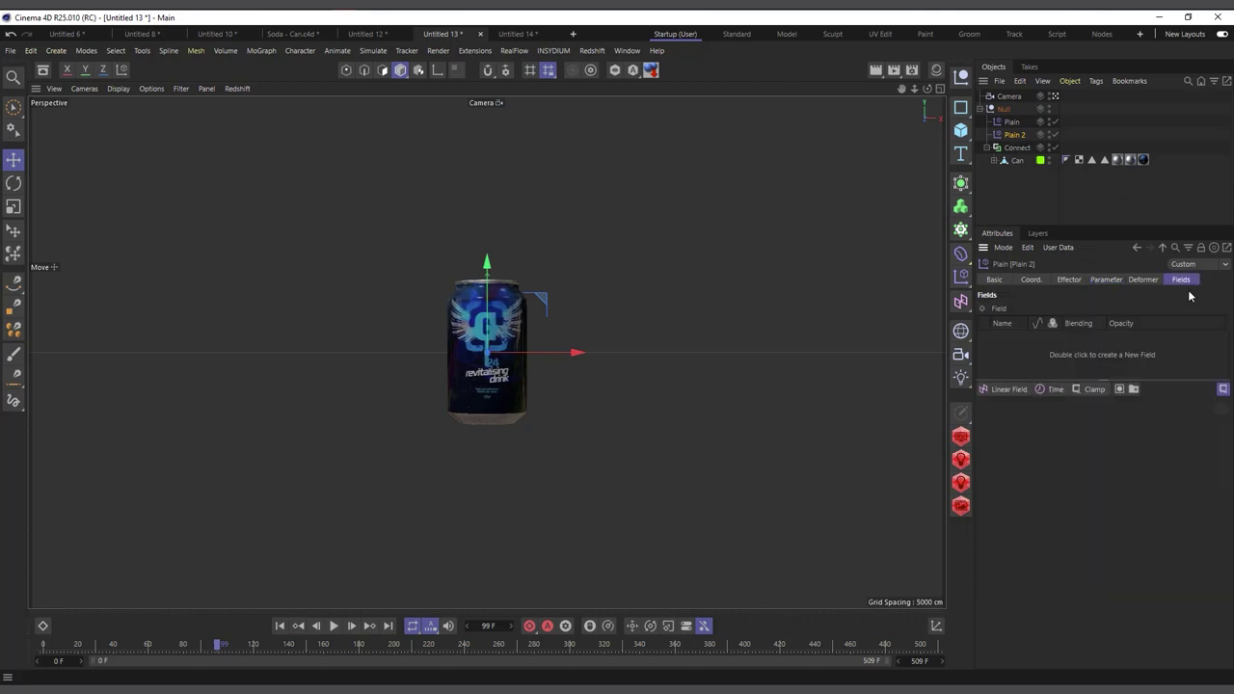
{"action": "left_click", "coordinate": [1054, 390]}
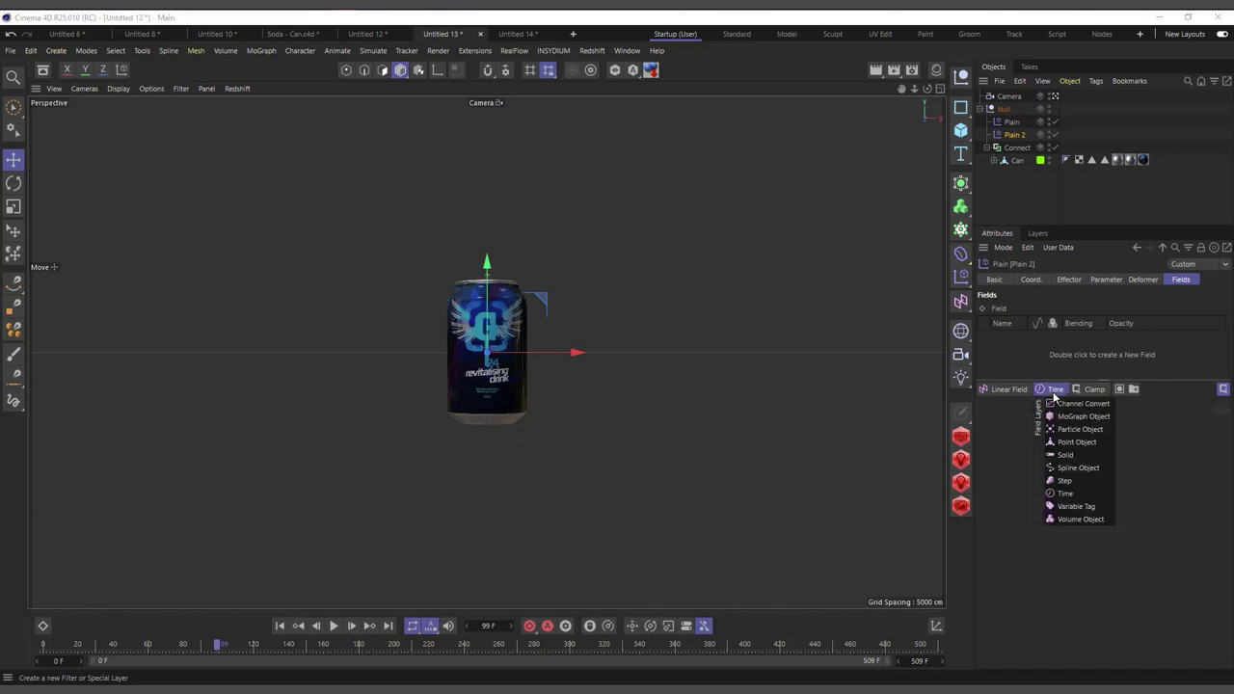
{"action": "left_click", "coordinate": [1091, 494]}
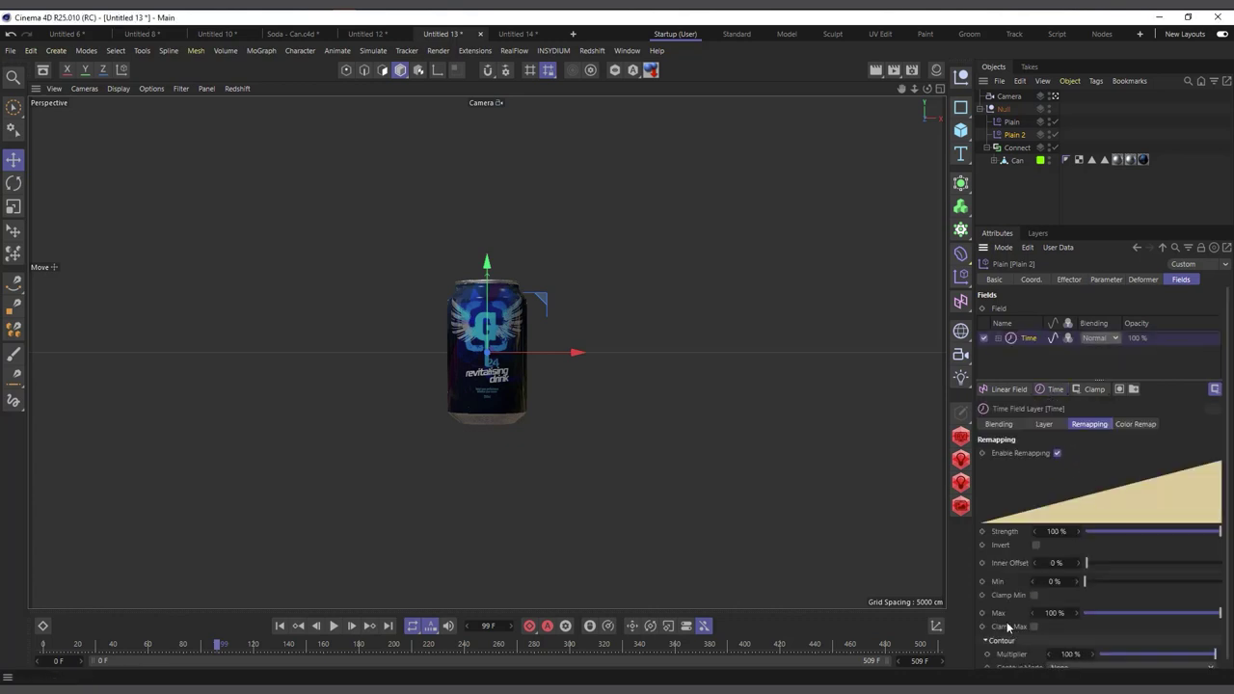
{"action": "scroll", "coordinate": [1007, 609], "scroll_direction": "down", "scroll_amount": 1}
{"action": "left_click", "coordinate": [1040, 417]}
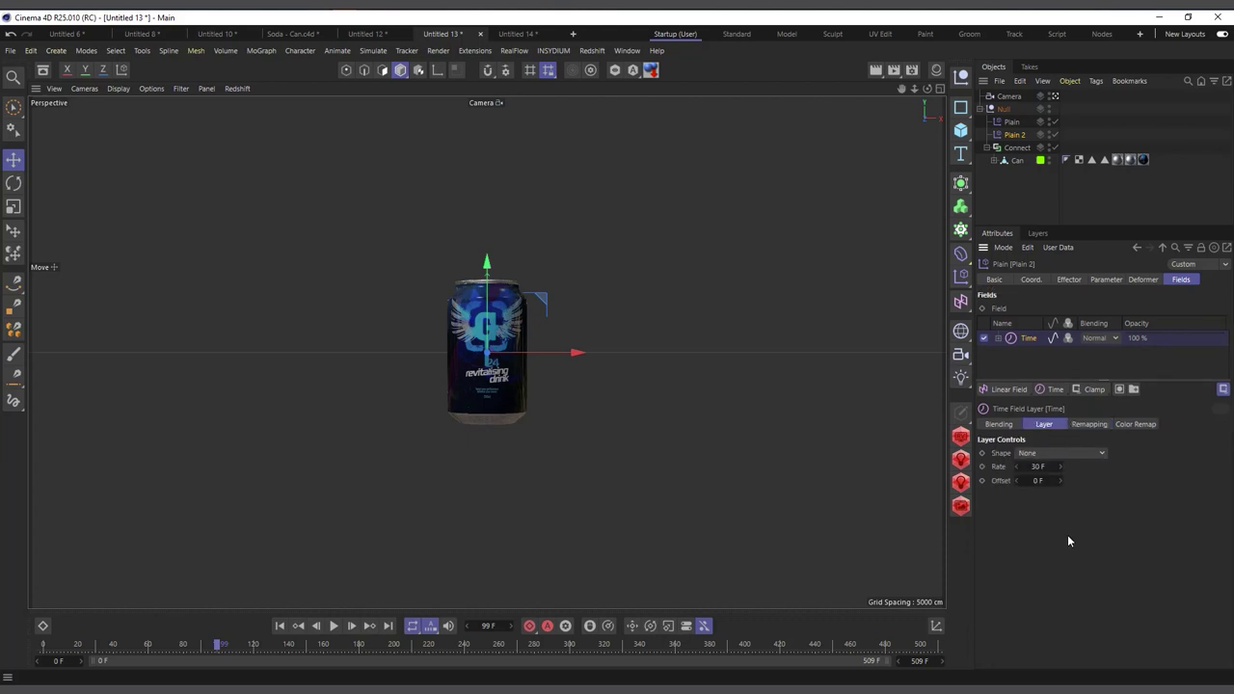
{"action": "double_click", "coordinate": [1039, 467]}
{"action": "type", "text": "90"}
Play the animation from the start to check the second effector's added rotation, and return to the first frame
{"action": "left_click", "coordinate": [280, 626]}
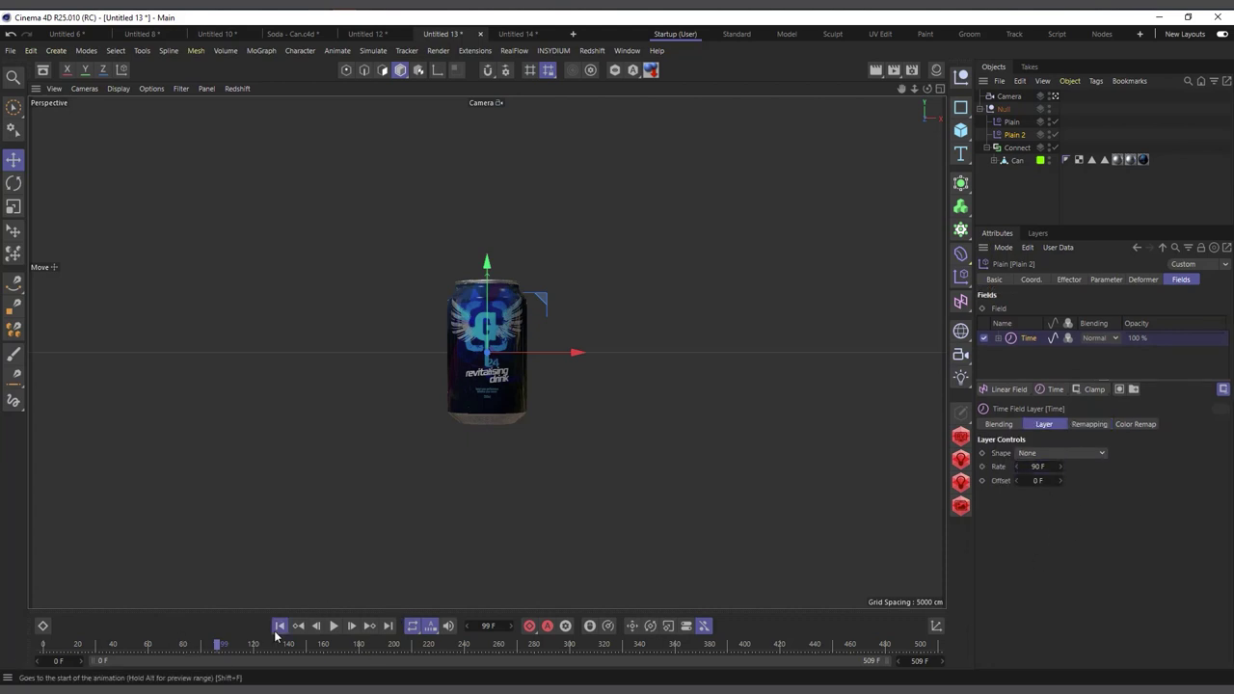
{"action": "left_click", "coordinate": [334, 626]}
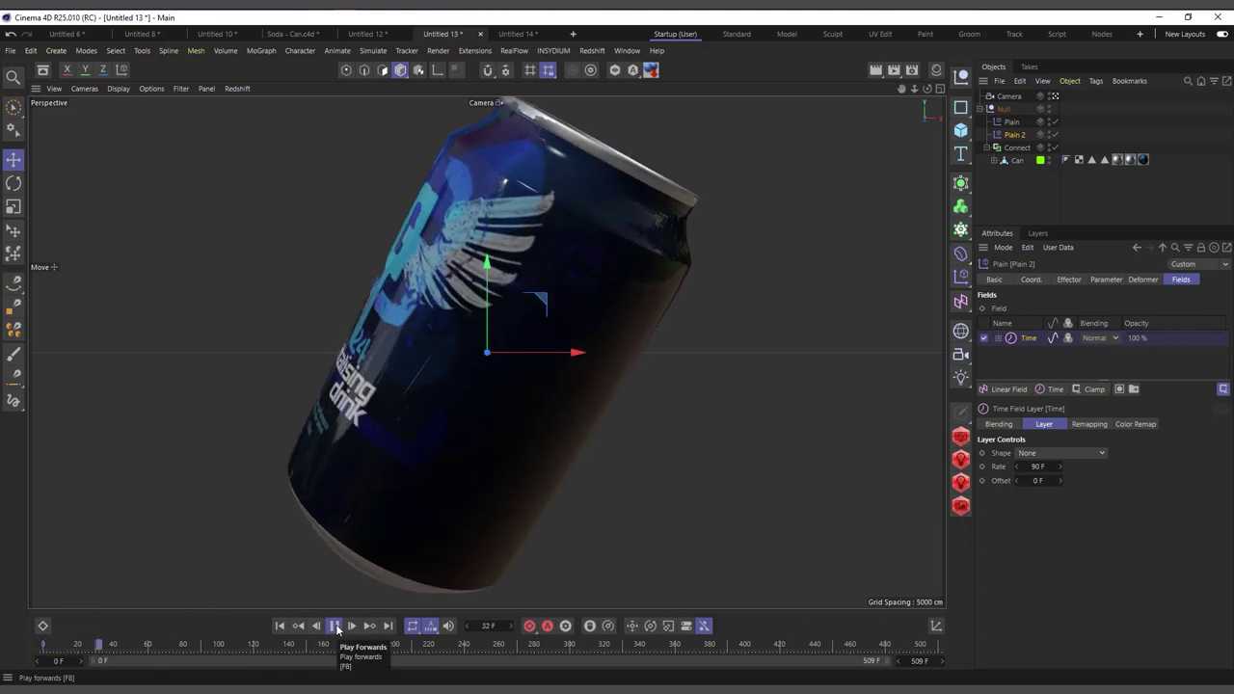
{"action": "left_click", "coordinate": [334, 626]}
{"action": "left_click", "coordinate": [280, 626]}
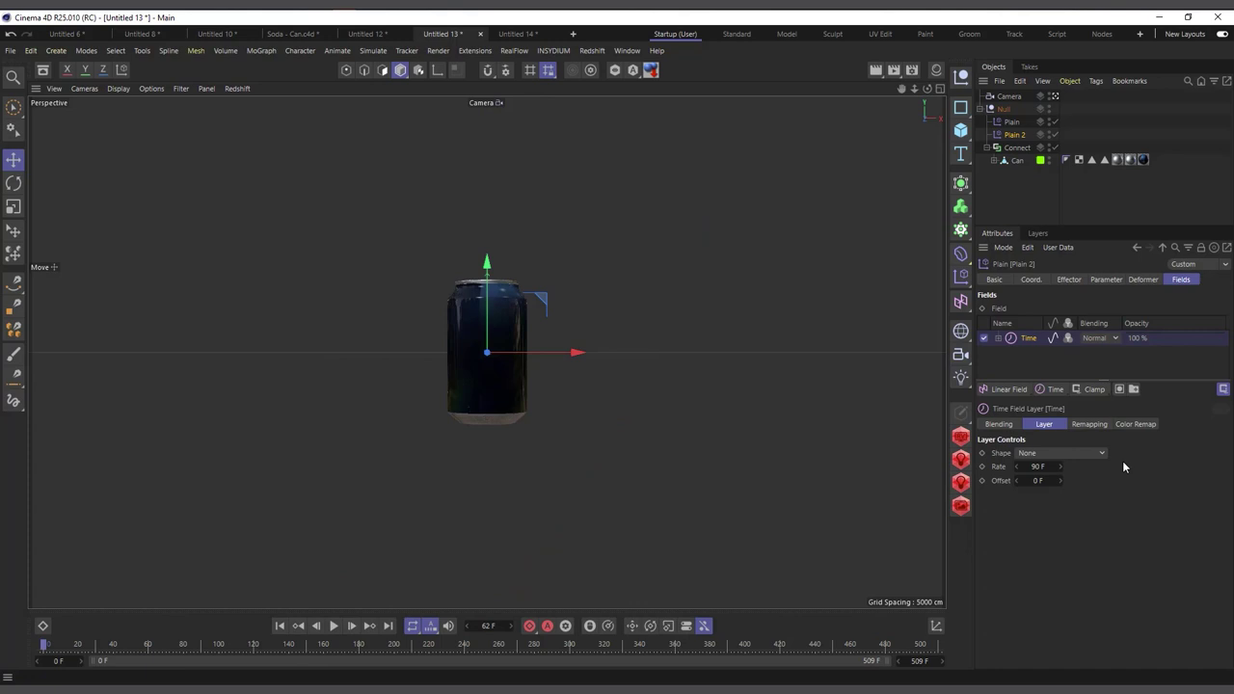
Set the Time field's Contour Mode to Curve and move the spline's start point along the baseline to about 0.75
{"action": "left_click", "coordinate": [1089, 424]}
{"action": "scroll", "coordinate": [1003, 622], "scroll_direction": "down", "scroll_amount": 1}
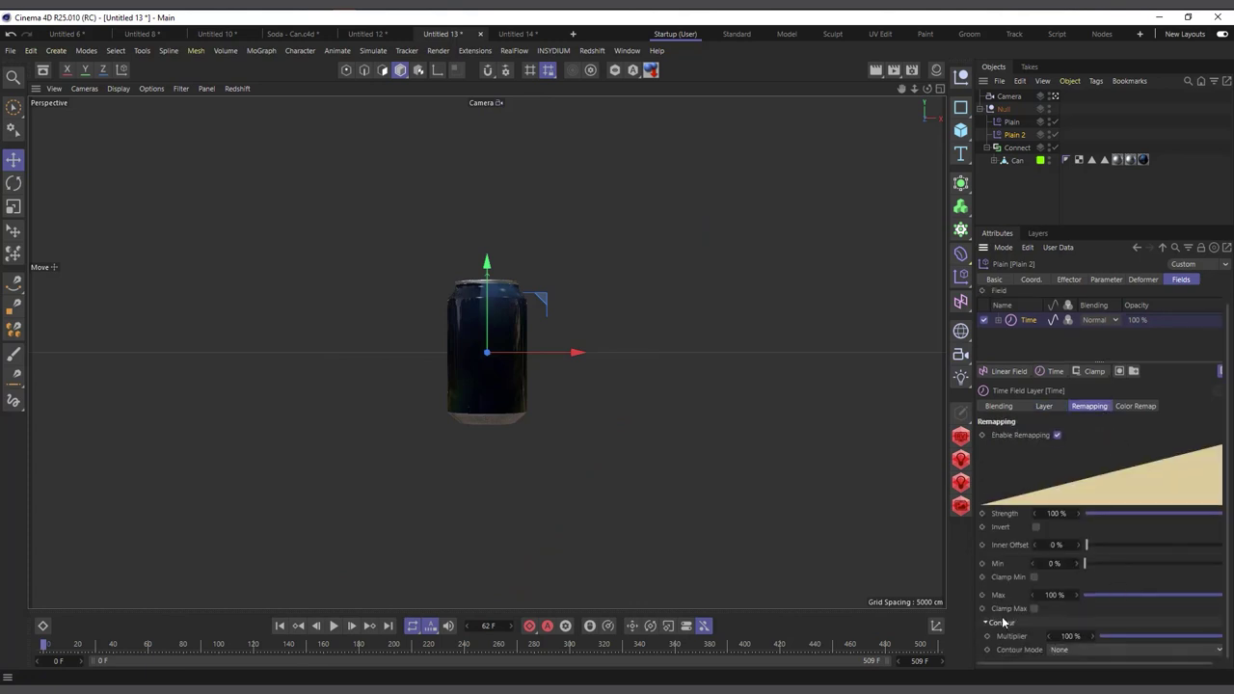
{"action": "left_click", "coordinate": [1080, 650]}
{"action": "left_click", "coordinate": [1070, 647]}
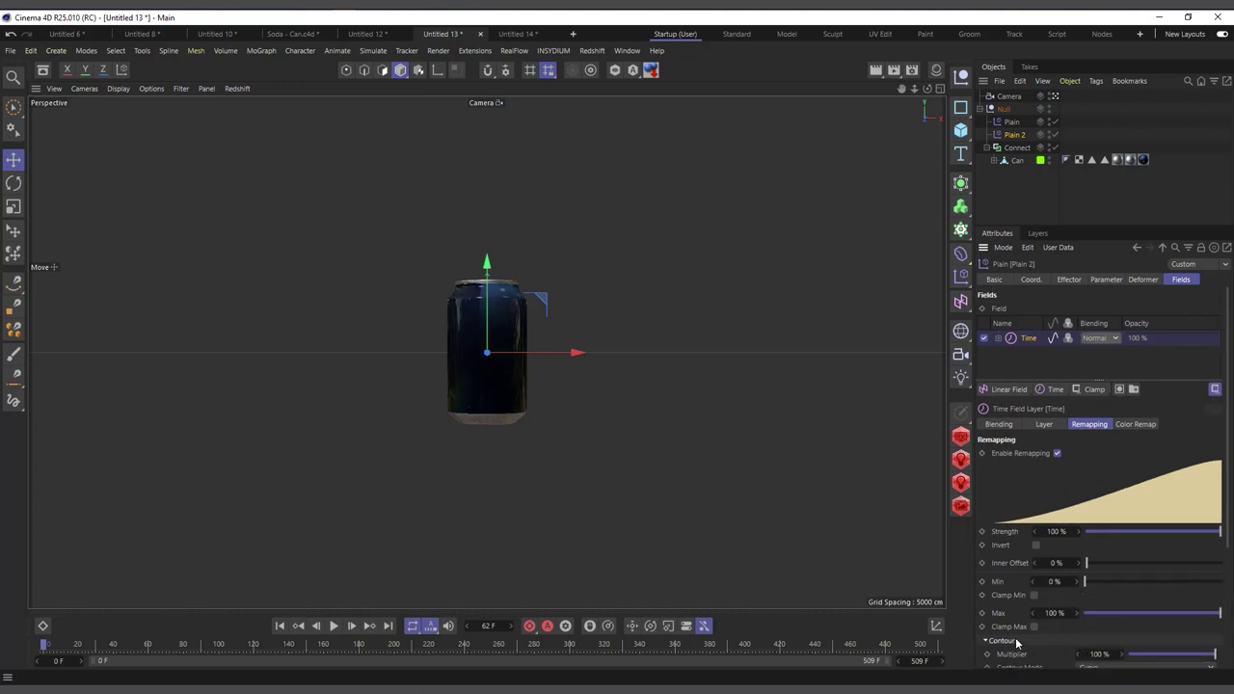
{"action": "scroll", "coordinate": [1007, 622], "scroll_direction": "down", "scroll_amount": 5}
{"action": "left_click", "coordinate": [1084, 597]}
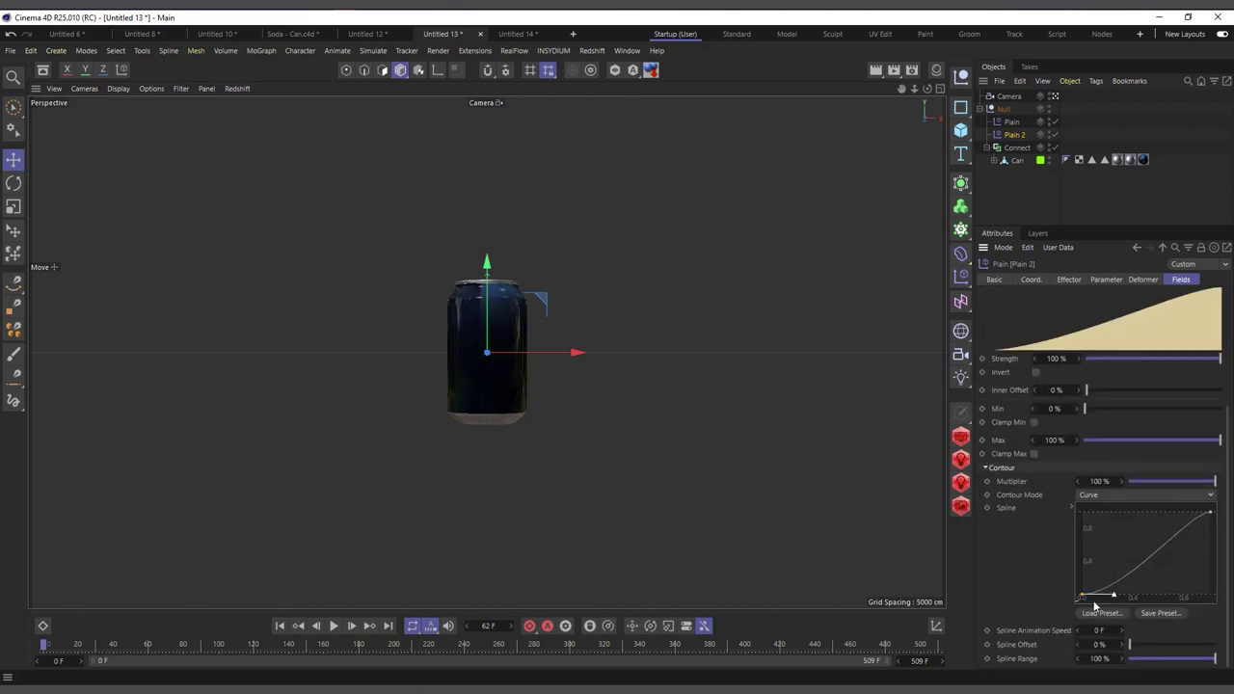
{"action": "left_click_drag", "start_coordinate": [1090, 596], "coordinate": [1182, 606]}
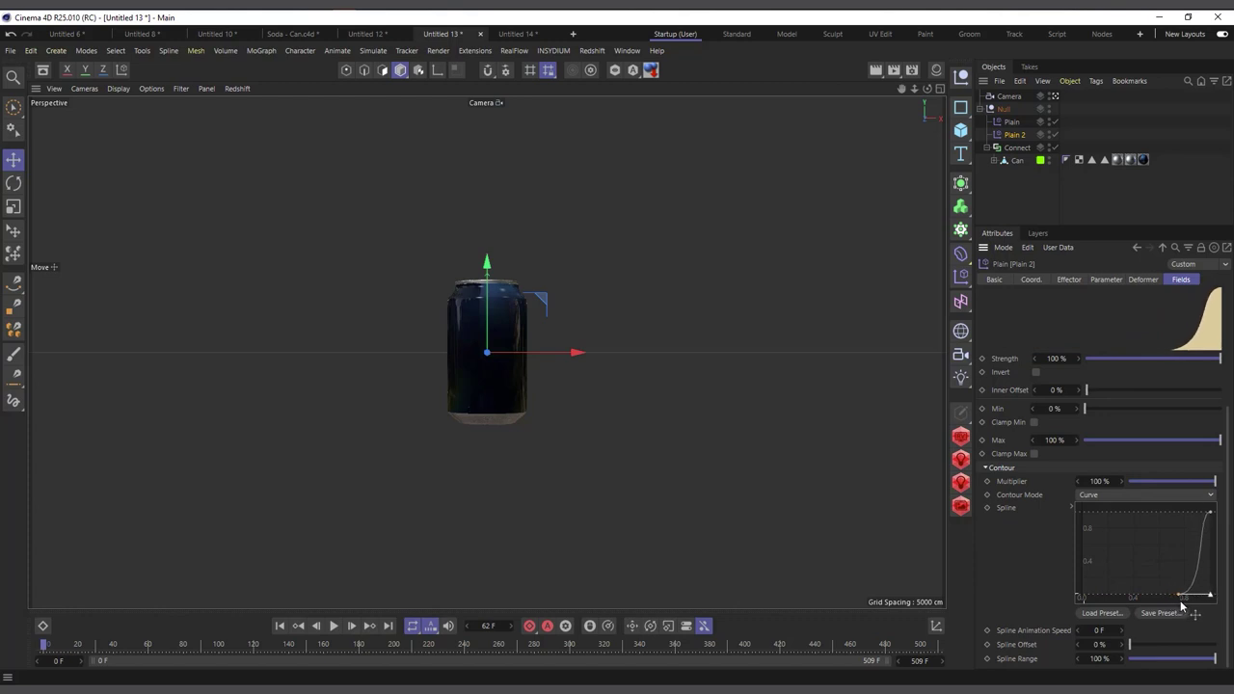
Replay the animation from the start and shift the contour spline's start point back to about 0.65
{"action": "left_click", "coordinate": [283, 627]}
{"action": "left_click", "coordinate": [333, 626]}
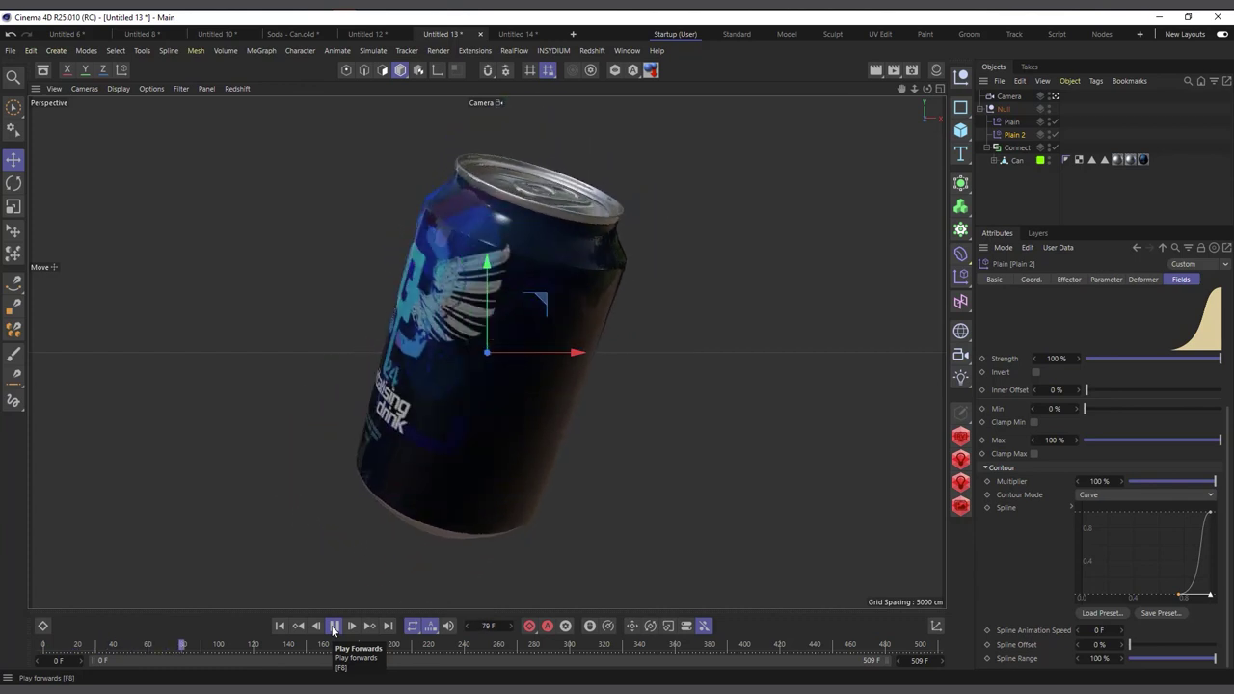
{"action": "left_click", "coordinate": [333, 627]}
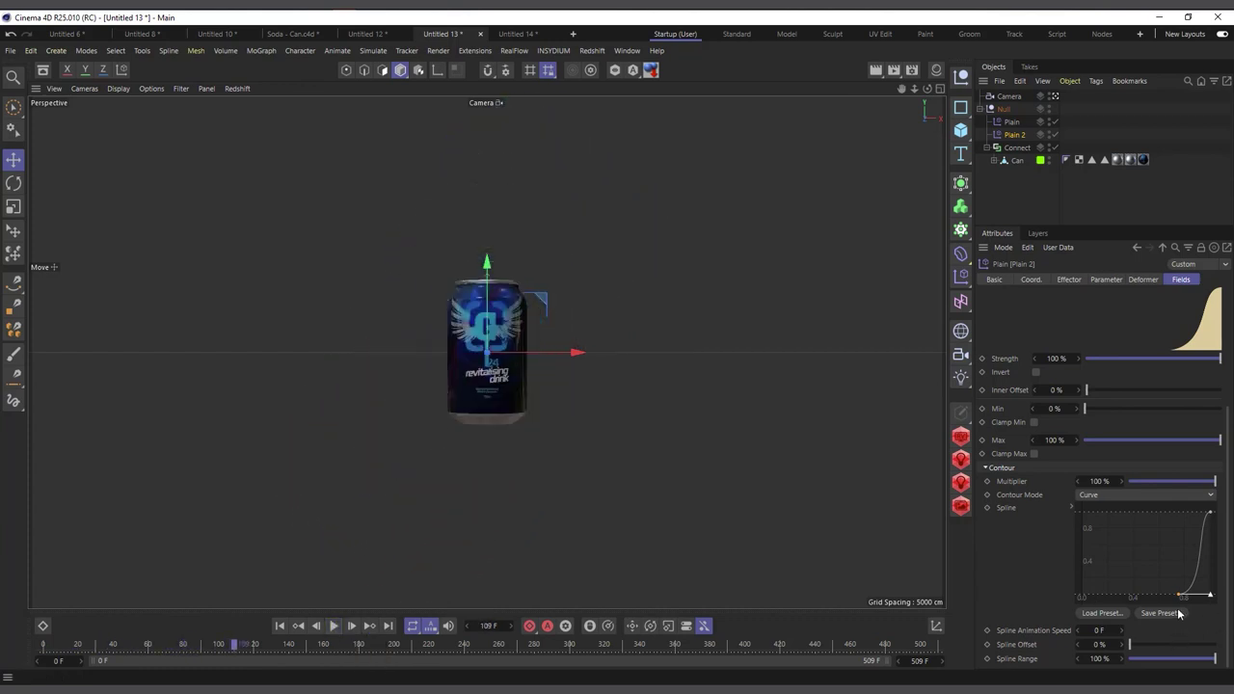
{"action": "left_click_drag", "start_coordinate": [1183, 599], "coordinate": [1170, 604]}
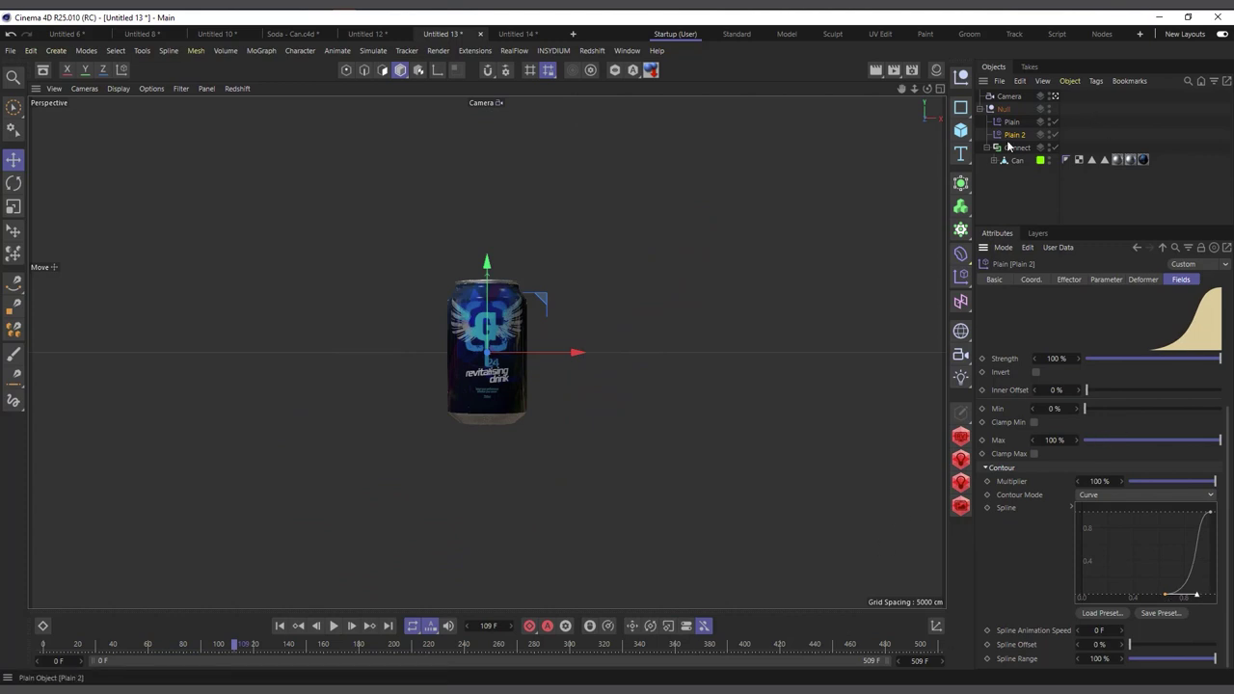
Review Plain 2's rotation parameters and set its Time field's Rate to 100 F
{"action": "left_click", "coordinate": [1102, 280]}
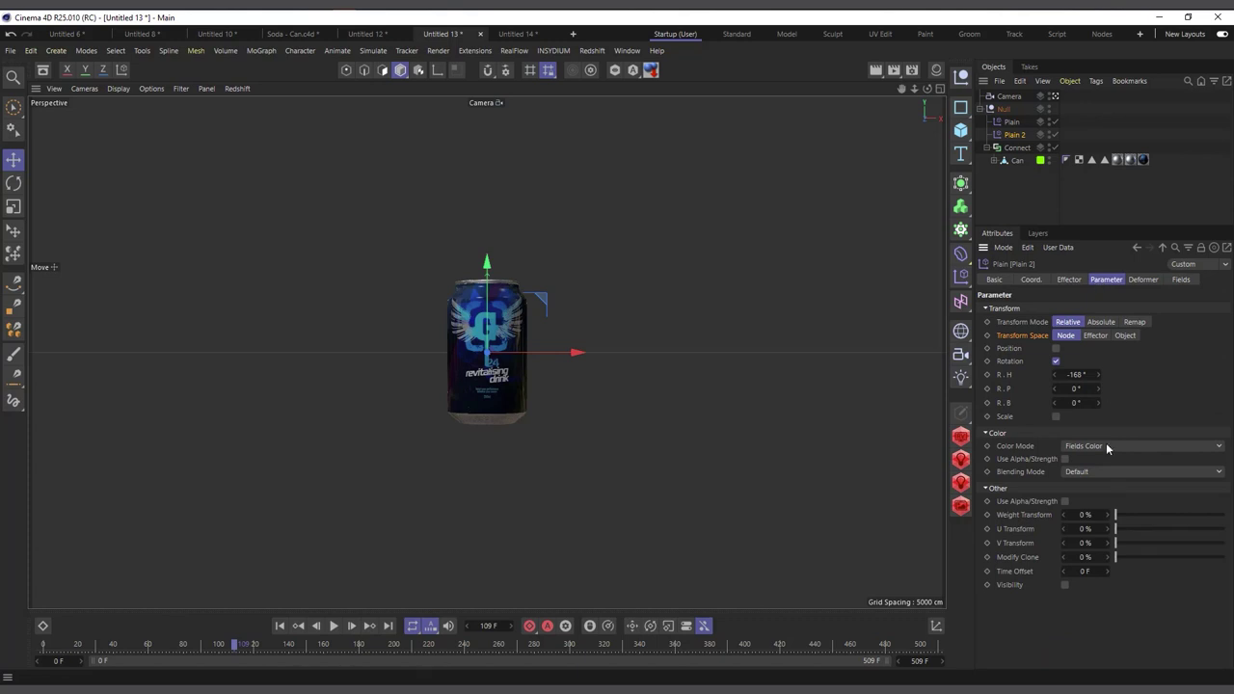
{"action": "left_click", "coordinate": [1073, 280]}
{"action": "left_click", "coordinate": [1106, 280]}
{"action": "left_click", "coordinate": [1177, 280]}
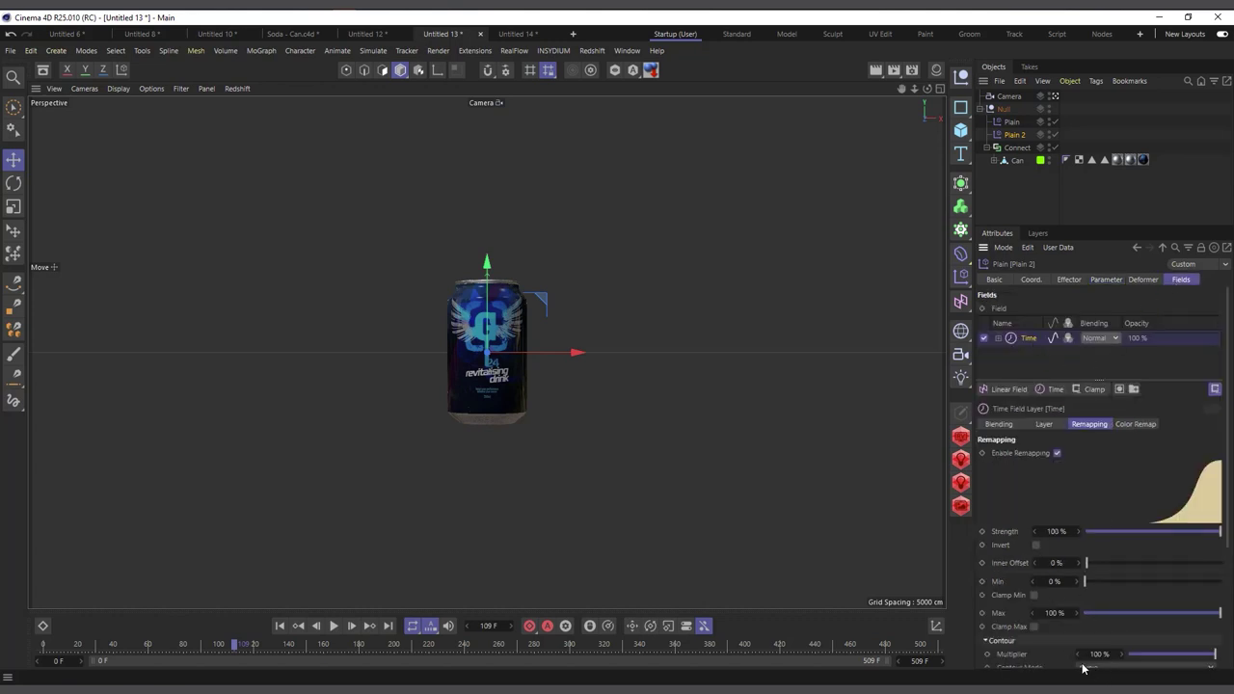
{"action": "left_click", "coordinate": [1046, 425]}
{"action": "left_click", "coordinate": [1039, 467]}
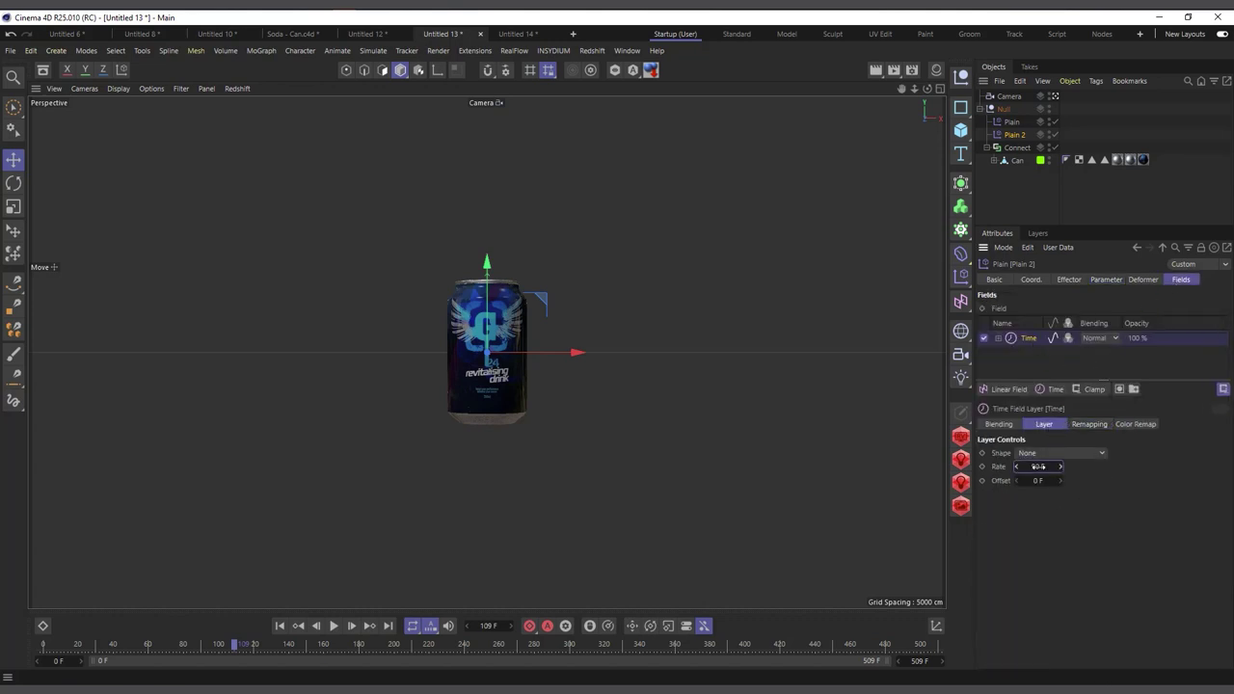
{"action": "type", "text": "100 F"}
{"action": "key", "text": "Return"}
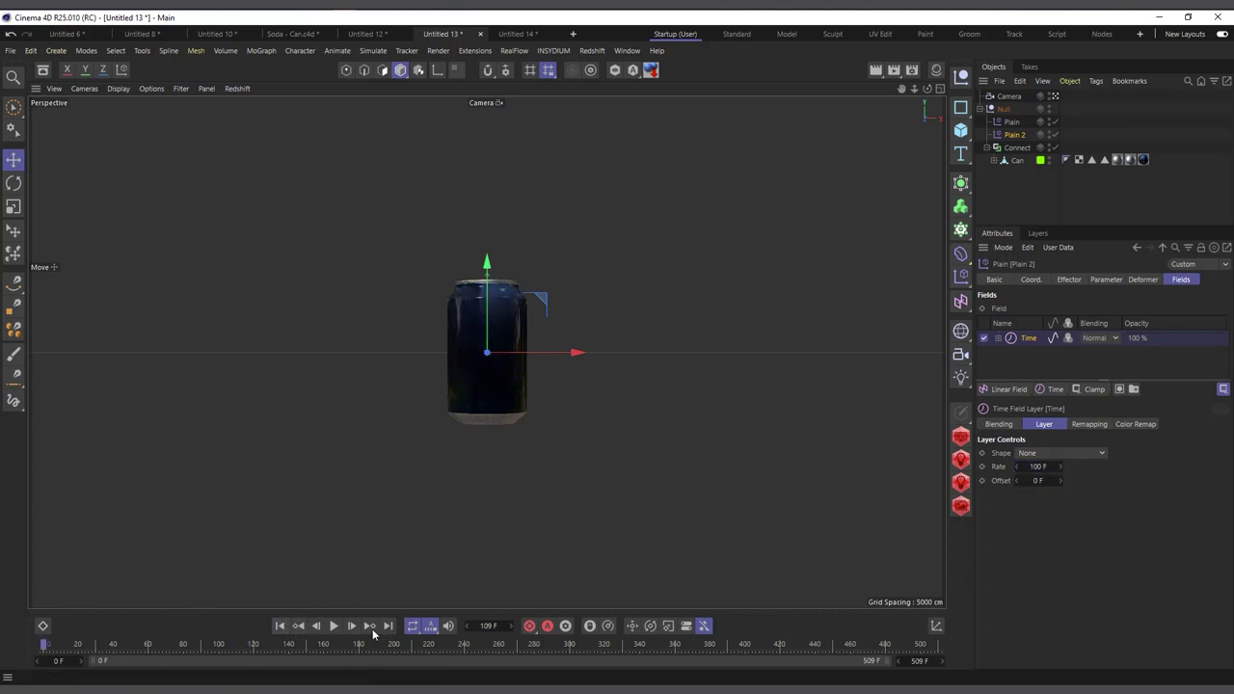
Play the can animation repeatedly to check the timing of the label turn, and return to the first frame
{"action": "left_click", "coordinate": [334, 626]}
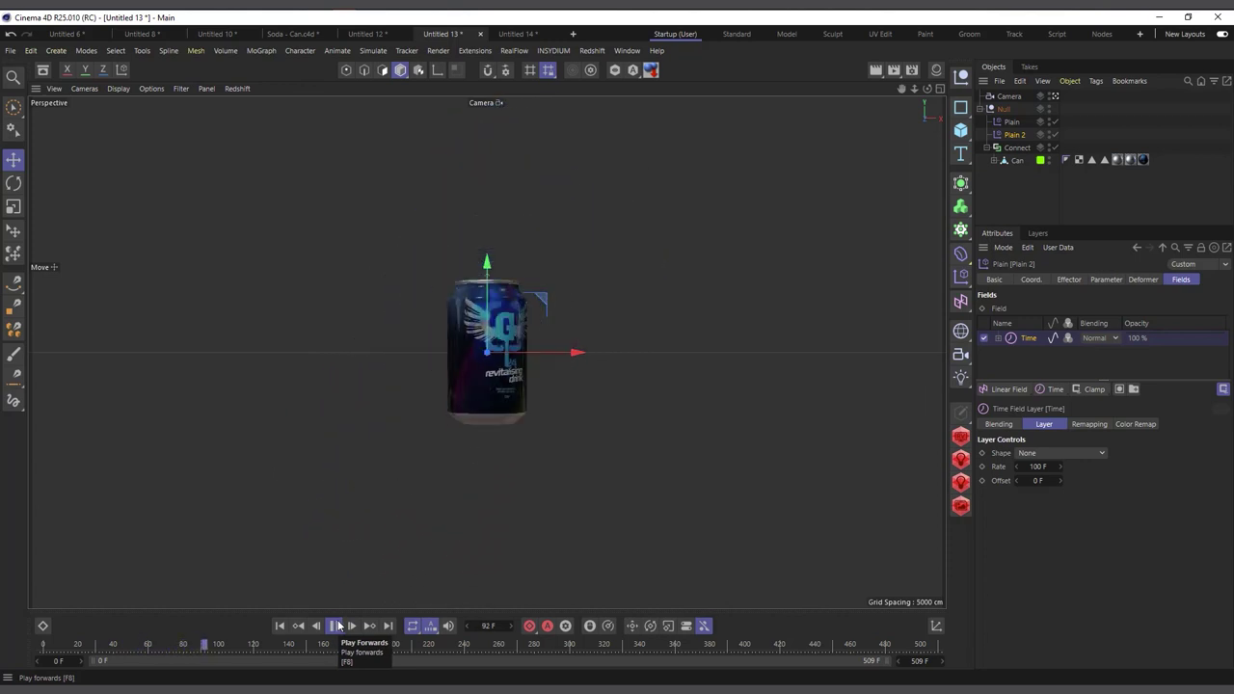
{"action": "left_click", "coordinate": [335, 626]}
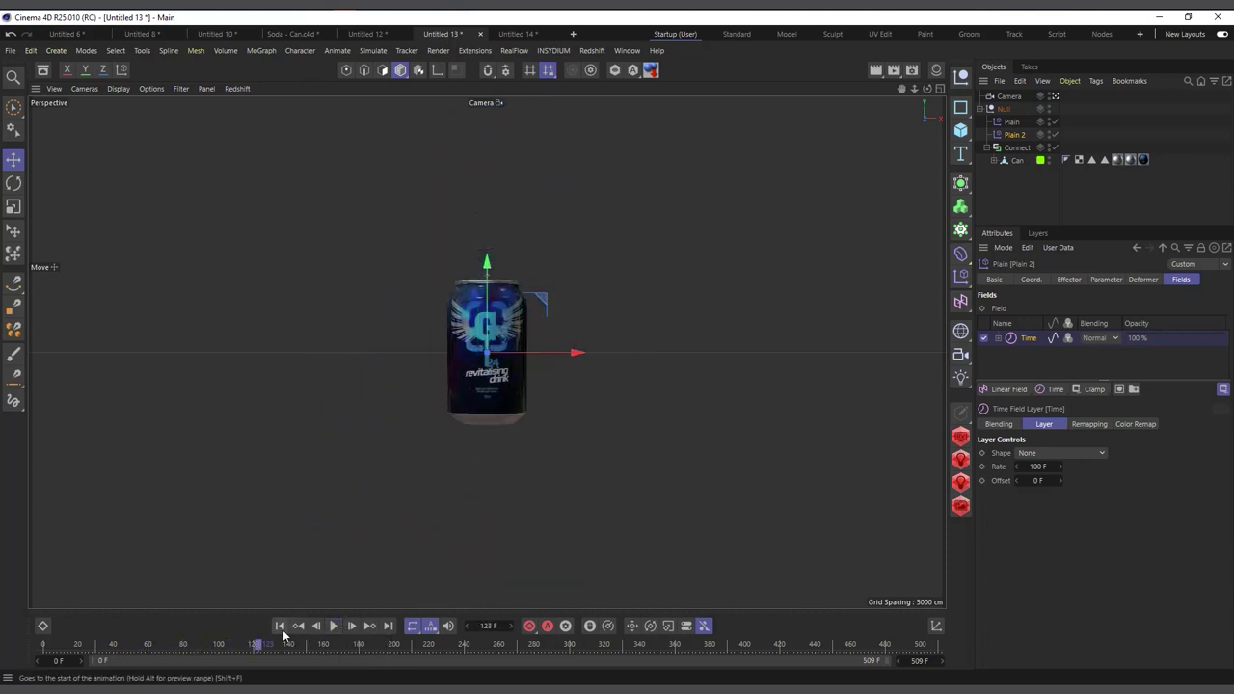
{"action": "left_click", "coordinate": [282, 628]}
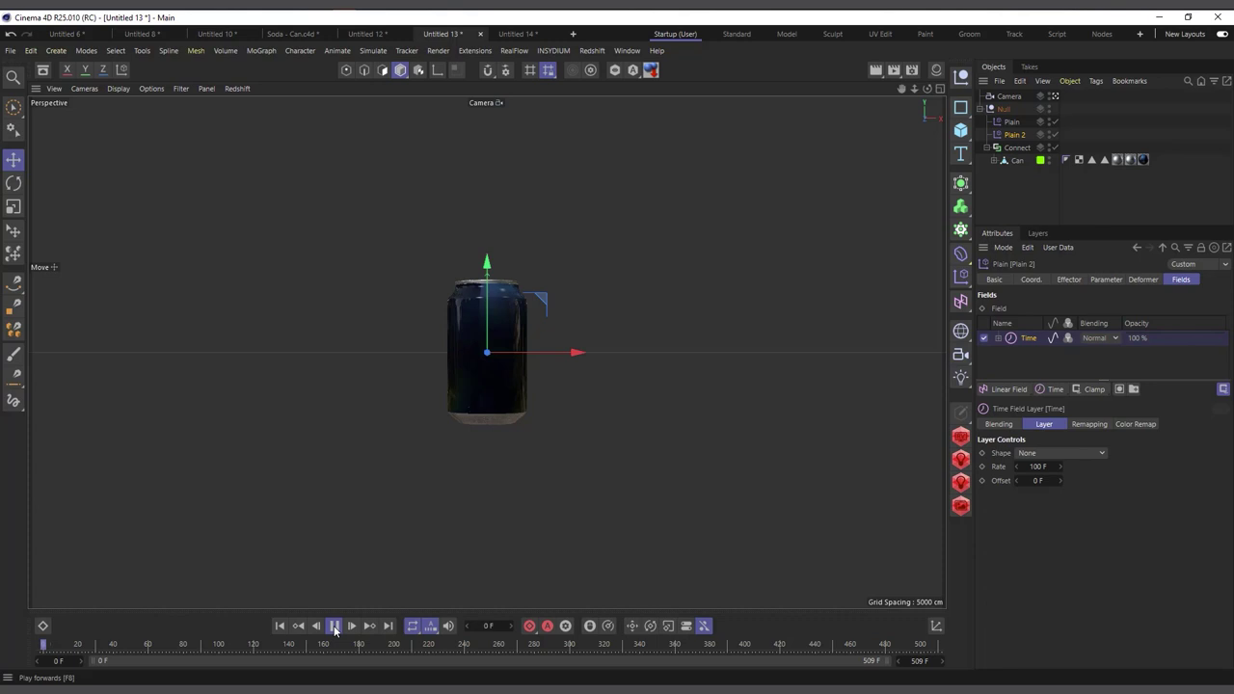
{"action": "left_click", "coordinate": [335, 626]}
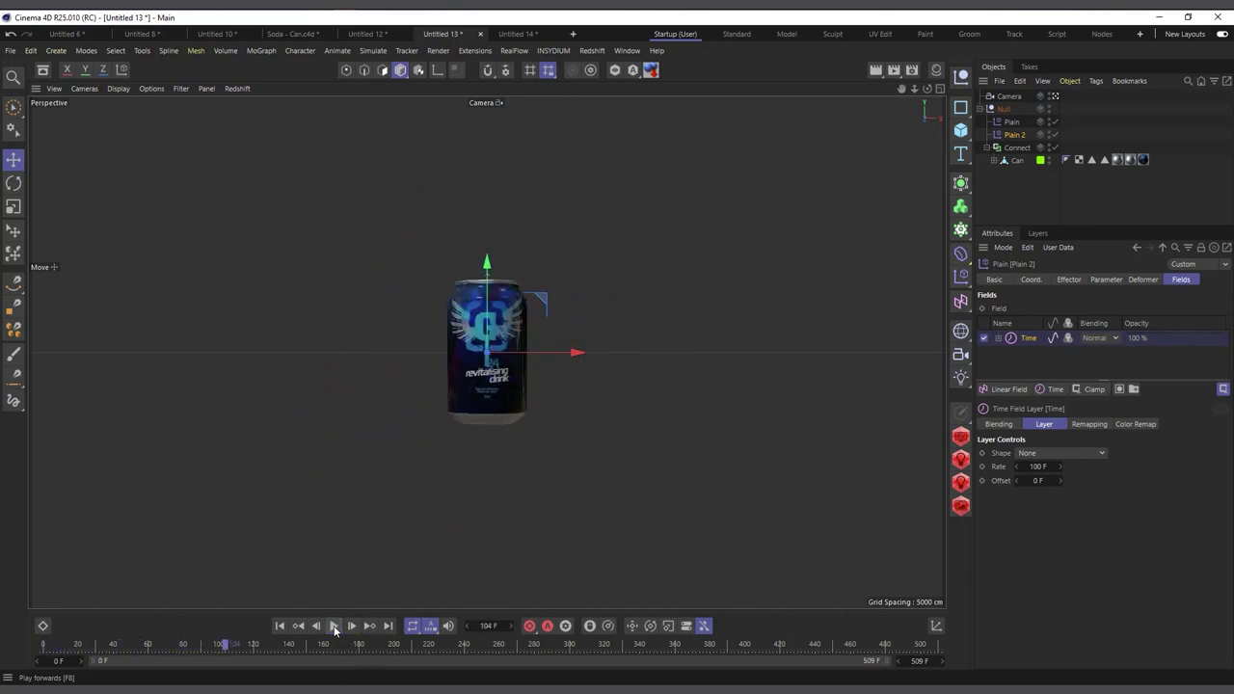
{"action": "left_click", "coordinate": [335, 626]}
{"action": "left_click", "coordinate": [335, 626]}
{"action": "left_click", "coordinate": [281, 627]}
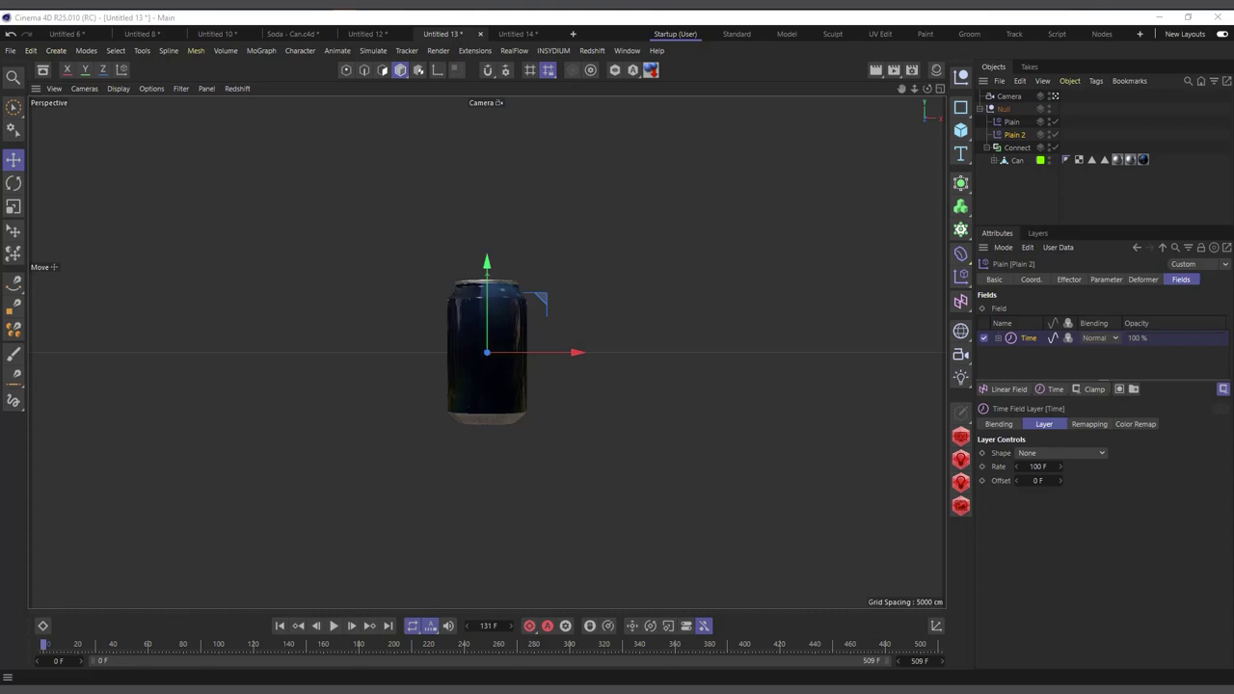
Switch to the Untitled 14 cube scene and delete the Plain effector under the Cube
{"action": "left_click", "coordinate": [459, 682]}
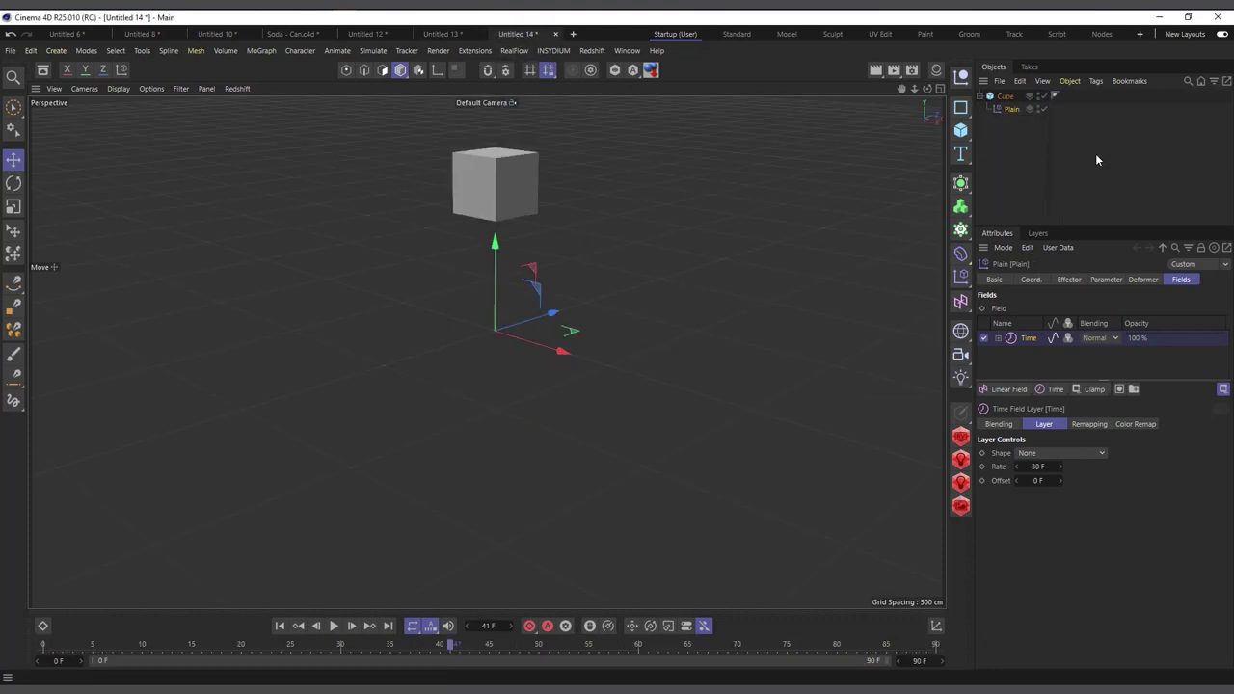
{"action": "key", "text": "Delete"}
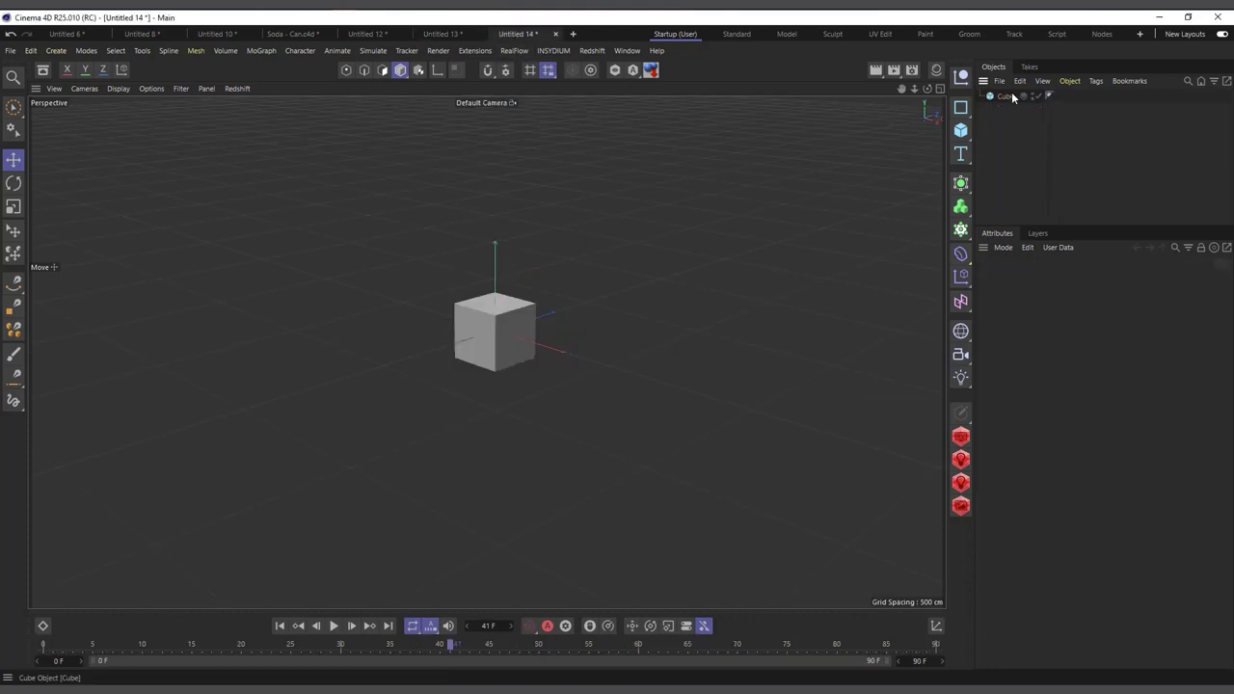
{"action": "left_click", "coordinate": [1006, 96]}
{"action": "scroll", "coordinate": [583, 350], "scroll_direction": "up", "scroll_amount": 1}
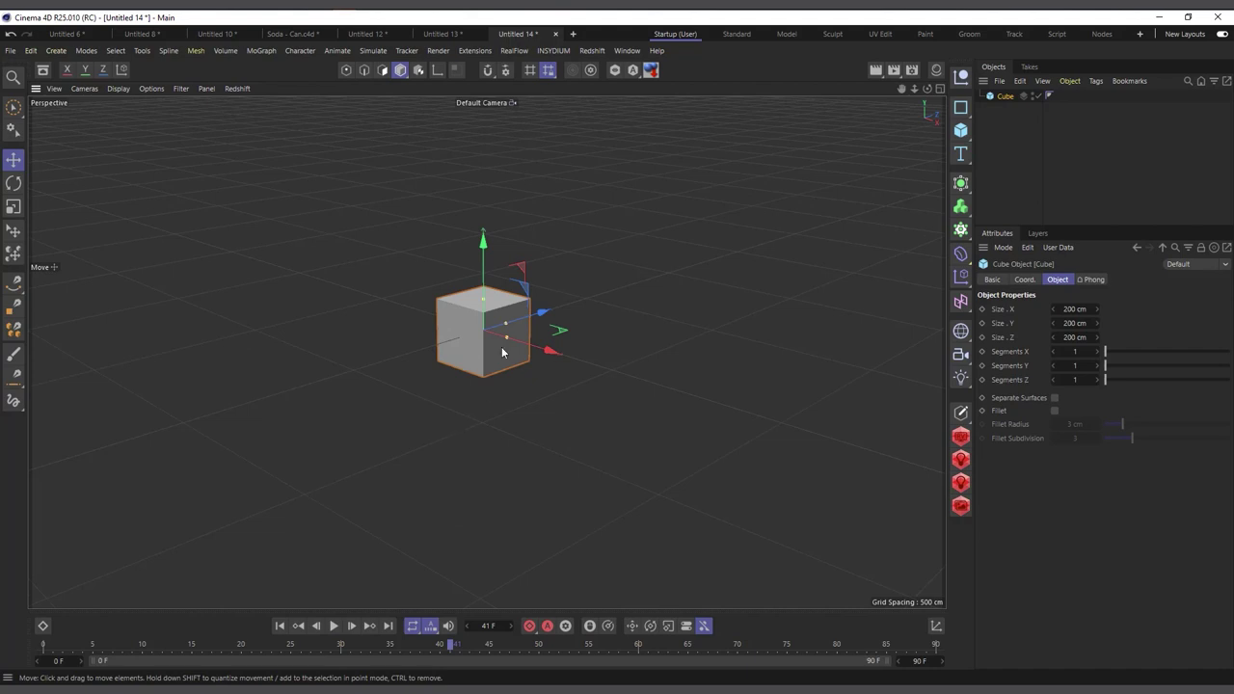
{"action": "scroll", "coordinate": [501, 350], "scroll_direction": "up", "scroll_amount": 1}
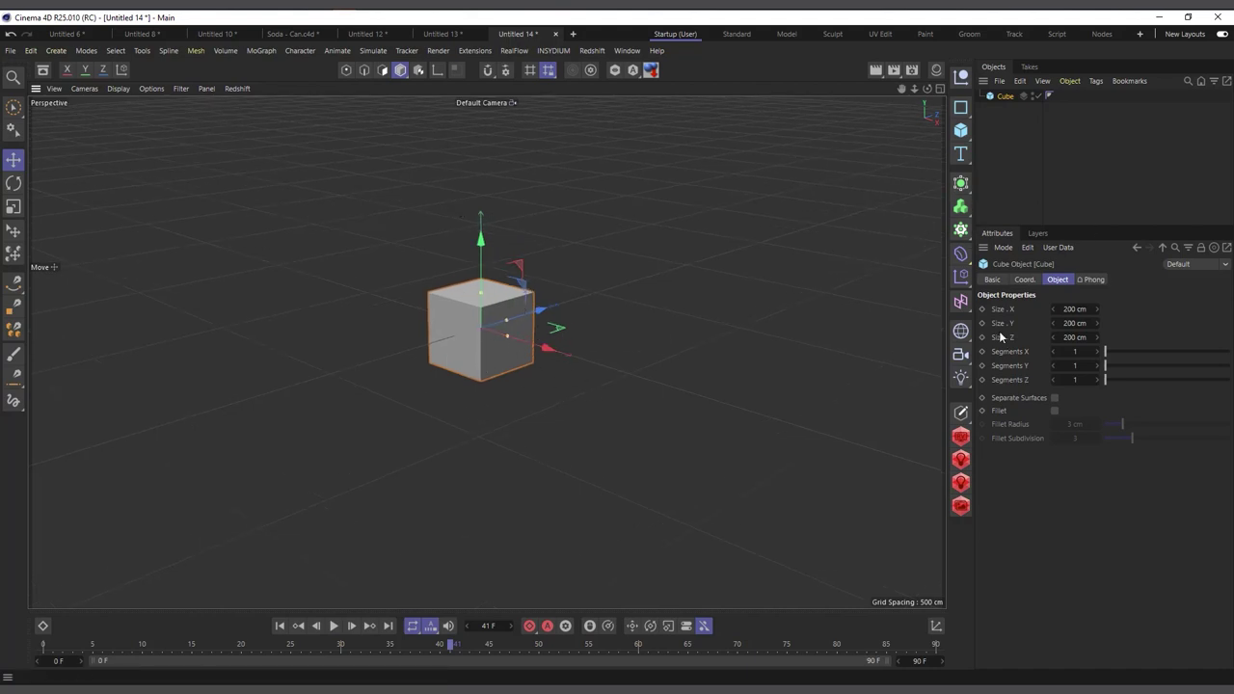
Add a Time effector as a child of the Cube and set its Deformation to Object
{"action": "left_click", "coordinate": [962, 279]}
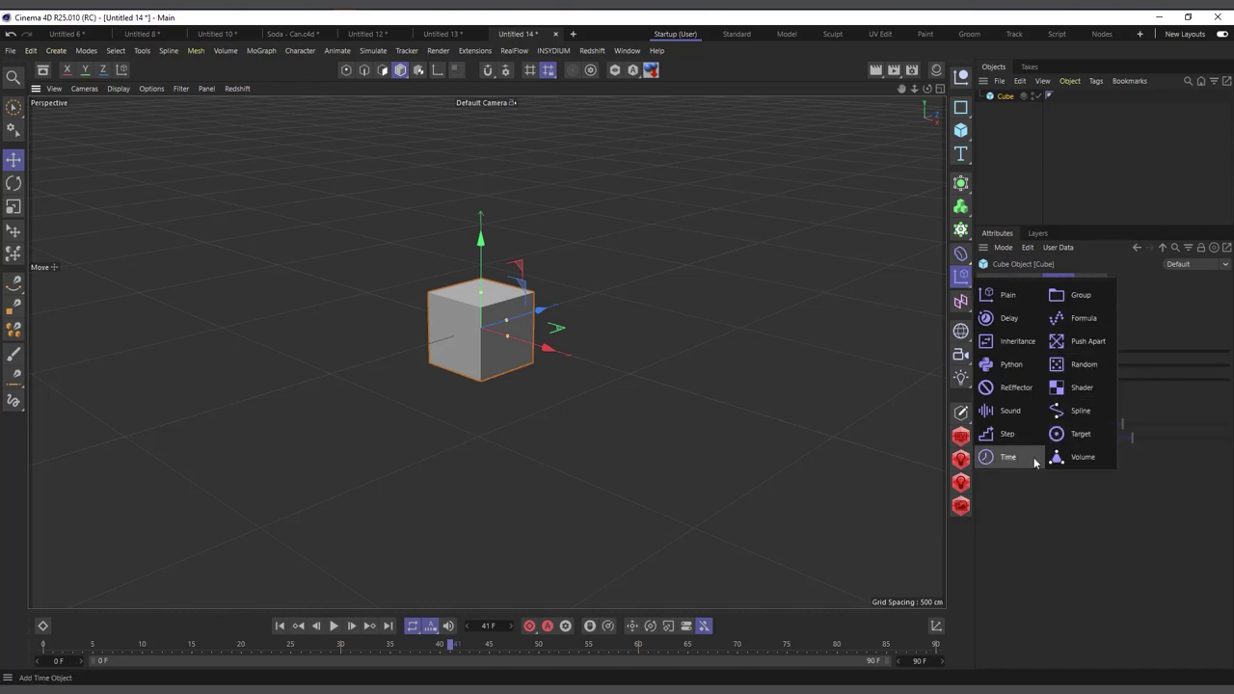
{"action": "left_click", "coordinate": [997, 459]}
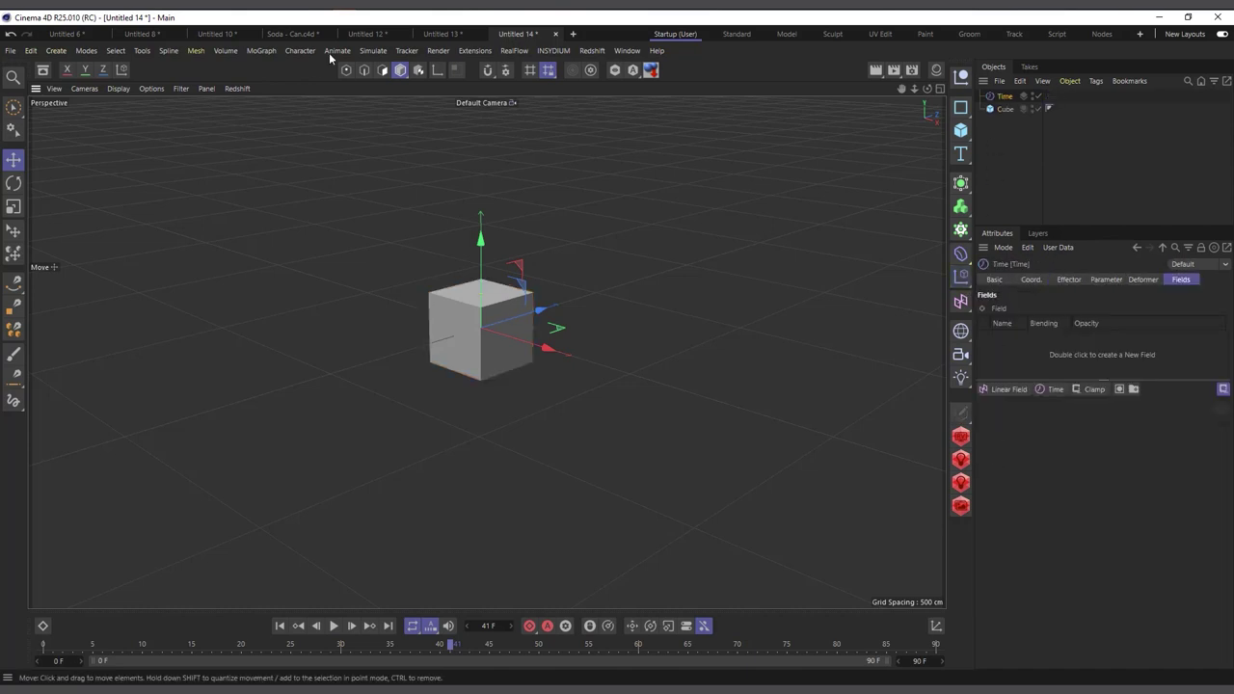
{"action": "left_click", "coordinate": [265, 55]}
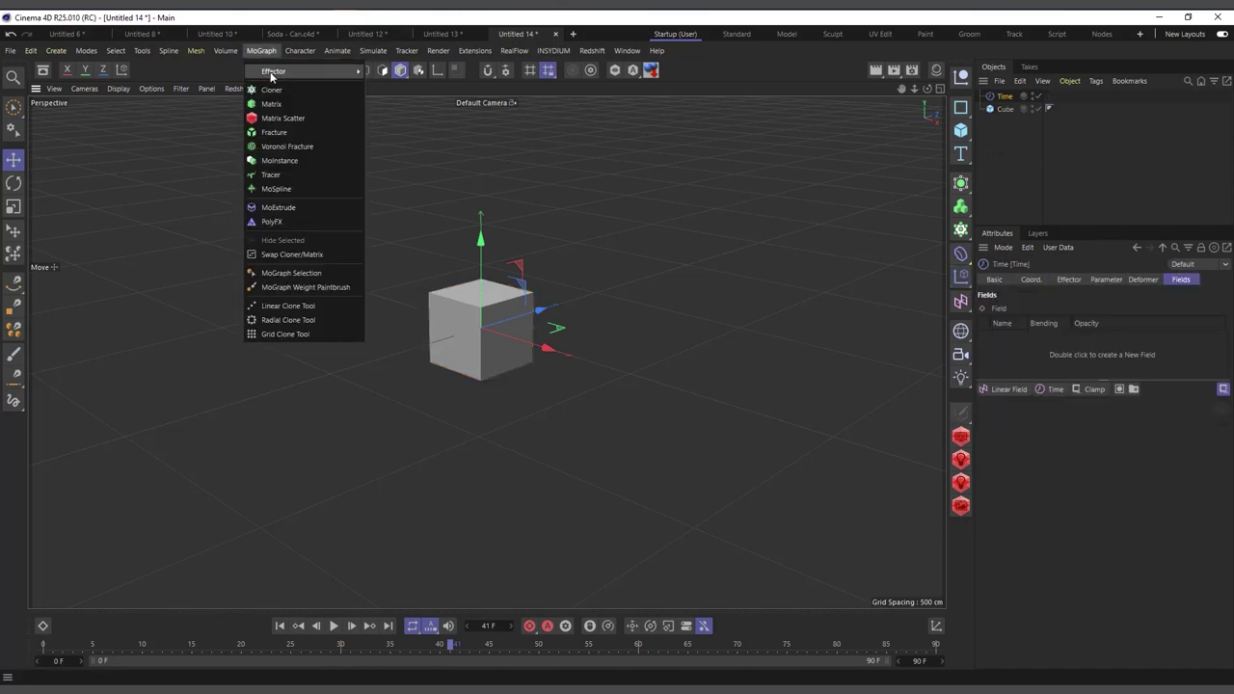
{"action": "left_click", "coordinate": [1005, 94]}
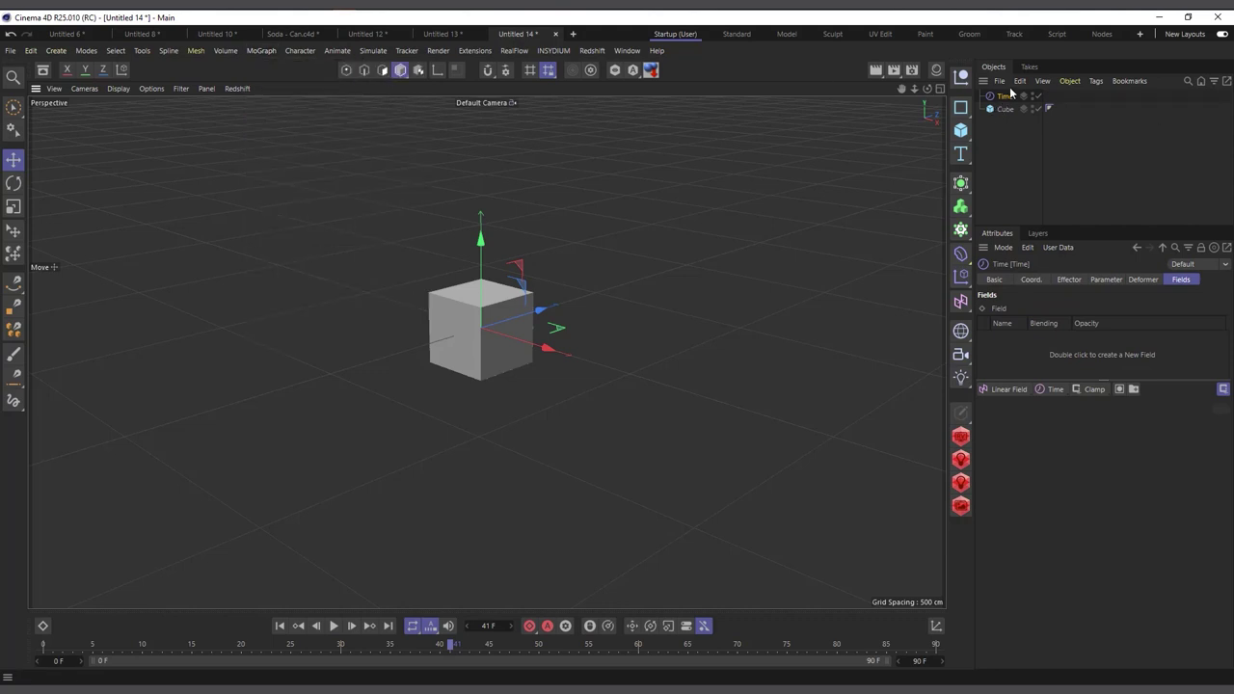
{"action": "left_click_drag", "start_coordinate": [1011, 109], "coordinate": [1008, 111]}
{"action": "left_click", "coordinate": [1142, 279]}
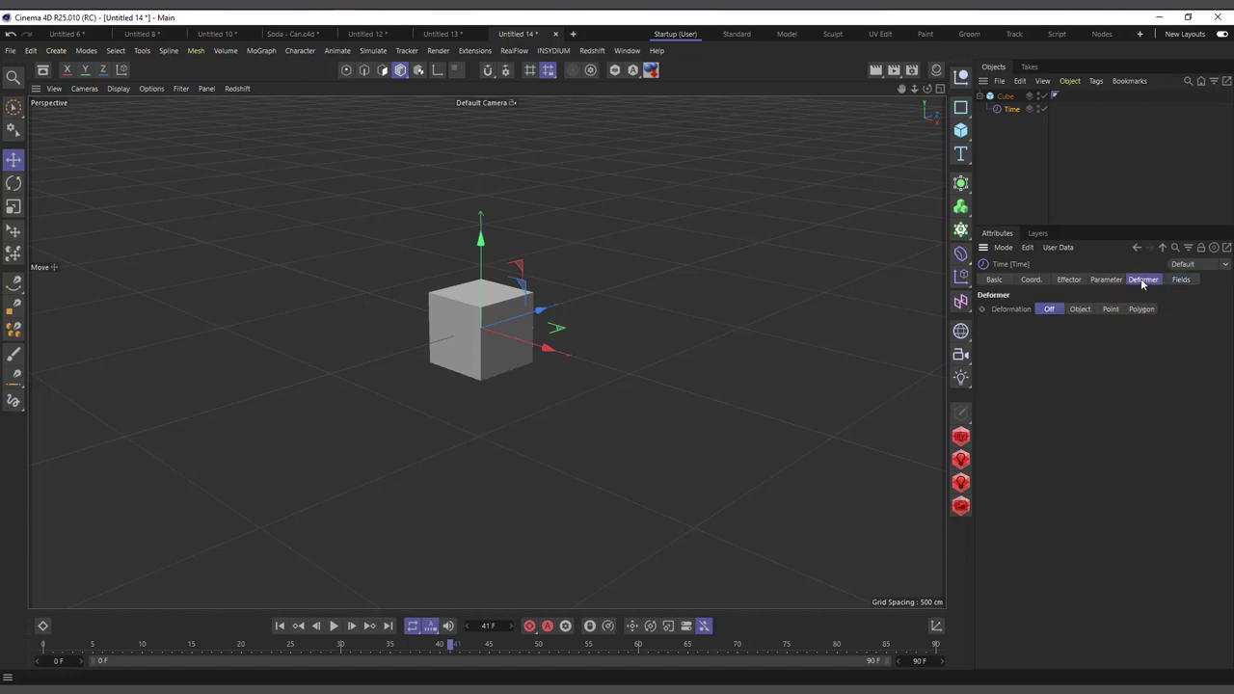
{"action": "left_click", "coordinate": [1081, 309]}
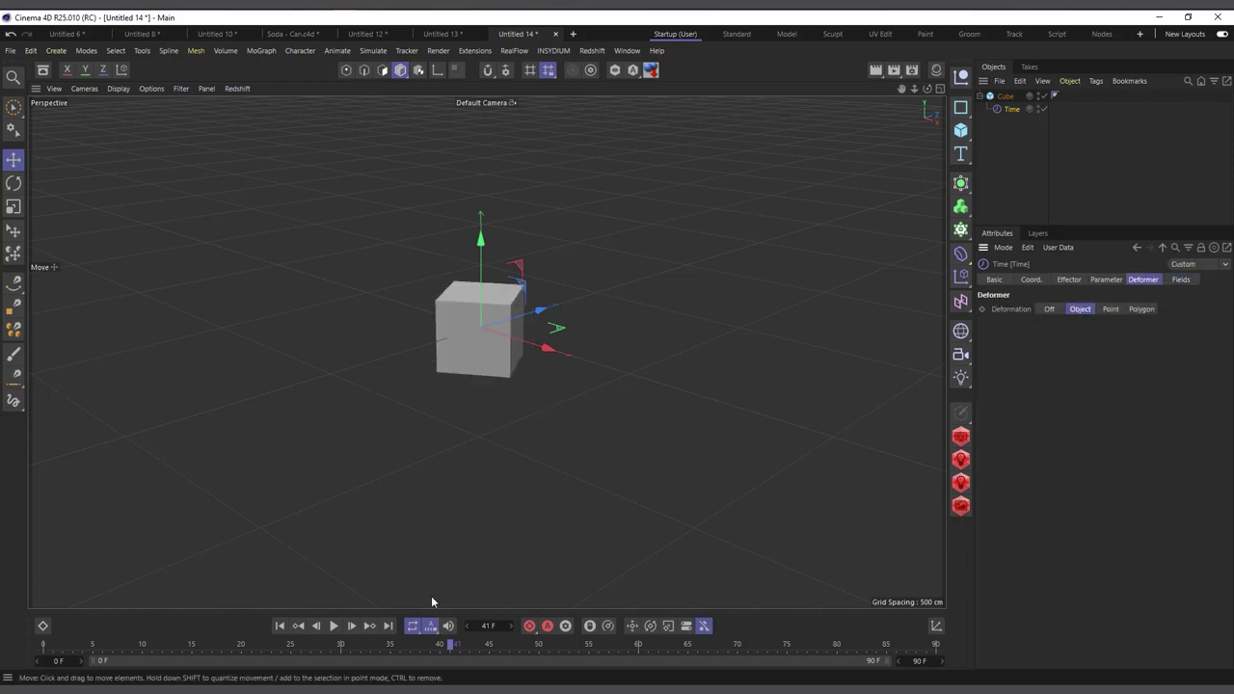
Review the Time effector's transform parameters, play the cube's rotation from the start, and return to the first frame
{"action": "left_click", "coordinate": [280, 628]}
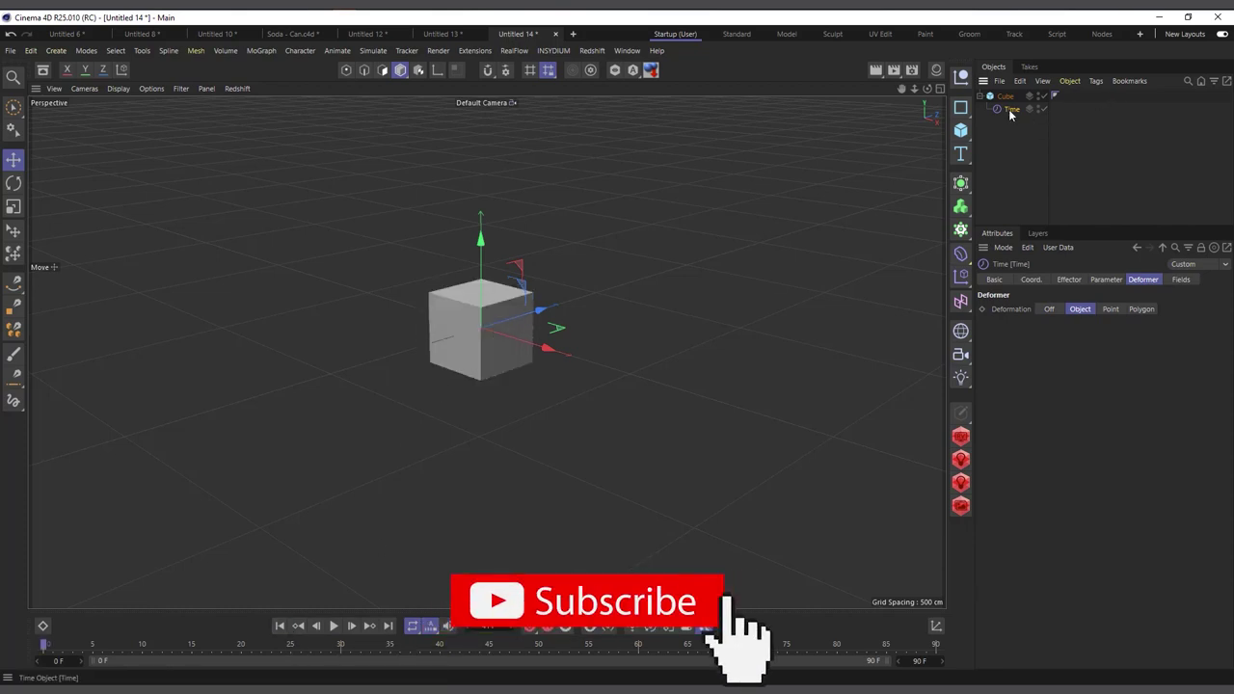
{"action": "left_click", "coordinate": [1106, 280]}
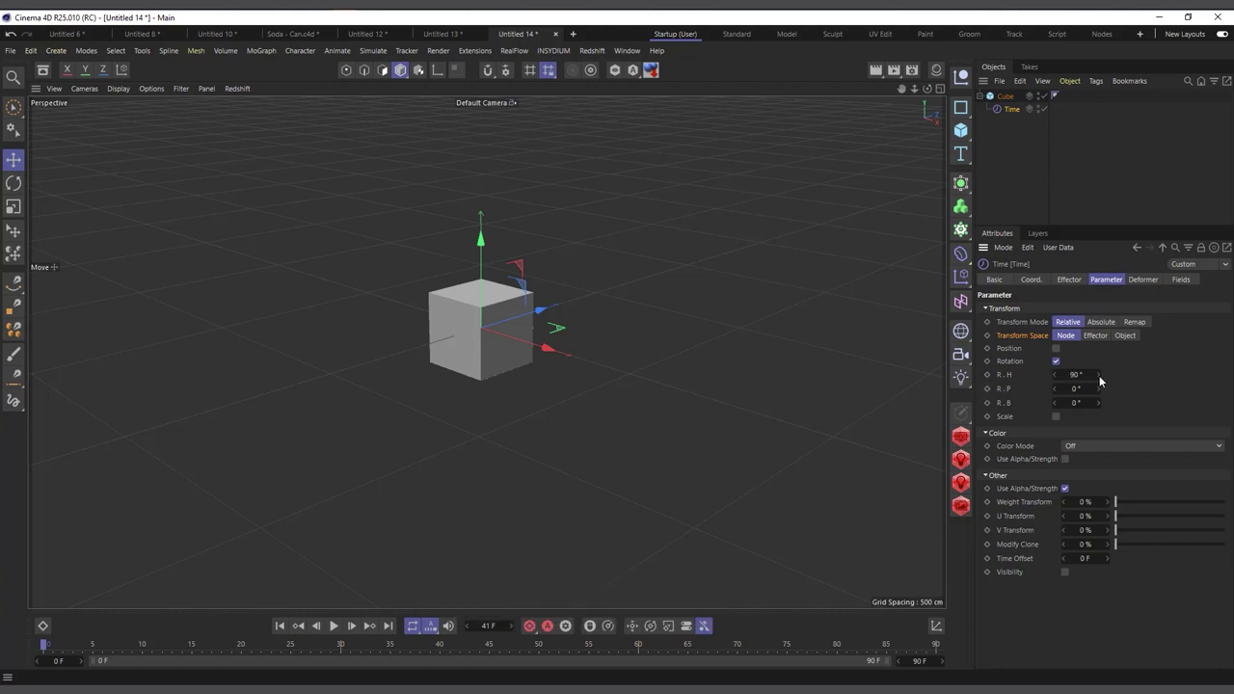
{"action": "left_click", "coordinate": [336, 627]}
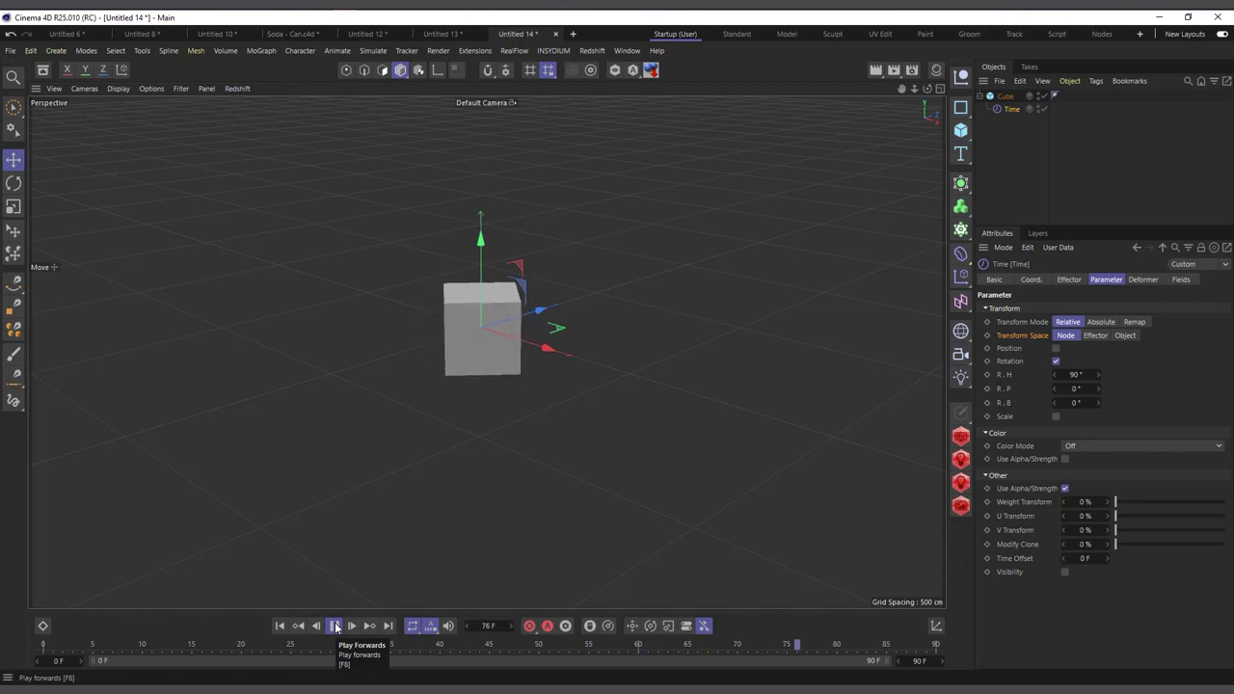
{"action": "left_click", "coordinate": [336, 627]}
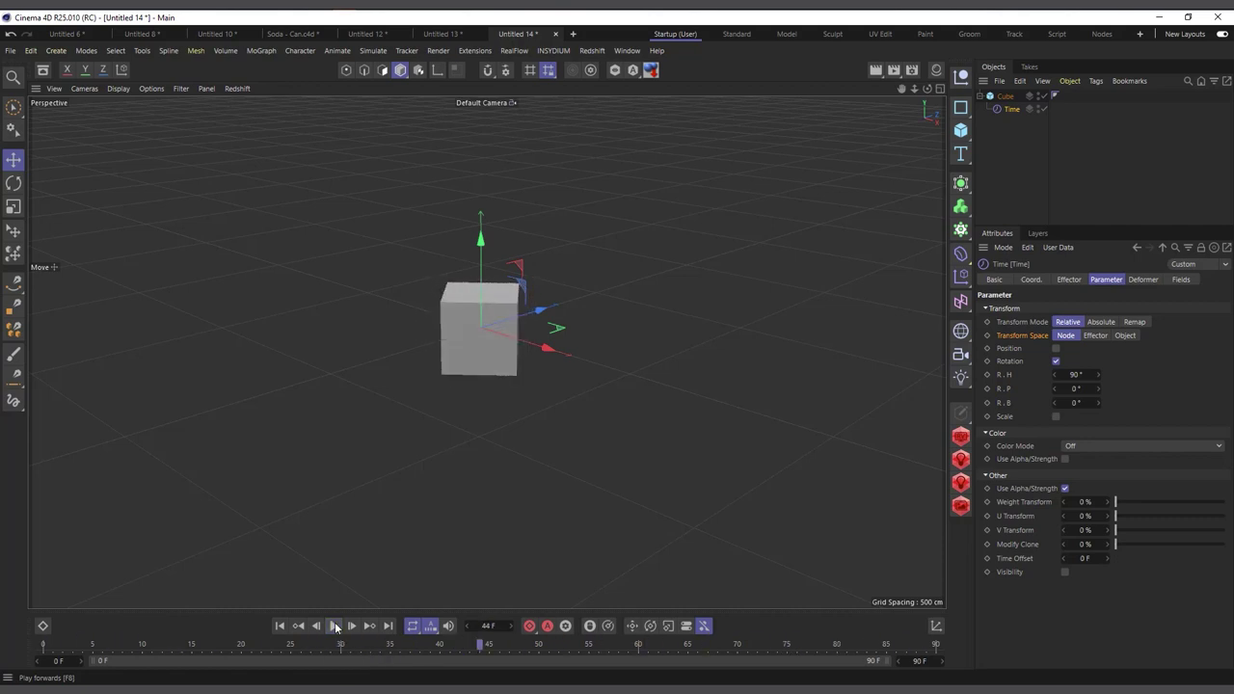
{"action": "left_click", "coordinate": [283, 630]}
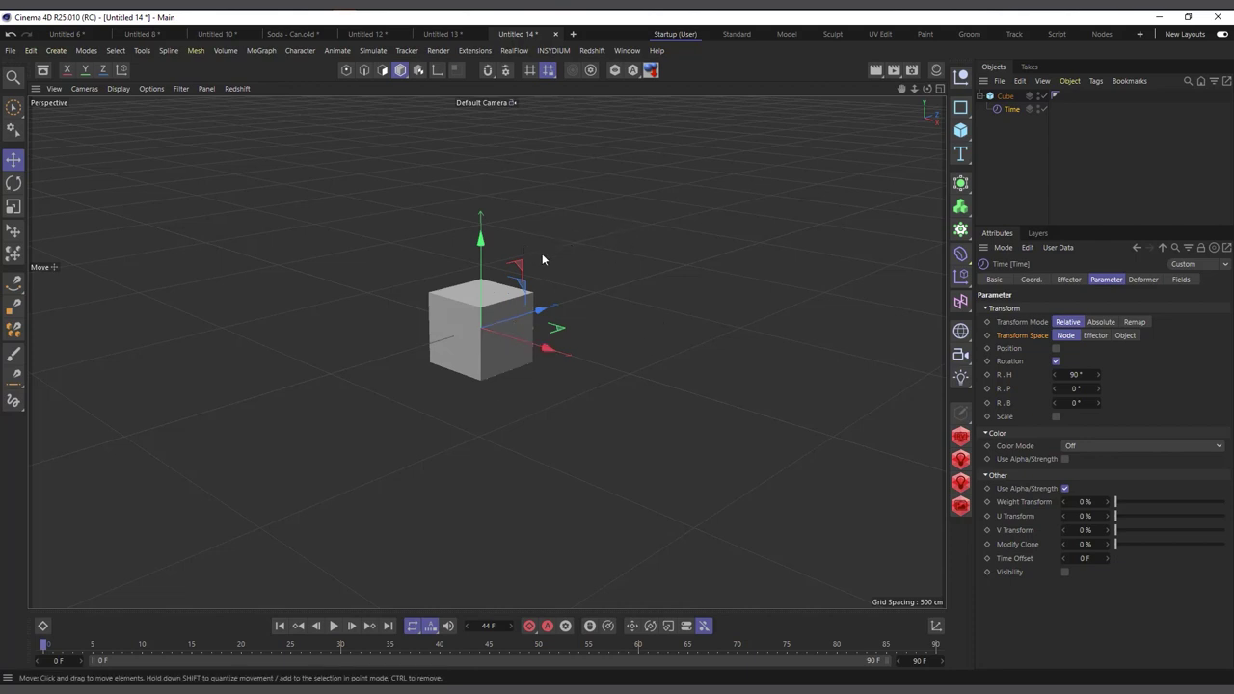
Replace the Time effector's Rotation with Scale, set S.X to about 0.98, and preview the stretching cube
{"action": "left_click", "coordinate": [1056, 360]}
{"action": "left_click", "coordinate": [1056, 374]}
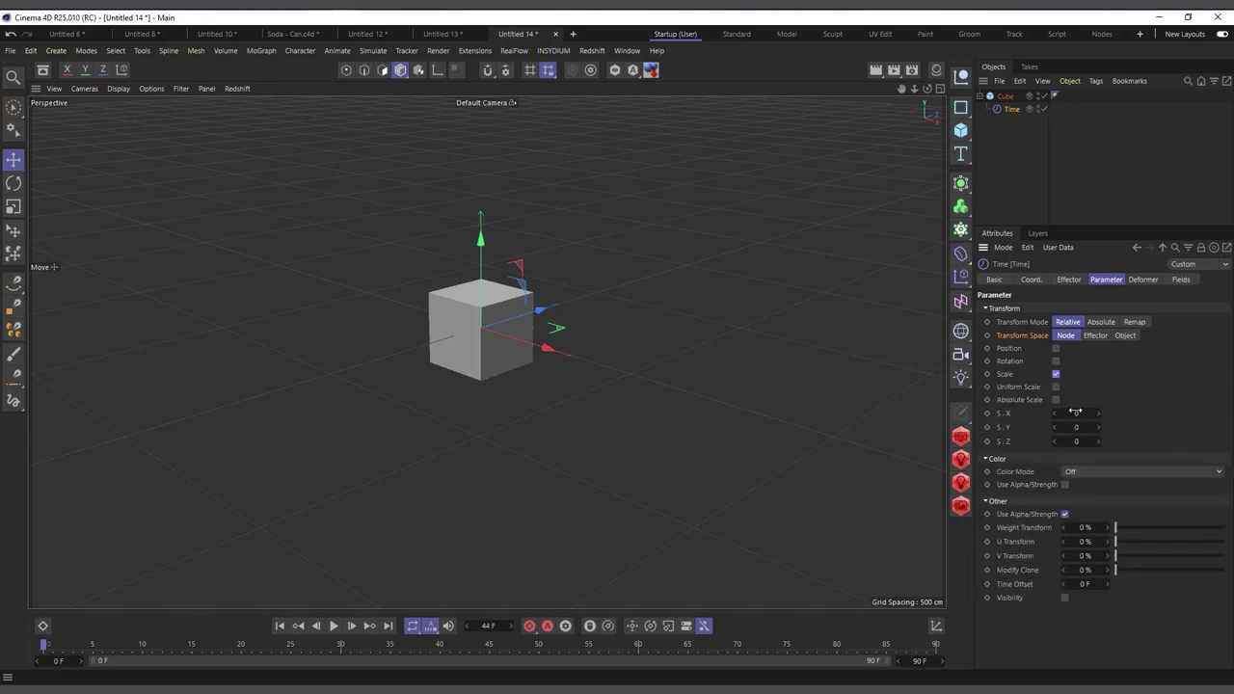
{"action": "left_click_drag", "start_coordinate": [1076, 413], "coordinate": [1088, 413]}
{"action": "left_click", "coordinate": [333, 626]}
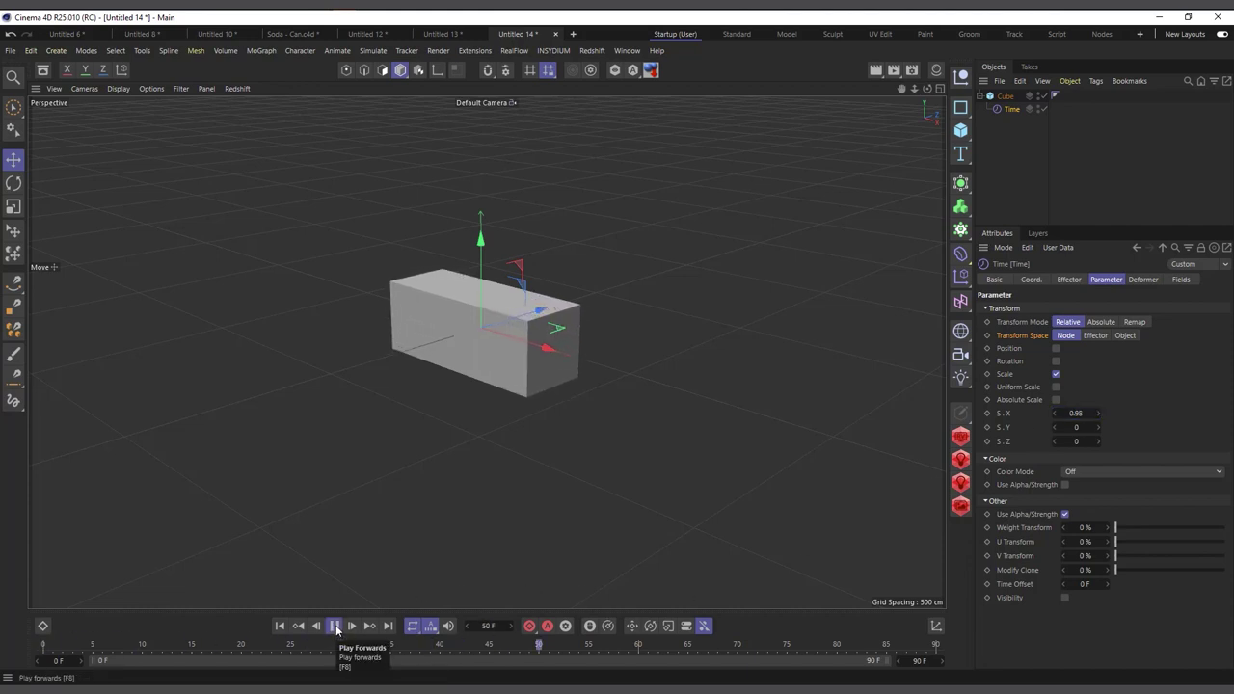
{"action": "left_click", "coordinate": [280, 626]}
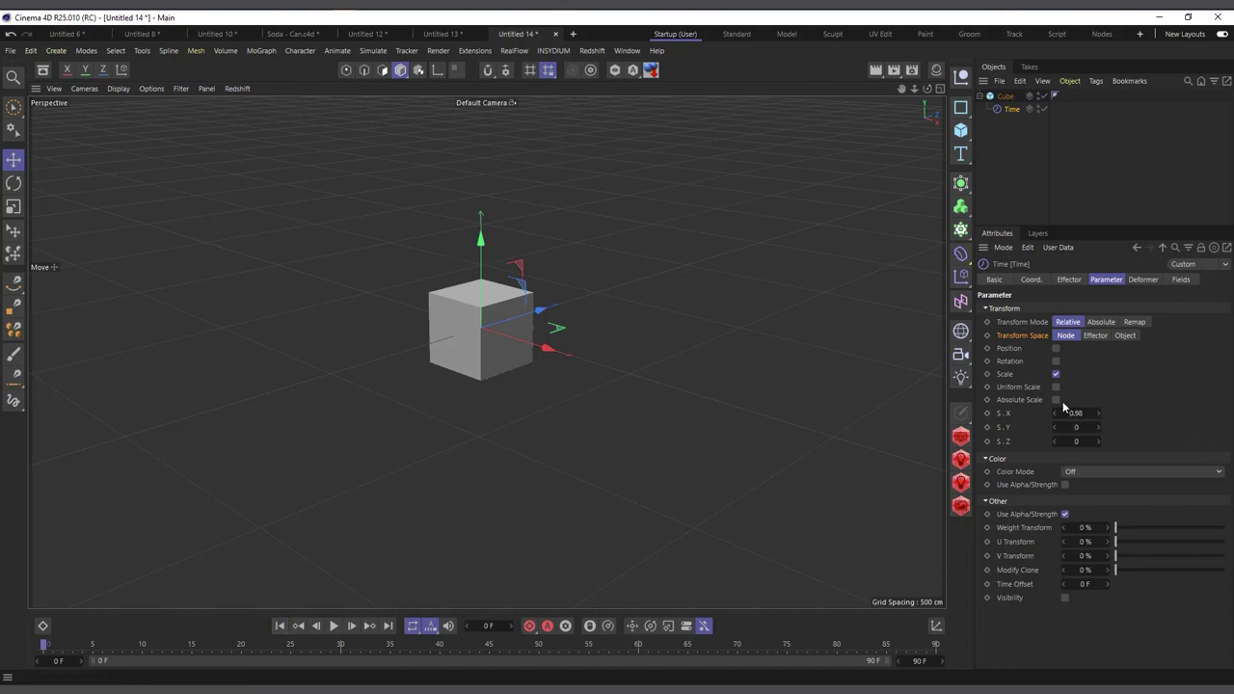
Replace the Time effector's Scale with Position, set P.X to about 174 cm, and preview the cube's movement
{"action": "left_click", "coordinate": [1056, 374]}
{"action": "left_click", "coordinate": [1056, 348]}
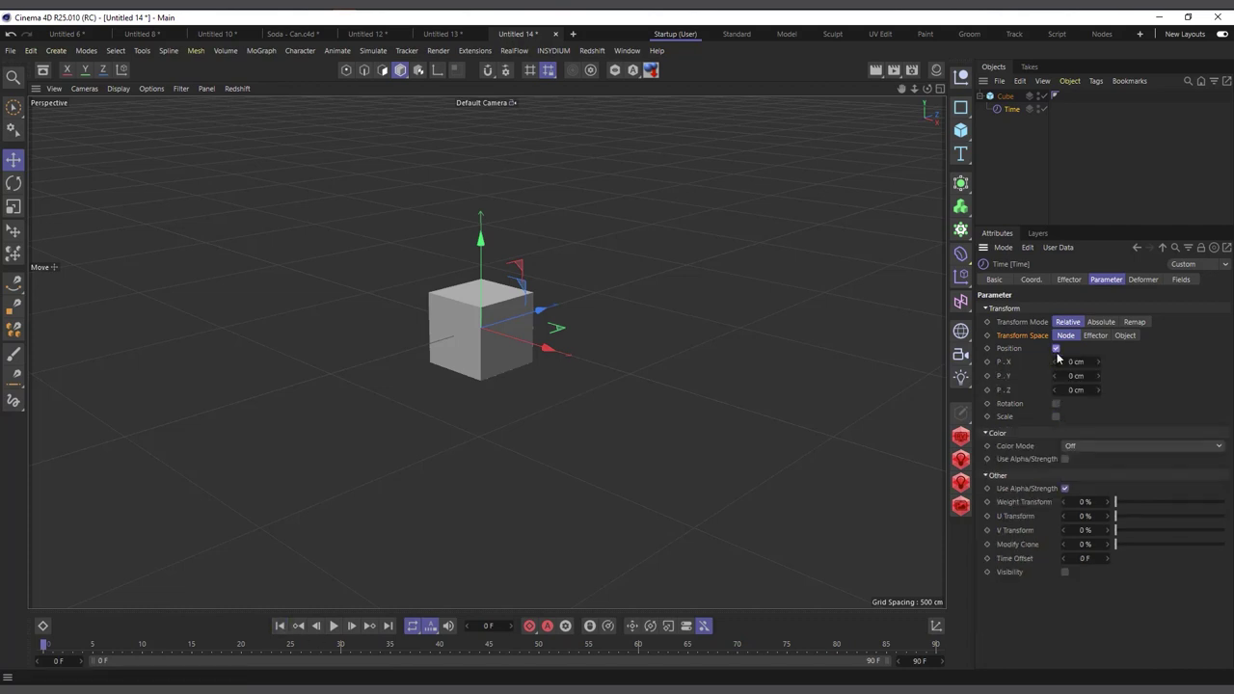
{"action": "left_click_drag", "start_coordinate": [1075, 361], "coordinate": [1099, 361]}
{"action": "left_click", "coordinate": [333, 626]}
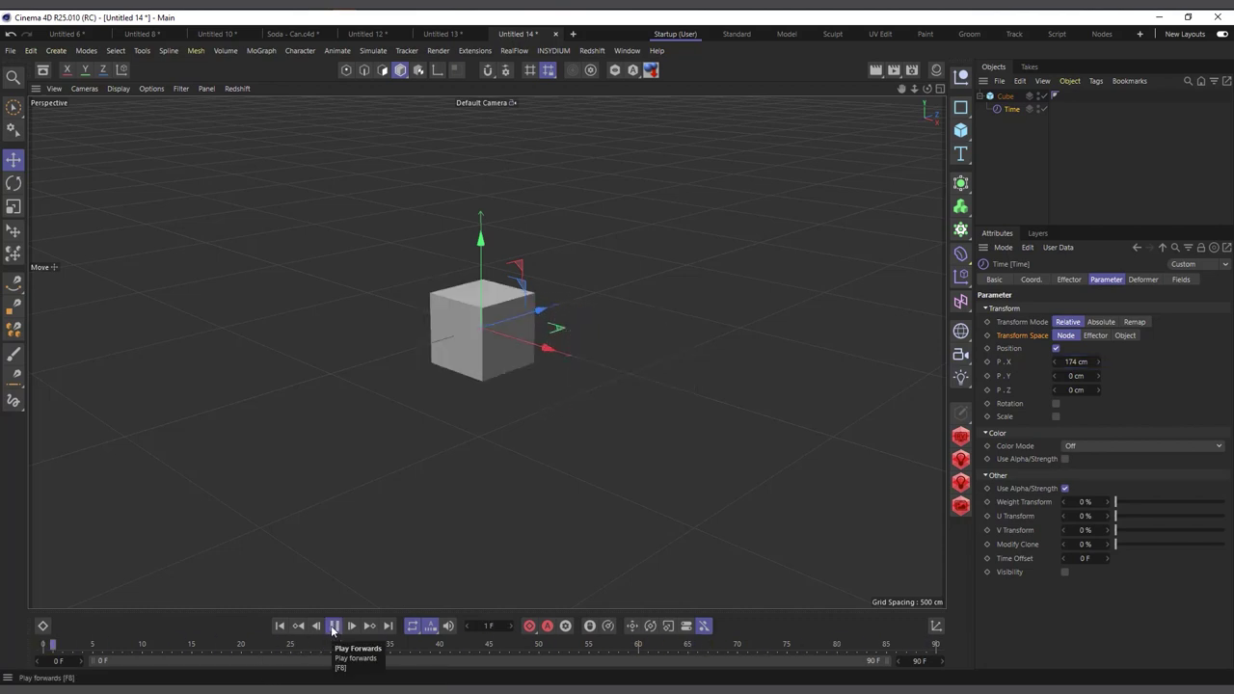
{"action": "left_click", "coordinate": [333, 627]}
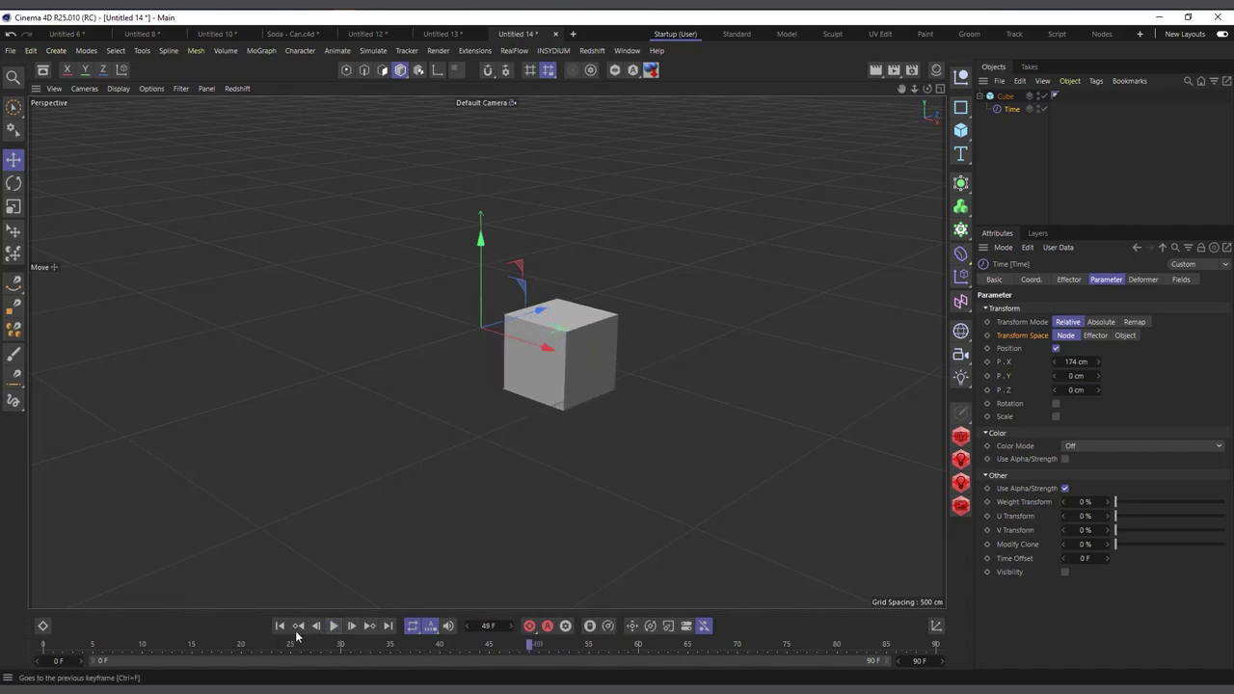
{"action": "left_click", "coordinate": [279, 627]}
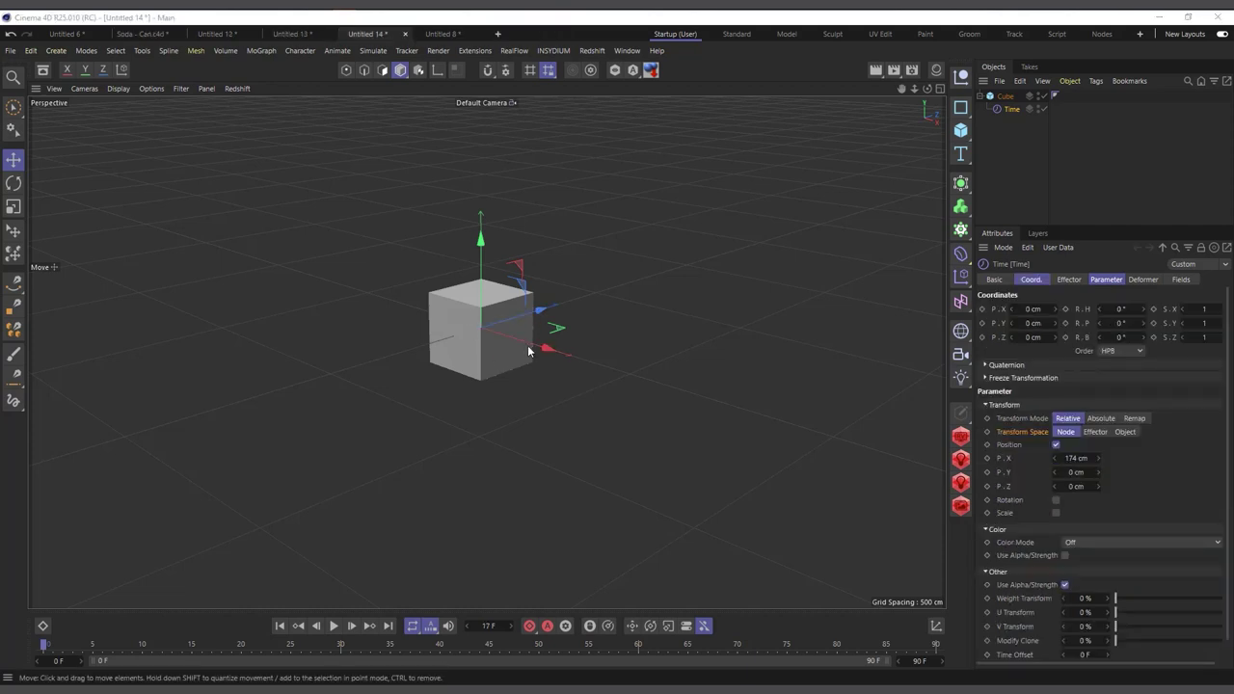
Switch to the Untitled 8 wheel scene, play it to check for existing motion, and return to the first frame
{"action": "left_click", "coordinate": [441, 33]}
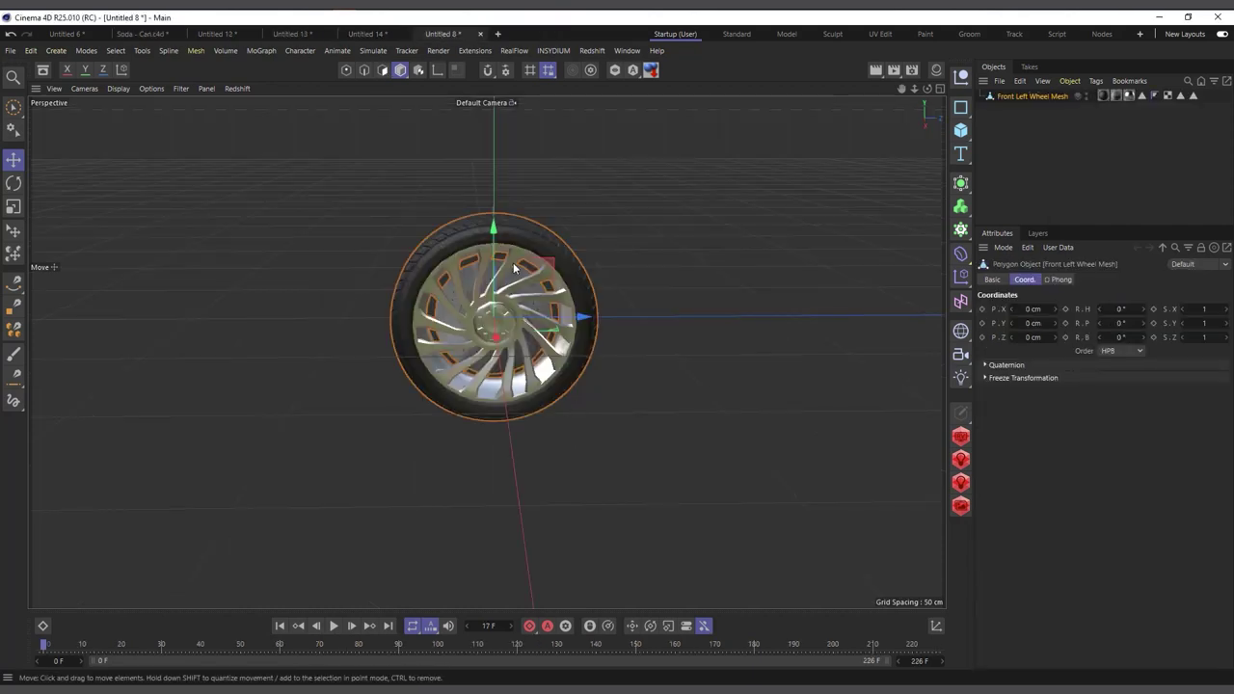
{"action": "scroll", "coordinate": [502, 232], "scroll_direction": "up", "scroll_amount": 2}
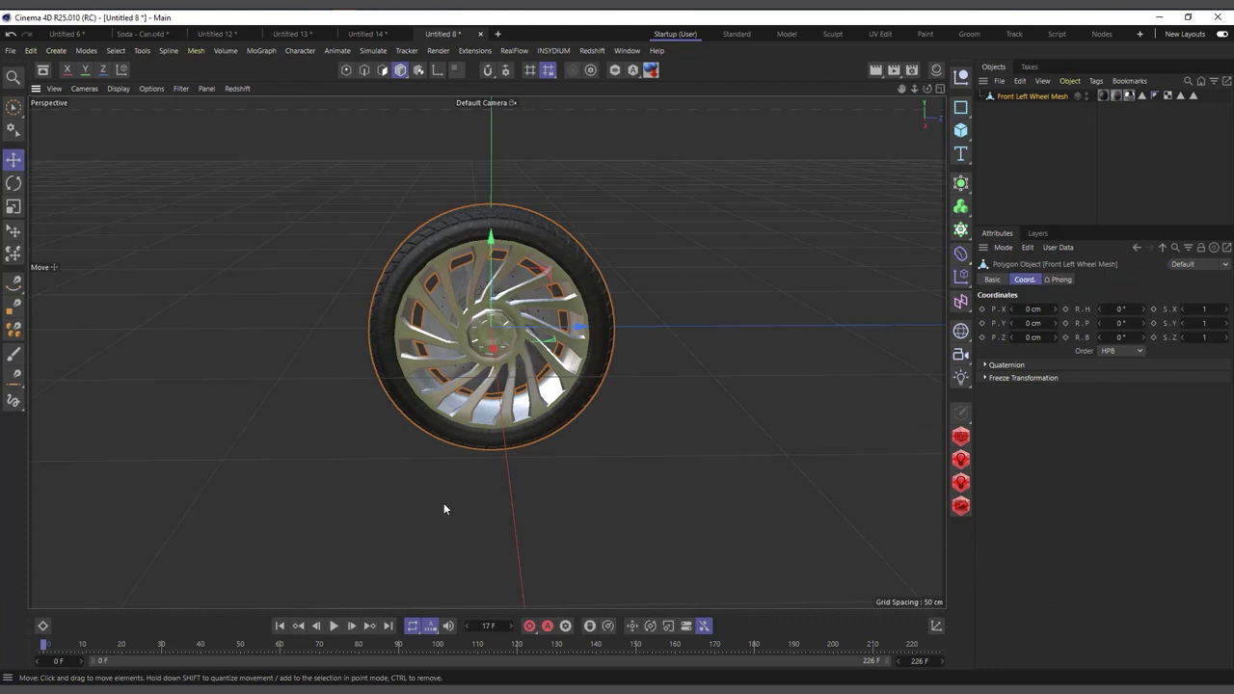
{"action": "left_click", "coordinate": [335, 626]}
{"action": "left_click", "coordinate": [279, 626]}
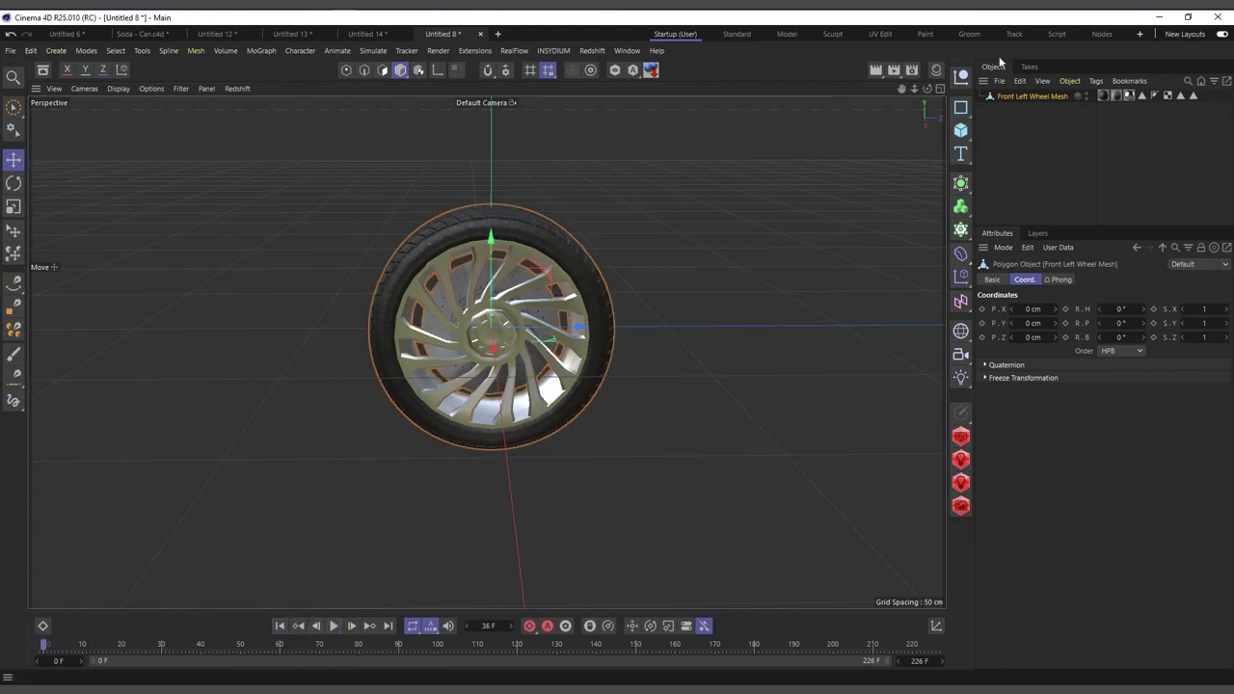
Add a Time effector as a child of Front Left Wheel Mesh and set its Deformation to Object
{"action": "left_click", "coordinate": [266, 56]}
{"action": "mouse_move", "coordinate": [291, 72]}
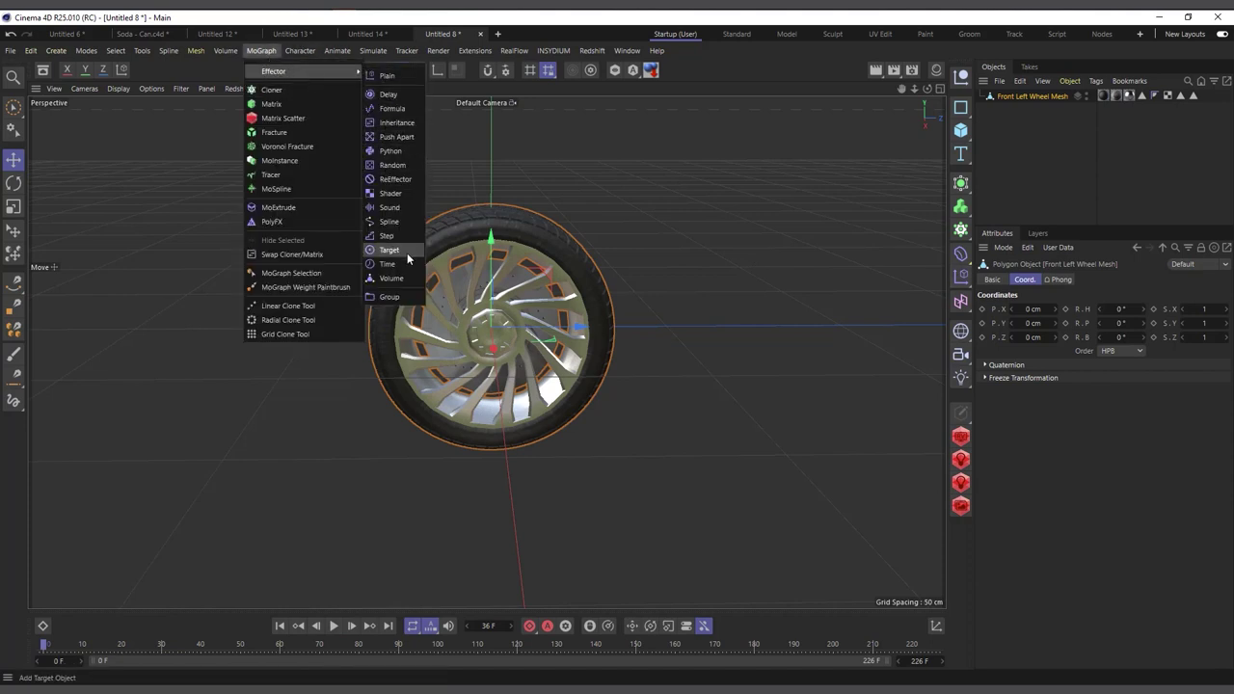
{"action": "left_click", "coordinate": [389, 264]}
{"action": "left_click_drag", "start_coordinate": [1004, 100], "coordinate": [1028, 112]}
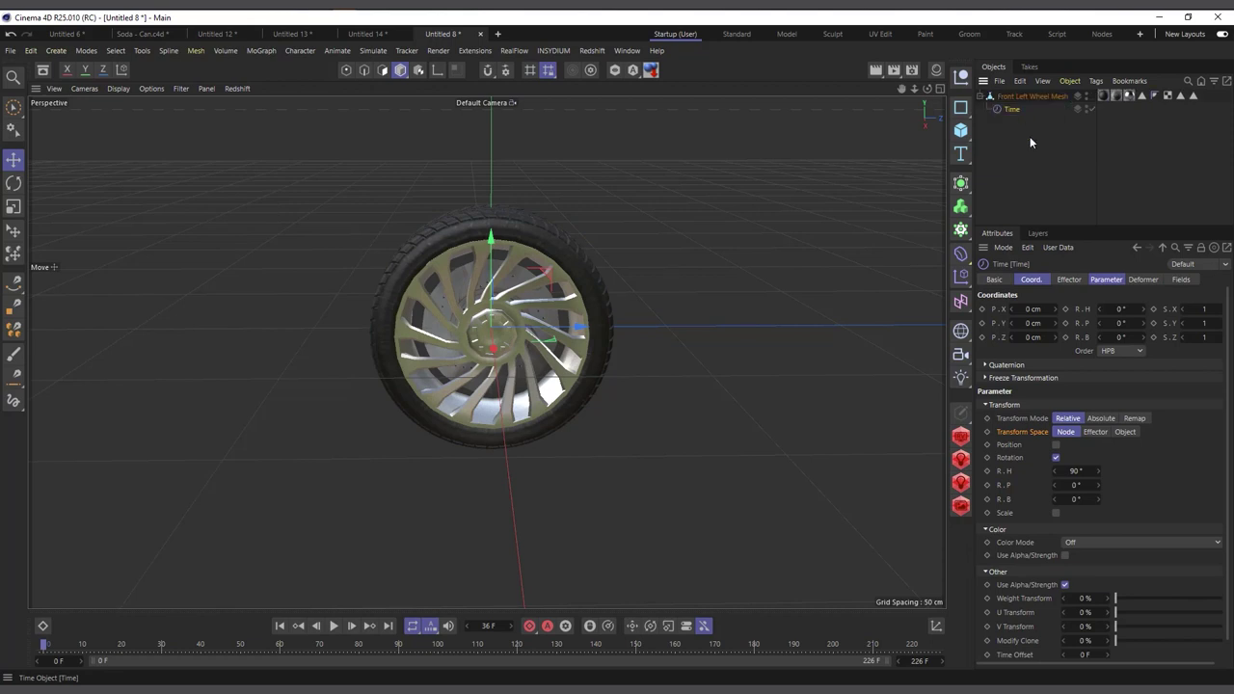
{"action": "left_click", "coordinate": [1141, 285]}
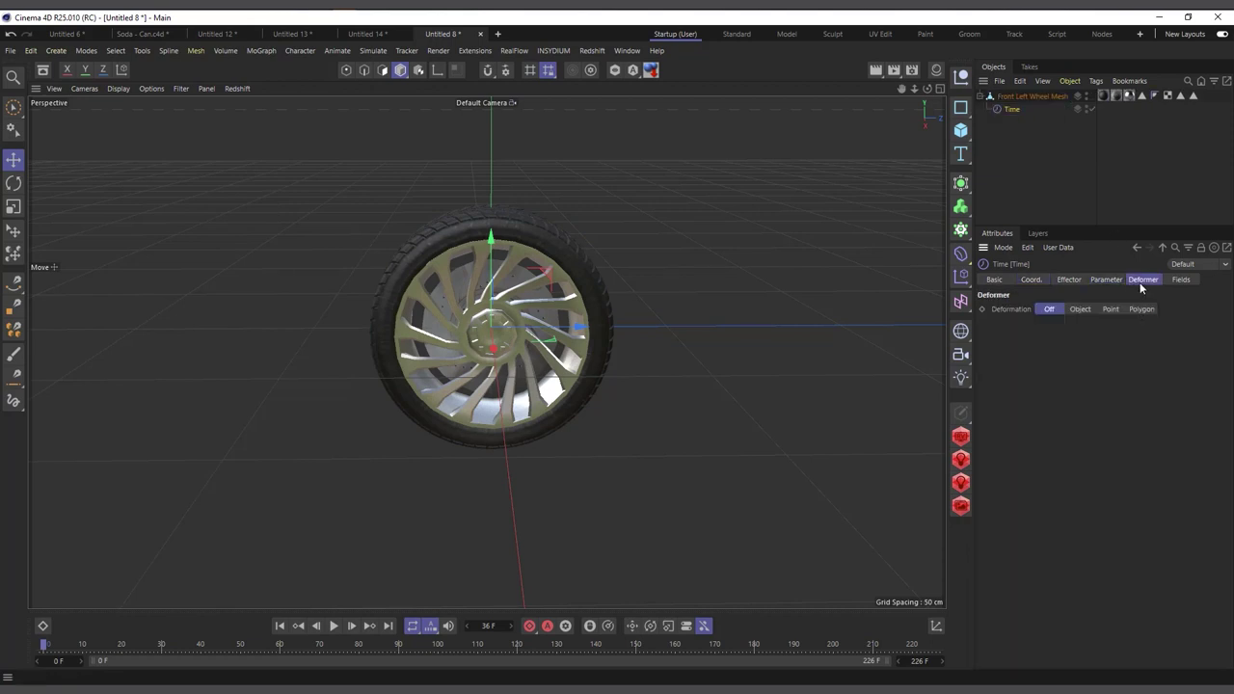
{"action": "left_click", "coordinate": [1082, 308]}
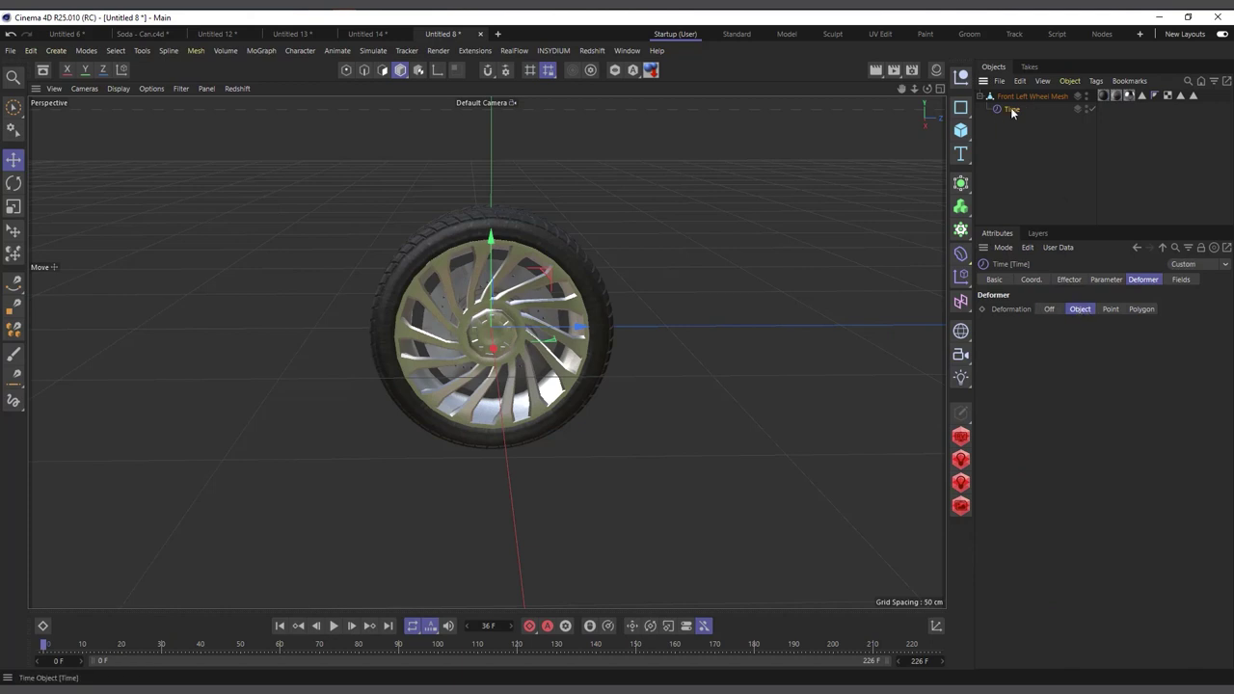
Show the Time effector's transform parameters, play the wheel's default rotation, and return to the first frame
{"action": "left_click", "coordinate": [1102, 280]}
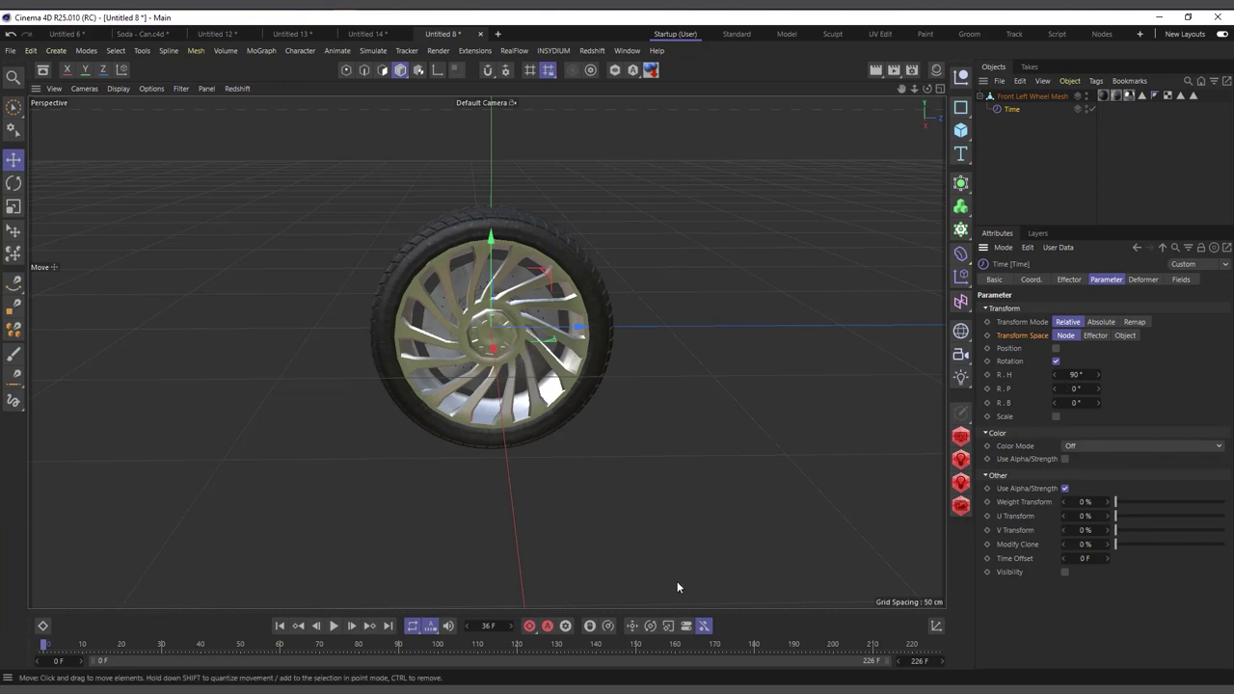
{"action": "left_click", "coordinate": [334, 627]}
{"action": "left_click", "coordinate": [334, 626]}
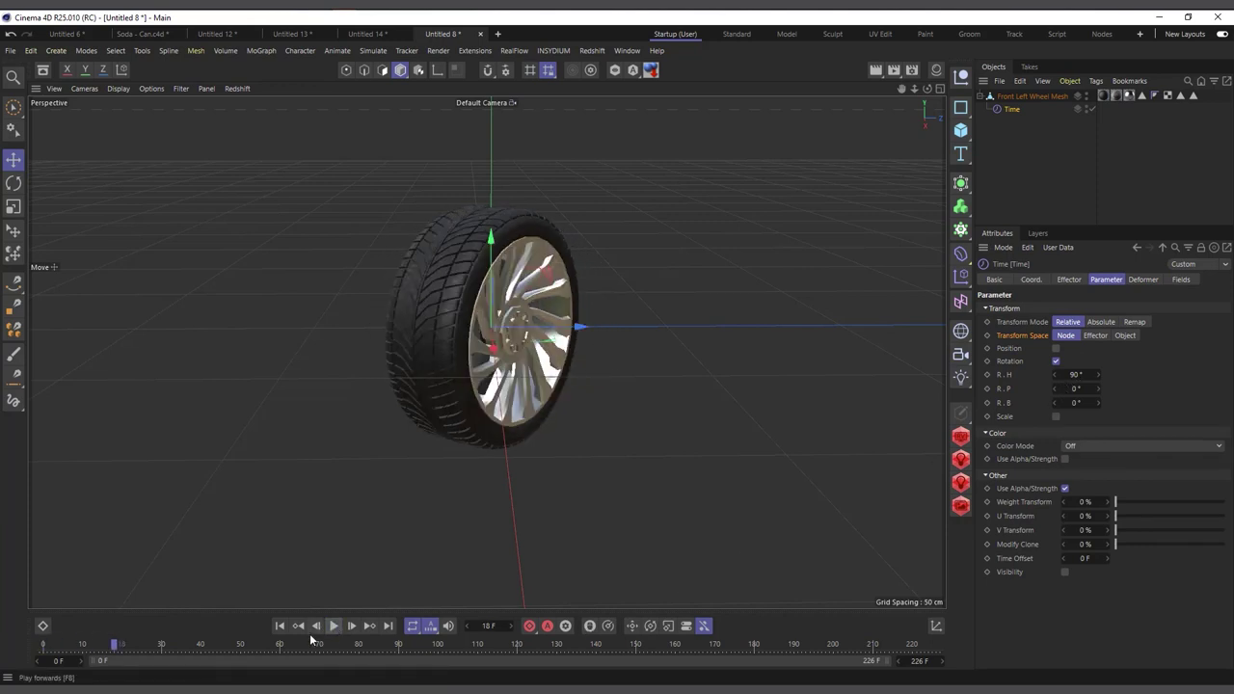
{"action": "left_click", "coordinate": [279, 626]}
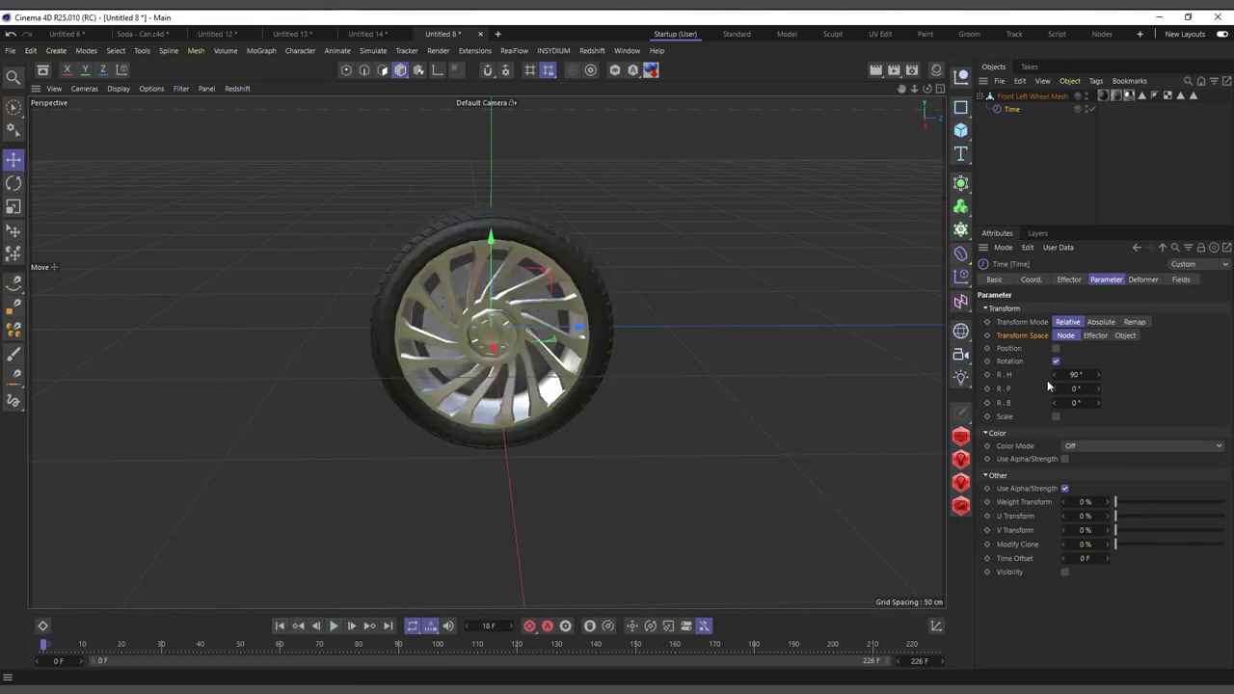
Set the Time effector's R.H to 0° and R.P to 180°, preview the spinning wheel, and return to the first frame
{"action": "left_click", "coordinate": [1074, 374]}
{"action": "left_click", "coordinate": [1074, 389]}
{"action": "type", "text": "18"}
{"action": "left_click", "coordinate": [280, 626]}
{"action": "left_click", "coordinate": [335, 626]}
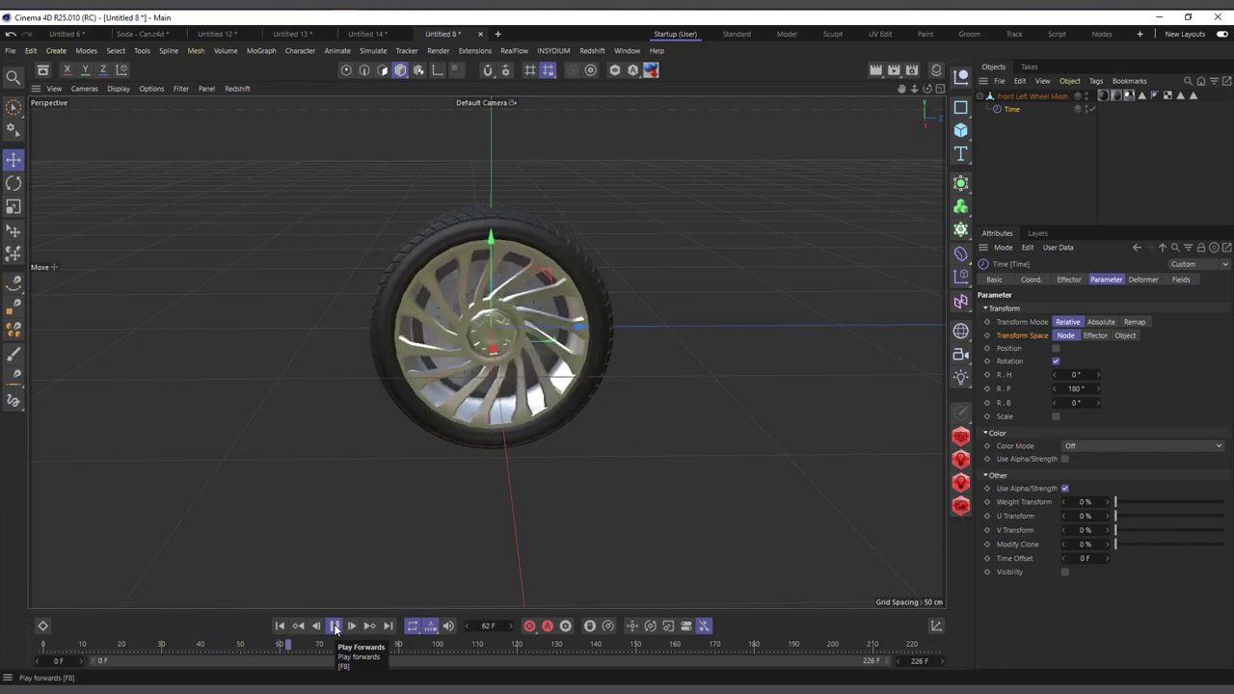
{"action": "left_click", "coordinate": [335, 625]}
{"action": "left_click", "coordinate": [279, 626]}
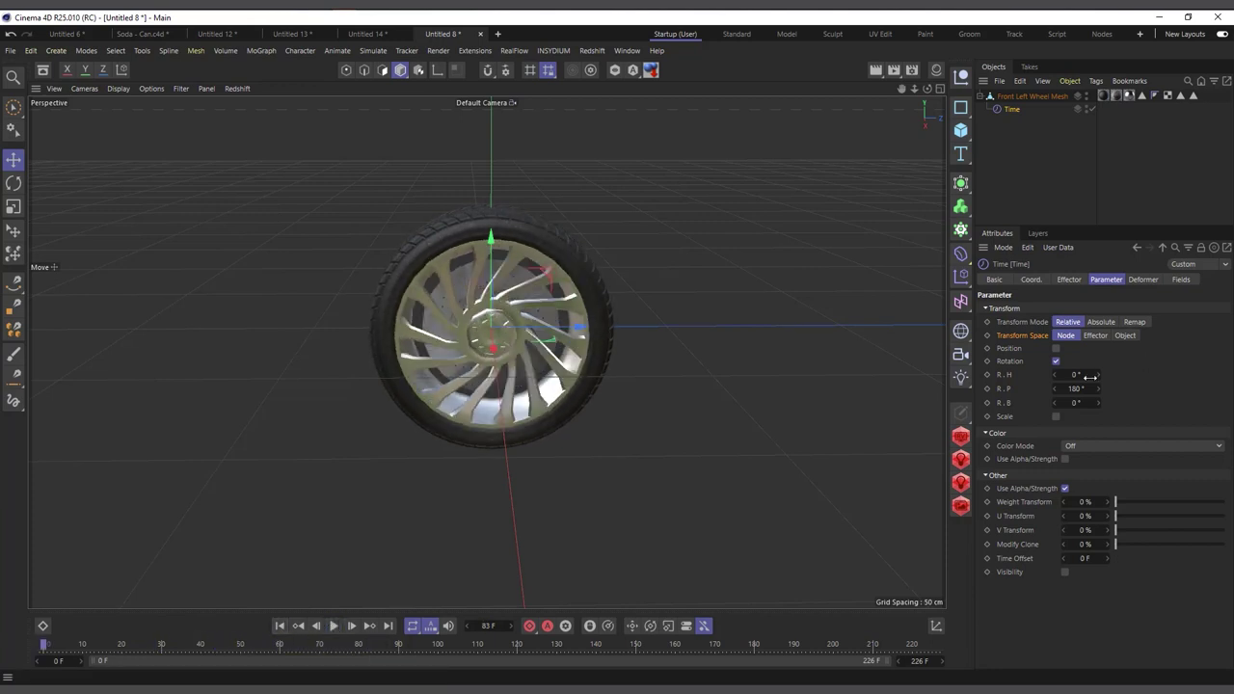
Enable Position on the Time effector, keep P.X at 0 cm, set P.Z to about 155 cm, and preview the wheel's travel
{"action": "left_click", "coordinate": [1056, 348]}
{"action": "left_click_drag", "start_coordinate": [1072, 362], "coordinate": [1058, 361]}
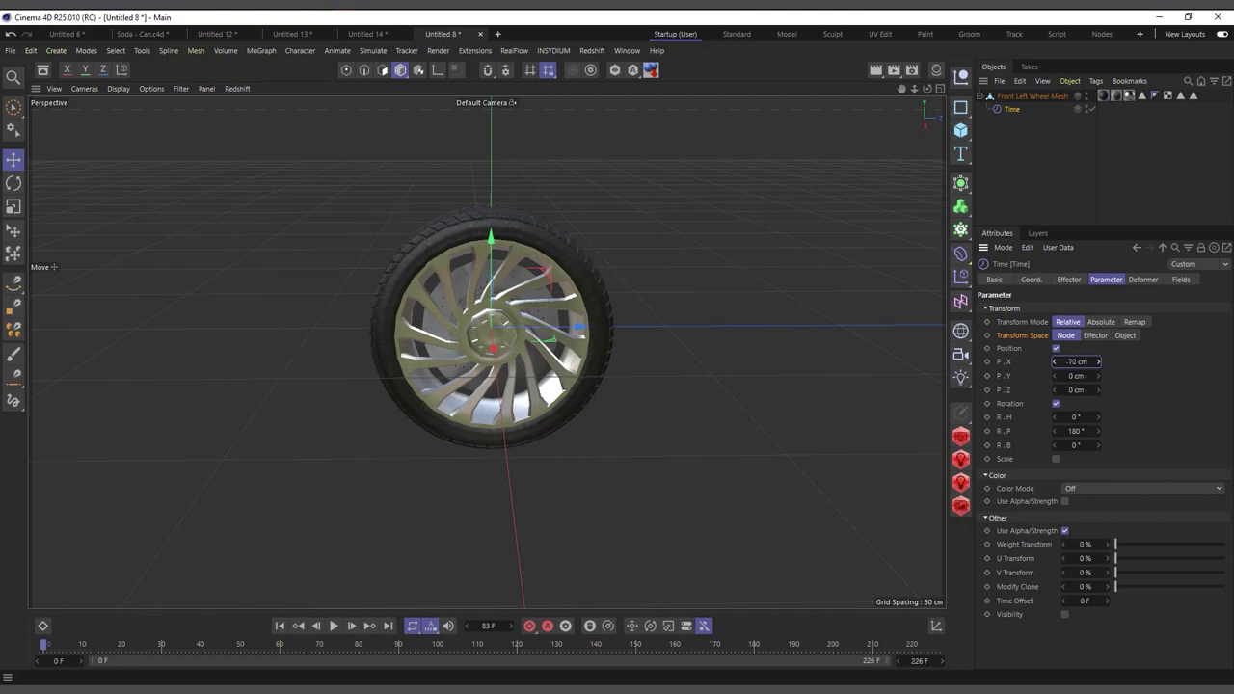
{"action": "right_click", "coordinate": [1095, 362]}
{"action": "left_click", "coordinate": [1111, 364]}
{"action": "left_click_drag", "start_coordinate": [1082, 392], "coordinate": [1163, 392]}
{"action": "left_click", "coordinate": [334, 626]}
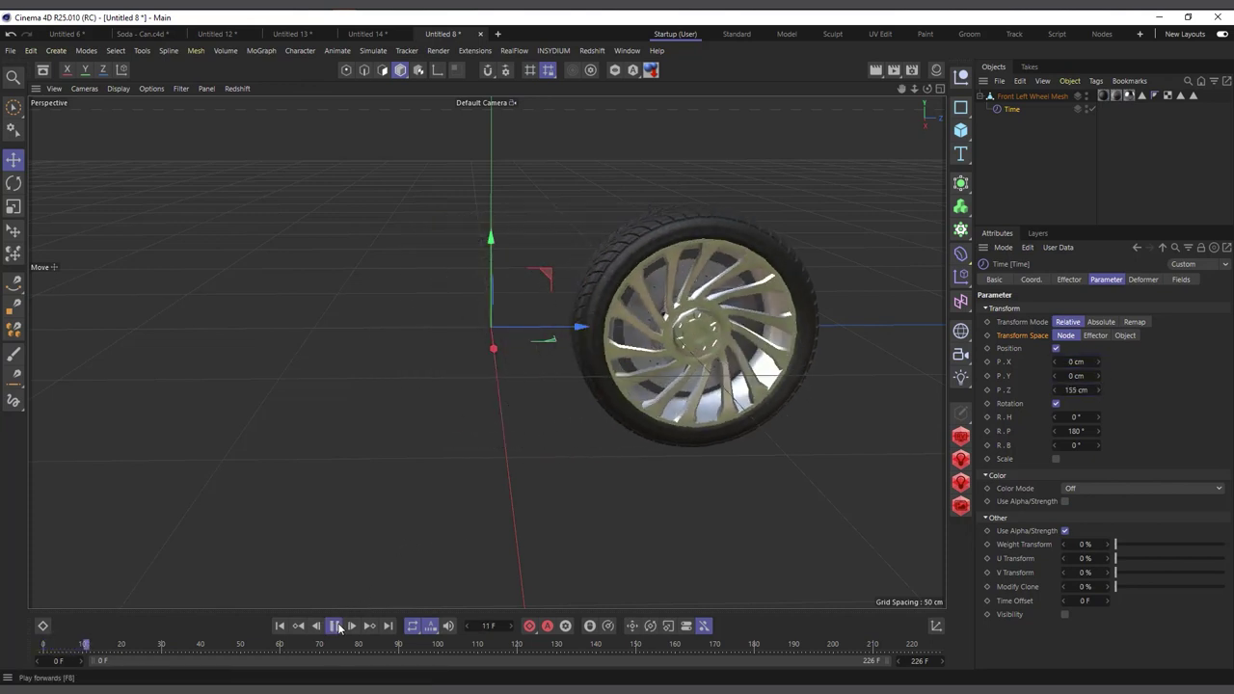
{"action": "left_click", "coordinate": [334, 626]}
Set the Time effector's P.Z to -100 cm and play the wheel animation from the first frame
{"action": "scroll", "coordinate": [284, 513], "scroll_direction": "down", "scroll_amount": 3}
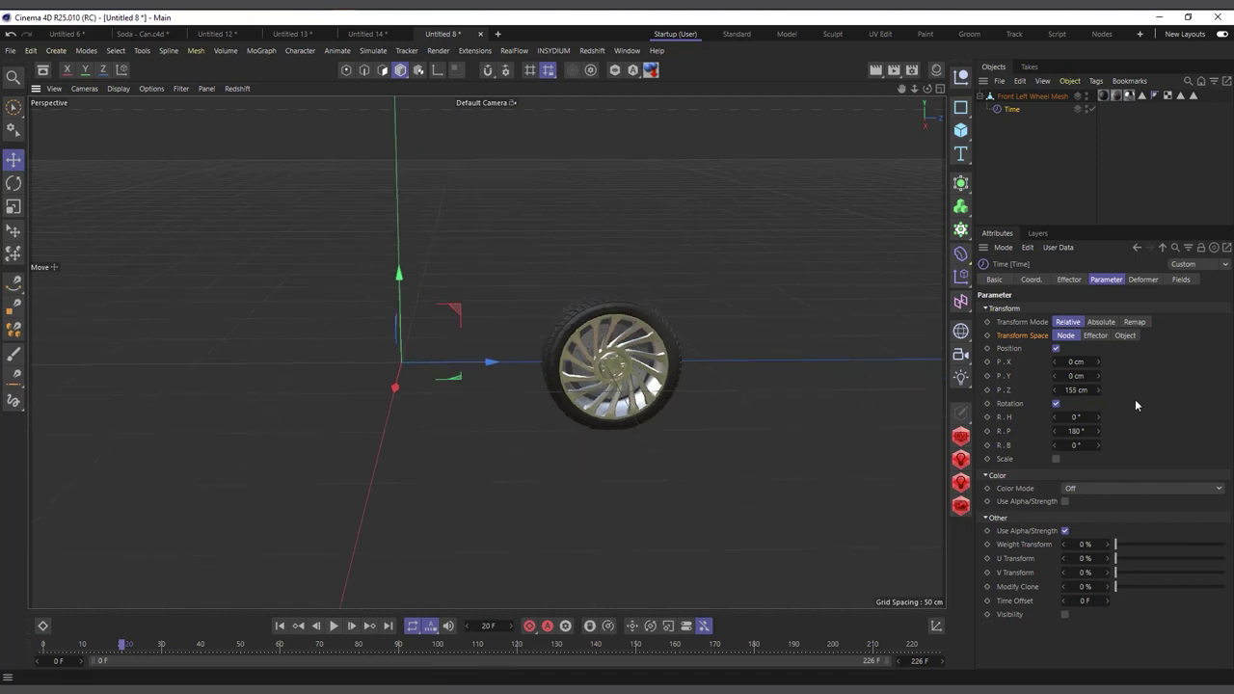
{"action": "left_click", "coordinate": [1074, 390]}
{"action": "key", "text": "BackSpace"}
{"action": "type", "text": "-100"}
{"action": "key", "text": "Return"}
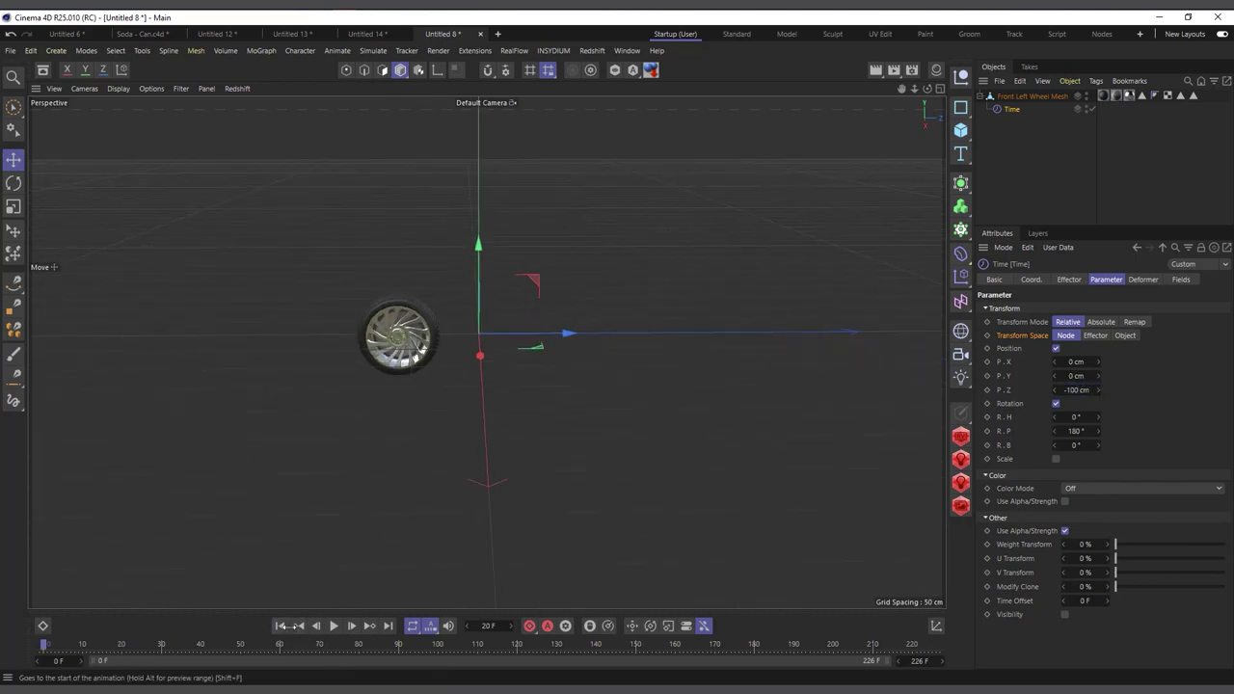
{"action": "left_click", "coordinate": [280, 626]}
{"action": "left_click", "coordinate": [334, 626]}
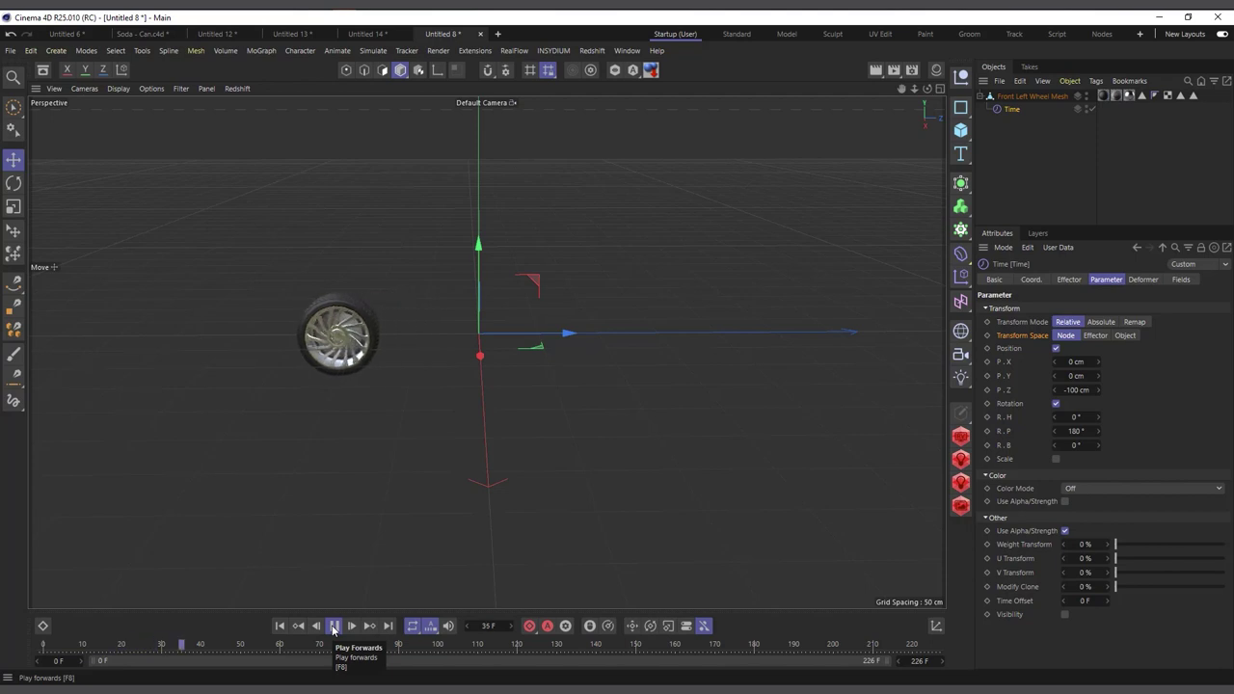
Examine the rolling wheel from several angles and distances during playback, with Front Left Wheel Mesh selected
{"action": "left_click_drag", "start_coordinate": [902, 88], "coordinate": [487, 352]}
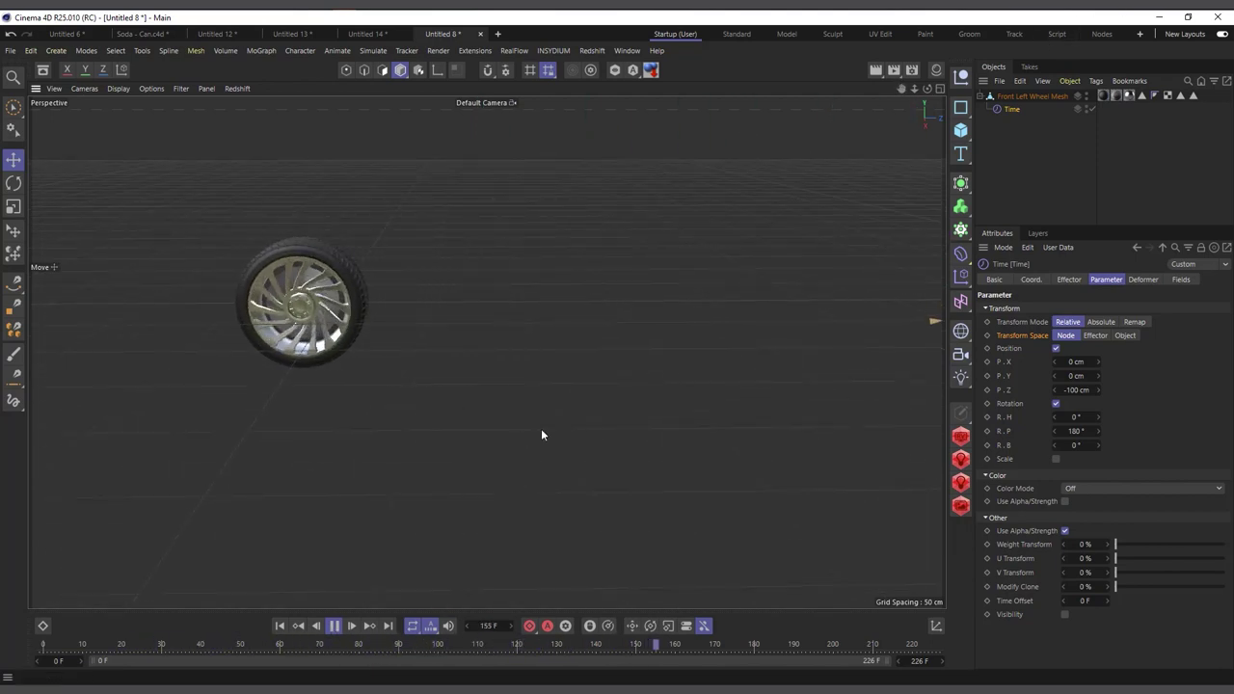
{"action": "middle_click_drag", "start_coordinate": [540, 433], "coordinate": [929, 410], "text": "alt"}
{"action": "left_click_drag", "start_coordinate": [929, 410], "coordinate": [871, 379], "text": "alt"}
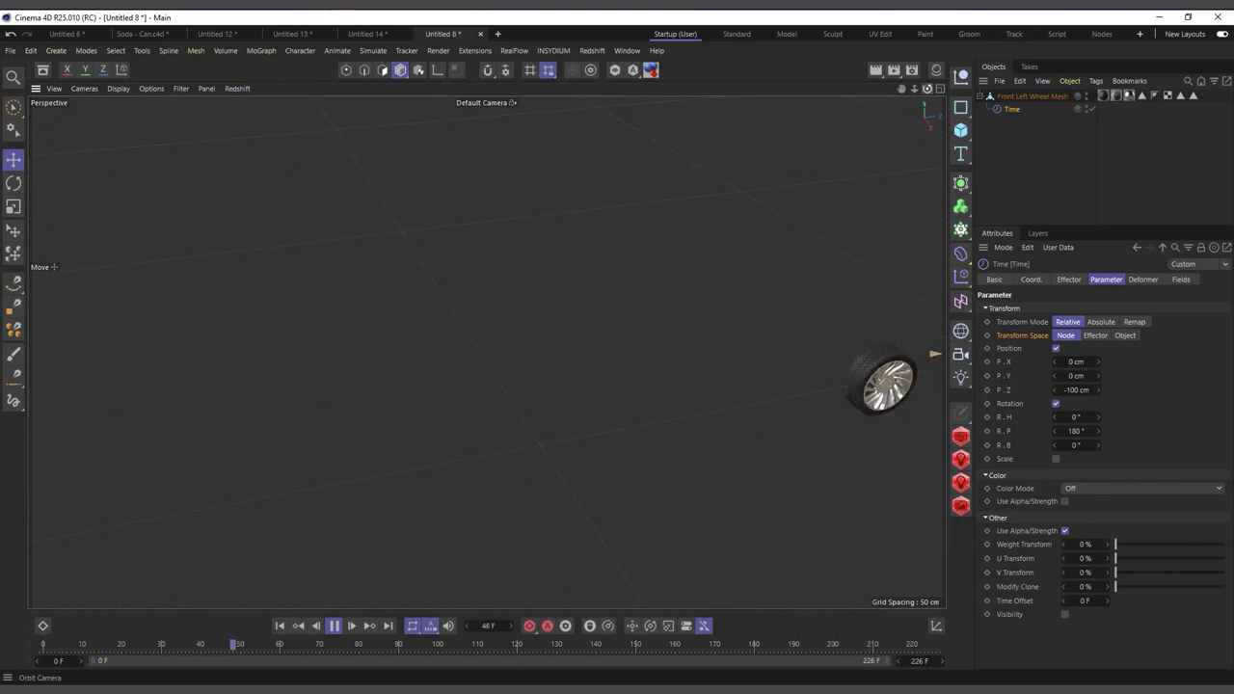
{"action": "scroll", "coordinate": [550, 373], "scroll_direction": "up", "scroll_amount": 10}
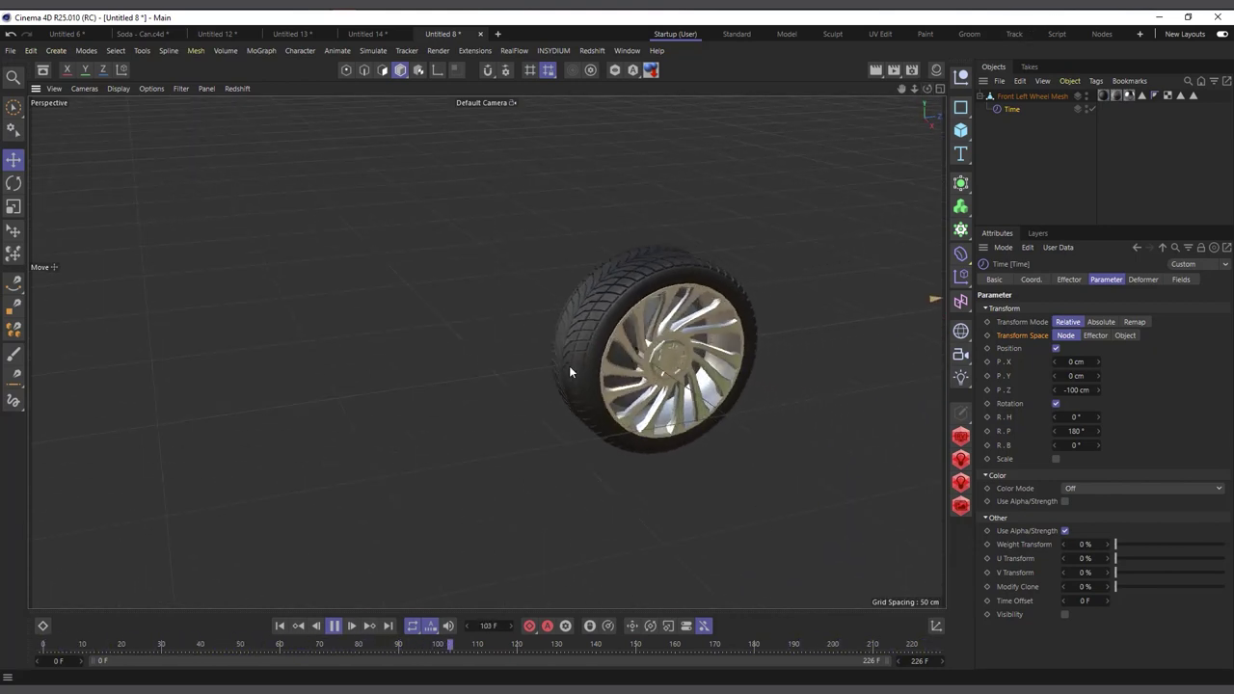
{"action": "scroll", "coordinate": [839, 318], "scroll_direction": "down", "scroll_amount": 10}
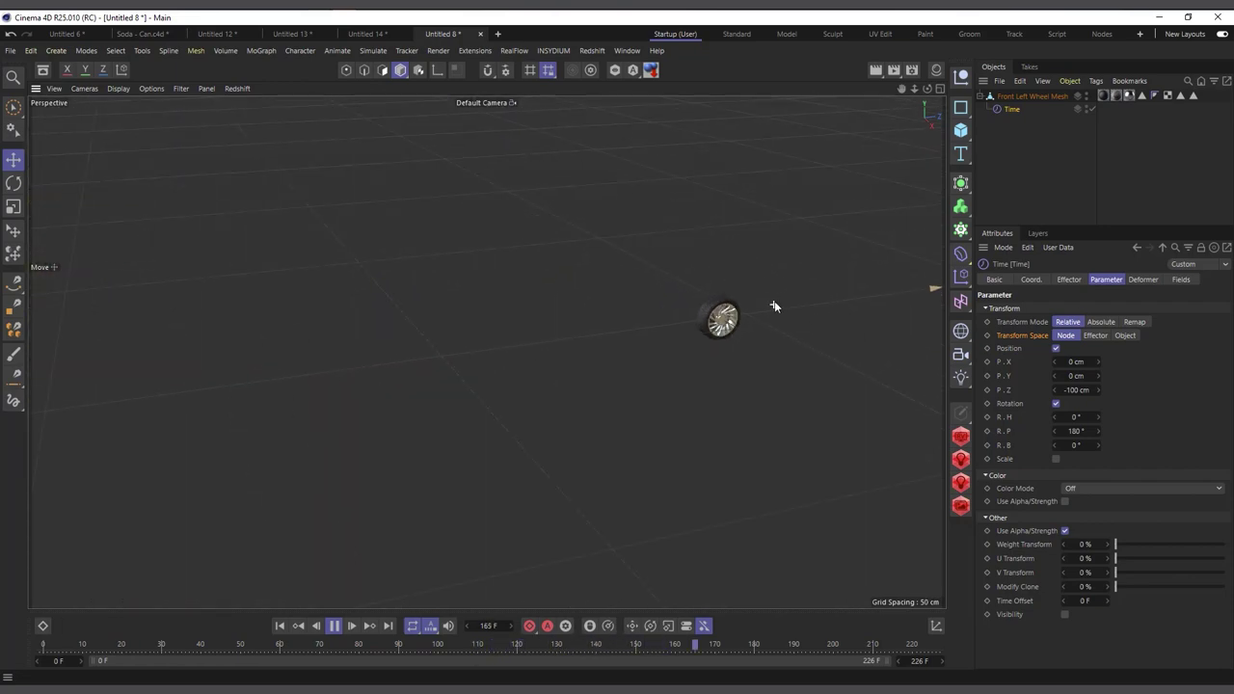
{"action": "left_click_drag", "start_coordinate": [928, 88], "coordinate": [927, 115]}
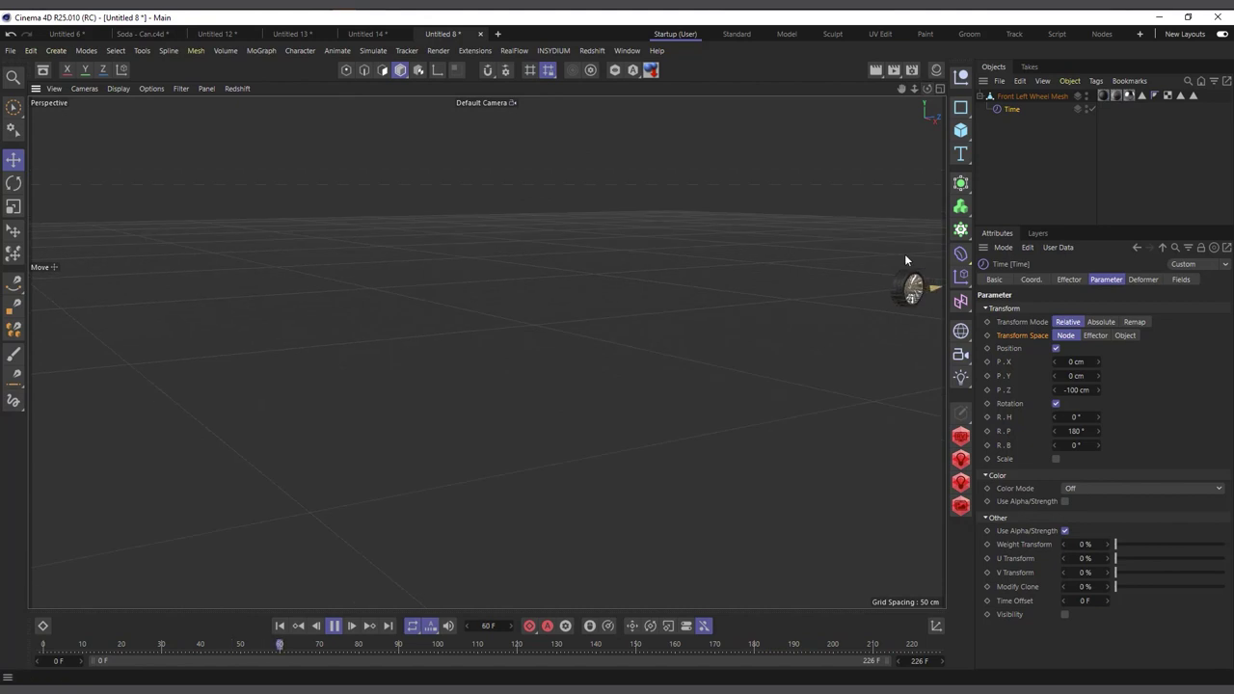
{"action": "left_click", "coordinate": [1034, 96]}
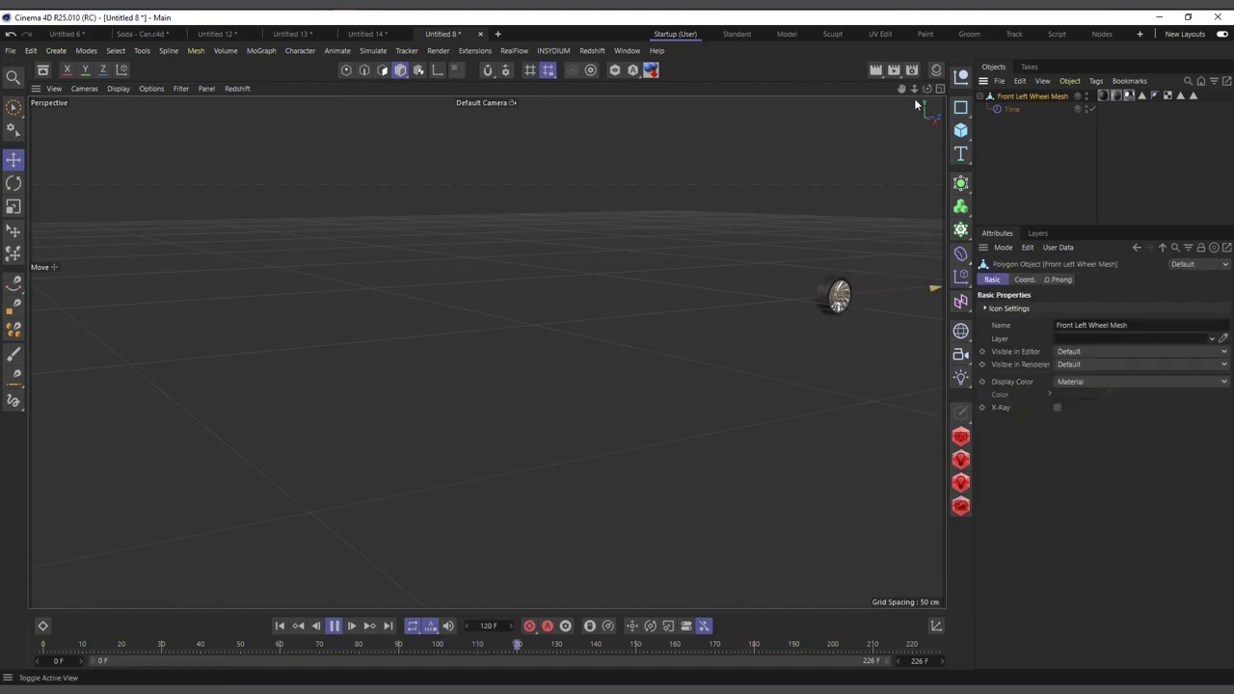
{"action": "left_click_drag", "start_coordinate": [926, 88], "coordinate": [927, 85]}
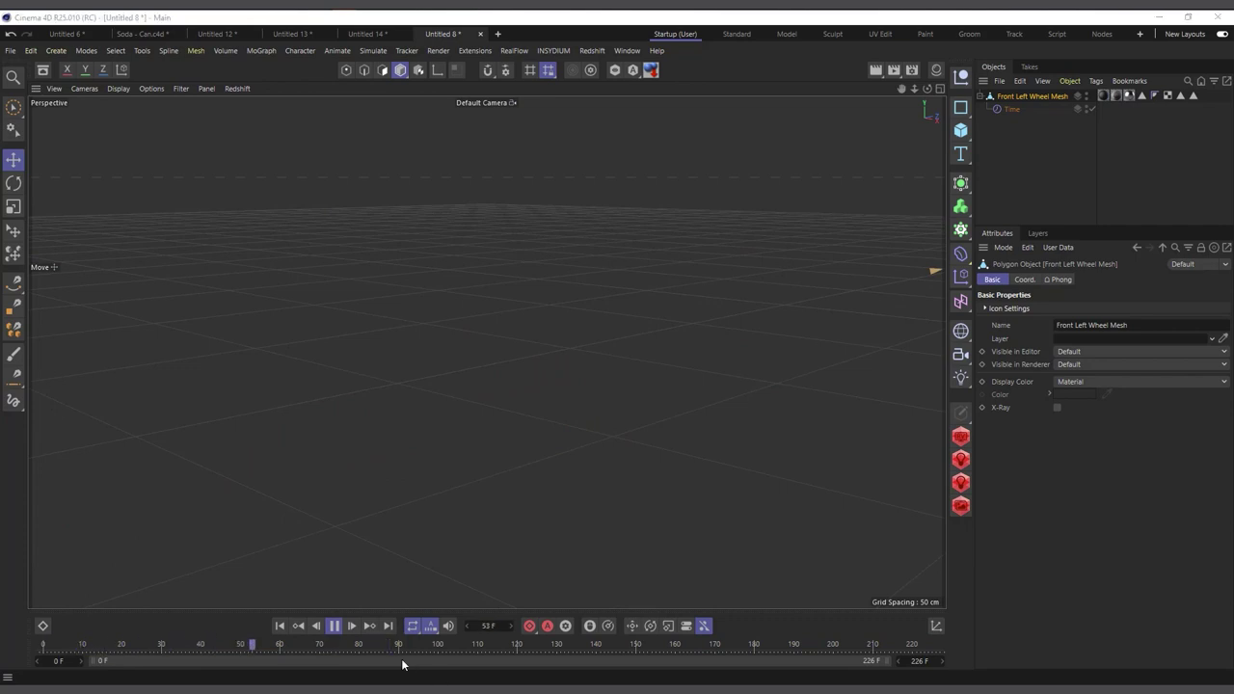
Create a new scene and add a Sphere primitive to it
{"action": "left_click", "coordinate": [497, 34]}
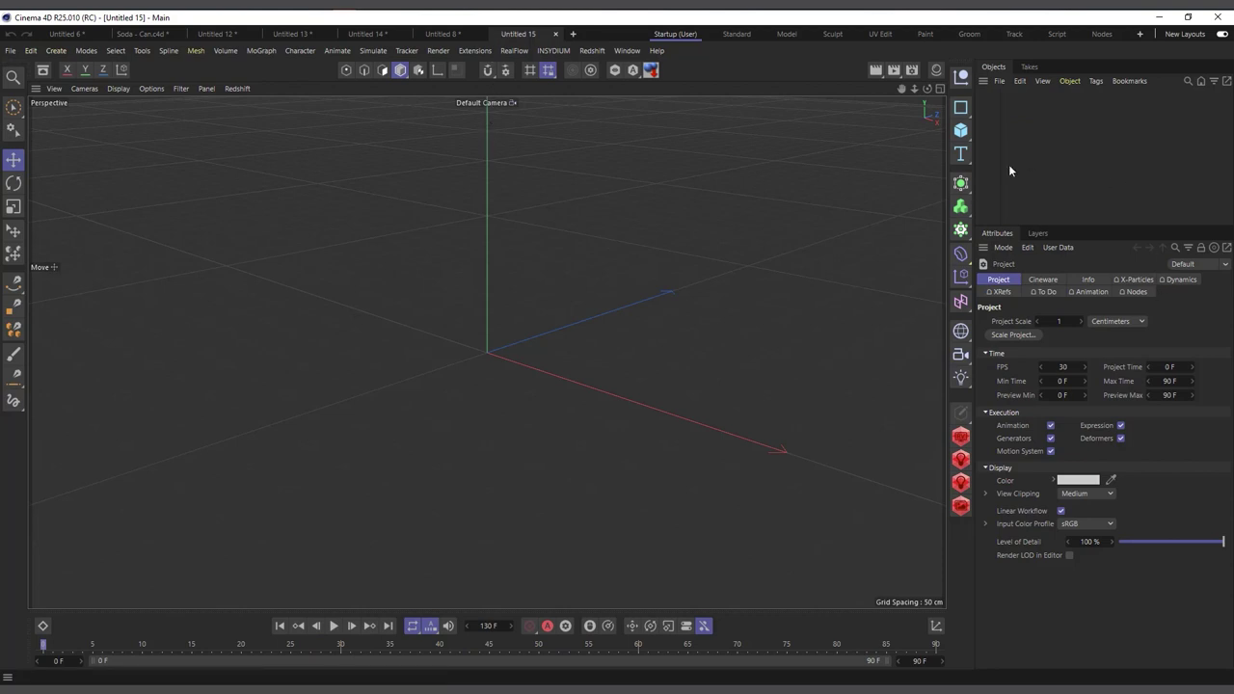
{"action": "left_click", "coordinate": [960, 130]}
{"action": "left_click", "coordinate": [1082, 197]}
{"action": "scroll", "coordinate": [436, 202], "scroll_direction": "down", "scroll_amount": 4}
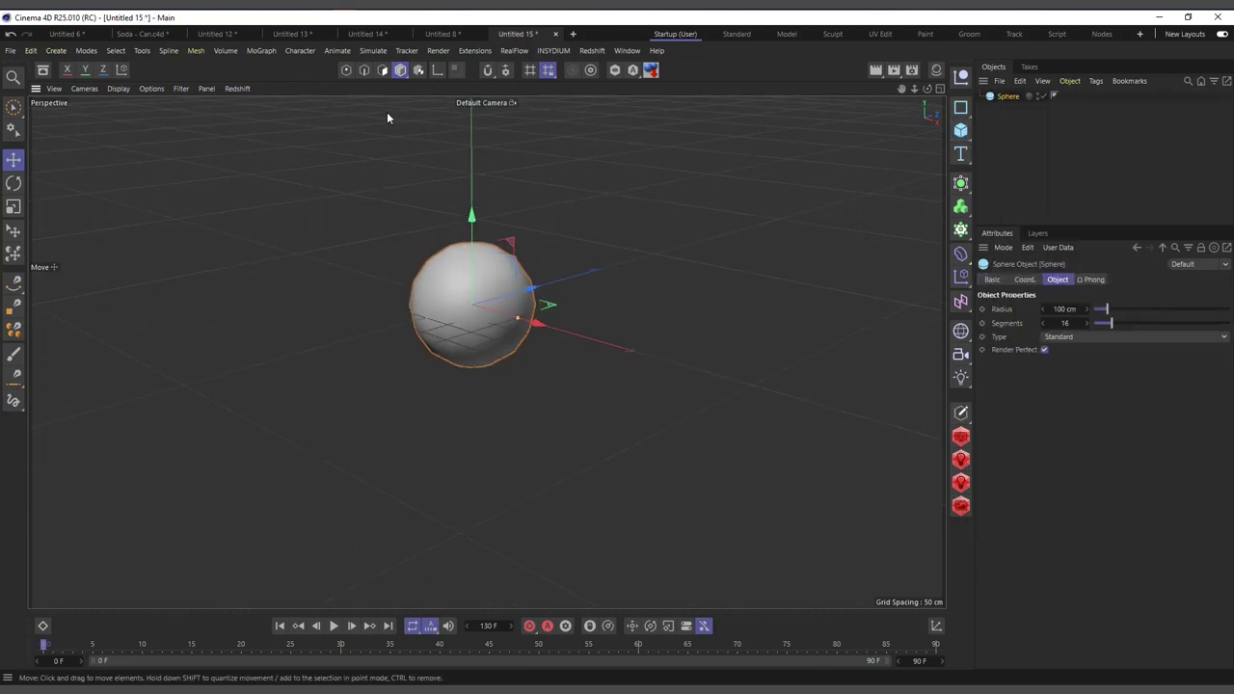
Add a Random effector as a child of the Sphere and set its Deformation to Object
{"action": "left_click", "coordinate": [263, 51]}
{"action": "mouse_move", "coordinate": [279, 71]}
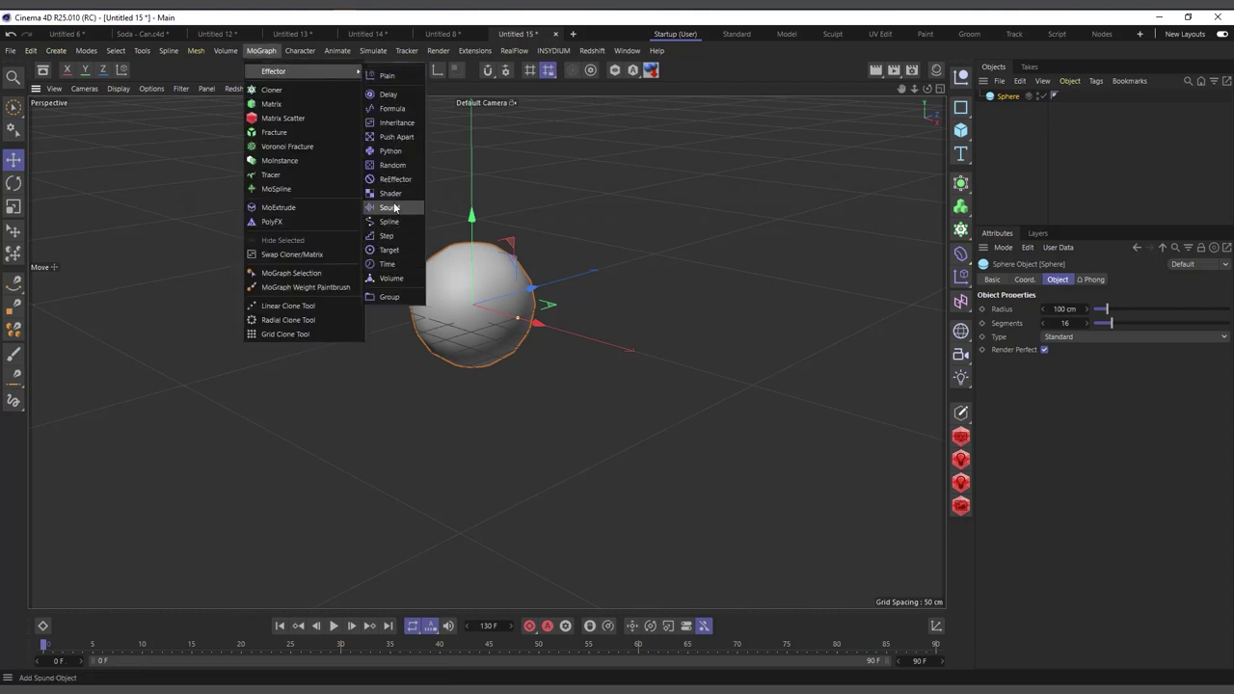
{"action": "left_click", "coordinate": [392, 165]}
{"action": "left_click_drag", "start_coordinate": [1008, 97], "coordinate": [1010, 114]}
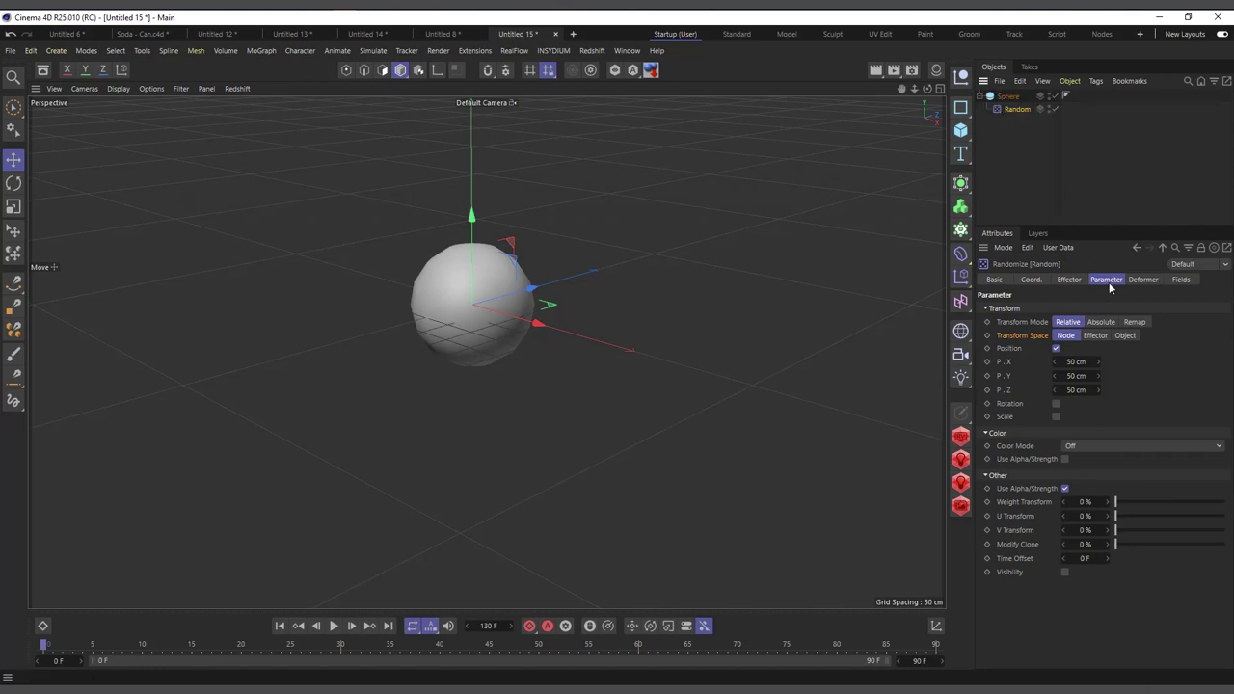
{"action": "left_click", "coordinate": [1143, 279]}
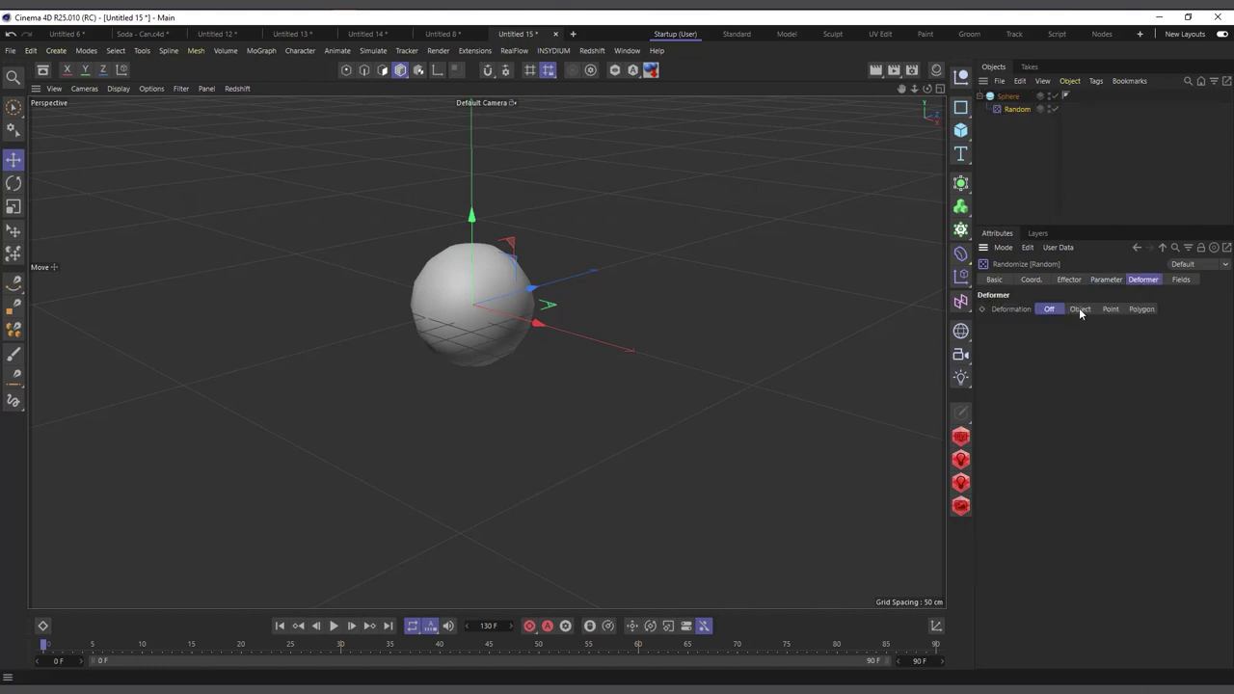
{"action": "left_click", "coordinate": [1079, 309]}
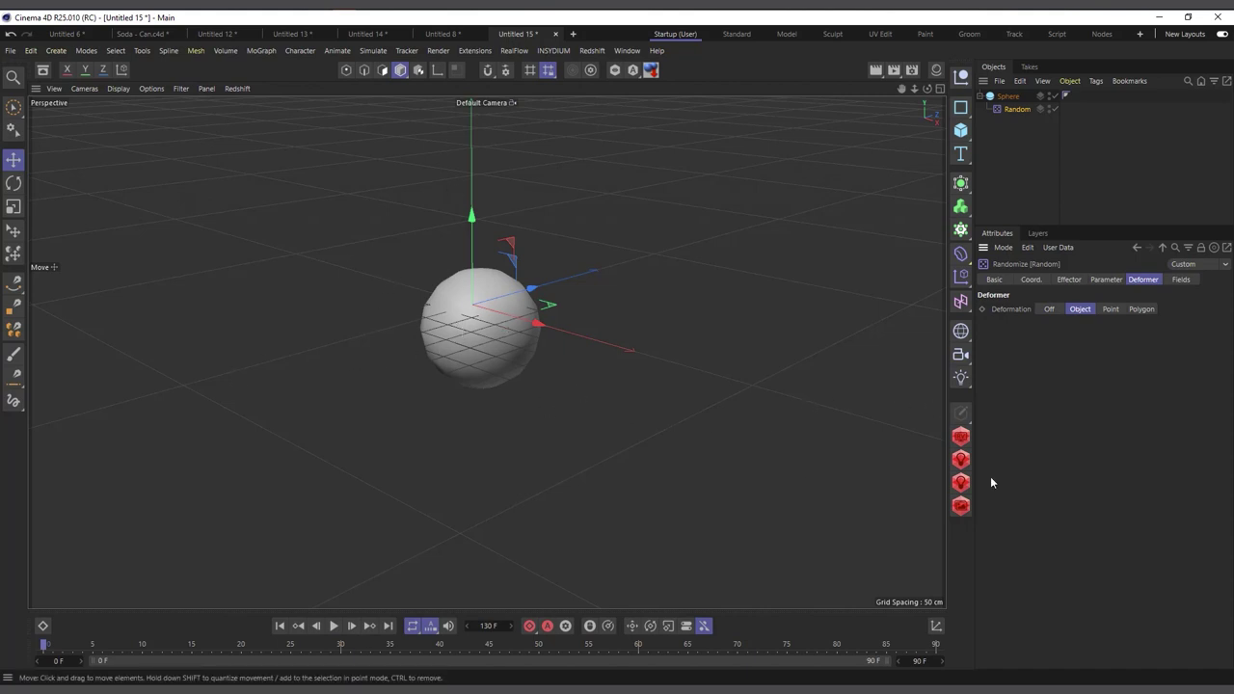
Review the Random effector's mode settings, play the scene to check for sphere motion, and return to the first frame
{"action": "left_click", "coordinate": [1070, 280]}
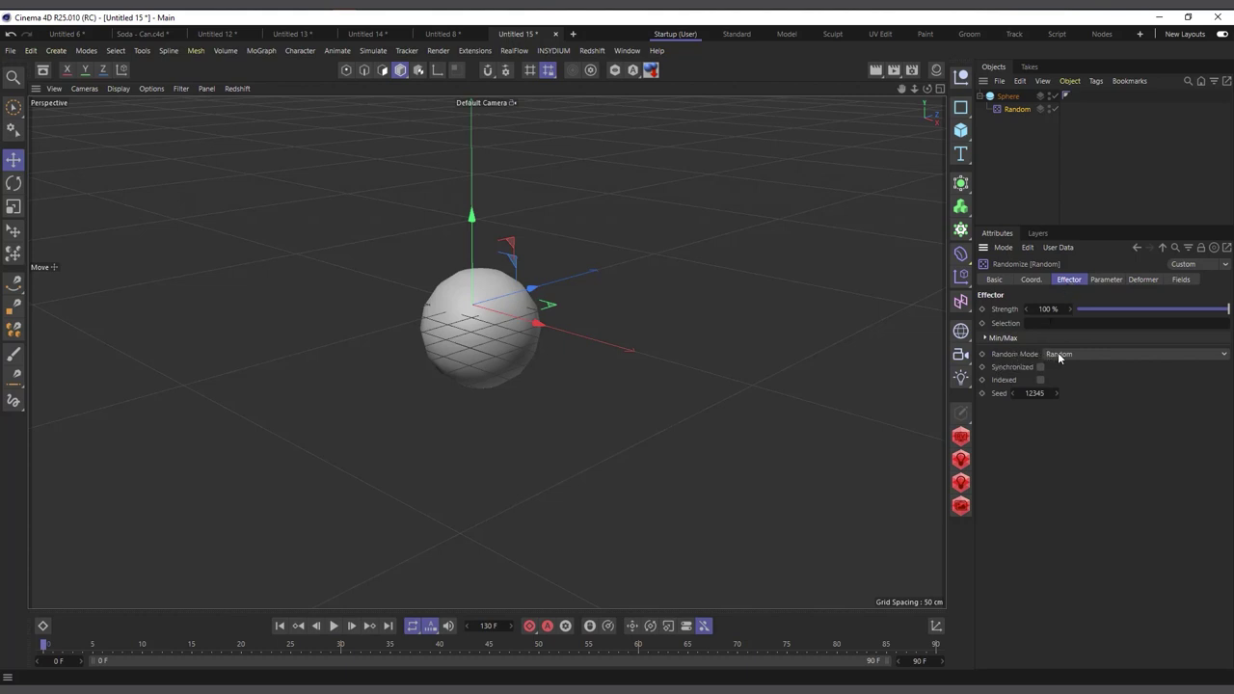
{"action": "left_click", "coordinate": [335, 626]}
{"action": "left_click", "coordinate": [335, 626]}
{"action": "left_click", "coordinate": [280, 626]}
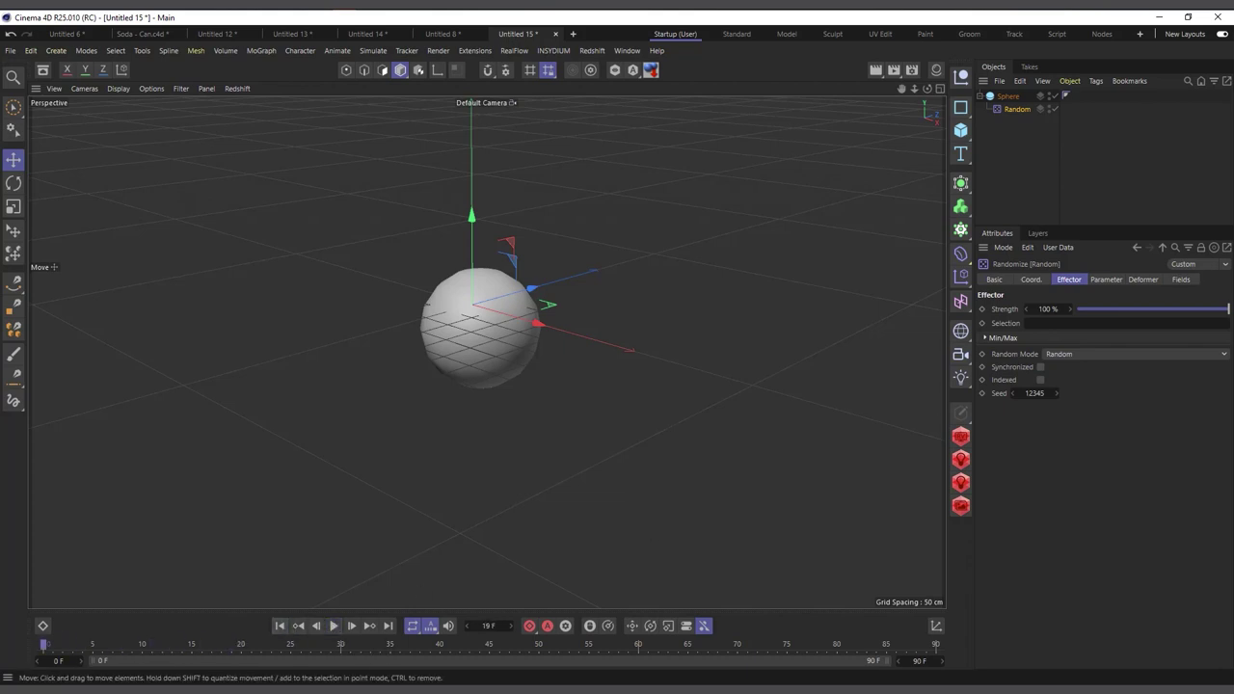
Change the Random effector's Random Mode to Noise and preview the sphere's movement
{"action": "left_click", "coordinate": [1065, 355]}
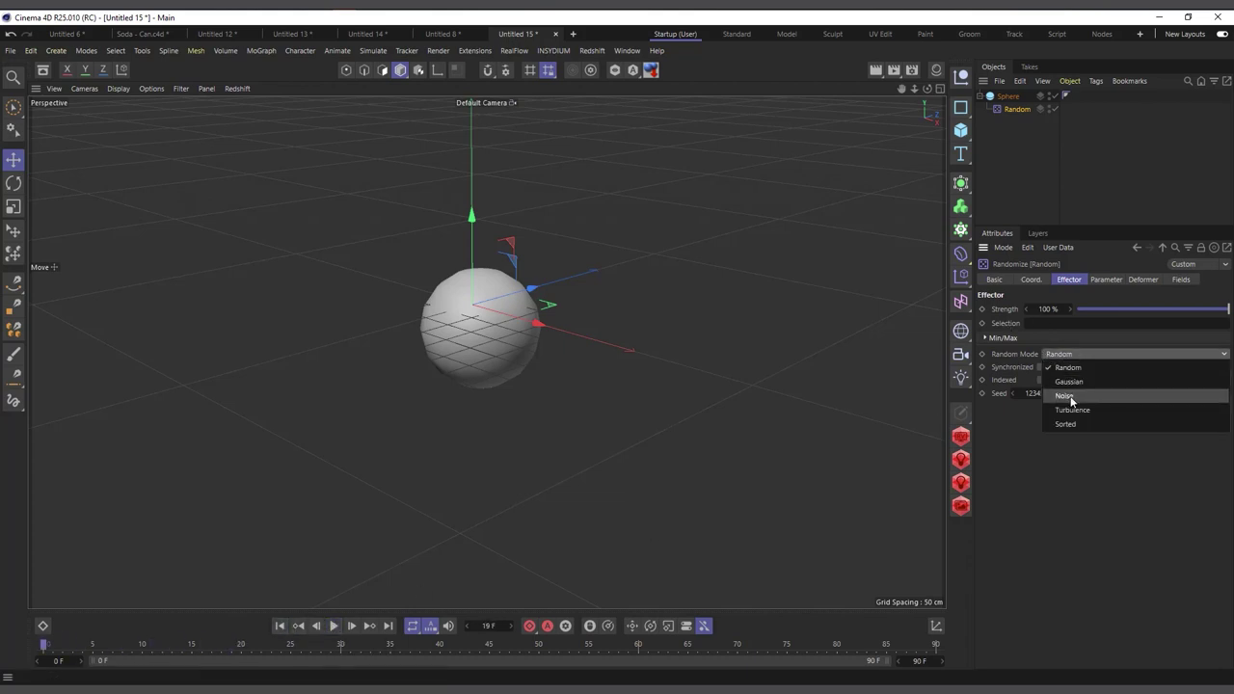
{"action": "left_click", "coordinate": [1070, 398]}
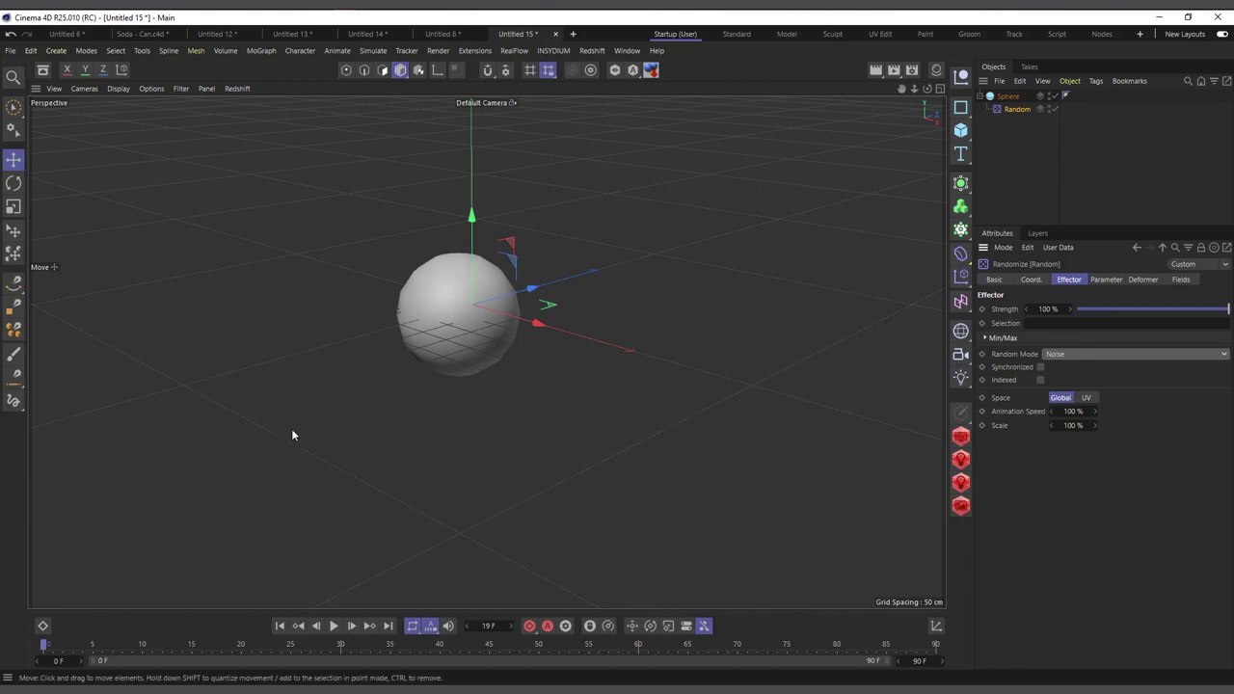
{"action": "left_click", "coordinate": [334, 626]}
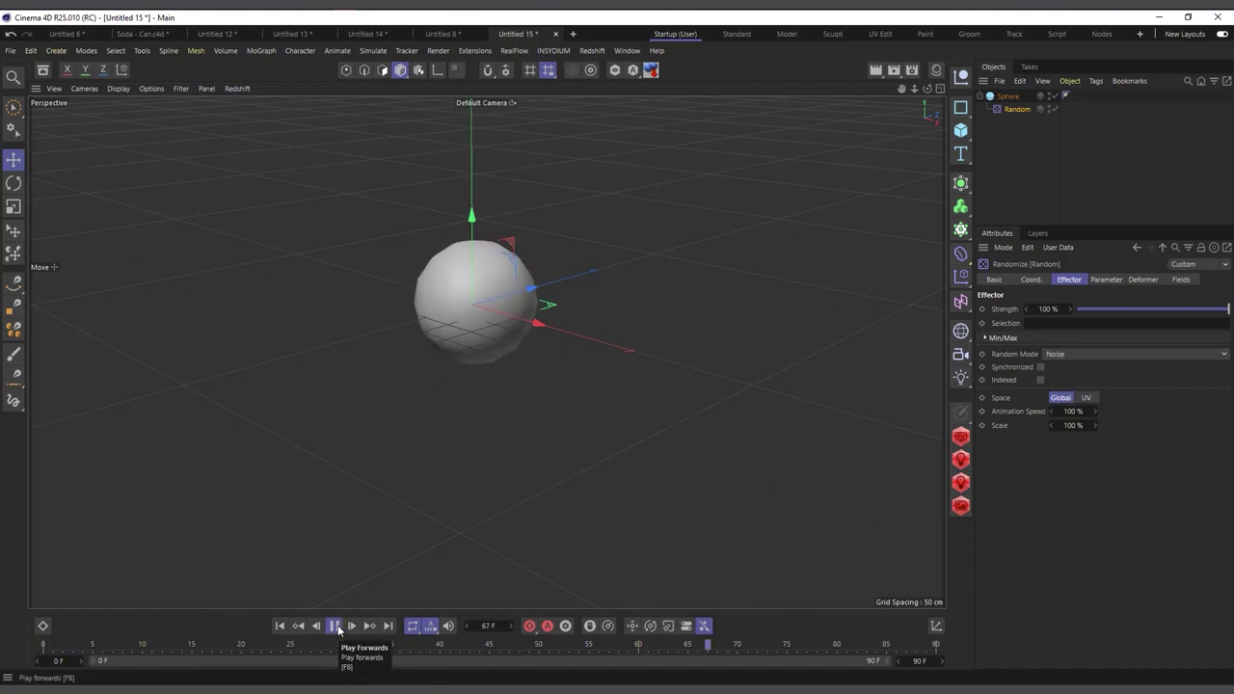
{"action": "left_click", "coordinate": [334, 626]}
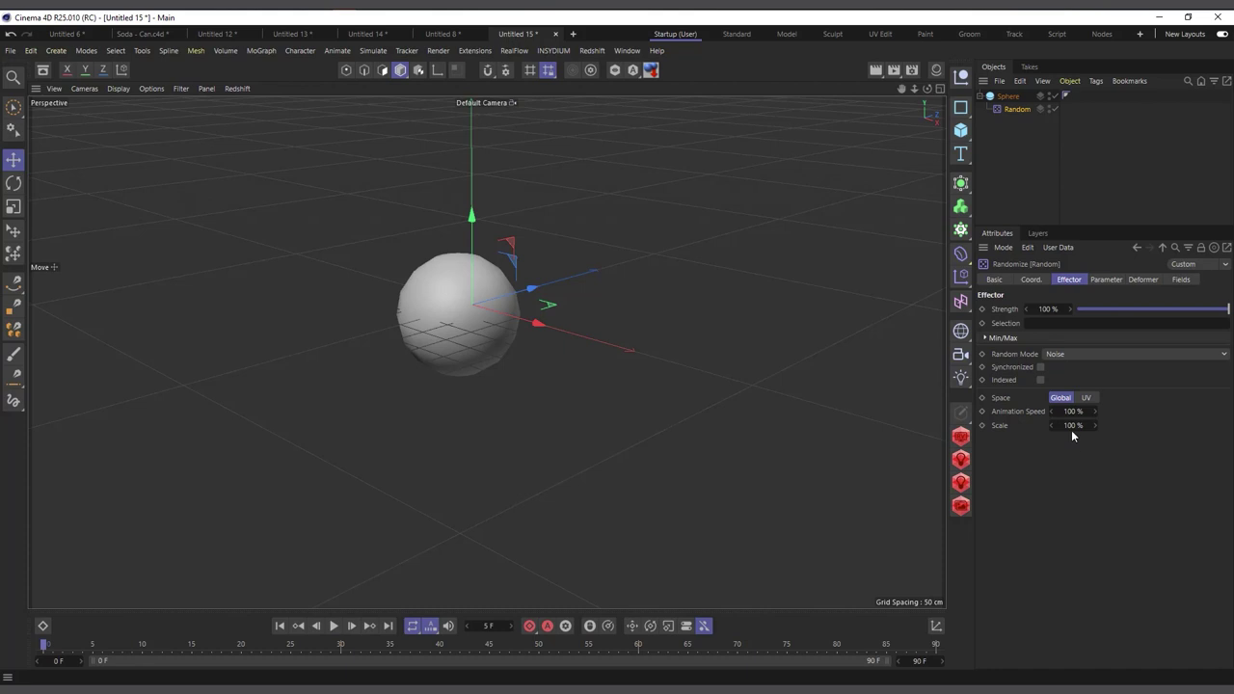
Set the Random effector's position range to 732 cm in X, 367 cm in Y and 480 cm in Z, and preview the motion
{"action": "left_click", "coordinate": [1107, 280]}
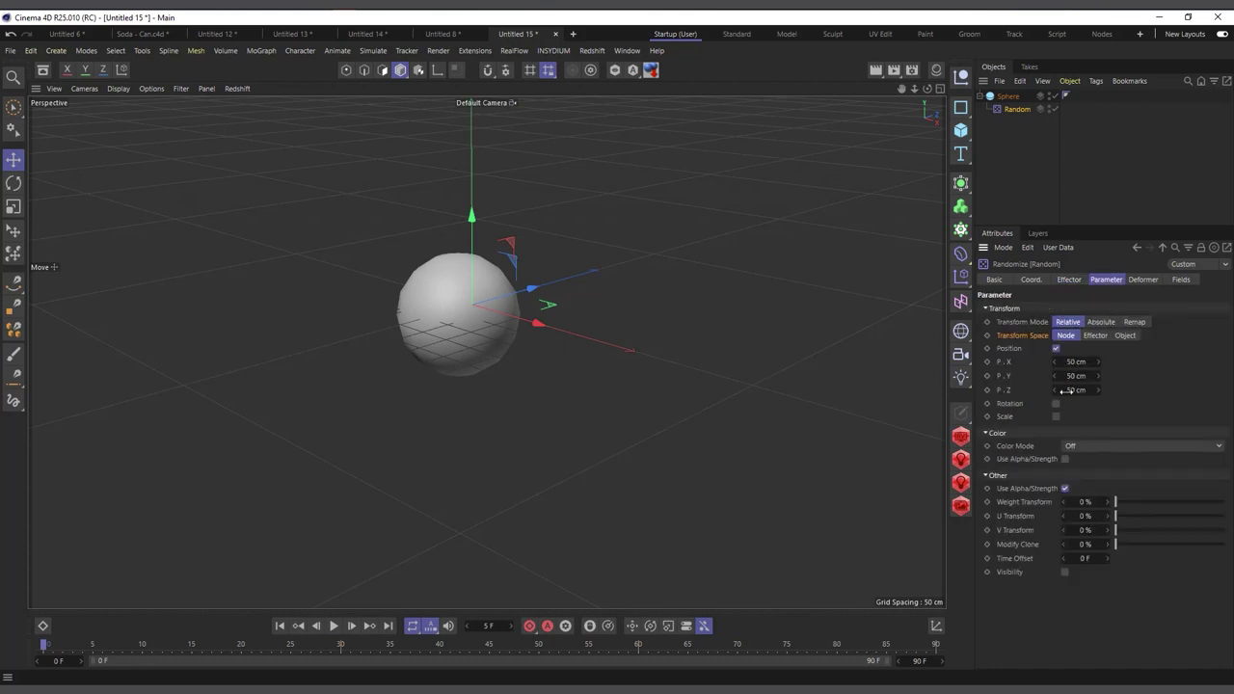
{"action": "left_click_drag", "start_coordinate": [1076, 362], "coordinate": [1157, 362]}
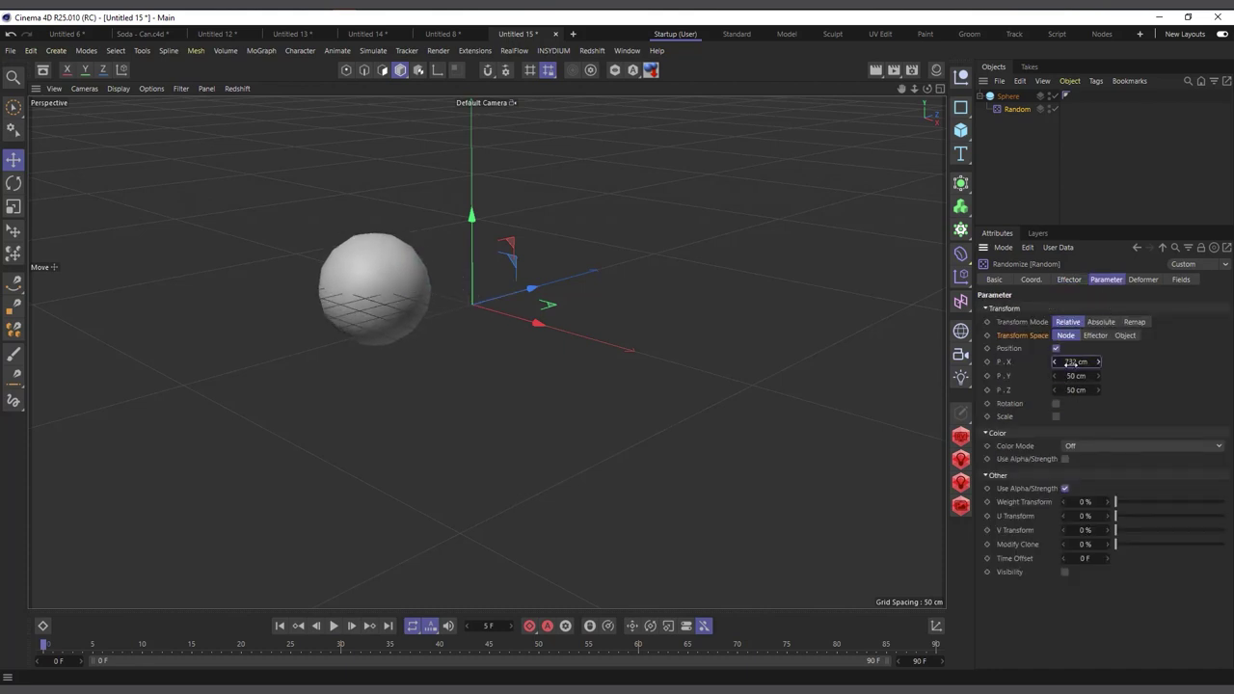
{"action": "left_click_drag", "start_coordinate": [1076, 376], "coordinate": [1124, 390]}
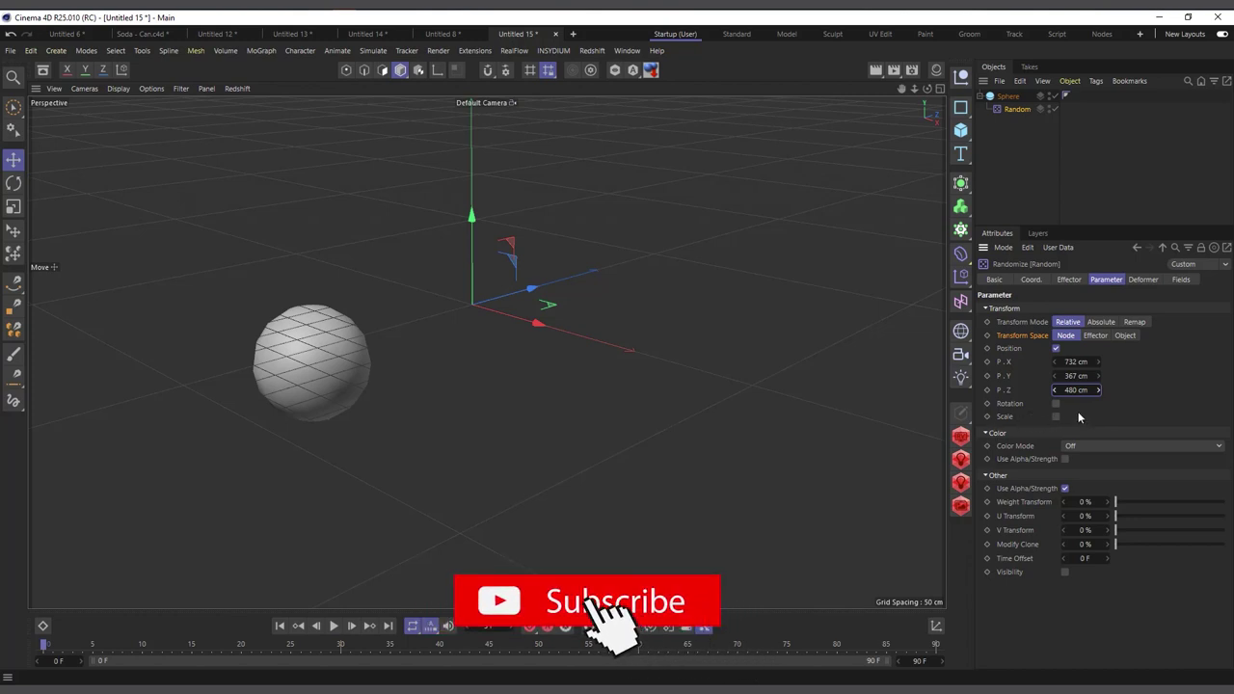
{"action": "left_click", "coordinate": [1077, 281]}
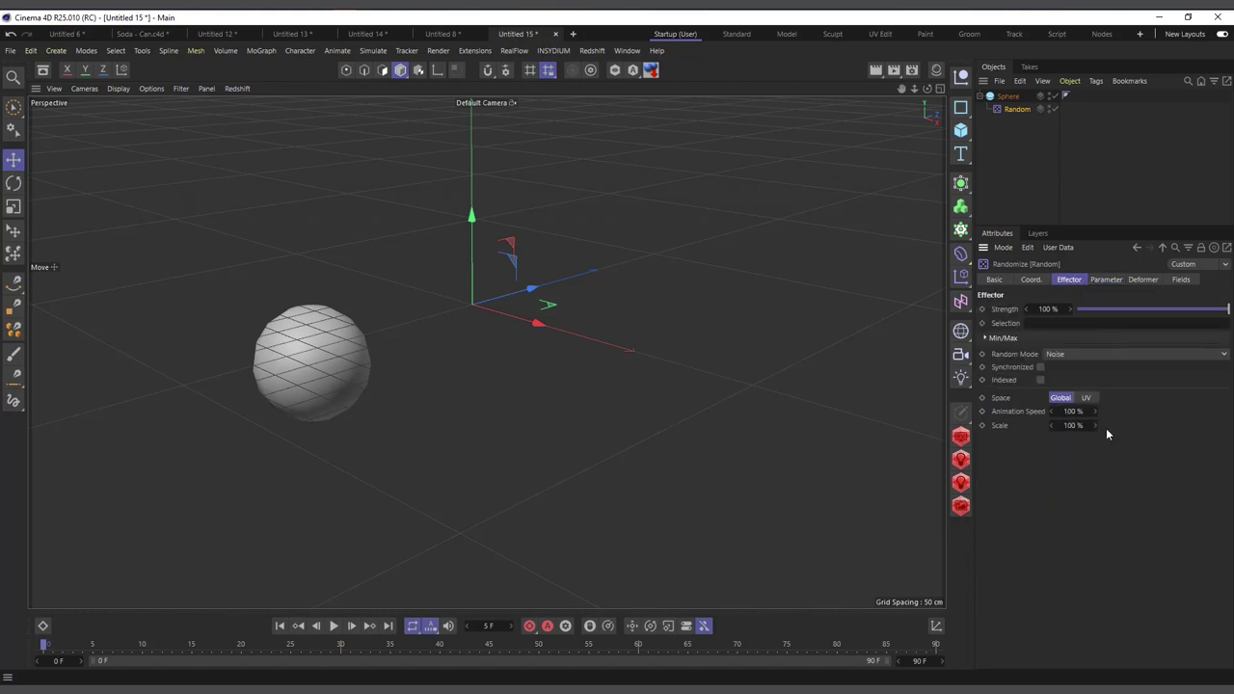
{"action": "left_click", "coordinate": [334, 627]}
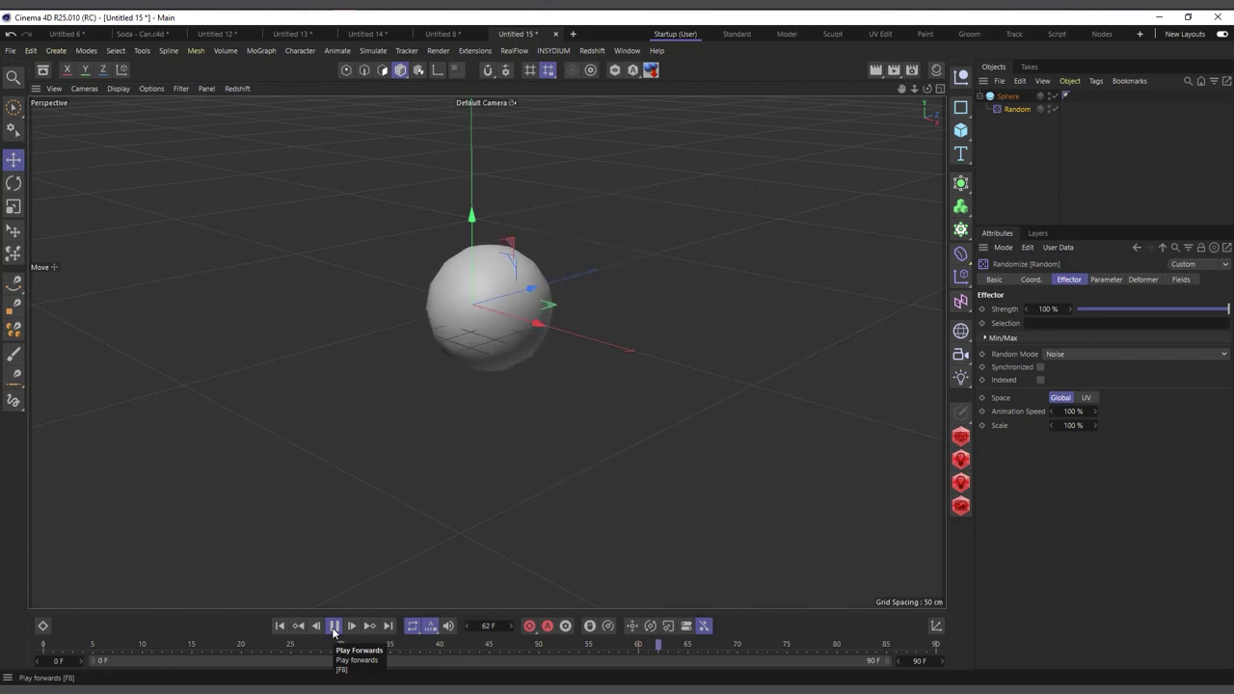
{"action": "left_click", "coordinate": [333, 627]}
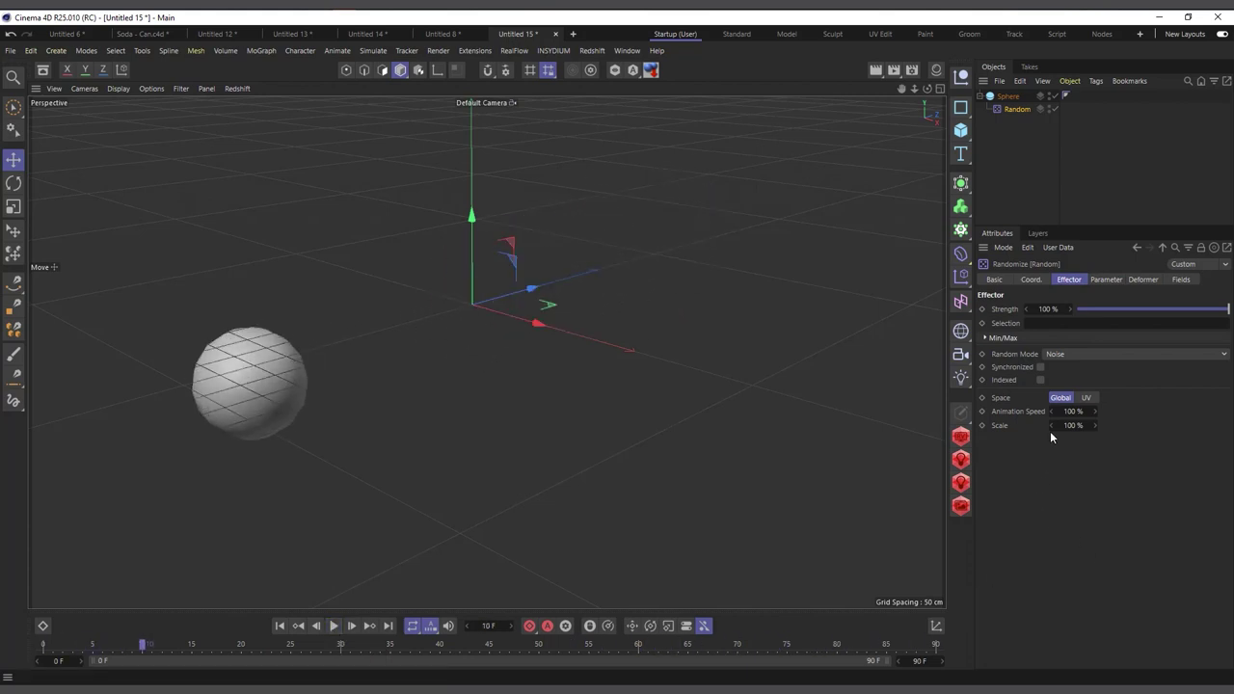
Set the Random effector's noise Animation Speed to 40% and preview the slower sphere motion
{"action": "double_click", "coordinate": [1073, 414]}
{"action": "type", "text": "40"}
{"action": "key", "text": "Return"}
{"action": "left_click", "coordinate": [335, 626]}
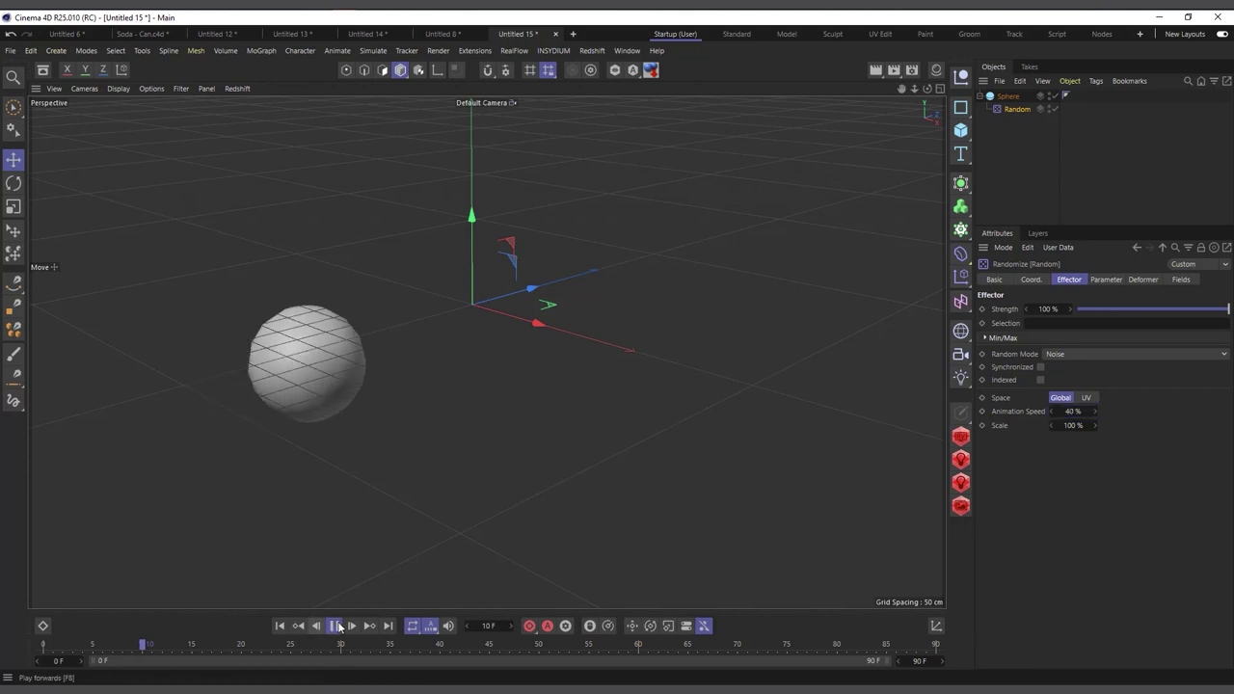
{"action": "left_click", "coordinate": [335, 626]}
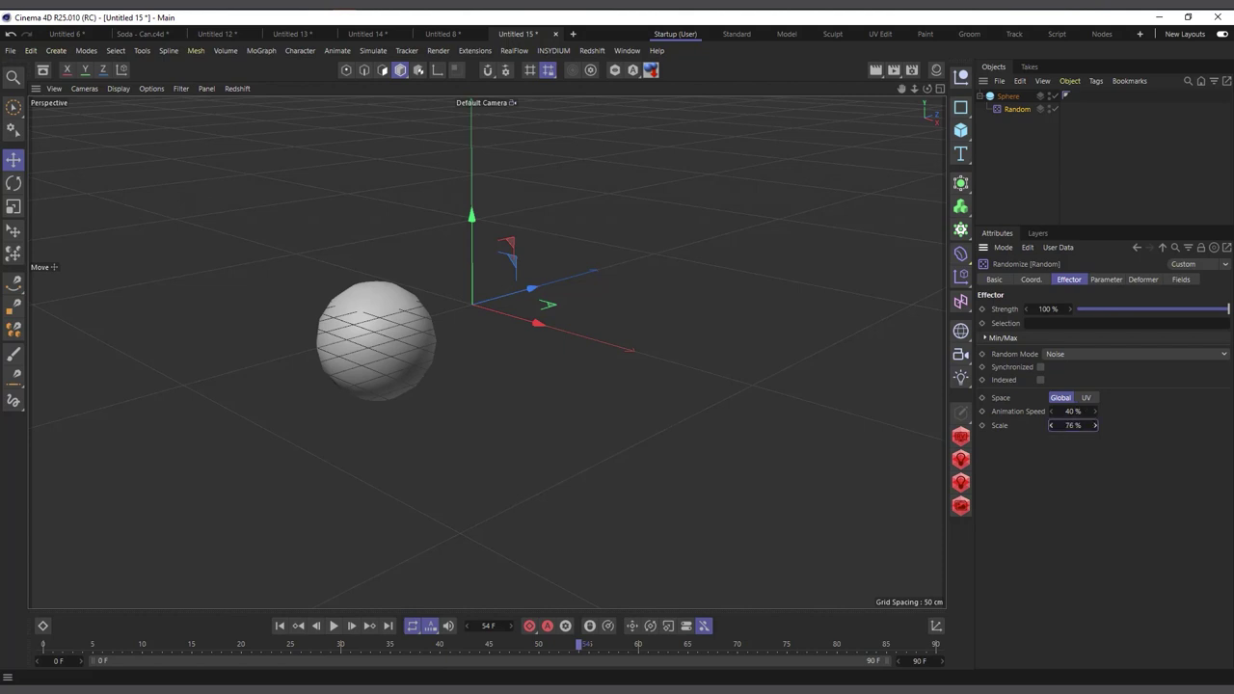
Preview the motion with the noise Scale at 13%, then raise the Scale to 1339% and replay from the first frame
{"action": "left_click", "coordinate": [334, 626]}
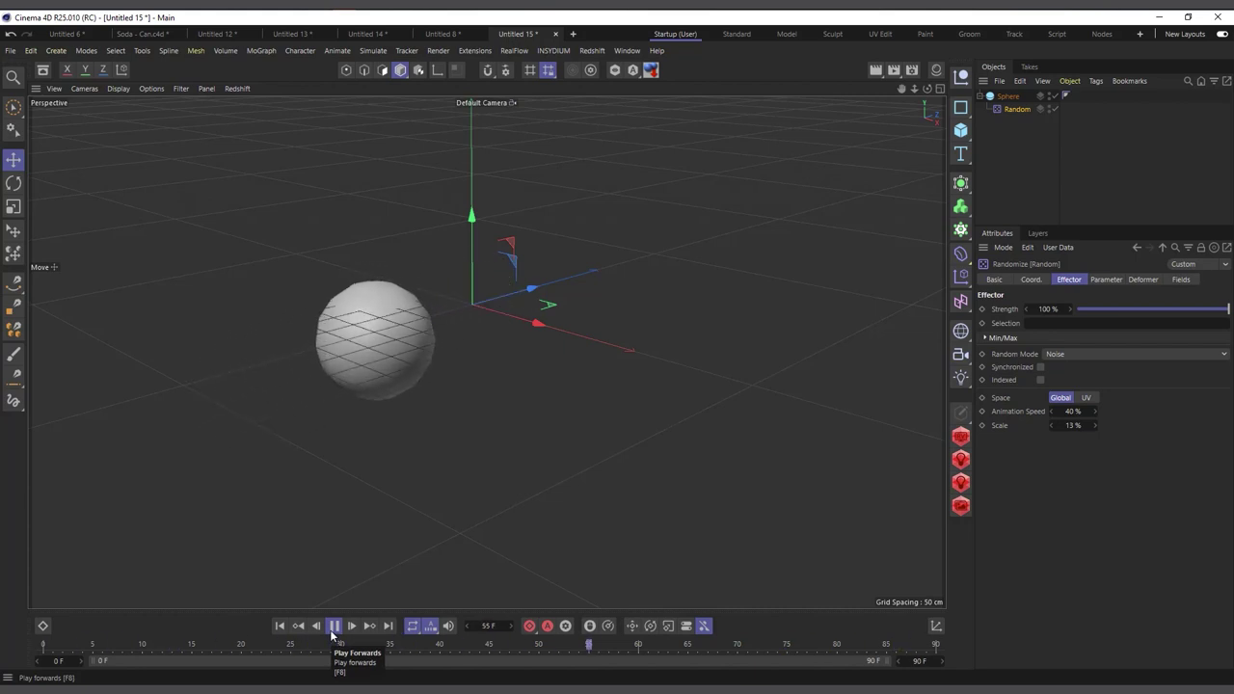
{"action": "left_click", "coordinate": [335, 626]}
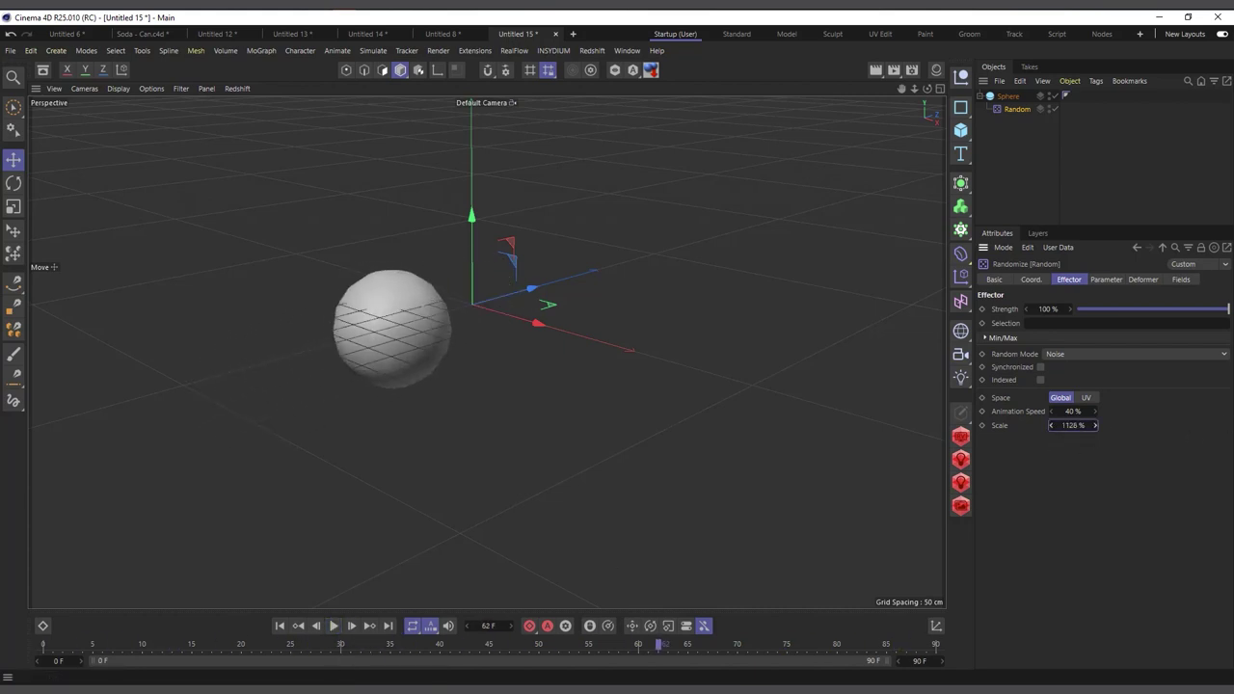
{"action": "left_click_drag", "start_coordinate": [1074, 425], "coordinate": [1080, 426]}
{"action": "left_click", "coordinate": [279, 626]}
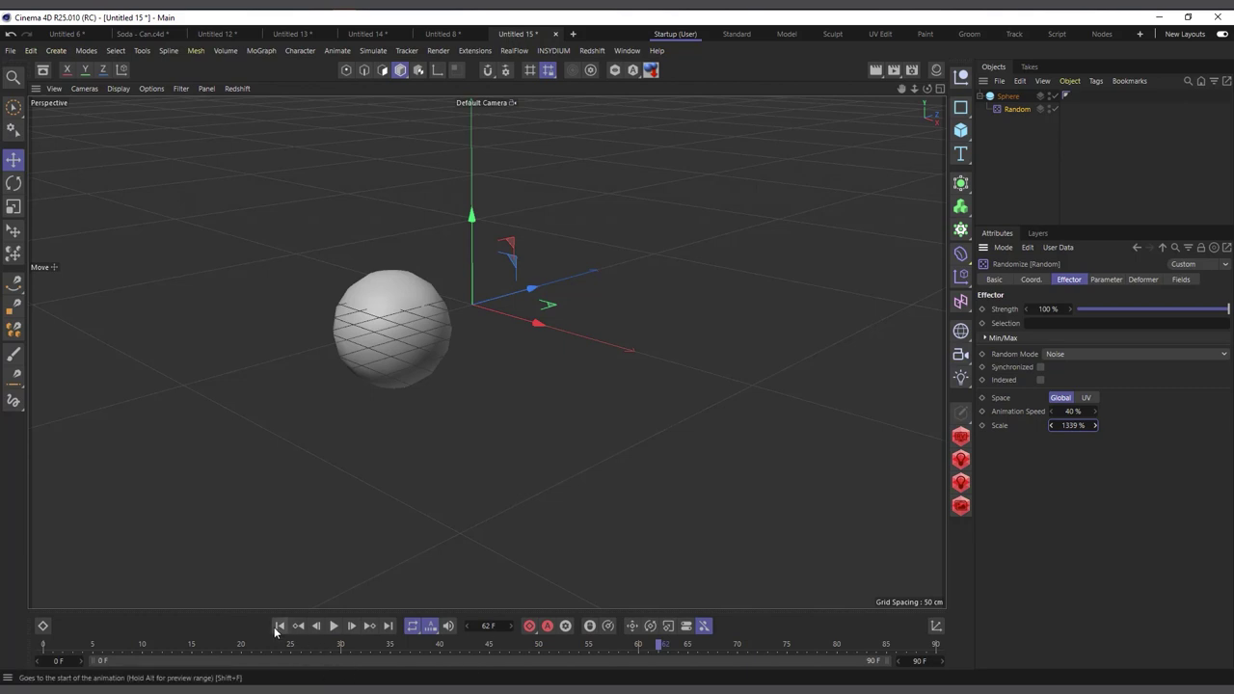
{"action": "left_click", "coordinate": [334, 626]}
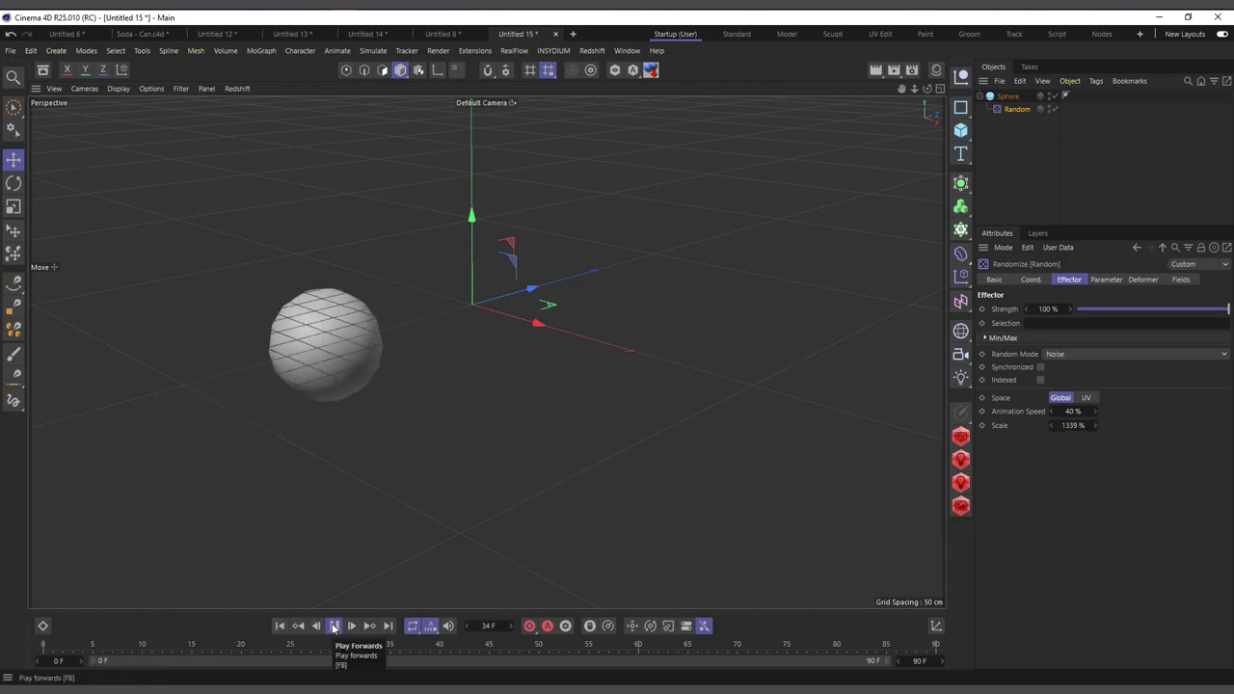
{"action": "left_click", "coordinate": [333, 626]}
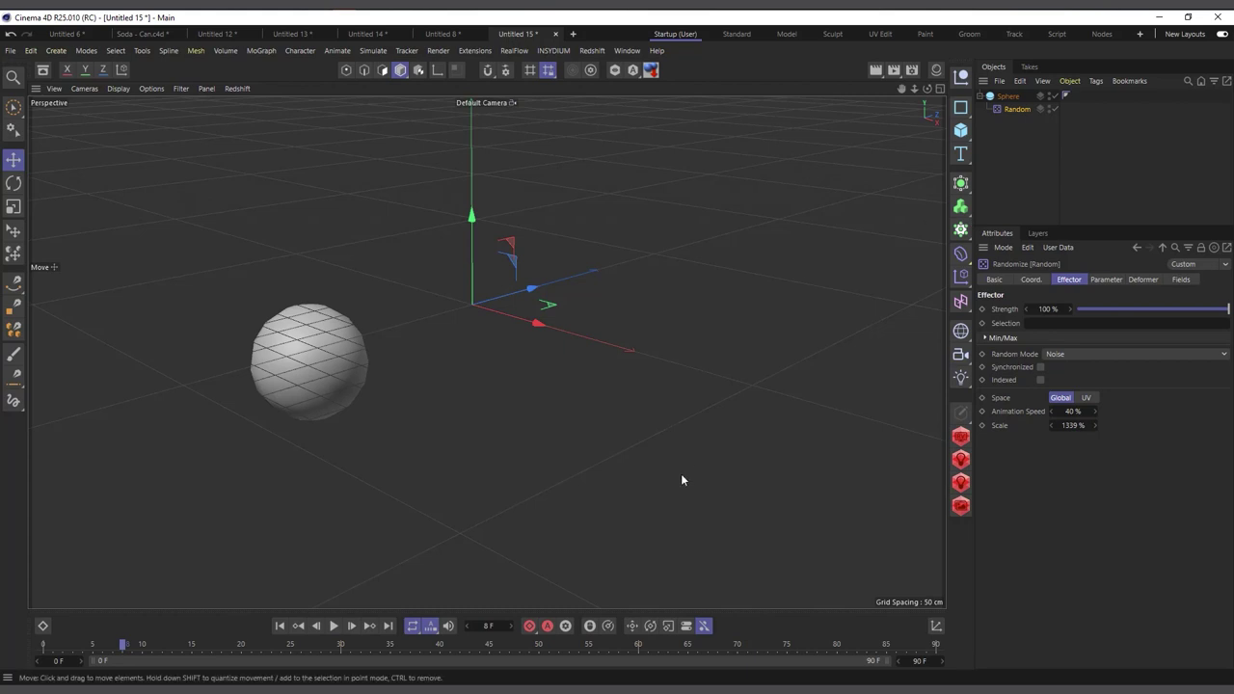
Replay the sphere's noise motion, return to the first frame and delete the Random effector
{"action": "scroll", "coordinate": [506, 321], "scroll_direction": "down", "scroll_amount": 3}
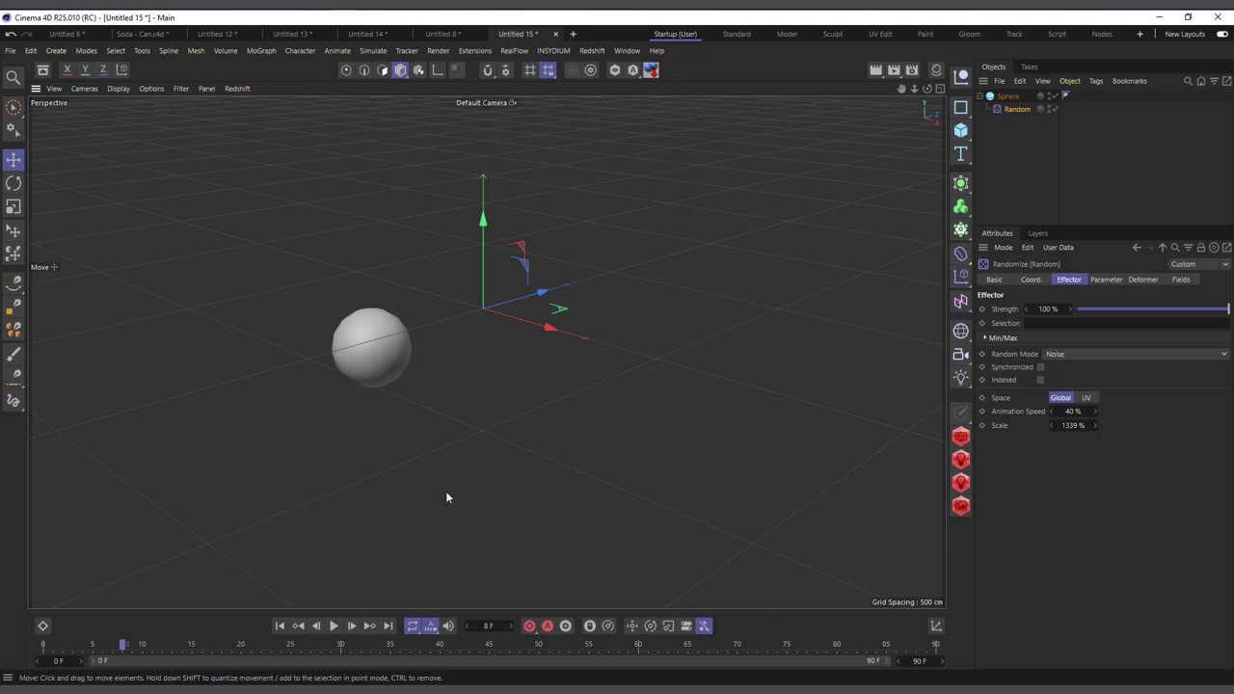
{"action": "left_click", "coordinate": [334, 626]}
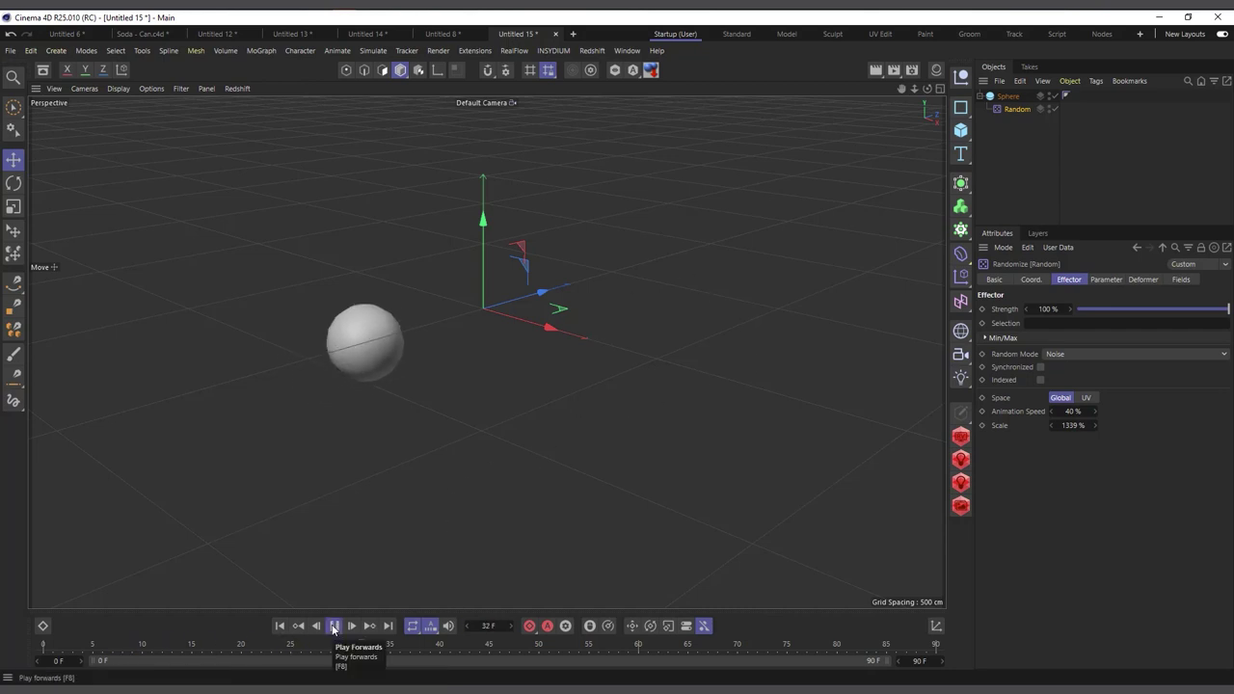
{"action": "left_click", "coordinate": [334, 626]}
{"action": "left_click", "coordinate": [295, 625]}
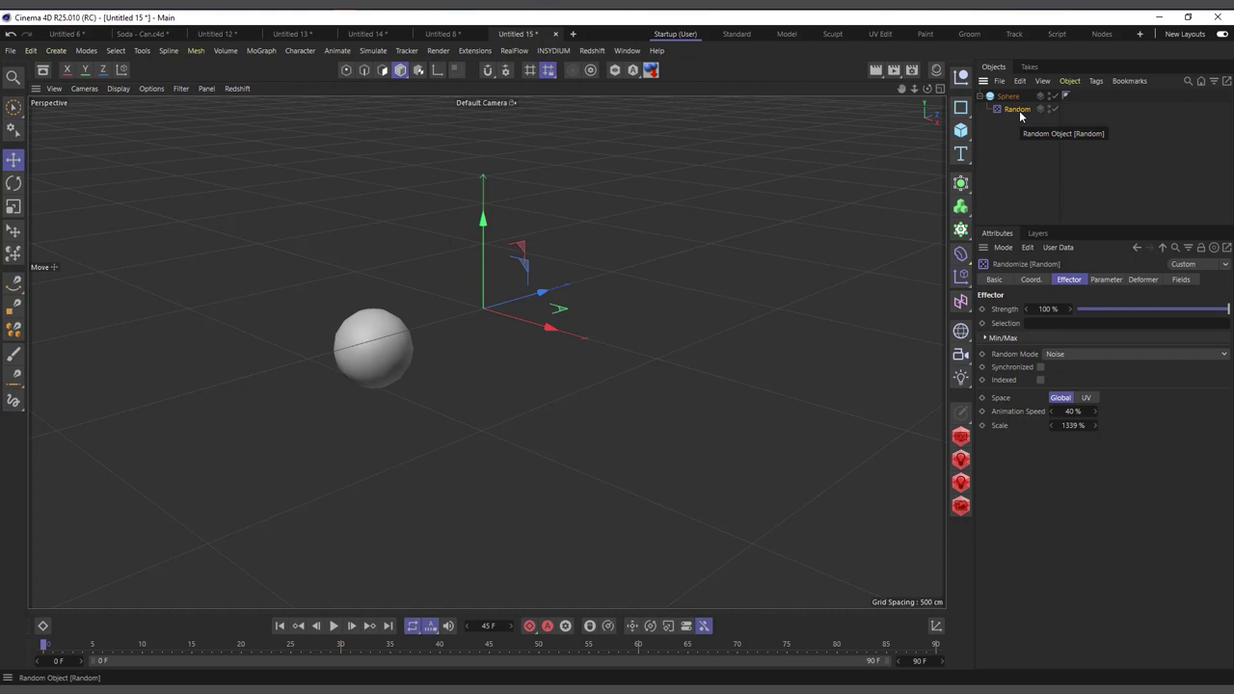
{"action": "key", "text": "Delete"}
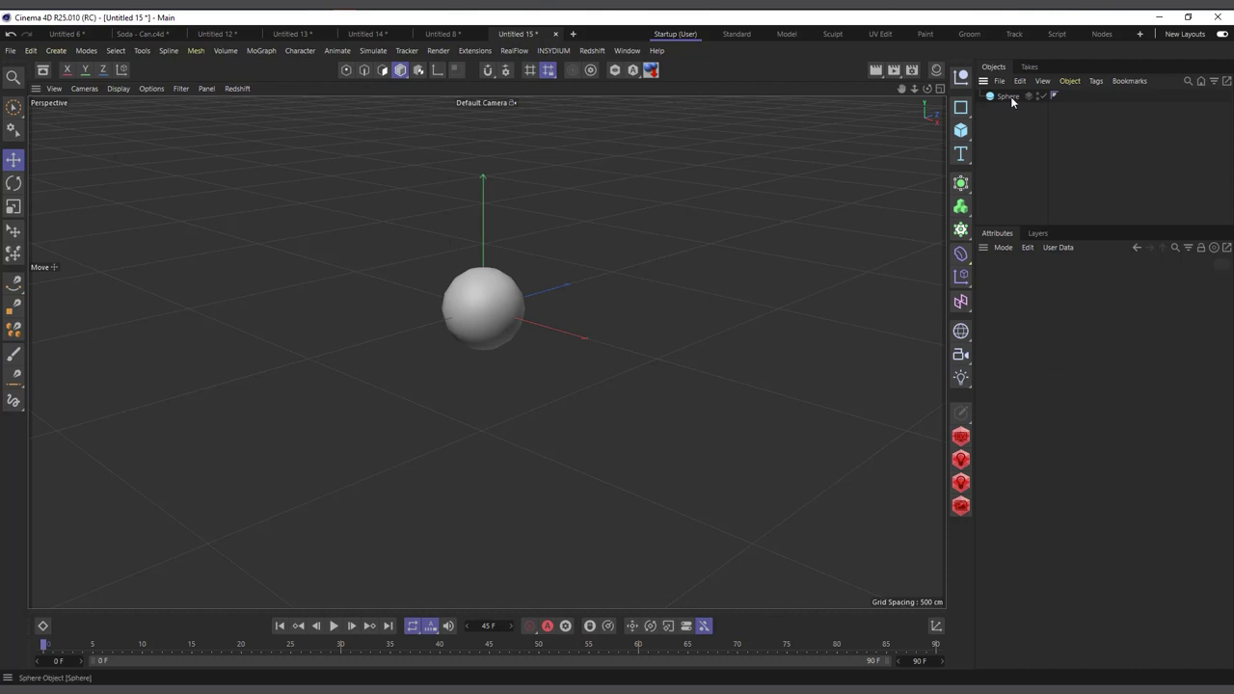
Add a Vibrate animation tag to the Sphere, play the scene with its default settings and return to the first frame
{"action": "scroll", "coordinate": [498, 266], "scroll_direction": "up", "scroll_amount": 2}
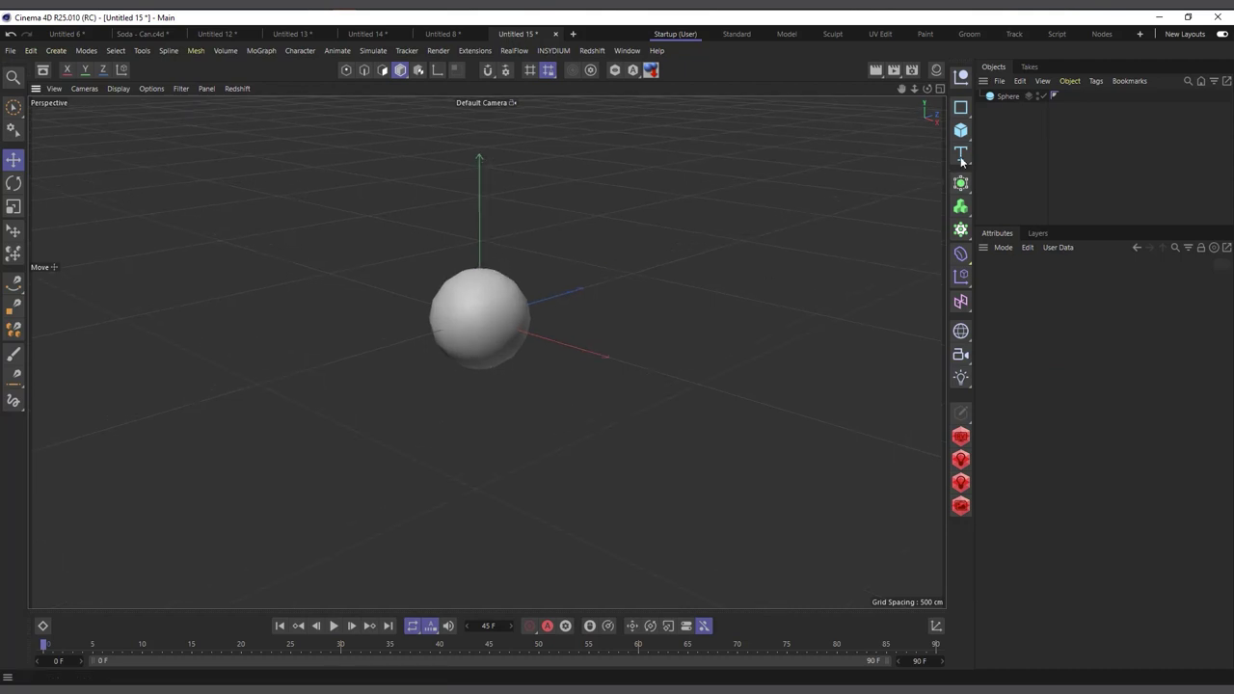
{"action": "right_click", "coordinate": [1017, 95]}
{"action": "mouse_move", "coordinate": [1038, 43]}
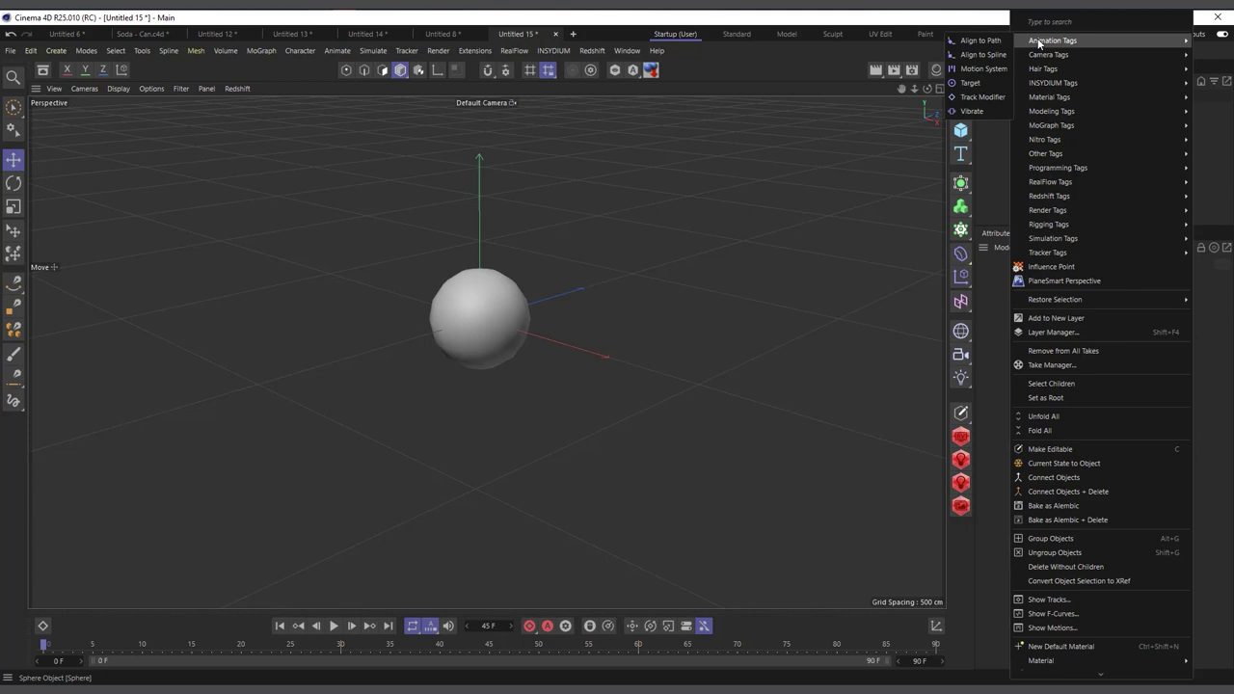
{"action": "left_click", "coordinate": [969, 112]}
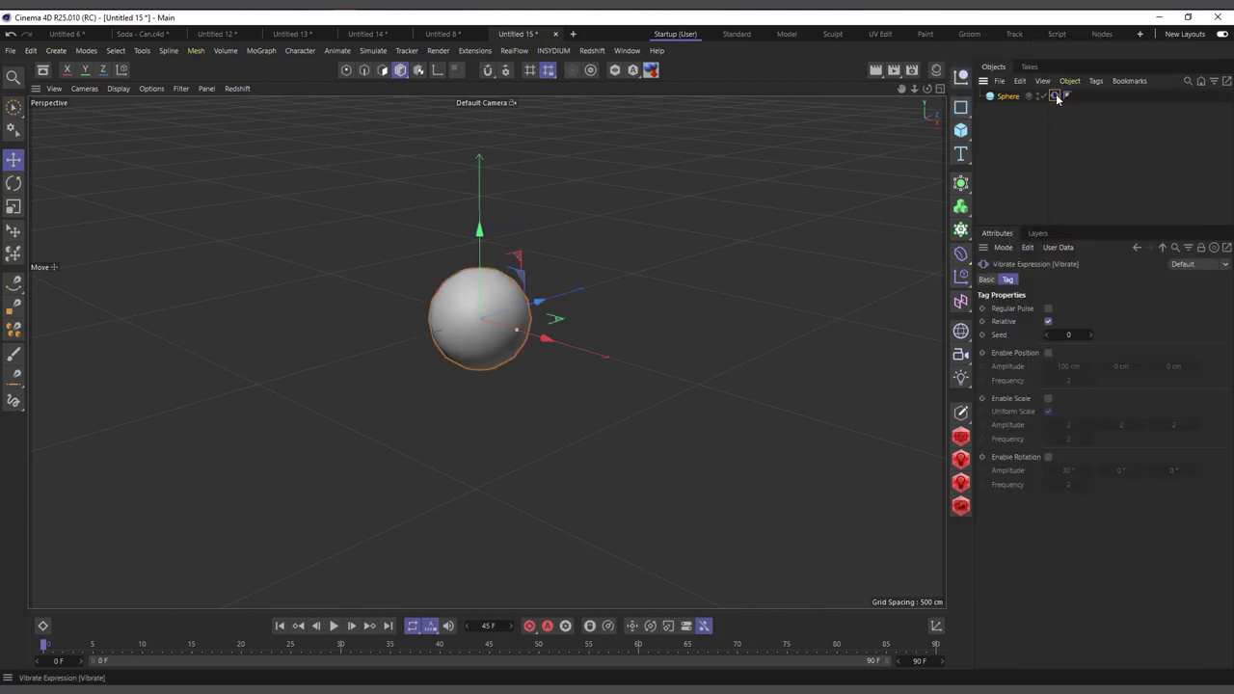
{"action": "left_click", "coordinate": [332, 626]}
{"action": "left_click", "coordinate": [333, 625]}
{"action": "left_click", "coordinate": [280, 627]}
Enable Position in the Vibrate tag and check its effect in playback and in the Sphere's coordinates
{"action": "left_click", "coordinate": [1049, 353]}
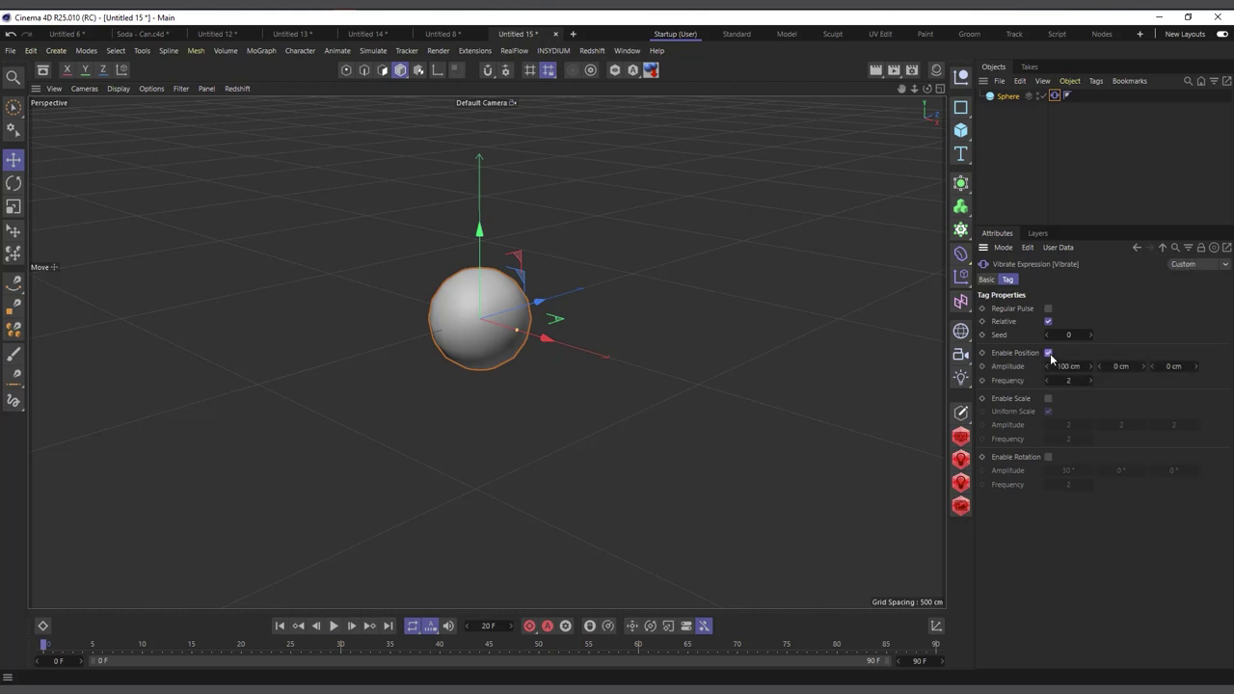
{"action": "left_click", "coordinate": [334, 627]}
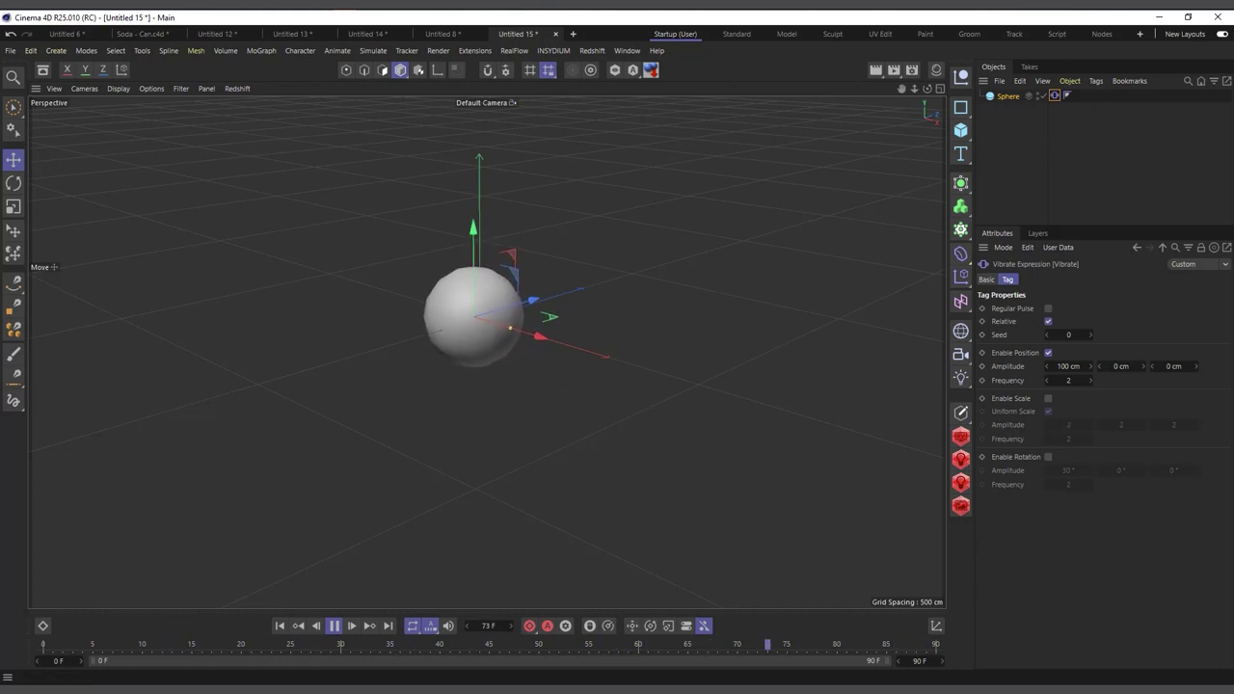
{"action": "left_click", "coordinate": [334, 626]}
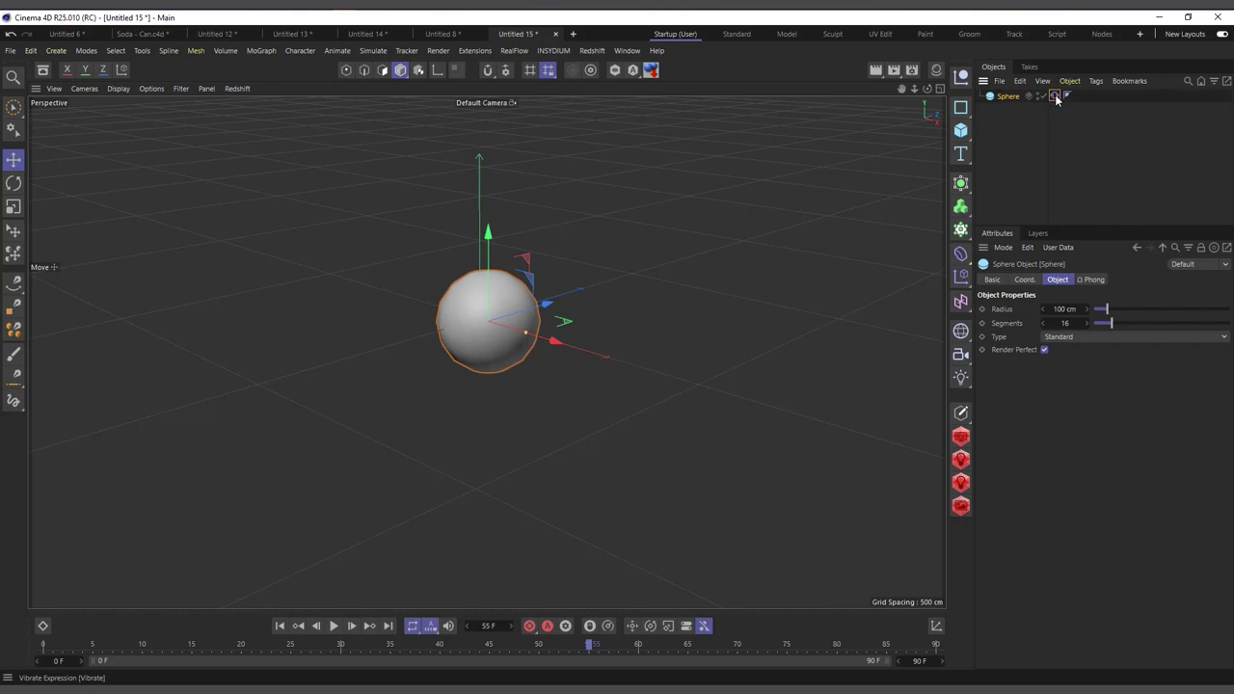
{"action": "left_click", "coordinate": [1006, 97]}
{"action": "left_click", "coordinate": [1024, 280]}
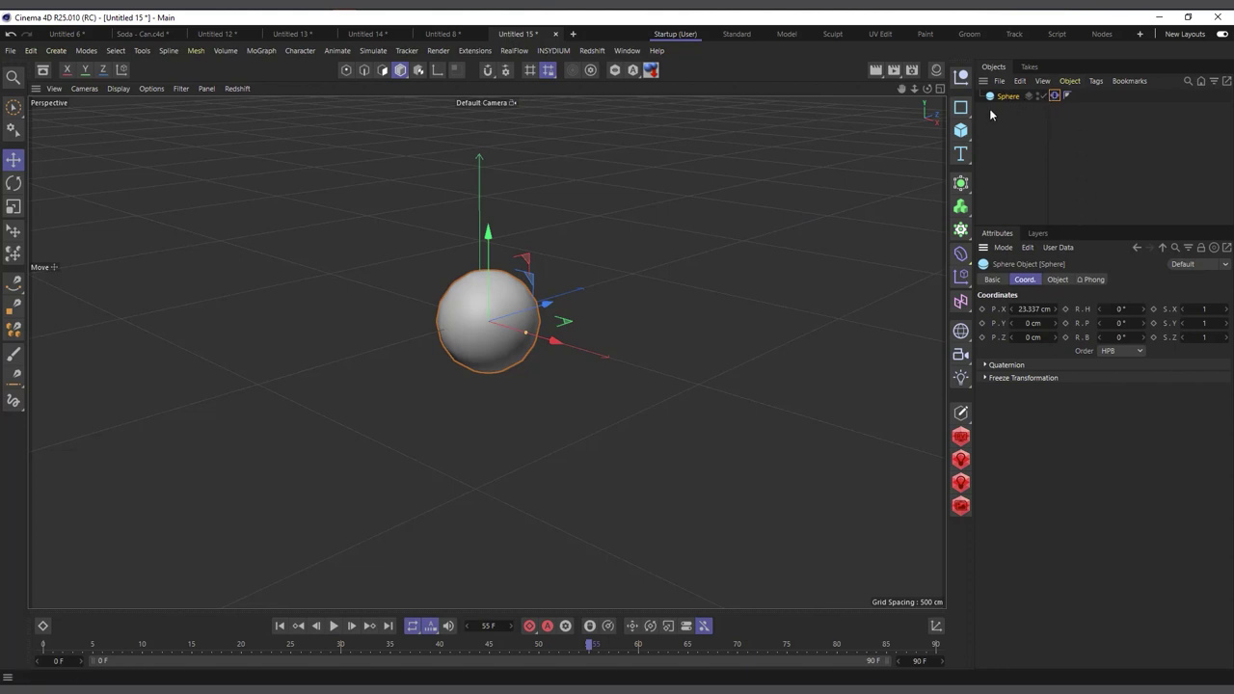
Add a Random effector as a child of the Sphere and set its Deformation to Object
{"action": "left_click", "coordinate": [962, 278]}
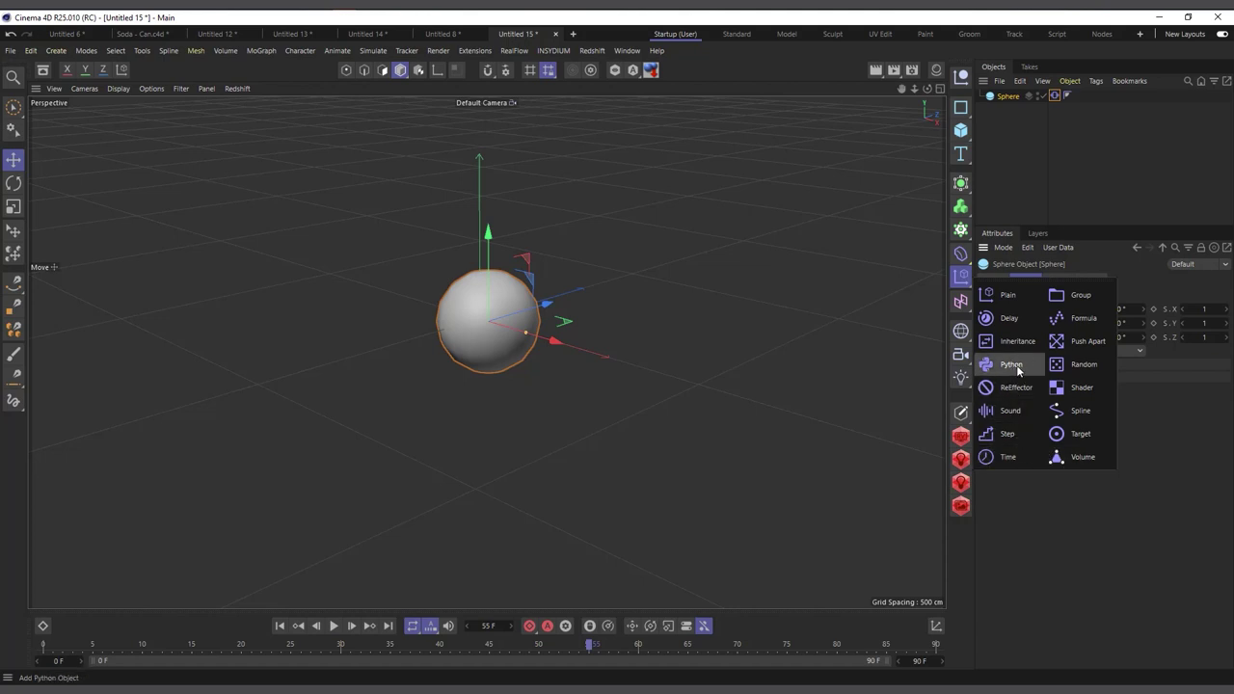
{"action": "left_click", "coordinate": [1085, 366]}
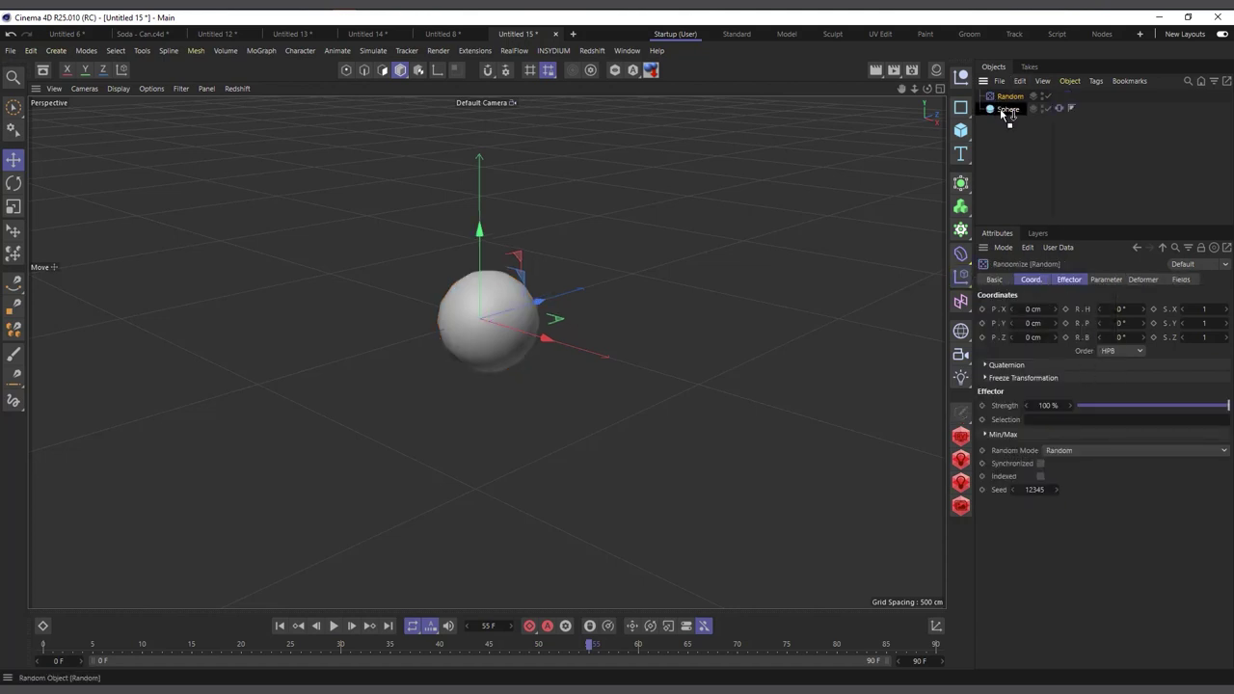
{"action": "left_click_drag", "start_coordinate": [1008, 112], "coordinate": [1007, 108]}
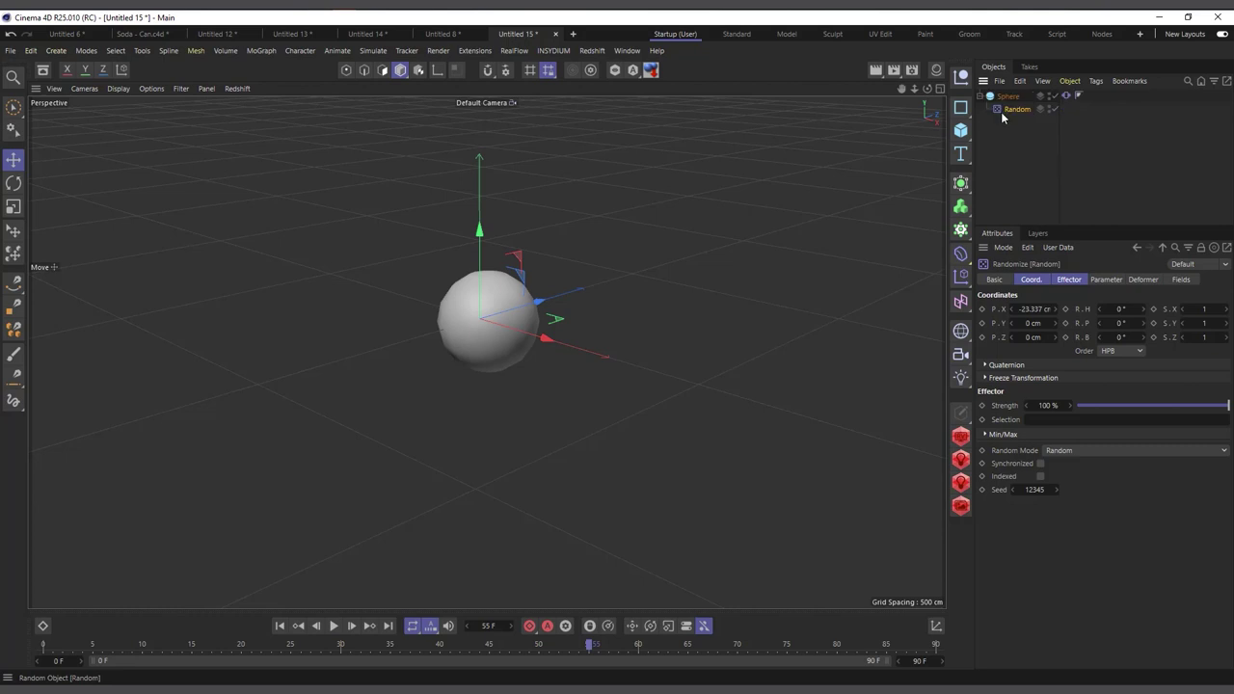
{"action": "left_click", "coordinate": [1106, 279]}
{"action": "left_click", "coordinate": [1140, 279]}
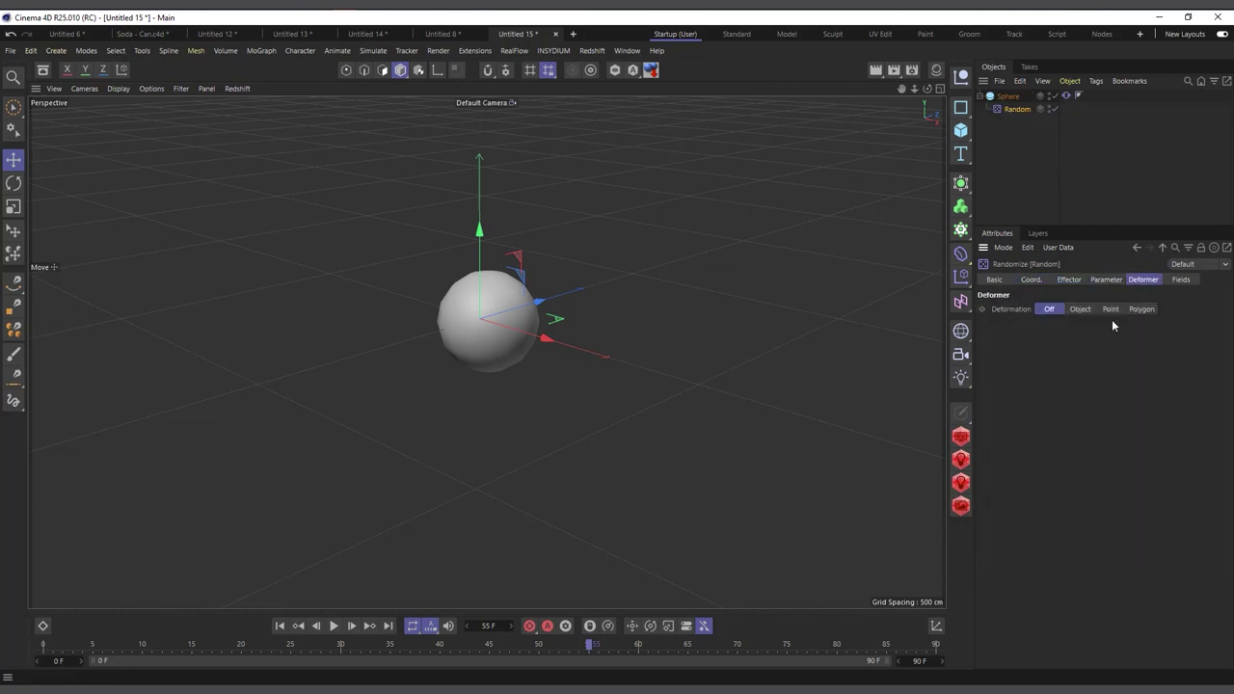
{"action": "left_click", "coordinate": [1080, 308]}
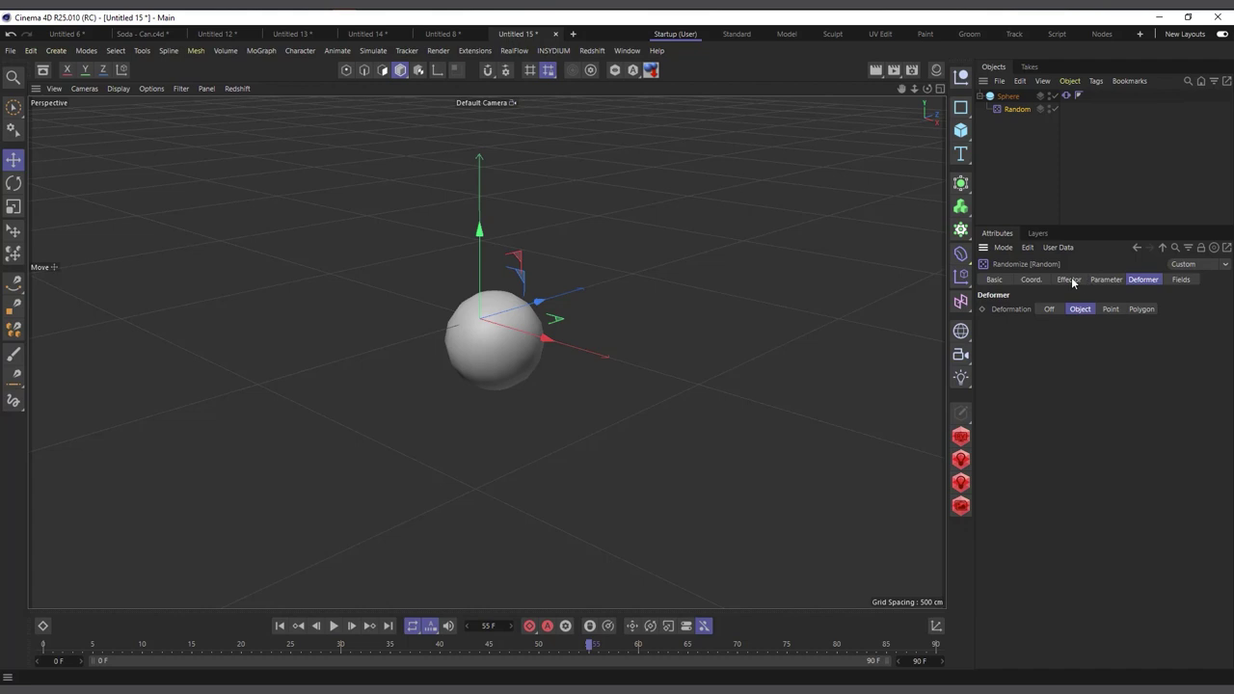
Set the Random effector's X position parameter to 1687 cm
{"action": "left_click", "coordinate": [1104, 279]}
{"action": "double_click", "coordinate": [1075, 361]}
{"action": "type", "text": "187"}
{"action": "key", "text": "Return"}
{"action": "left_click_drag", "start_coordinate": [1098, 362], "coordinate": [1157, 362]}
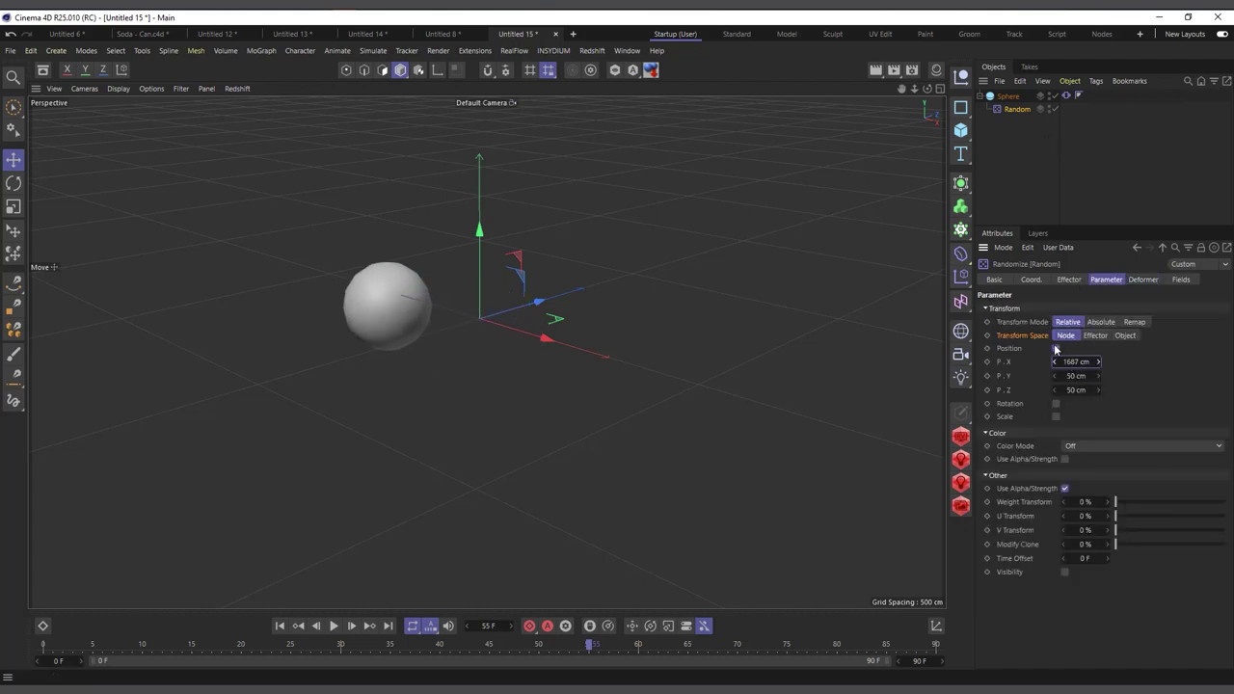
Compare the Sphere's coordinates under the Random effector with the Vibrate tag's position settings
{"action": "left_click", "coordinate": [1006, 96]}
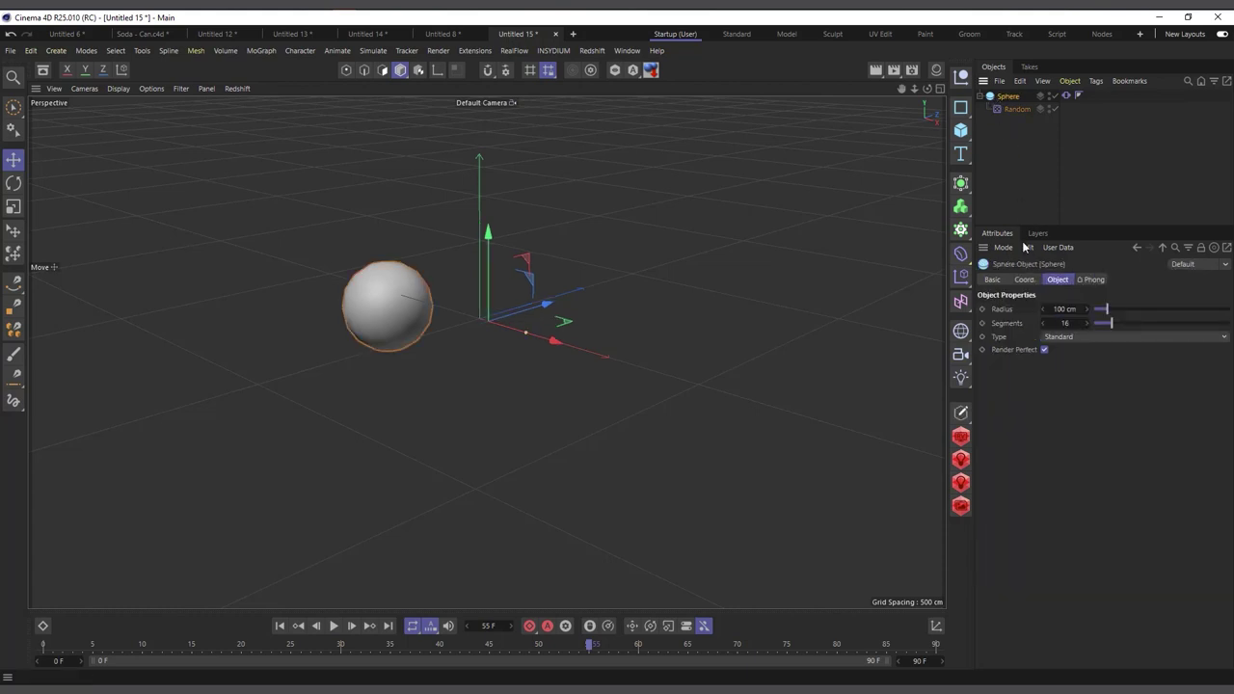
{"action": "left_click", "coordinate": [1024, 280]}
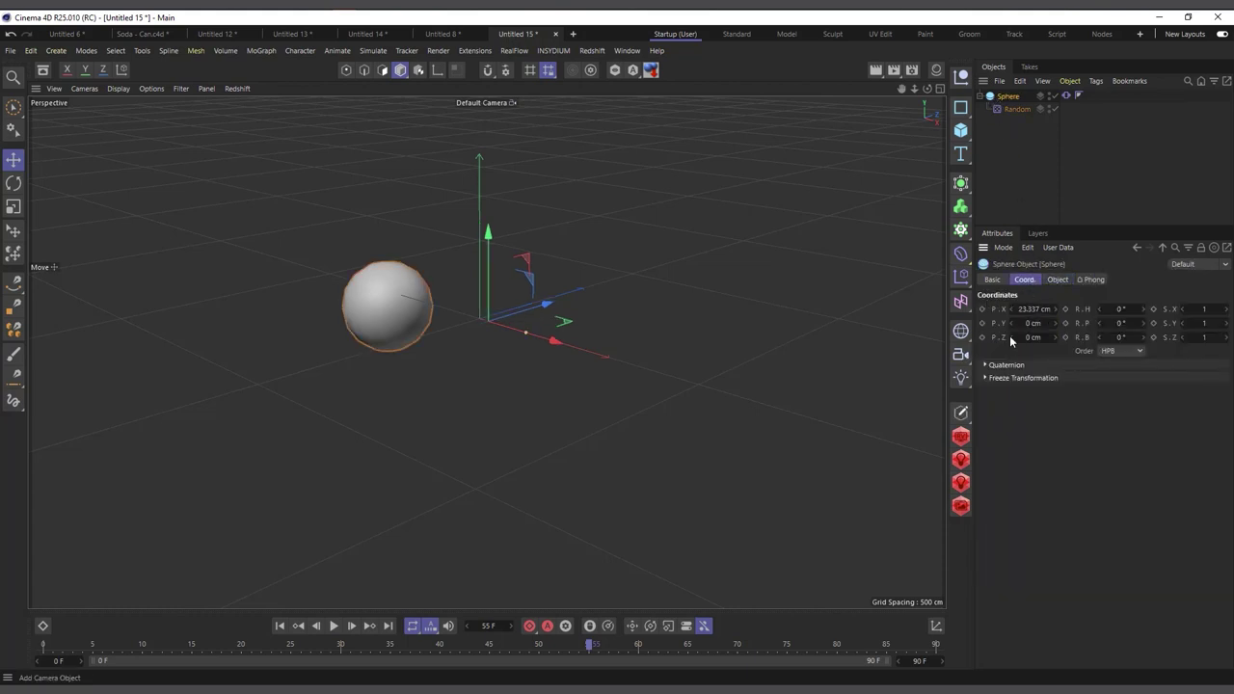
{"action": "left_click", "coordinate": [1065, 94]}
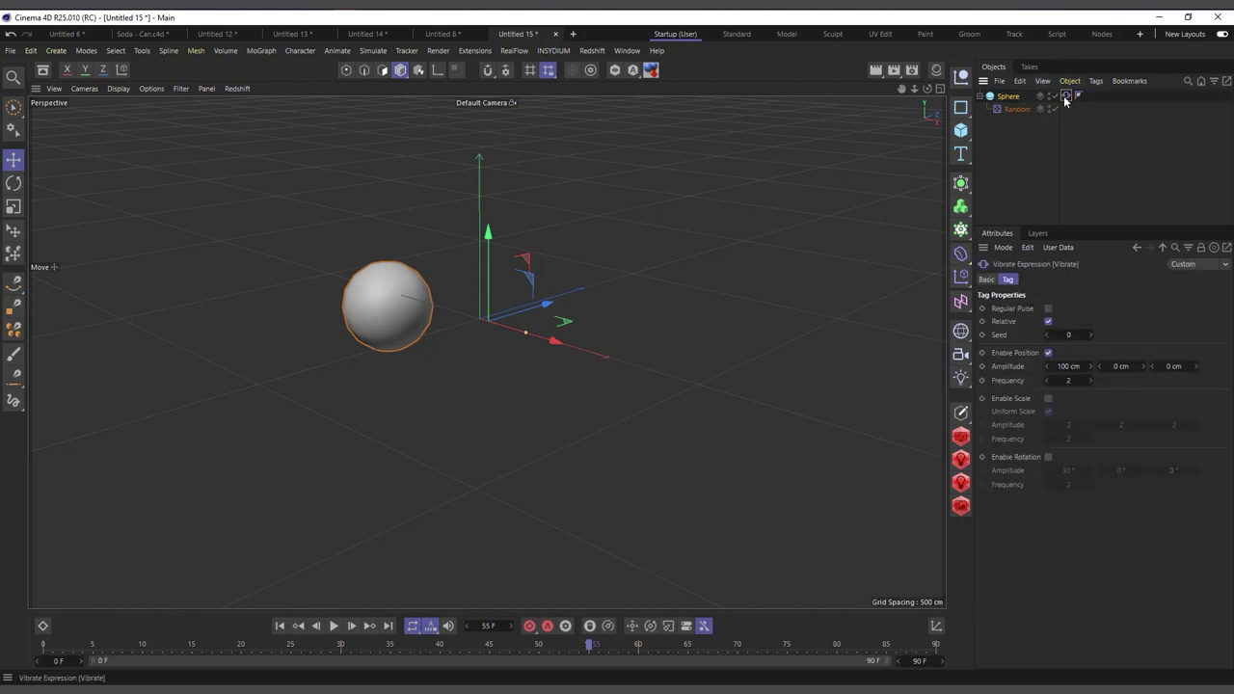
Delete the Random effector from under the Sphere and show the Vibrate tag's properties again
{"action": "left_click", "coordinate": [1019, 110]}
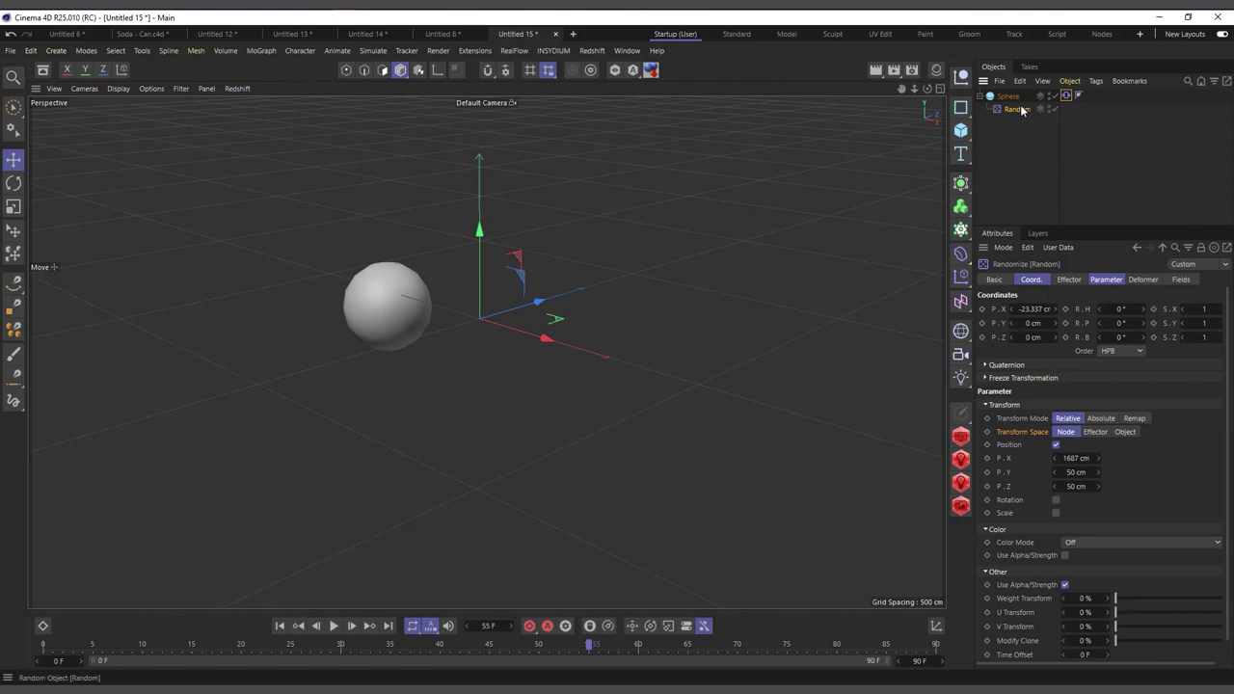
{"action": "key", "text": "Delete"}
{"action": "left_click", "coordinate": [1055, 95]}
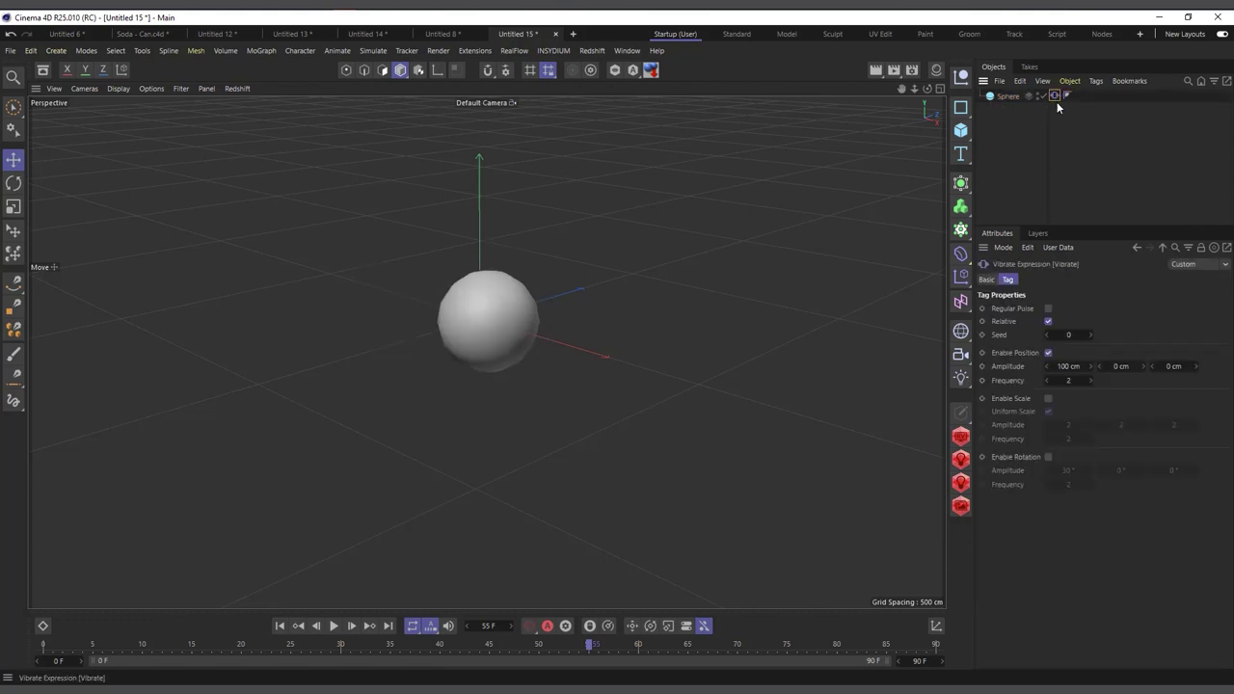
Play the Sphere's vibration from the first frame to review its motion, and stop playback
{"action": "left_click", "coordinate": [280, 626]}
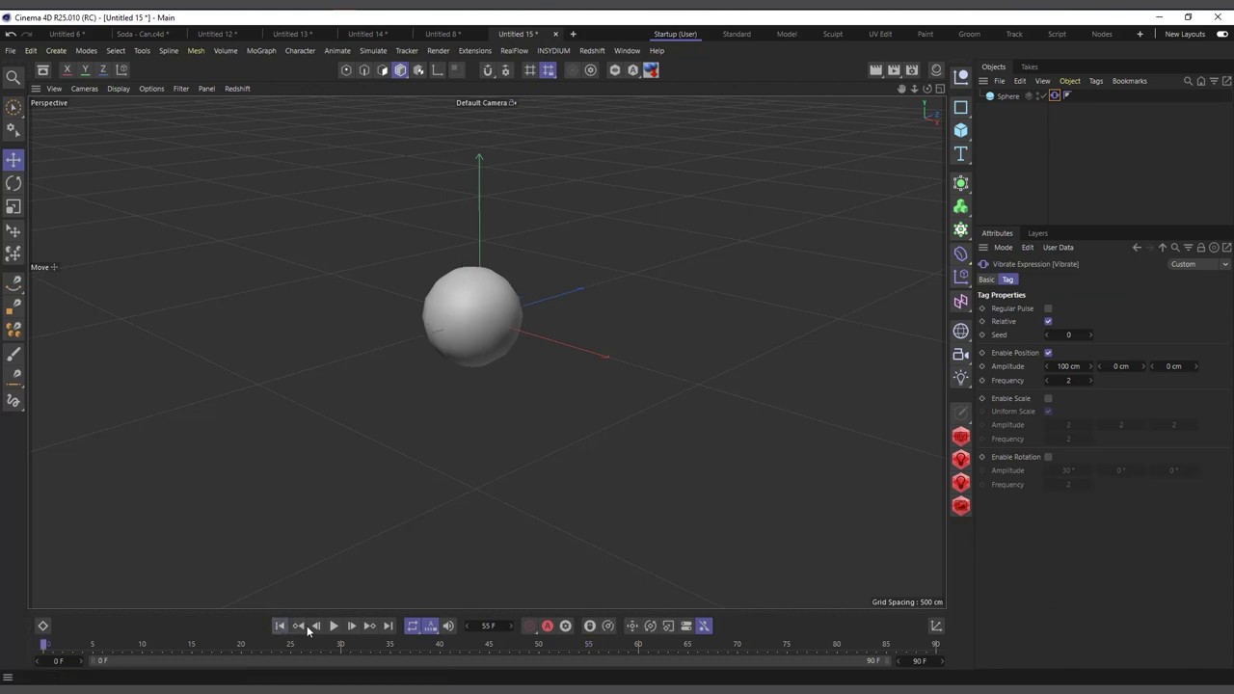
{"action": "left_click", "coordinate": [334, 626]}
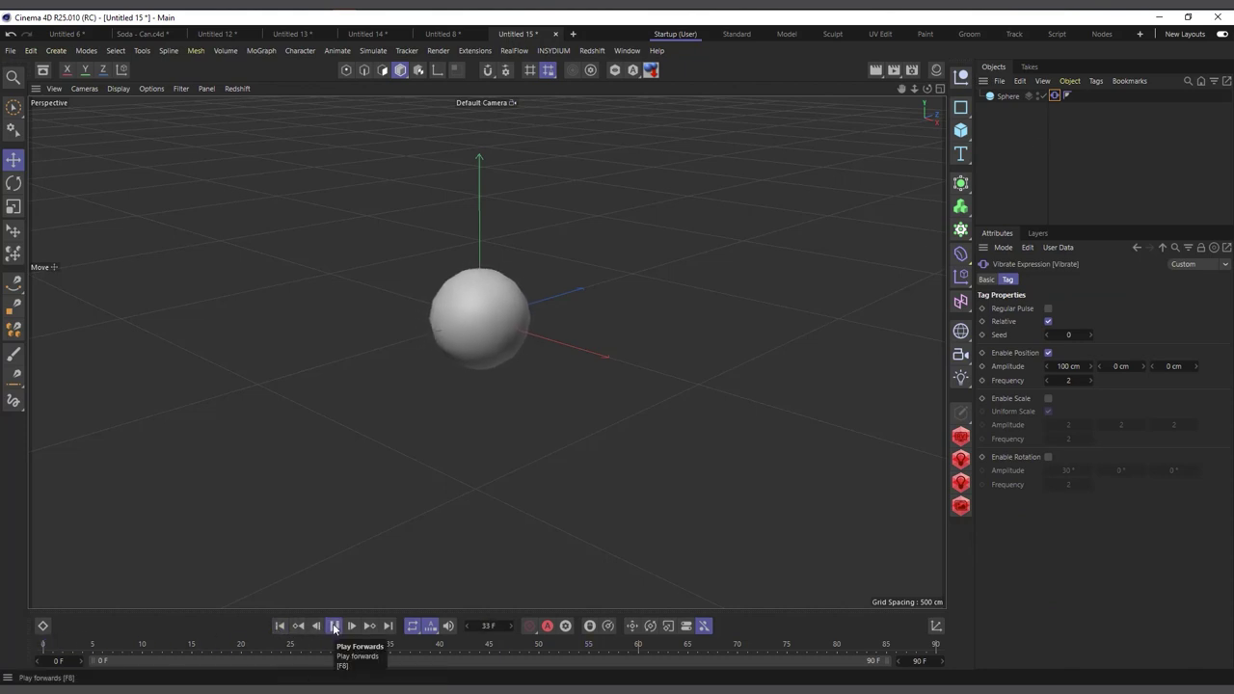
{"action": "left_click", "coordinate": [334, 626]}
Set the Vibrate tag's position amplitude to 145 cm in Y and 81 cm in Z, preview the motion and rewind
{"action": "left_click_drag", "start_coordinate": [1132, 367], "coordinate": [1167, 368]}
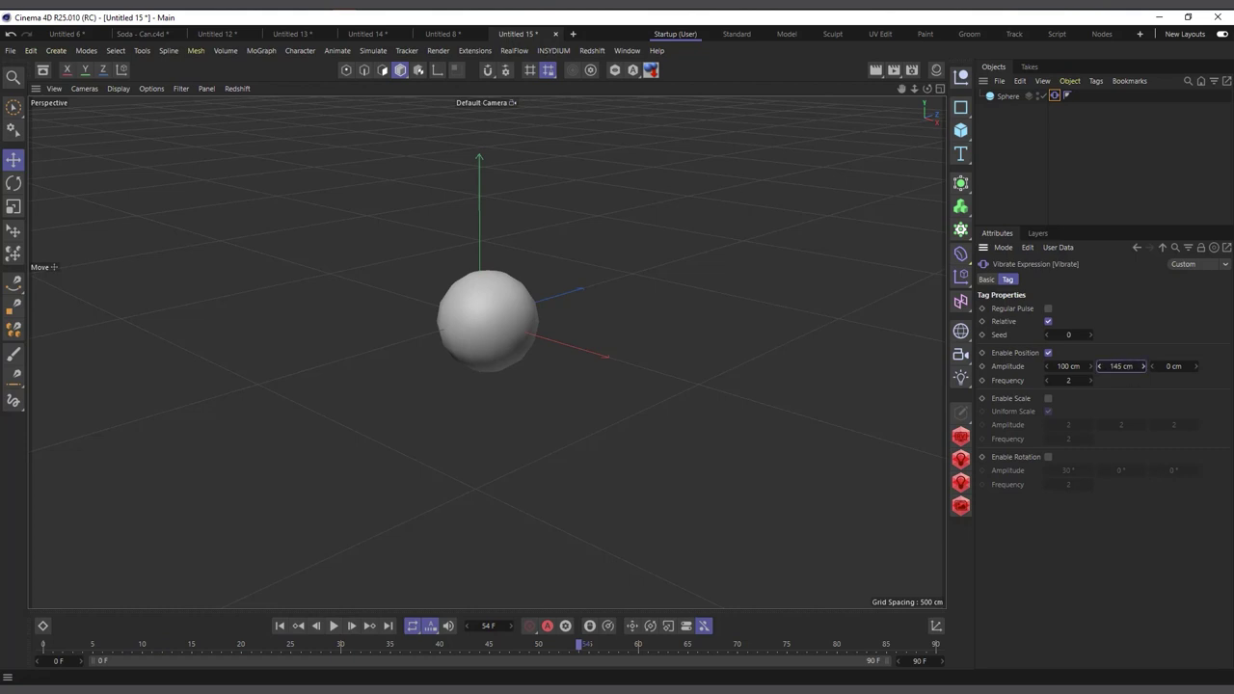
{"action": "left_click_drag", "start_coordinate": [1173, 367], "coordinate": [1194, 368]}
{"action": "left_click", "coordinate": [334, 625]}
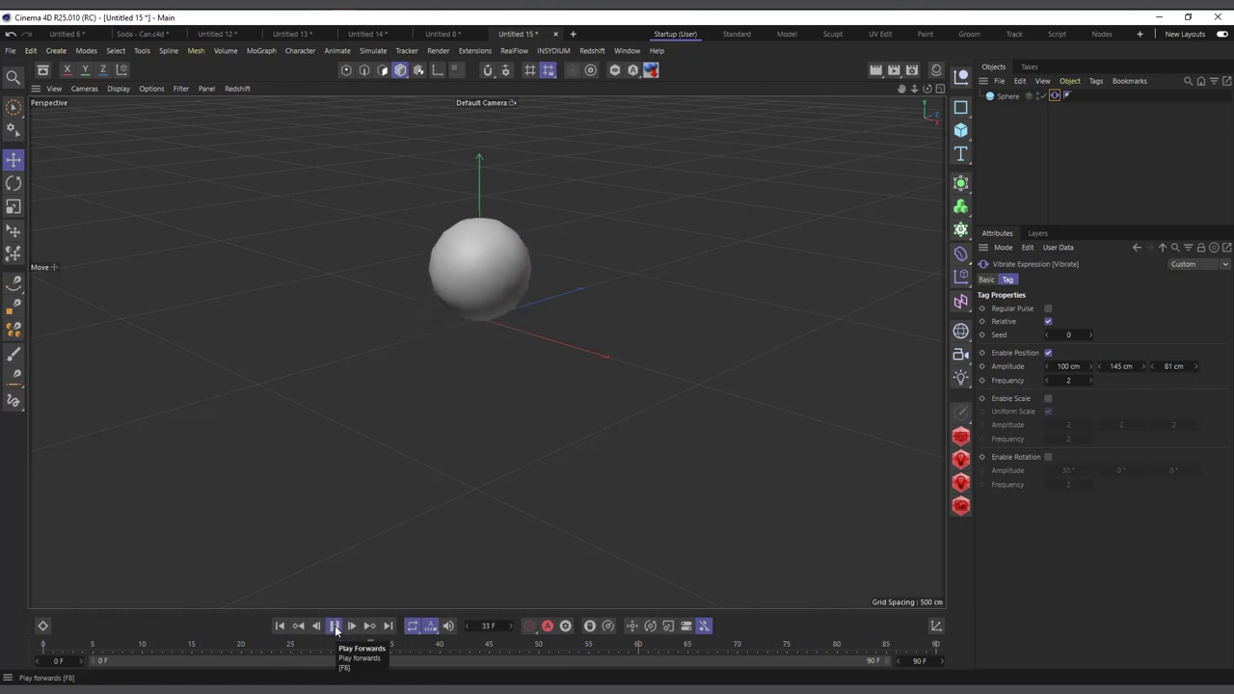
{"action": "left_click", "coordinate": [335, 626]}
{"action": "left_click", "coordinate": [280, 625]}
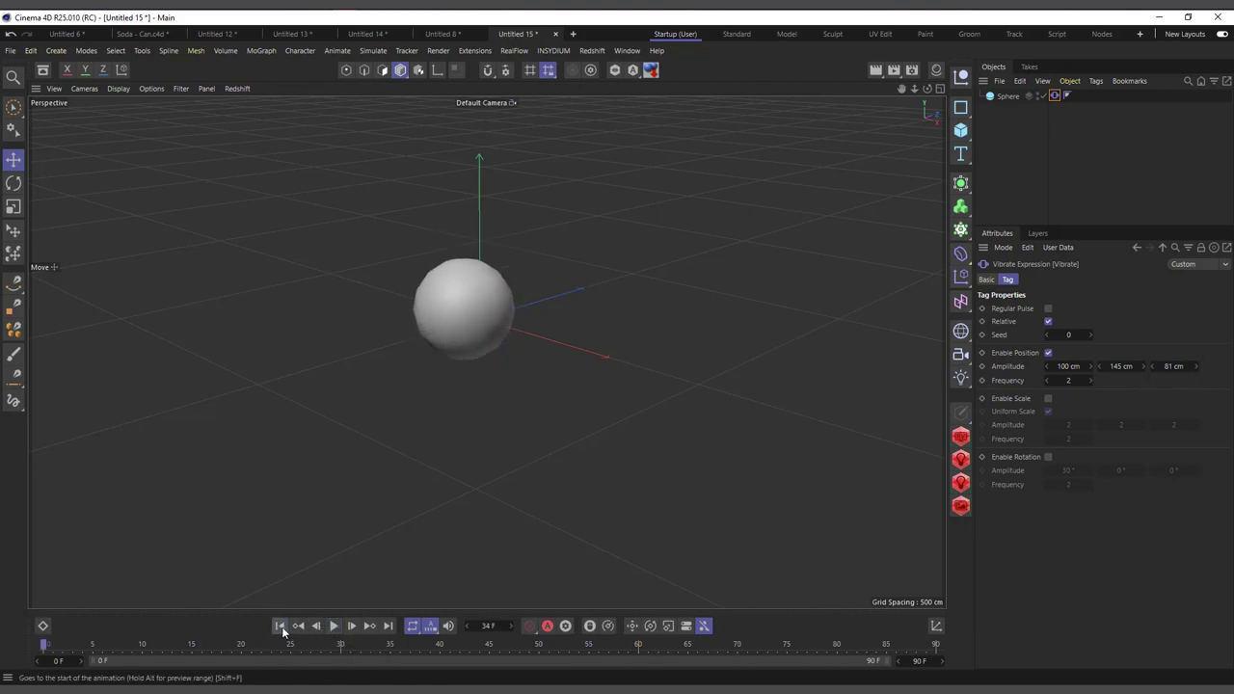
Enable scale vibration on the Vibrate tag and preview the Sphere's changing size
{"action": "left_click", "coordinate": [1048, 398]}
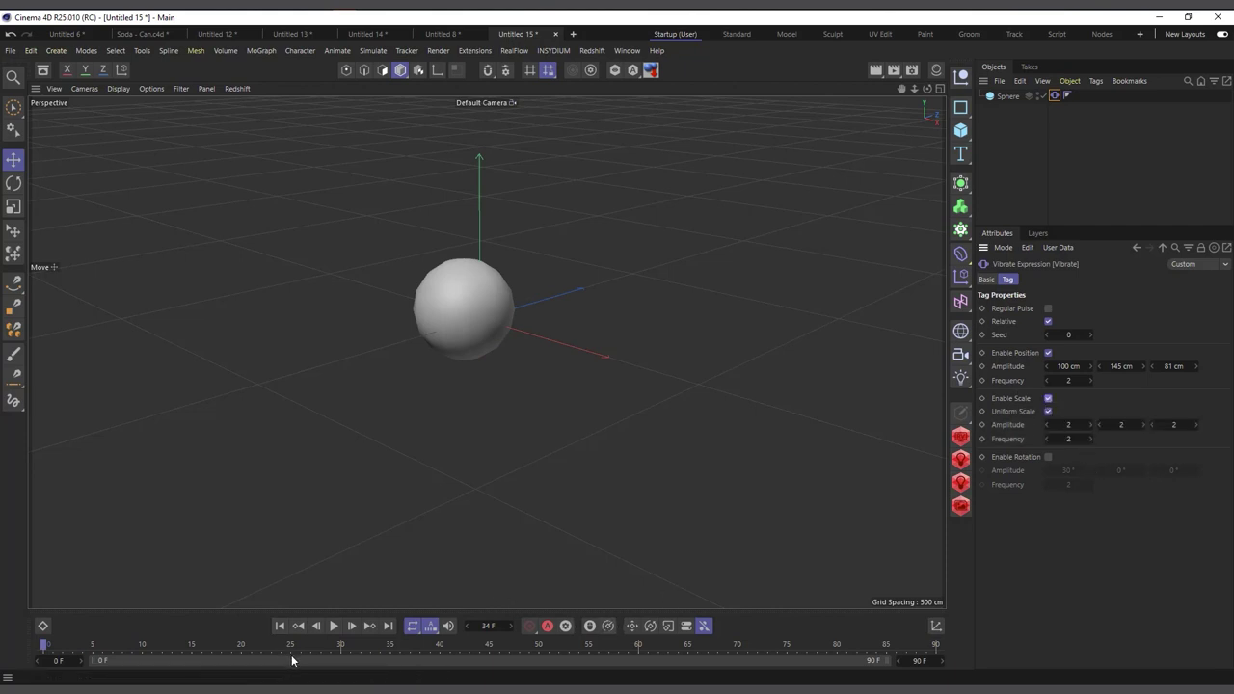
{"action": "left_click", "coordinate": [335, 626]}
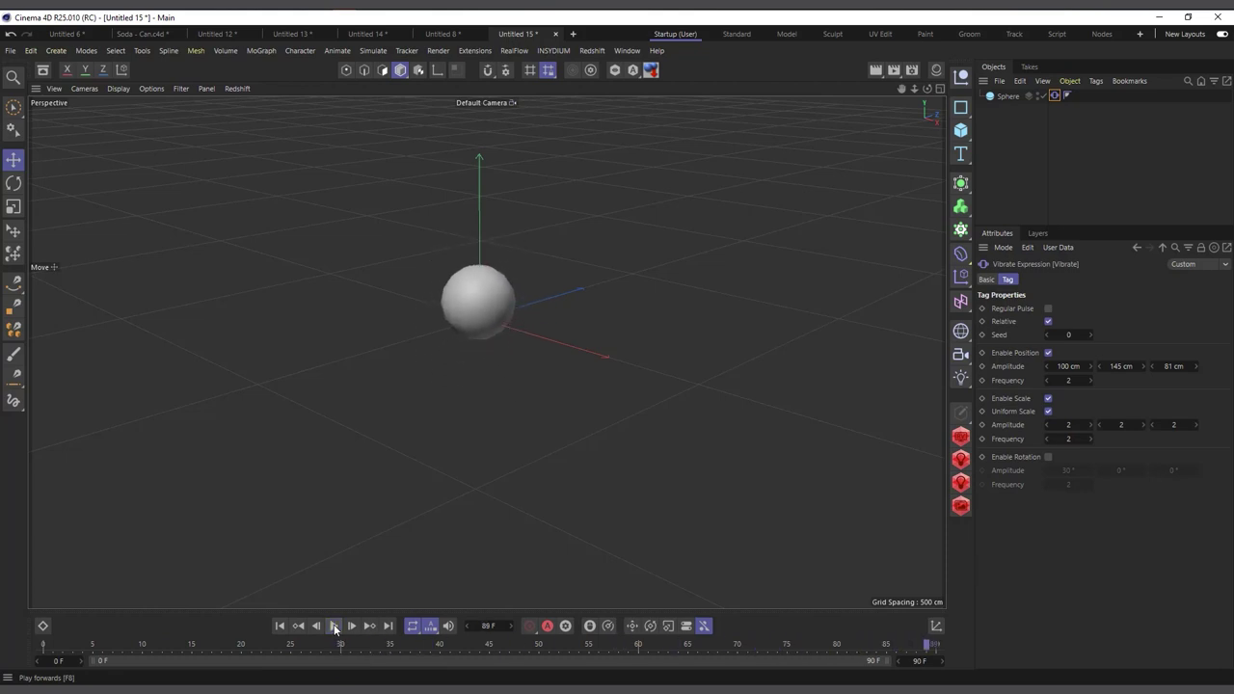
Enable rotation vibration on the Vibrate tag, set its second amplitude value to 49°, and preview the animation
{"action": "left_click", "coordinate": [1048, 457]}
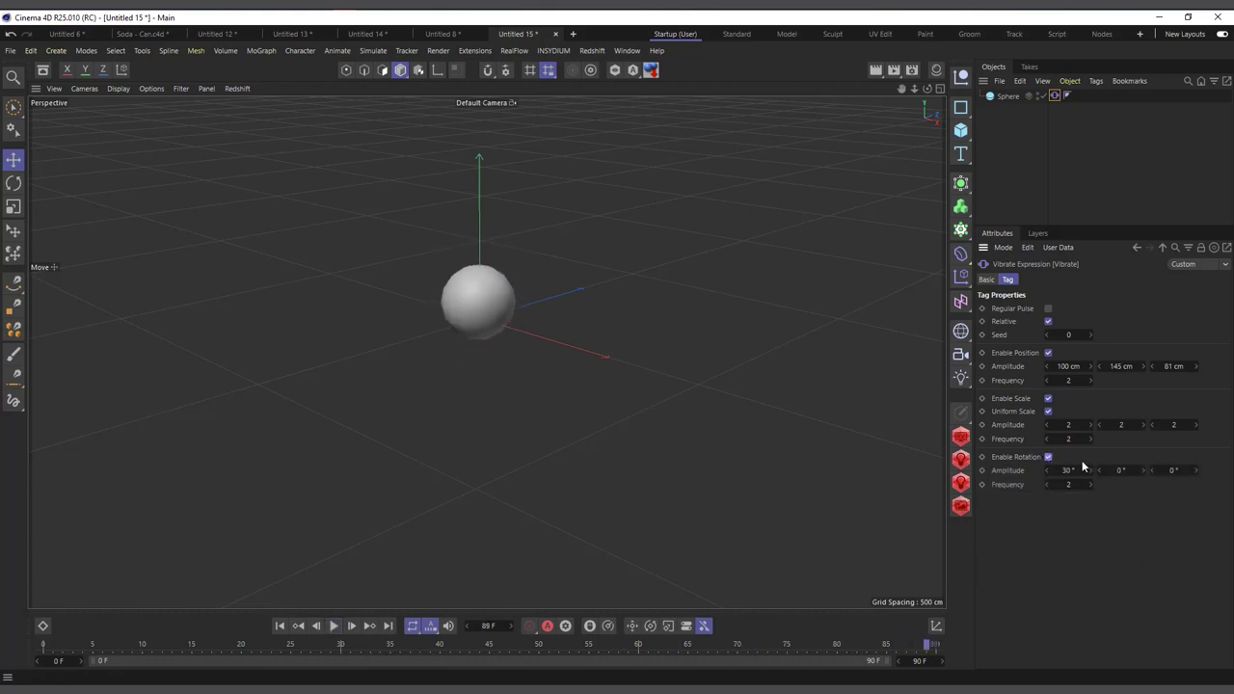
{"action": "left_click", "coordinate": [1118, 470]}
{"action": "type", "text": "49"}
{"action": "key", "text": "Return"}
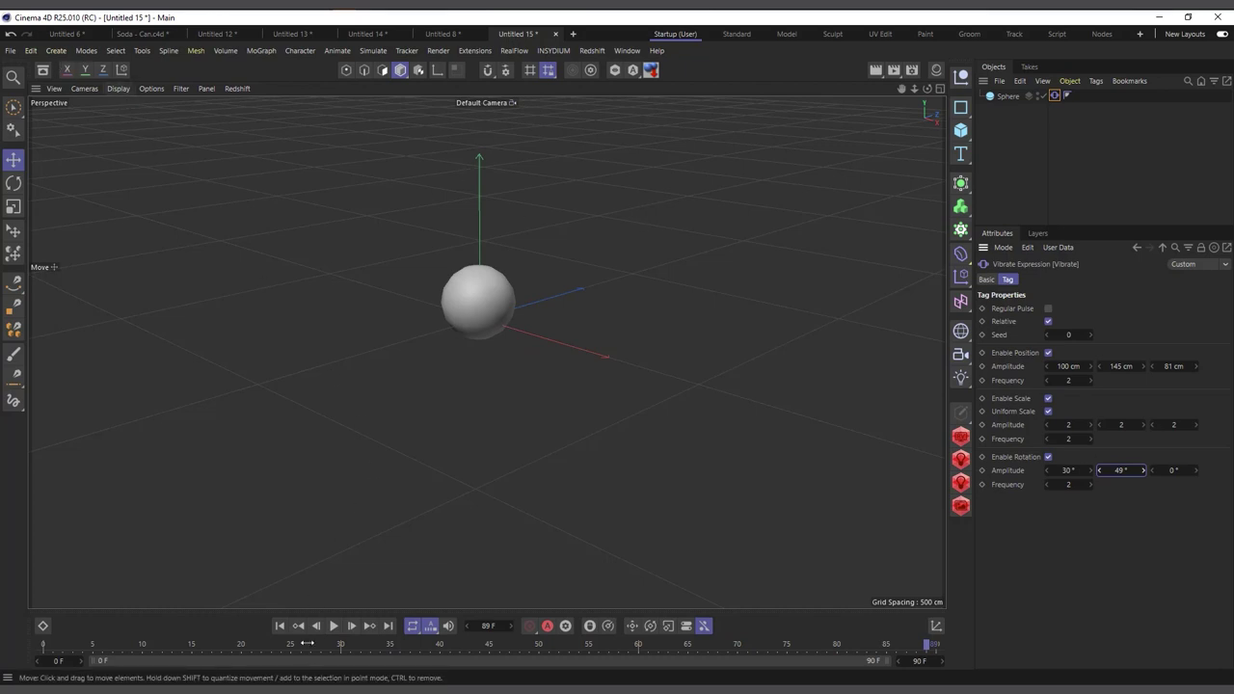
{"action": "left_click", "coordinate": [334, 626]}
{"action": "left_click", "coordinate": [334, 626]}
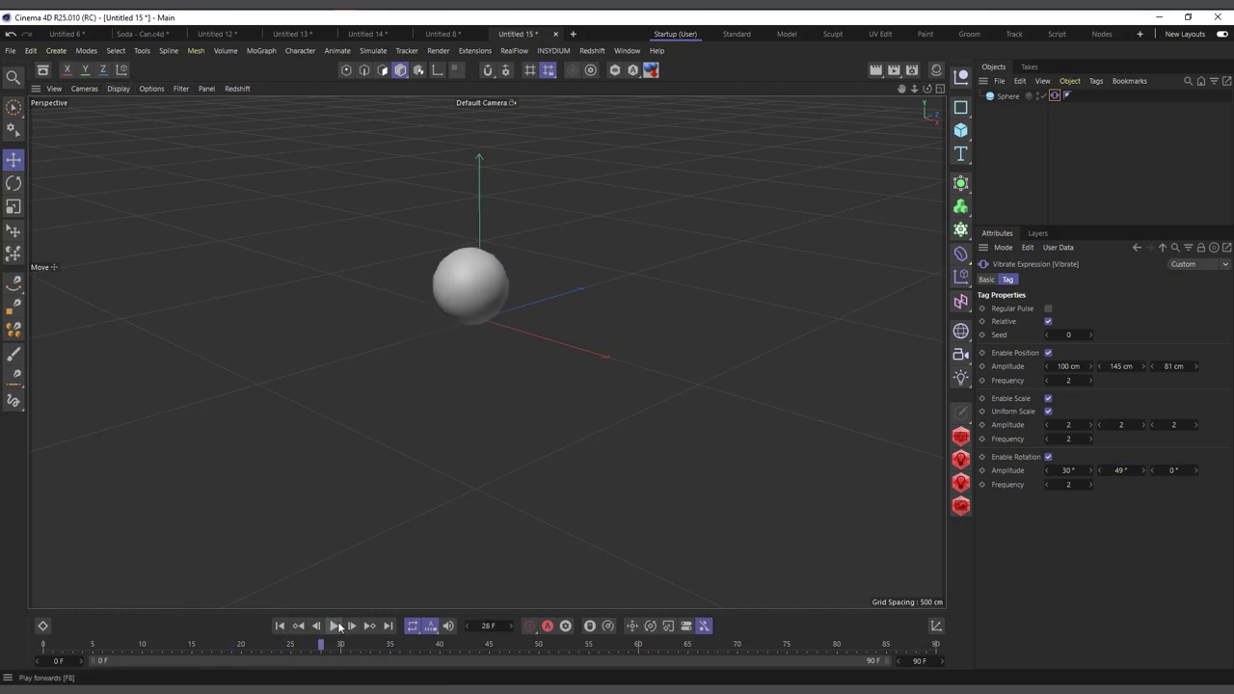
Disable scale vibration on the Vibrate tag and preview only position and rotation
{"action": "left_click", "coordinate": [1048, 398]}
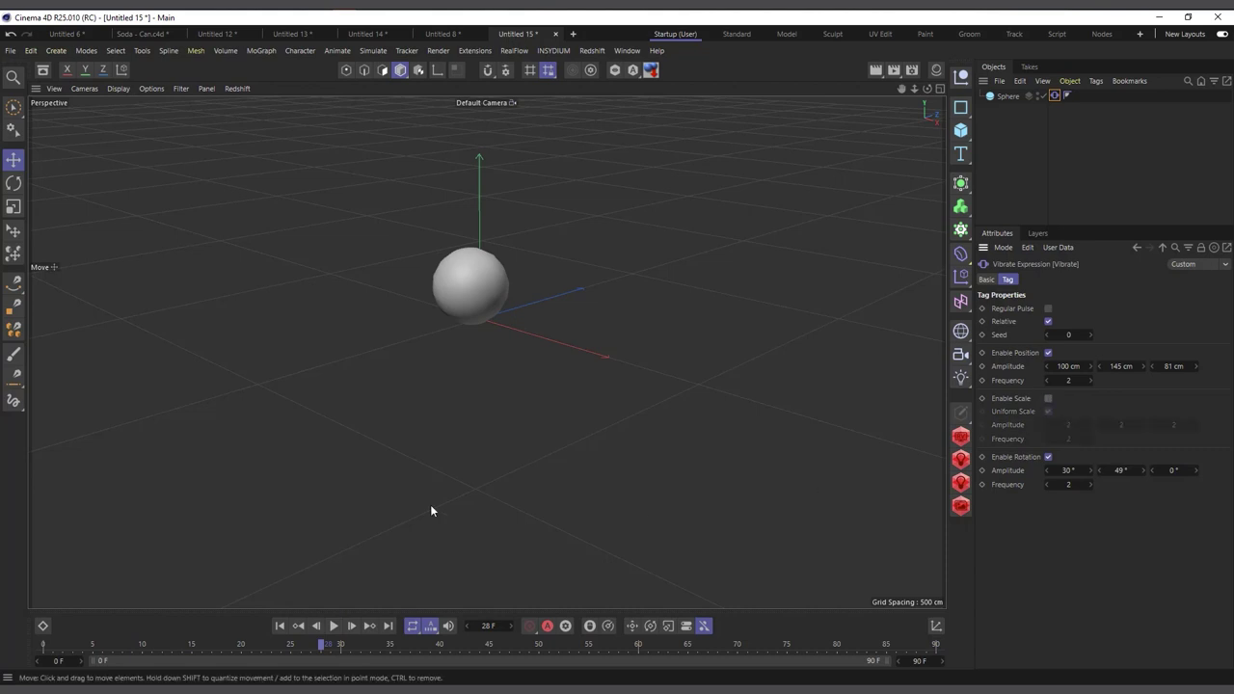
{"action": "left_click", "coordinate": [334, 626]}
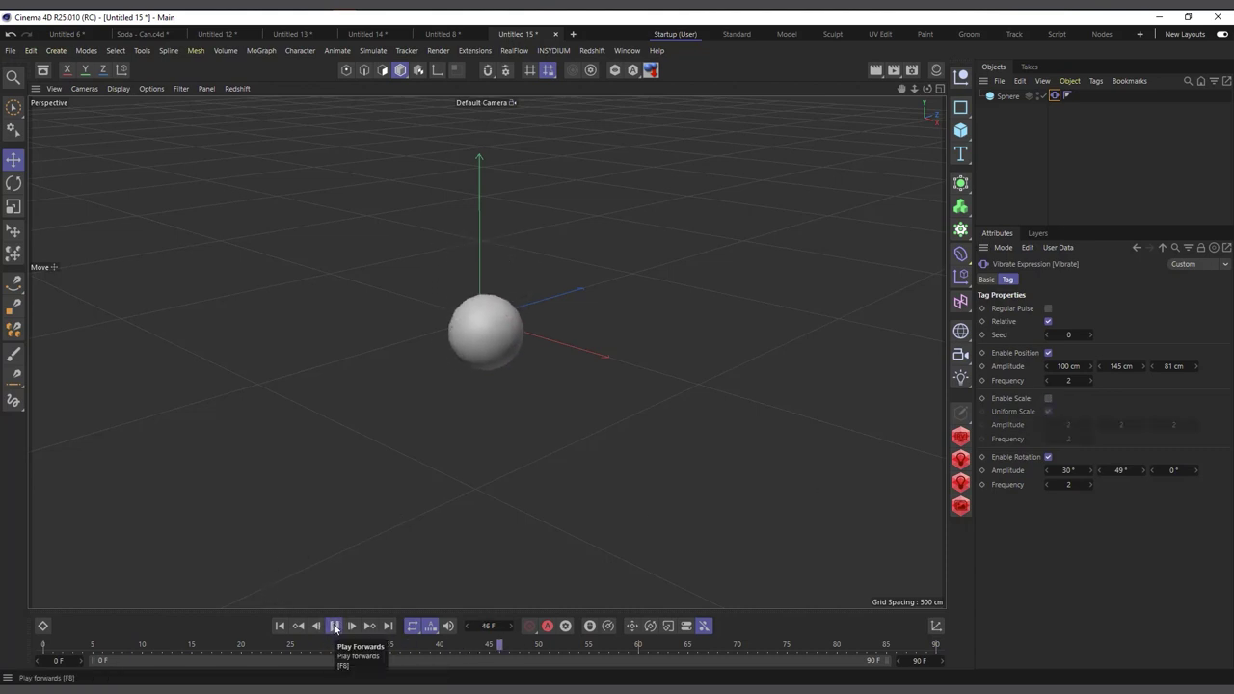
{"action": "left_click", "coordinate": [333, 626]}
Switch the viewport to shading with mesh lines and play the animation to examine the Sphere's rotation
{"action": "left_click", "coordinate": [117, 89]}
{"action": "left_click", "coordinate": [126, 123]}
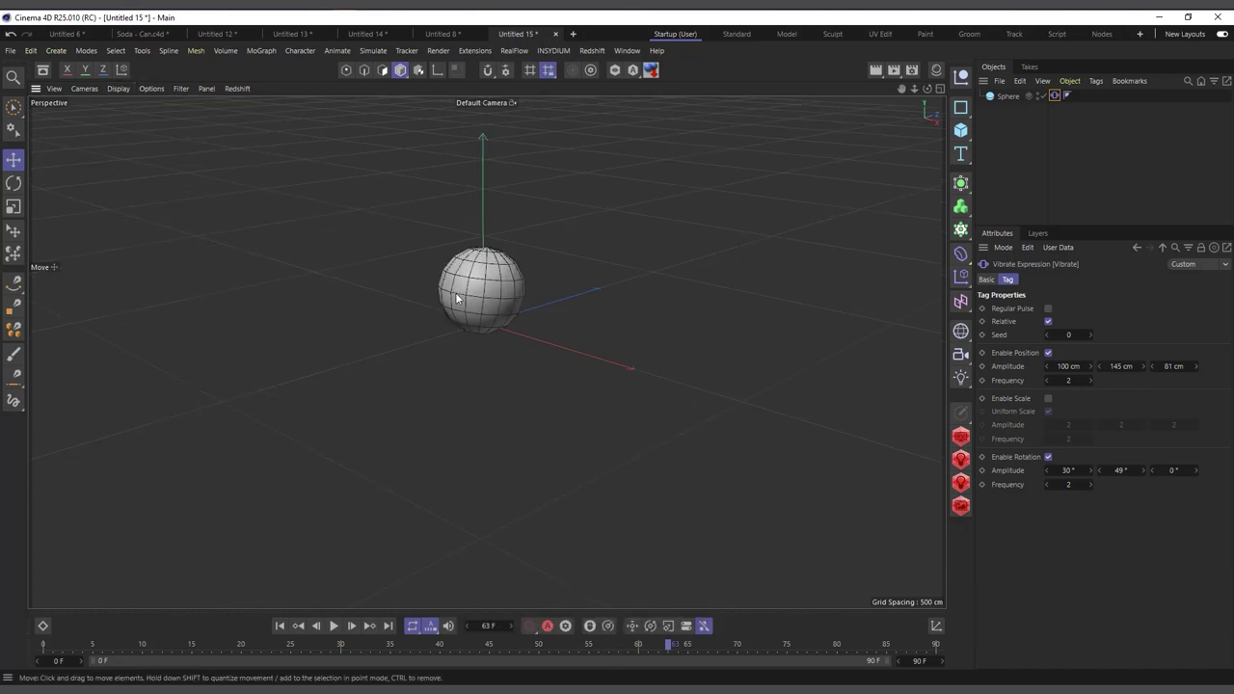
{"action": "left_click", "coordinate": [332, 626]}
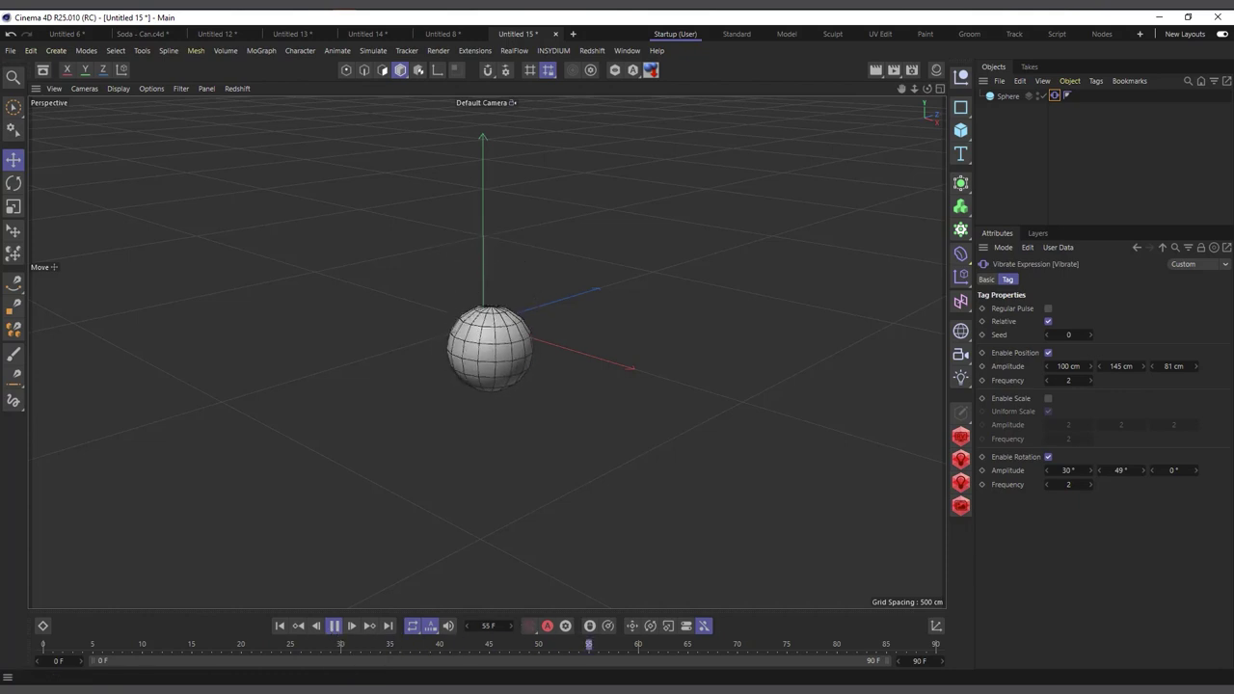
Set the third rotation amplitude value of the Vibrate tag to 68°, review the playback and return to the first frame
{"action": "left_click", "coordinate": [1173, 470]}
{"action": "type", "text": "68"}
{"action": "key", "text": "Return"}
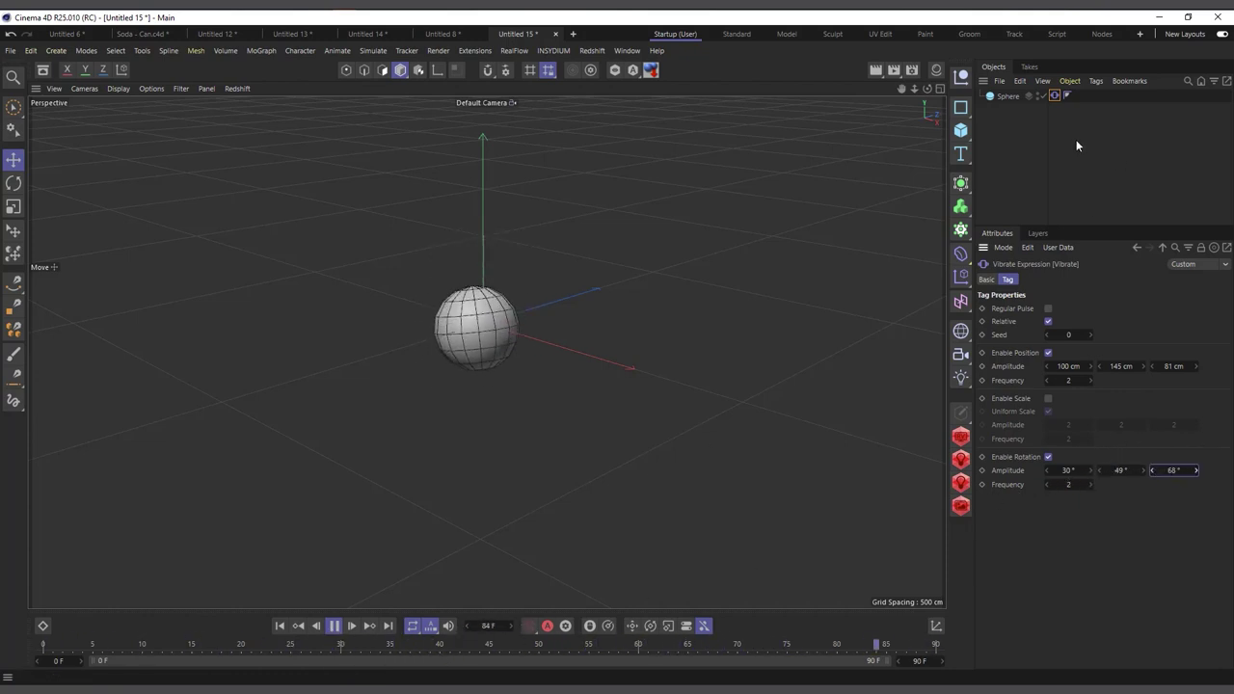
{"action": "left_click", "coordinate": [333, 627]}
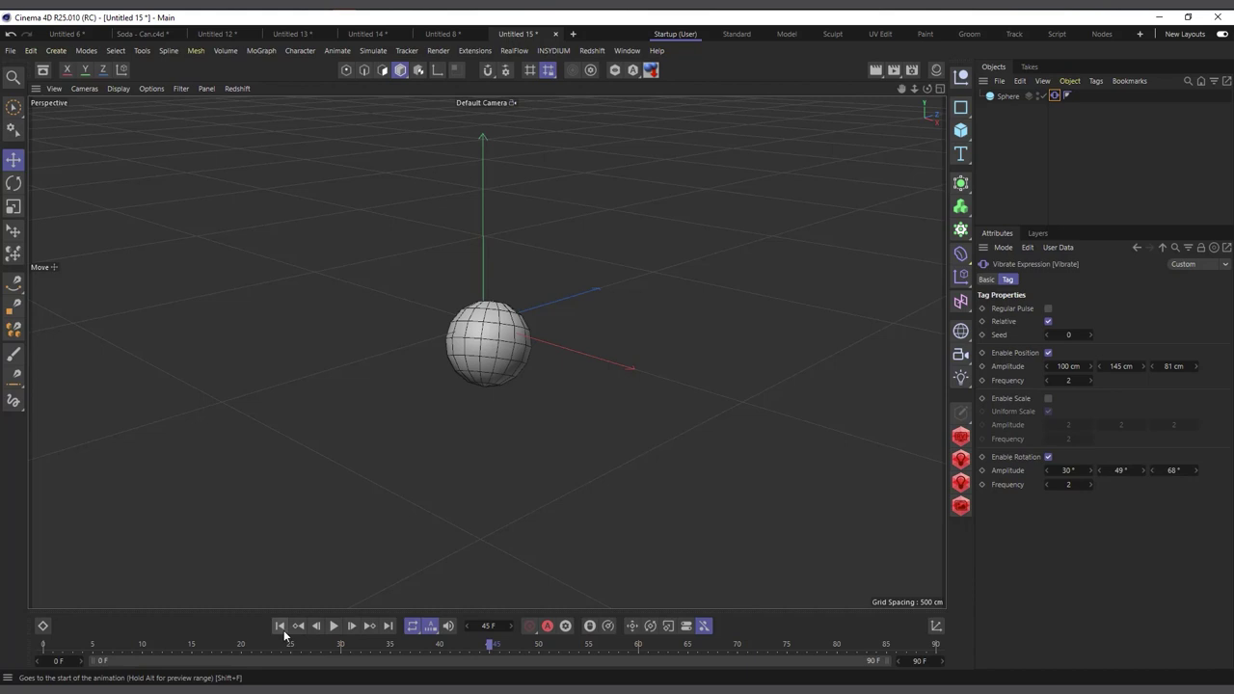
{"action": "left_click", "coordinate": [280, 627]}
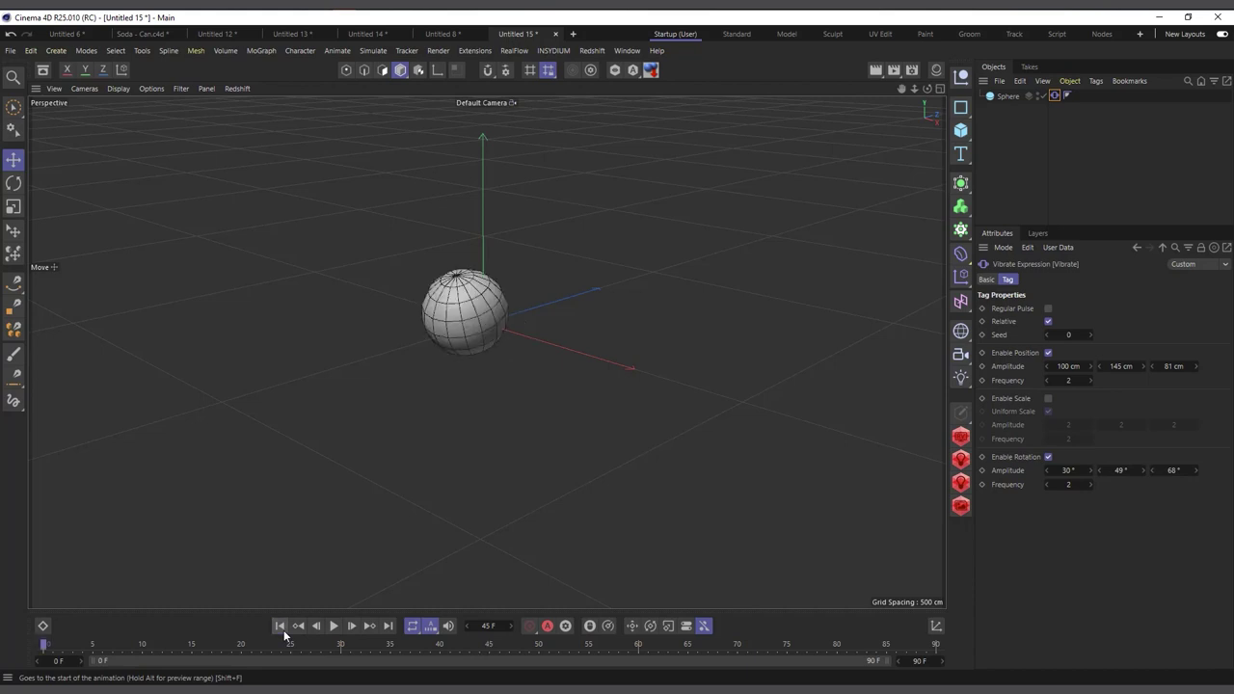
Disable rotation vibration and set the Vibrate tag's Y and Z position amplitudes to 0 cm
{"action": "left_click", "coordinate": [1049, 353]}
{"action": "left_click", "coordinate": [1049, 353]}
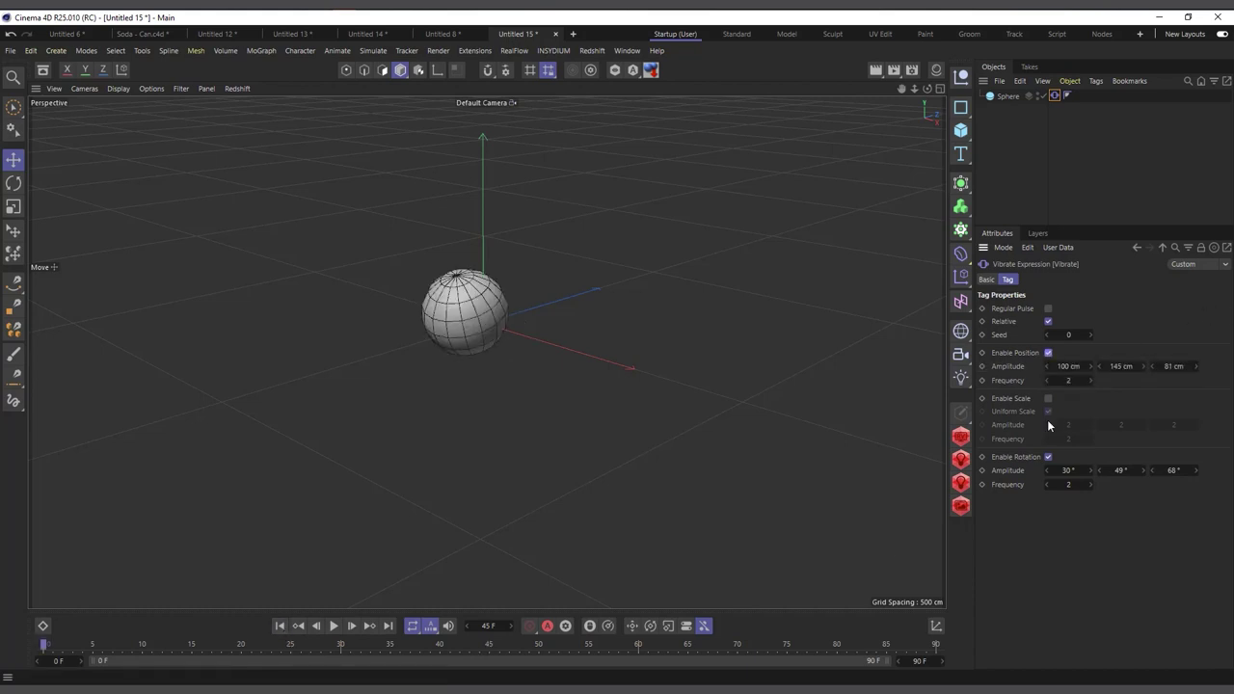
{"action": "left_click", "coordinate": [1050, 457]}
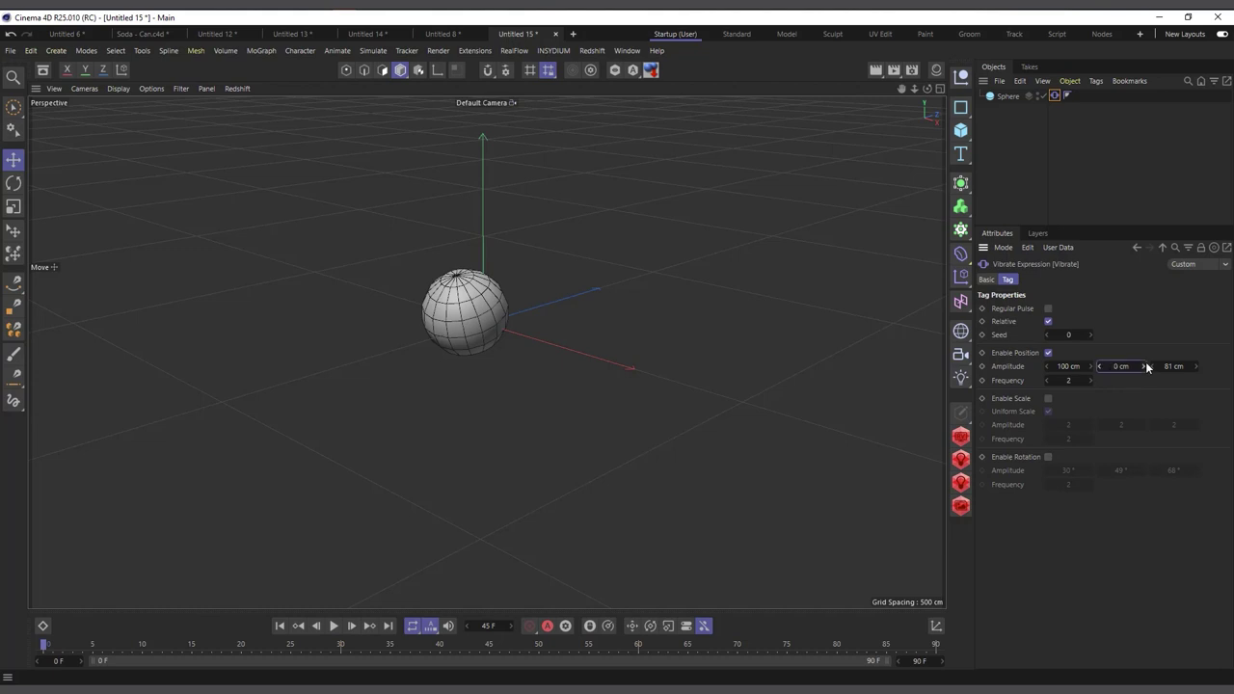
{"action": "left_click_drag", "start_coordinate": [1199, 373], "coordinate": [1142, 383]}
Play the animation from the start and enable Regular Pulse on the Vibrate tag, watching the Sphere's motion along X
{"action": "left_click", "coordinate": [281, 626]}
{"action": "left_click", "coordinate": [333, 626]}
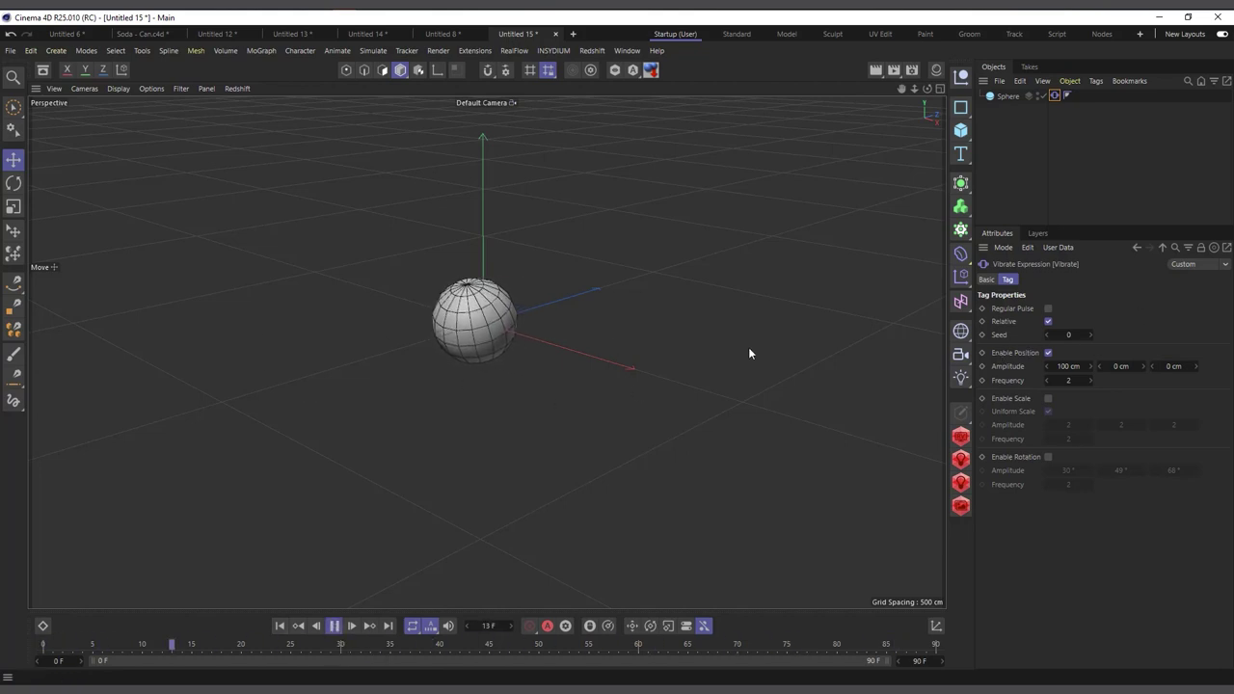
{"action": "left_click", "coordinate": [1048, 308]}
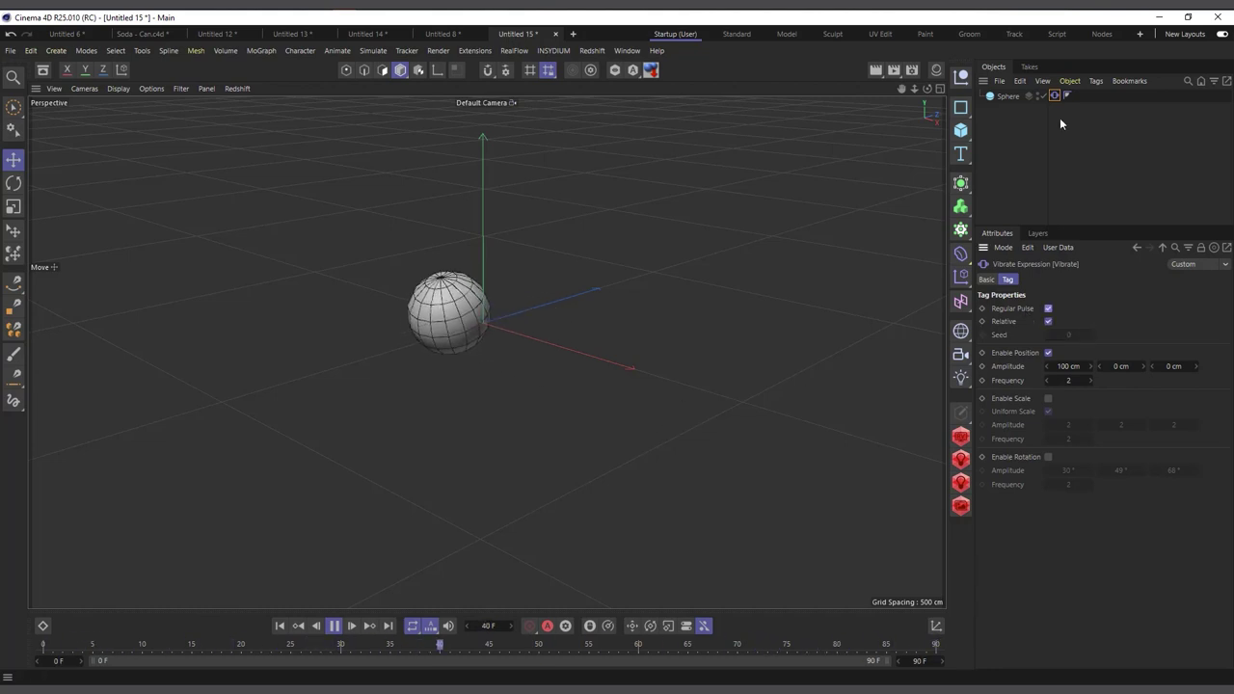
{"action": "left_click_drag", "start_coordinate": [932, 90], "coordinate": [868, 97]}
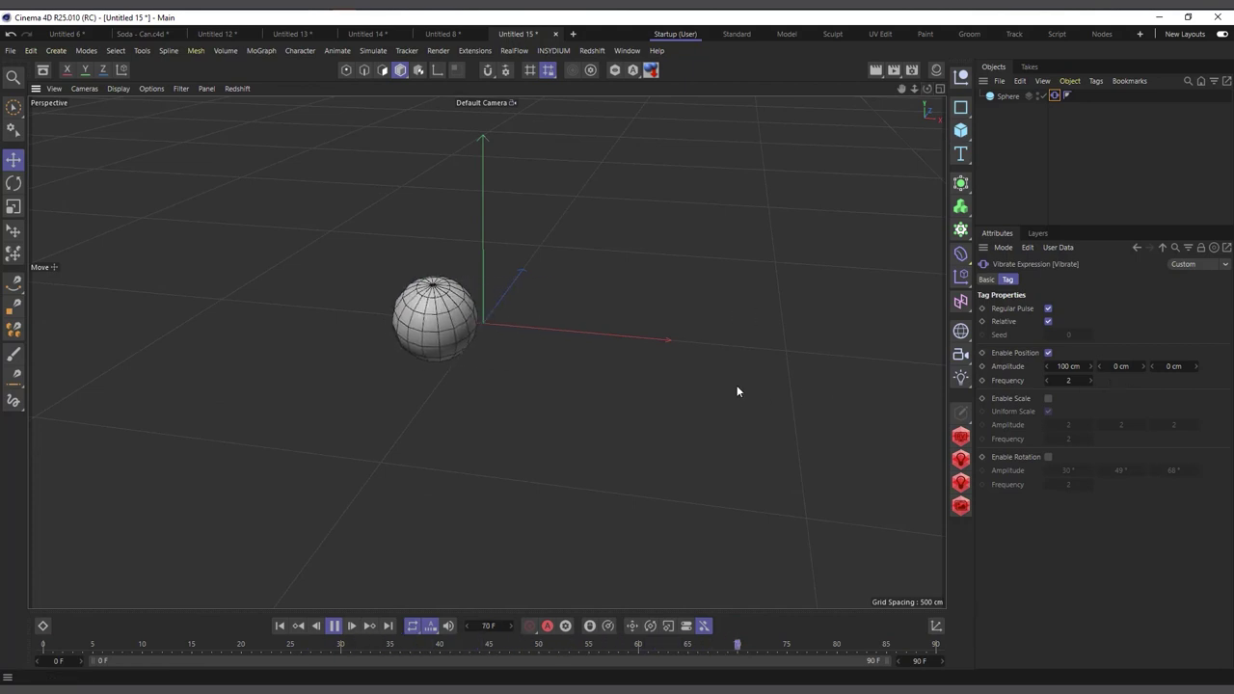
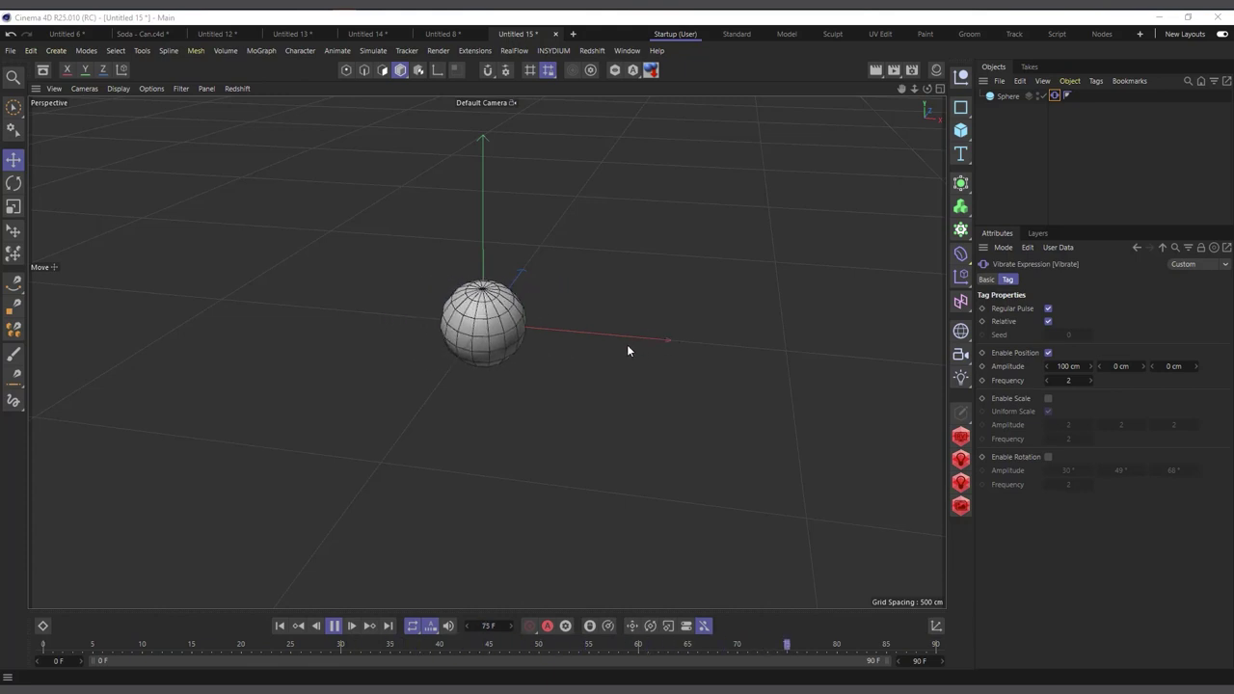
Create a new project and add a Cube to the scene
{"action": "left_click", "coordinate": [573, 34]}
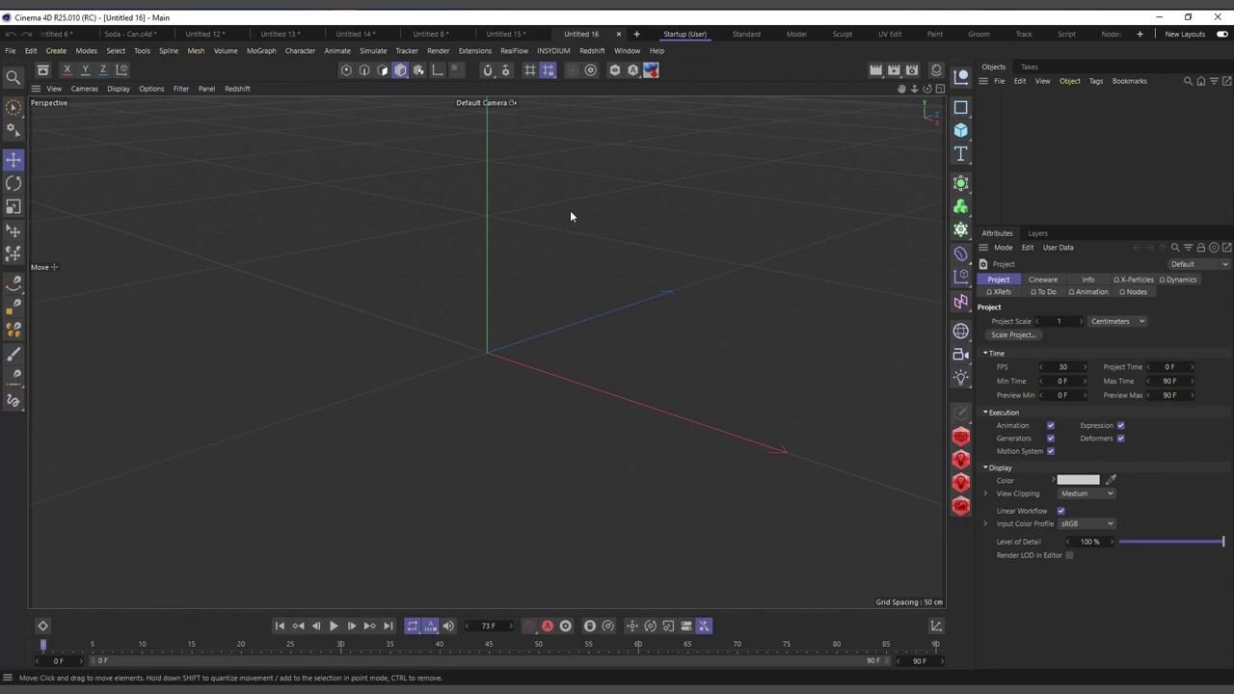
{"action": "scroll", "coordinate": [417, 384], "scroll_direction": "down", "scroll_amount": 2}
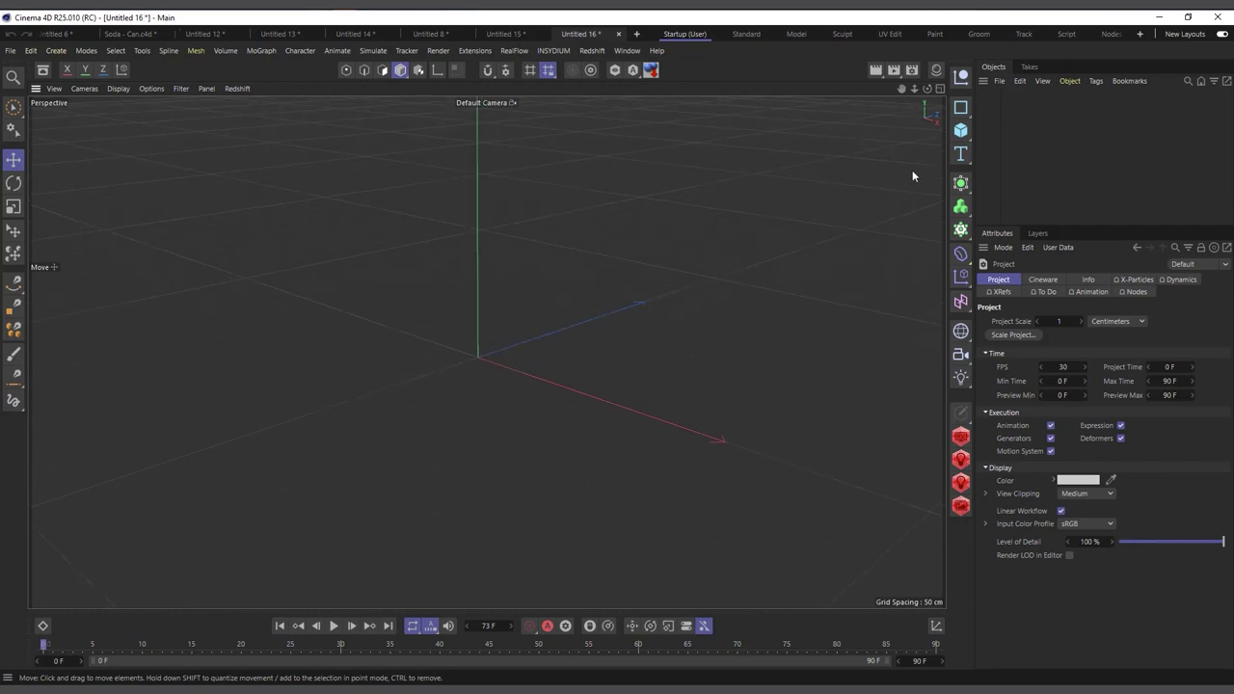
{"action": "left_click_drag", "start_coordinate": [958, 136], "coordinate": [960, 154]}
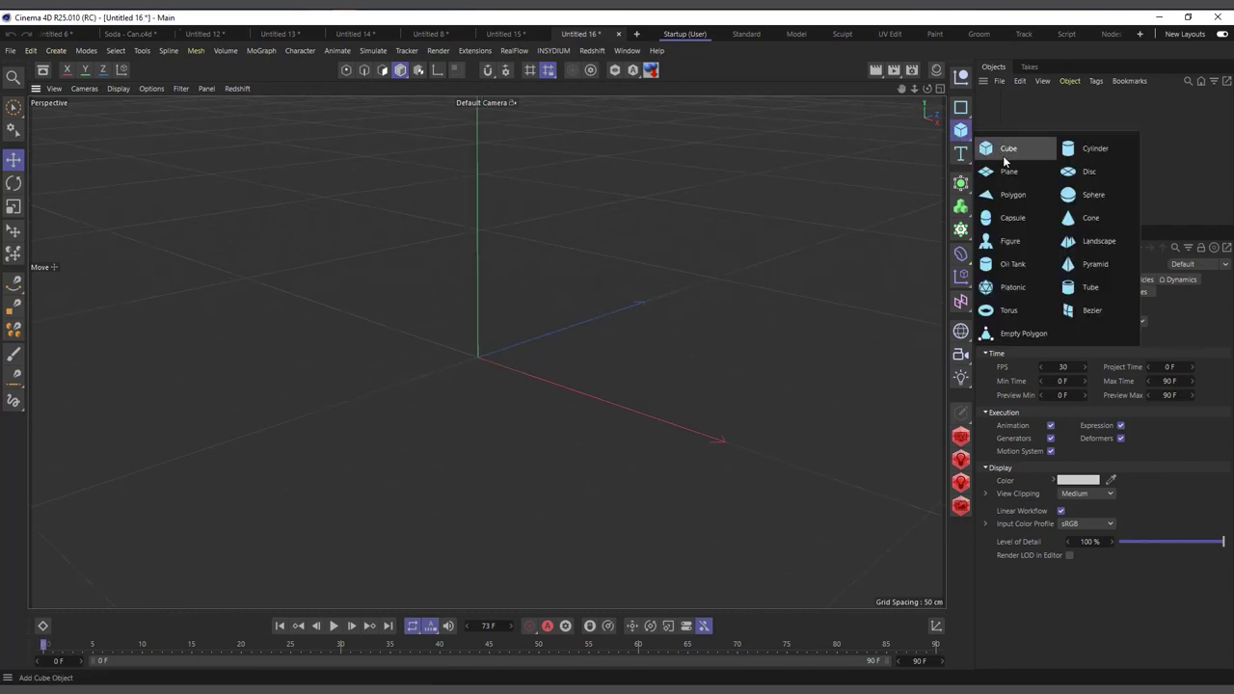
{"action": "left_click", "coordinate": [1007, 150]}
{"action": "scroll", "coordinate": [385, 235], "scroll_direction": "down", "scroll_amount": 3}
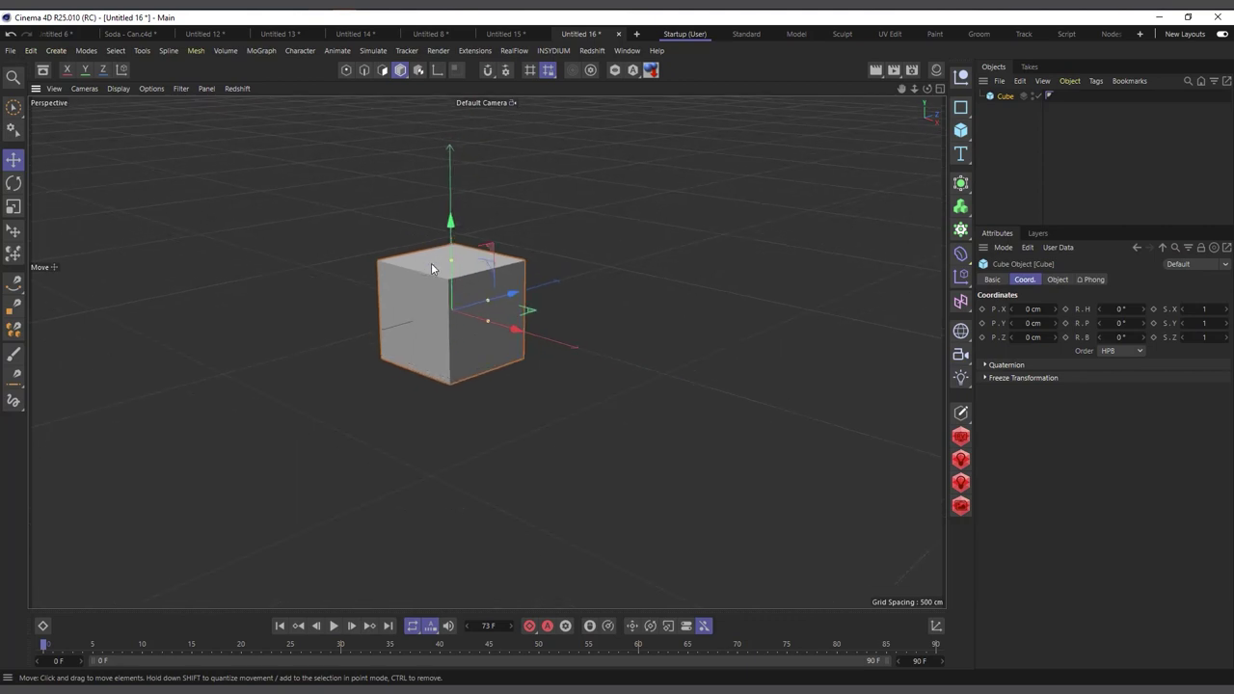
Add a CMotion object to the scene and nest the Cube under it
{"action": "left_click", "coordinate": [302, 51]}
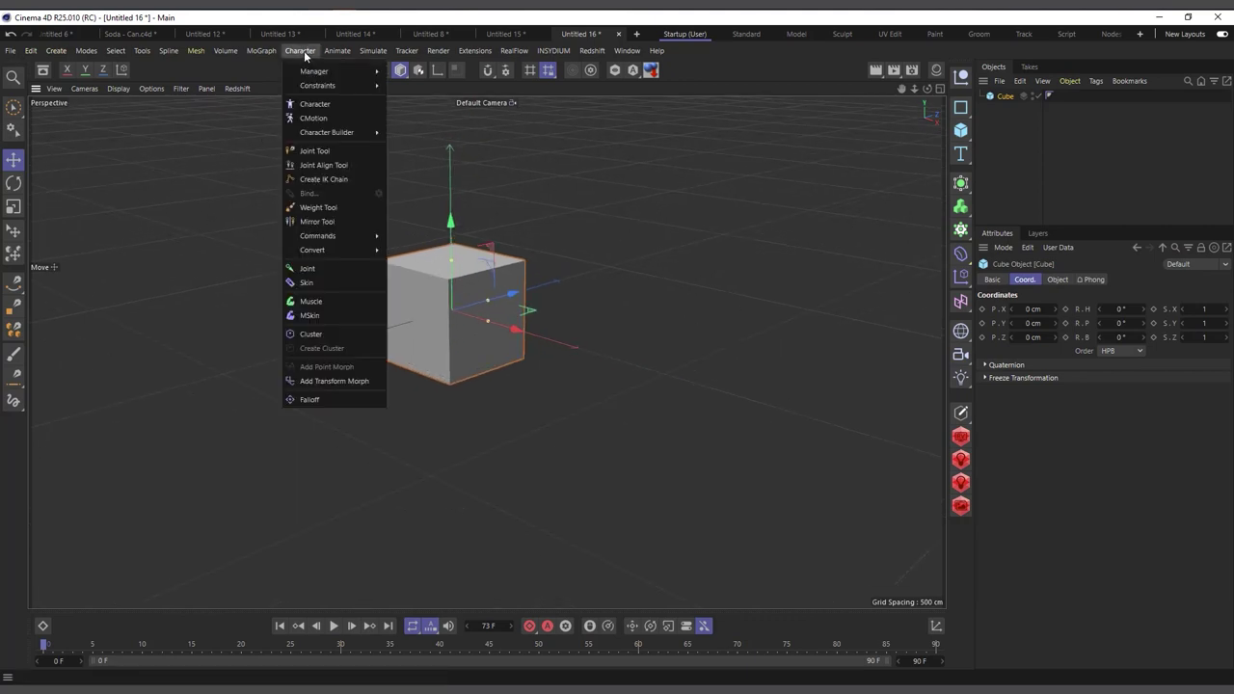
{"action": "left_click", "coordinate": [313, 118]}
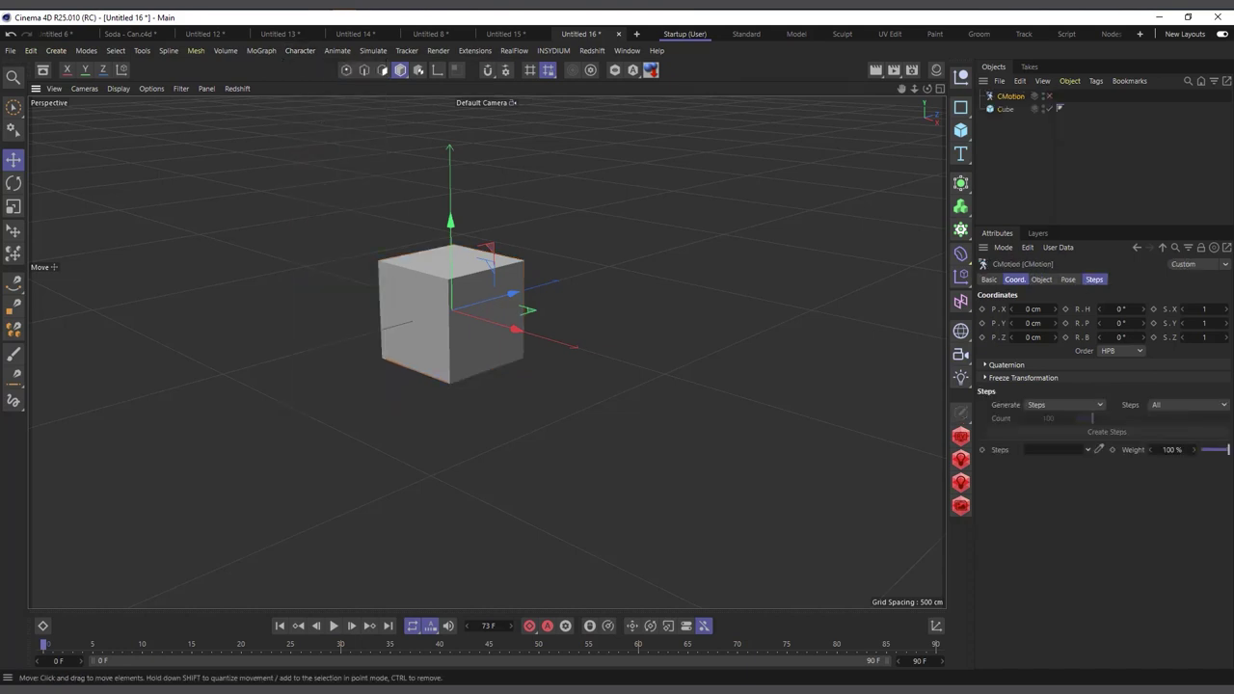
{"action": "left_click_drag", "start_coordinate": [1009, 113], "coordinate": [1016, 101]}
{"action": "left_click", "coordinate": [1011, 98]}
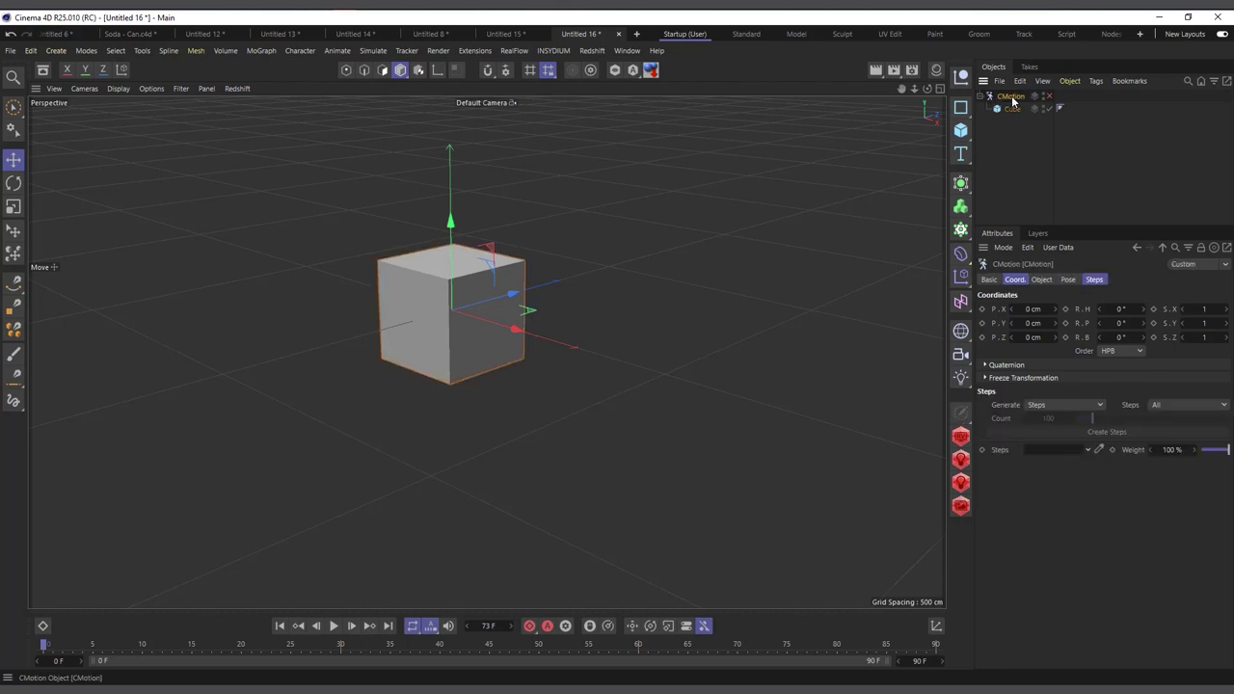
Add the Cube to the CMotion's object list, preview the animation and return to the first frame
{"action": "left_click", "coordinate": [1042, 279]}
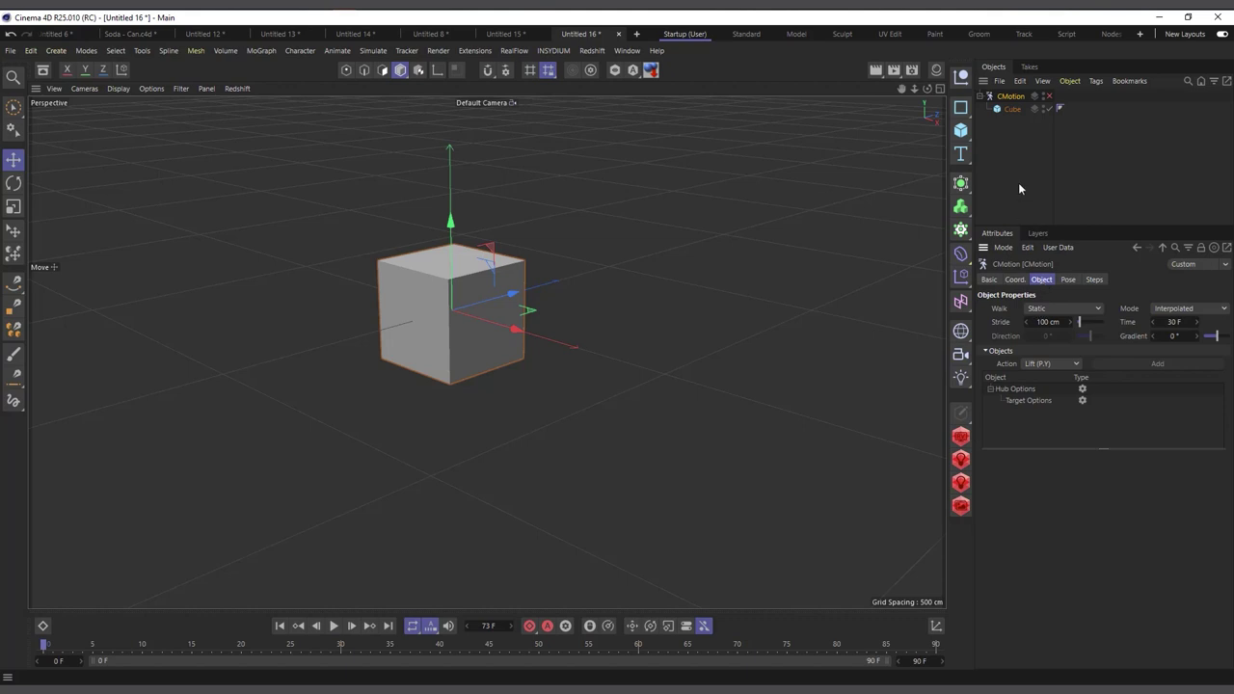
{"action": "left_click_drag", "start_coordinate": [1032, 427], "coordinate": [1034, 428]}
{"action": "left_click", "coordinate": [333, 627]}
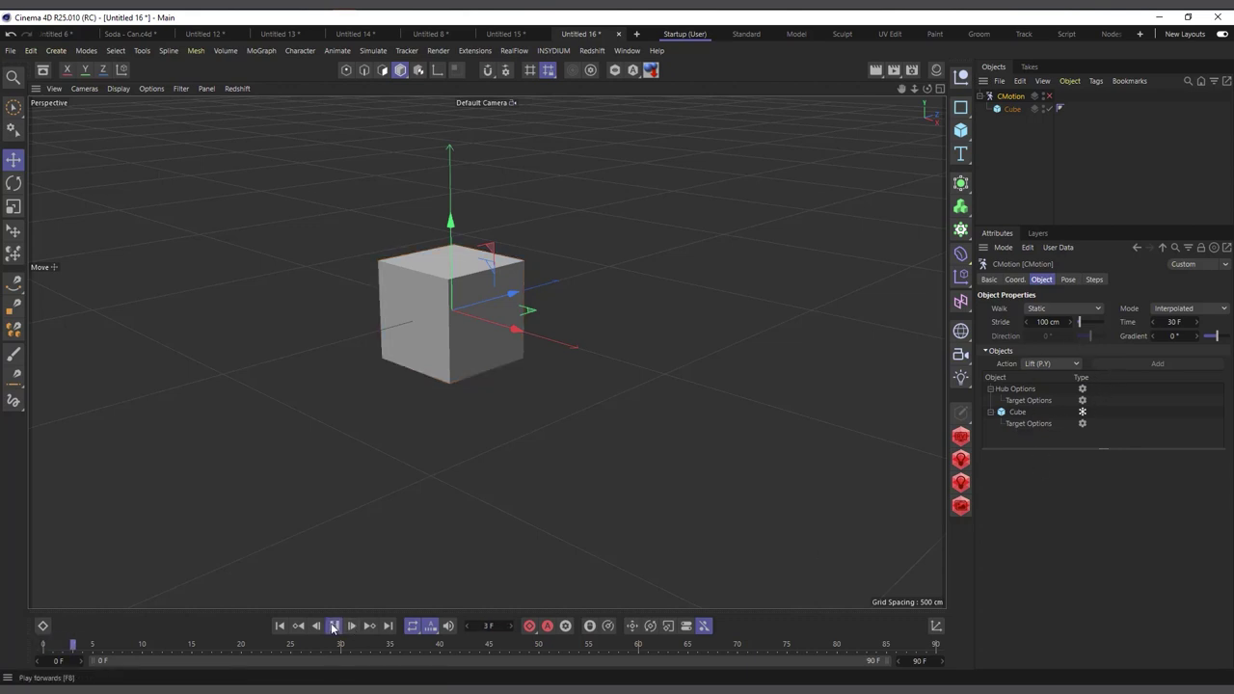
{"action": "left_click", "coordinate": [332, 626]}
{"action": "left_click", "coordinate": [279, 626]}
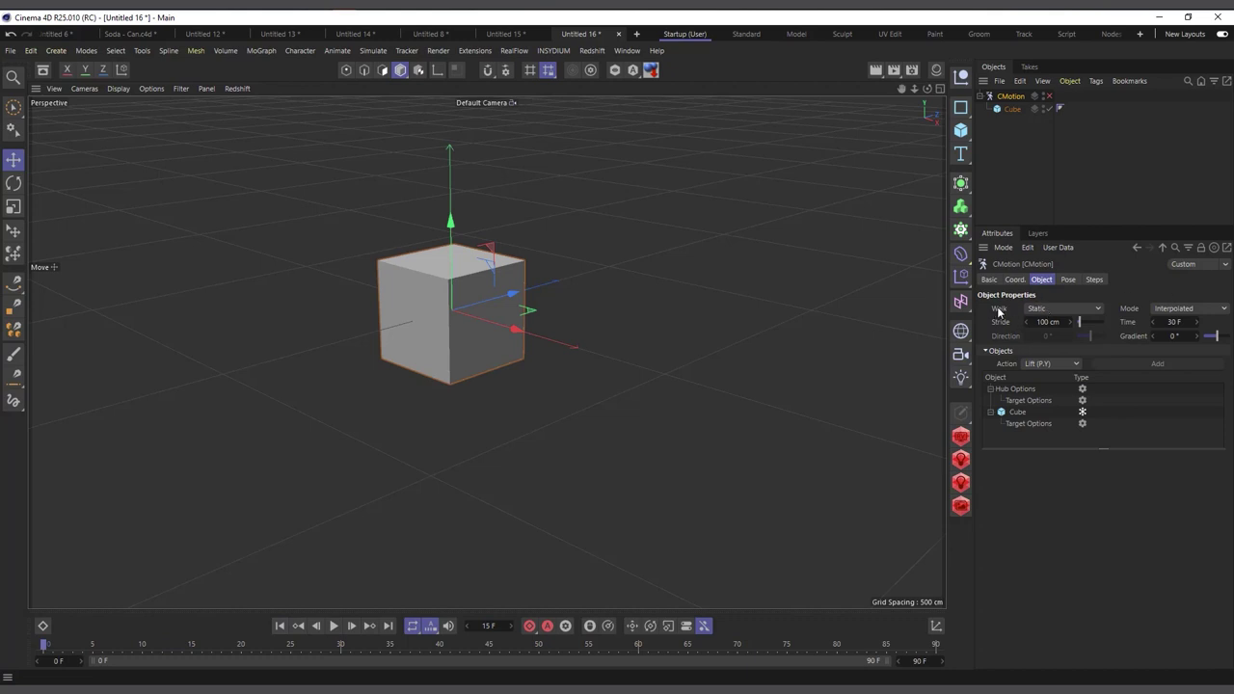
Set the CMotion's Walk mode to Line and preview the animation
{"action": "left_click", "coordinate": [1073, 309]}
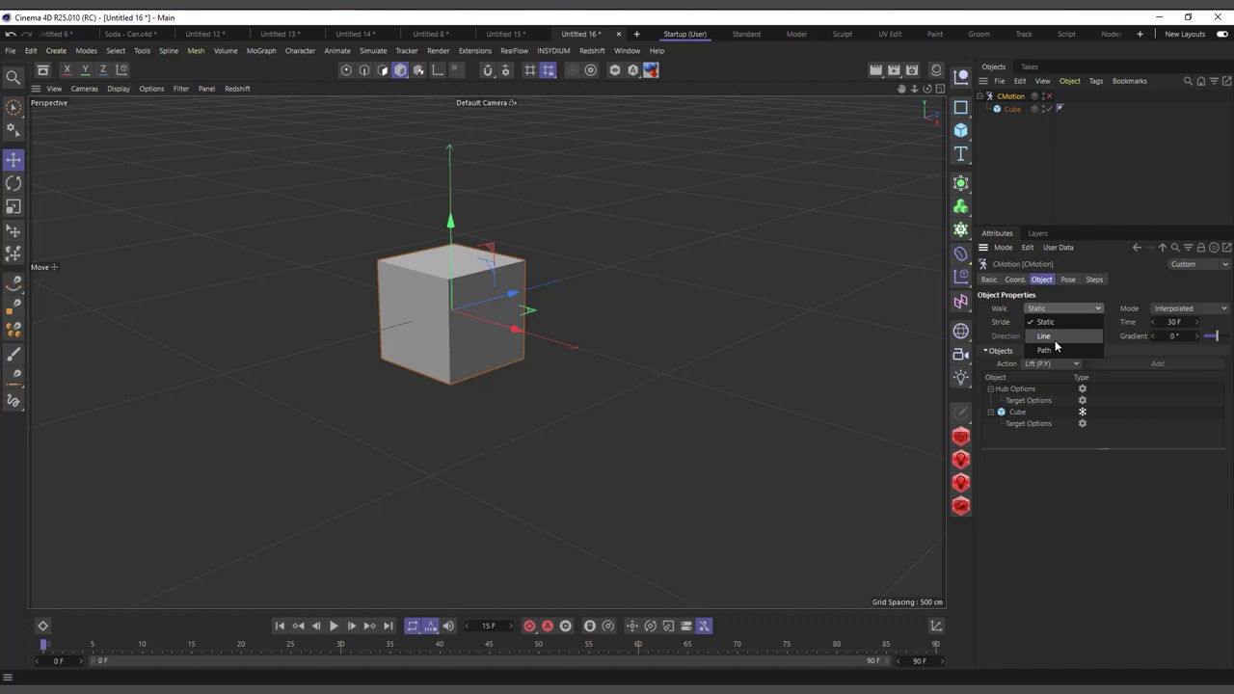
{"action": "left_click", "coordinate": [1055, 340]}
{"action": "left_click", "coordinate": [335, 627]}
{"action": "left_click", "coordinate": [334, 627]}
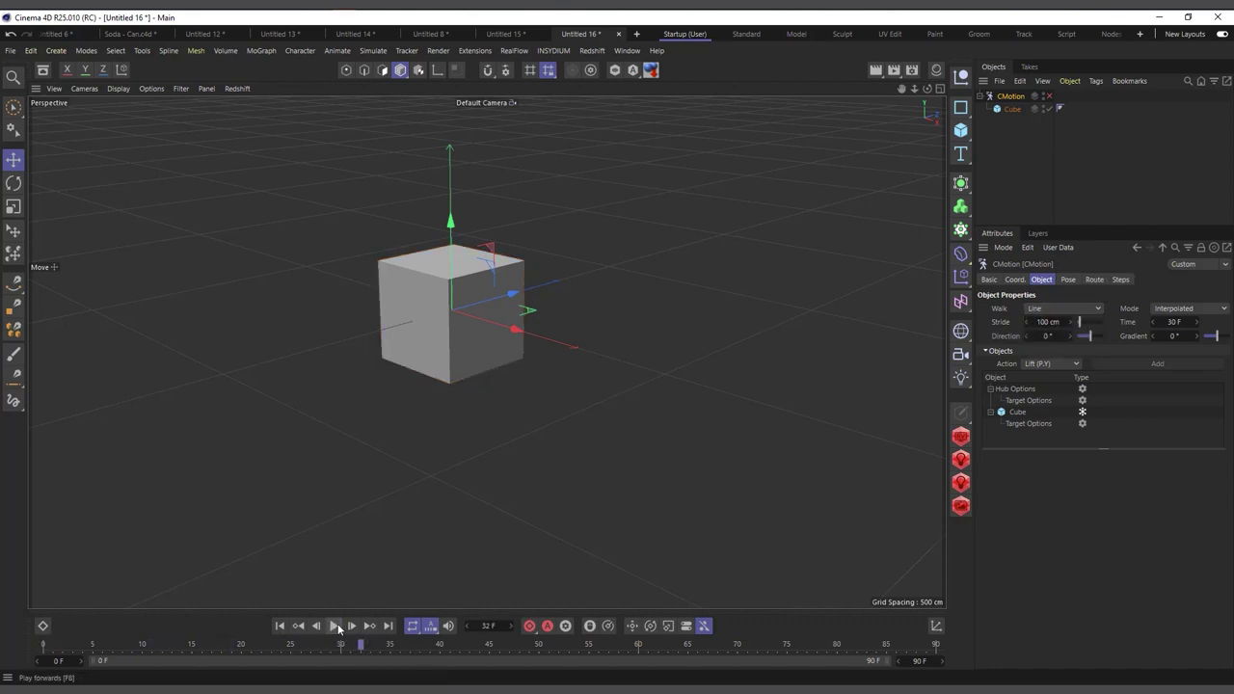
Enable the CMotion object and play the cube's animation from the start
{"action": "left_click", "coordinate": [1049, 96]}
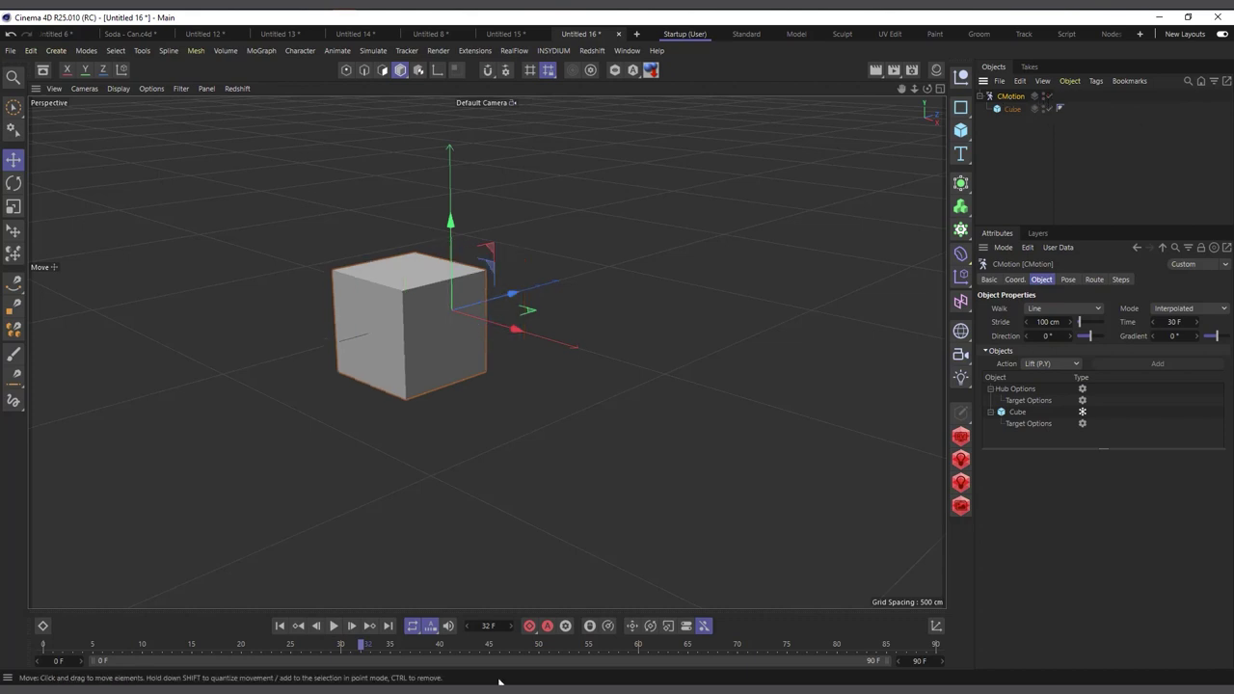
{"action": "left_click", "coordinate": [280, 626]}
{"action": "left_click", "coordinate": [335, 625]}
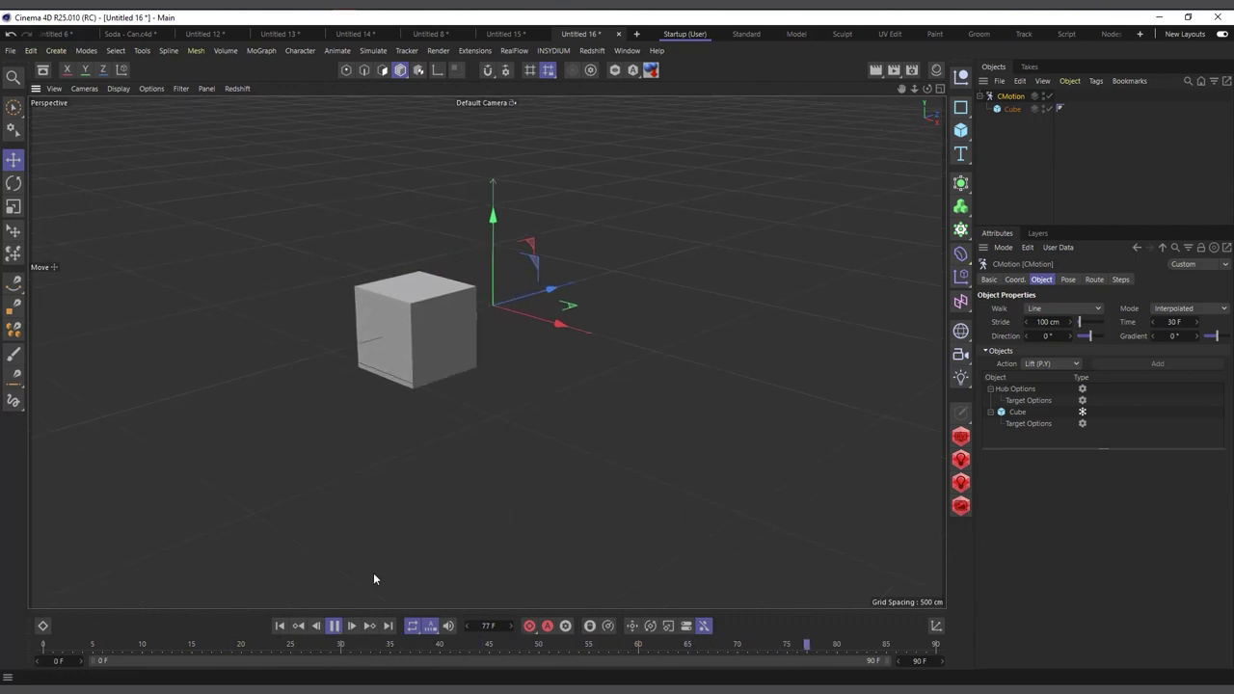
{"action": "left_click", "coordinate": [334, 627]}
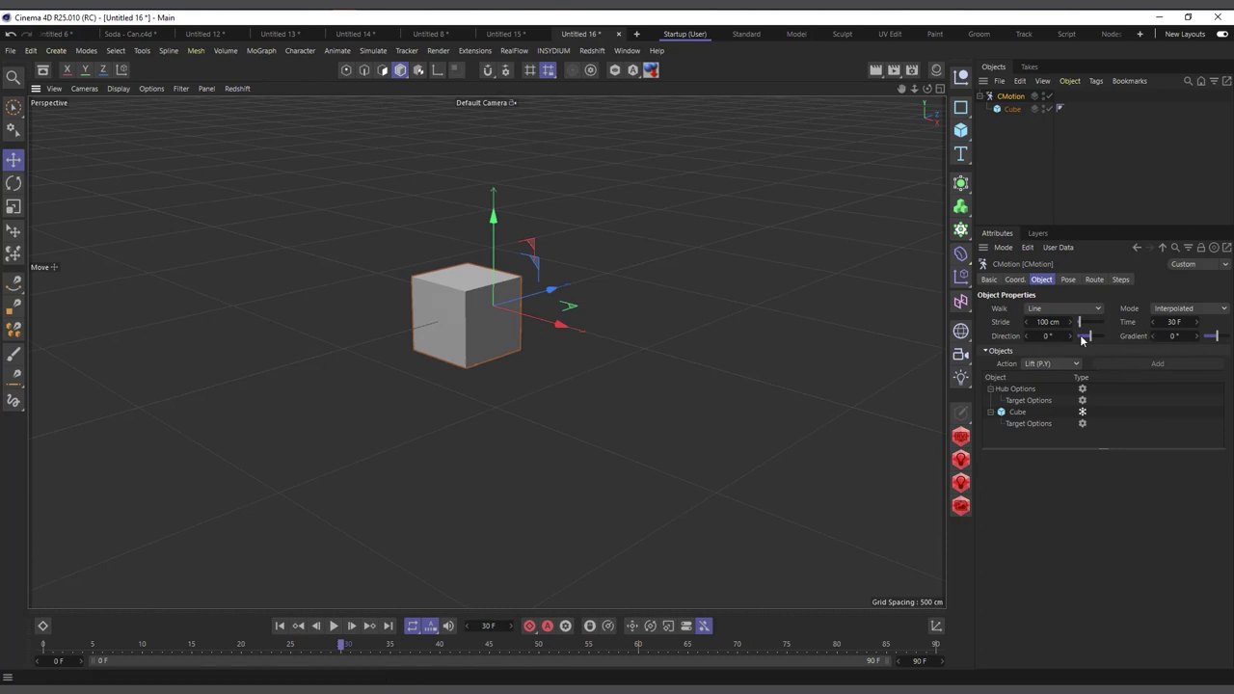
Set the CMotion's Stride to 274 cm, preview the cube's movement and return to the first frame
{"action": "left_click_drag", "start_coordinate": [1042, 321], "coordinate": [1084, 321]}
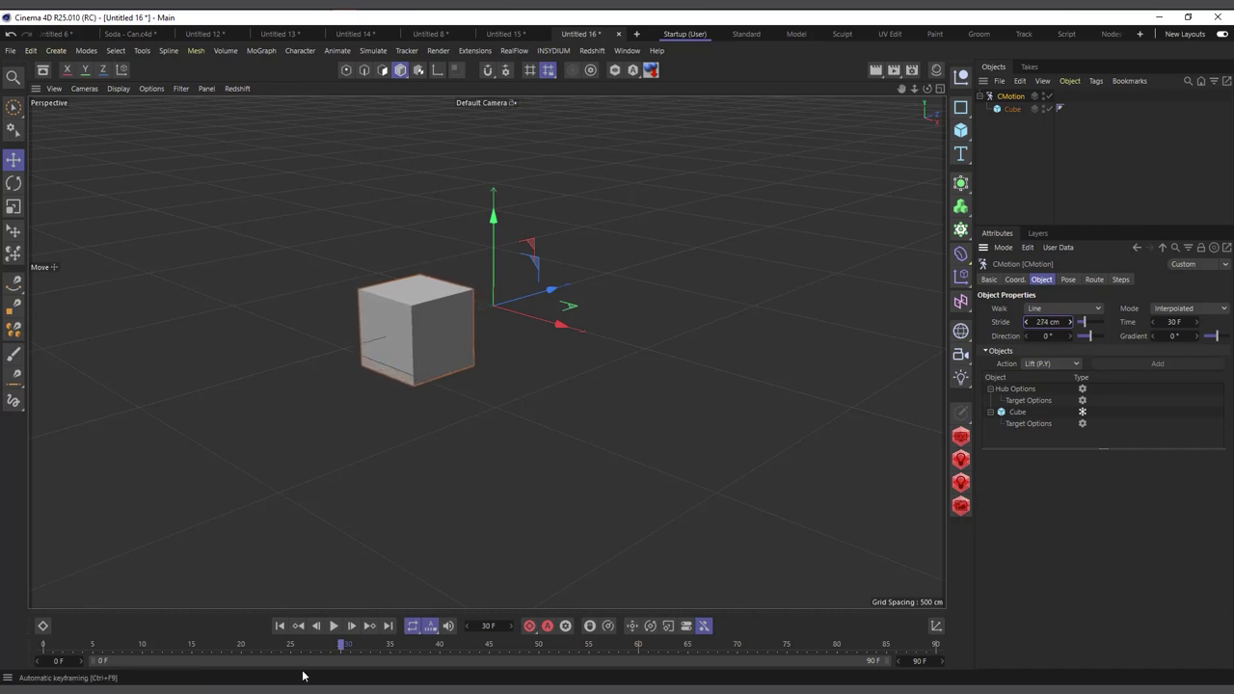
{"action": "left_click", "coordinate": [336, 626]}
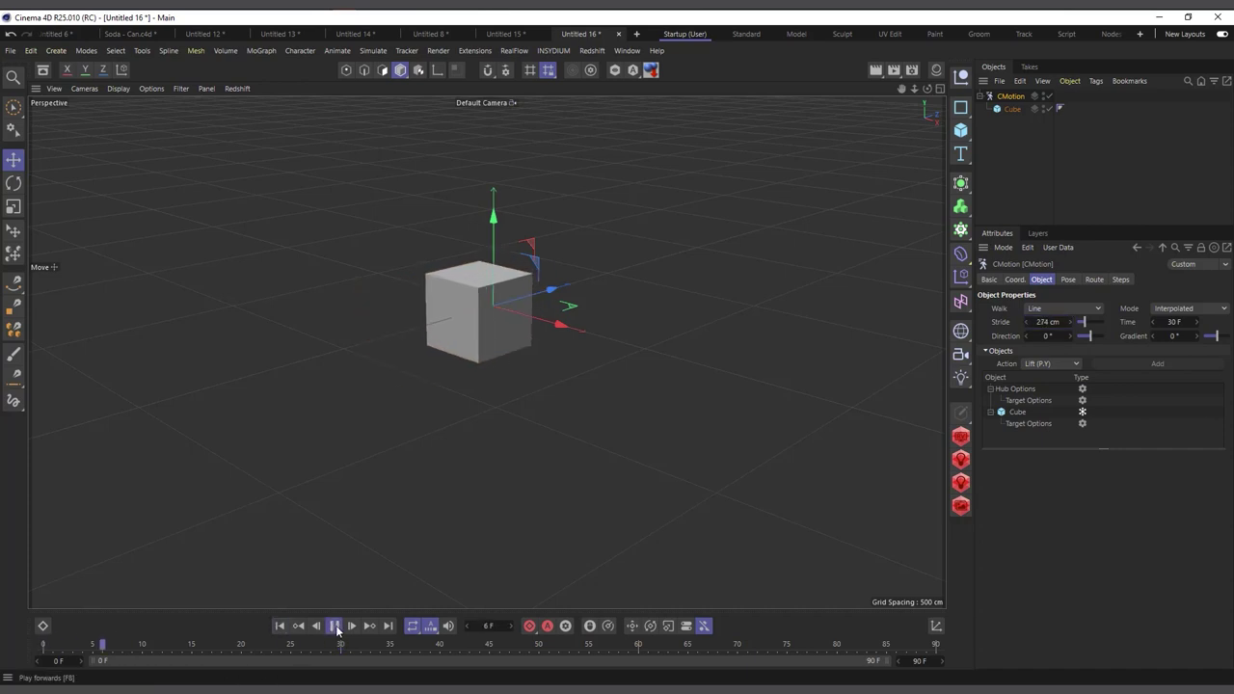
{"action": "left_click", "coordinate": [335, 626]}
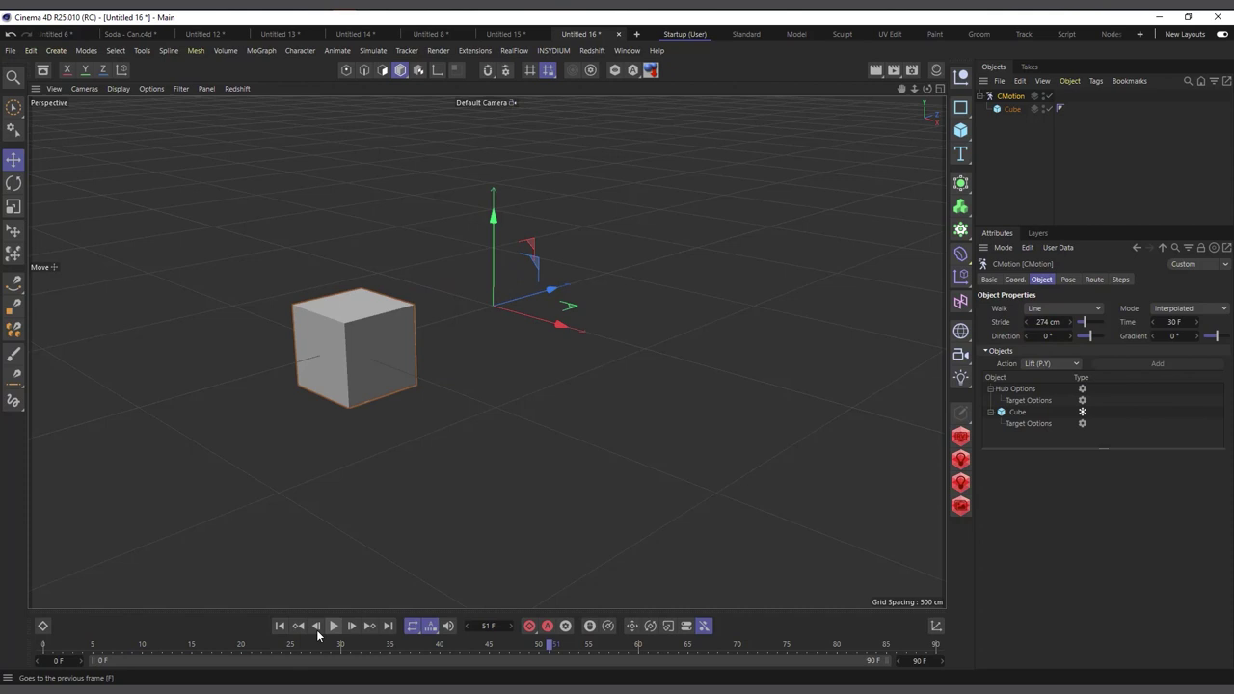
{"action": "left_click", "coordinate": [279, 626]}
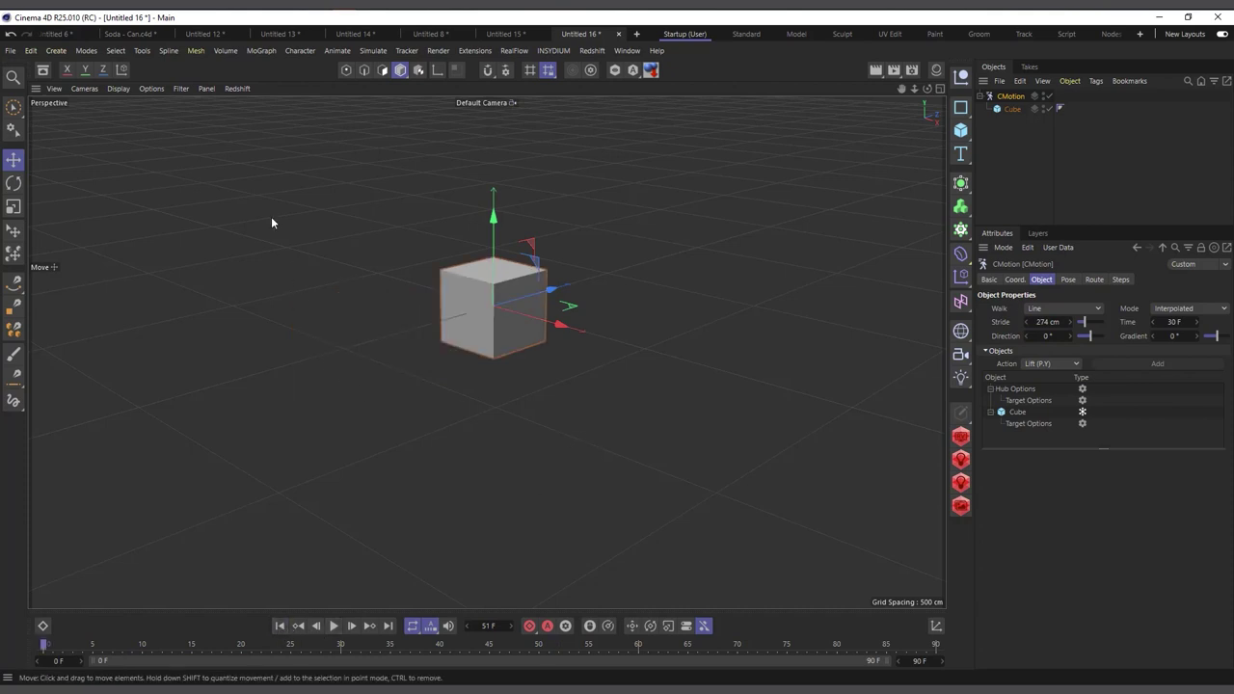
{"action": "scroll", "coordinate": [271, 222], "scroll_direction": "down", "scroll_amount": 2}
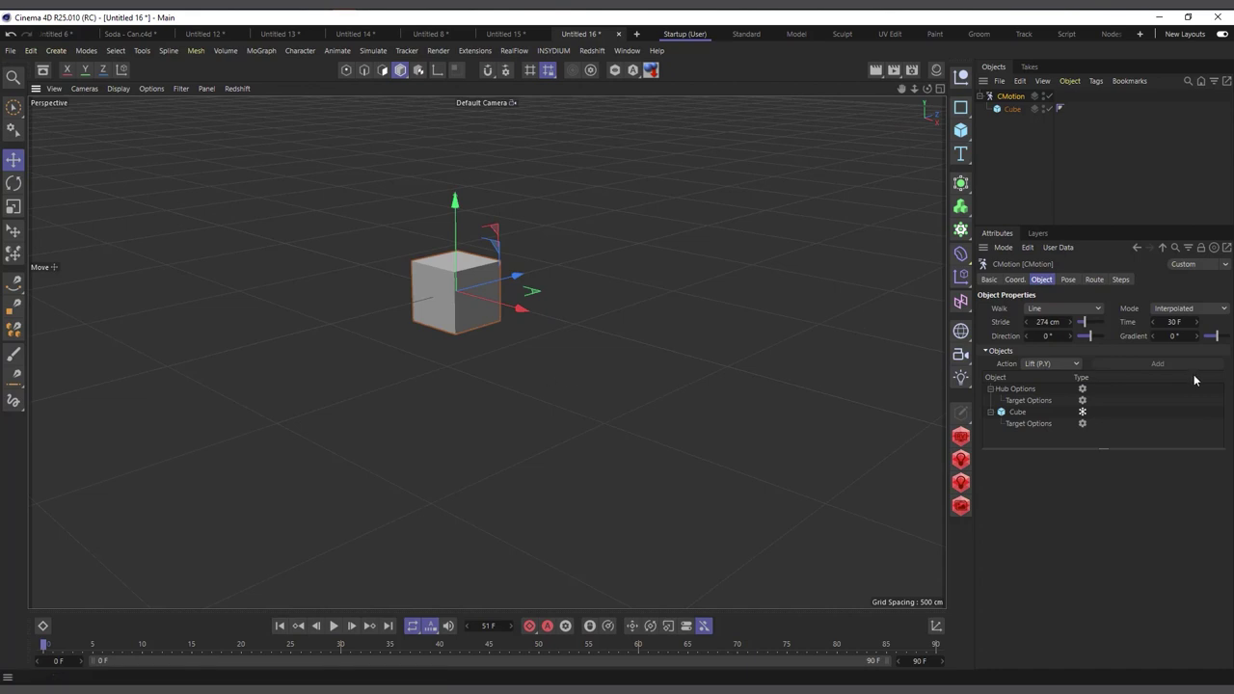
{"action": "scroll", "coordinate": [430, 315], "scroll_direction": "down", "scroll_amount": 1}
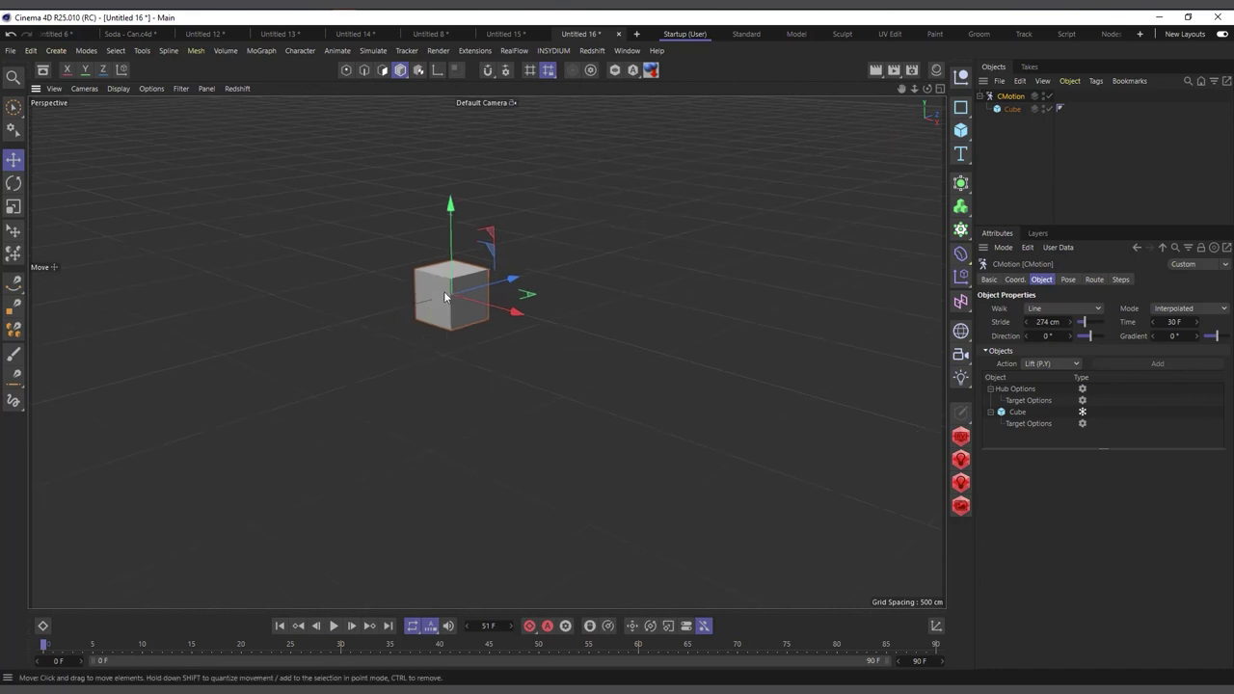
Switch to the Untitled 8 document with the wheel, stop its playback and return to the first frame
{"action": "left_click", "coordinate": [508, 34]}
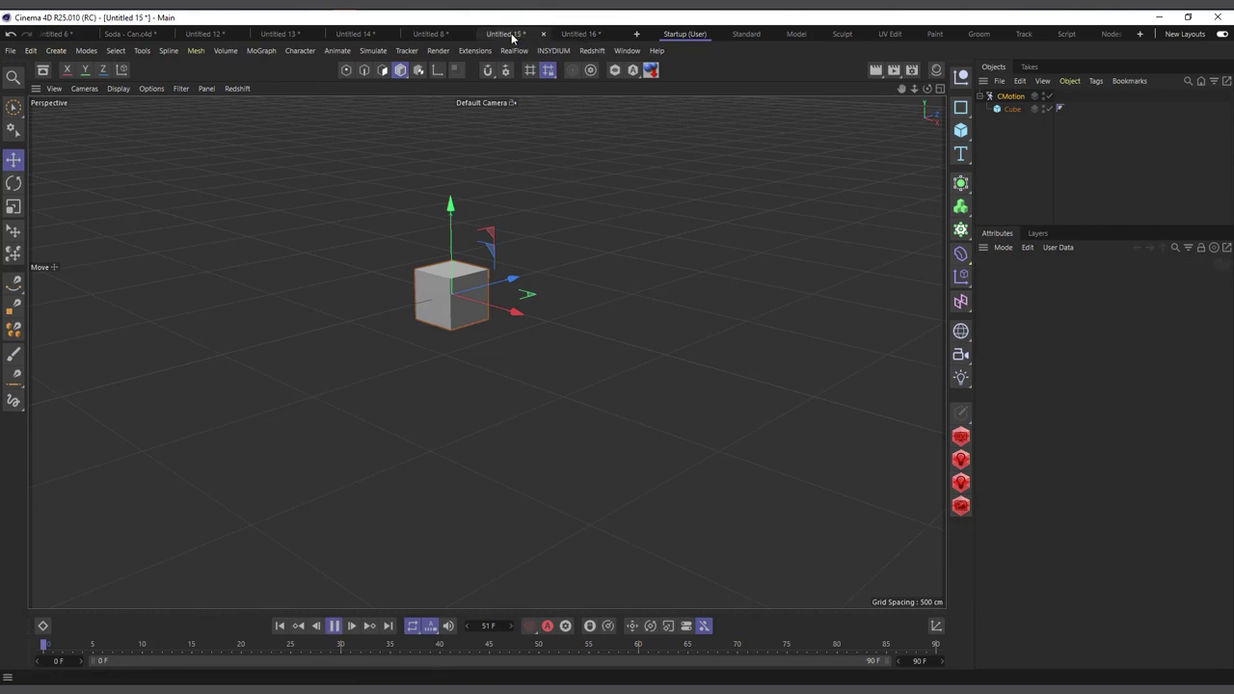
{"action": "left_click", "coordinate": [451, 35]}
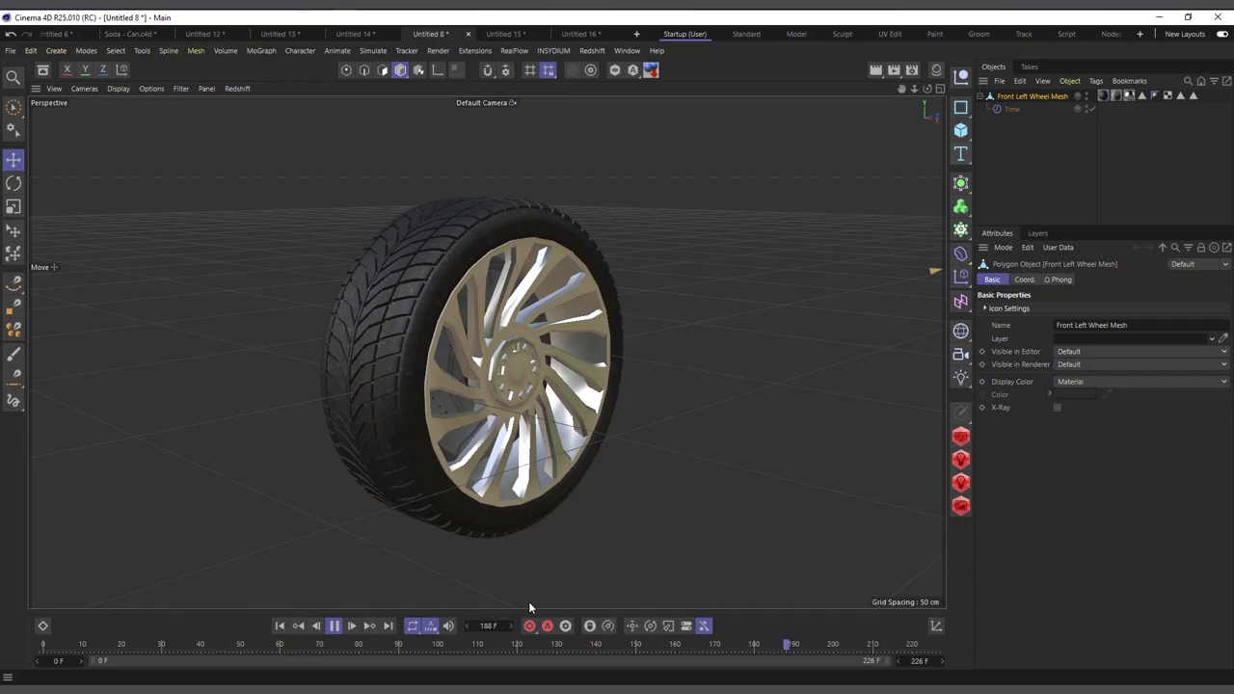
{"action": "left_click", "coordinate": [334, 626]}
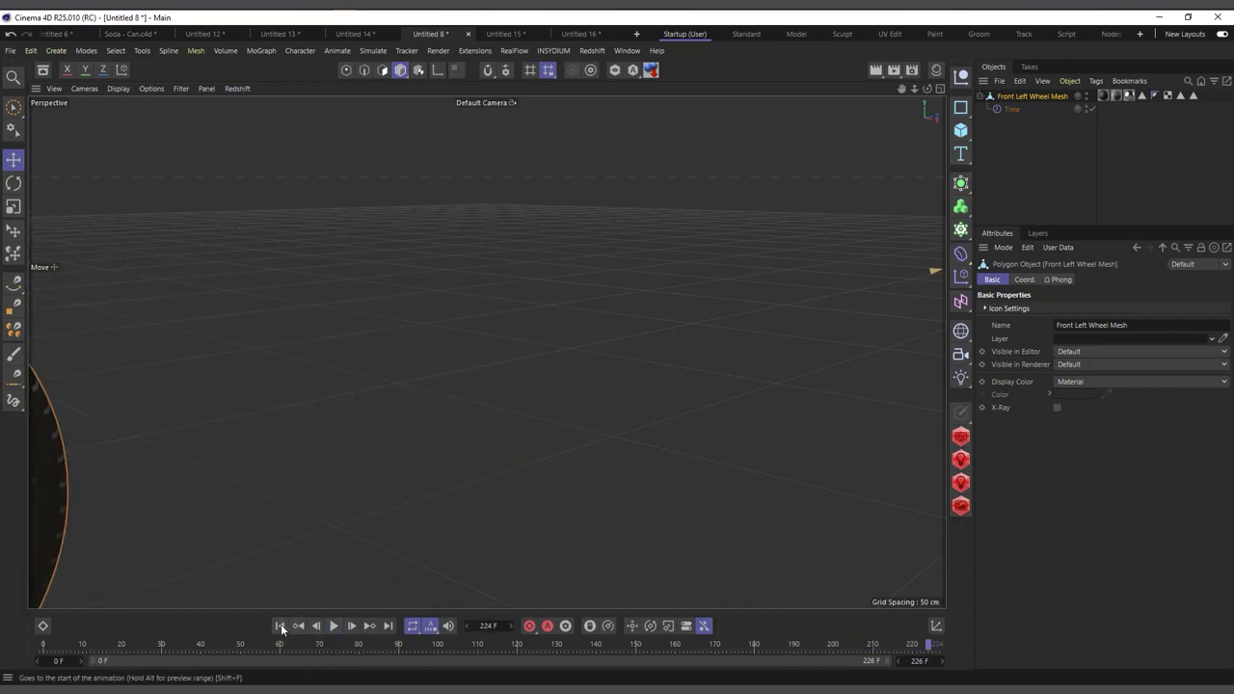
{"action": "left_click", "coordinate": [279, 626]}
{"action": "left_click_drag", "start_coordinate": [464, 335], "coordinate": [94, 357]}
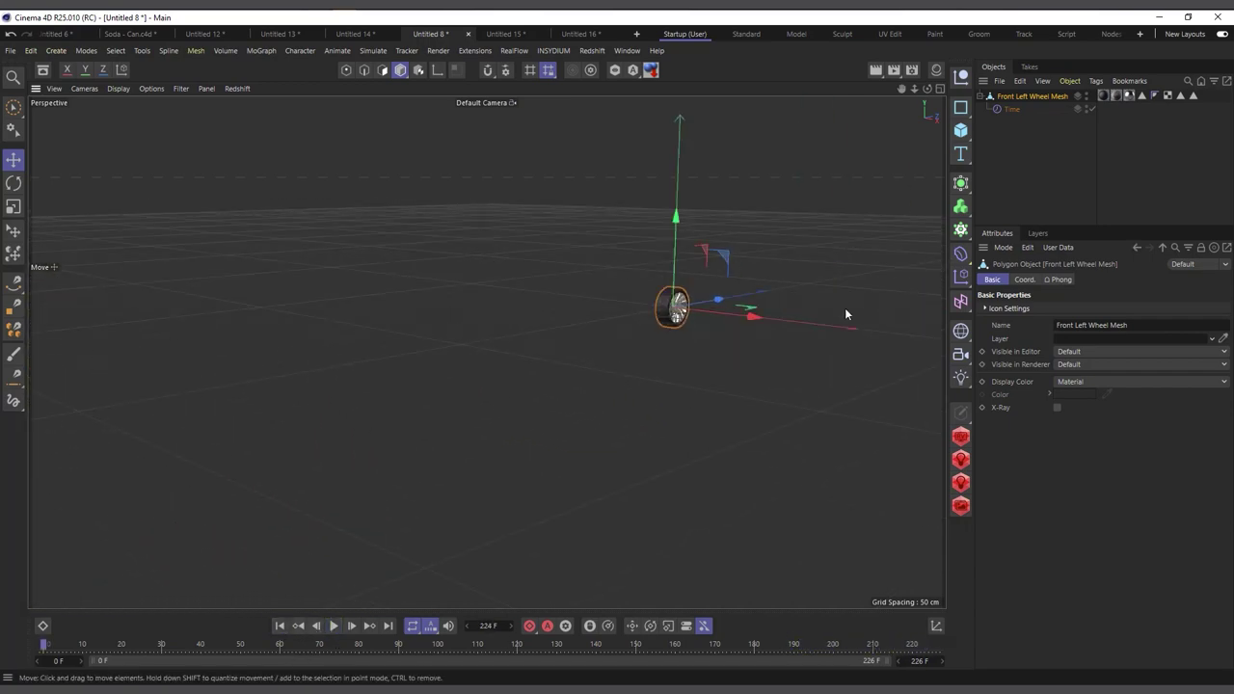
Turn off Position in the wheel's Time effector and preview the animation
{"action": "left_click", "coordinate": [1010, 108]}
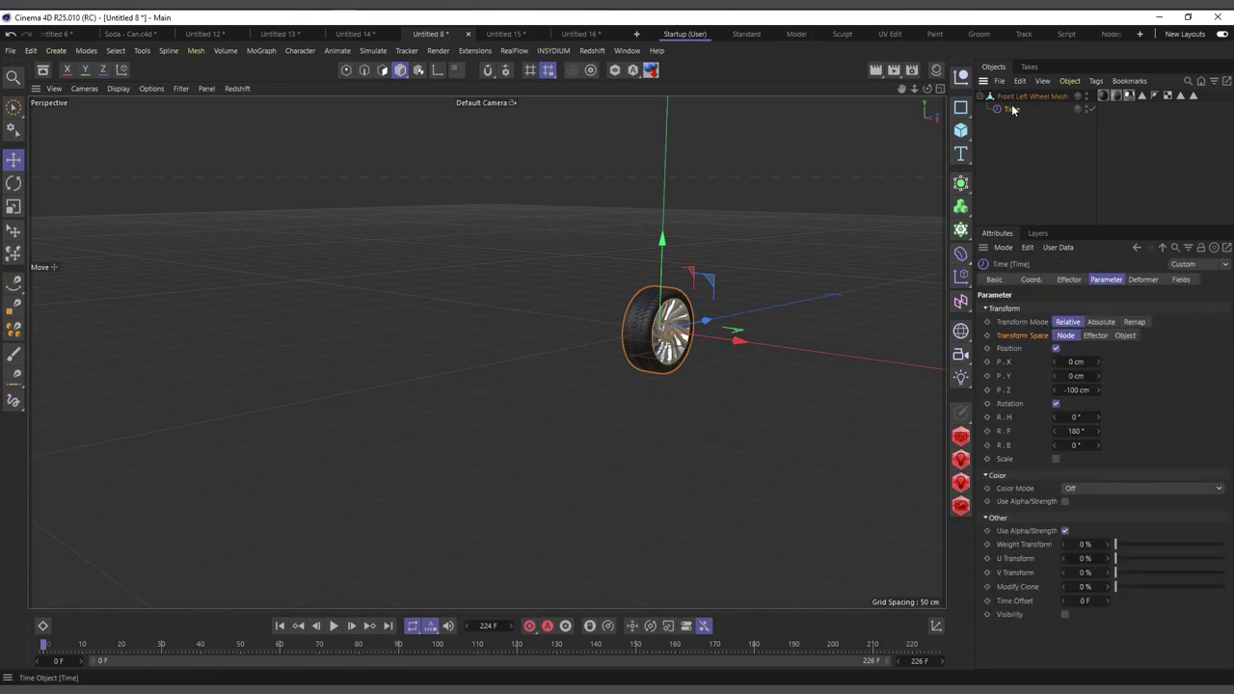
{"action": "left_click", "coordinate": [1056, 348]}
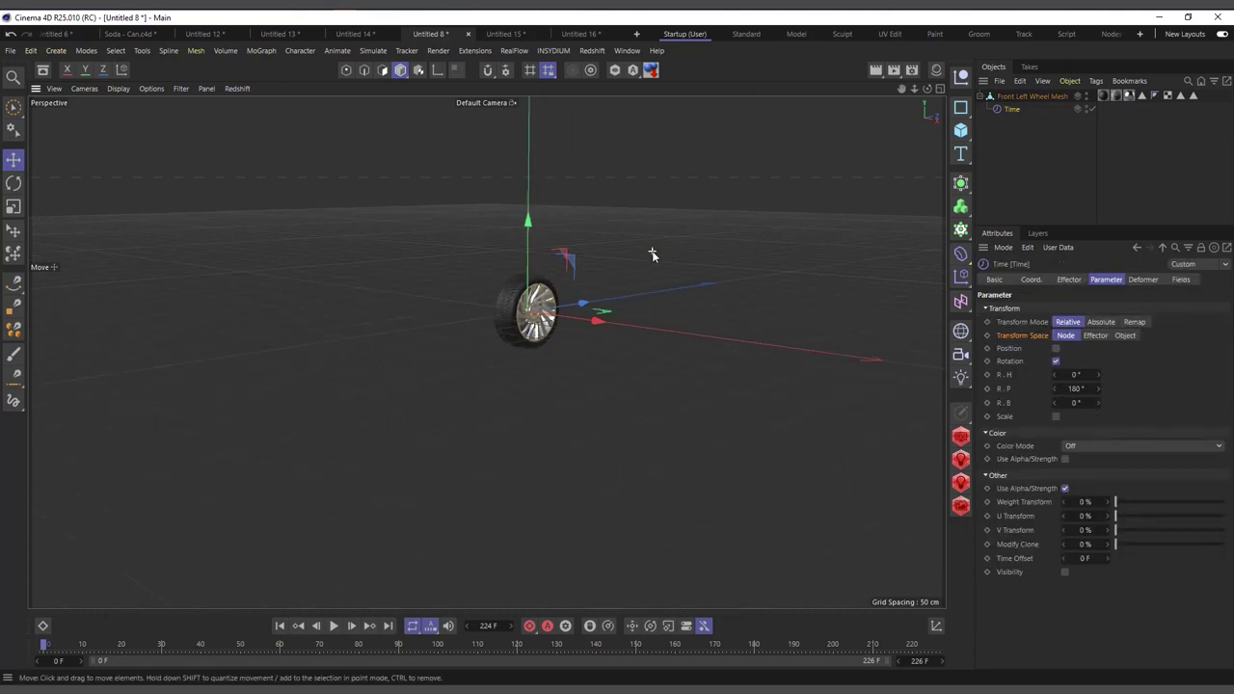
{"action": "left_click", "coordinate": [333, 626]}
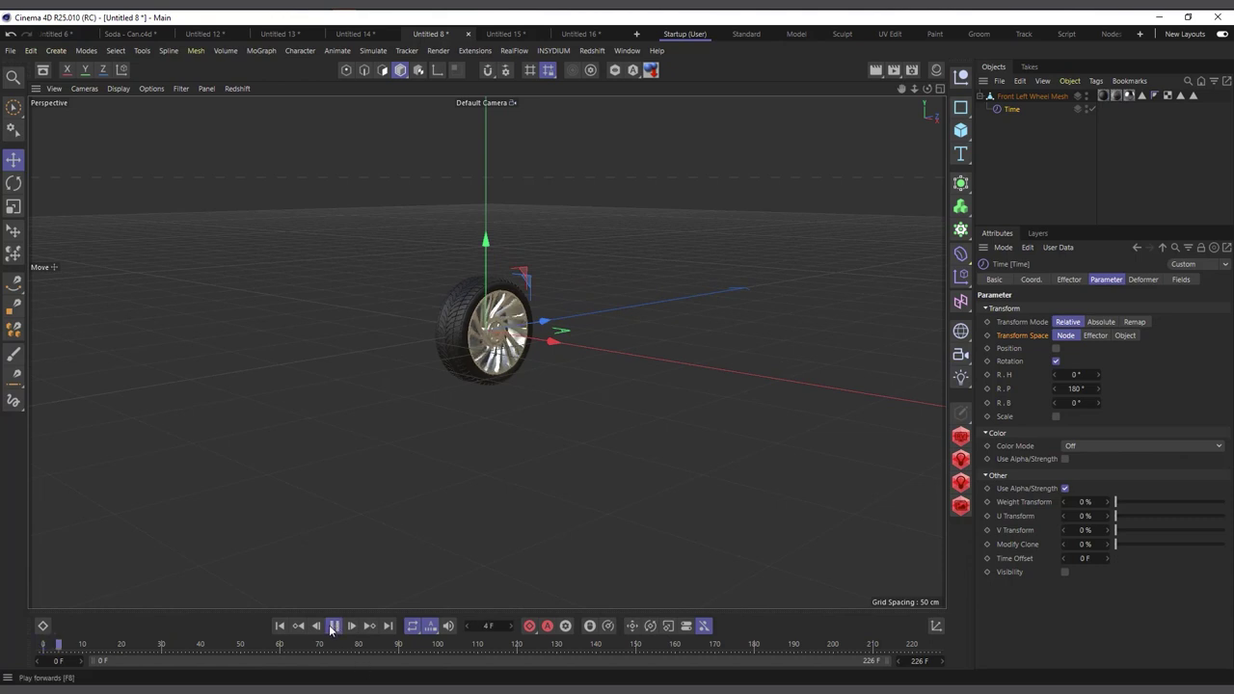
{"action": "left_click", "coordinate": [333, 626]}
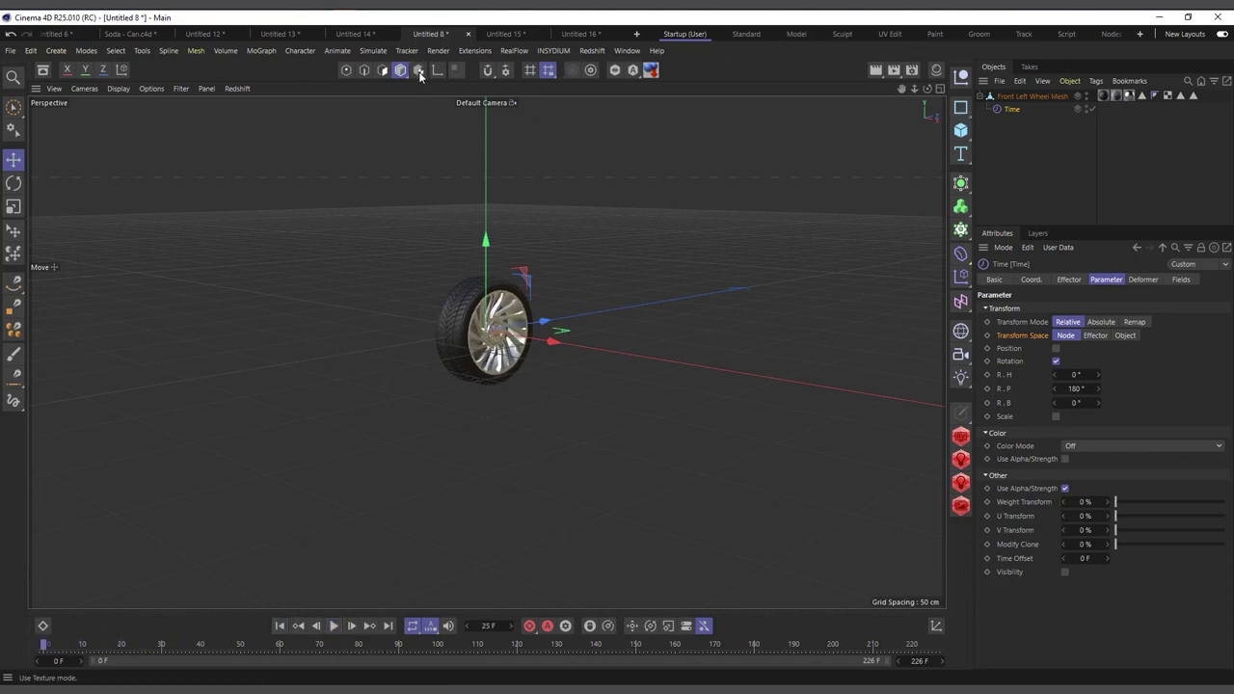
Add a CMotion object, nest Front Left Wheel Mesh under it and add the mesh to its object list
{"action": "left_click", "coordinate": [300, 50]}
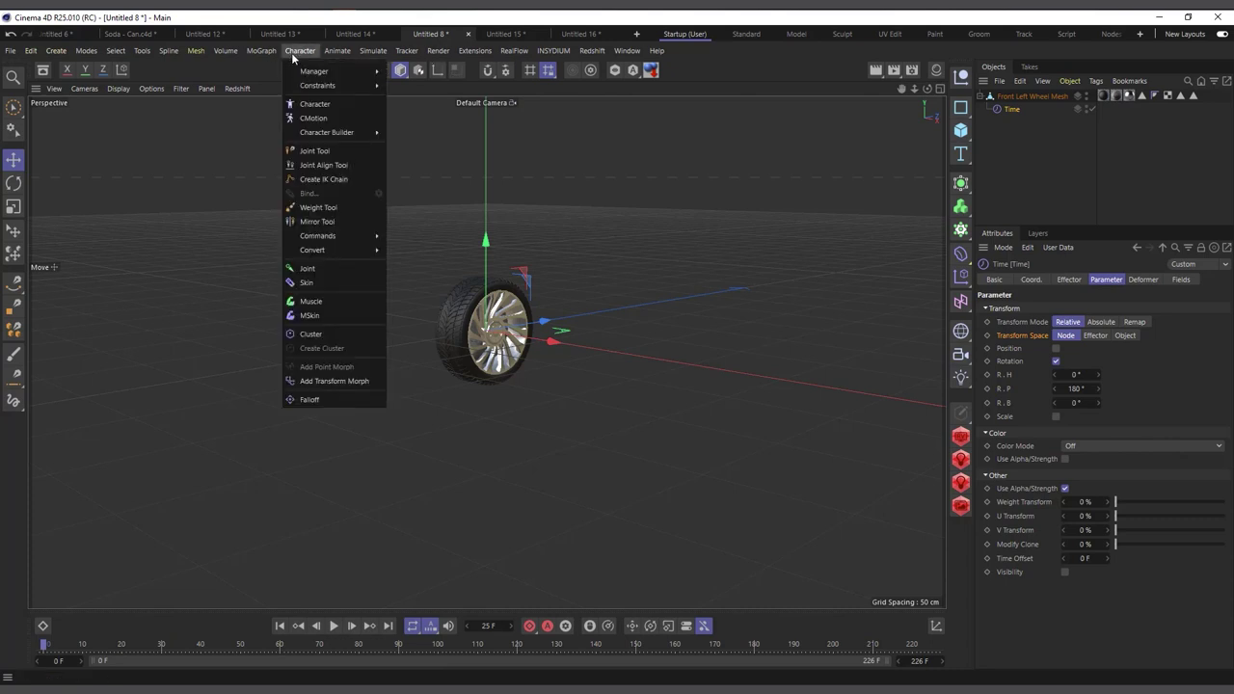
{"action": "left_click", "coordinate": [321, 120]}
{"action": "mouse_move", "coordinate": [1019, 114]}
{"action": "left_mouse_down"}
{"action": "mouse_move", "coordinate": [1027, 105]}
{"action": "mouse_move", "coordinate": [1015, 102]}
{"action": "left_mouse_up"}
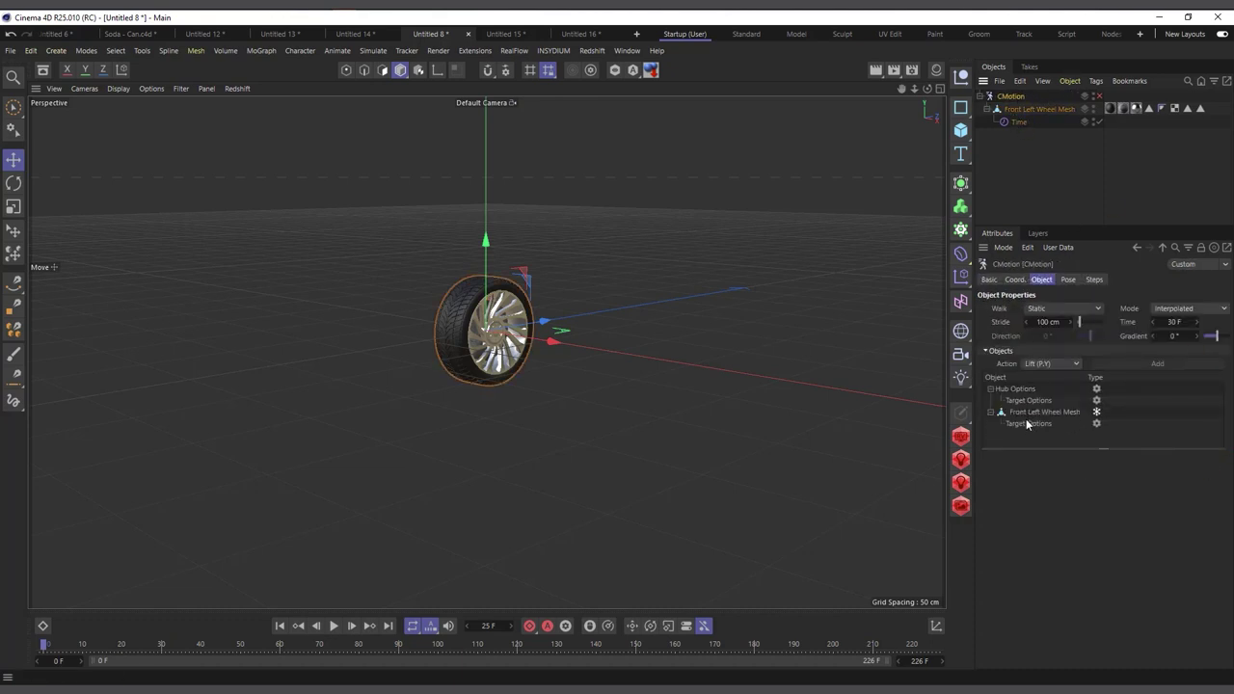
Set the wheel CMotion's Walk mode to Line and enable the CMotion object
{"action": "left_click", "coordinate": [1032, 413]}
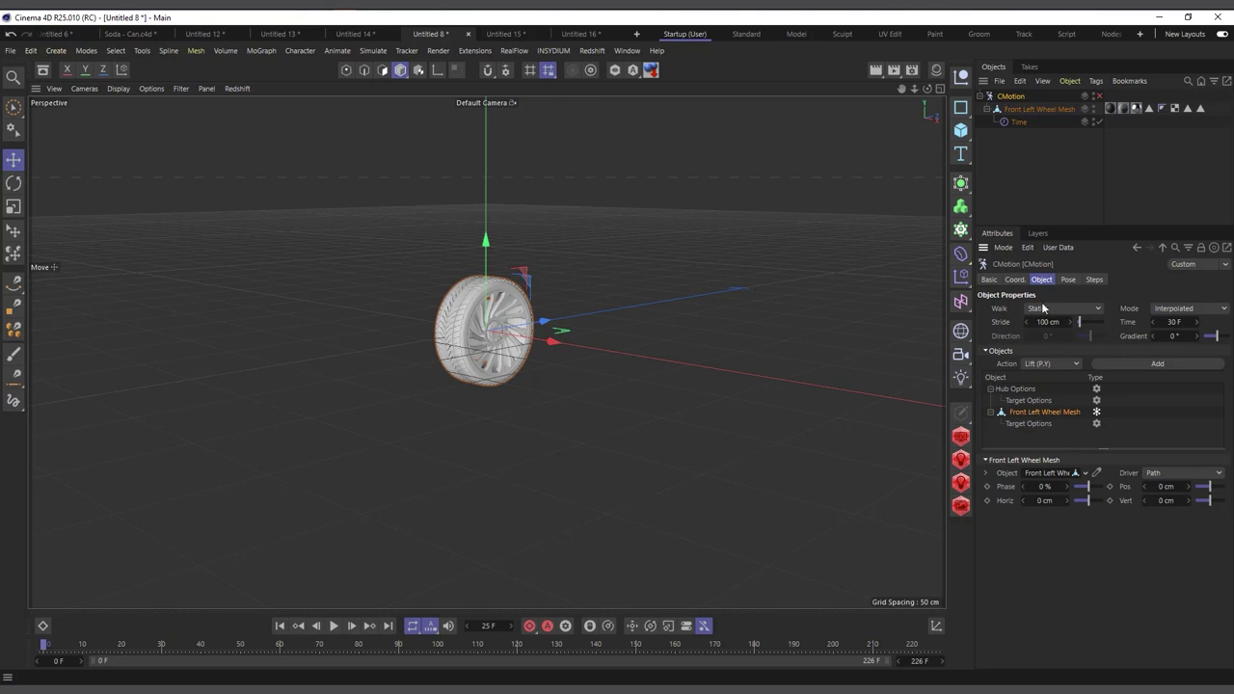
{"action": "left_click", "coordinate": [1032, 309]}
{"action": "left_click", "coordinate": [1047, 324]}
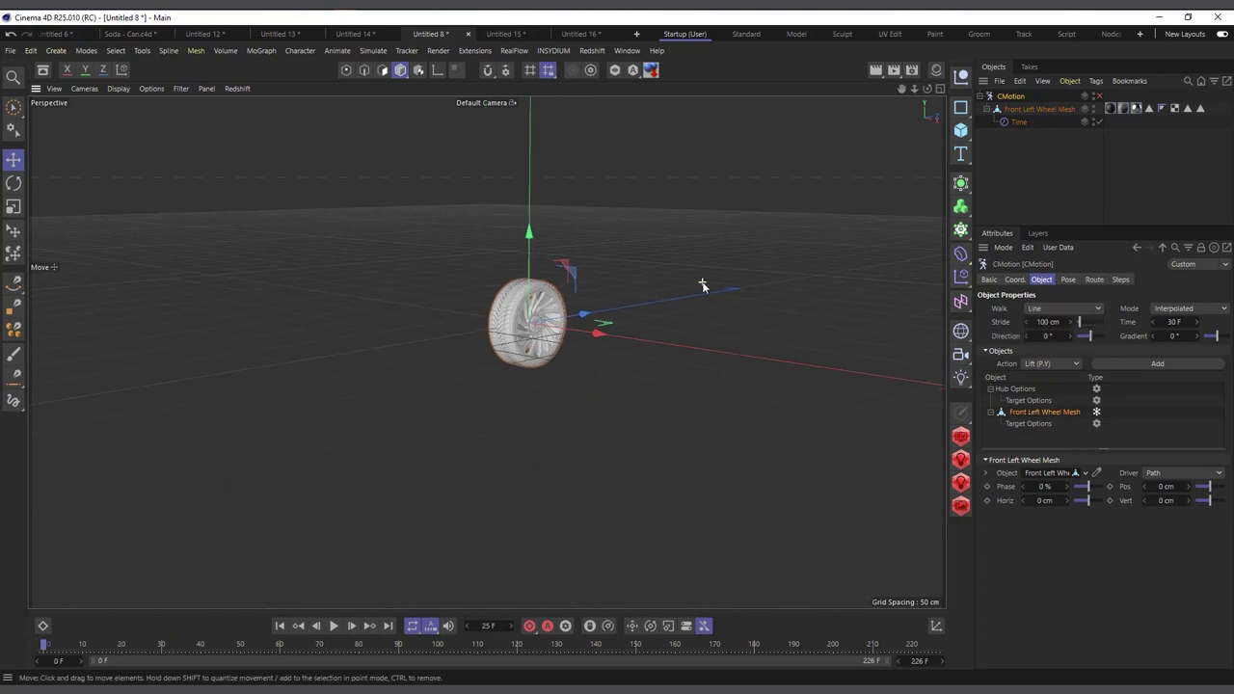
{"action": "left_click_drag", "start_coordinate": [928, 88], "coordinate": [955, 111]}
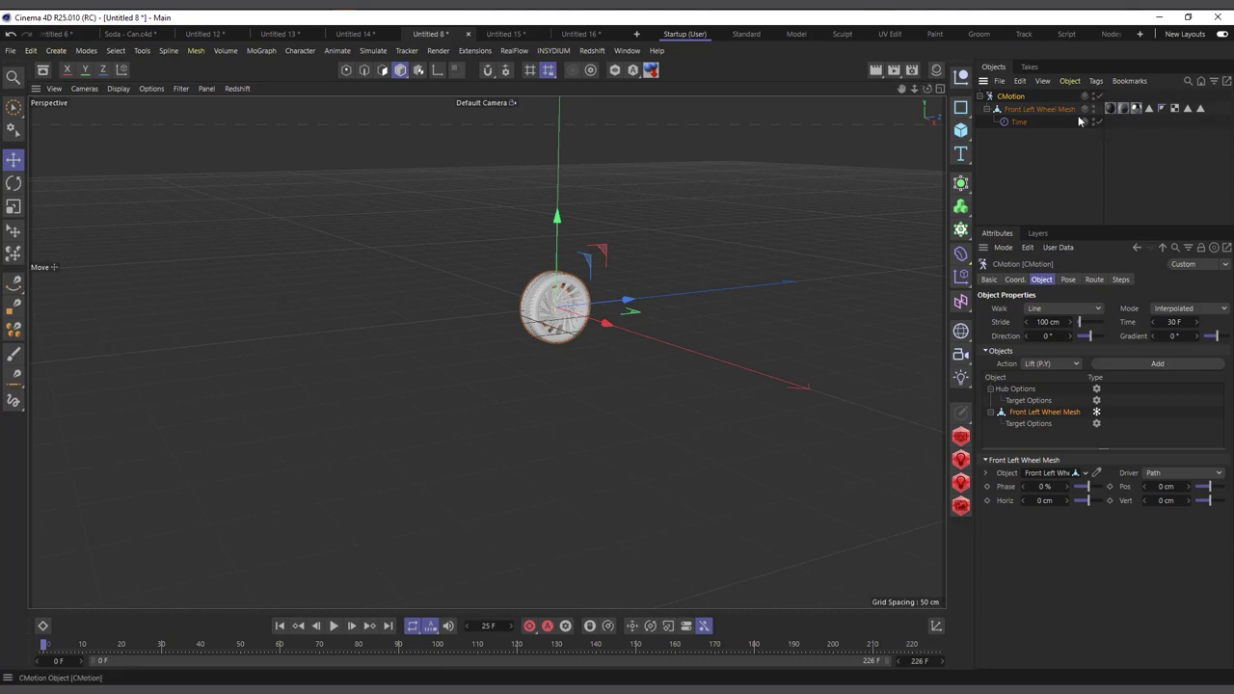
Play the wheel animation and examine its rolling movement up close
{"action": "left_click", "coordinate": [335, 626]}
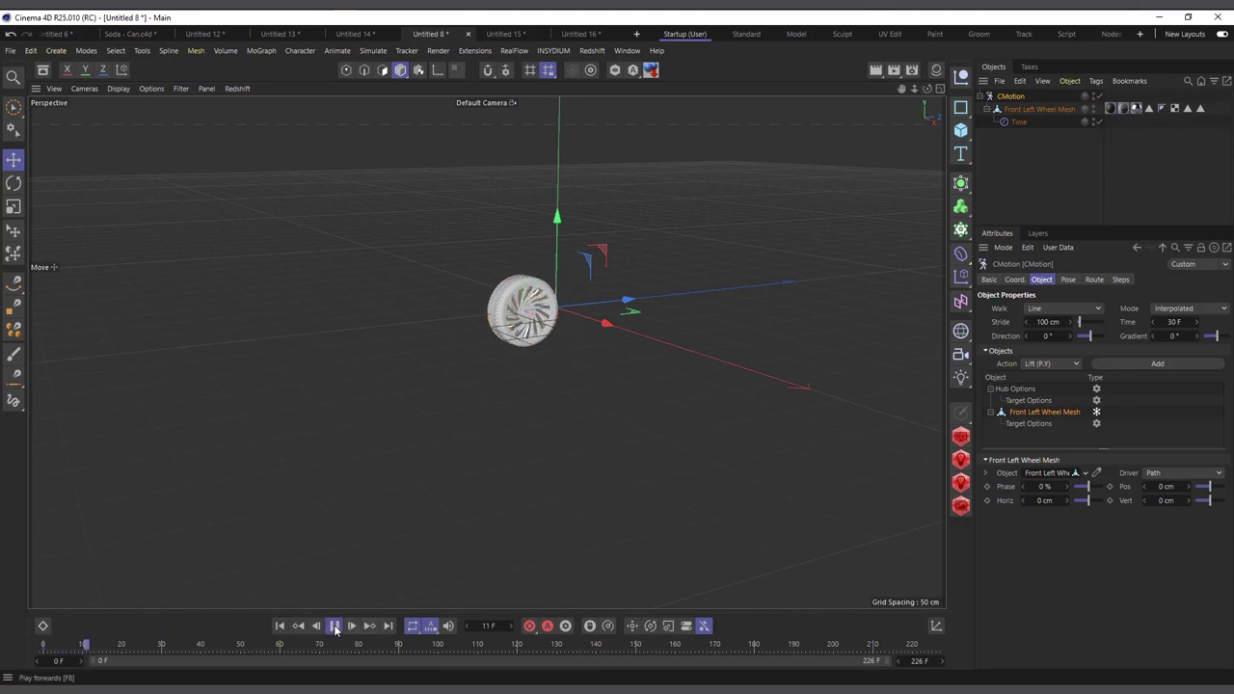
{"action": "left_click", "coordinate": [335, 626]}
{"action": "scroll", "coordinate": [524, 364], "scroll_direction": "up", "scroll_amount": 10}
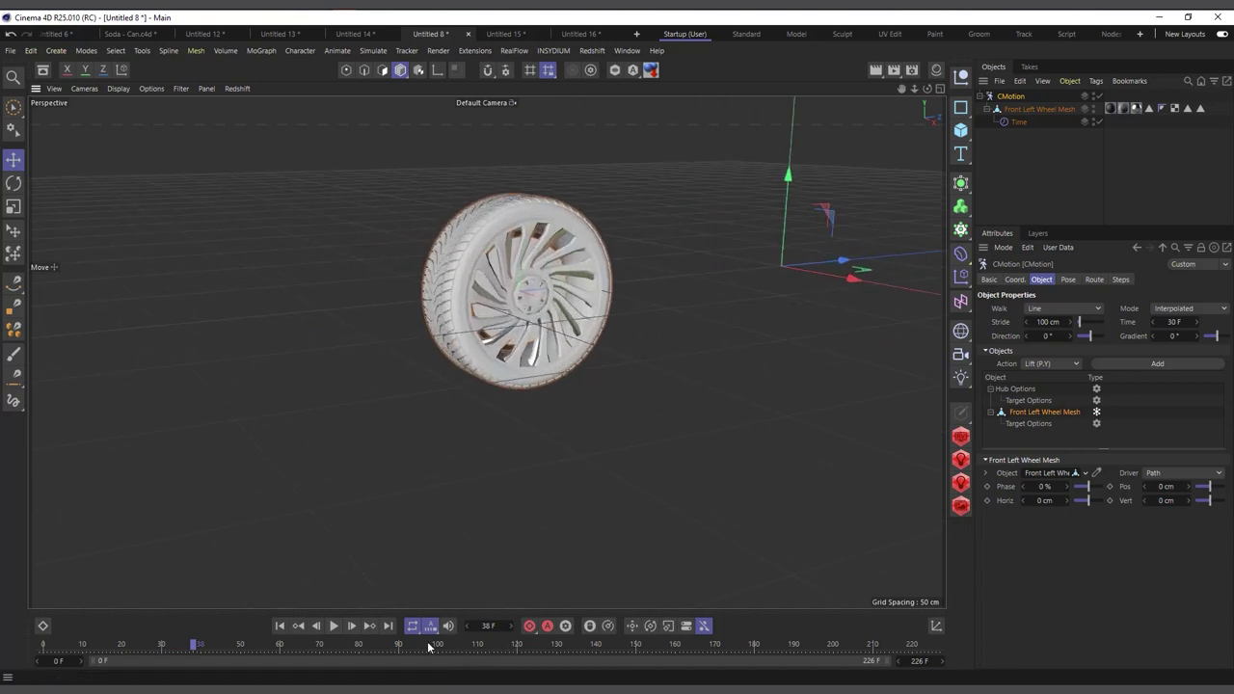
{"action": "left_click", "coordinate": [334, 626]}
{"action": "left_click", "coordinate": [335, 626]}
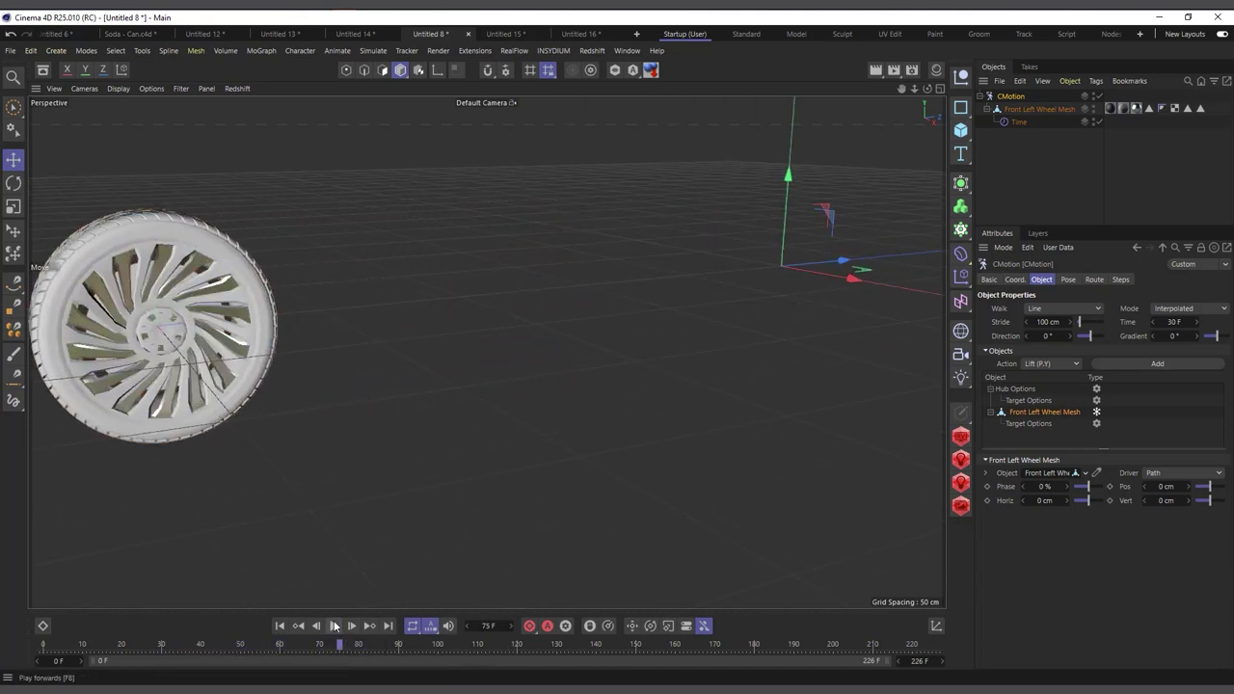
{"action": "scroll", "coordinate": [634, 293], "scroll_direction": "up", "scroll_amount": 2}
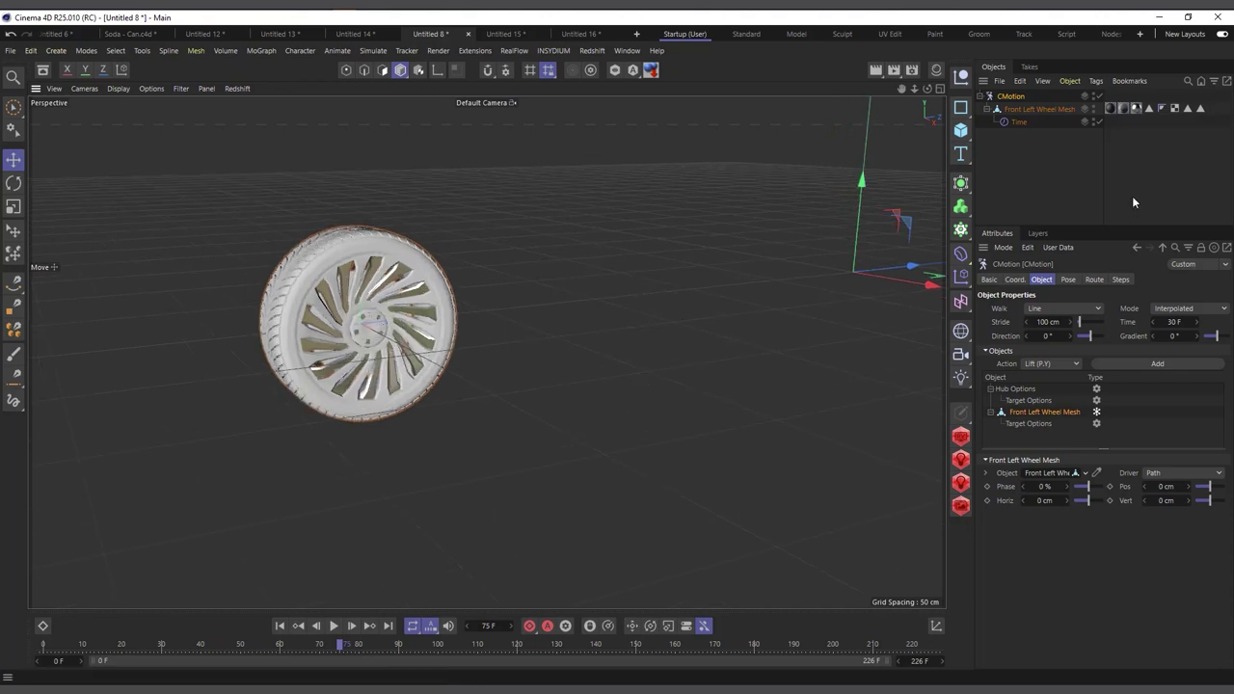
Delete the third material tag from Front Left Wheel Mesh
{"action": "left_click", "coordinate": [1135, 109]}
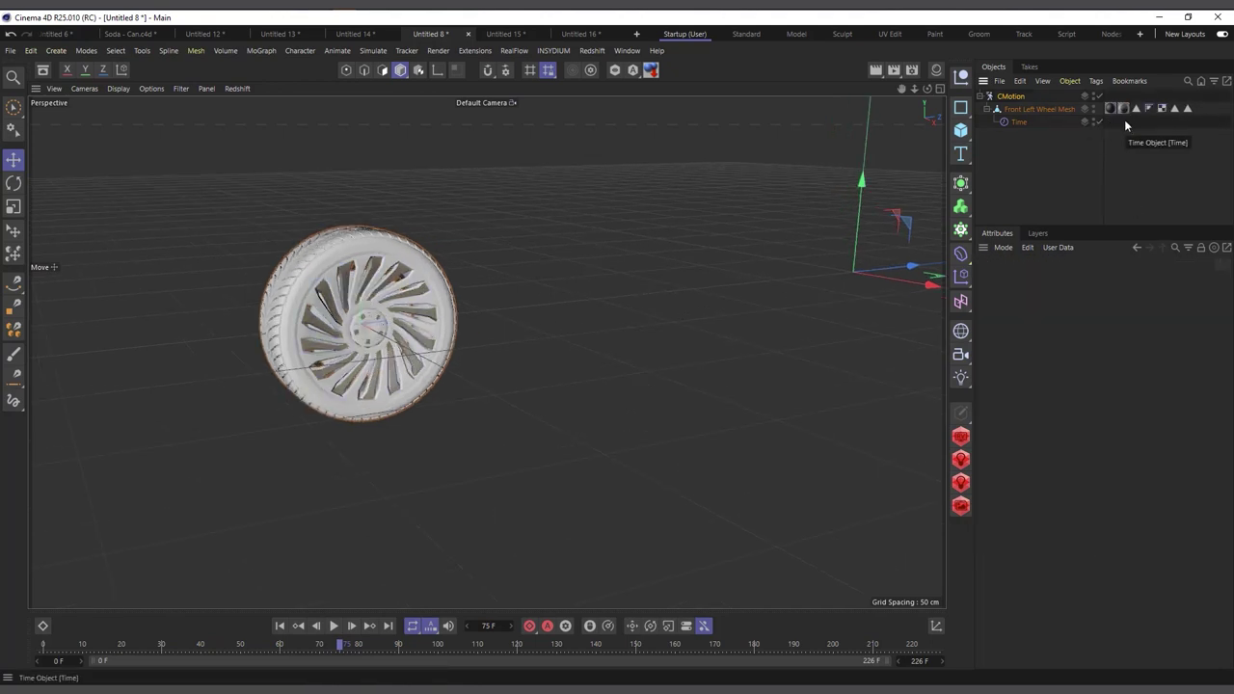
Delete the remaining material tags from Front Left Wheel Mesh and play the wheel animation from the start
{"action": "left_click", "coordinate": [1116, 111]}
{"action": "key", "text": "Delete"}
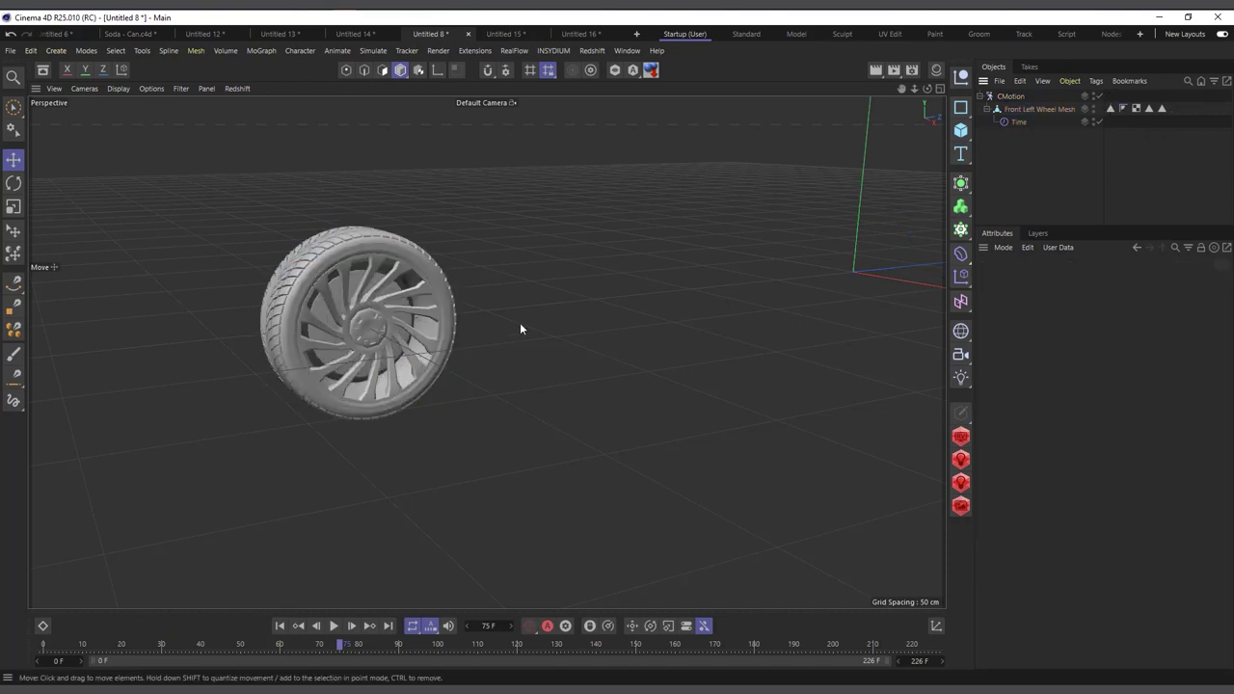
{"action": "left_click", "coordinate": [280, 626]}
{"action": "left_click", "coordinate": [333, 626]}
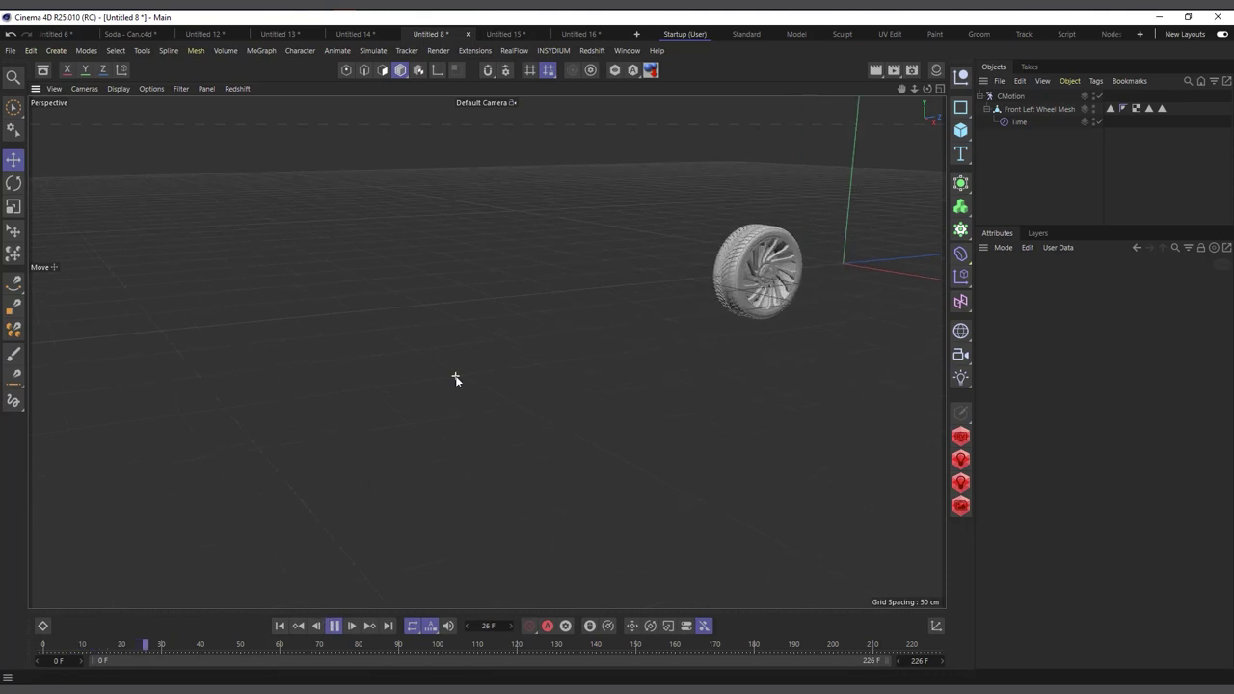
{"action": "left_click", "coordinate": [335, 625]}
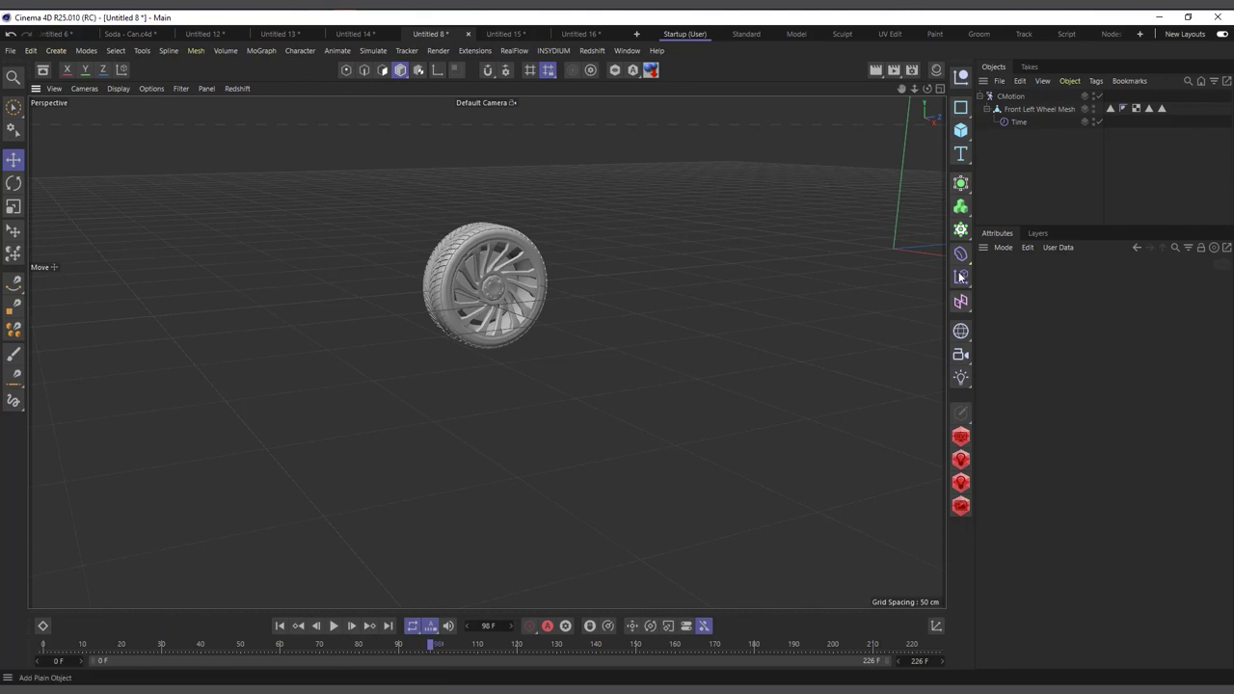
Add a Landscape object and scale it up uniformly to about 1465 × 244 × 1465 cm
{"action": "left_click_drag", "start_coordinate": [957, 133], "coordinate": [1109, 250]}
{"action": "key", "text": "o"}
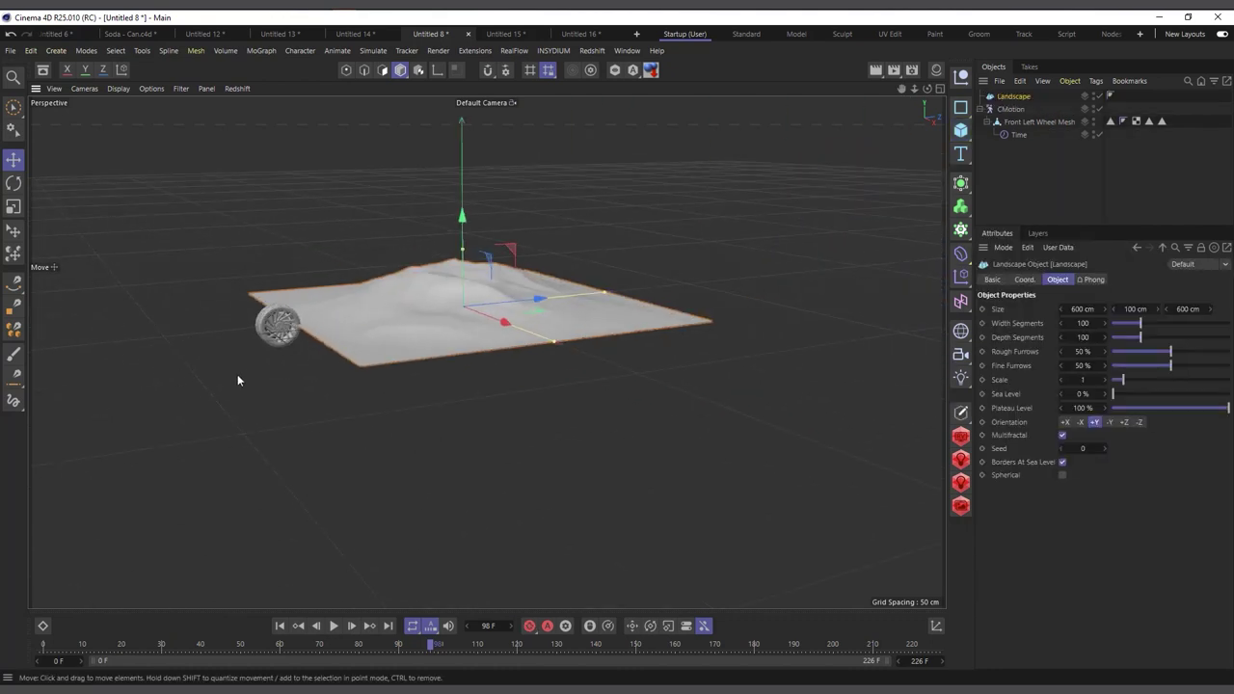
{"action": "key", "text": "t"}
{"action": "left_click_drag", "start_coordinate": [197, 248], "coordinate": [762, 168]}
{"action": "key", "text": "o"}
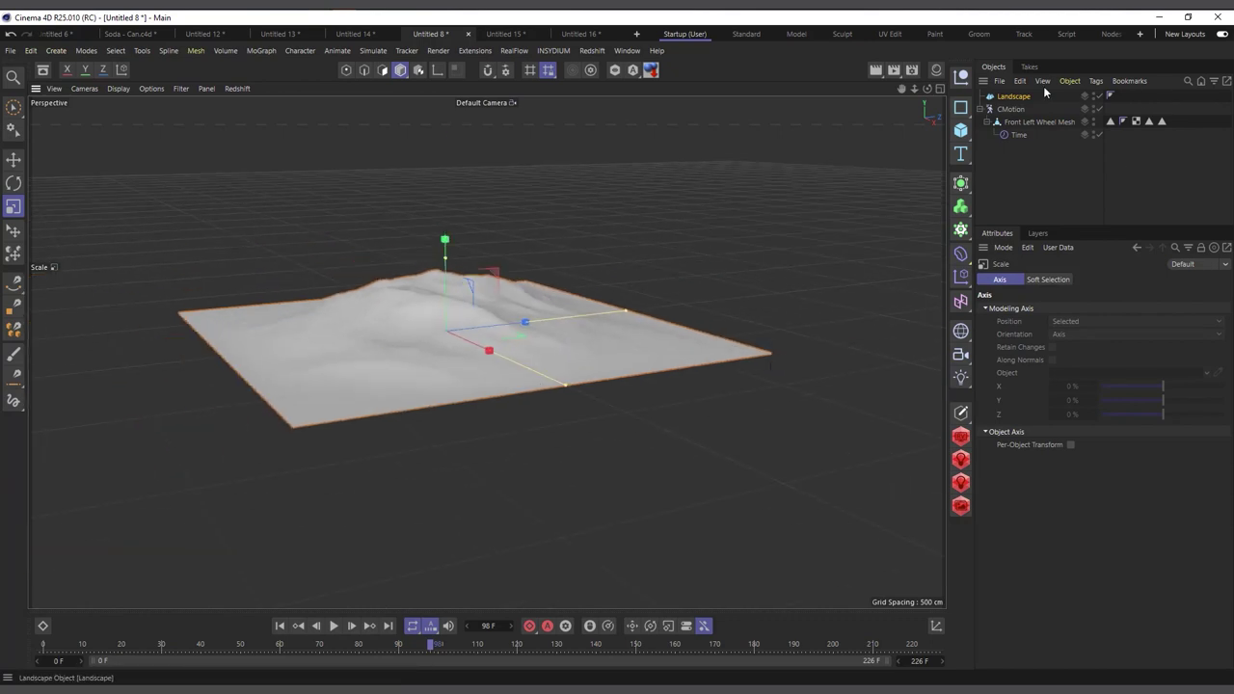
Turn off Borders At Sea Level for the Landscape object
{"action": "left_click", "coordinate": [1015, 97]}
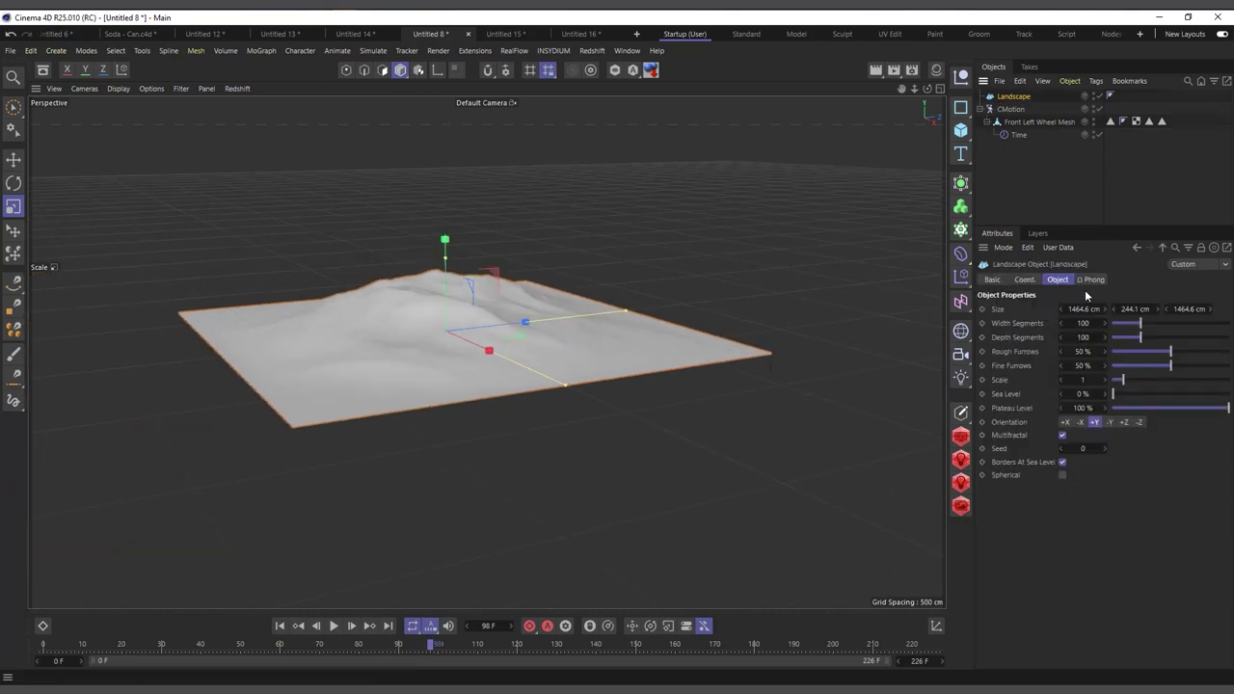
{"action": "left_click", "coordinate": [1063, 463]}
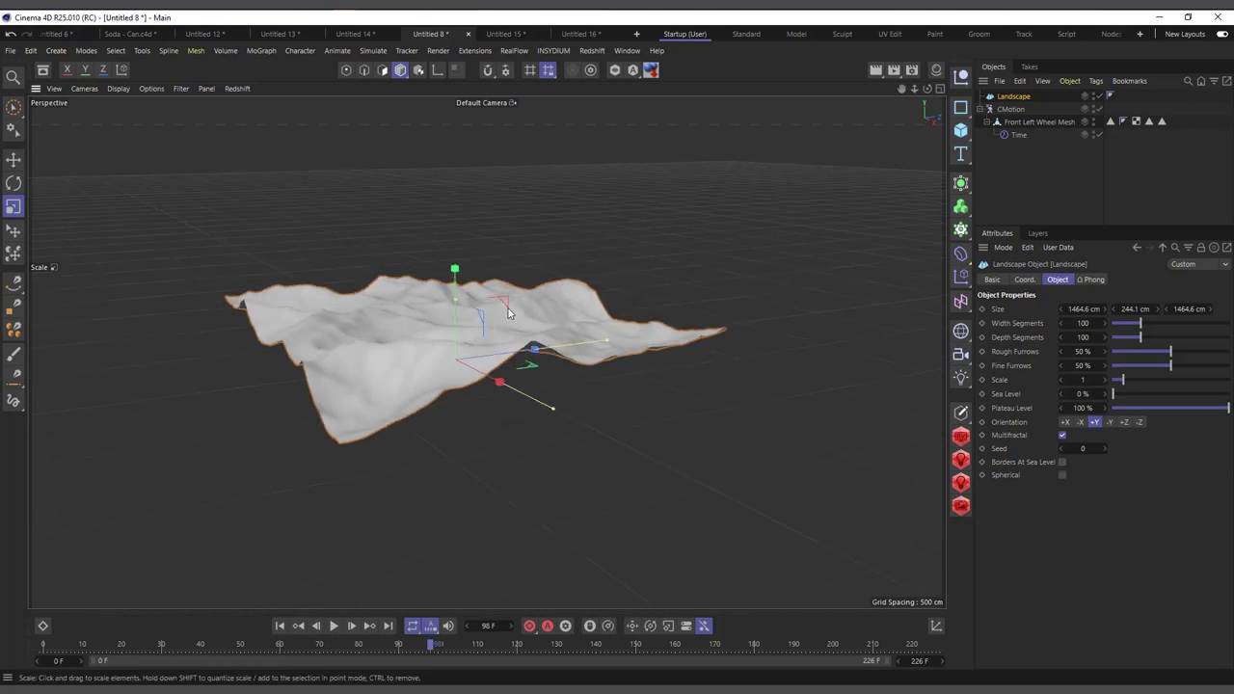
{"action": "left_click_drag", "start_coordinate": [504, 309], "coordinate": [464, 304], "text": "alt"}
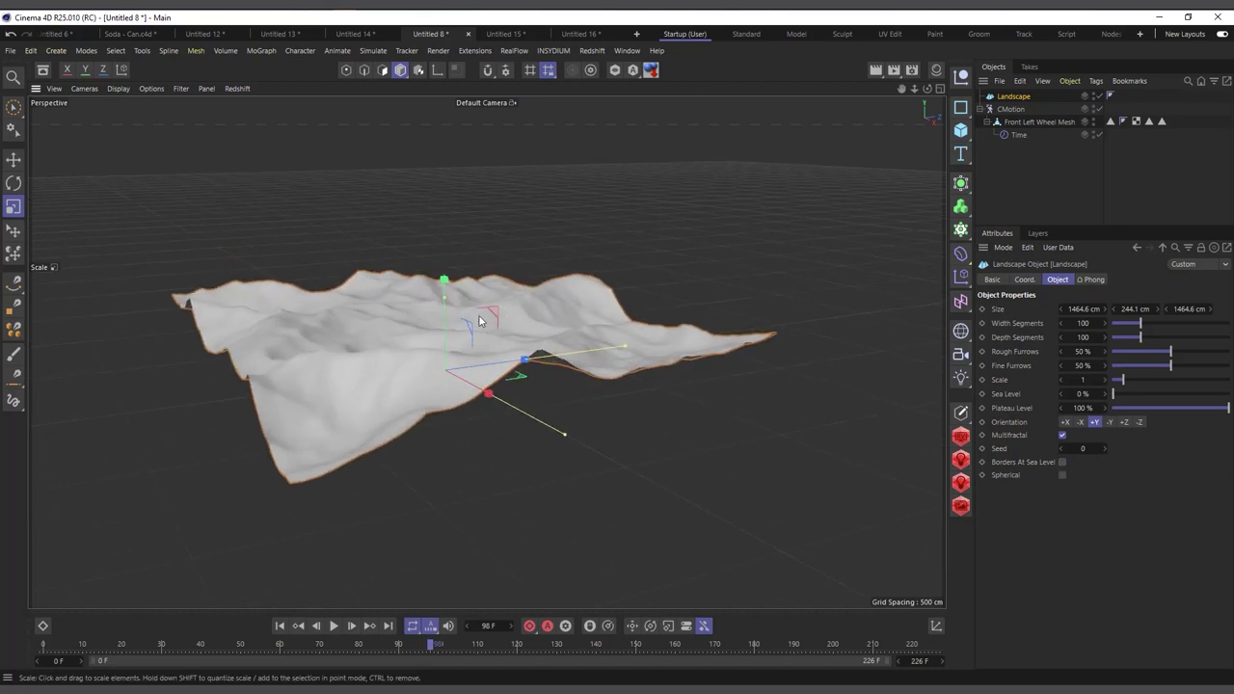
Enlarge the landscape to about 1791 × 299 × 1791 cm and lower it beneath the wheel
{"action": "left_click_drag", "start_coordinate": [314, 306], "coordinate": [432, 361]}
{"action": "key", "text": "e"}
{"action": "scroll", "coordinate": [344, 569], "scroll_direction": "up", "scroll_amount": 3}
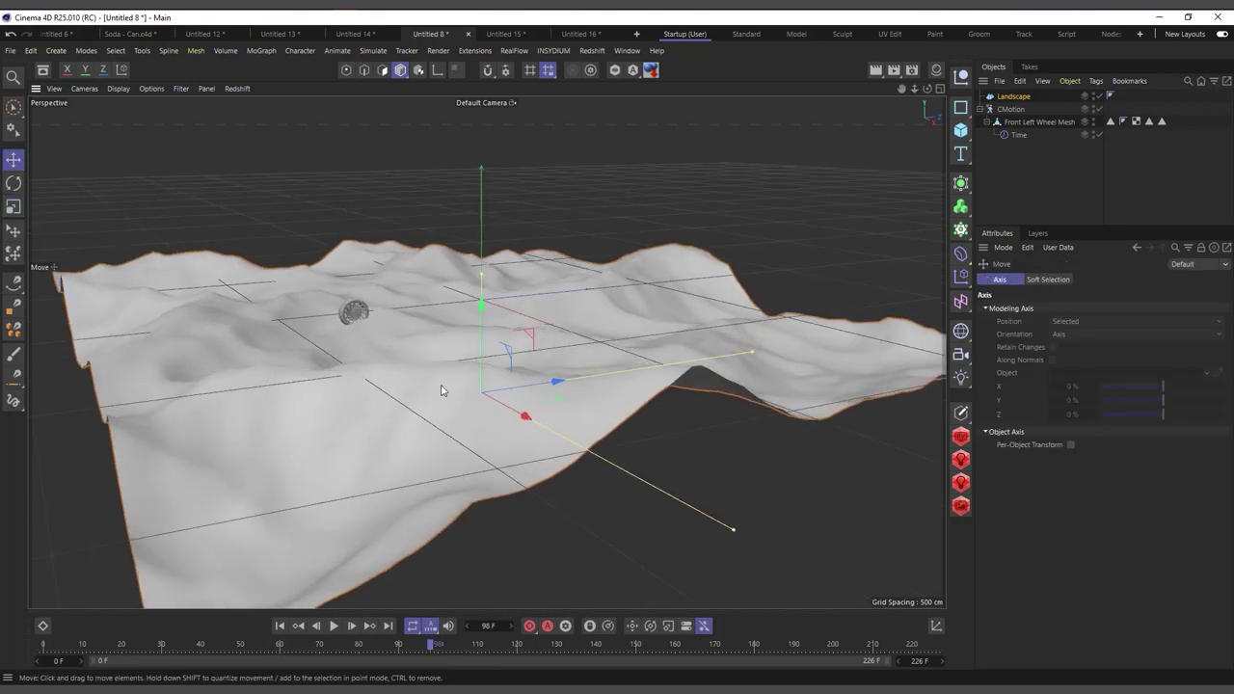
Assign the Landscape as the Surface in the CMotion's Route settings and inspect how the wheel sits on it
{"action": "left_click", "coordinate": [1013, 110]}
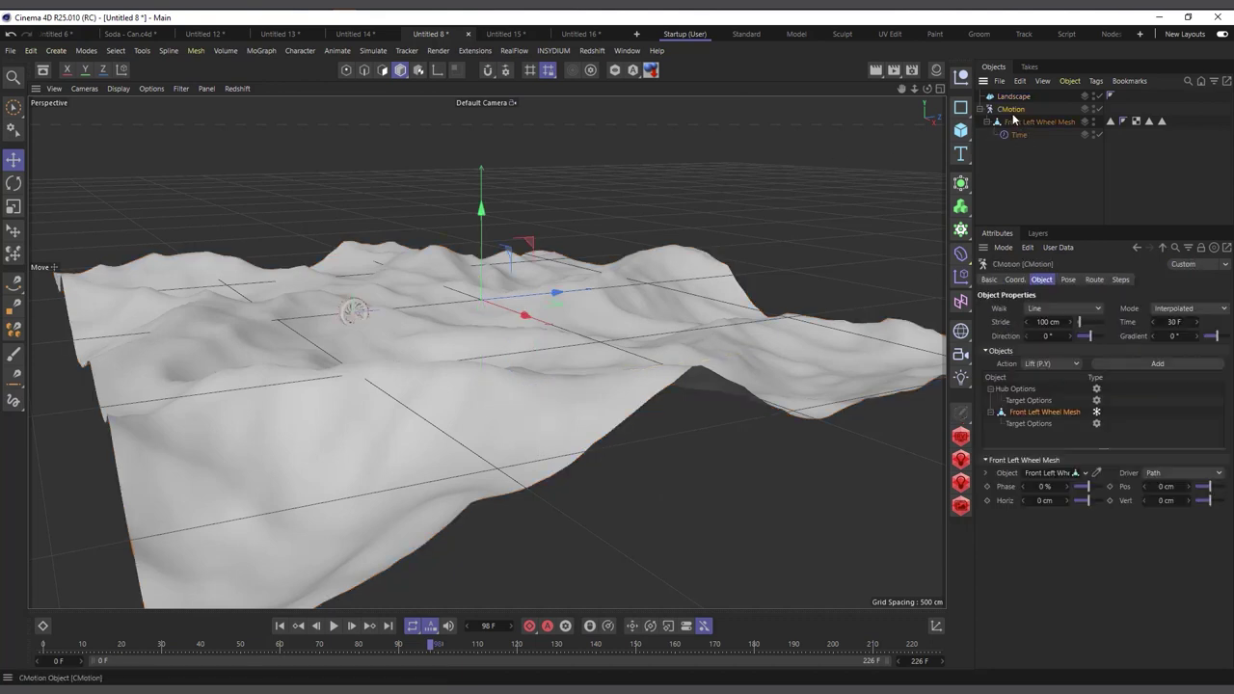
{"action": "left_click", "coordinate": [1095, 280]}
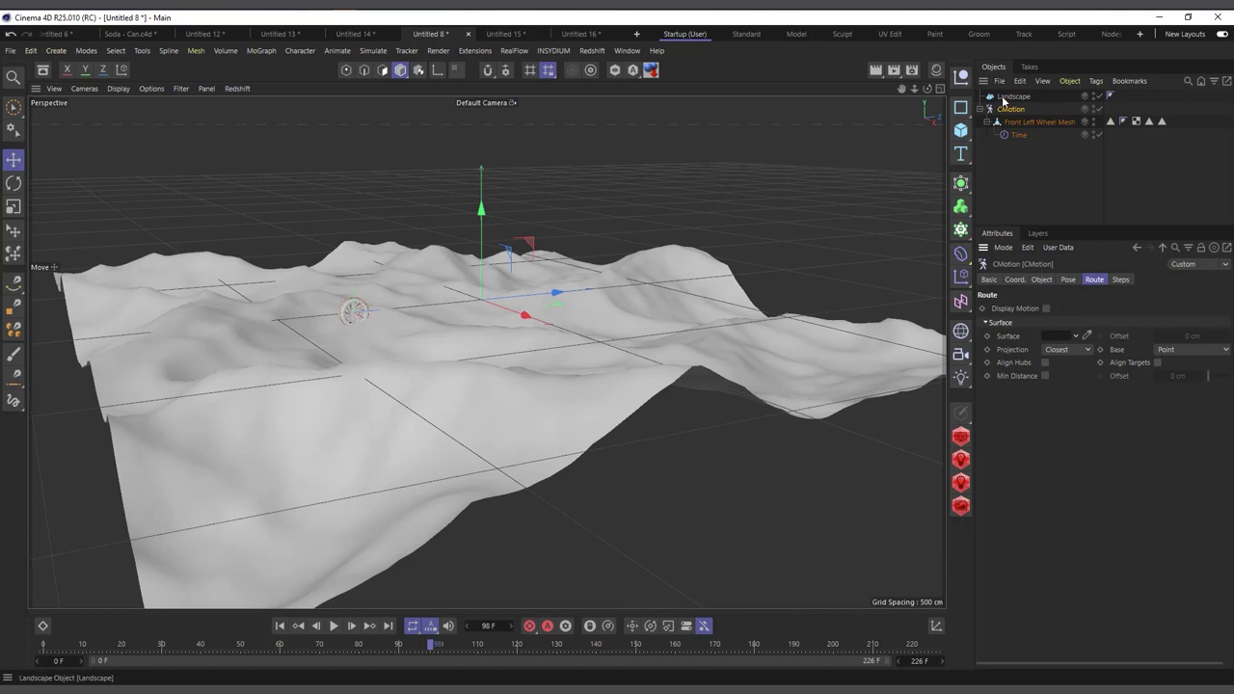
{"action": "left_click_drag", "start_coordinate": [1003, 100], "coordinate": [1055, 341]}
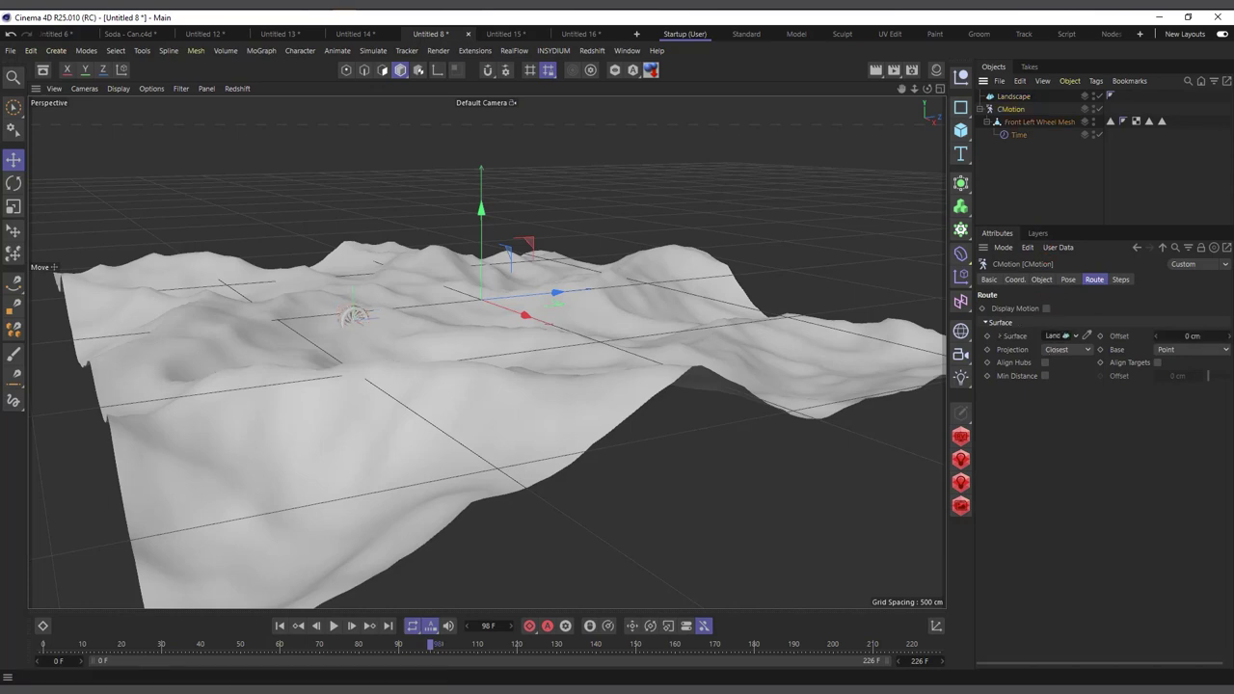
{"action": "scroll", "coordinate": [357, 333], "scroll_direction": "up", "scroll_amount": 3}
{"action": "scroll", "coordinate": [364, 335], "scroll_direction": "down", "scroll_amount": 3}
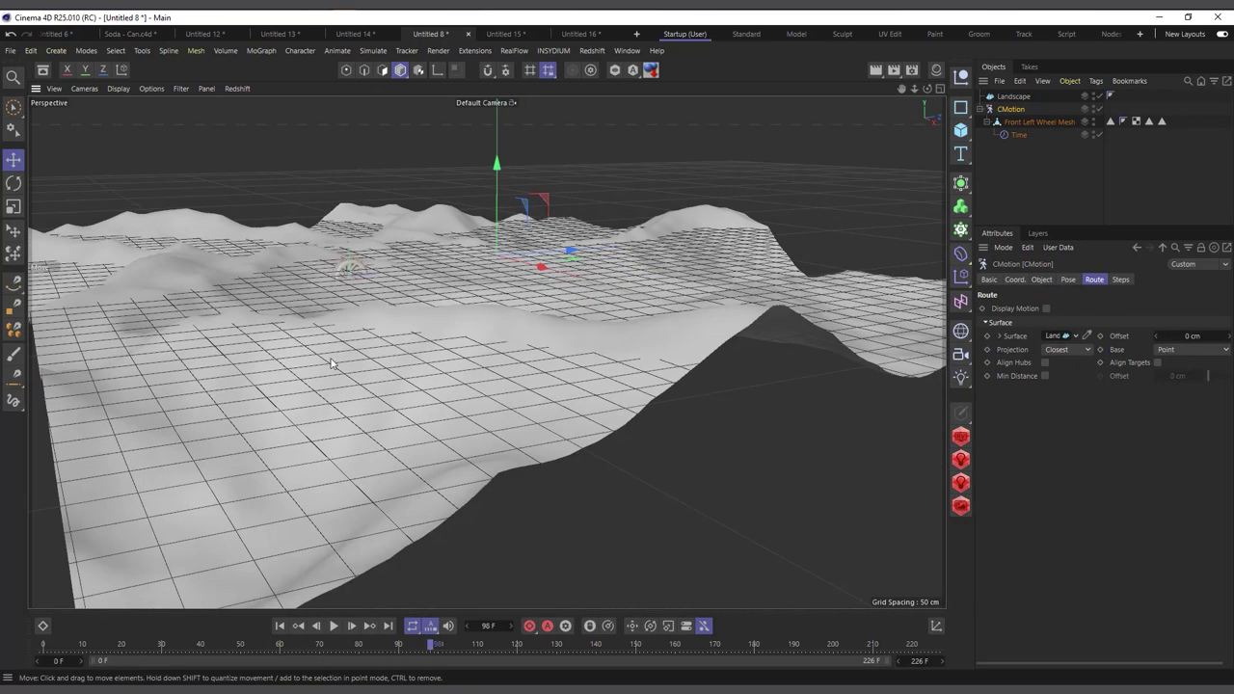
{"action": "scroll", "coordinate": [362, 275], "scroll_direction": "up", "scroll_amount": 2}
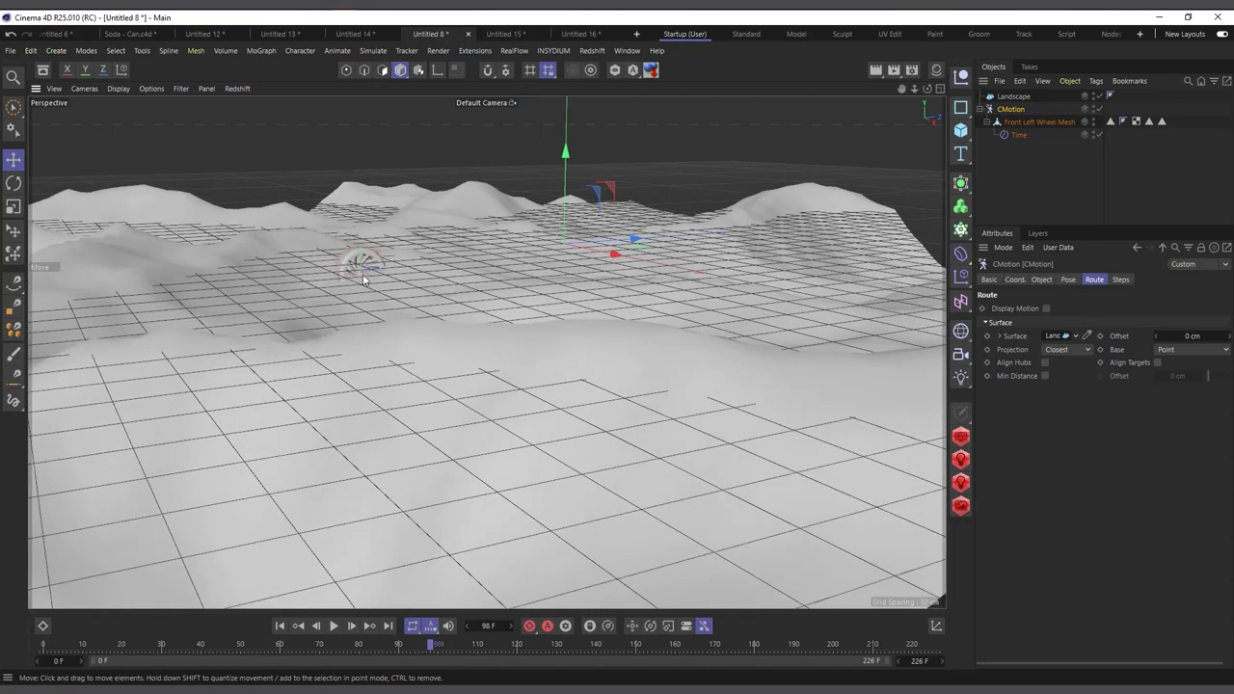
Hide the World Grid in the perspective view
{"action": "left_click", "coordinate": [176, 89]}
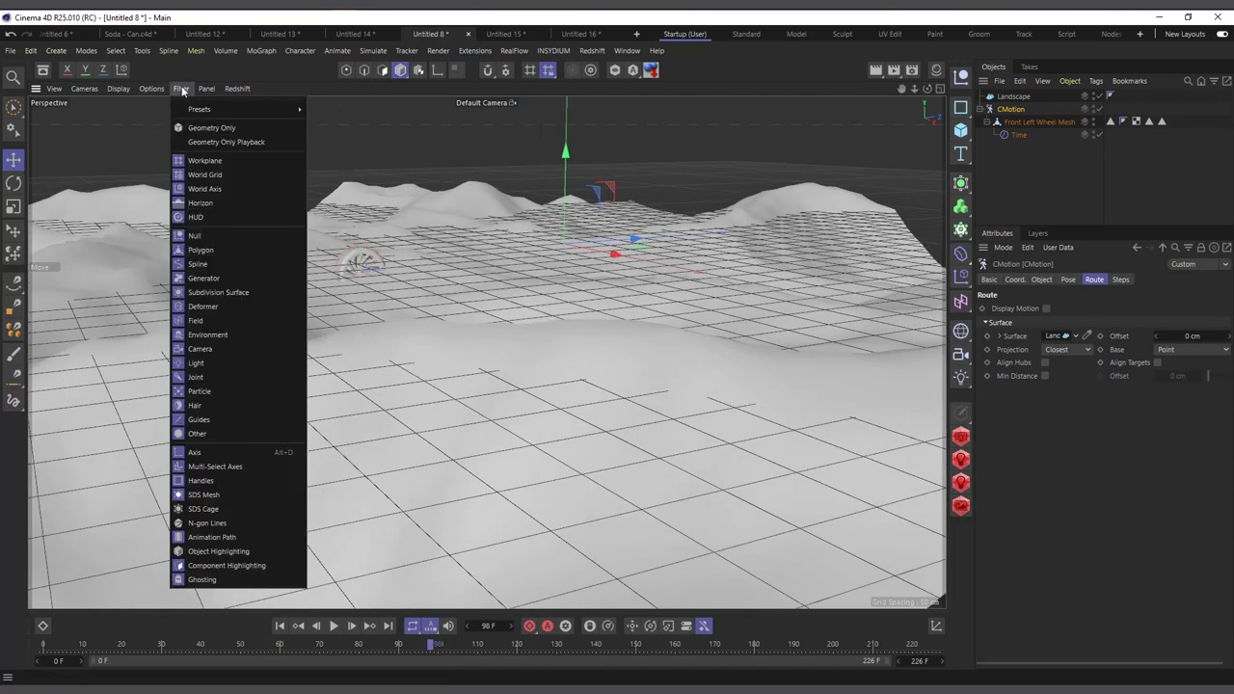
{"action": "left_click", "coordinate": [198, 175]}
{"action": "scroll", "coordinate": [339, 289], "scroll_direction": "down", "scroll_amount": 2}
{"action": "scroll", "coordinate": [375, 293], "scroll_direction": "up", "scroll_amount": 1}
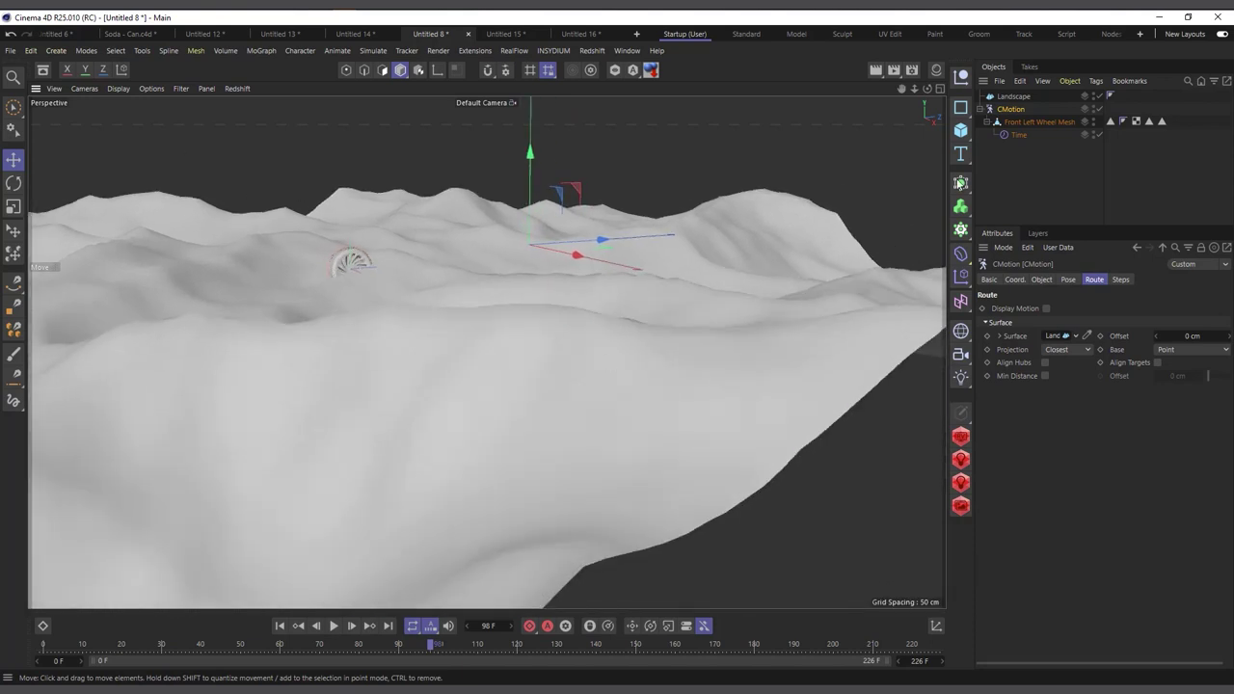
{"action": "scroll", "coordinate": [349, 330], "scroll_direction": "up", "scroll_amount": 1}
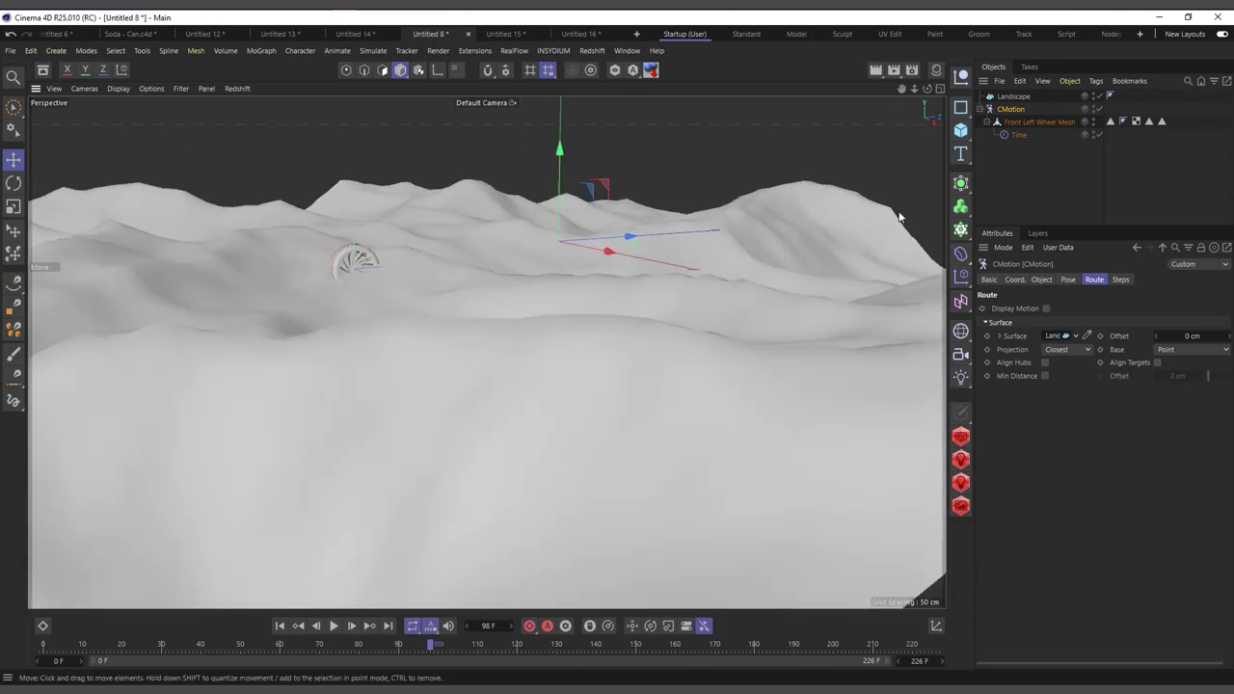
Apply the scene materials to the Landscape and delete the Brake and Silver tags, leaving only Rubber Black
{"action": "left_click", "coordinate": [937, 70]}
{"action": "mouse_move", "coordinate": [834, 161]}
{"action": "left_mouse_down"}
{"action": "mouse_move", "coordinate": [1013, 96]}
{"action": "mouse_move", "coordinate": [1020, 106]}
{"action": "mouse_move", "coordinate": [1015, 97]}
{"action": "left_mouse_up"}
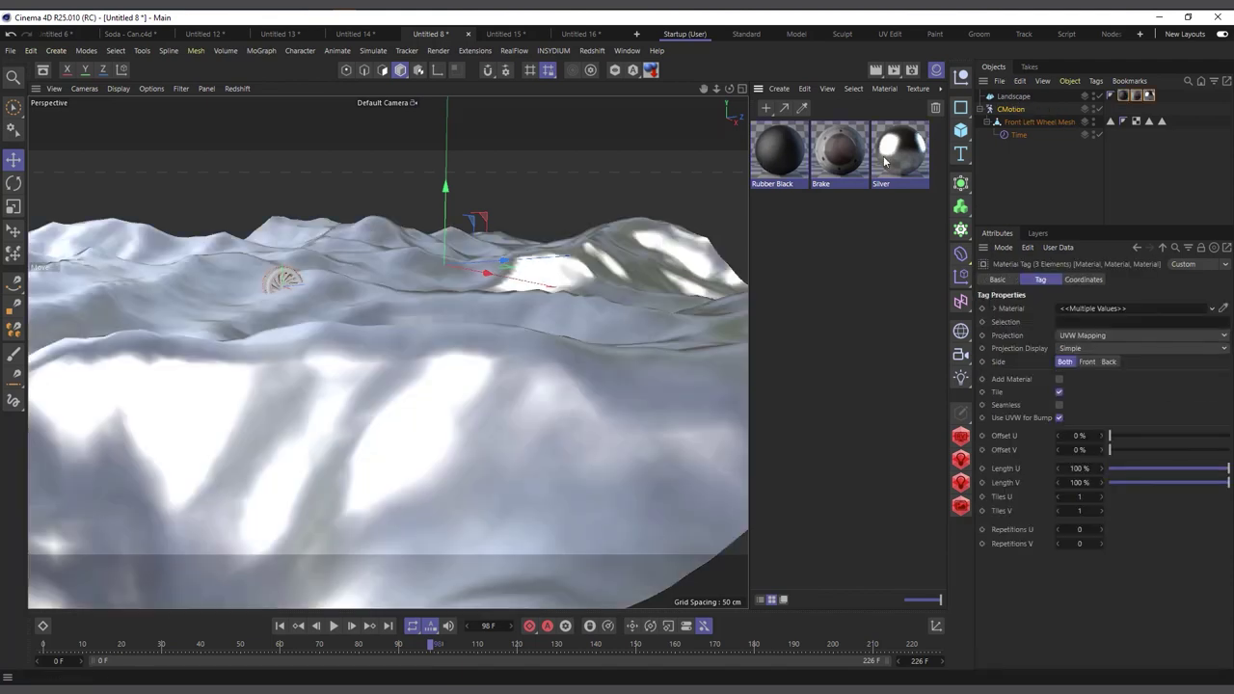
{"action": "left_click", "coordinate": [1136, 96], "text": "ctrl"}
{"action": "key", "text": "Delete"}
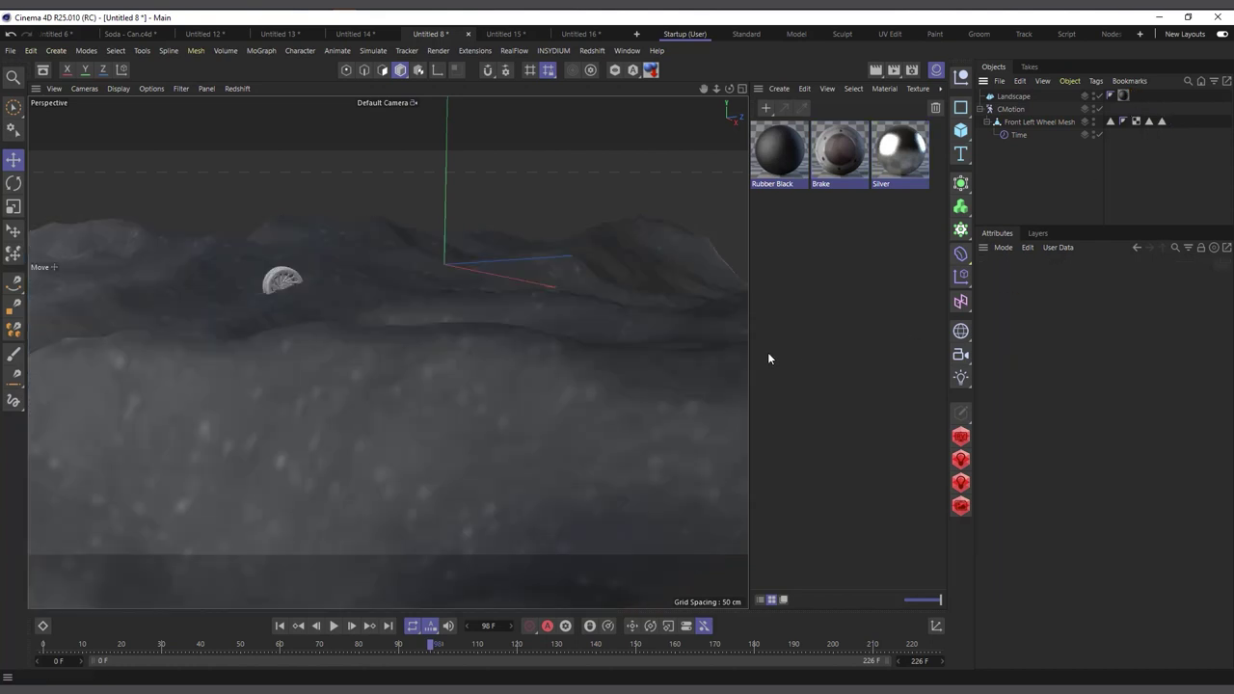
Set the CMotion route's surface Offset to 31 cm and play the wheel animation from the start
{"action": "left_click_drag", "start_coordinate": [585, 282], "coordinate": [248, 267], "text": "alt"}
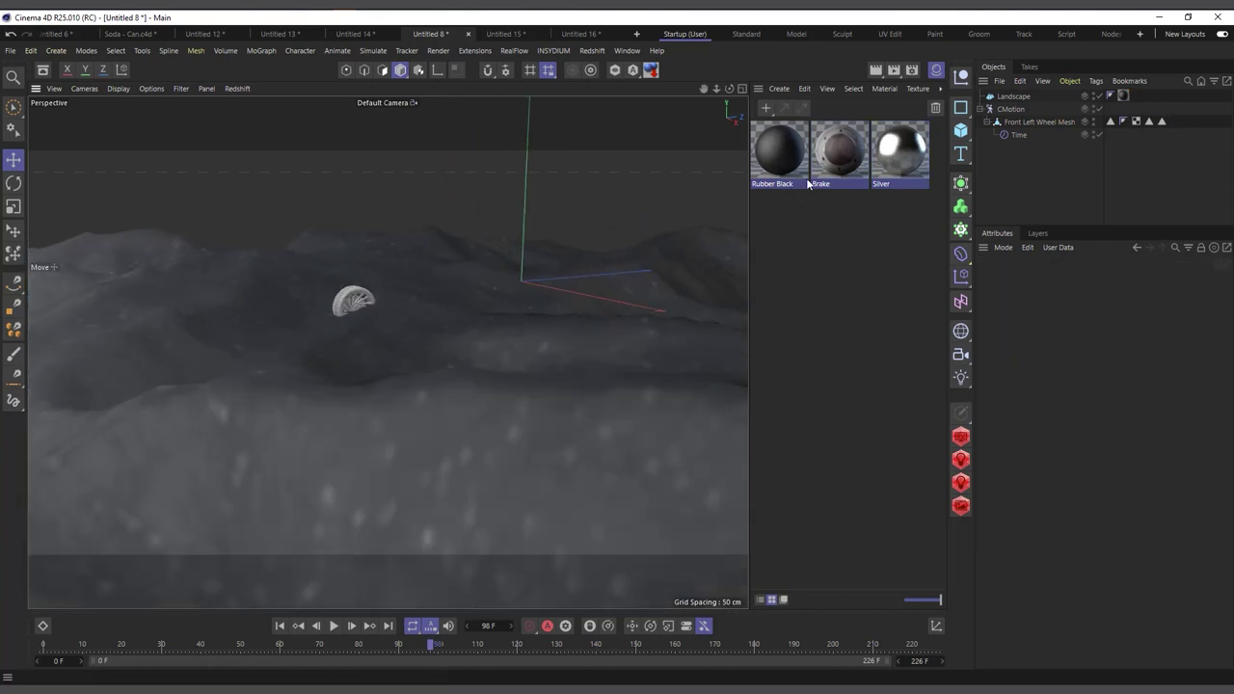
{"action": "left_click_drag", "start_coordinate": [730, 88], "coordinate": [355, 296]}
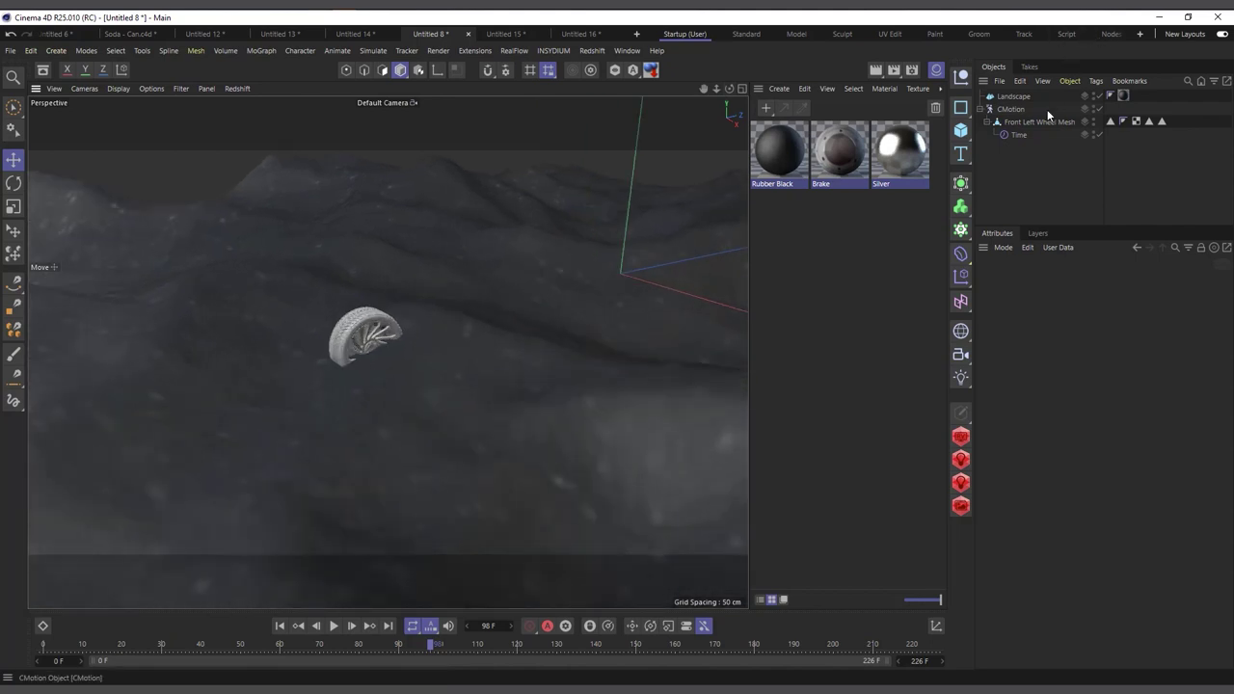
{"action": "left_click", "coordinate": [1003, 111]}
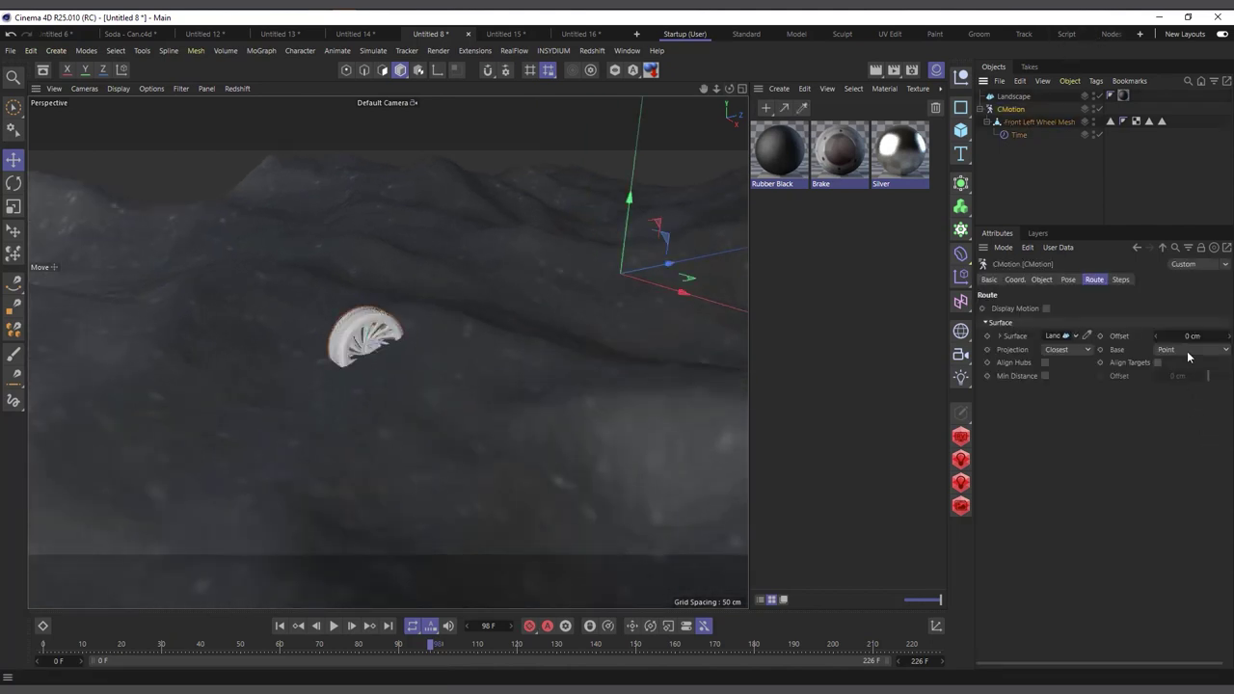
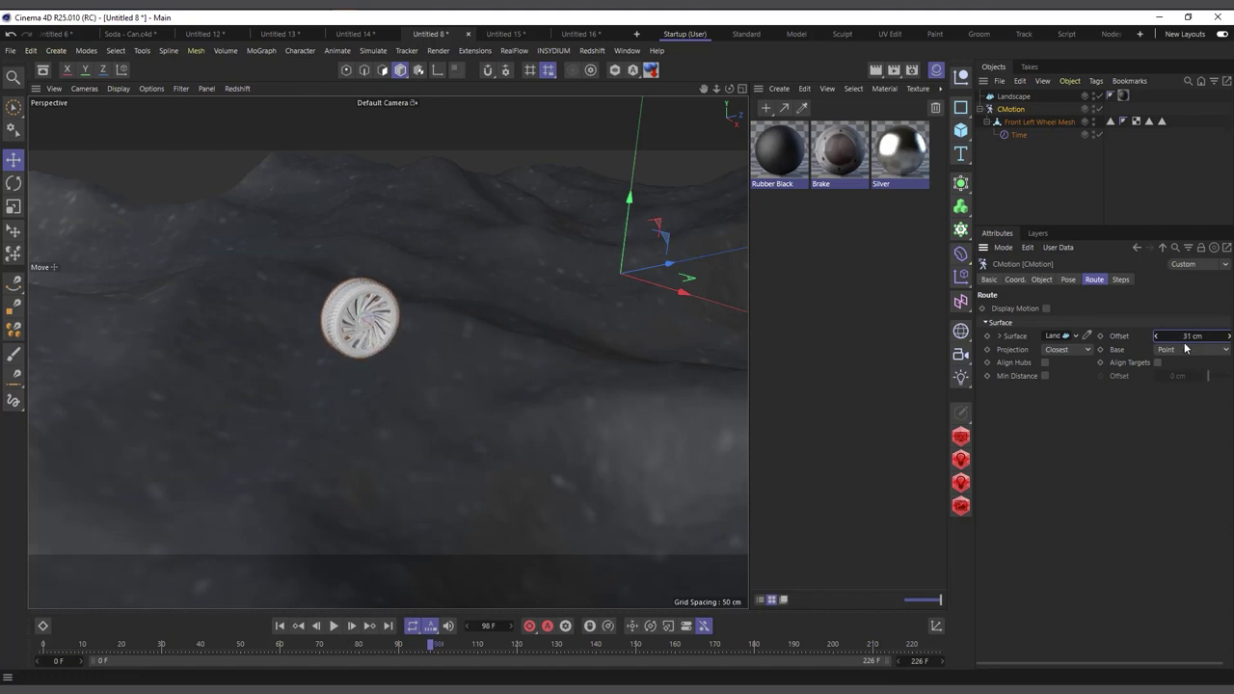
{"action": "left_click", "coordinate": [279, 627]}
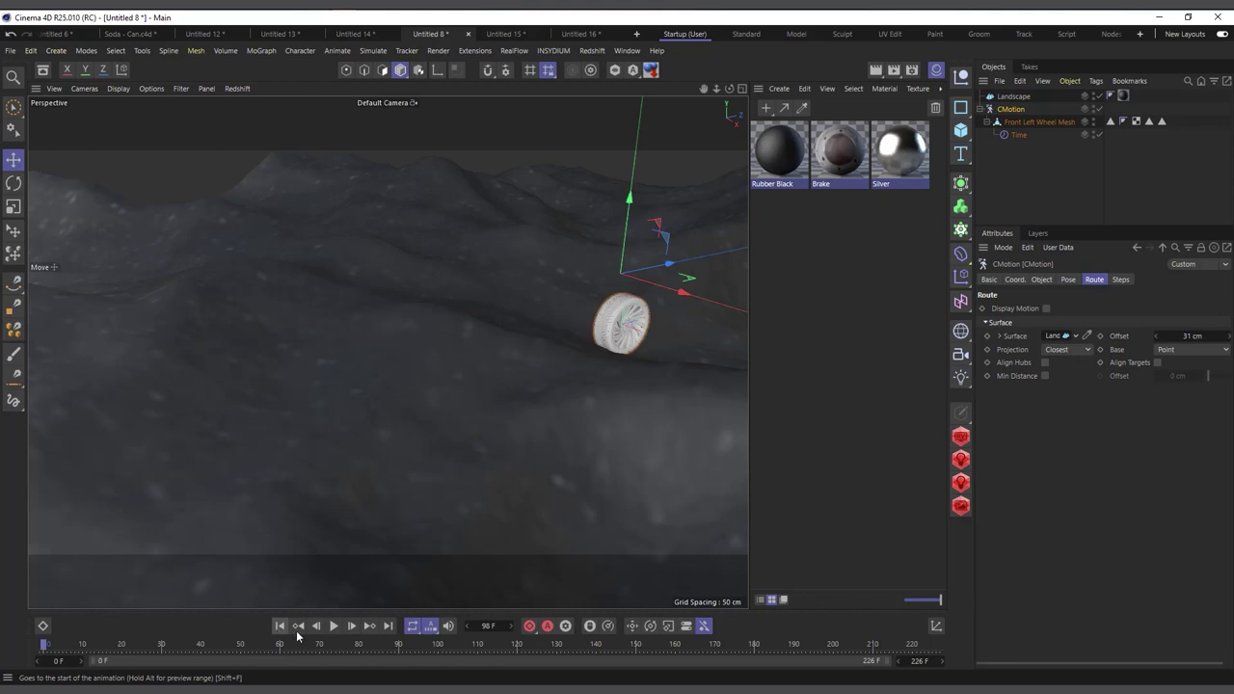
{"action": "left_click", "coordinate": [333, 627]}
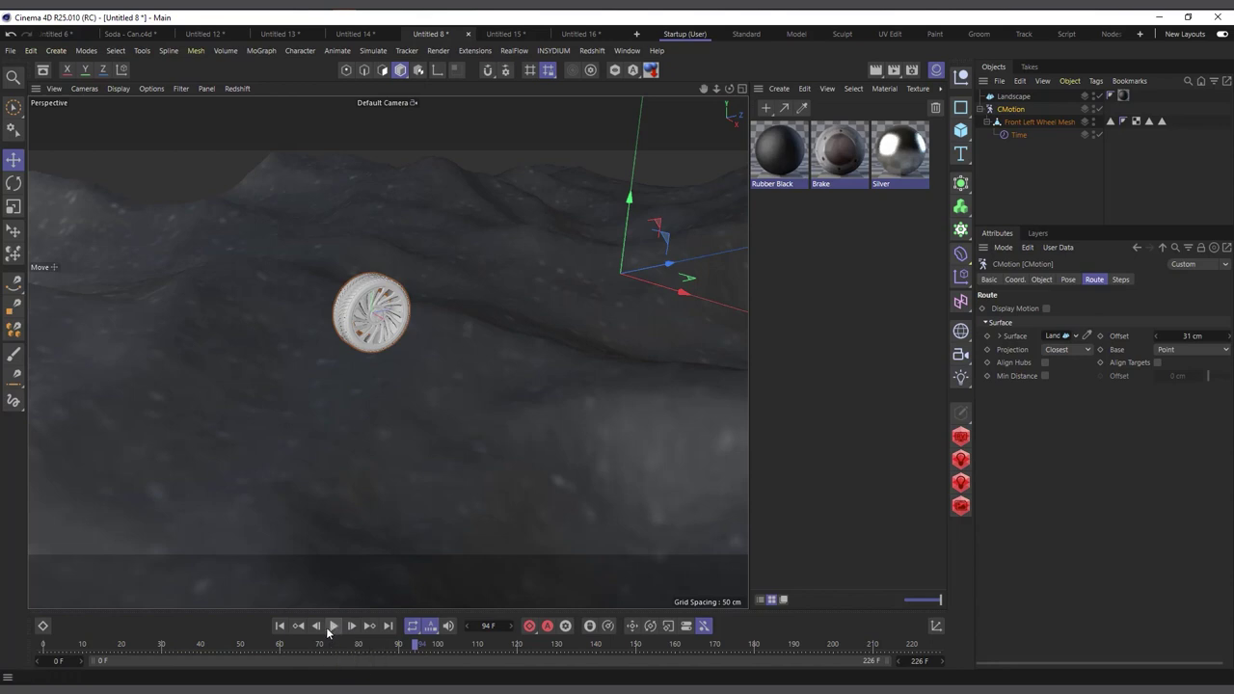
Enable Align Hubs in the CMotion's route settings and replay the animation from the start
{"action": "left_click", "coordinate": [1046, 363]}
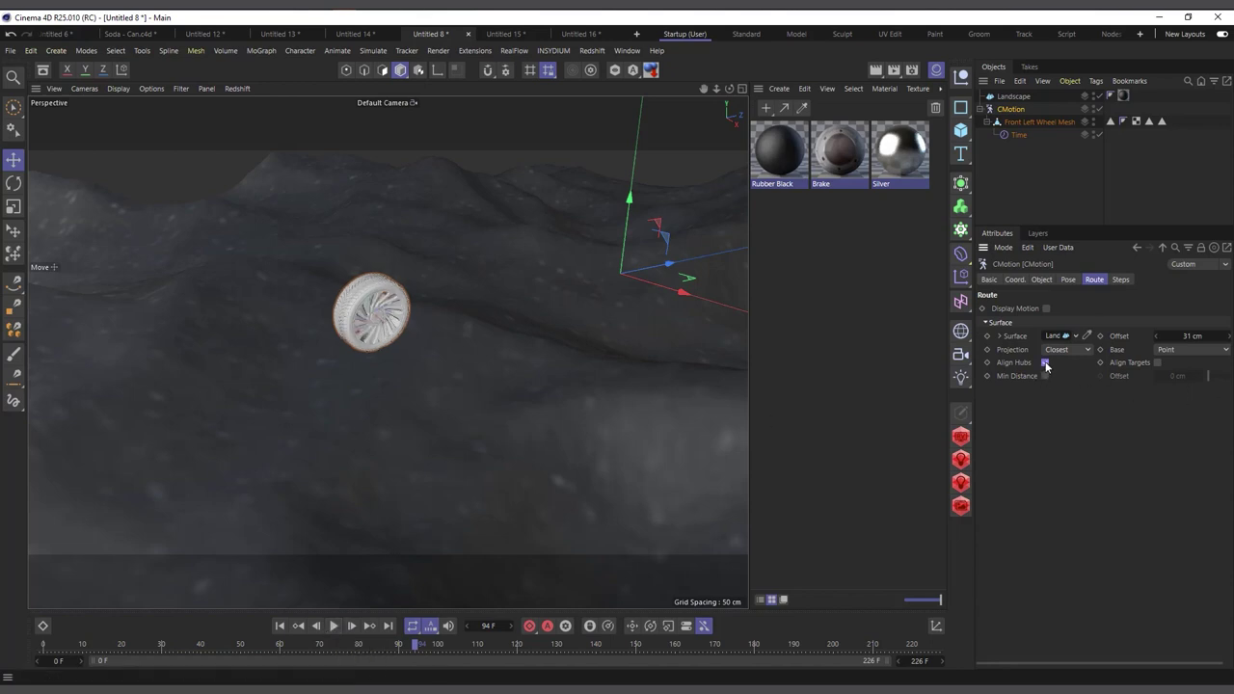
{"action": "left_click", "coordinate": [280, 626]}
{"action": "left_click", "coordinate": [335, 626]}
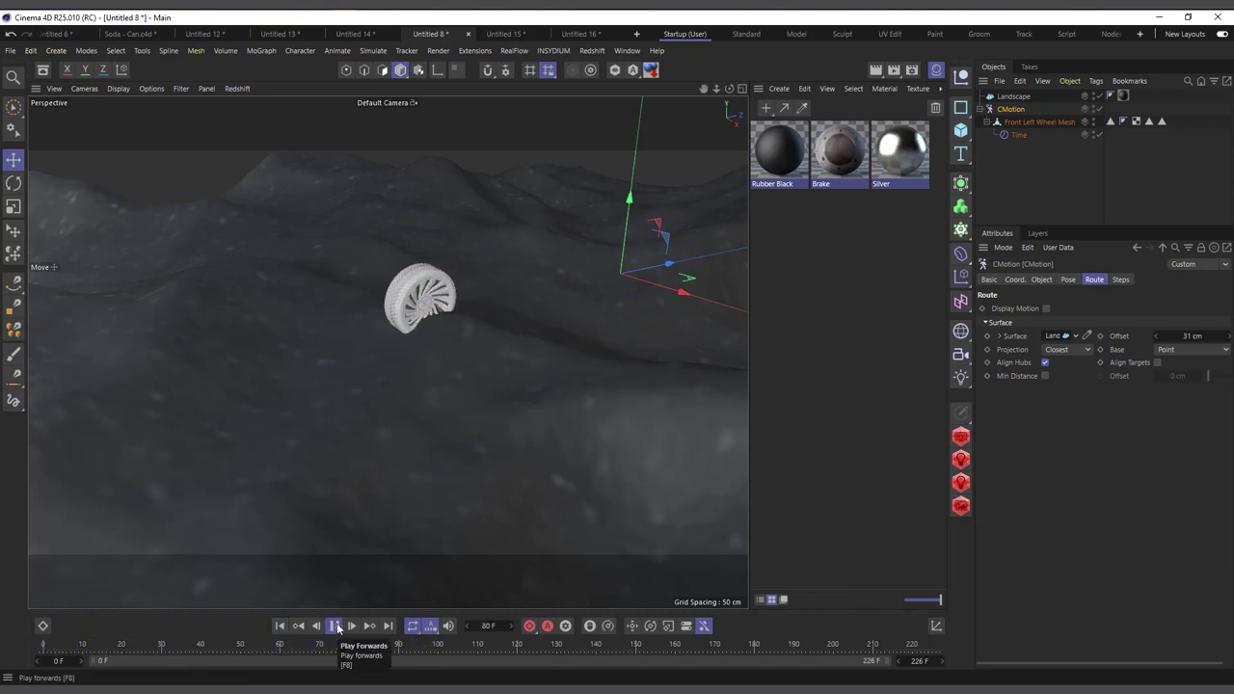
{"action": "left_click", "coordinate": [334, 626]}
Raise the Landscape's Width Segments to 369 and Depth Segments to 400, and replay the animation
{"action": "left_click_drag", "start_coordinate": [729, 87], "coordinate": [702, 95]}
{"action": "left_click", "coordinate": [1011, 98]}
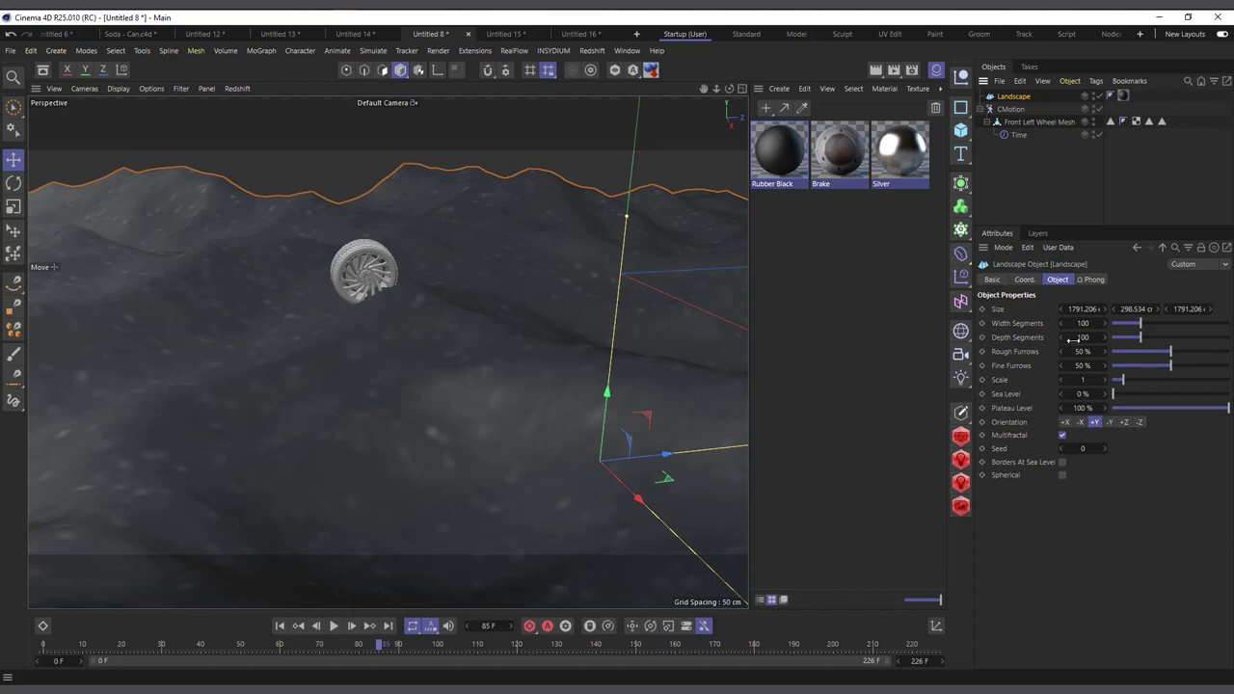
{"action": "left_click_drag", "start_coordinate": [1146, 326], "coordinate": [1229, 338]}
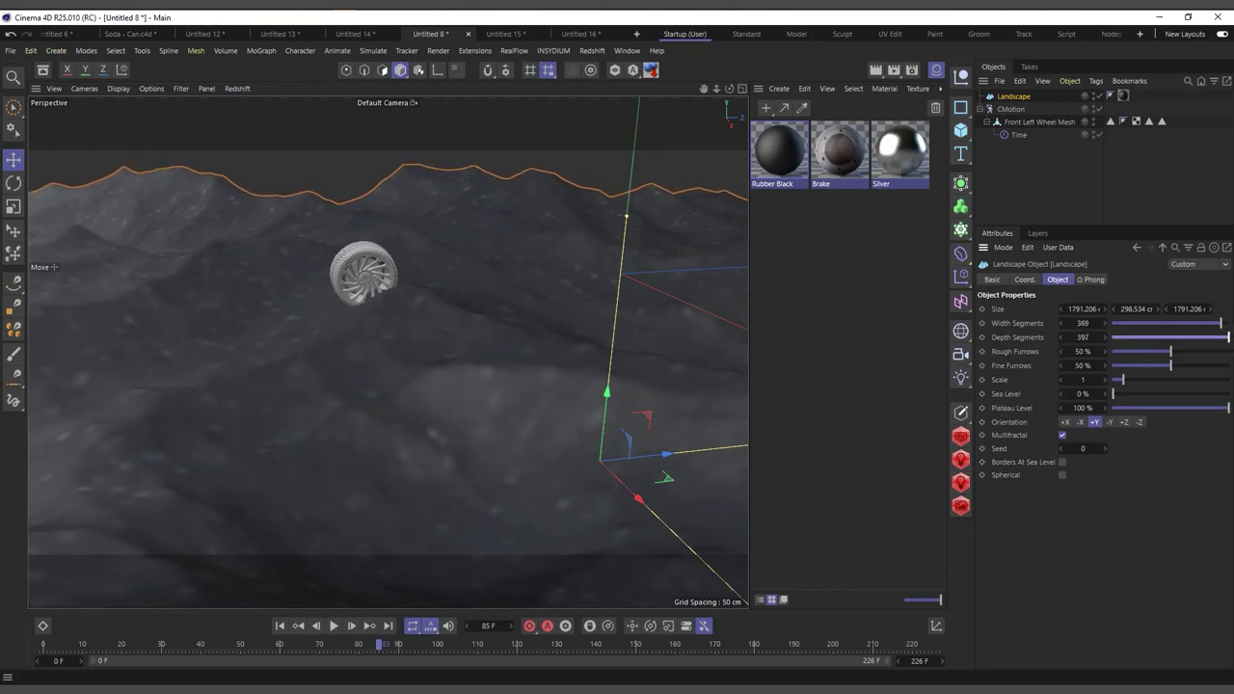
{"action": "left_click", "coordinate": [280, 626]}
{"action": "left_click", "coordinate": [334, 626]}
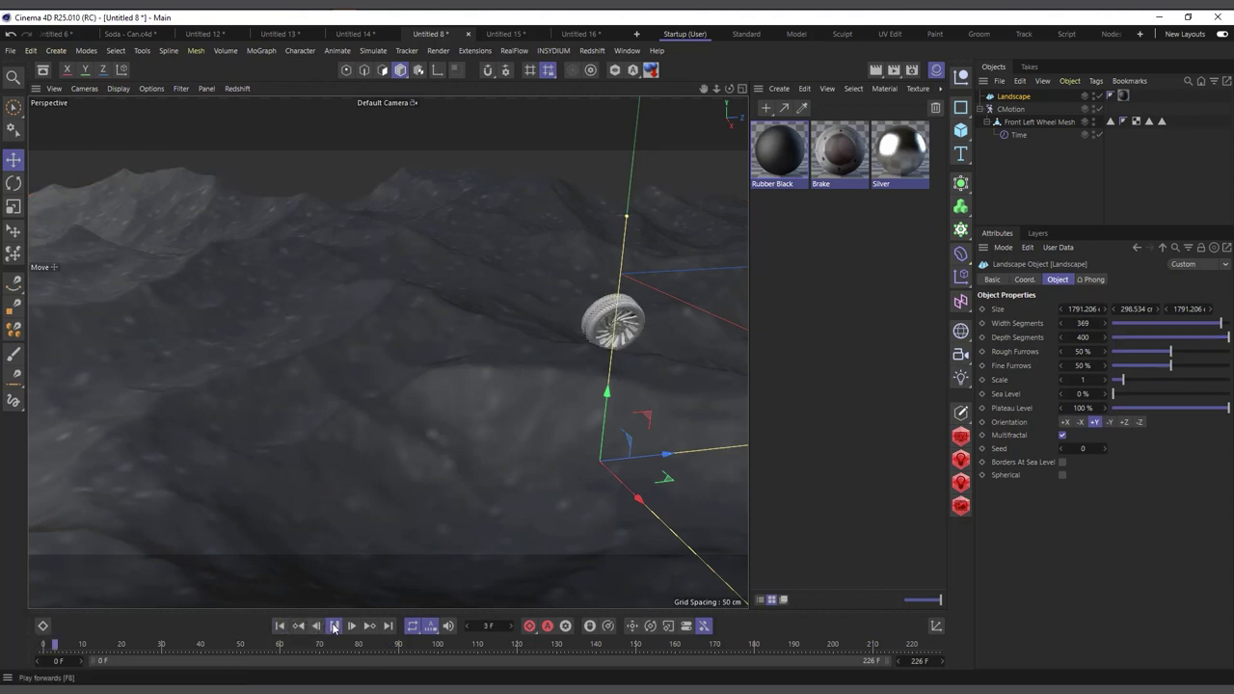
{"action": "left_click", "coordinate": [333, 626]}
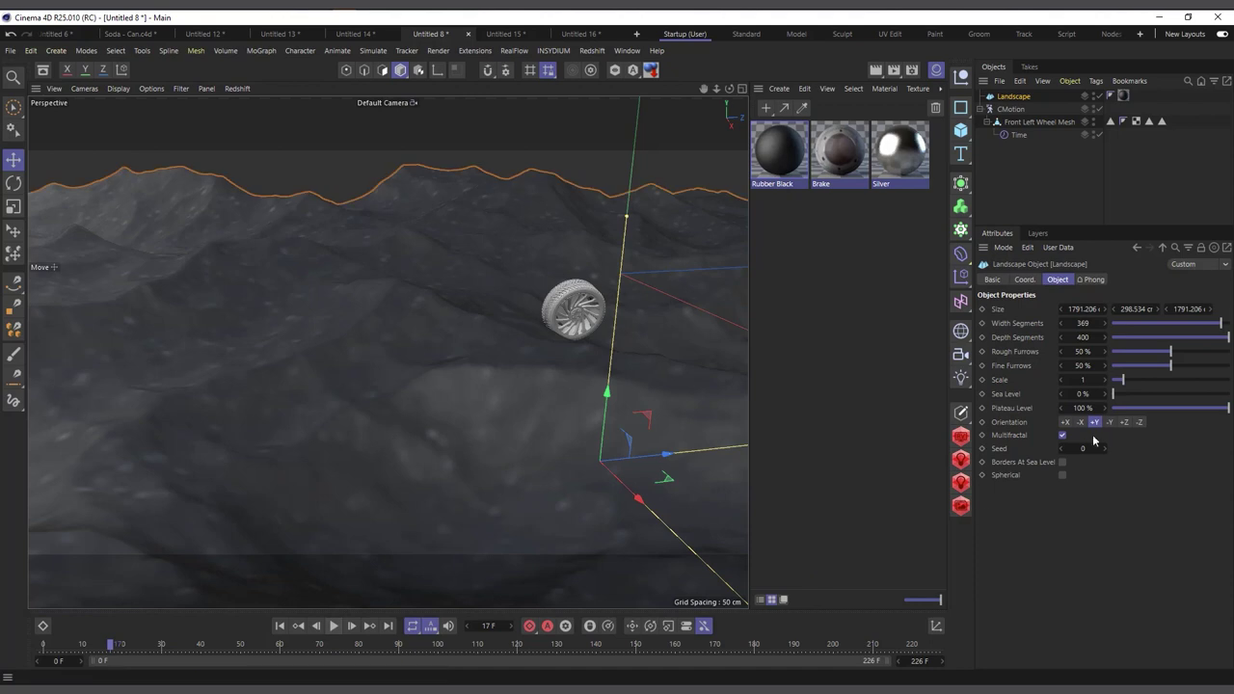
Reduce the Landscape's Width Segments to 306 and Depth Segments to 317, and play the animation
{"action": "left_click", "coordinate": [1202, 325]}
{"action": "left_click", "coordinate": [1205, 337]}
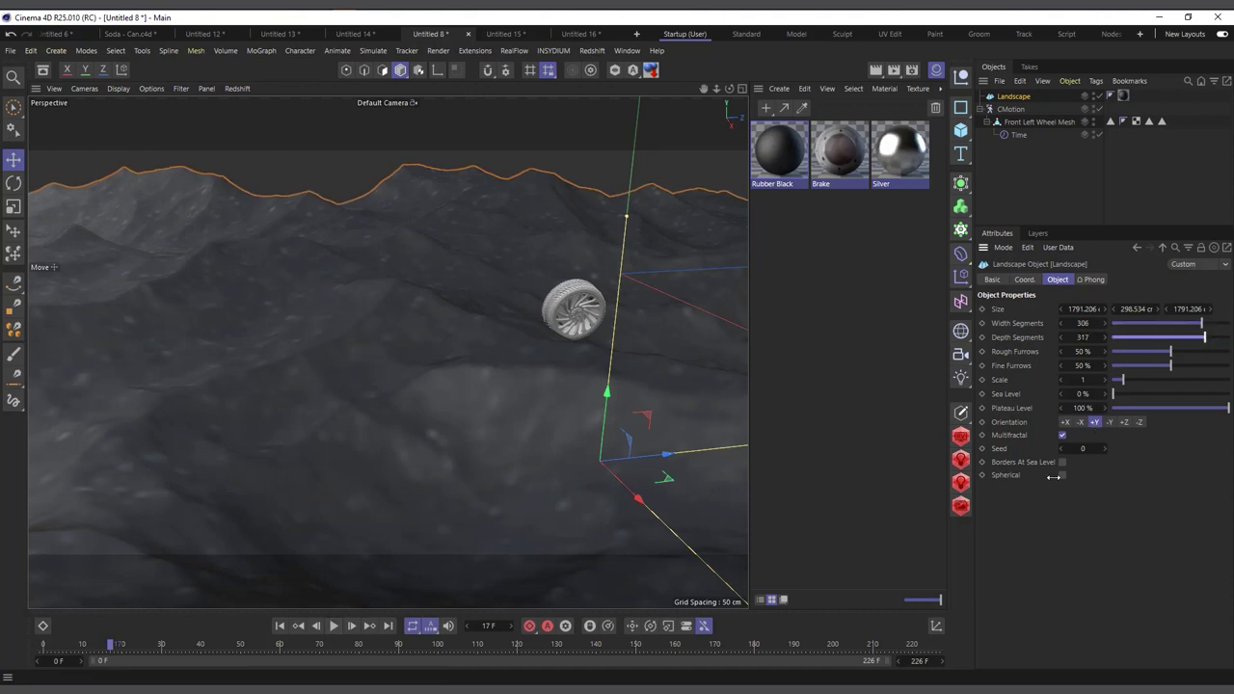
{"action": "left_click", "coordinate": [333, 626]}
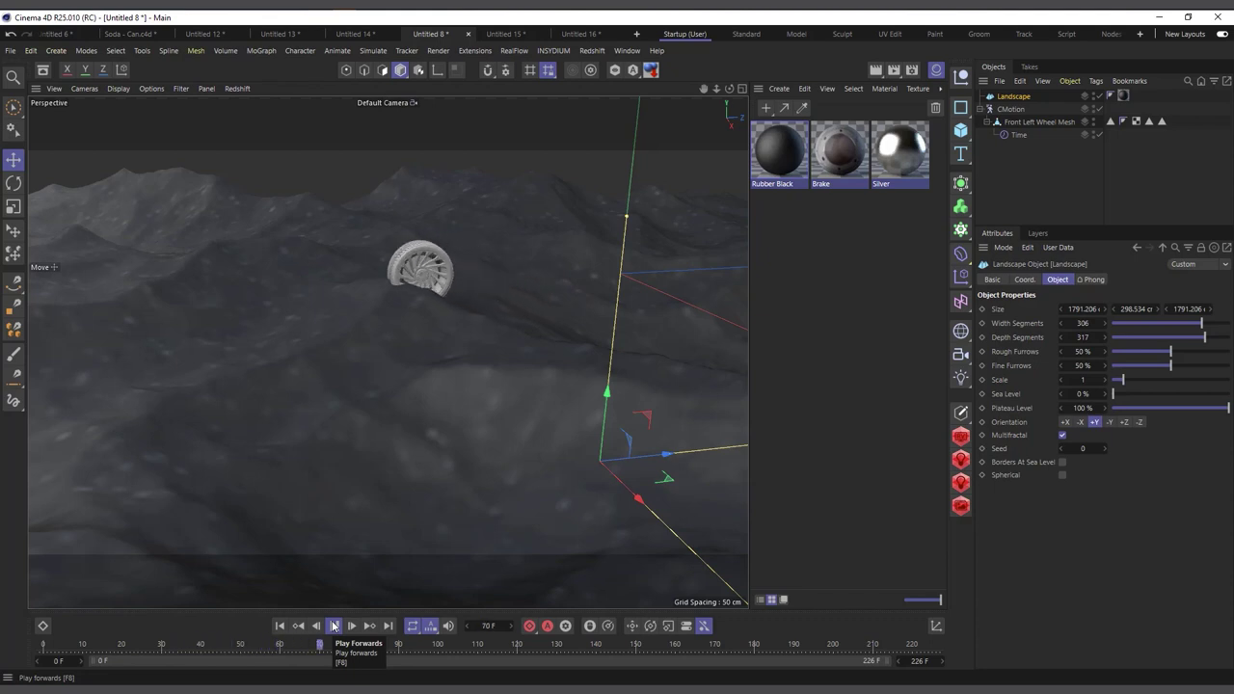
{"action": "left_click", "coordinate": [333, 626]}
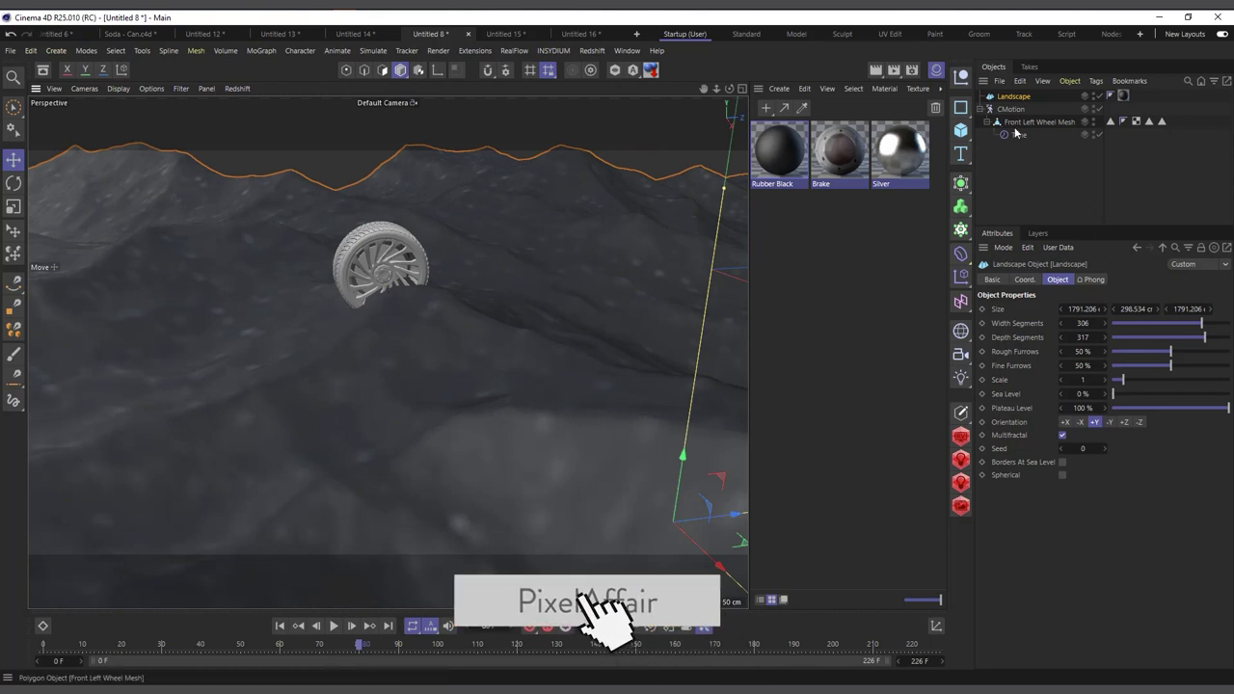
Set the CMotion route's surface Offset to 52 cm so the wheel sits above the terrain
{"action": "left_click", "coordinate": [1011, 109]}
{"action": "left_click_drag", "start_coordinate": [1181, 336], "coordinate": [1233, 336]}
{"action": "left_click_drag", "start_coordinate": [675, 324], "coordinate": [403, 568], "text": "alt"}
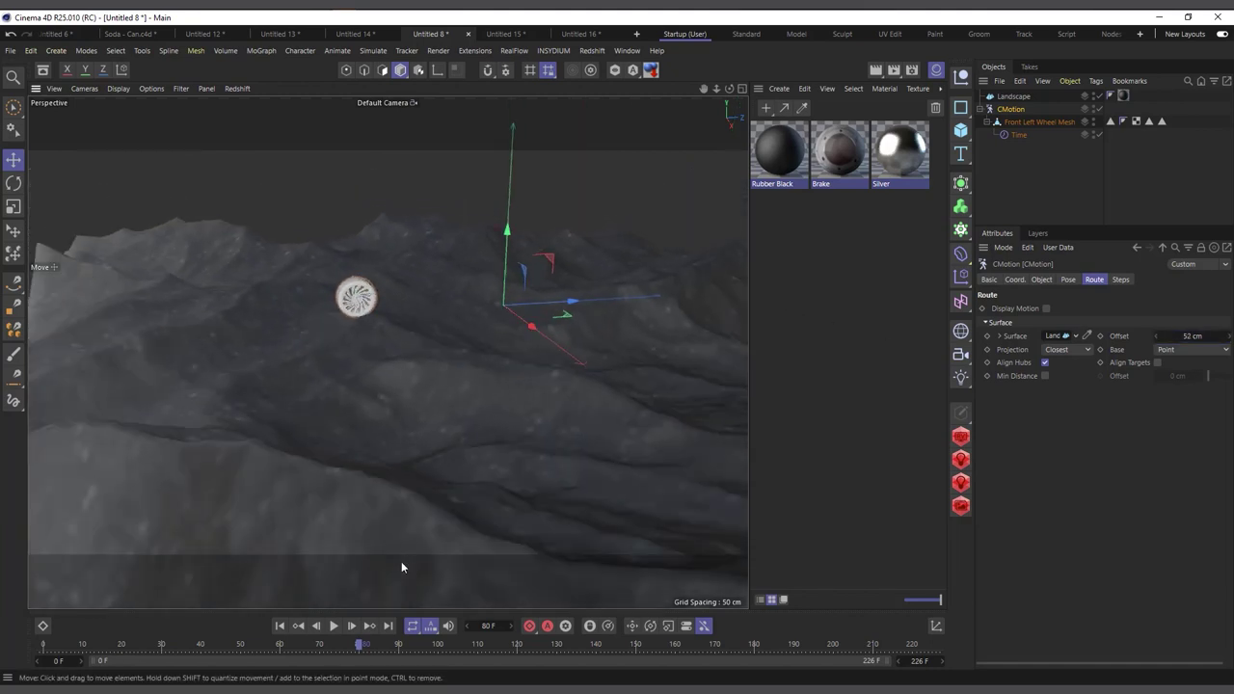
Replay the animation from the start, examine the wheel on the terrain from several angles and close up, and stop playback
{"action": "left_click", "coordinate": [279, 626]}
{"action": "left_click", "coordinate": [333, 625]}
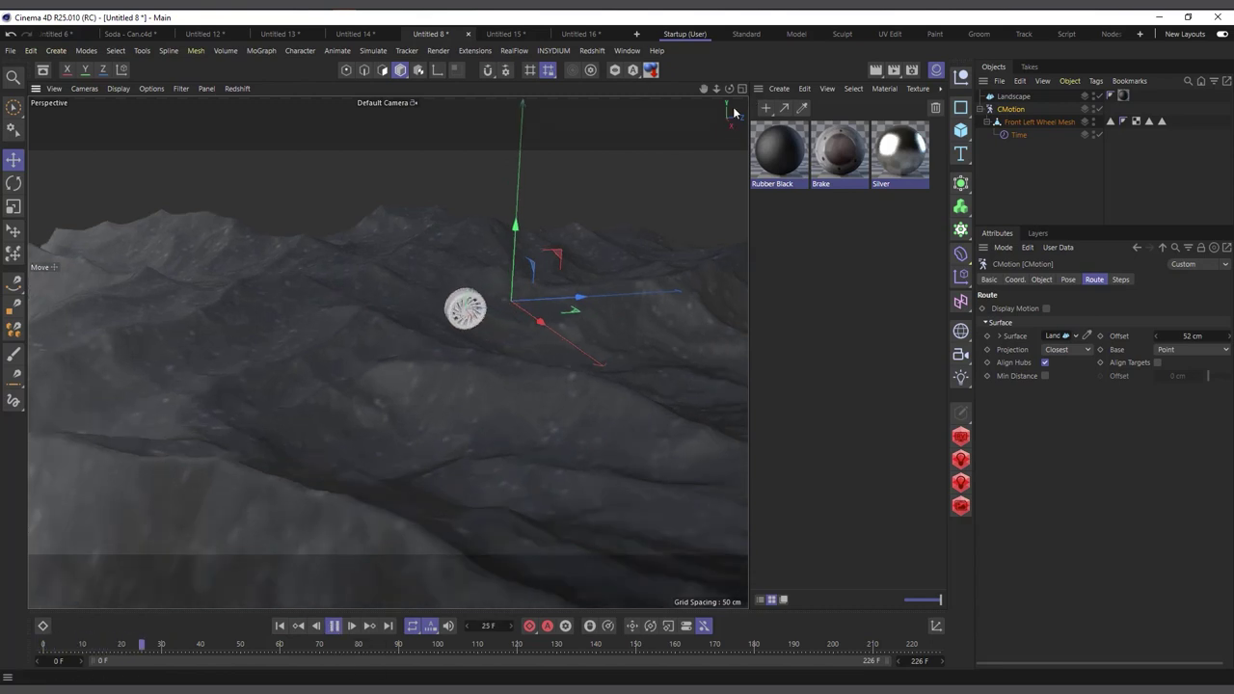
{"action": "left_click_drag", "start_coordinate": [658, 164], "coordinate": [511, 300], "text": "alt"}
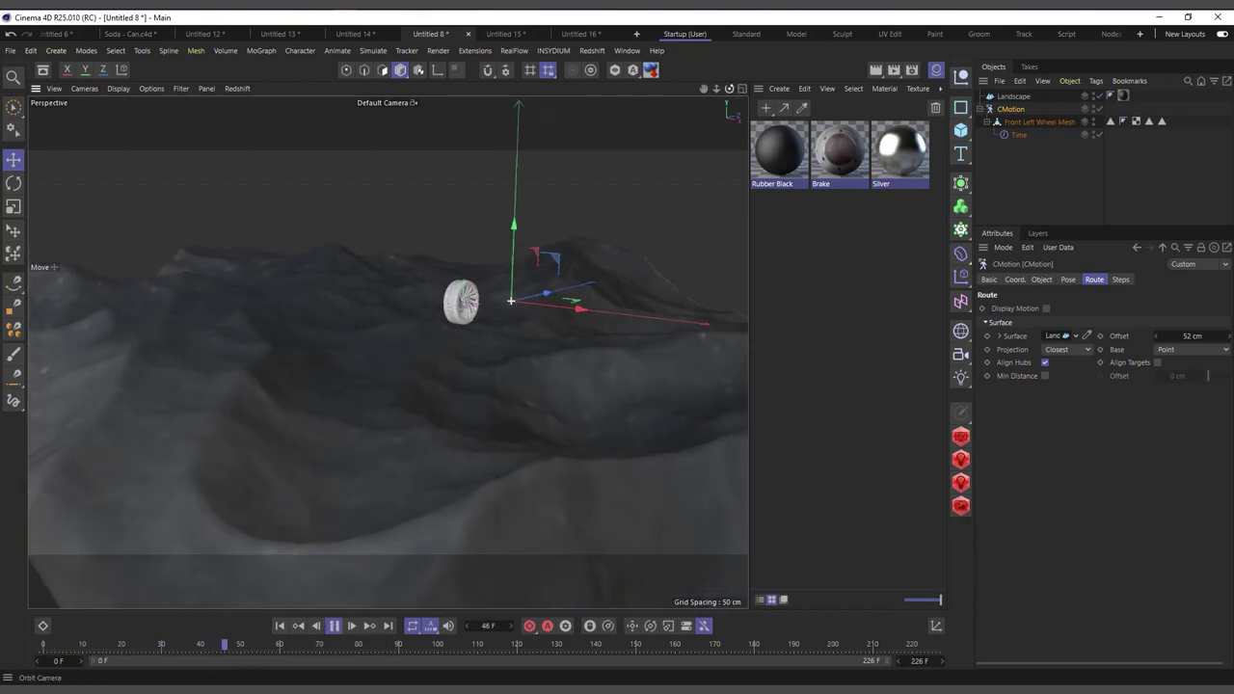
{"action": "left_click_drag", "start_coordinate": [493, 389], "coordinate": [510, 306], "text": "alt"}
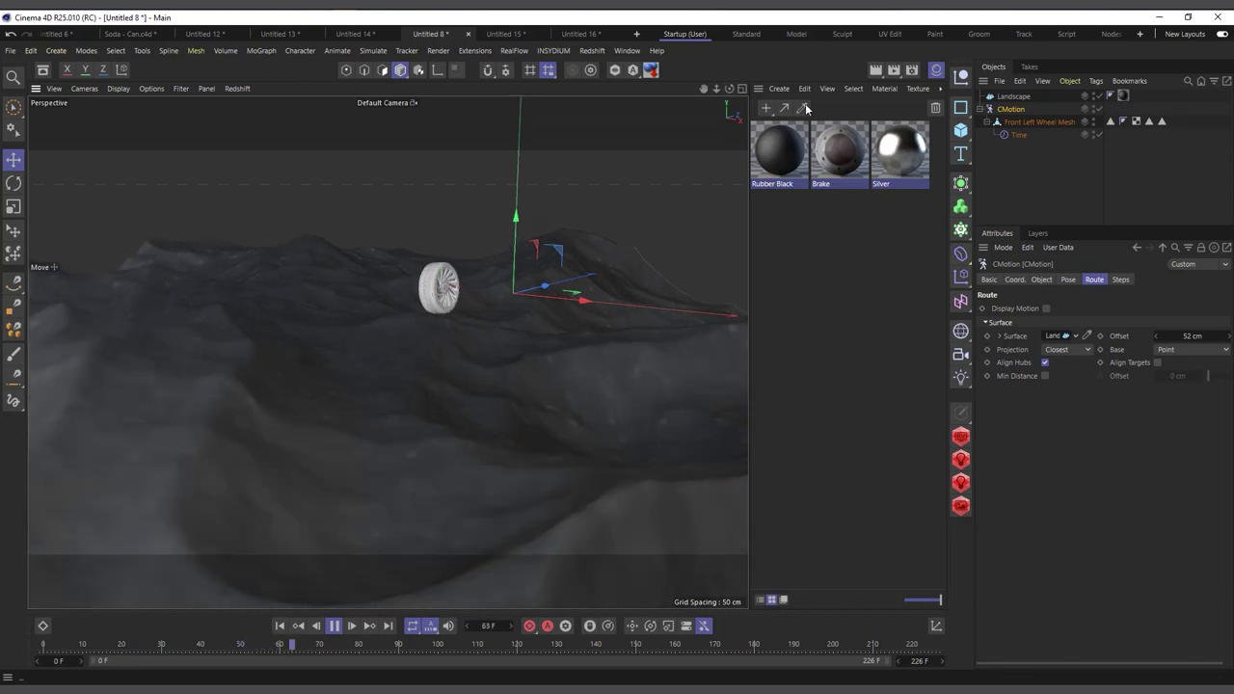
{"action": "left_click_drag", "start_coordinate": [727, 88], "coordinate": [482, 386]}
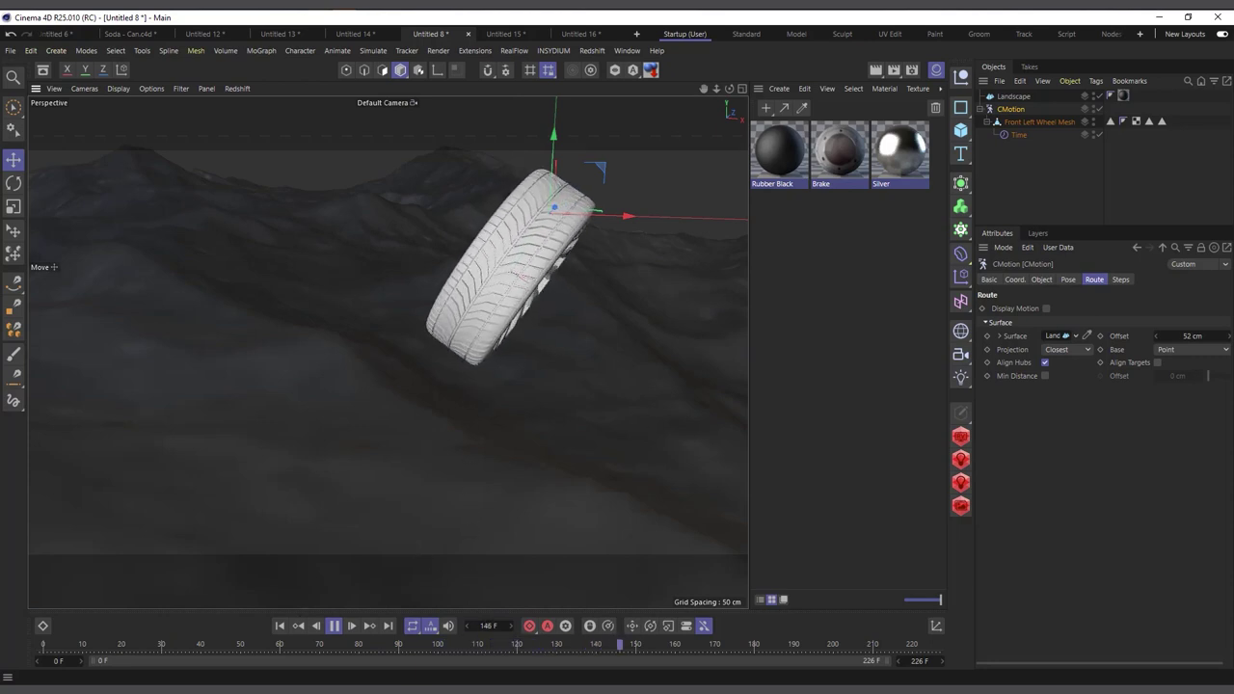
{"action": "left_click", "coordinate": [330, 627]}
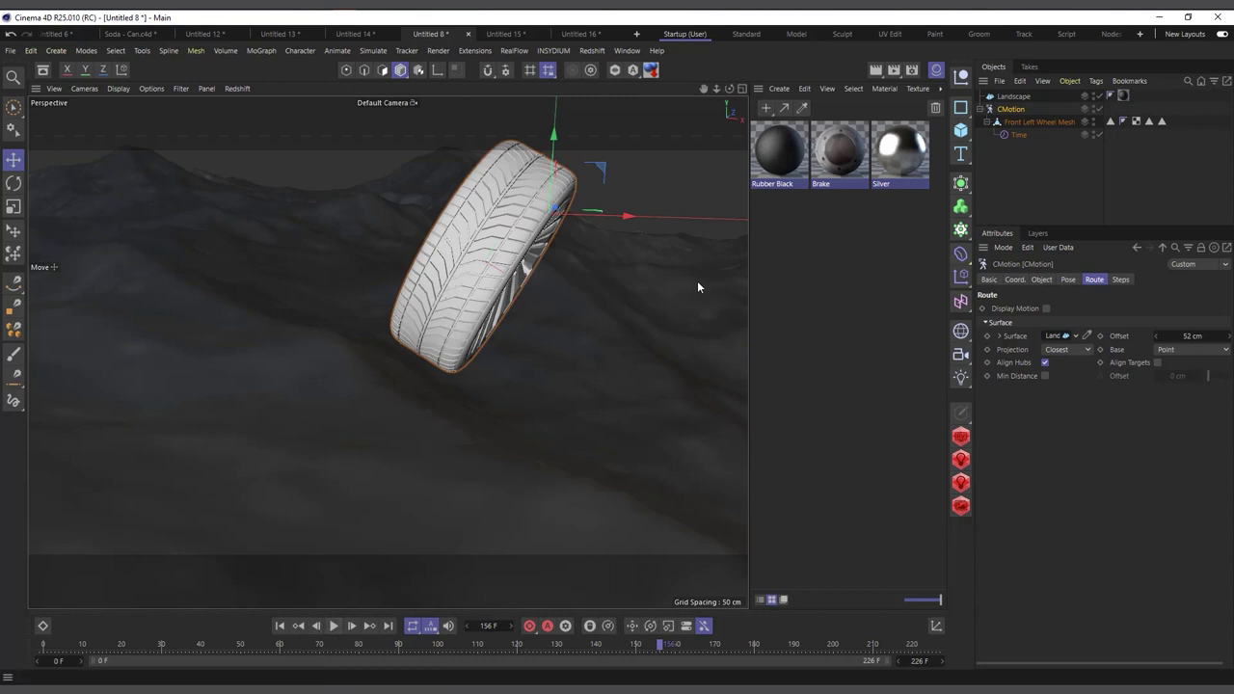
Delete the Landscape object and replay the wheel animation from the start
{"action": "scroll", "coordinate": [311, 350], "scroll_direction": "down", "scroll_amount": 8}
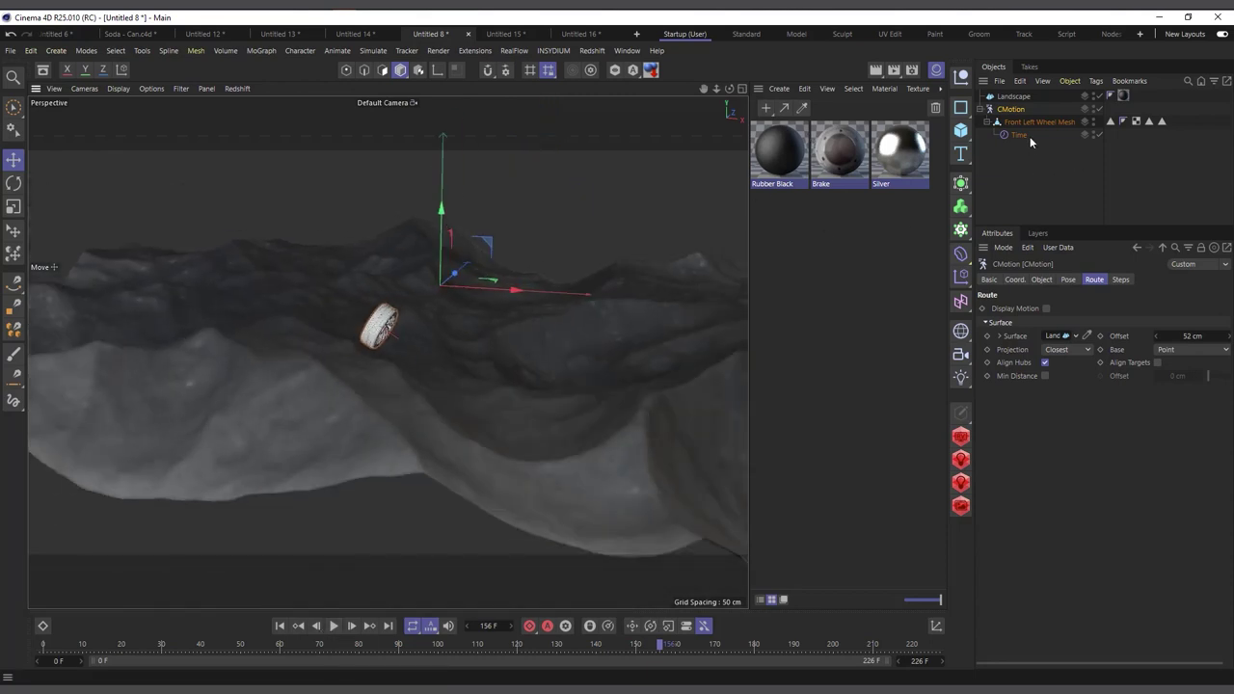
{"action": "left_click", "coordinate": [1035, 122]}
{"action": "left_click", "coordinate": [1014, 97]}
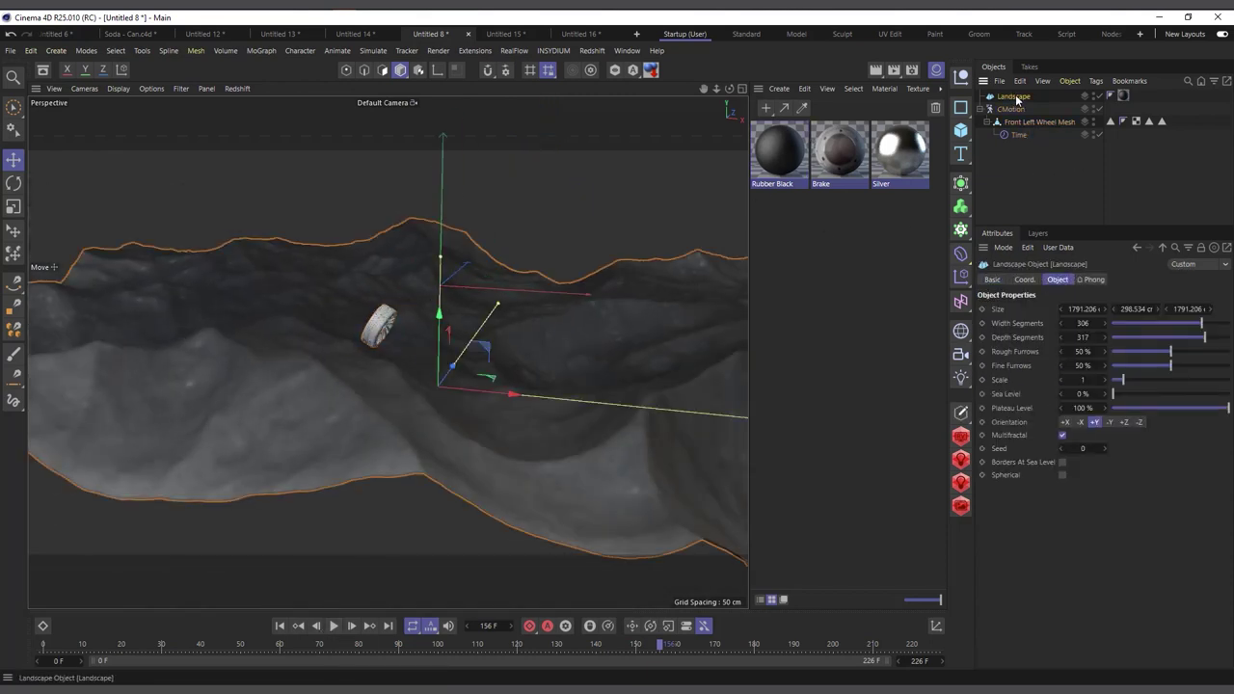
{"action": "key", "text": "Delete"}
{"action": "left_click_drag", "start_coordinate": [366, 492], "coordinate": [393, 429], "text": "alt"}
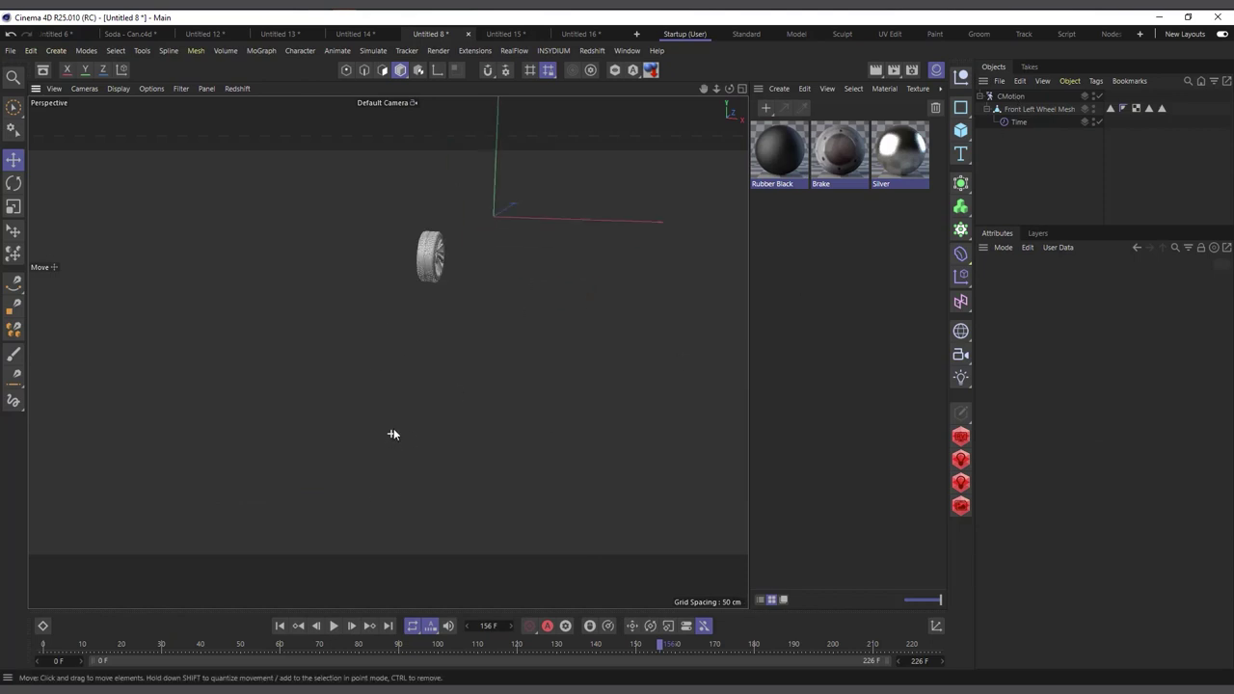
{"action": "left_click", "coordinate": [278, 625]}
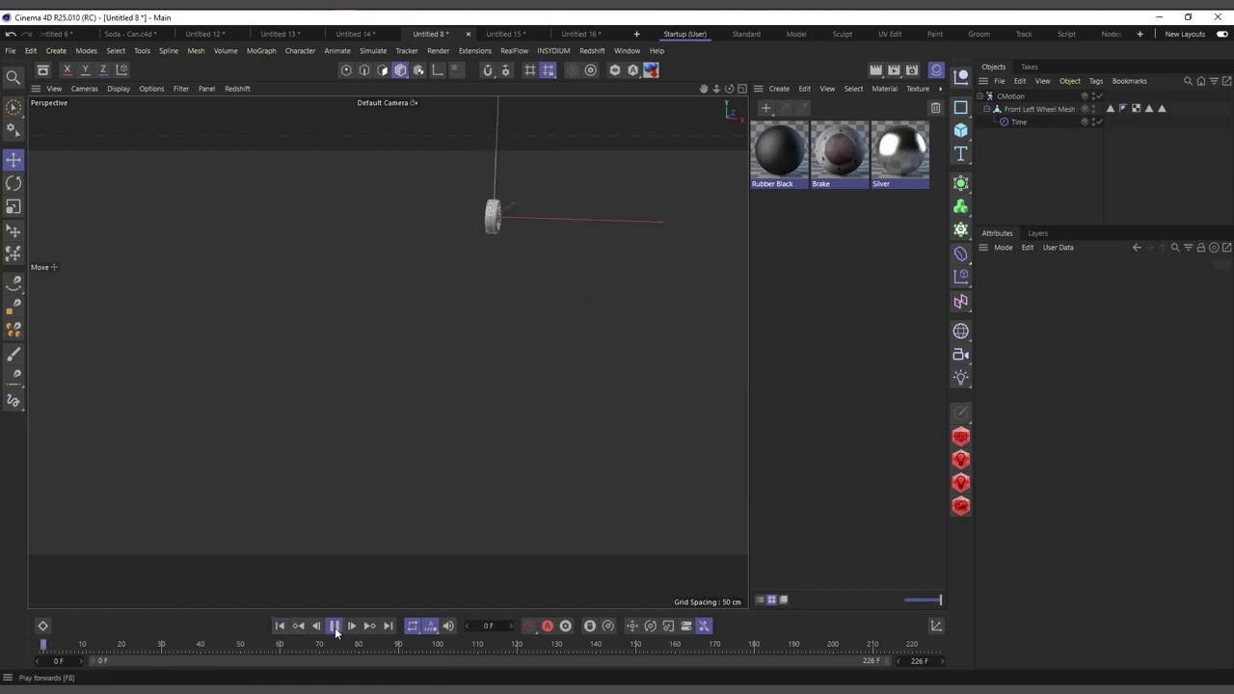
{"action": "left_click_drag", "start_coordinate": [727, 89], "coordinate": [675, 145]}
Add a Circle spline in the XZ plane and scale it up to a radius of about 865 cm
{"action": "left_click", "coordinate": [962, 108]}
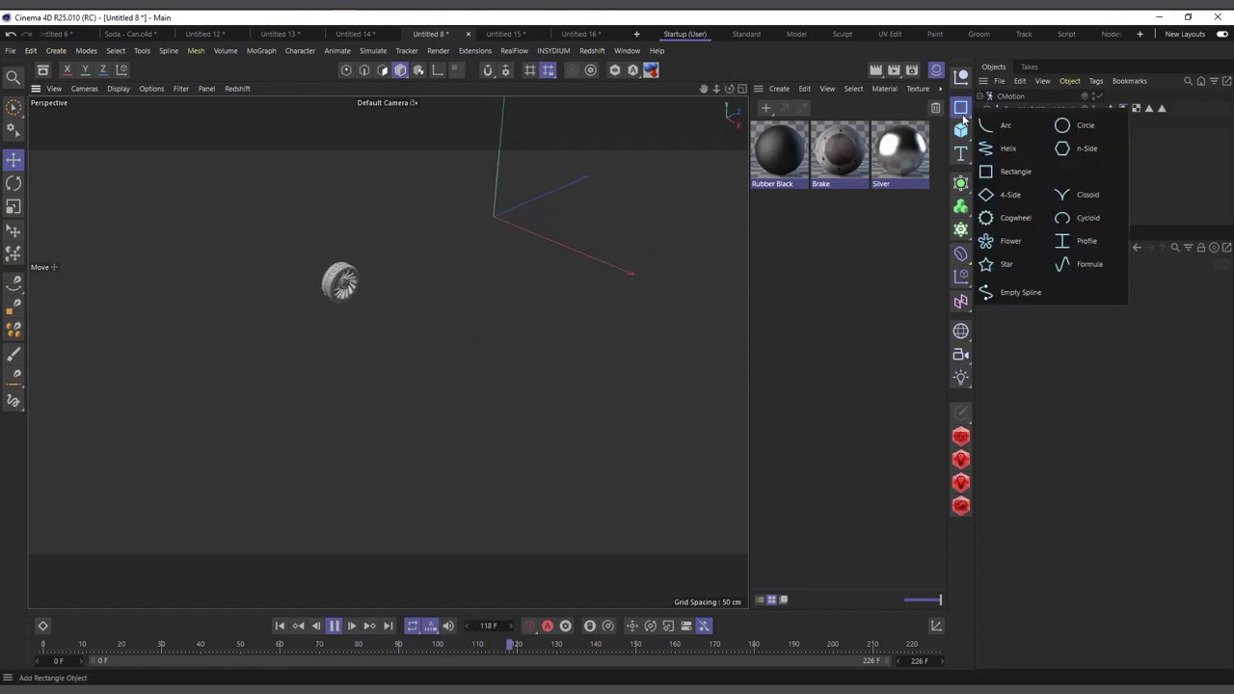
{"action": "left_click", "coordinate": [1075, 134]}
{"action": "left_click", "coordinate": [1089, 377]}
{"action": "scroll", "coordinate": [193, 444], "scroll_direction": "down", "scroll_amount": 5}
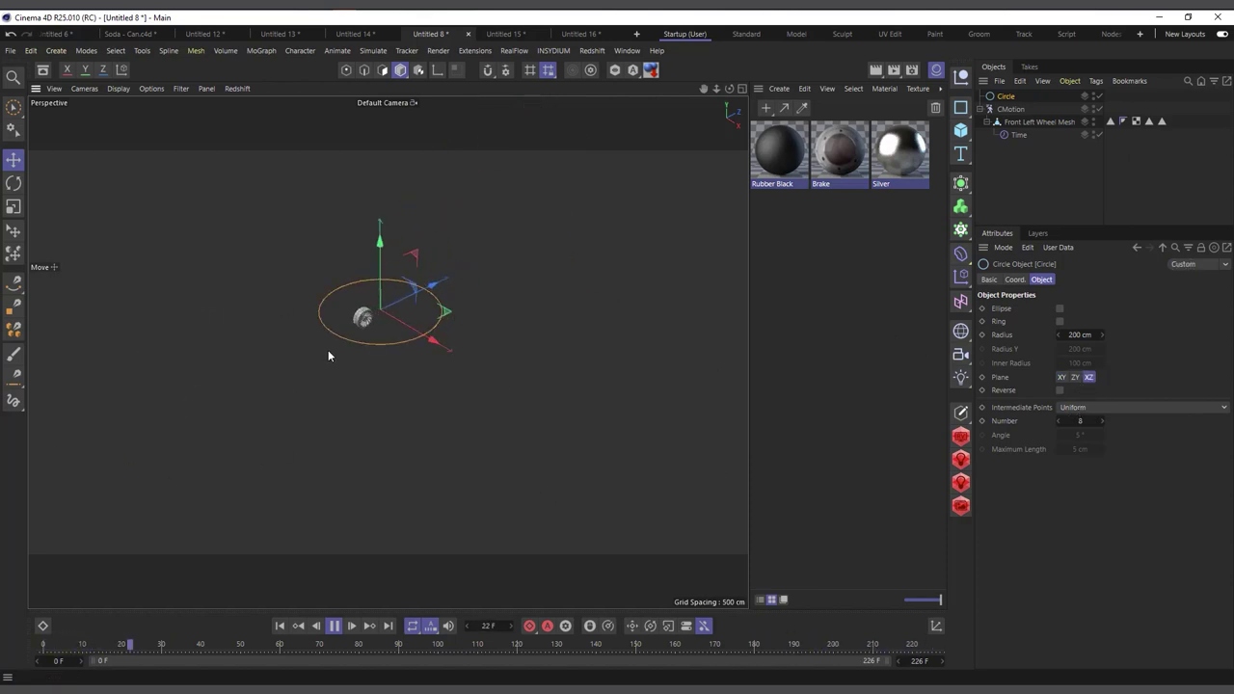
{"action": "key", "text": "t"}
{"action": "left_click_drag", "start_coordinate": [255, 333], "coordinate": [540, 332]}
Set the CMotion's Walk to Path and assign the Circle as its path
{"action": "left_click", "coordinate": [1011, 109]}
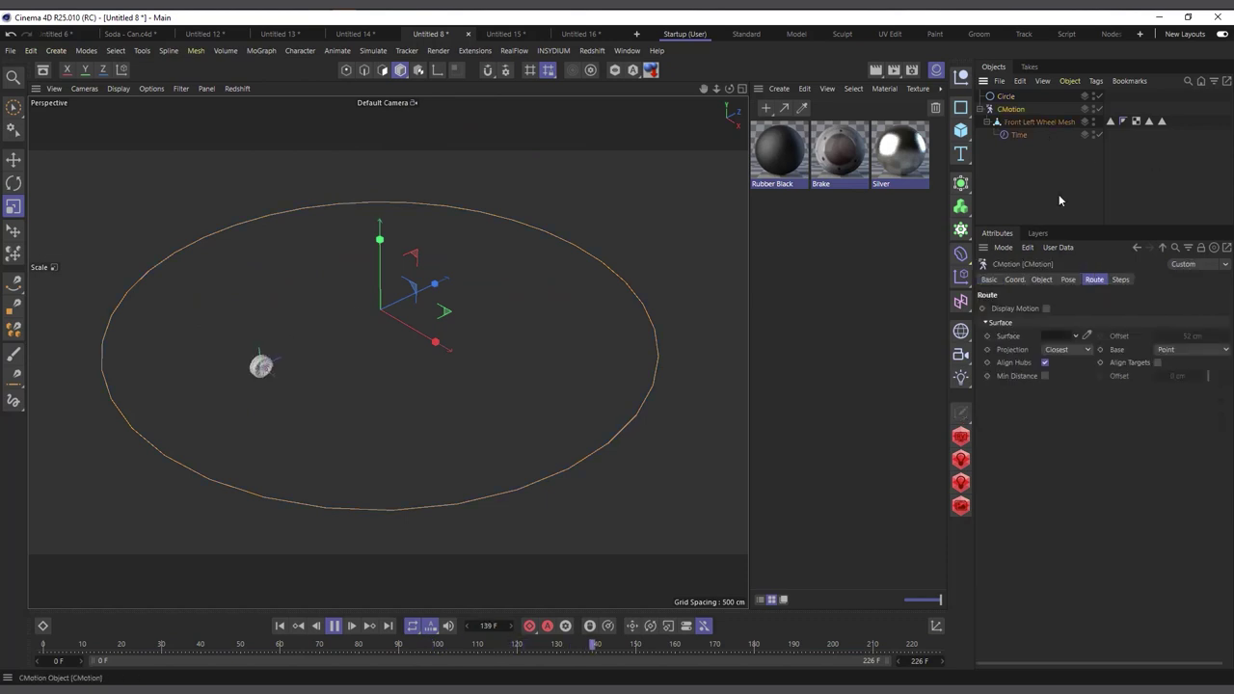
{"action": "left_click", "coordinate": [1042, 280]}
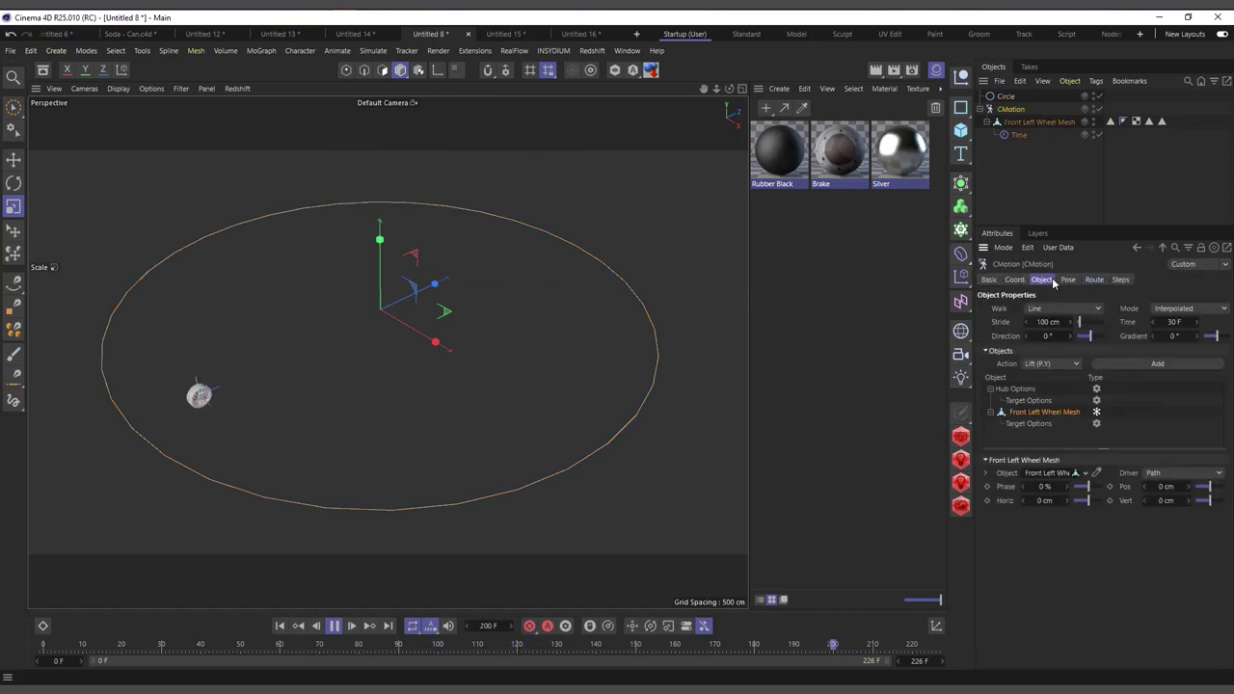
{"action": "left_click", "coordinate": [1048, 308]}
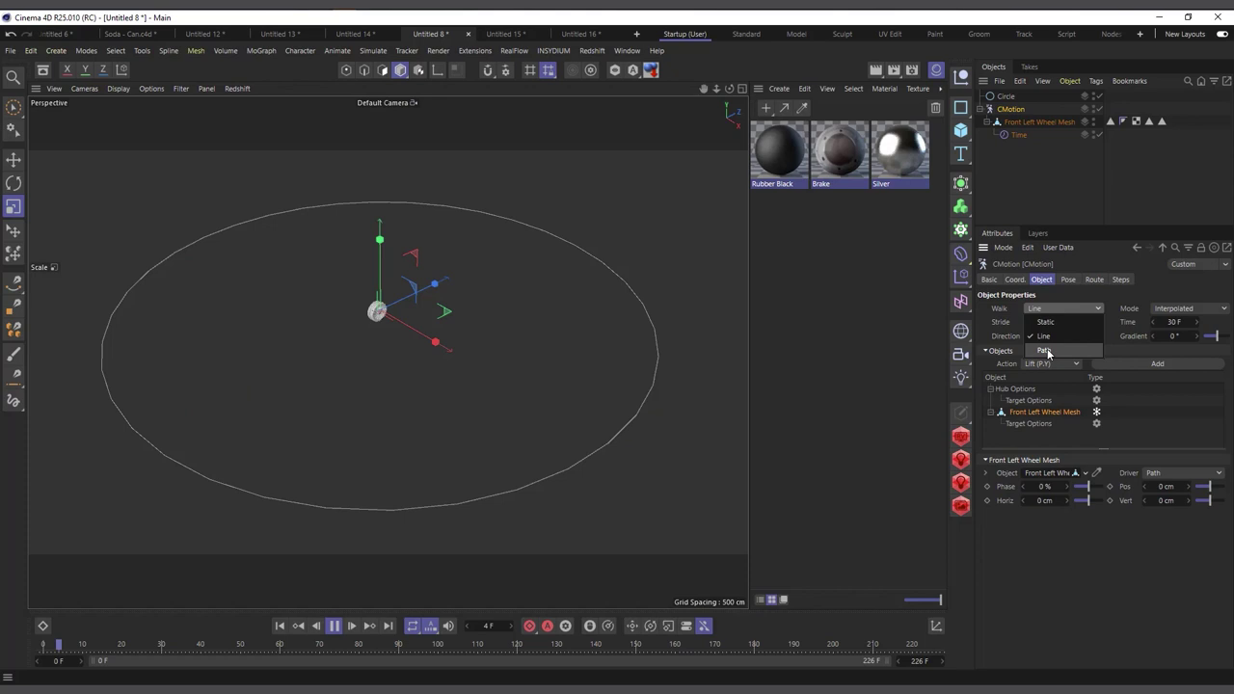
{"action": "left_click", "coordinate": [1048, 352]}
{"action": "left_click_drag", "start_coordinate": [1006, 100], "coordinate": [1019, 136]}
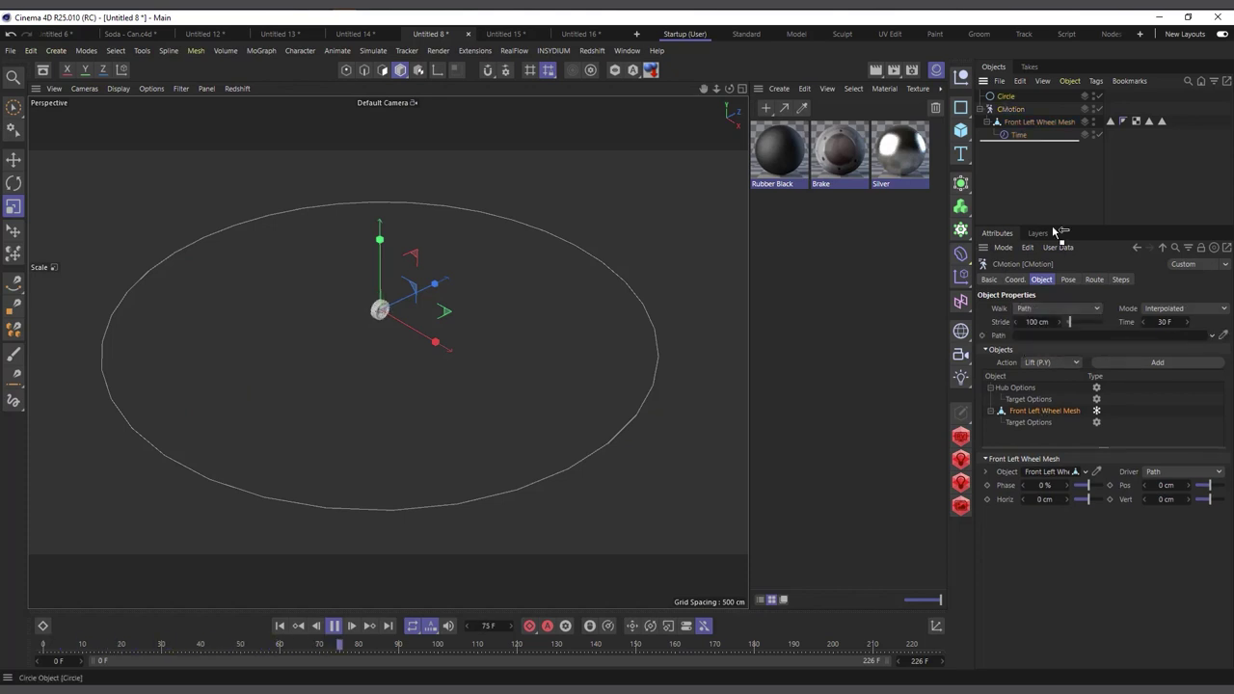
{"action": "left_click_drag", "start_coordinate": [1043, 328], "coordinate": [1047, 336]}
{"action": "scroll", "coordinate": [663, 332], "scroll_direction": "up", "scroll_amount": 3}
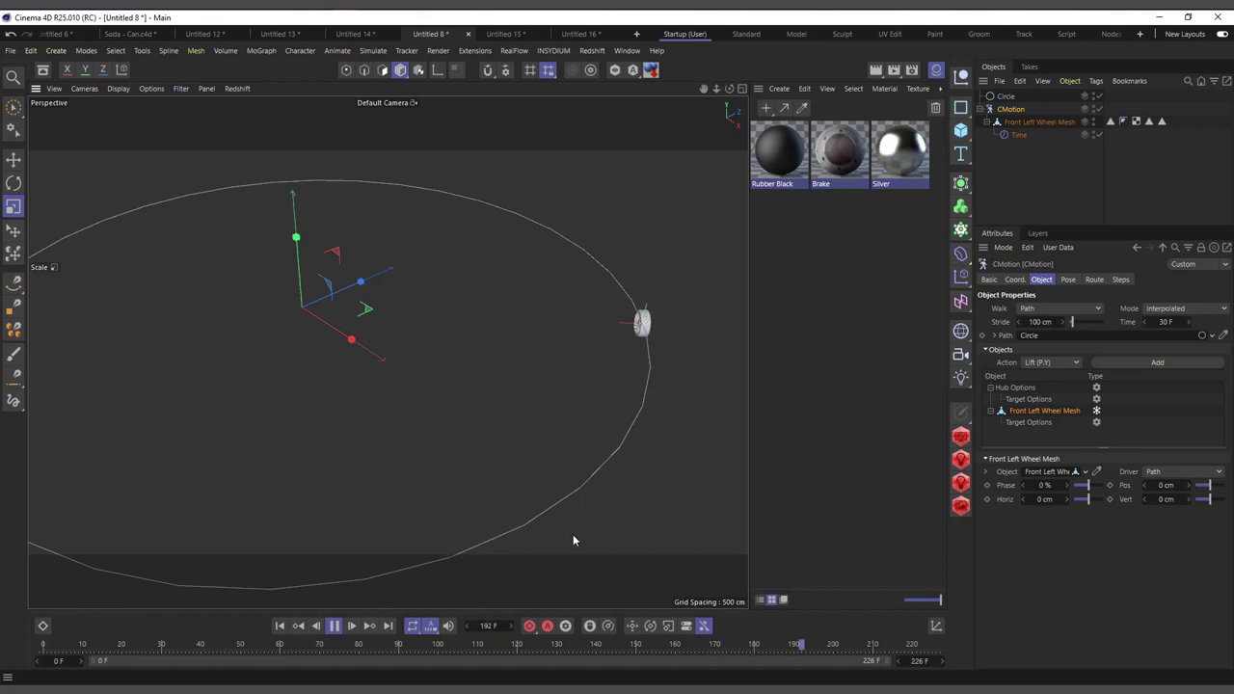
{"action": "scroll", "coordinate": [625, 535], "scroll_direction": "up", "scroll_amount": 3}
{"action": "scroll", "coordinate": [654, 486], "scroll_direction": "up", "scroll_amount": 2}
{"action": "scroll", "coordinate": [654, 486], "scroll_direction": "down", "scroll_amount": 5}
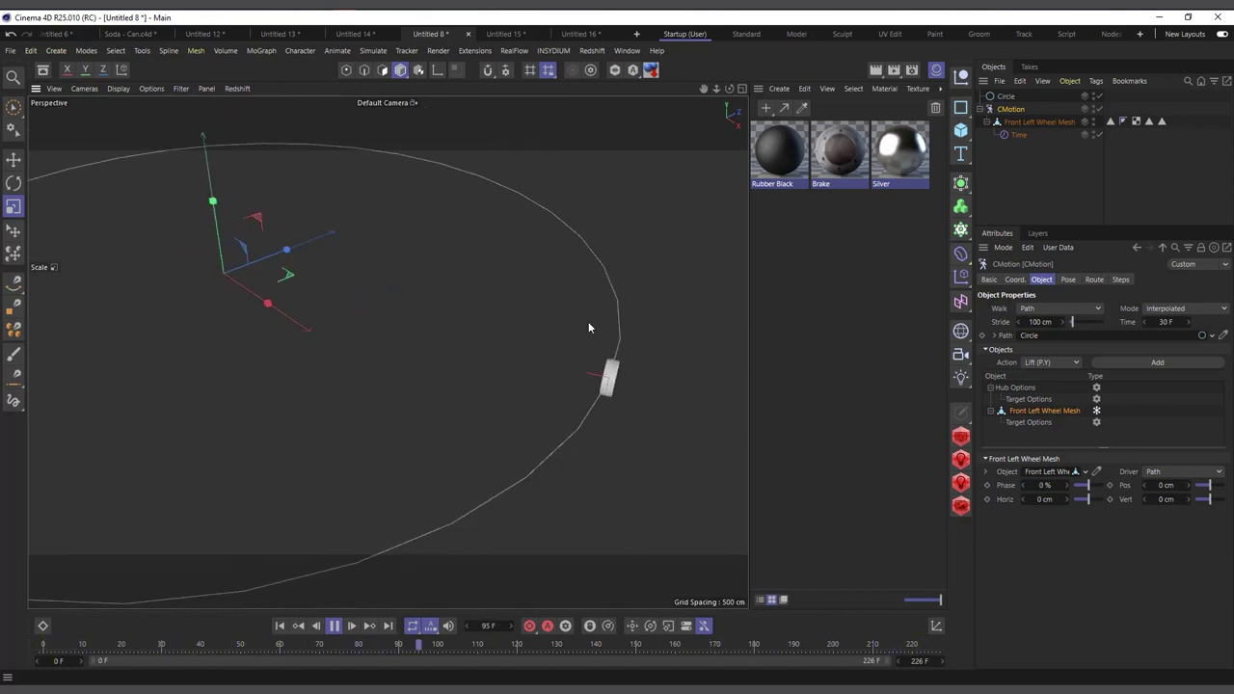
Scale the Circle path down to about 27% and watch the wheel travel along it
{"action": "left_click", "coordinate": [1005, 97]}
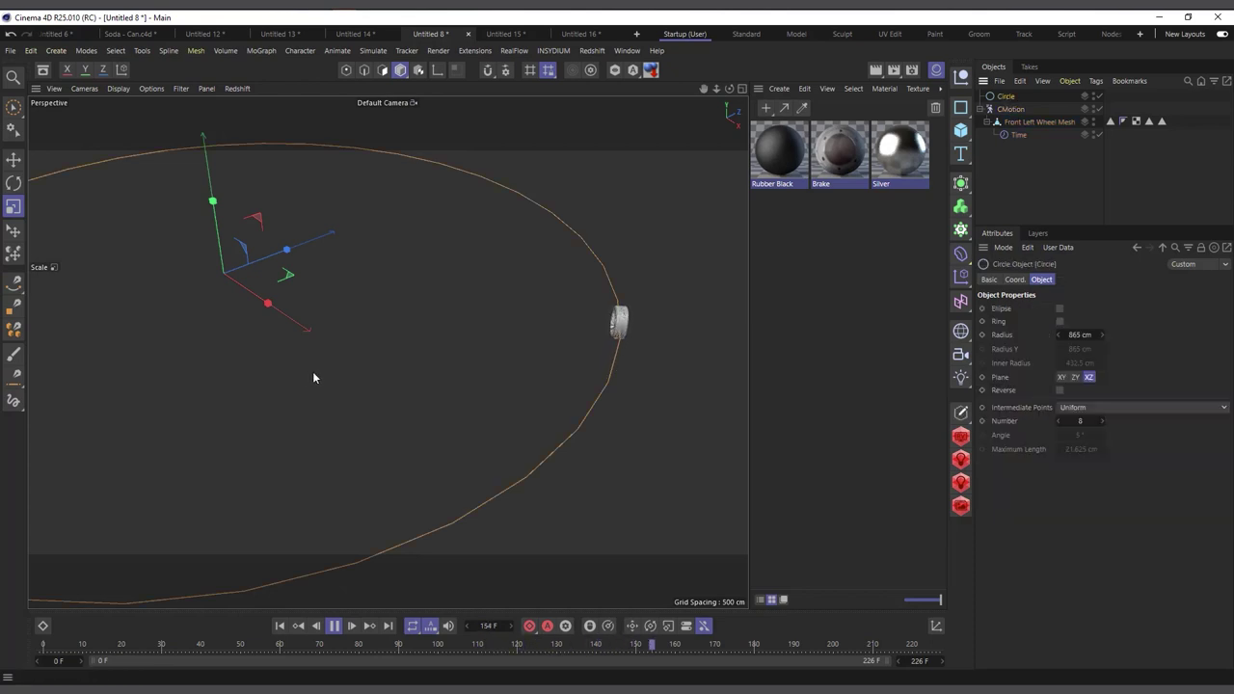
{"action": "key", "text": "t"}
{"action": "left_click_drag", "start_coordinate": [485, 347], "coordinate": [49, 389]}
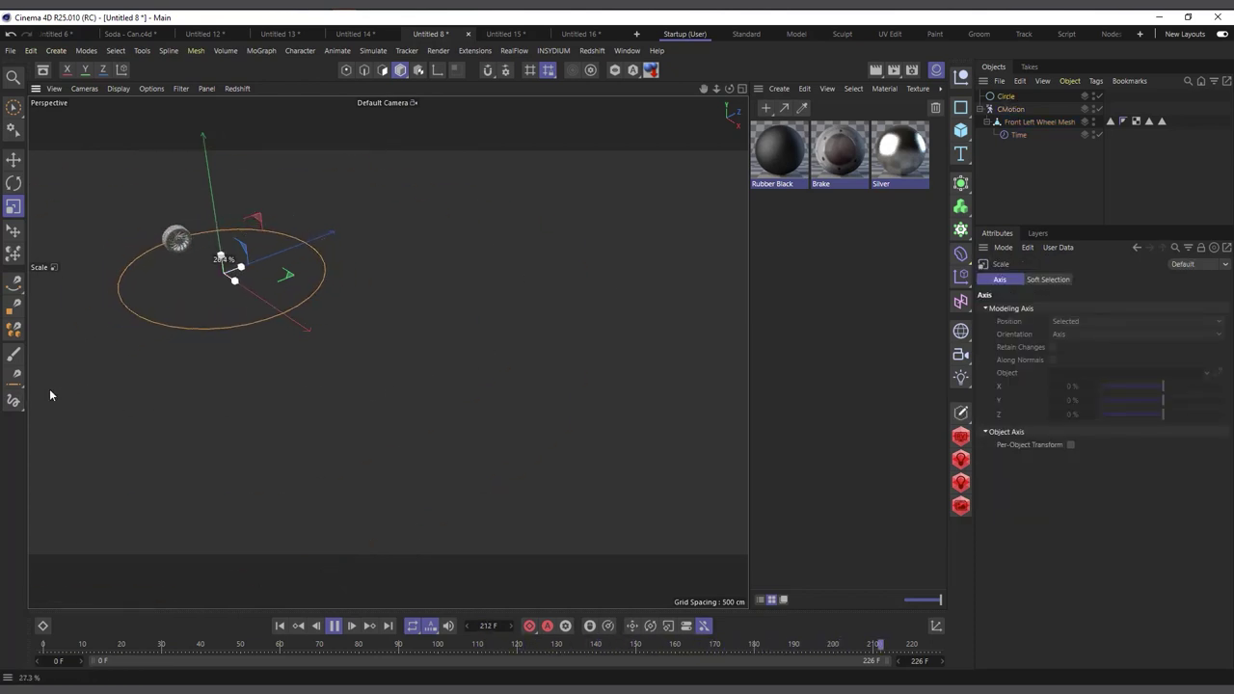
{"action": "scroll", "coordinate": [107, 275], "scroll_direction": "up", "scroll_amount": 3}
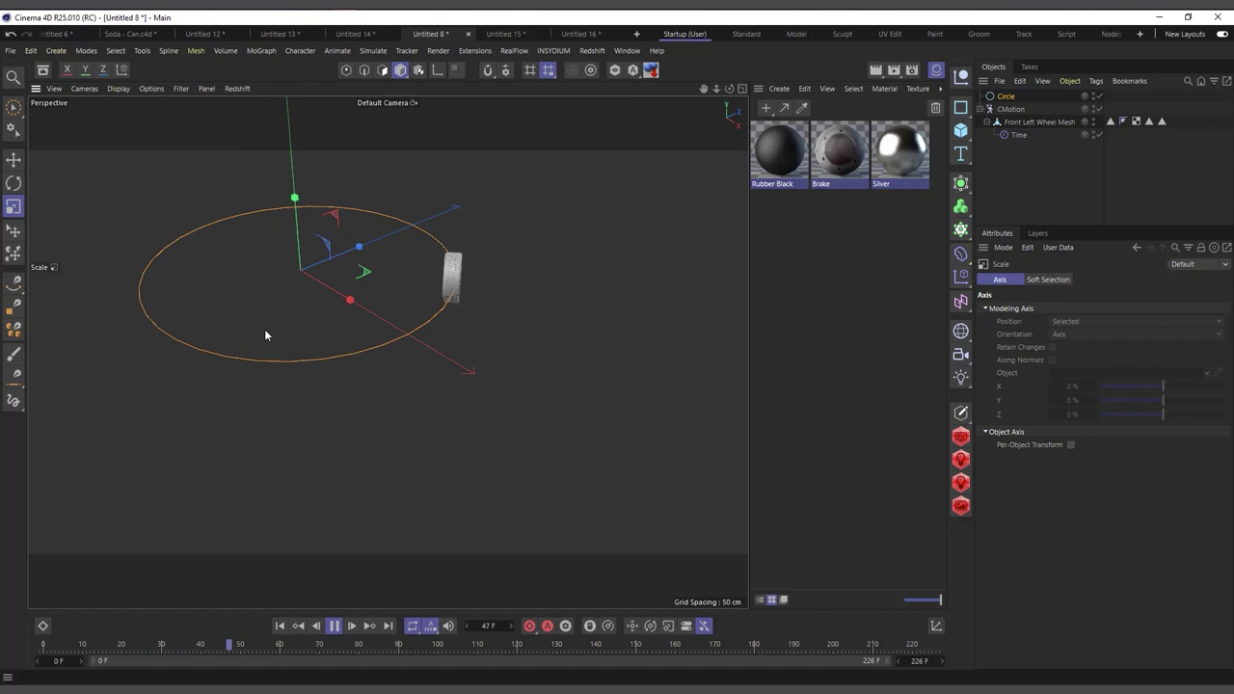
{"action": "scroll", "coordinate": [277, 334], "scroll_direction": "up", "scroll_amount": 3}
{"action": "scroll", "coordinate": [362, 352], "scroll_direction": "down", "scroll_amount": 2}
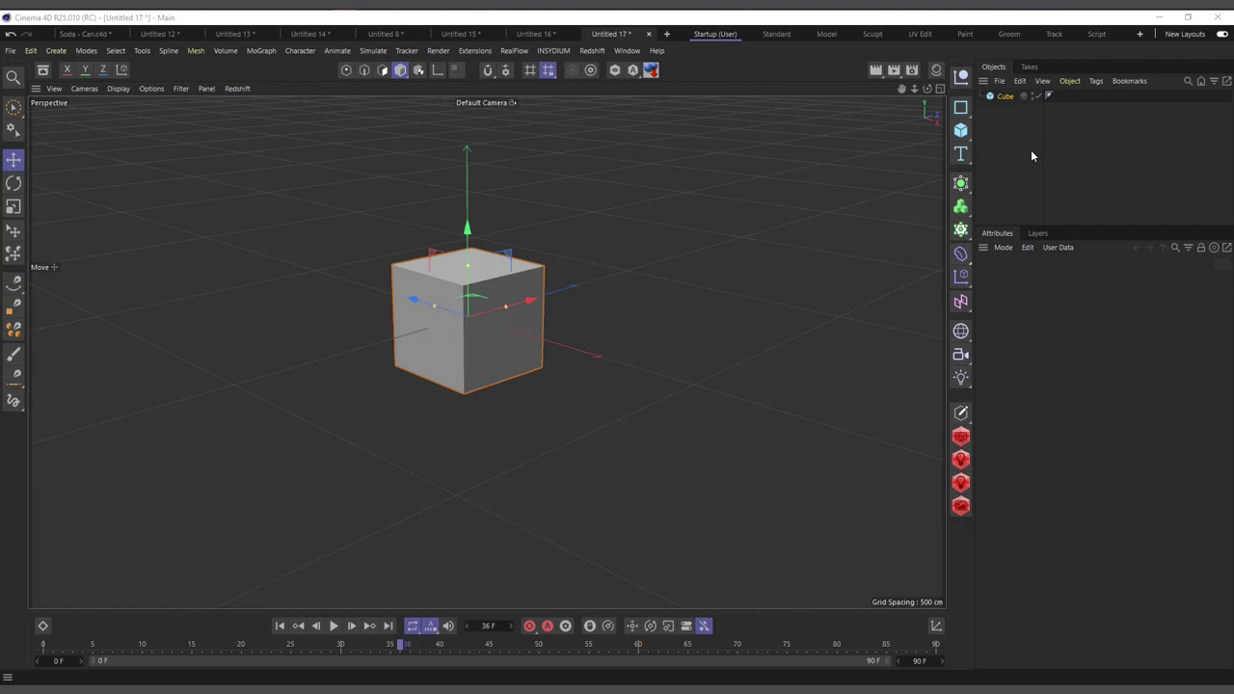
Add an XPresso tag to the Cube in the new scene and position its editor window beside the object list
{"action": "right_click", "coordinate": [1006, 98]}
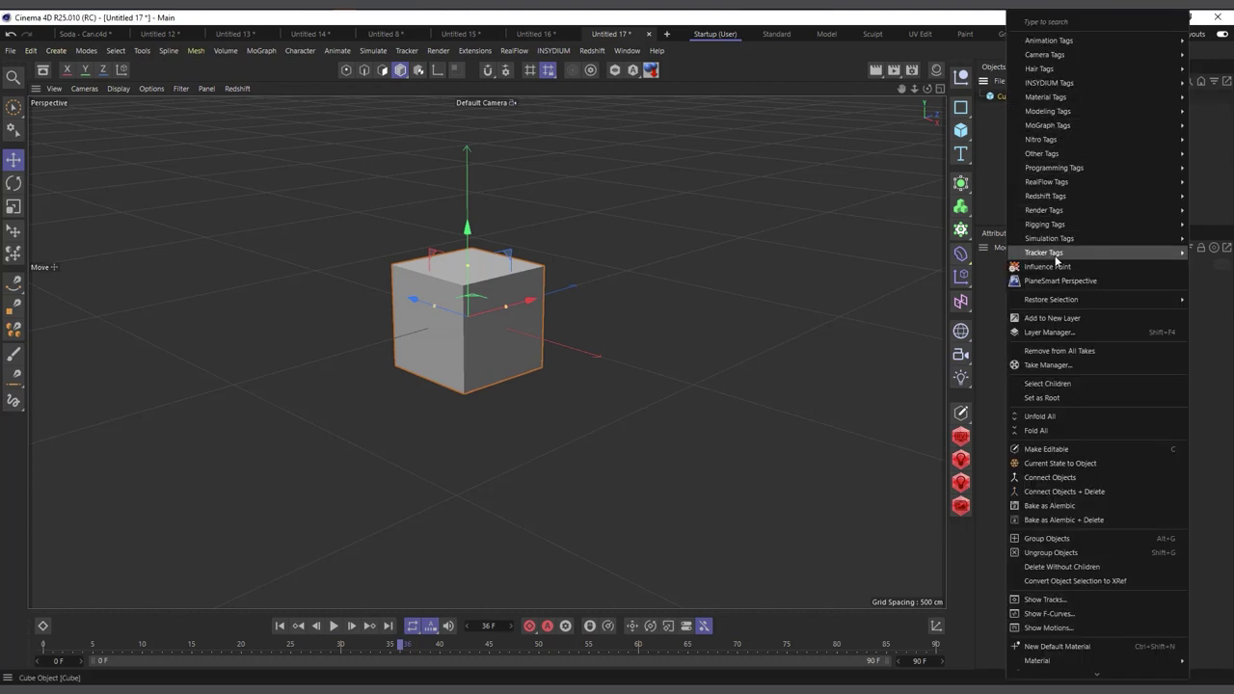
{"action": "mouse_move", "coordinate": [1070, 172]}
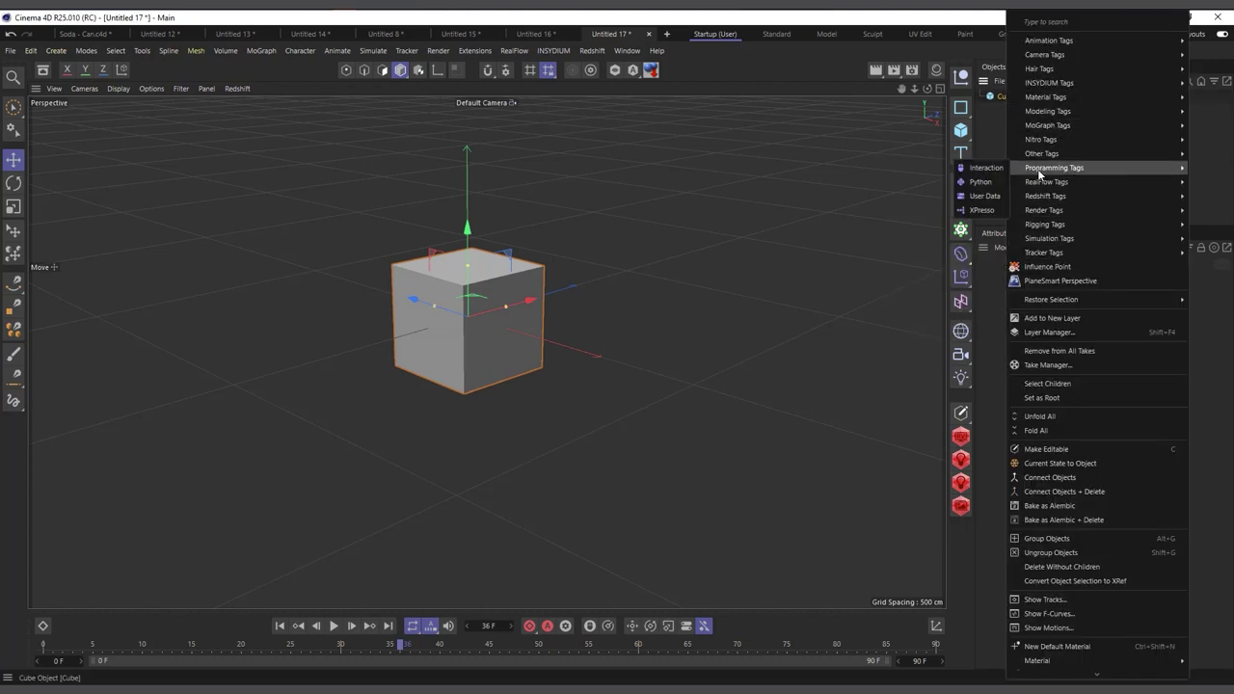
{"action": "left_click", "coordinate": [981, 209]}
{"action": "left_click_drag", "start_coordinate": [957, 203], "coordinate": [465, 169]}
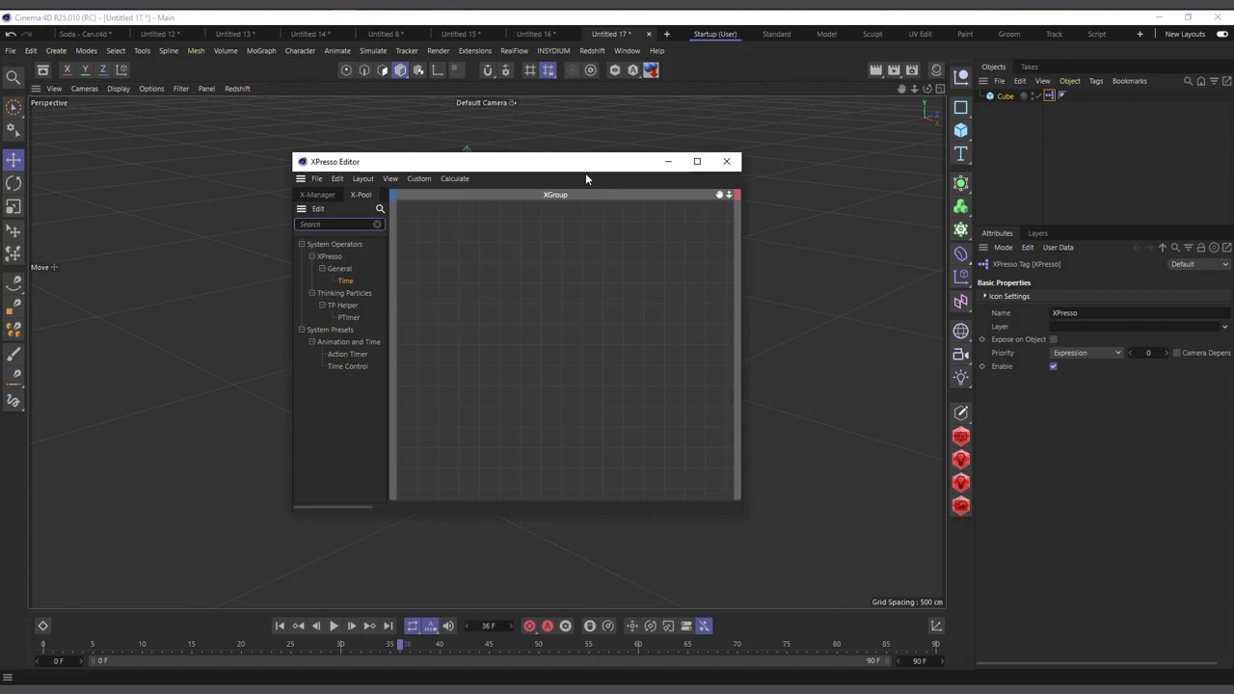
{"action": "left_click_drag", "start_coordinate": [509, 169], "coordinate": [793, 169]}
Add the Cube as a node in the XPresso graph and place a Time node in front of it
{"action": "left_click_drag", "start_coordinate": [1005, 98], "coordinate": [945, 336]}
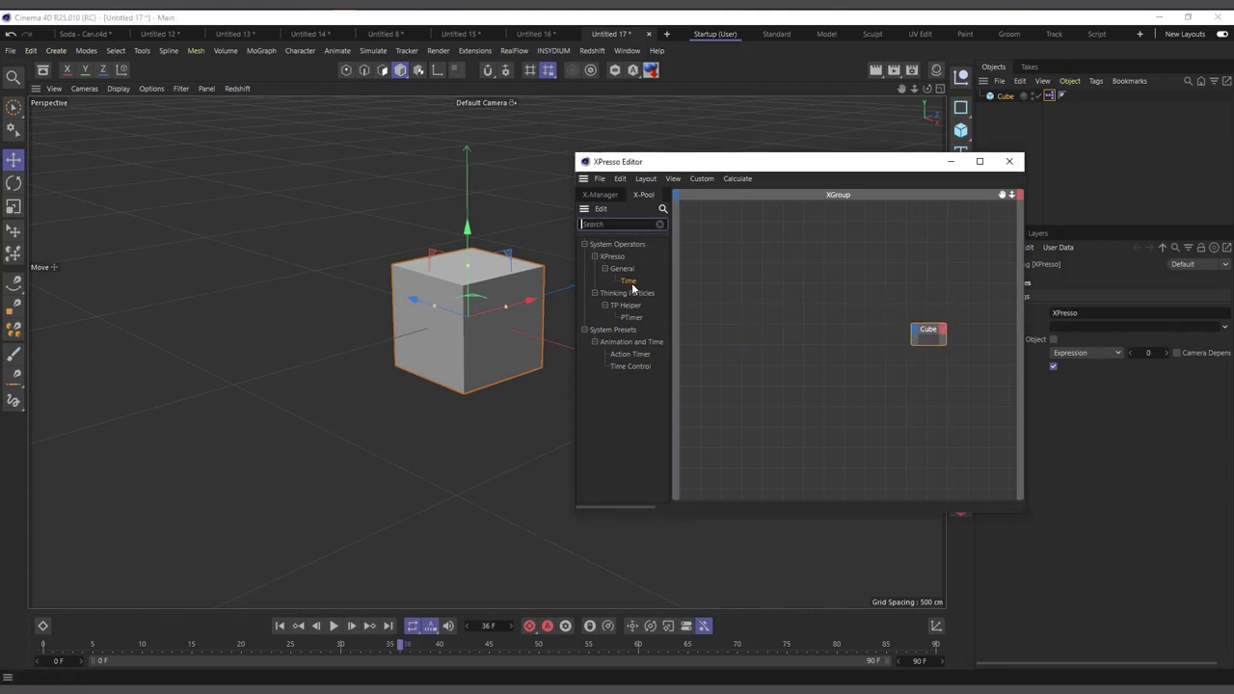
{"action": "type", "text": "TIME"}
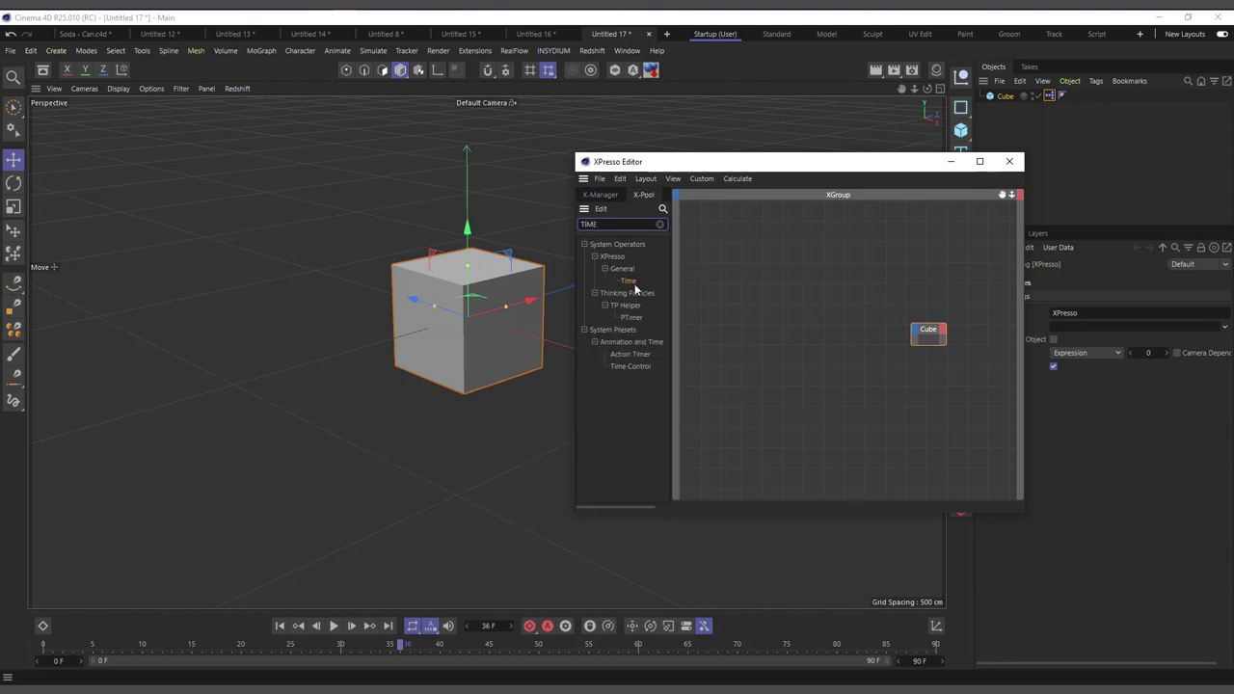
{"action": "left_click_drag", "start_coordinate": [628, 281], "coordinate": [792, 336]}
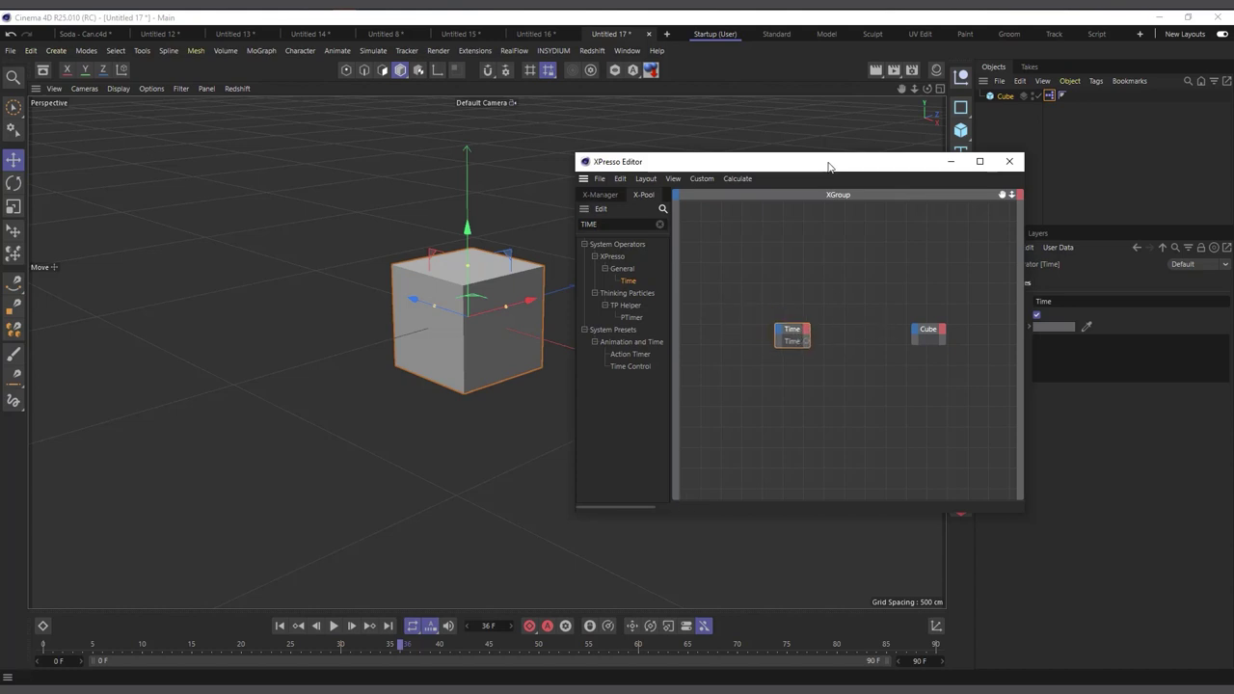
{"action": "left_click_drag", "start_coordinate": [823, 171], "coordinate": [756, 263]}
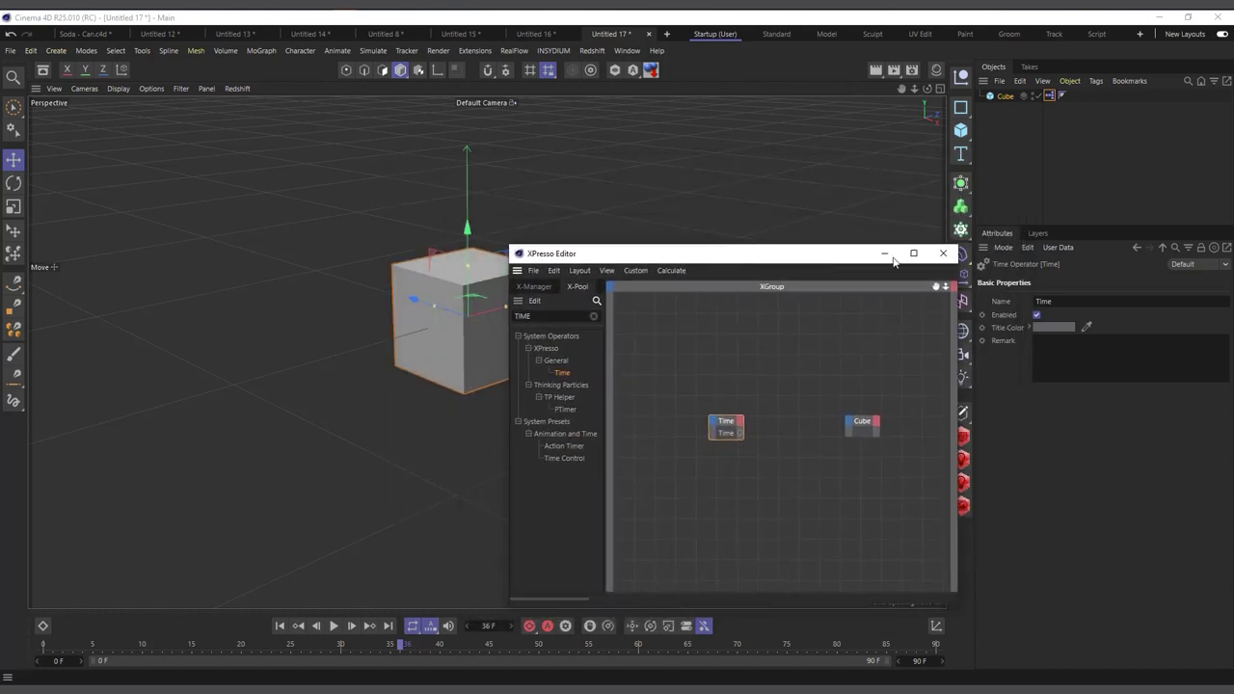
Try out the Cube's heading rotation (R.H) and reset it to 0°
{"action": "left_click", "coordinate": [1003, 97]}
{"action": "left_click_drag", "start_coordinate": [1118, 309], "coordinate": [1153, 309]}
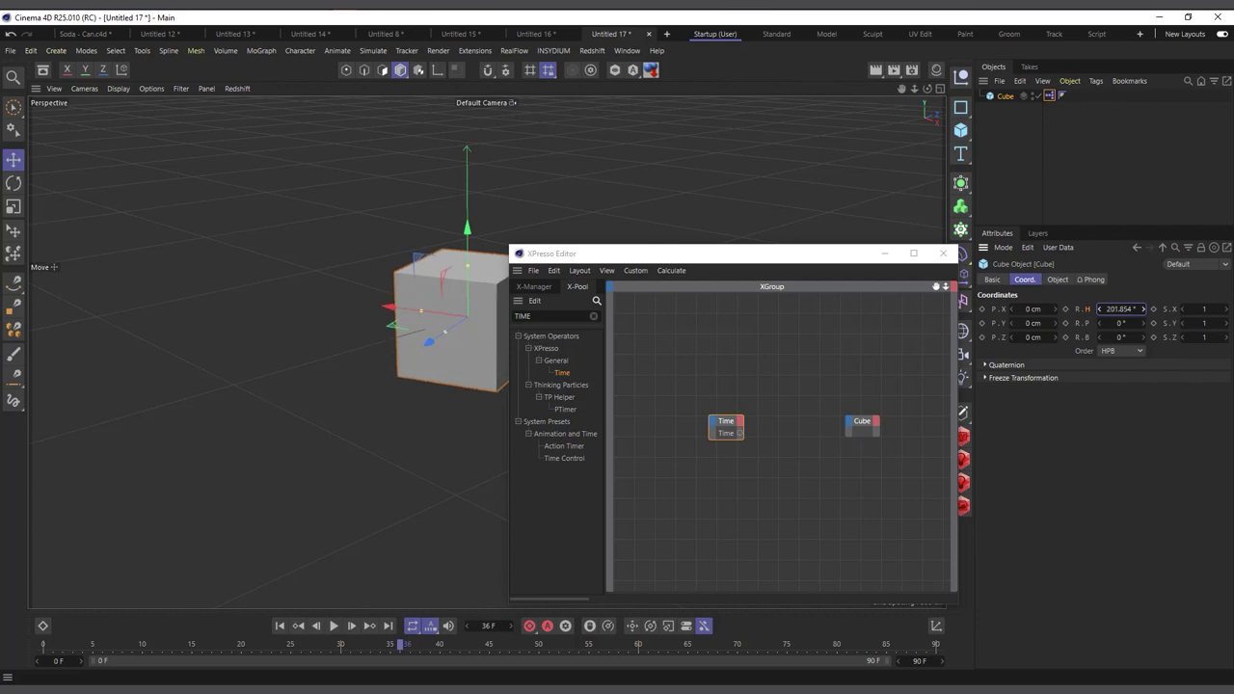
{"action": "right_click", "coordinate": [1144, 309]}
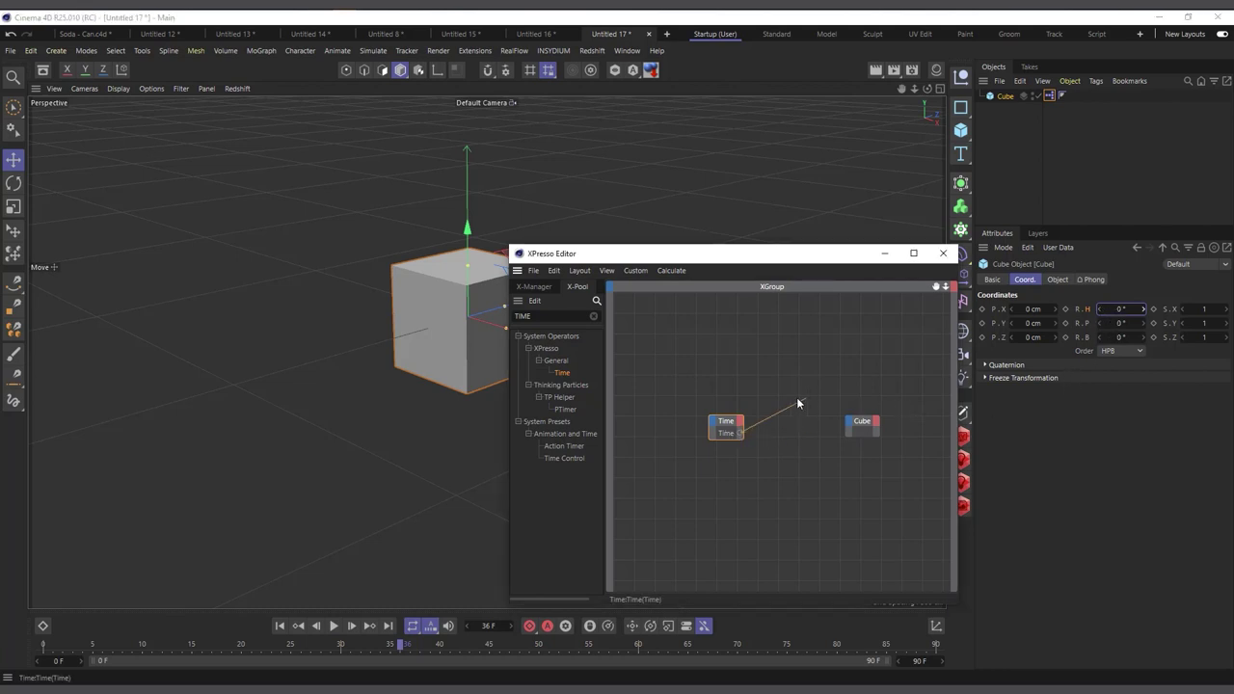
Connect the Time node's output to the Cube's Rotation.H input and move the editor clear of the cube
{"action": "left_click_drag", "start_coordinate": [864, 413], "coordinate": [851, 425]}
{"action": "left_click", "coordinate": [851, 425]}
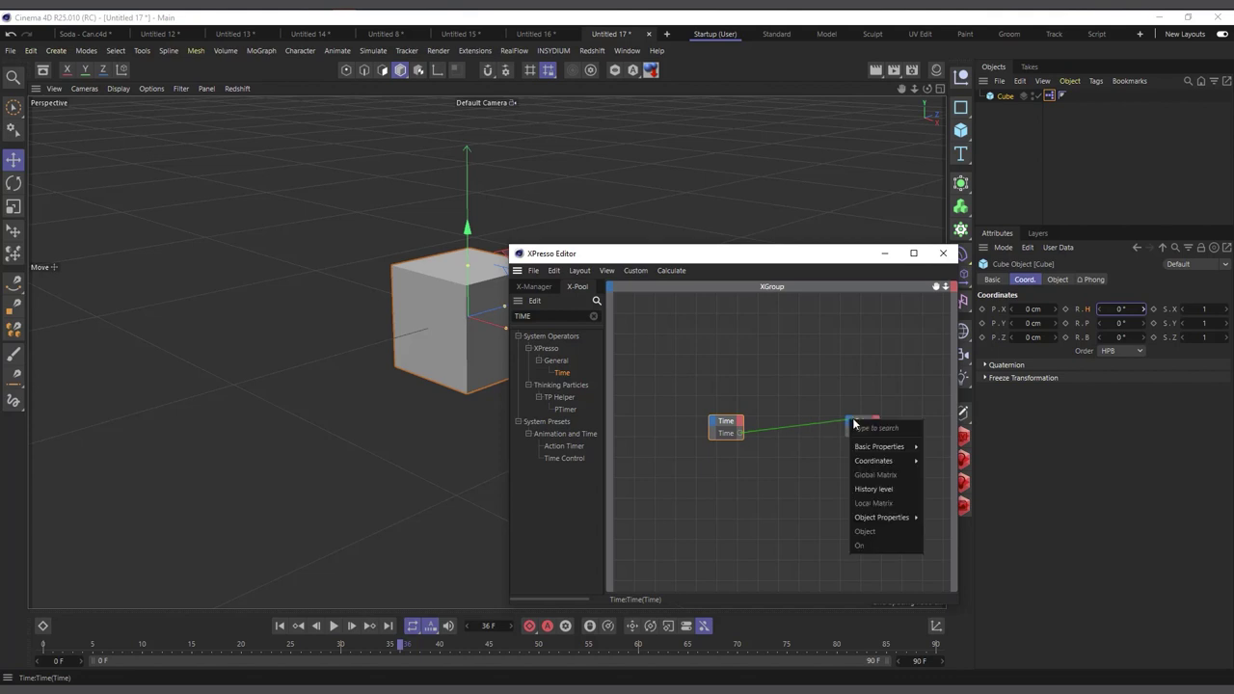
{"action": "mouse_move", "coordinate": [907, 462]}
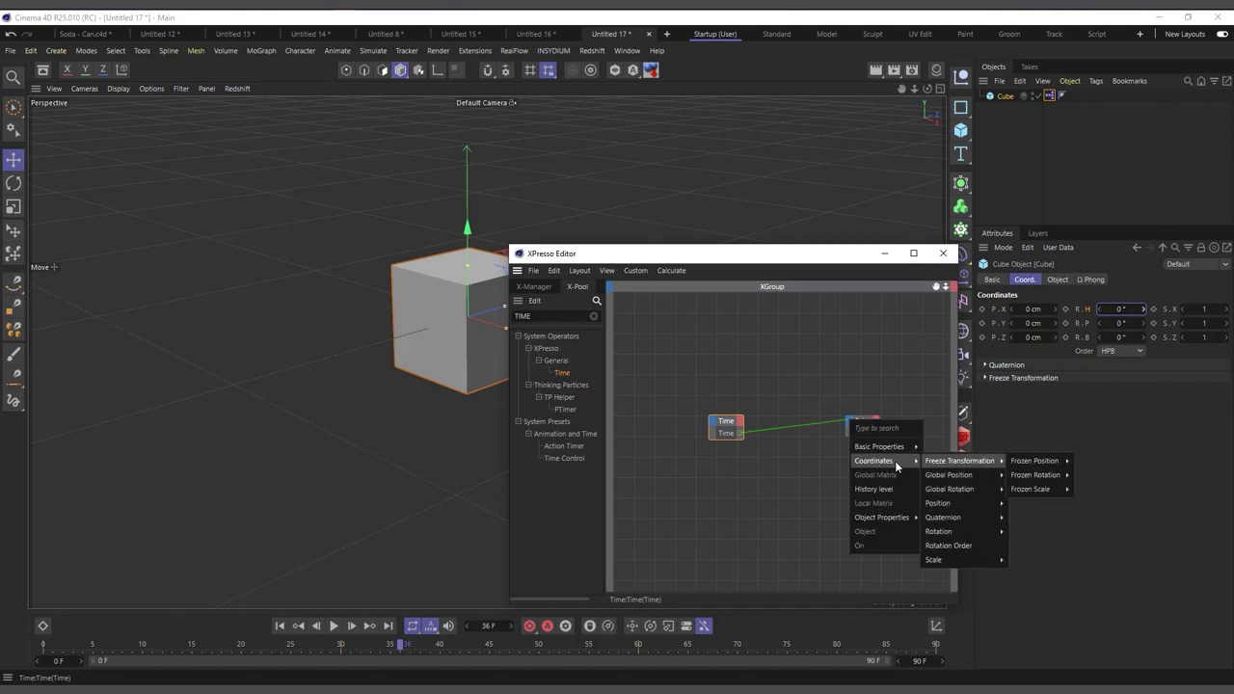
{"action": "mouse_move", "coordinate": [945, 519]}
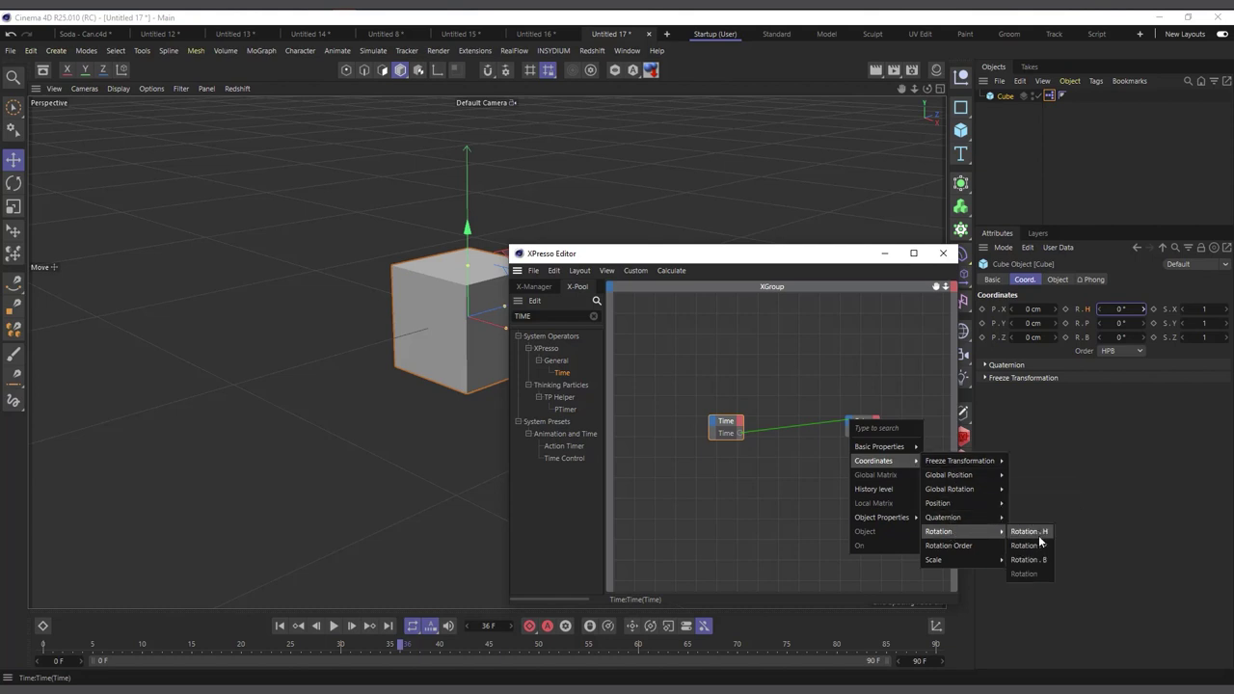
{"action": "left_click", "coordinate": [1039, 545]}
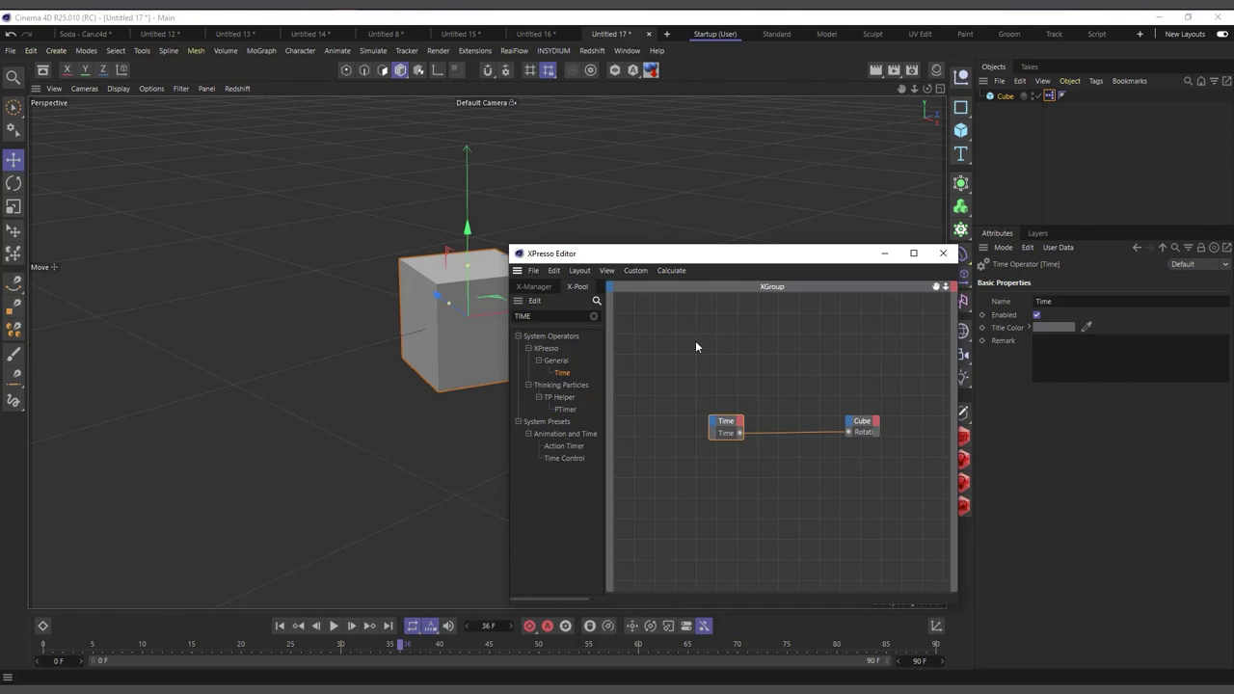
{"action": "left_click_drag", "start_coordinate": [718, 256], "coordinate": [832, 259]}
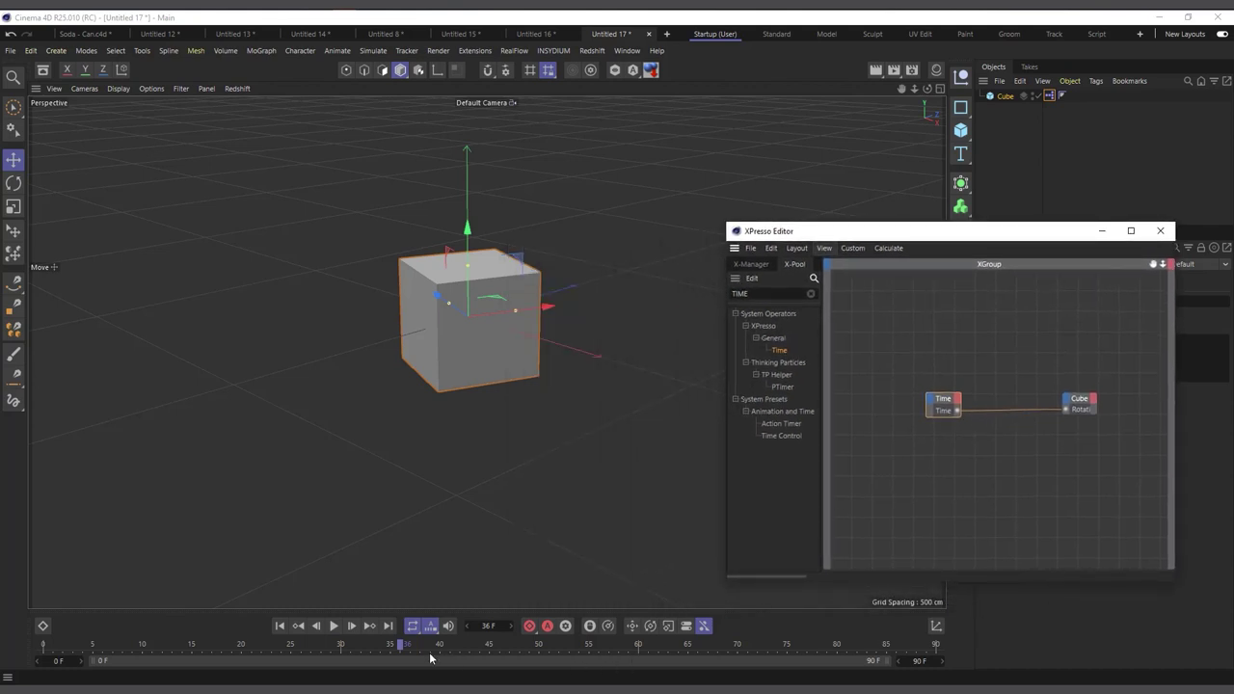
Play the cube's rotation from the start of the timeline and extend the project's length to 308 F
{"action": "left_click", "coordinate": [281, 627]}
{"action": "left_click", "coordinate": [333, 627]}
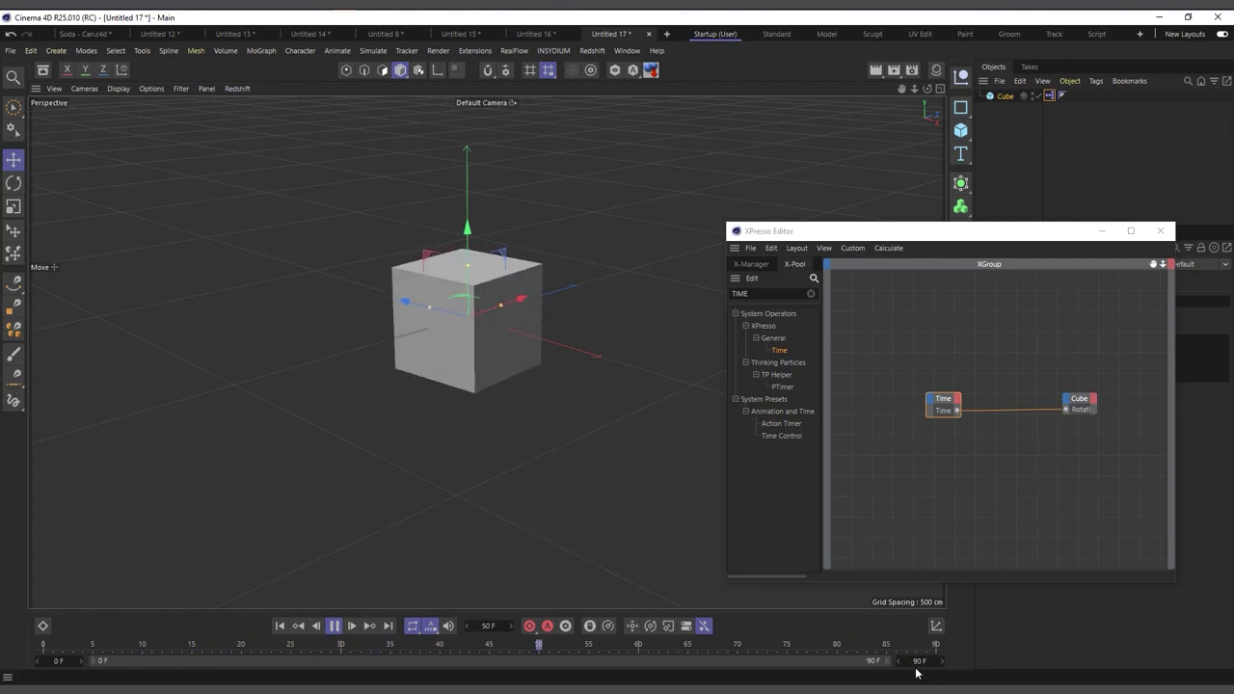
{"action": "left_click_drag", "start_coordinate": [879, 661], "coordinate": [964, 630]}
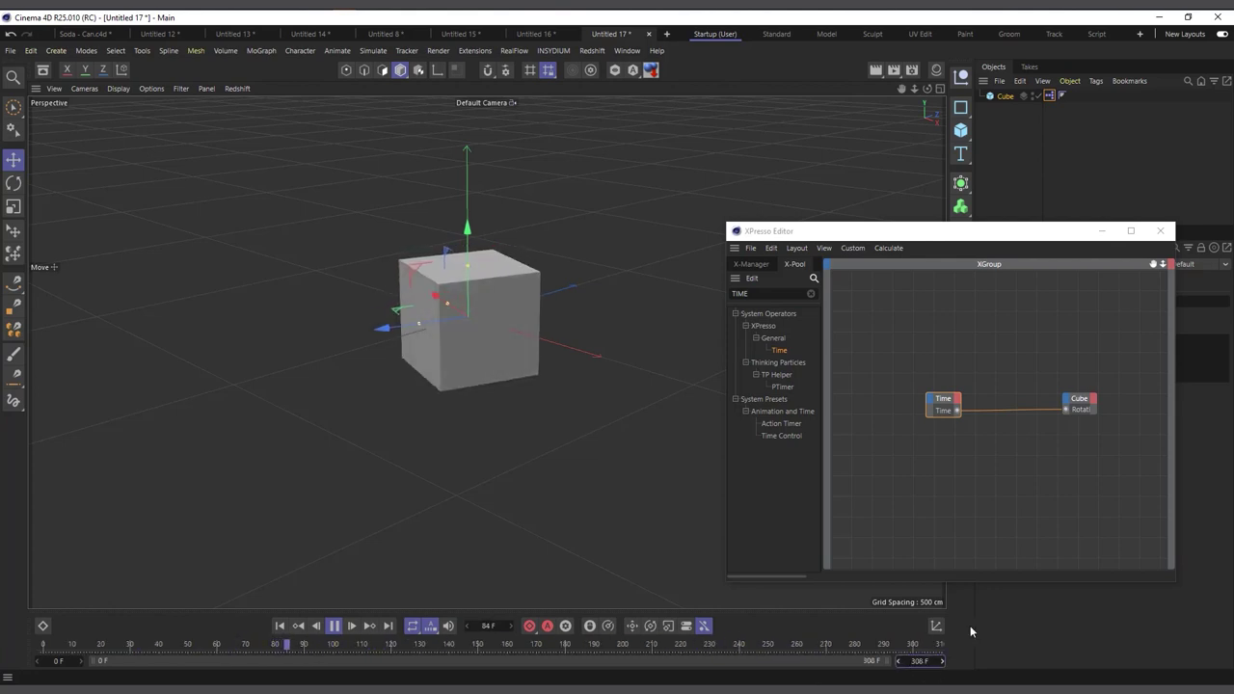
Examine the Cube's heading rotation during playback and the Time node's attributes, with the XPresso editor moved clear of the attributes
{"action": "left_click_drag", "start_coordinate": [917, 224], "coordinate": [650, 163]}
{"action": "left_click", "coordinate": [1005, 96]}
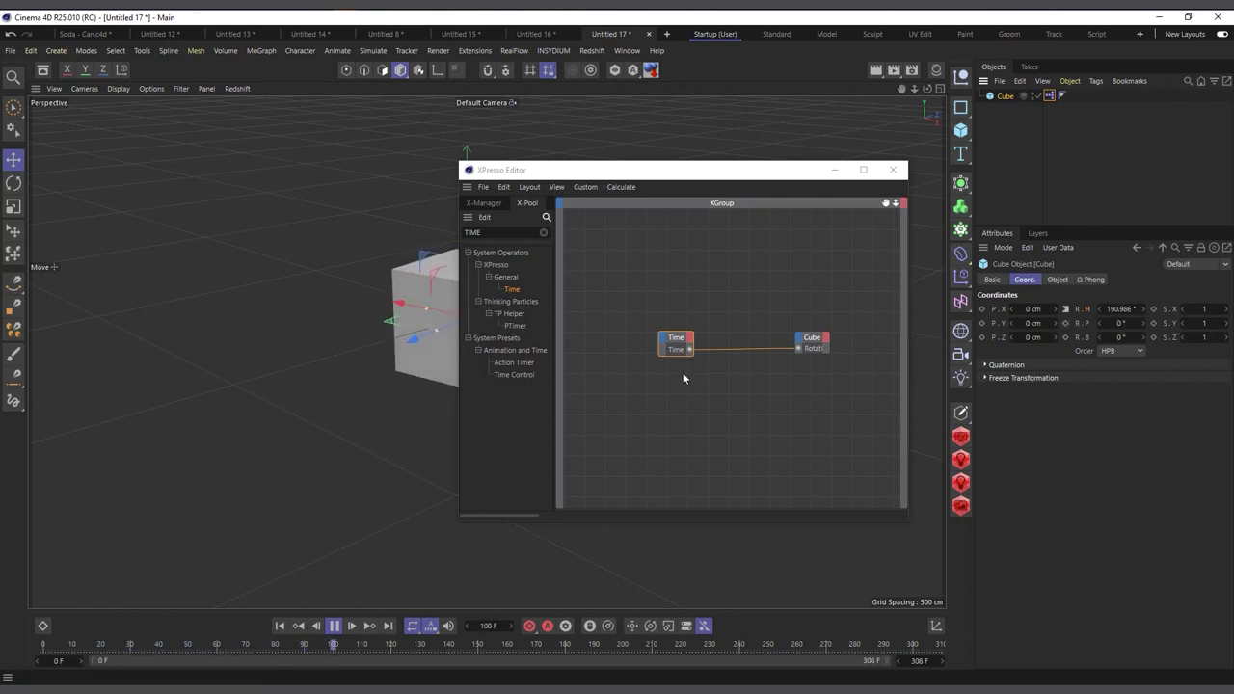
{"action": "left_click_drag", "start_coordinate": [644, 304], "coordinate": [693, 371]}
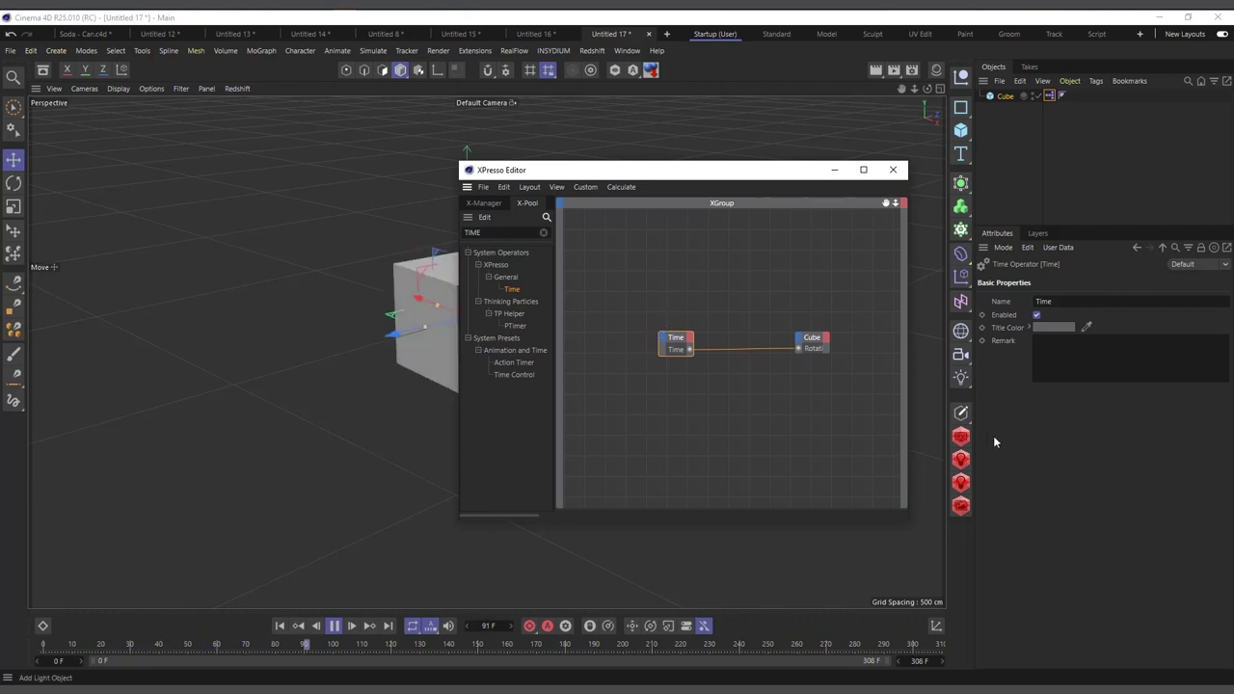
Bring up the project settings and add the project as a node above the Time node in the XPresso graph
{"action": "left_click", "coordinate": [1128, 192]}
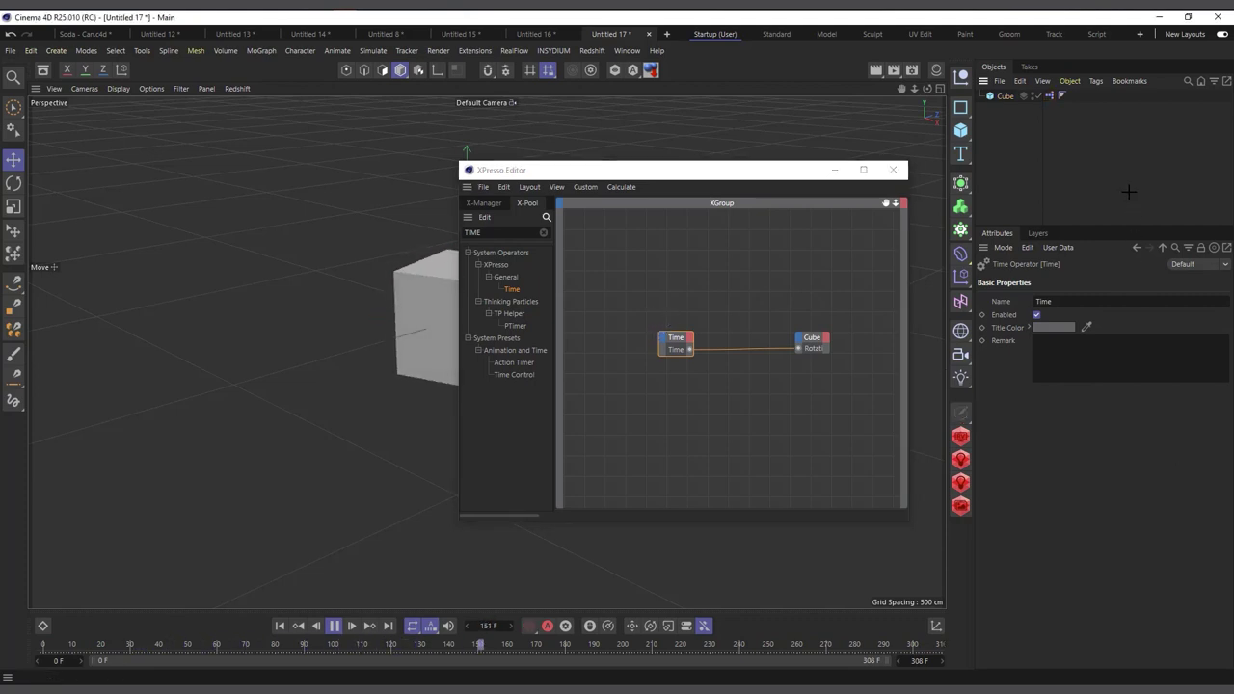
{"action": "key", "text": "ctrl+d"}
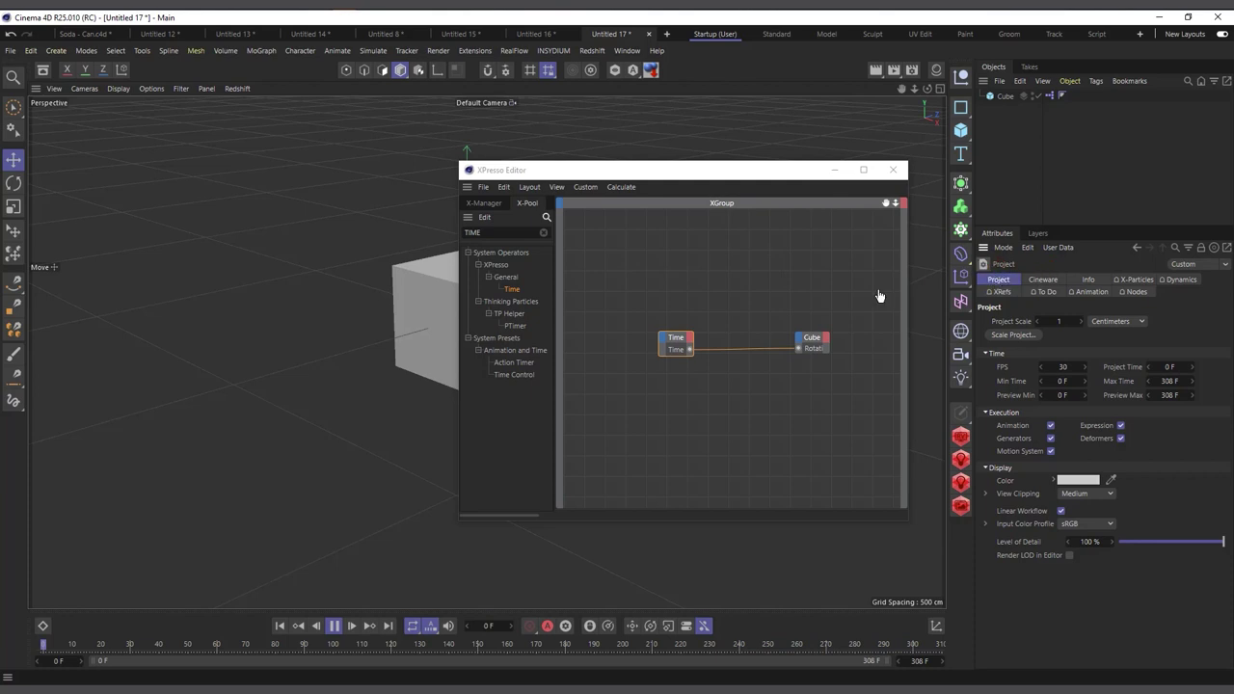
{"action": "left_click", "coordinate": [653, 281]}
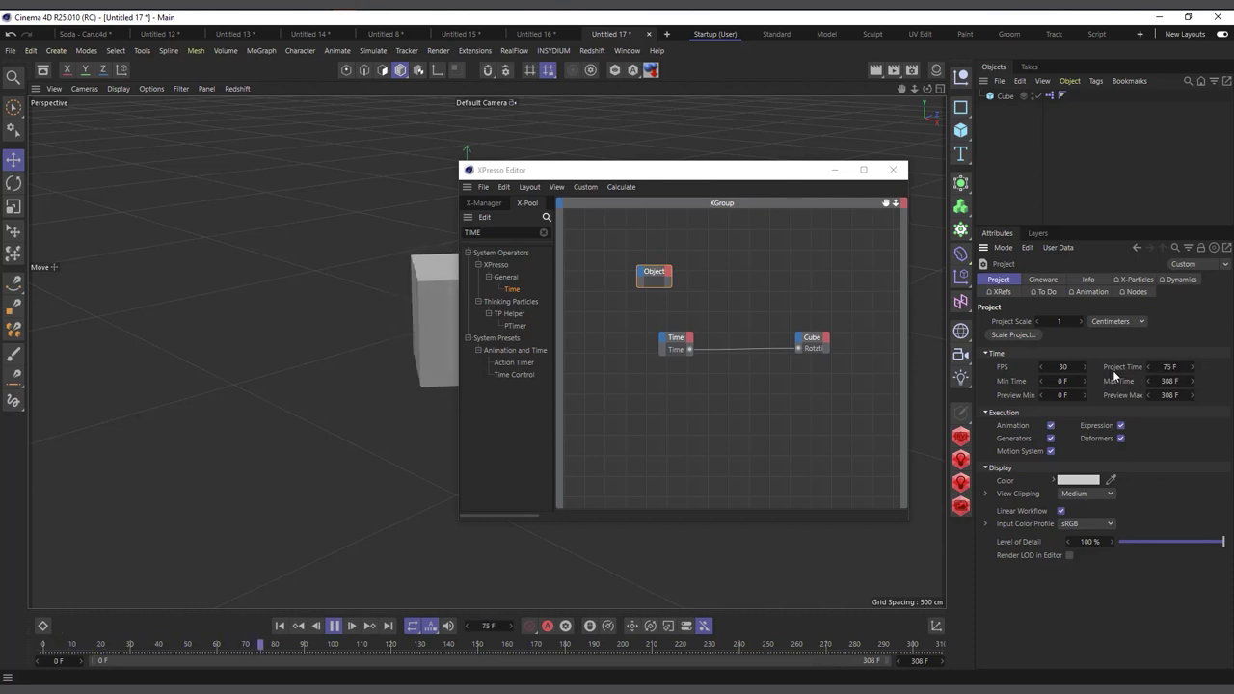
Add a Project Time output to the project node and connect it to the Cube's Rotation input, moving the editor clear of the cube
{"action": "left_click", "coordinate": [666, 273]}
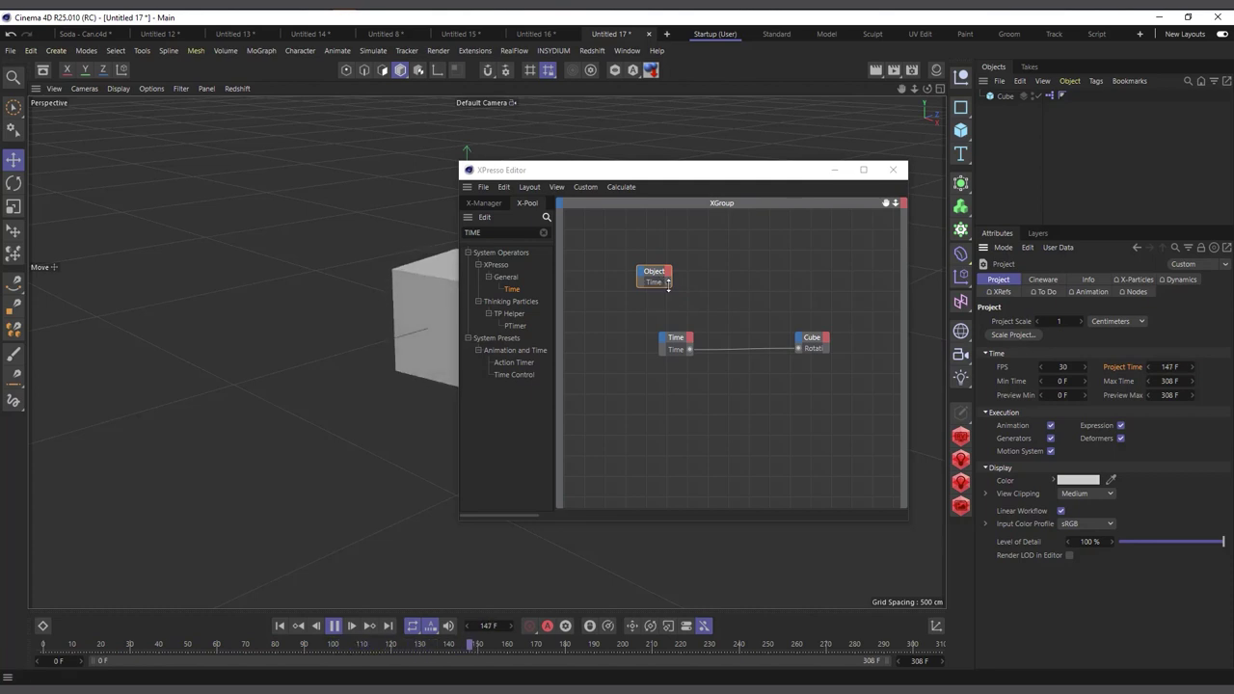
{"action": "left_click_drag", "start_coordinate": [668, 281], "coordinate": [803, 352]}
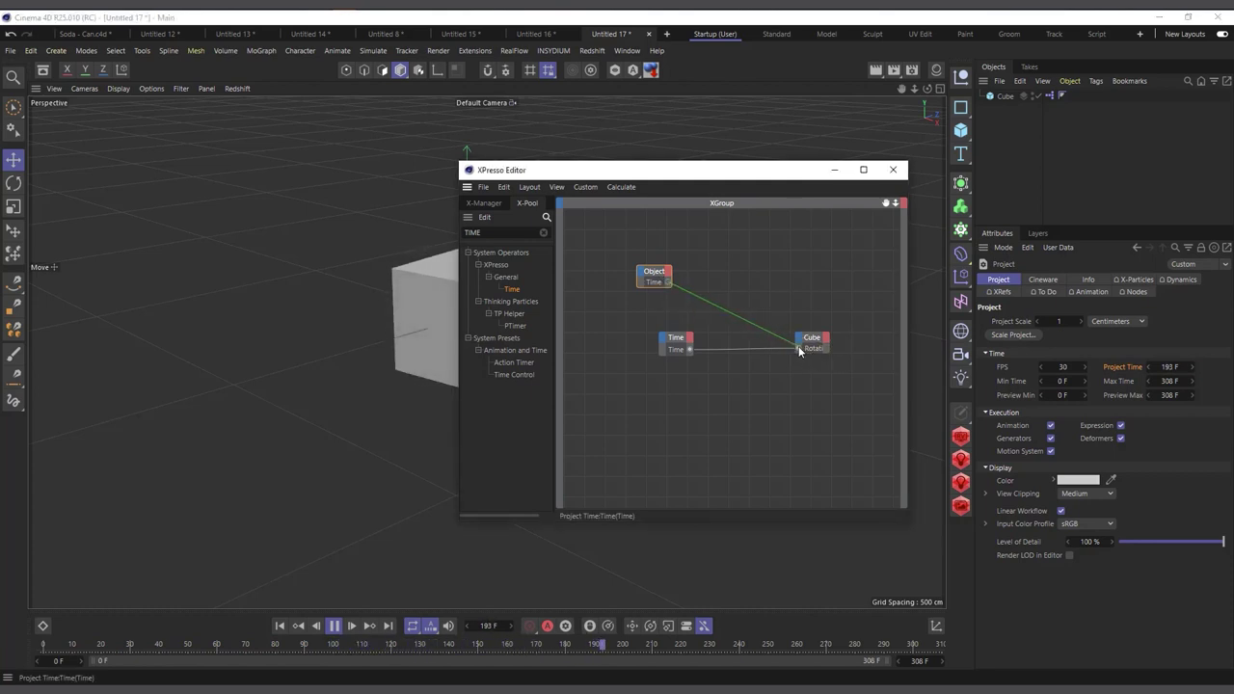
{"action": "left_click_drag", "start_coordinate": [798, 346], "coordinate": [799, 347]}
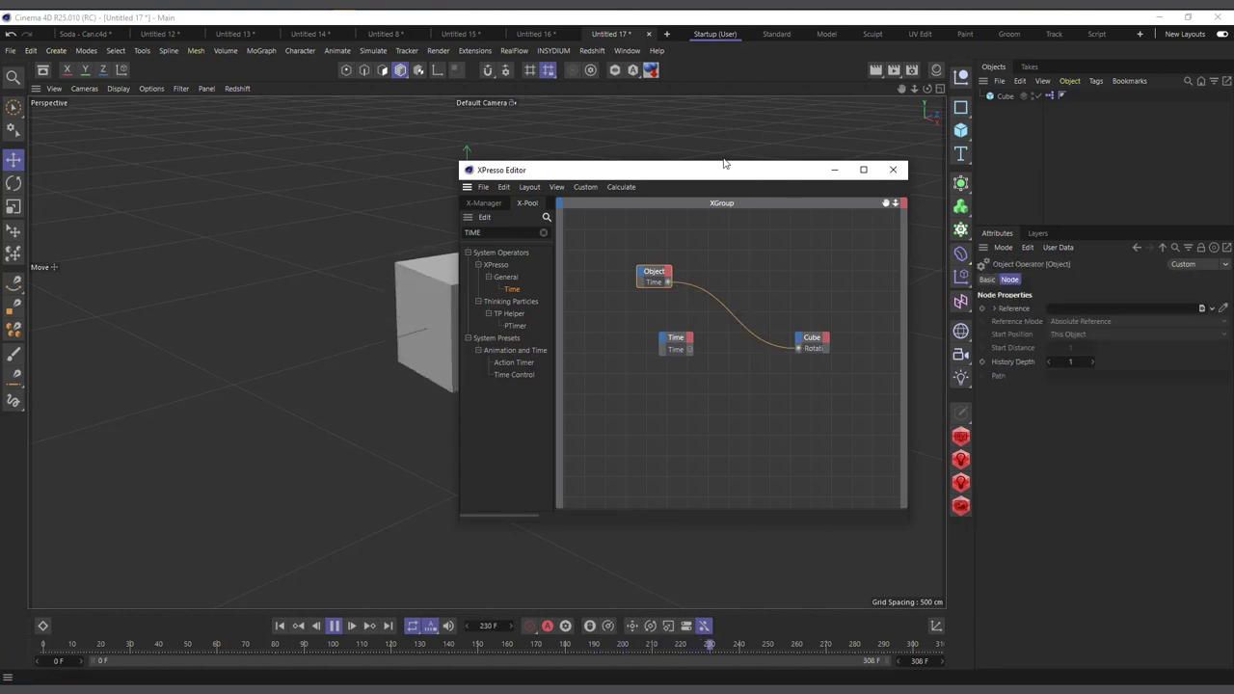
{"action": "left_click_drag", "start_coordinate": [729, 177], "coordinate": [939, 167]}
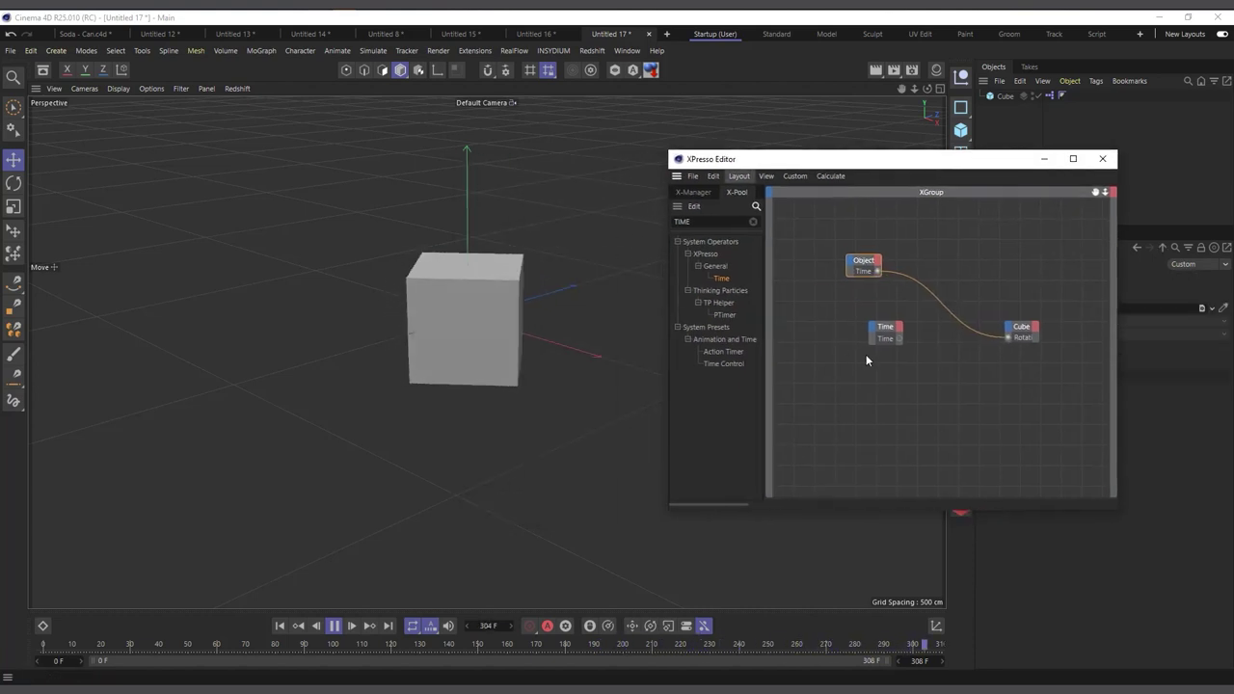
Examine the Project Time in the project settings and the Cube node's reference in the XPresso graph
{"action": "left_click_drag", "start_coordinate": [909, 166], "coordinate": [769, 176]}
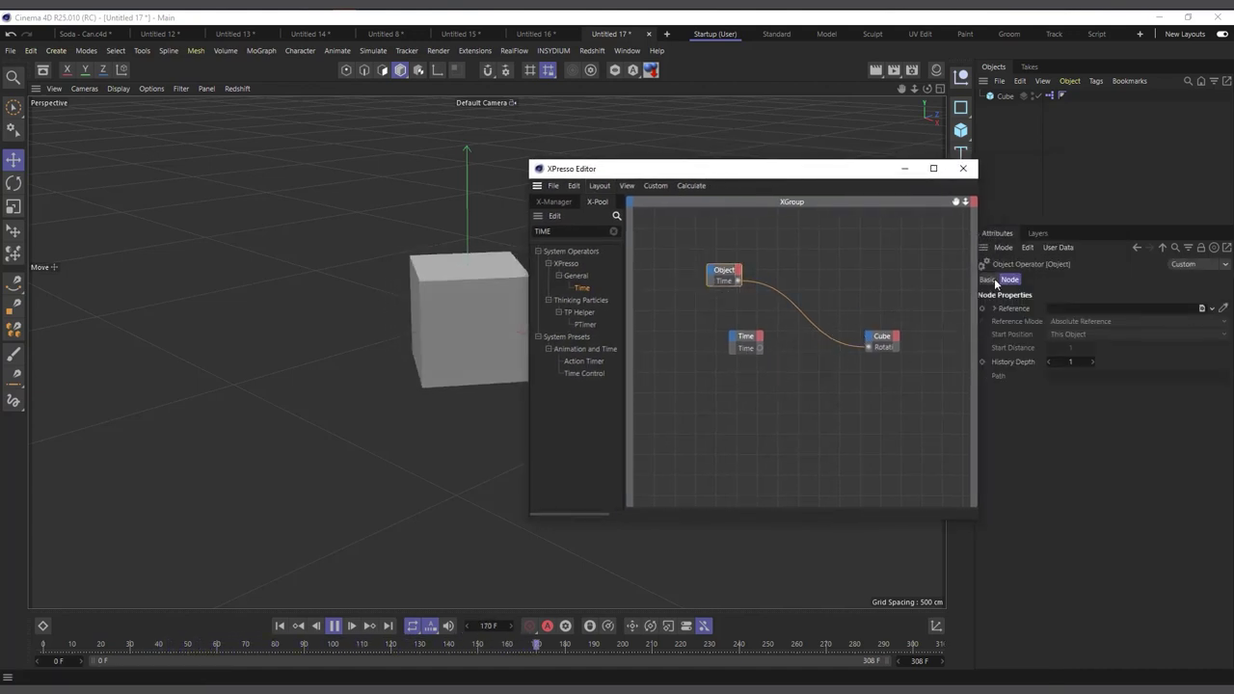
{"action": "left_click", "coordinate": [1191, 467]}
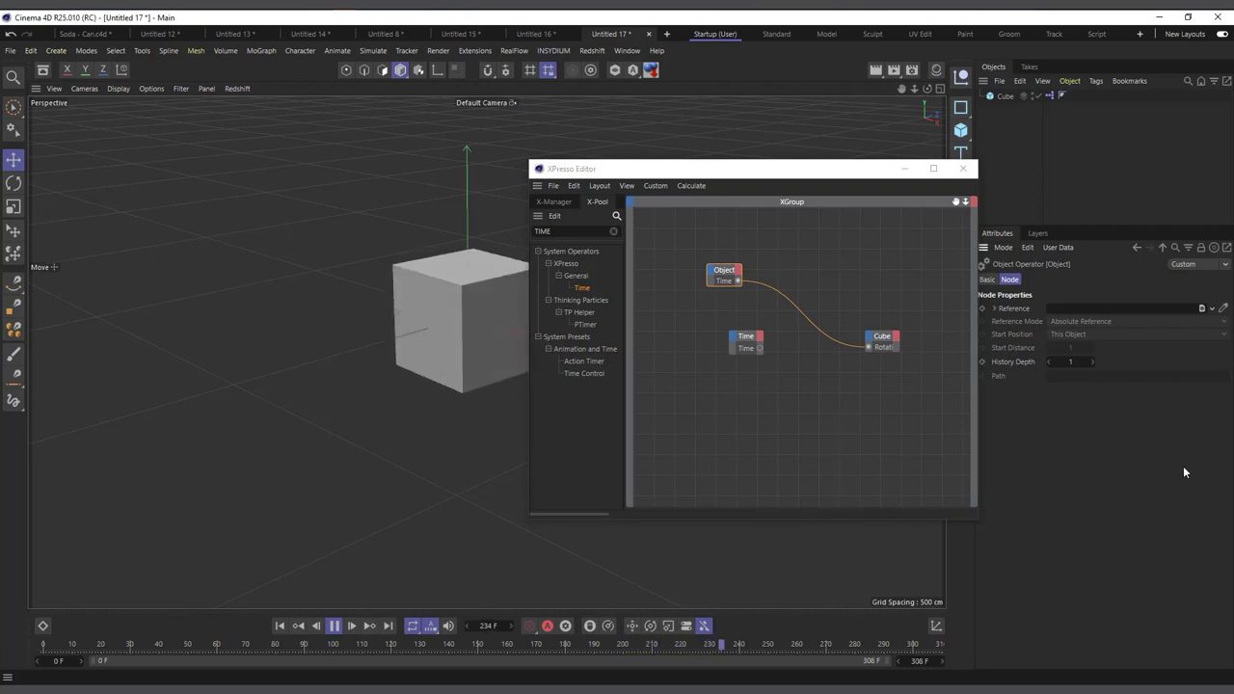
{"action": "key", "text": "ctrl+d"}
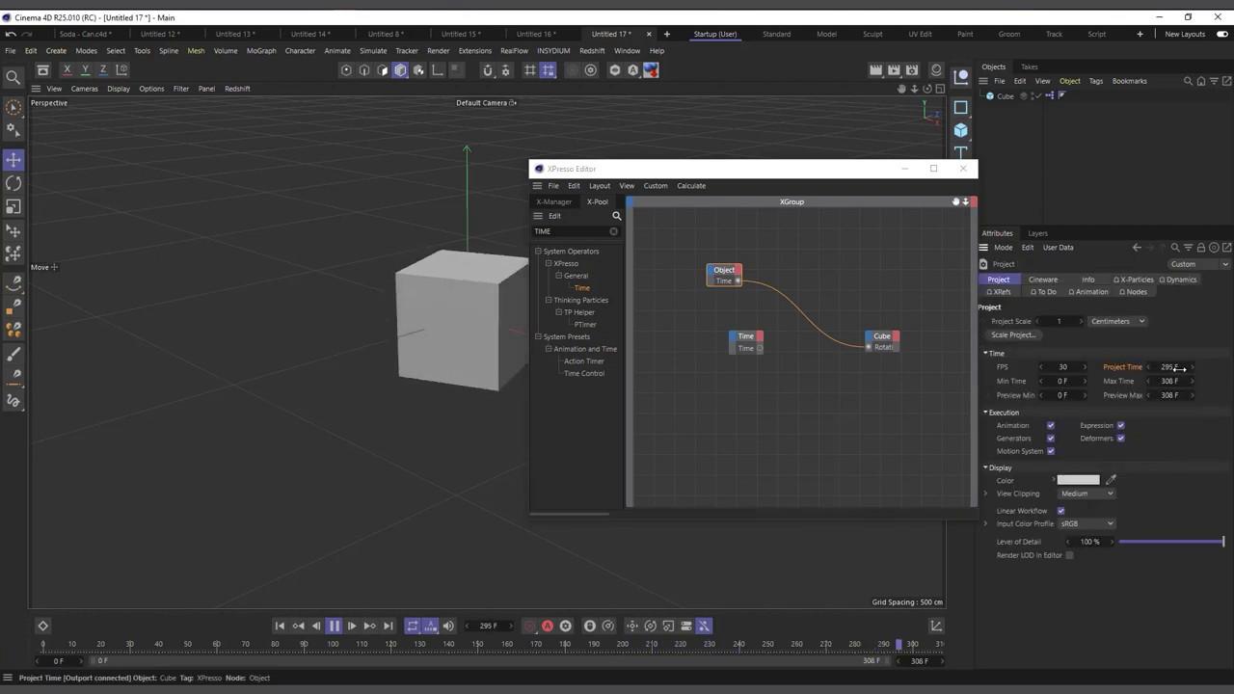
{"action": "left_click", "coordinate": [882, 339]}
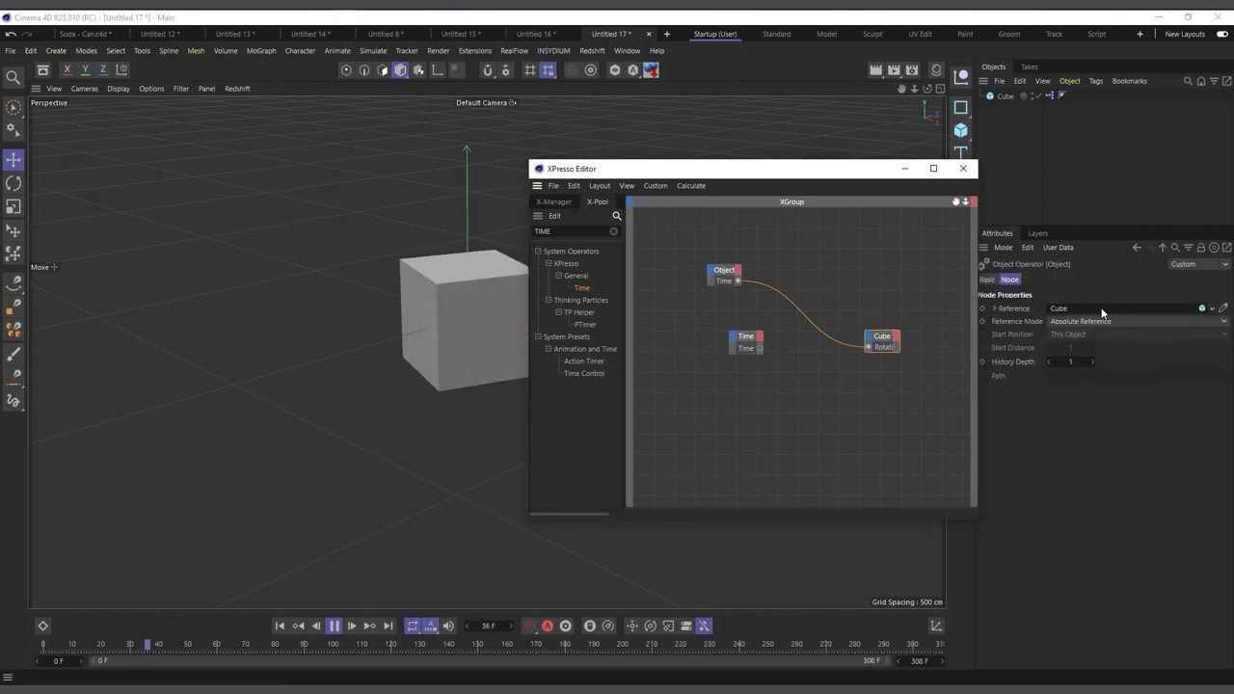
Give the Cube in the Floor scene a Rigid Body tag, test-play the simulation and return to the first frame
{"action": "left_click", "coordinate": [1001, 99]}
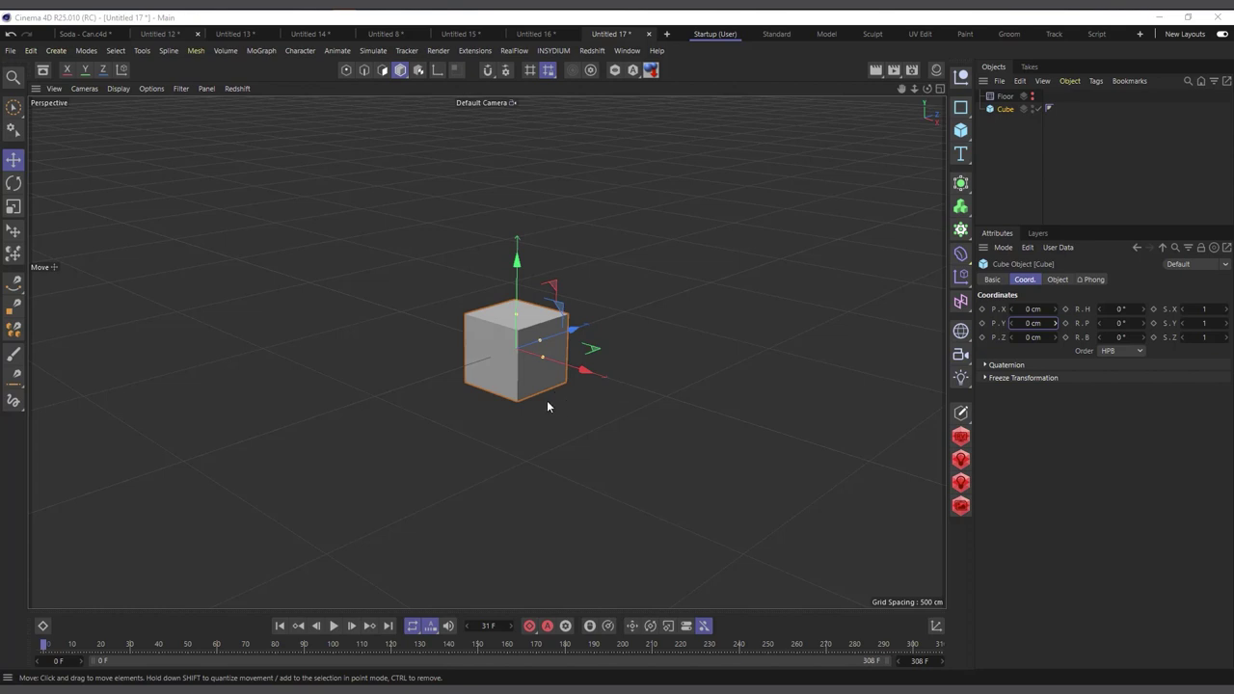
{"action": "right_click", "coordinate": [999, 112]}
{"action": "mouse_move", "coordinate": [1059, 247]}
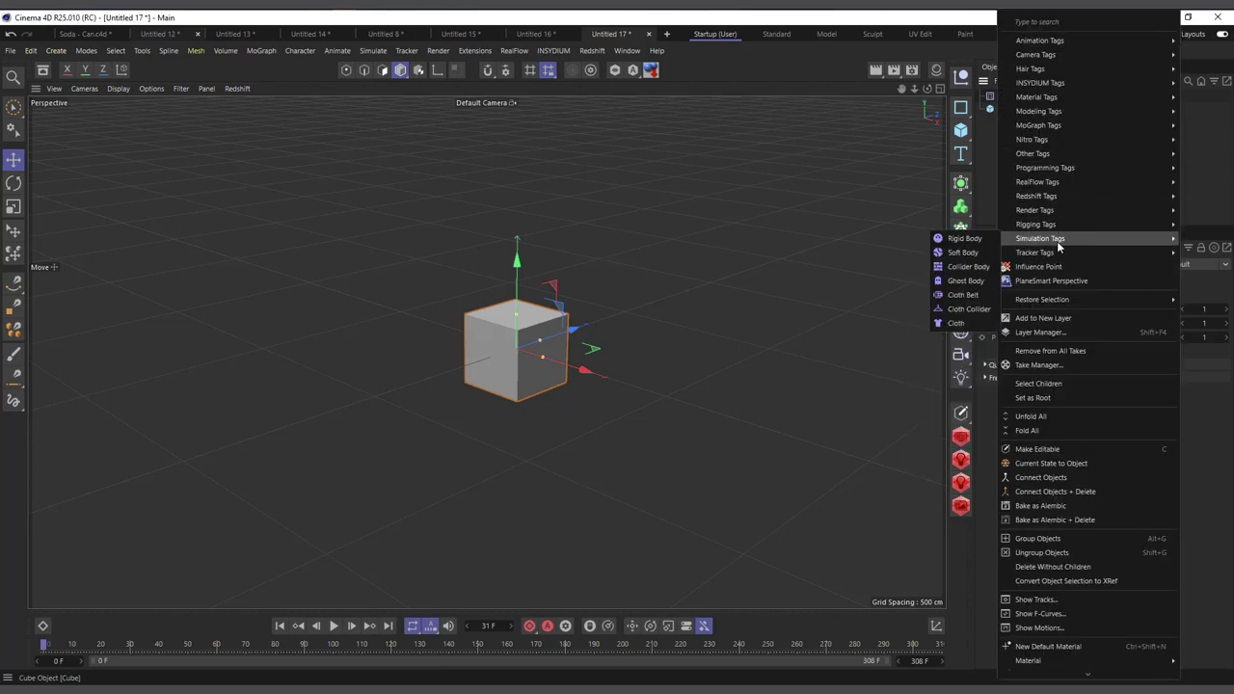
{"action": "left_click", "coordinate": [964, 239]}
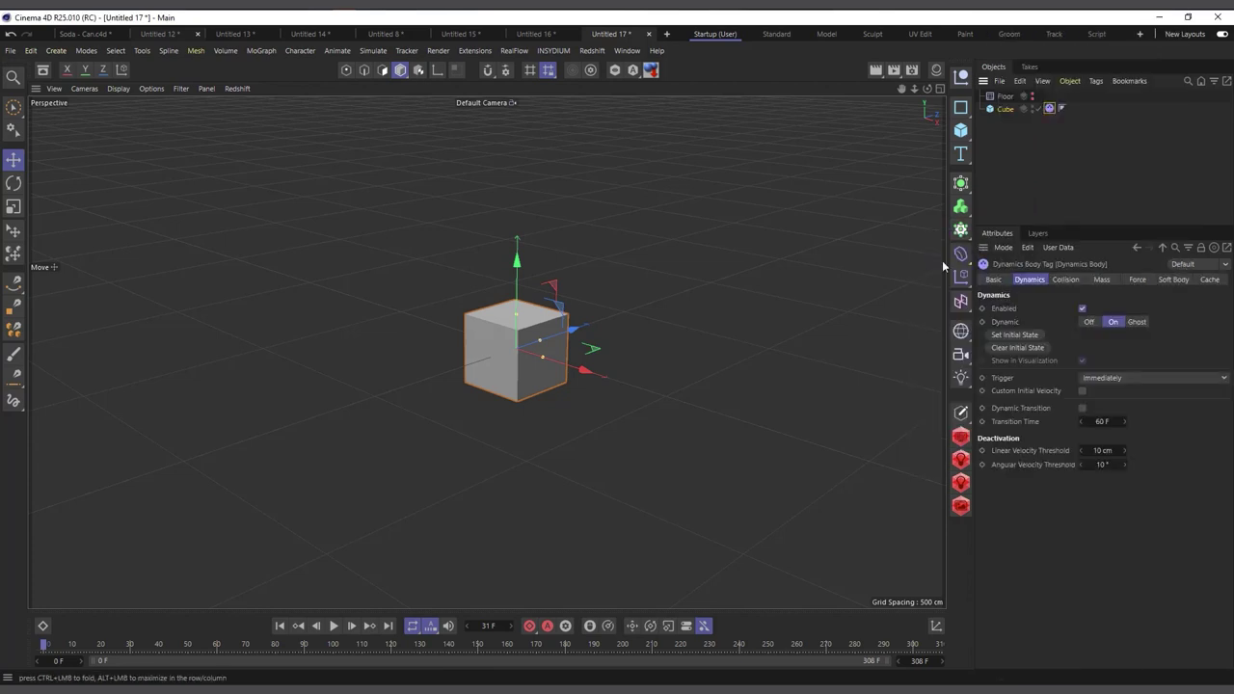
{"action": "left_click", "coordinate": [334, 627]}
{"action": "left_click", "coordinate": [335, 627]}
{"action": "left_click", "coordinate": [280, 626]}
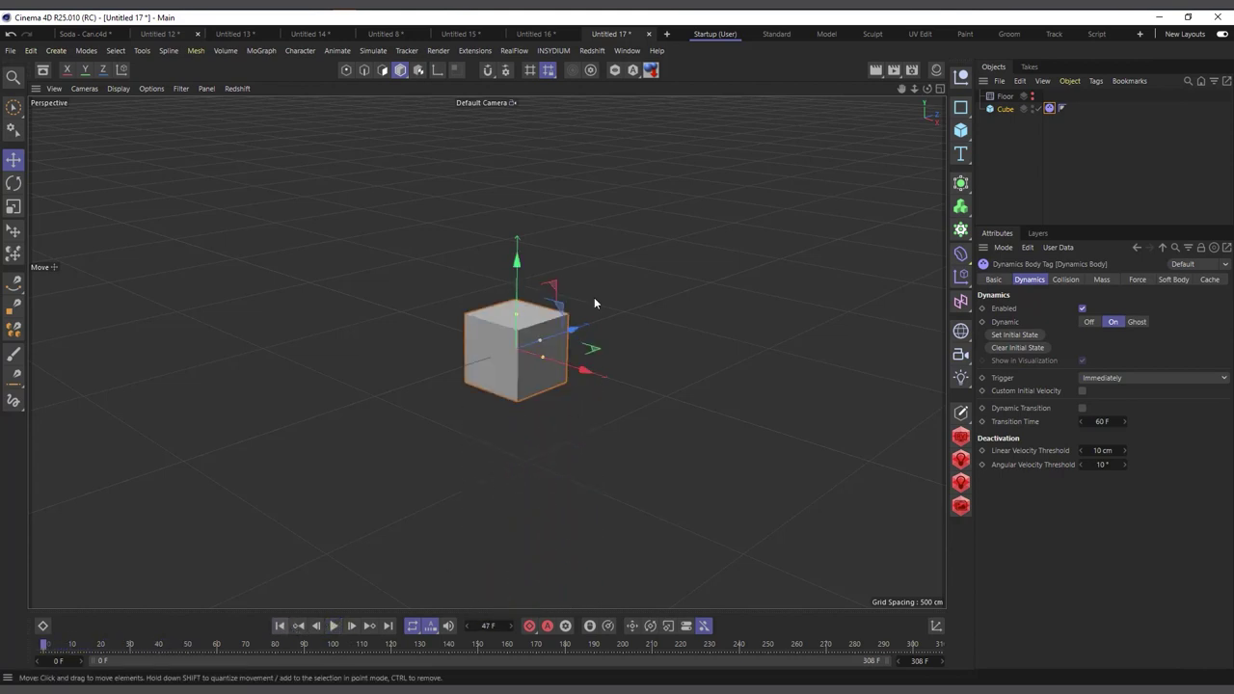
Raise the Cube by setting its P.Y position to 100 cm
{"action": "left_click_drag", "start_coordinate": [441, 203], "coordinate": [482, 281]}
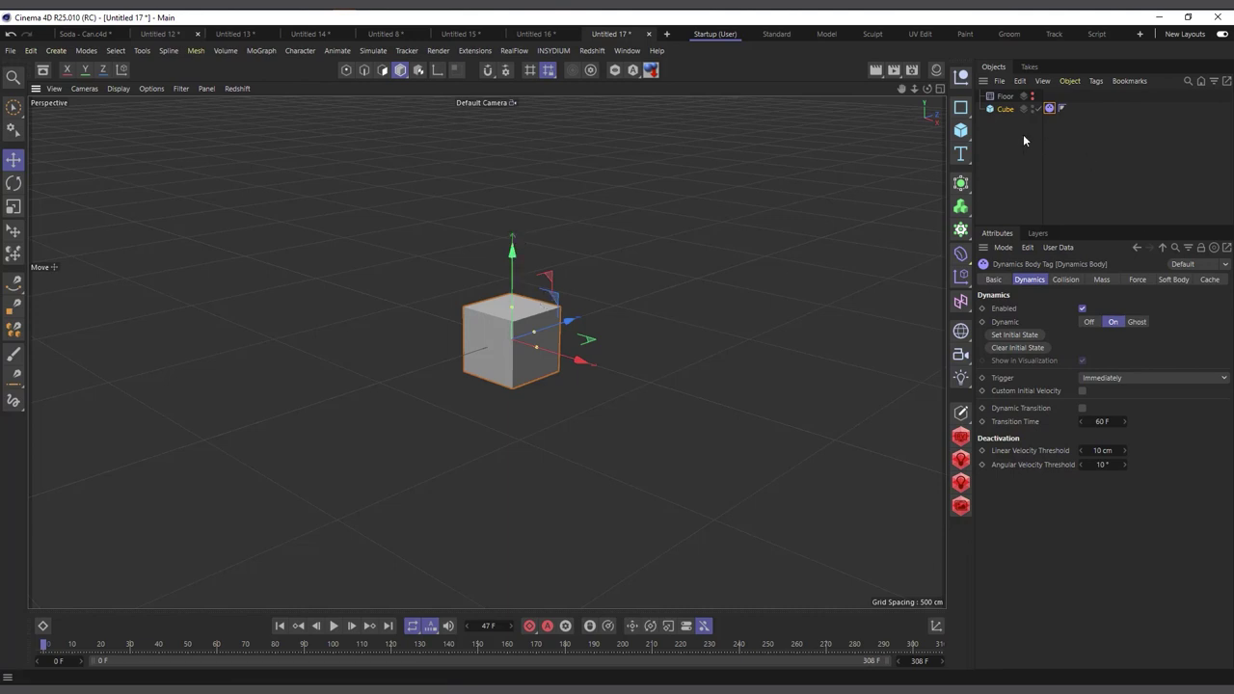
{"action": "left_click", "coordinate": [1006, 110]}
{"action": "left_click", "coordinate": [1036, 336]}
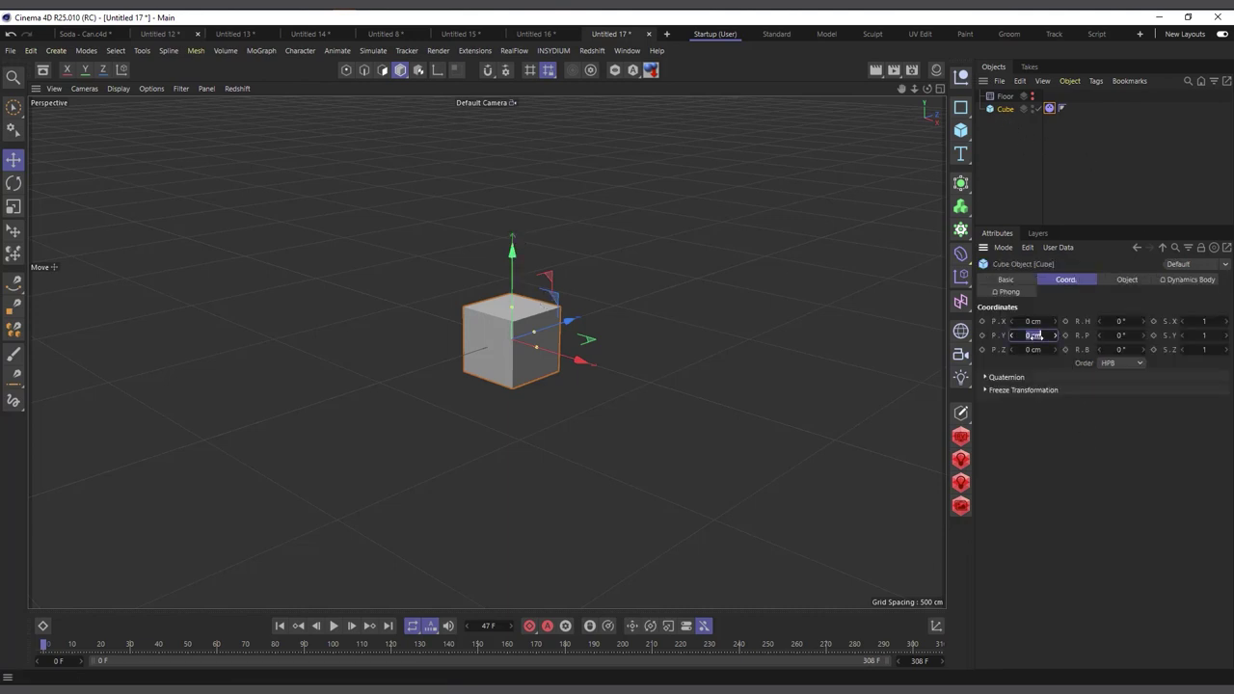
{"action": "key", "text": "Return"}
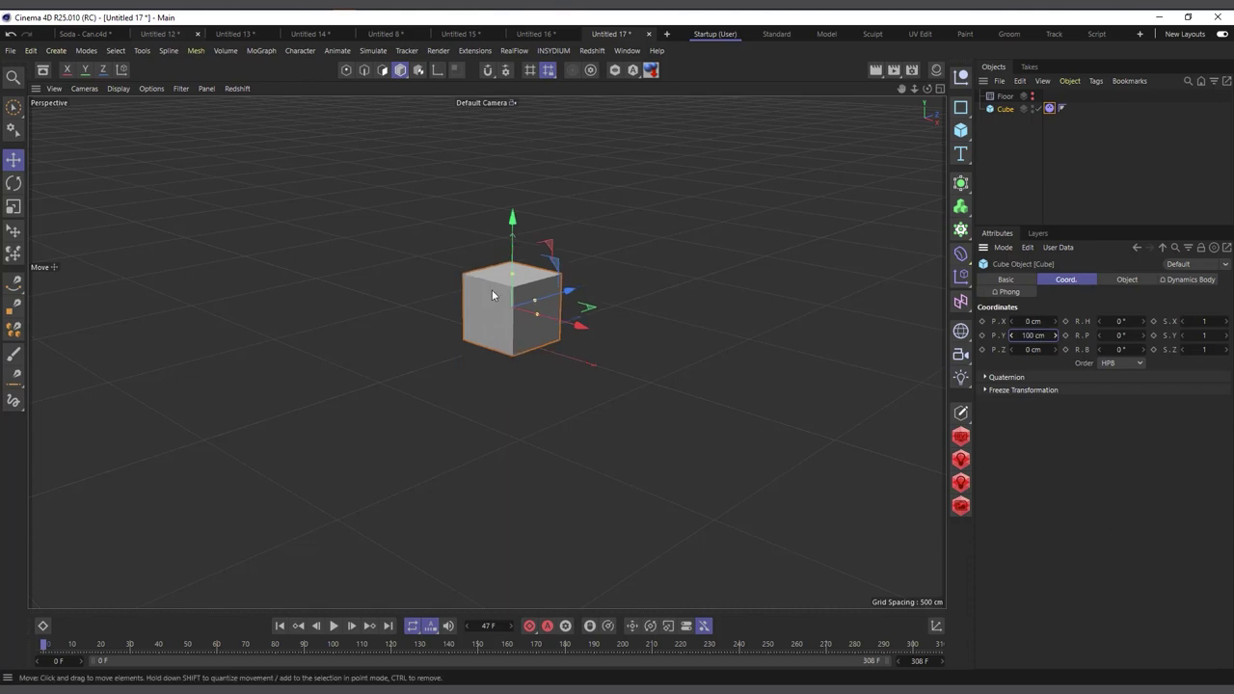
Make the Floor visible in the viewport and give it a Collider Body tag
{"action": "left_click", "coordinate": [1032, 96]}
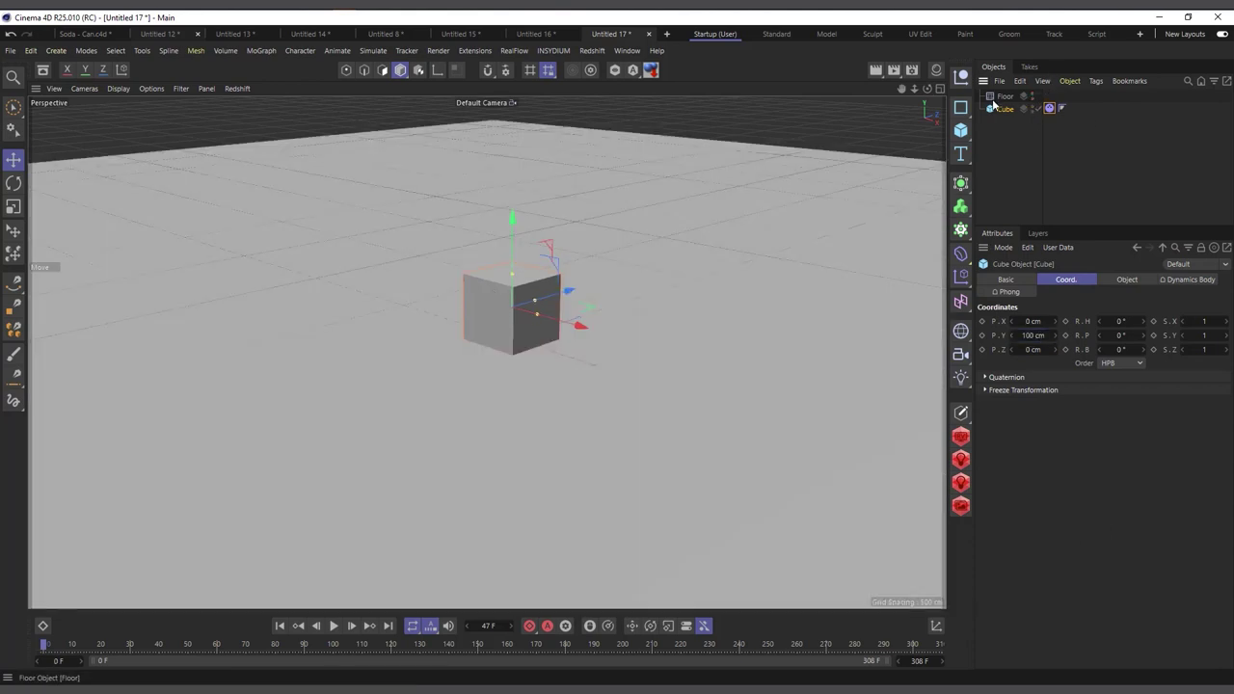
{"action": "right_click", "coordinate": [1009, 98]}
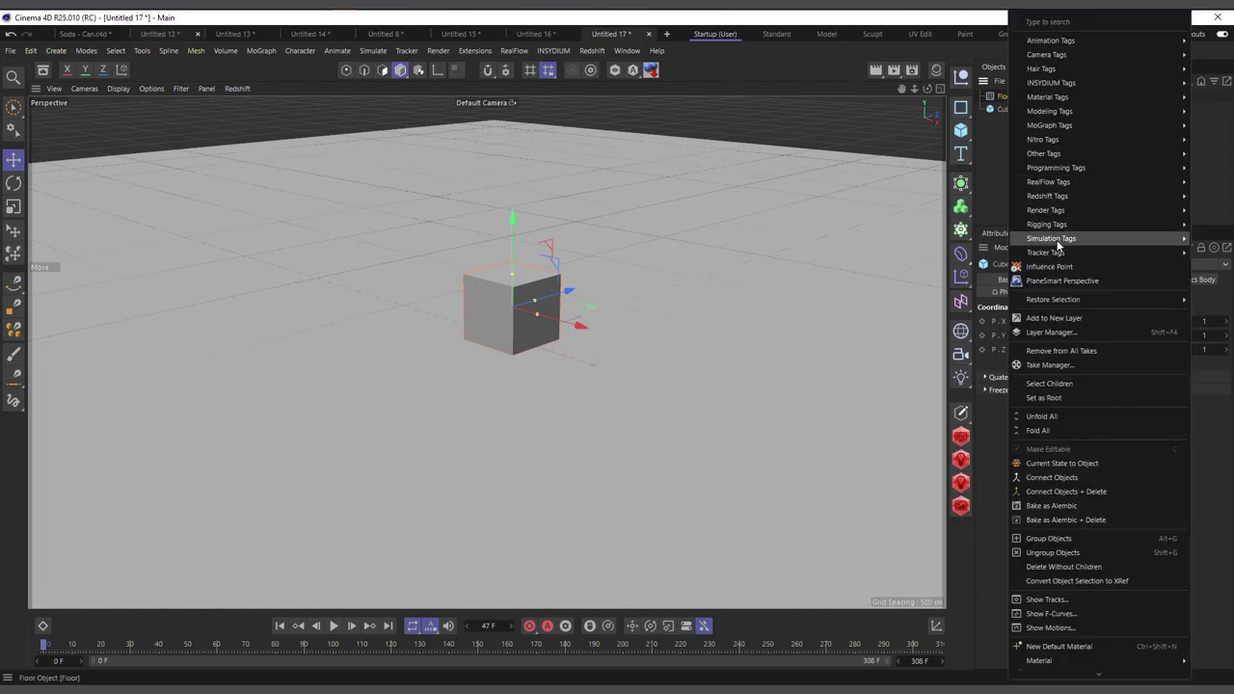
{"action": "mouse_move", "coordinate": [1056, 243]}
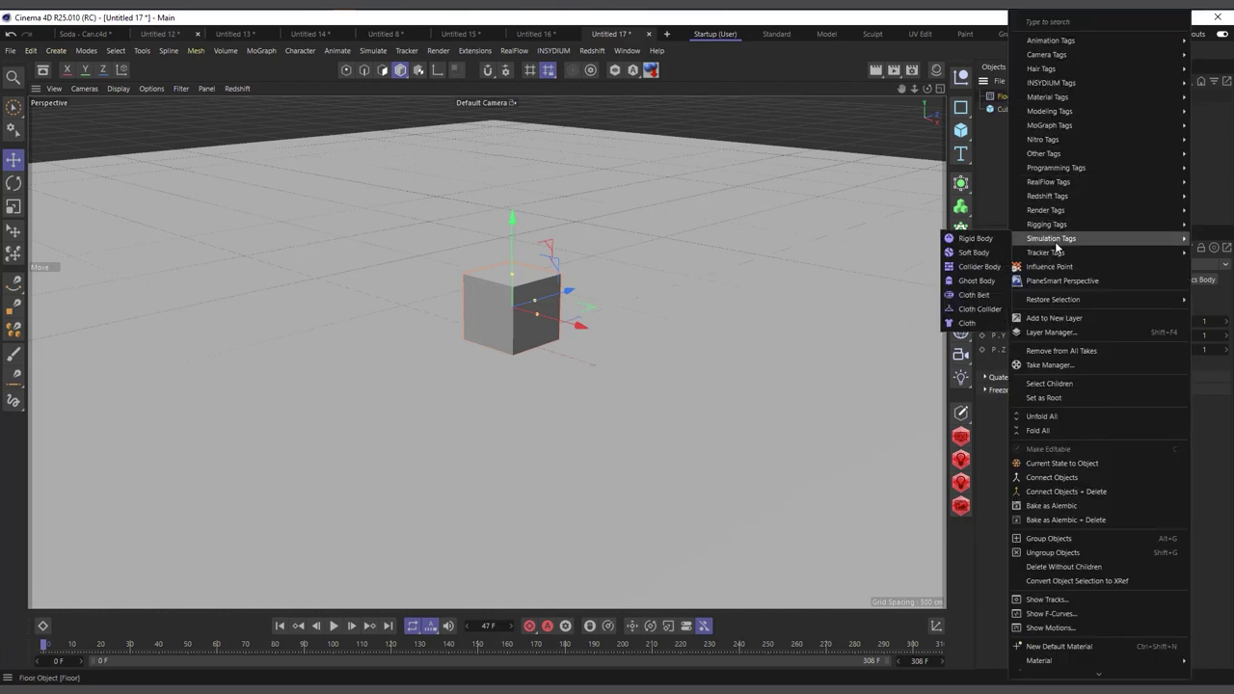
{"action": "left_click", "coordinate": [978, 266]}
Test-play the cube's simulation against the floor and hide the Floor in the viewport
{"action": "left_click", "coordinate": [334, 626]}
{"action": "left_click", "coordinate": [334, 625]}
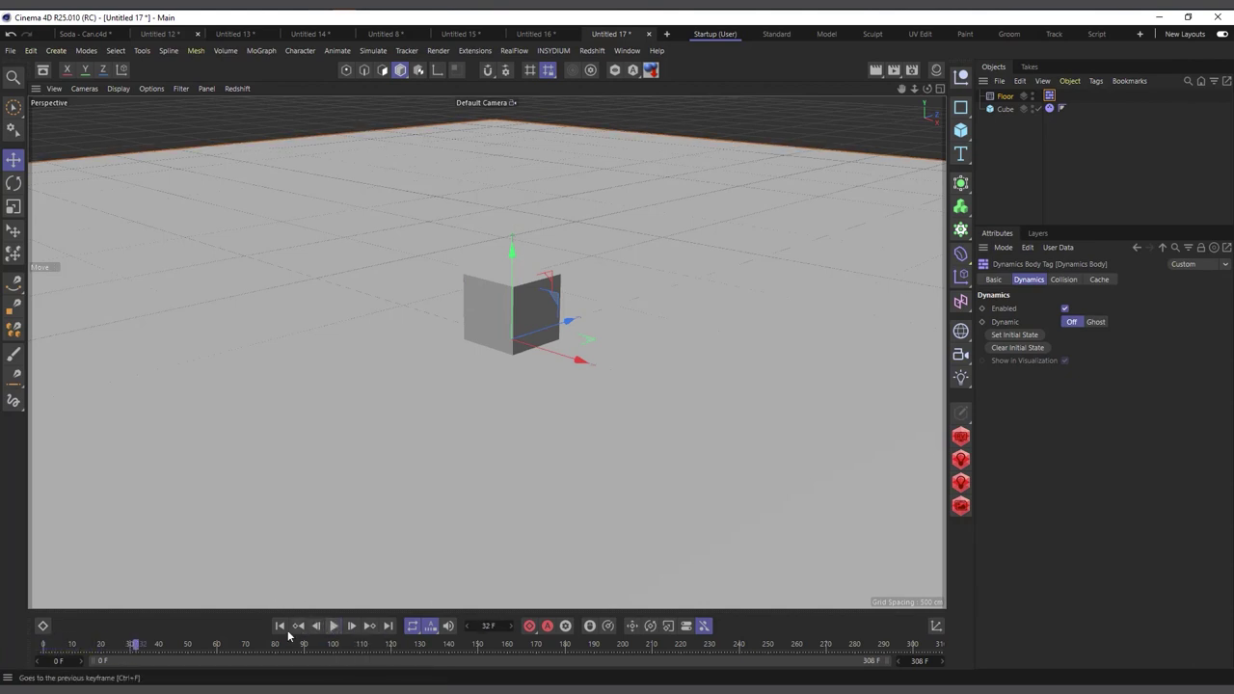
{"action": "left_click", "coordinate": [1030, 94]}
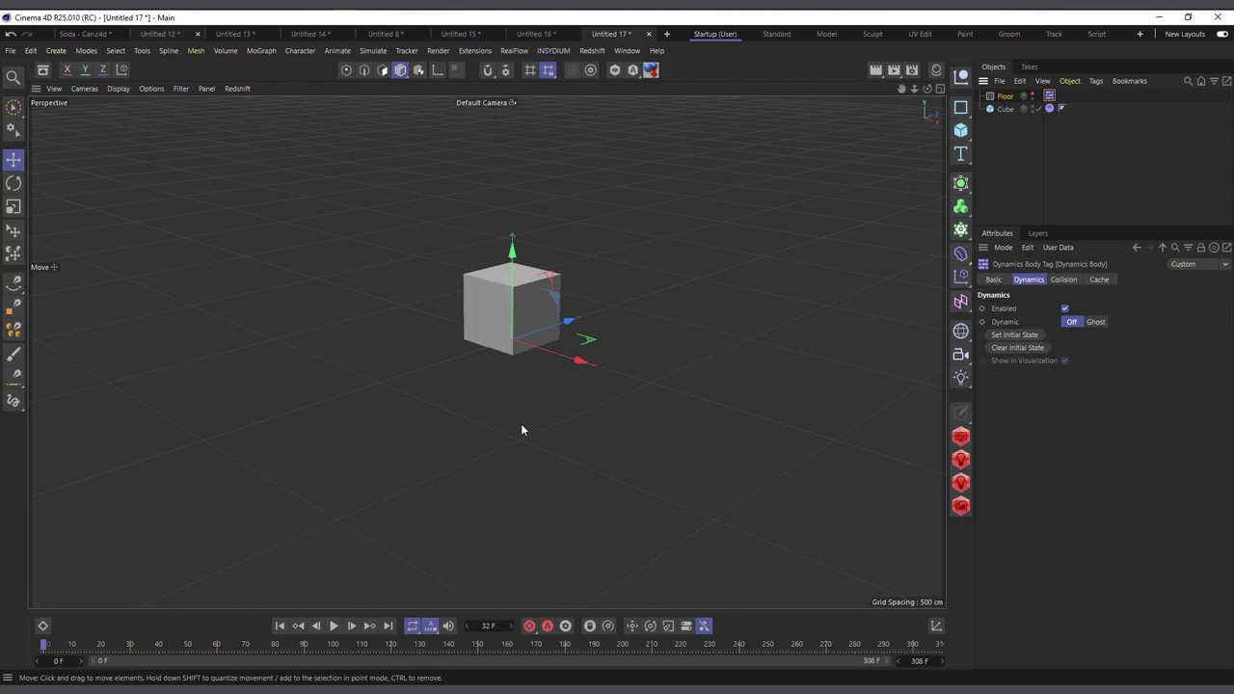
{"action": "left_click_drag", "start_coordinate": [928, 88], "coordinate": [940, 92]}
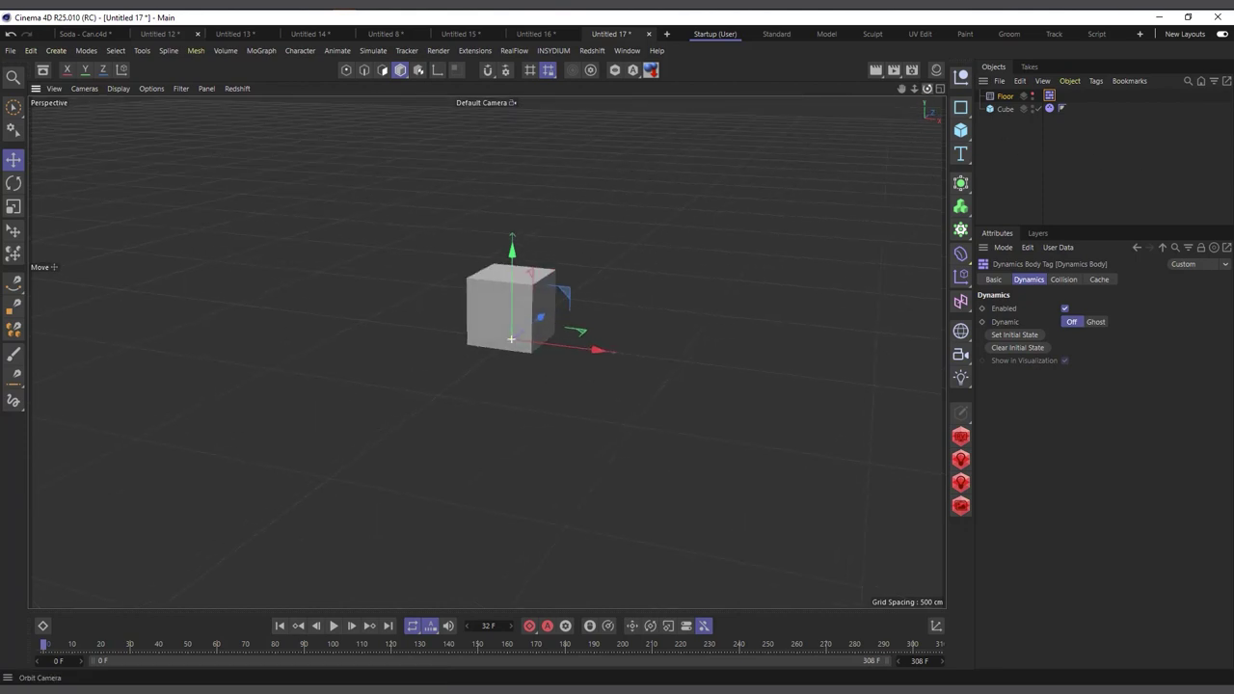
Enable Custom Initial Velocity in the Cube's Dynamics Body tag
{"action": "left_click", "coordinate": [1050, 108]}
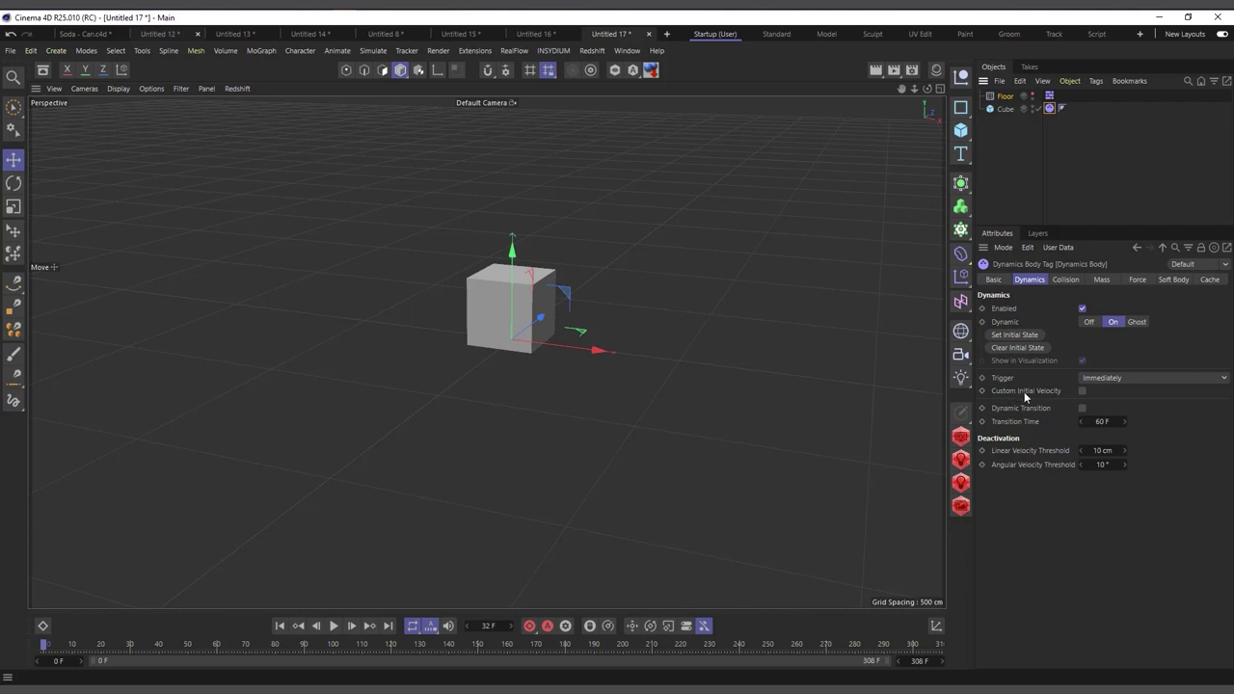
{"action": "left_click", "coordinate": [1083, 391]}
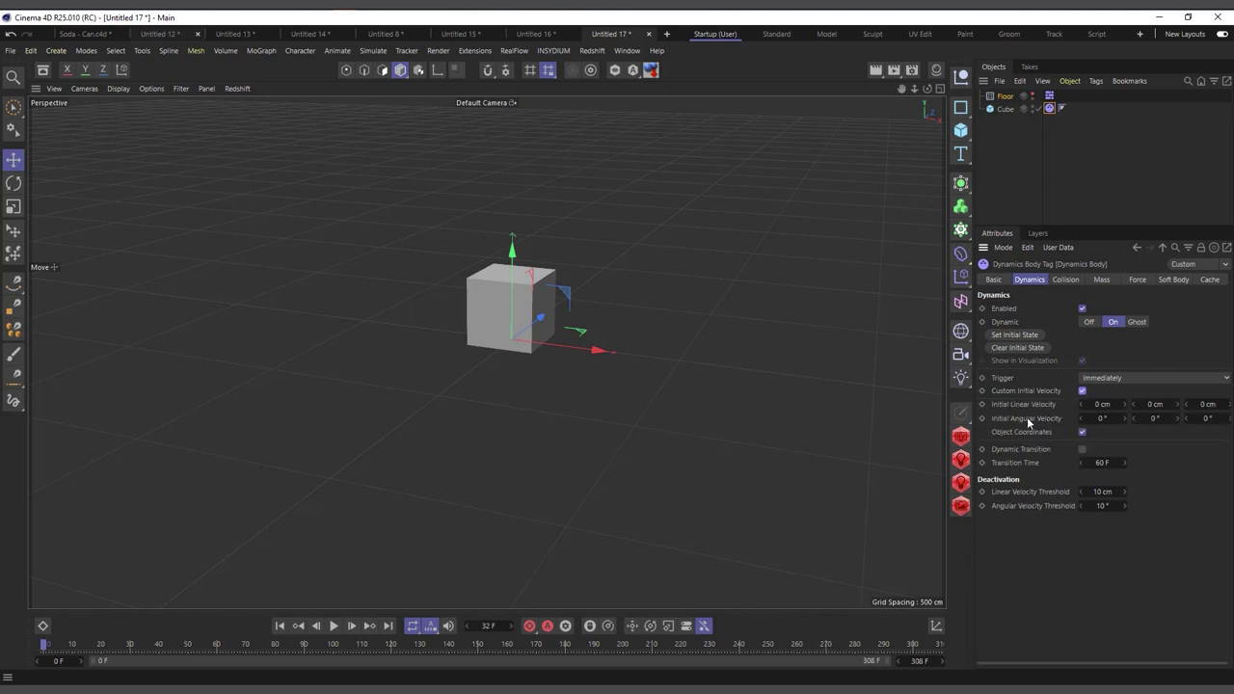
{"action": "left_click_drag", "start_coordinate": [383, 338], "coordinate": [235, 380]}
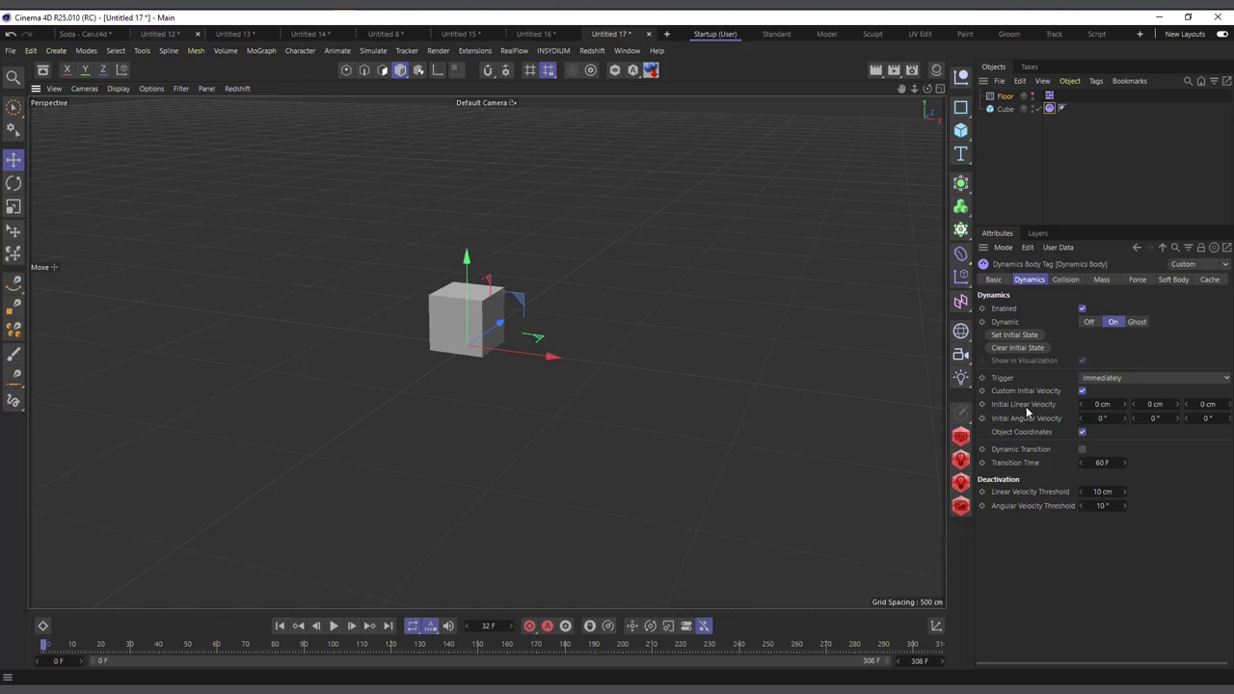
Try an Initial Linear Velocity of 619 cm along X, play the simulation twice and return to the first frame
{"action": "left_click", "coordinate": [1103, 405]}
{"action": "left_click", "coordinate": [333, 627]}
{"action": "left_click", "coordinate": [332, 627]}
{"action": "left_click", "coordinate": [281, 626]}
{"action": "left_click", "coordinate": [332, 627]}
{"action": "left_click", "coordinate": [334, 626]}
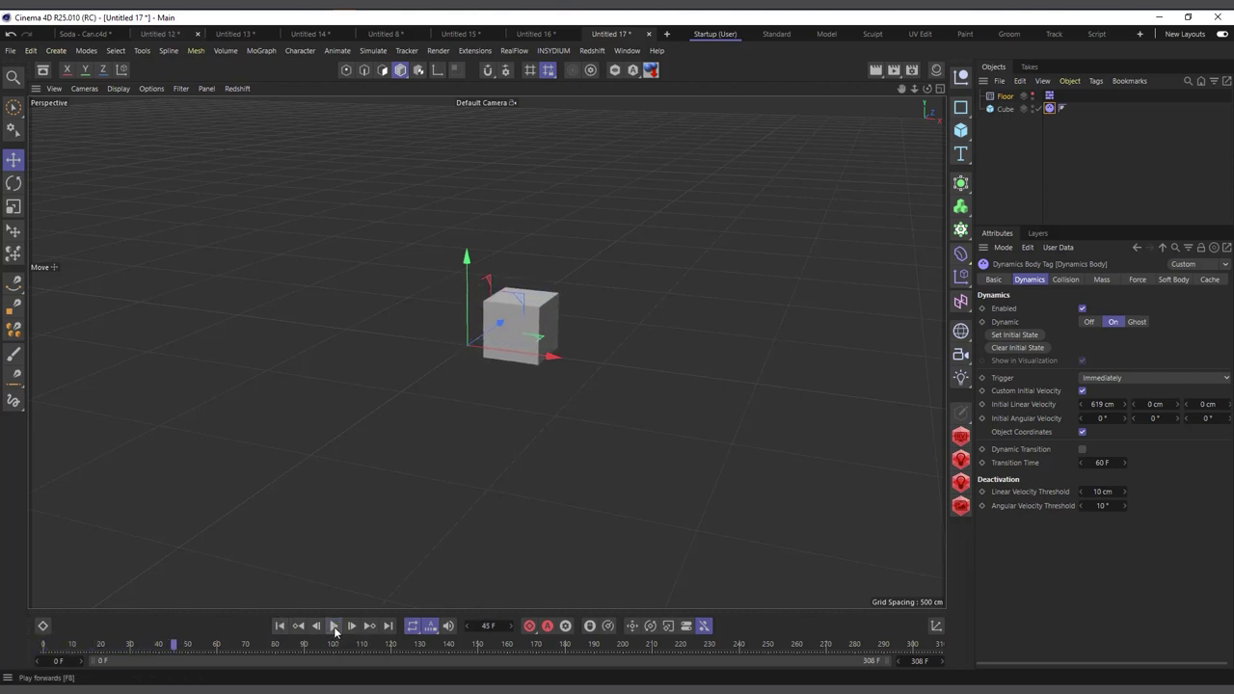
{"action": "left_click", "coordinate": [280, 627]}
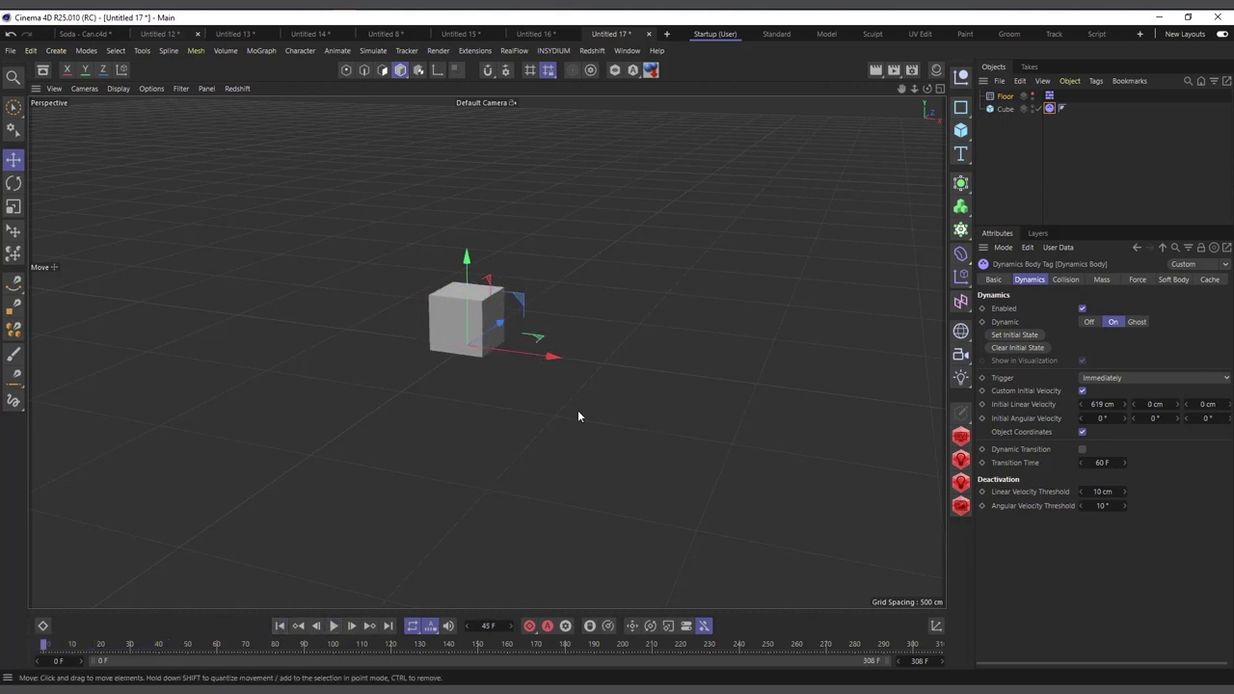
Set the Cube's Initial Linear Velocity to -599 cm along X and play the simulation
{"action": "left_click_drag", "start_coordinate": [1112, 407], "coordinate": [1061, 406]}
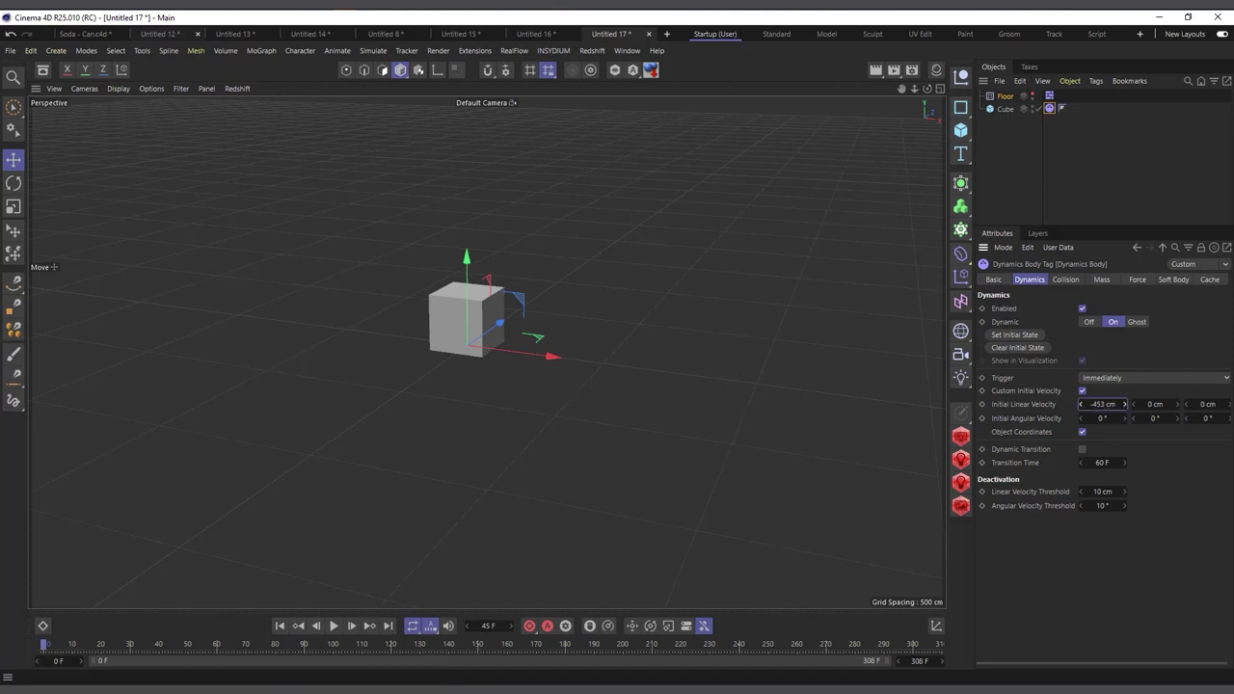
{"action": "left_click", "coordinate": [331, 627]}
{"action": "left_click", "coordinate": [334, 626]}
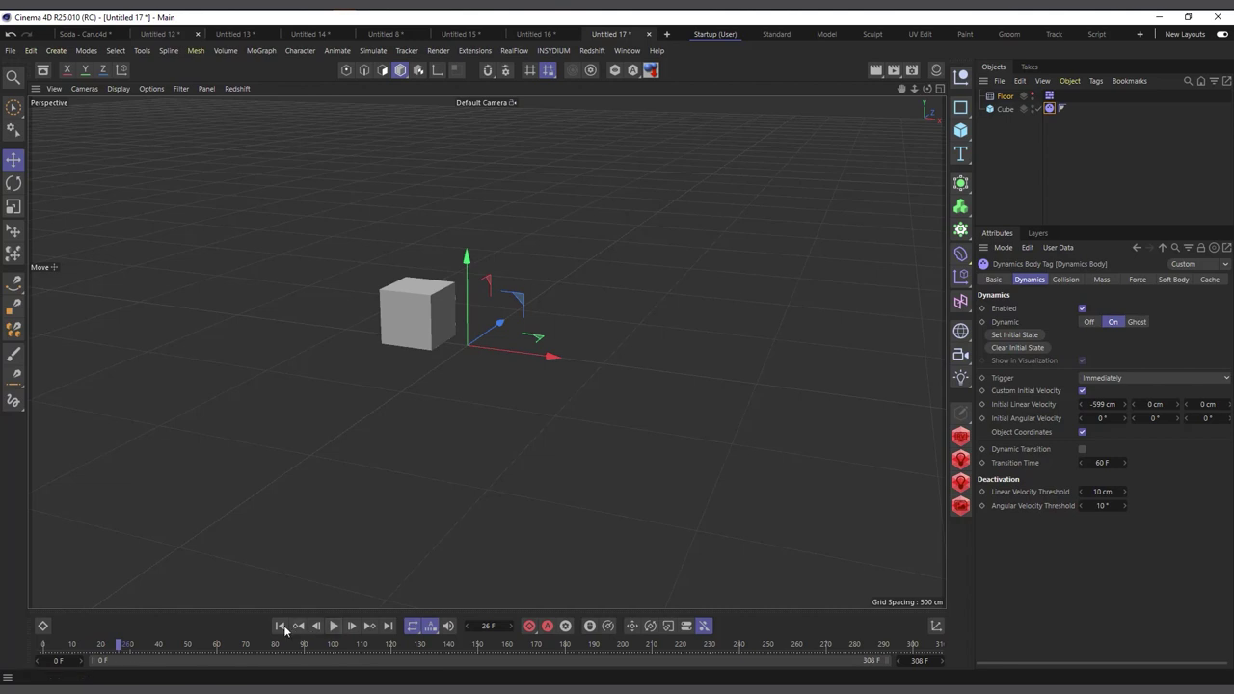
Reset the X linear velocity to 0, try an Initial Linear Velocity of 2259 cm along Y and play the simulation
{"action": "left_click", "coordinate": [280, 626]}
{"action": "right_click", "coordinate": [1127, 404]}
{"action": "left_click_drag", "start_coordinate": [1160, 404], "coordinate": [1177, 404]}
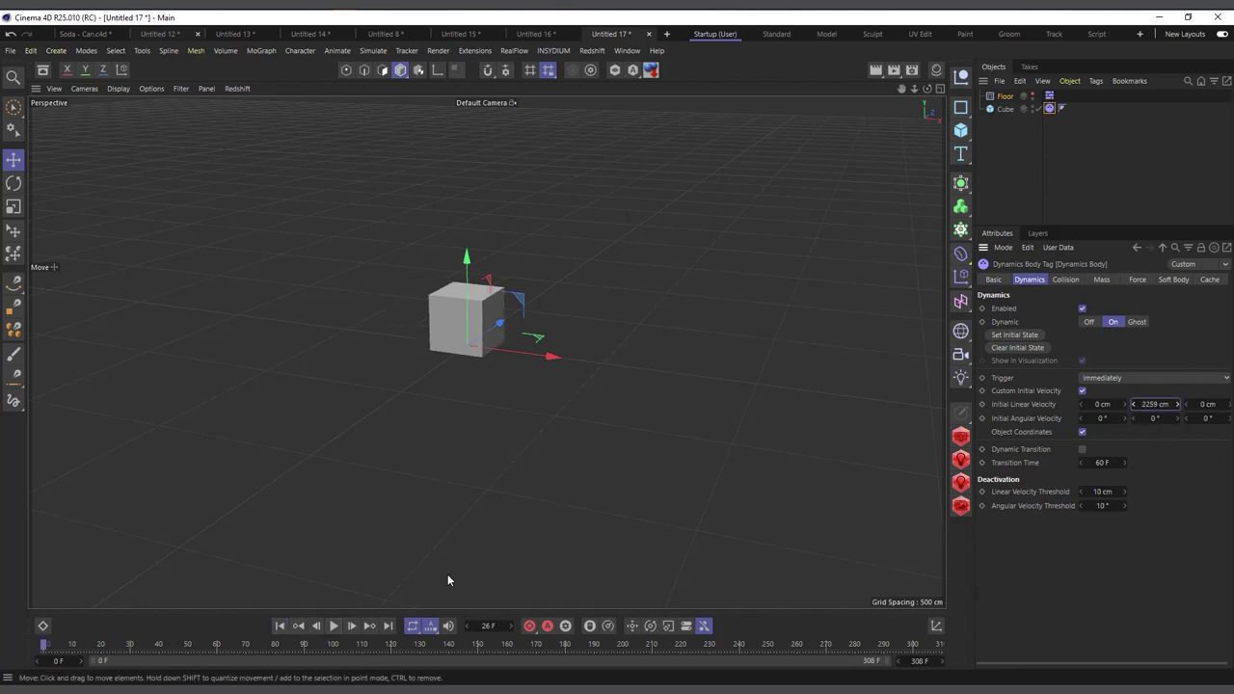
{"action": "left_click", "coordinate": [334, 627]}
{"action": "left_click_drag", "start_coordinate": [371, 451], "coordinate": [476, 515], "text": "alt"}
{"action": "left_click", "coordinate": [335, 627]}
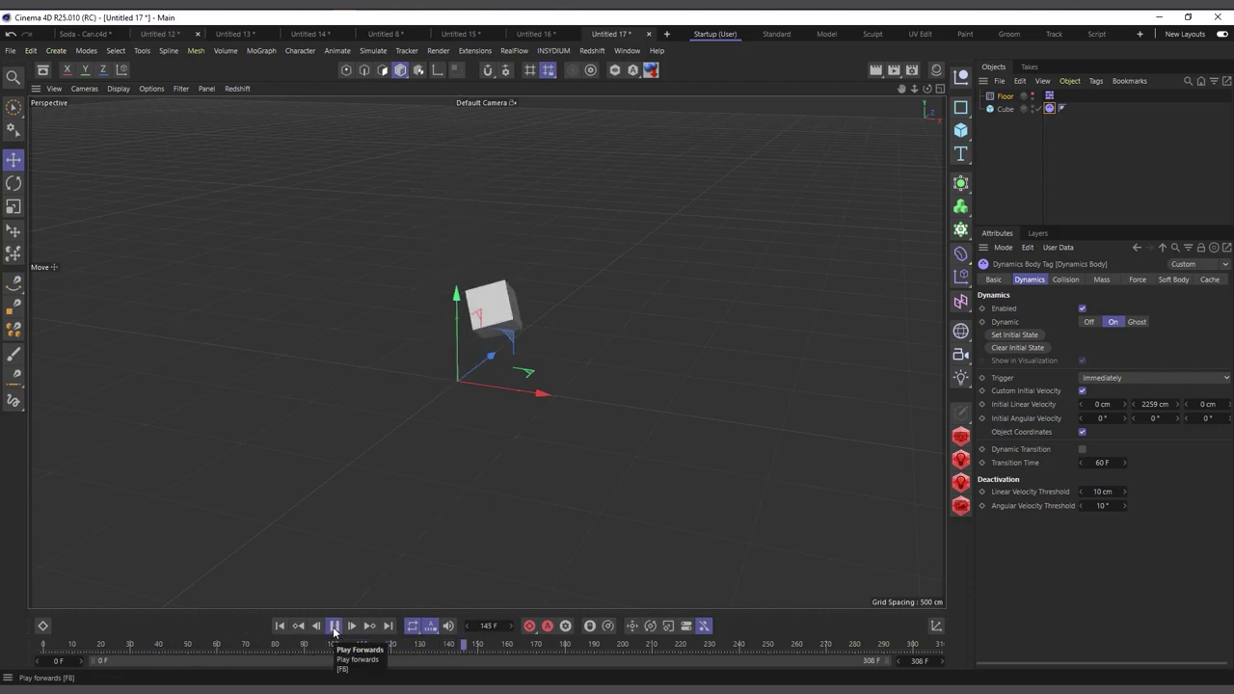
{"action": "left_click", "coordinate": [335, 627]}
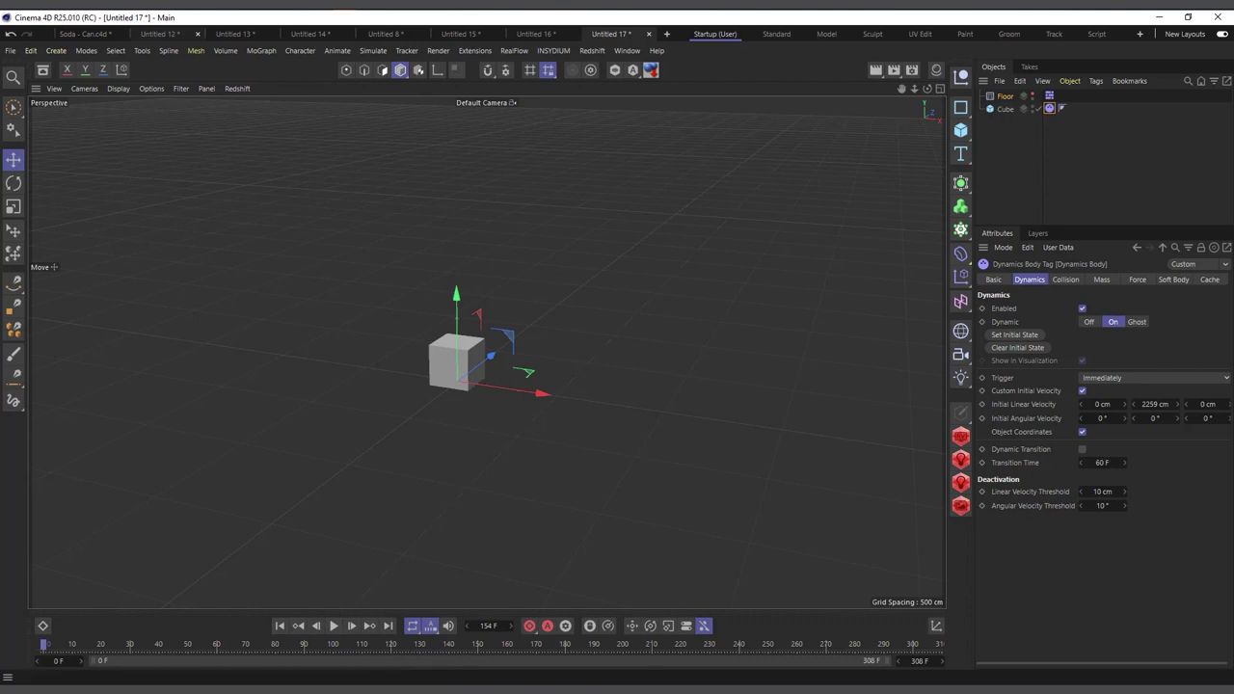
Clear the Y linear velocity, try 352° as the first Initial Angular Velocity component, play the simulation and return to the first frame
{"action": "scroll", "coordinate": [555, 386], "scroll_direction": "up", "scroll_amount": 5}
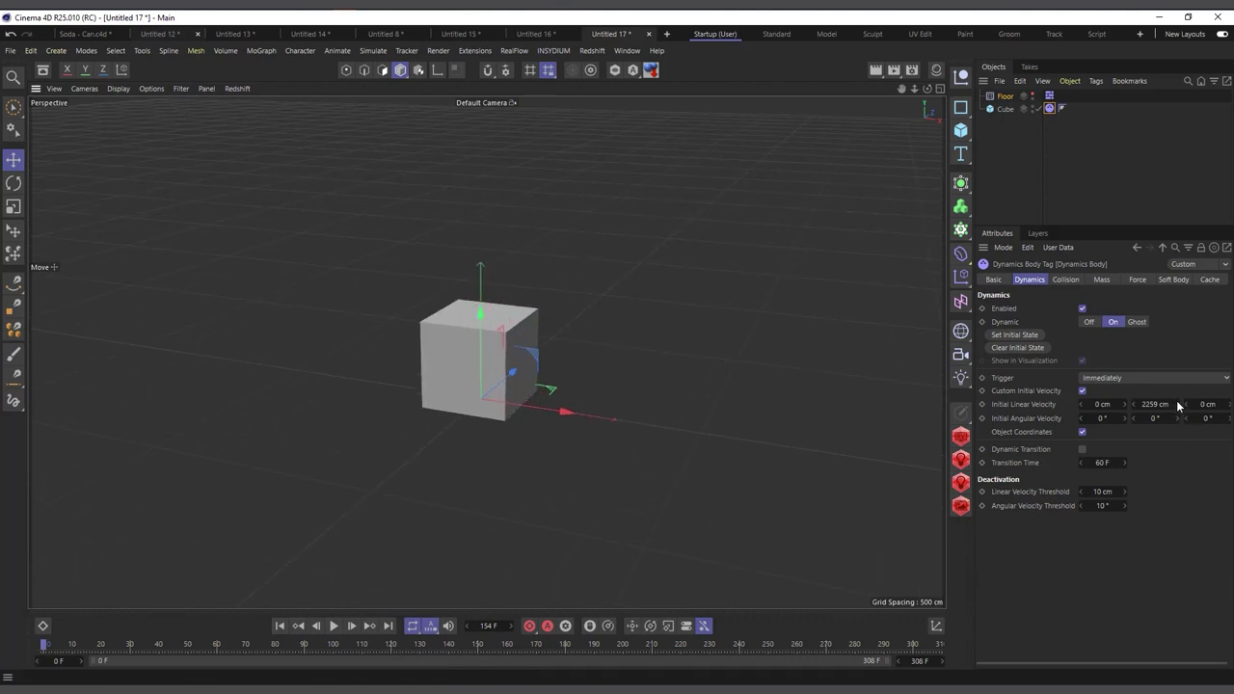
{"action": "left_click", "coordinate": [1176, 404], "text": "ctrl"}
{"action": "left_click_drag", "start_coordinate": [1095, 417], "coordinate": [1119, 417]}
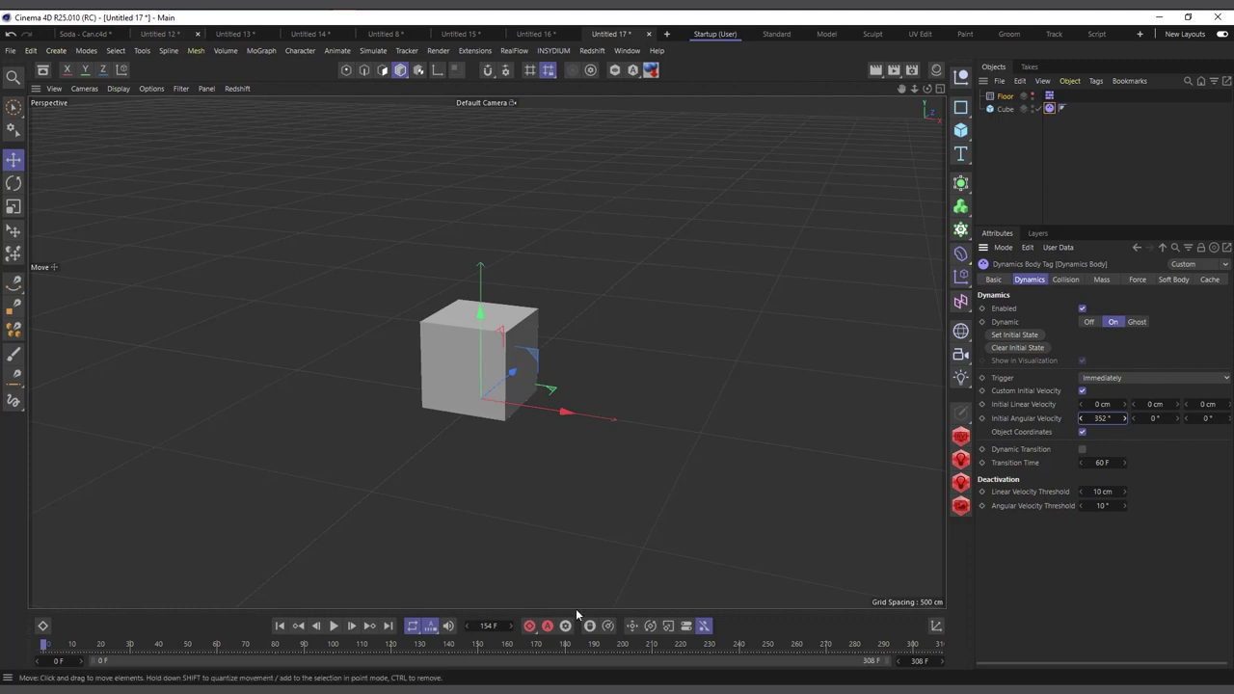
{"action": "left_click", "coordinate": [337, 626]}
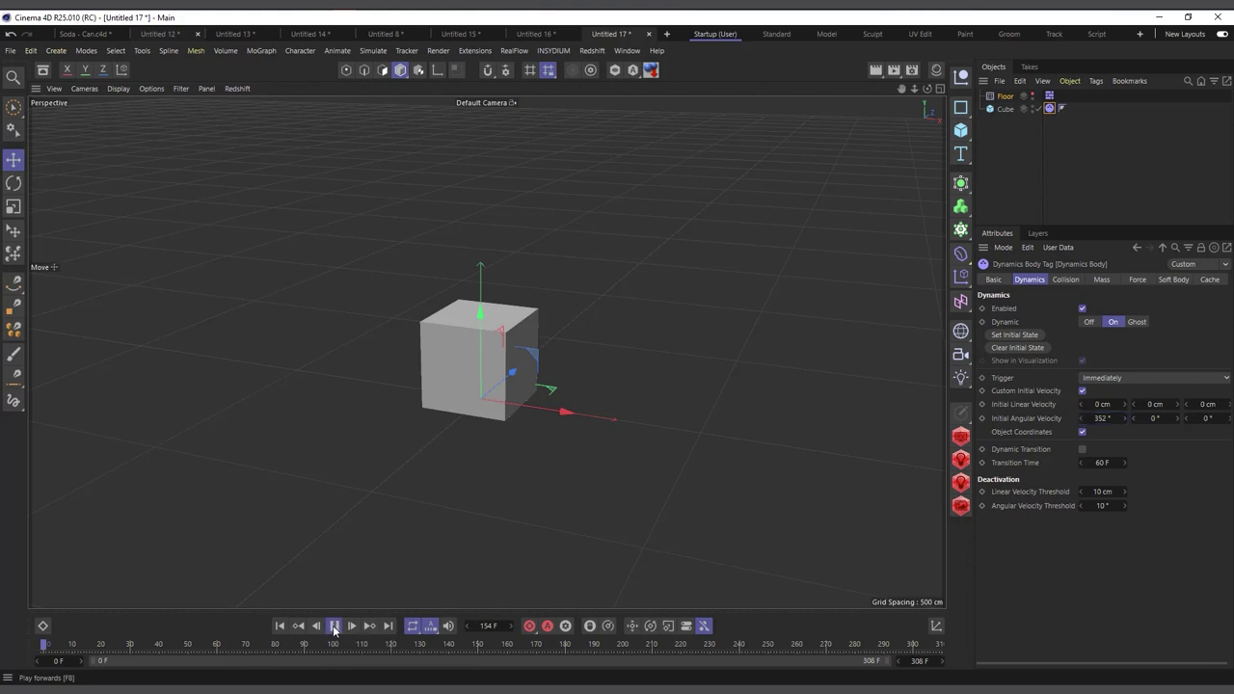
{"action": "left_click", "coordinate": [335, 627]}
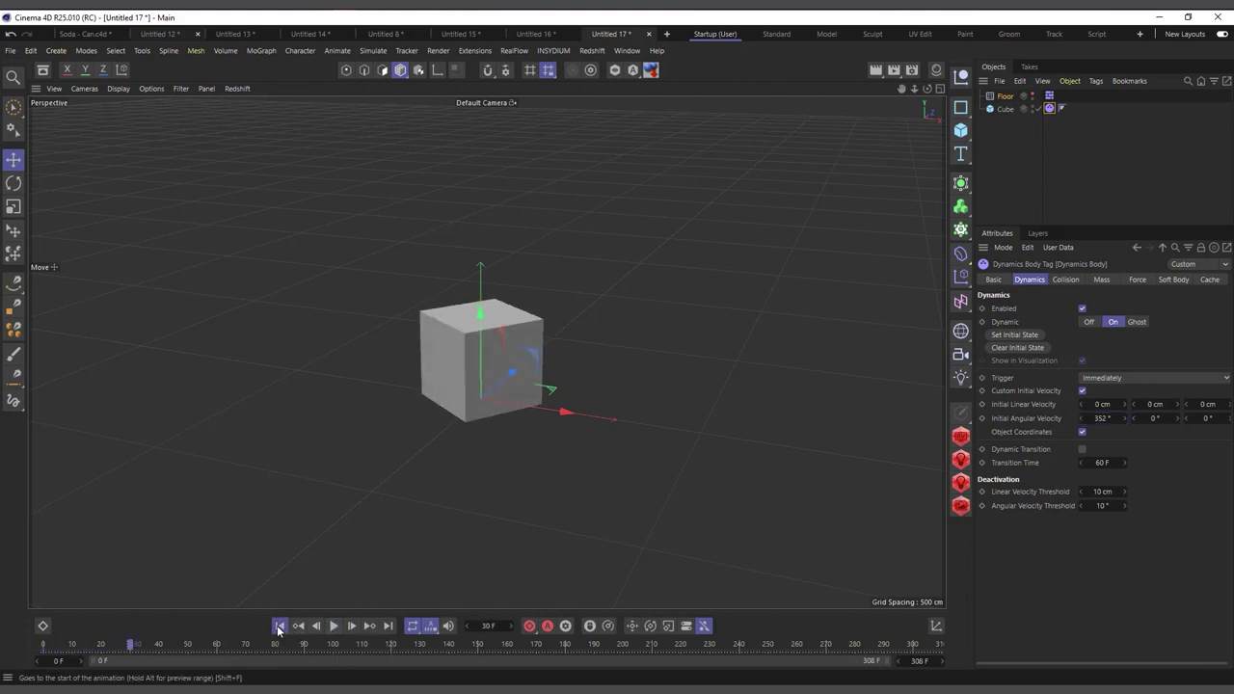
{"action": "left_click", "coordinate": [280, 626]}
Set the first Initial Angular Velocity component to 0, try 1606° in the second, play the simulation and rewind it
{"action": "left_click", "coordinate": [1124, 417]}
{"action": "type", "text": "0"}
{"action": "key", "text": "Tab"}
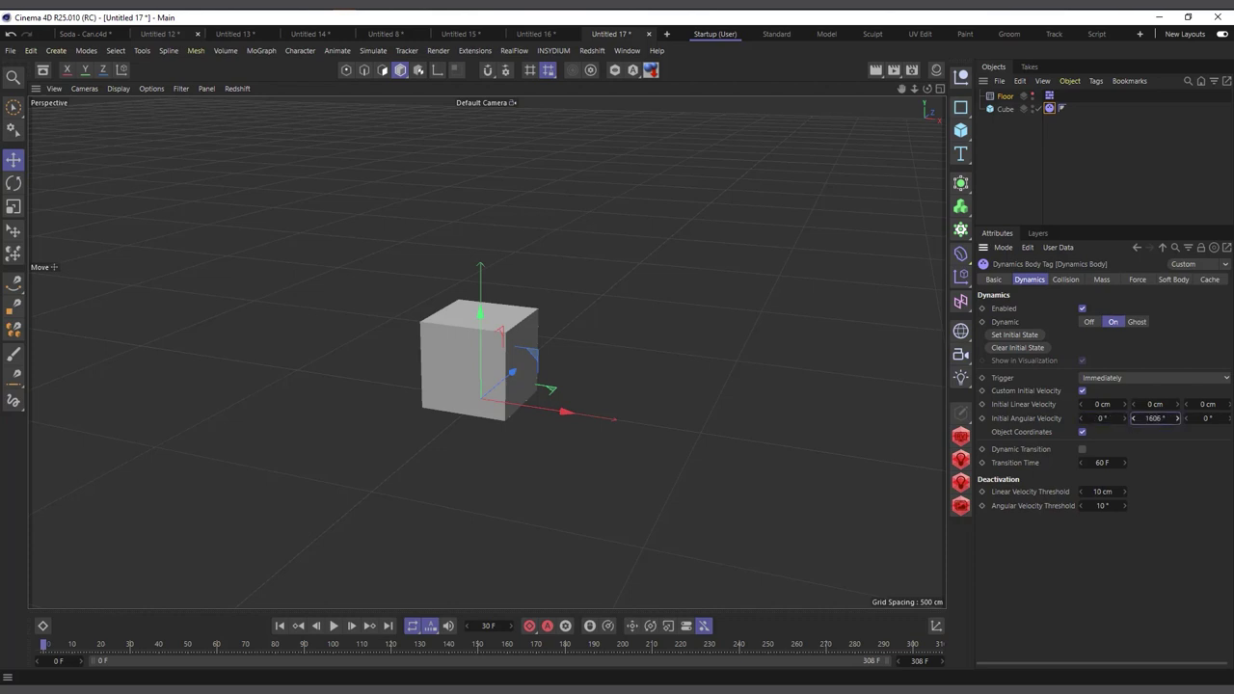
{"action": "left_click", "coordinate": [335, 626]}
{"action": "left_click", "coordinate": [335, 626]}
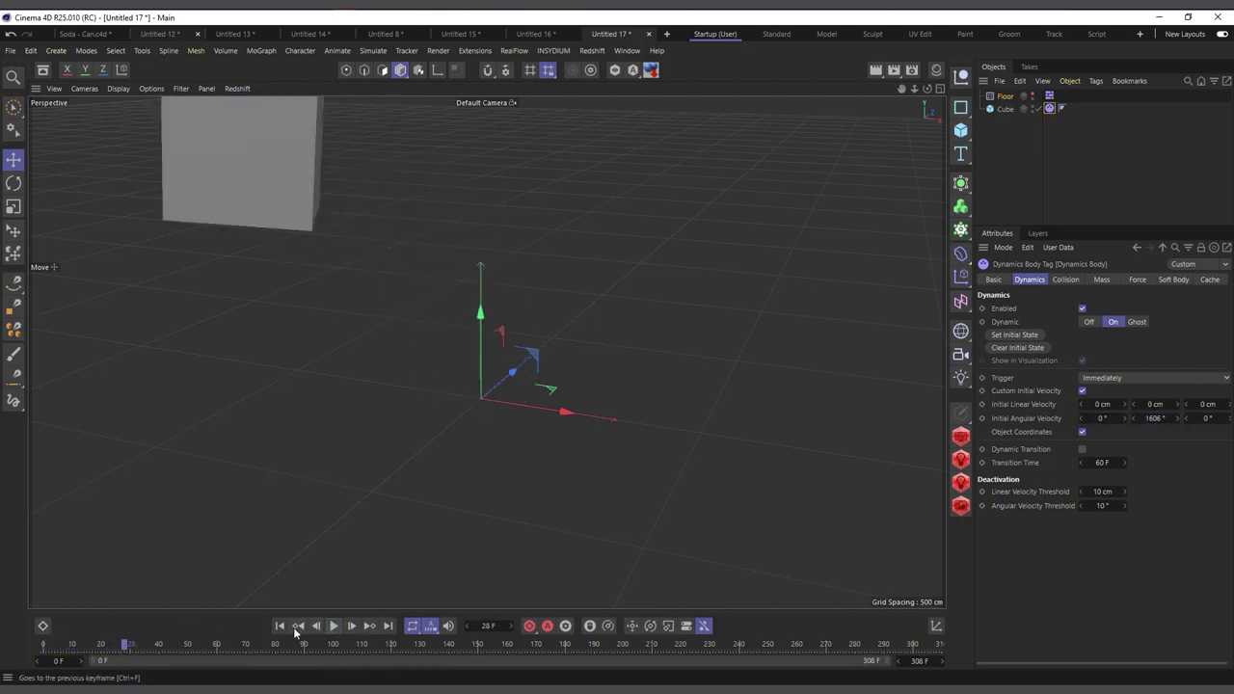
{"action": "left_click", "coordinate": [317, 626]}
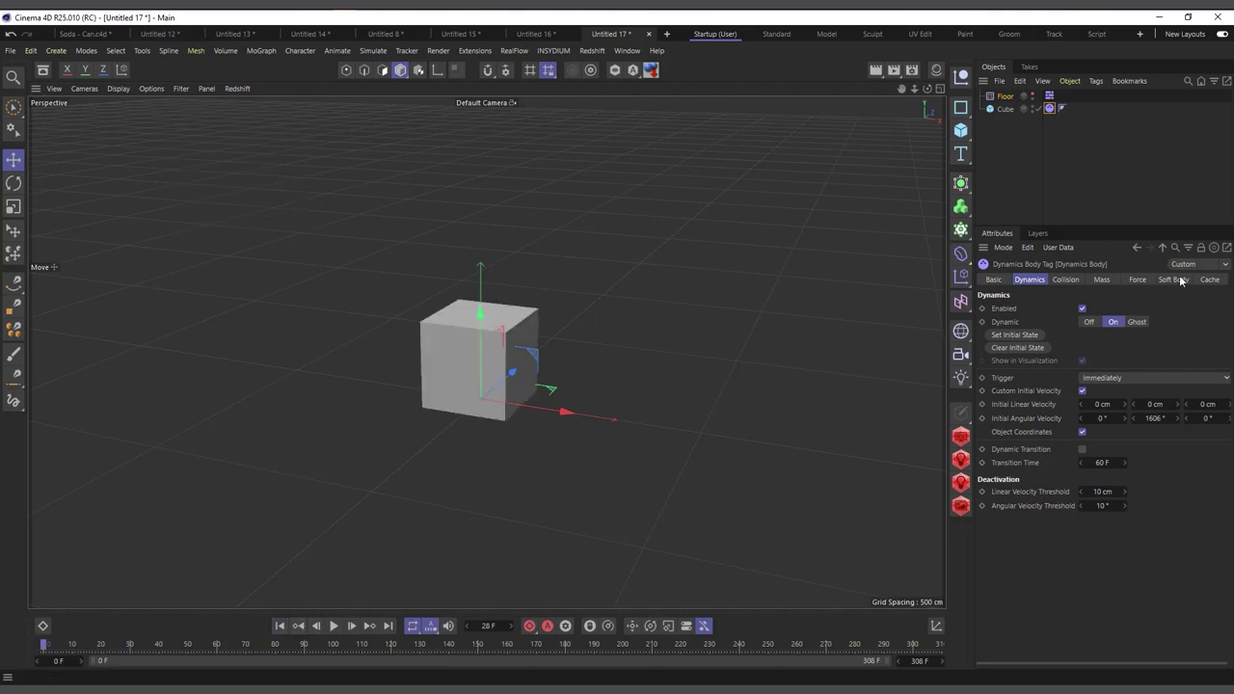
Clear the second Initial Angular Velocity component, try 315° in the third, play the simulation and return to the first frame
{"action": "left_click", "coordinate": [1207, 419]}
{"action": "type", "text": "154"}
{"action": "left_click", "coordinate": [335, 626]}
{"action": "left_click", "coordinate": [335, 626]}
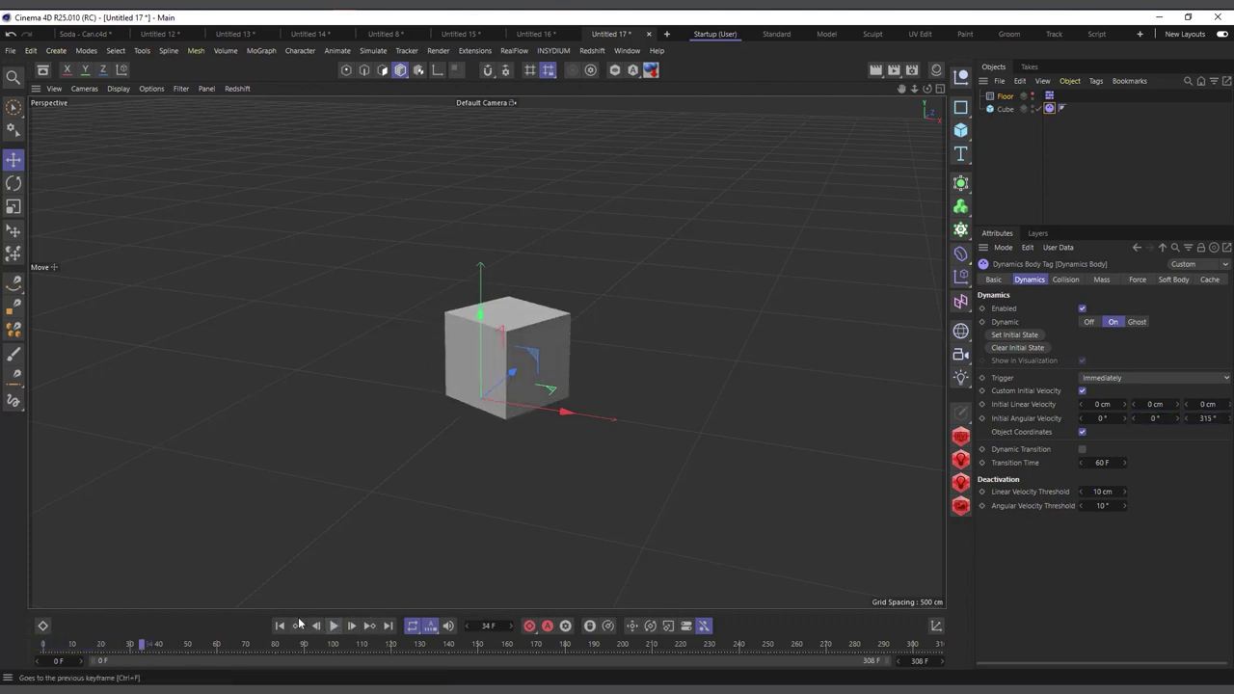
{"action": "left_click", "coordinate": [280, 626]}
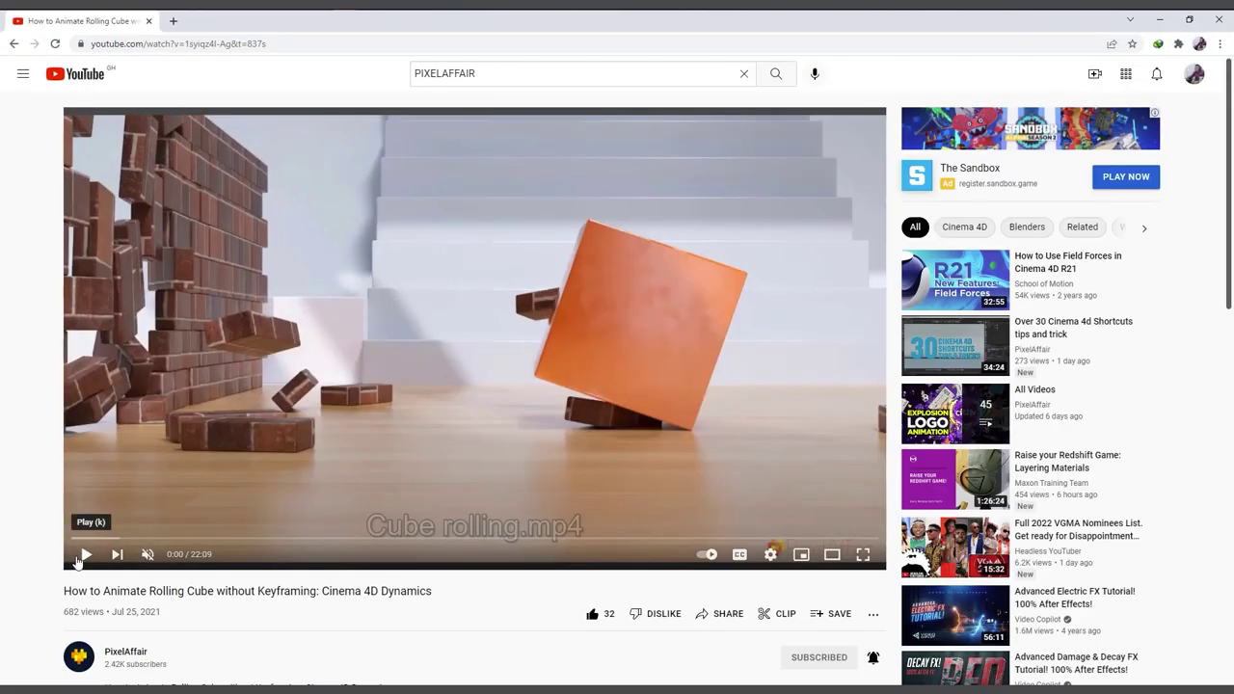
Switch to YouTube and watch the rolling cube example made with Cinema 4D dynamics, pausing it after the preview
{"action": "left_click", "coordinate": [87, 556]}
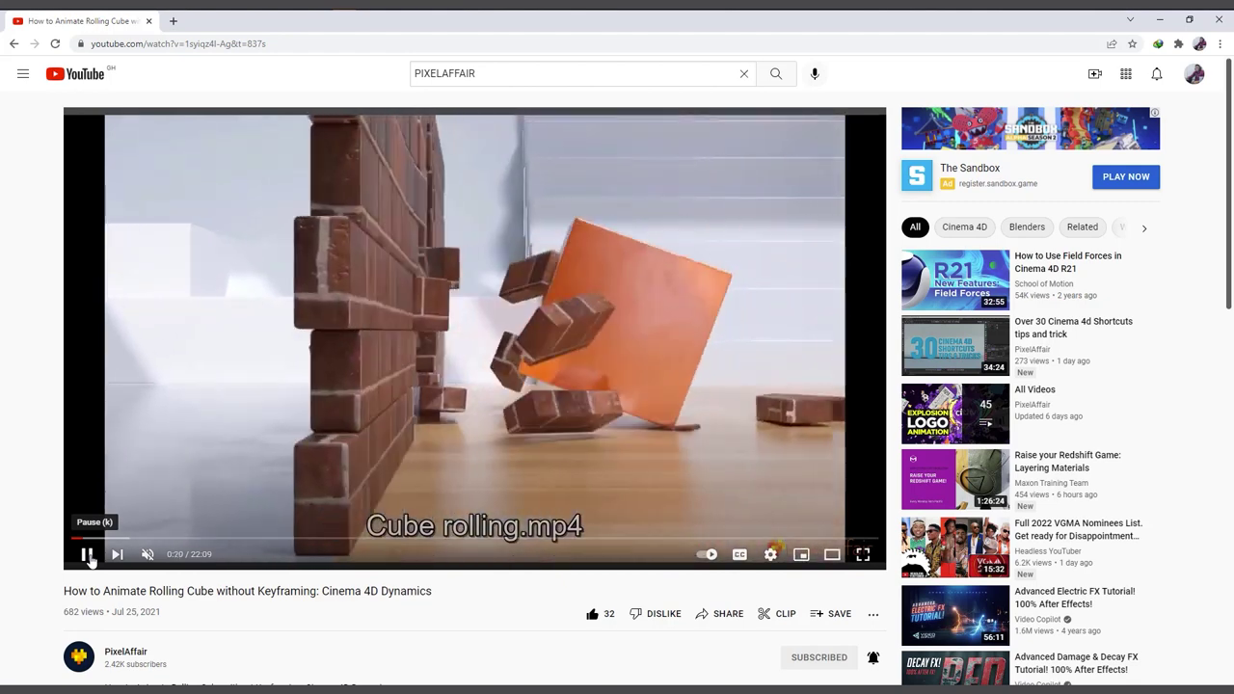
{"action": "left_click", "coordinate": [87, 555]}
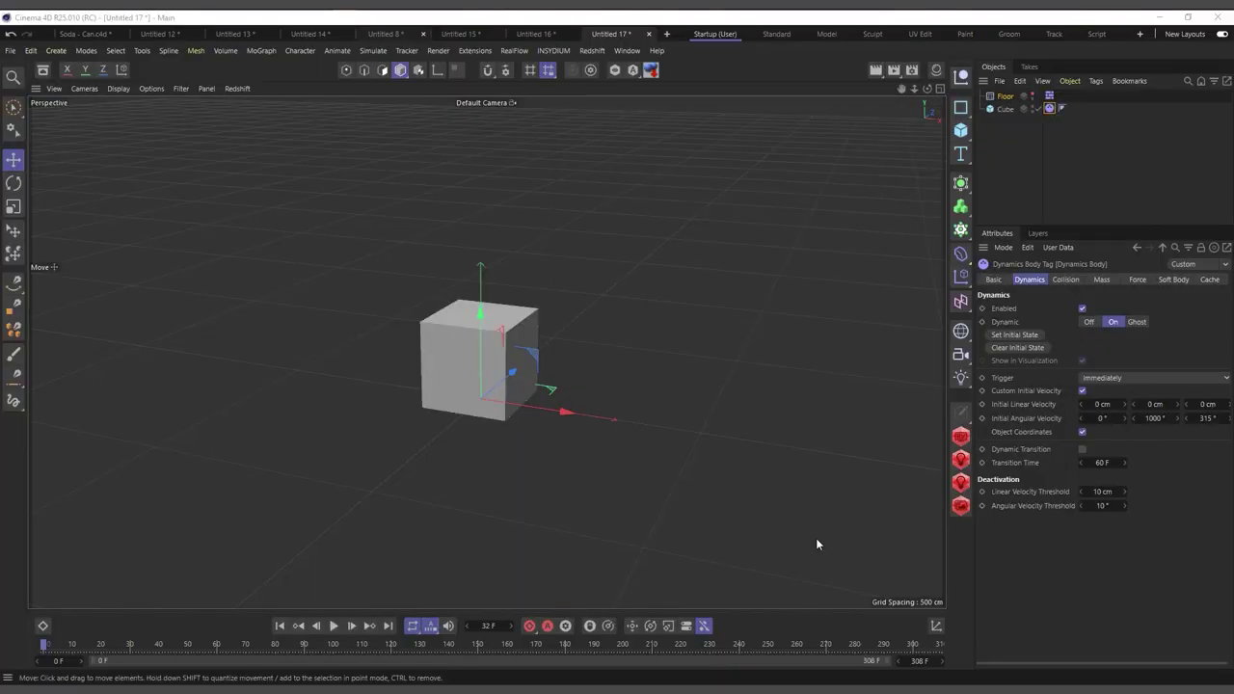
Switch back to Cinema 4D, delete the Floor, play the Cube's simulation without it and return to the first frame
{"action": "left_click", "coordinate": [1008, 96]}
{"action": "key", "text": "Delete"}
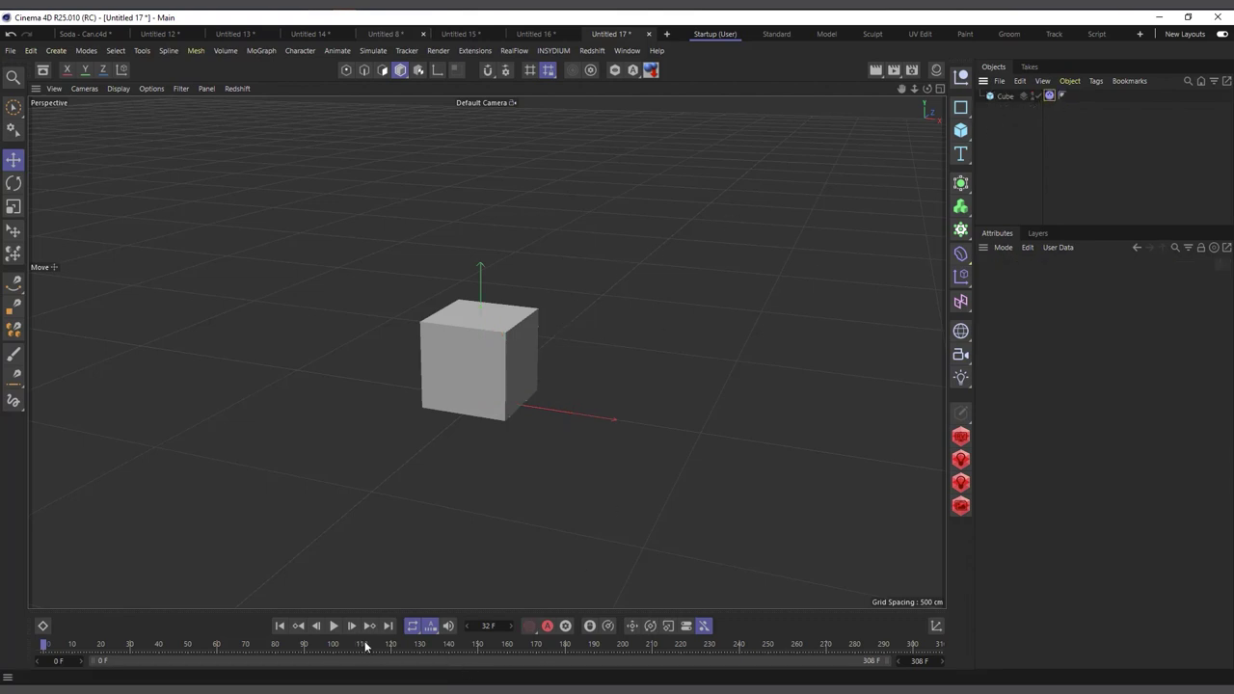
{"action": "left_click", "coordinate": [332, 626]}
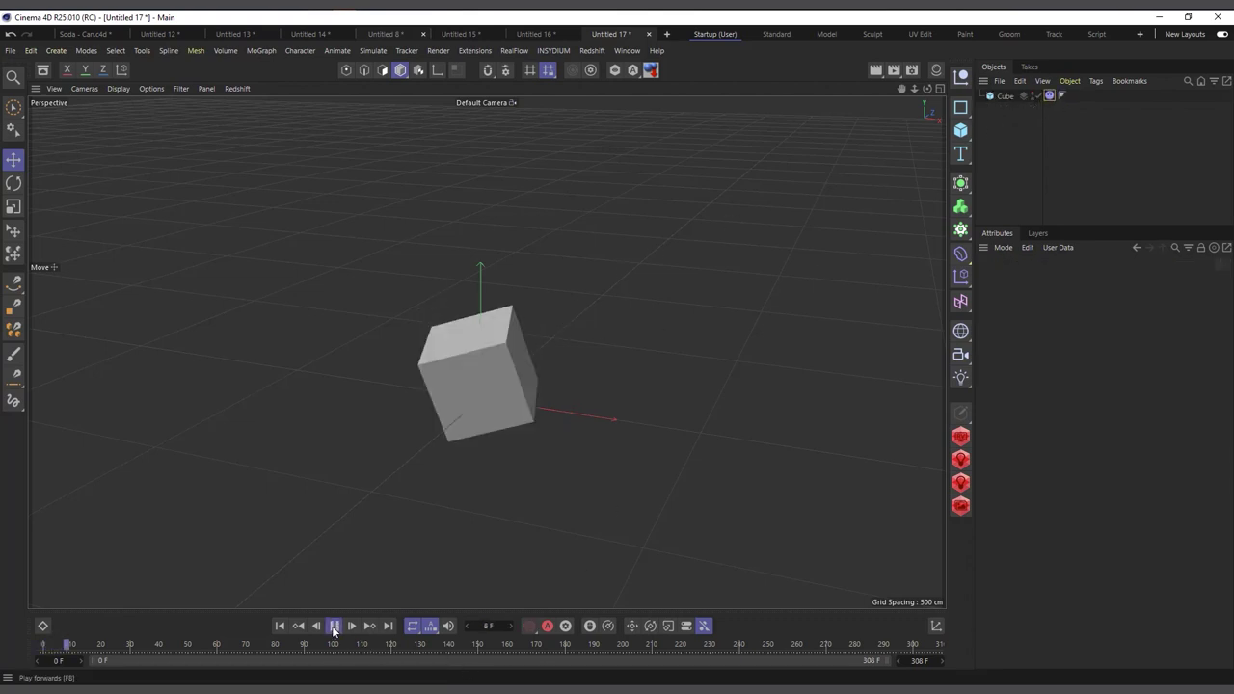
{"action": "left_click", "coordinate": [280, 625]}
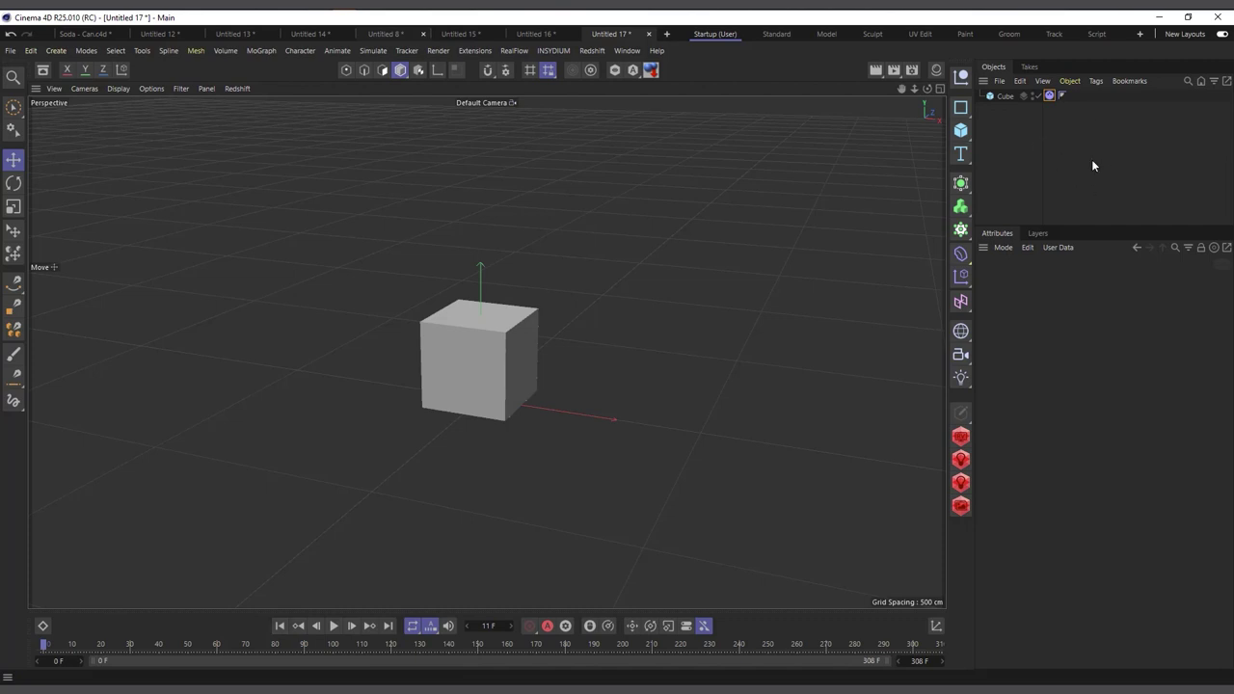
Set Gravity to 0 cm in the project's Dynamics settings, play the simulation and return to the first frame
{"action": "key", "text": "ctrl+d"}
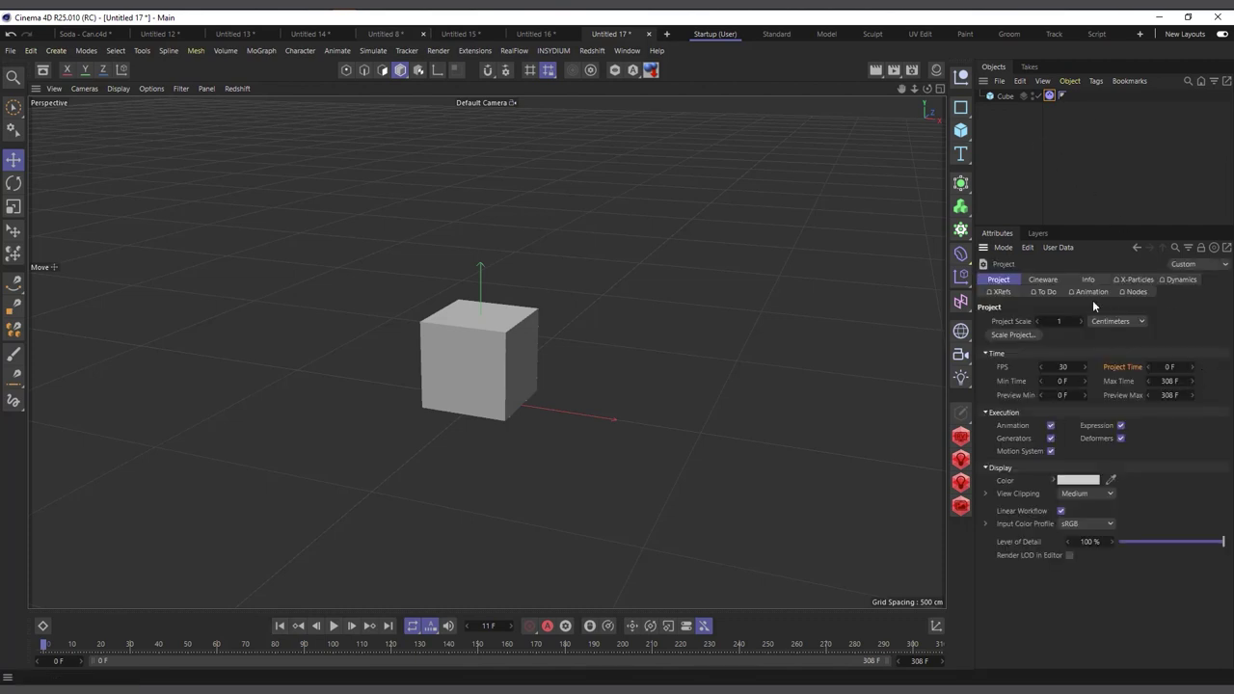
{"action": "left_click", "coordinate": [1179, 281]}
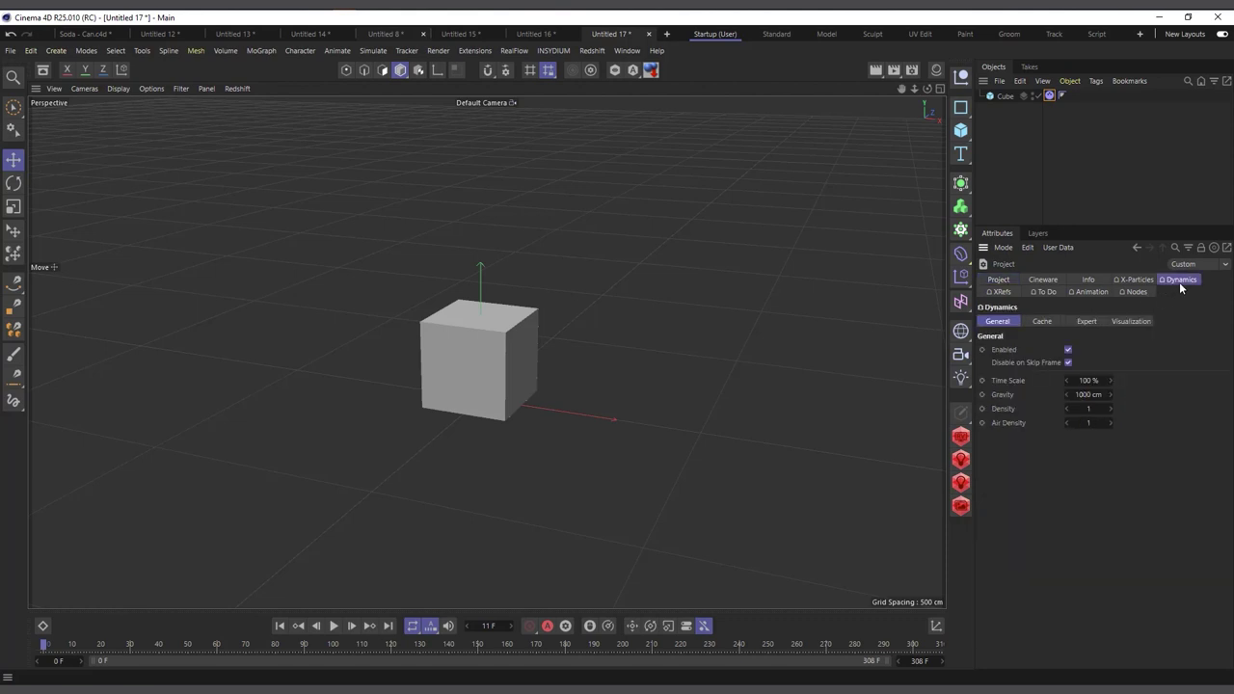
{"action": "double_click", "coordinate": [1090, 395]}
{"action": "type", "text": "0"}
{"action": "key", "text": "Return"}
{"action": "left_click", "coordinate": [334, 627]}
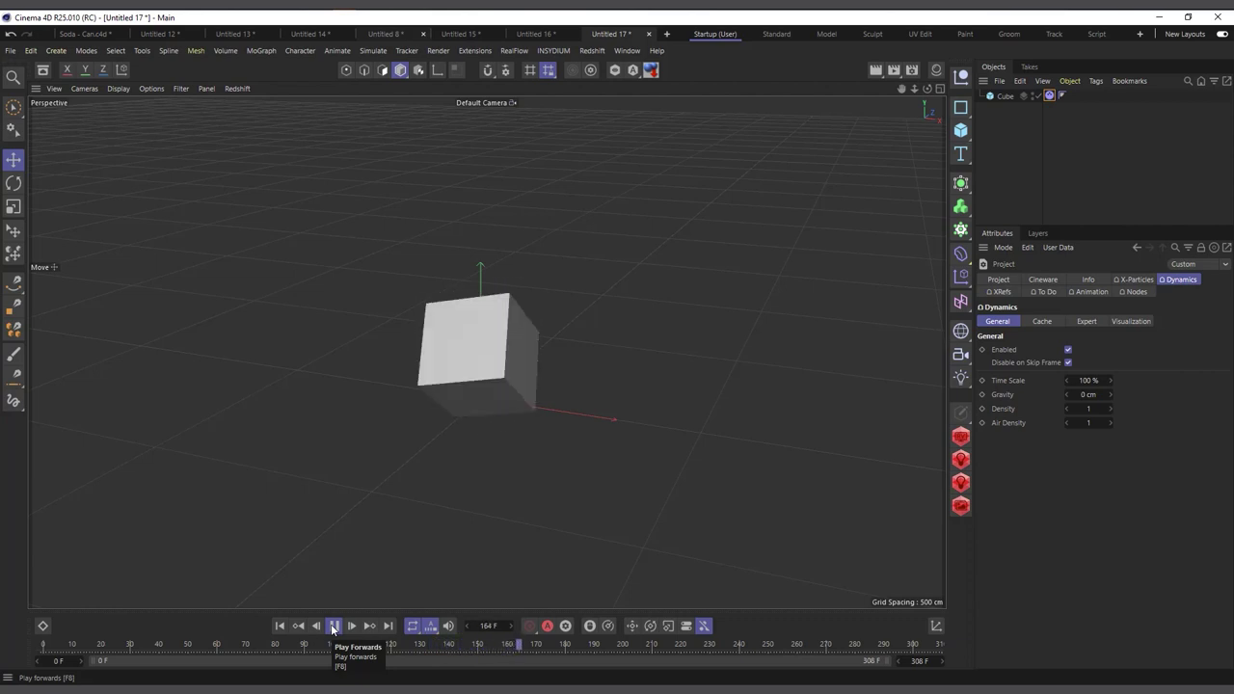
{"action": "left_click", "coordinate": [334, 627]}
{"action": "left_click", "coordinate": [279, 627]}
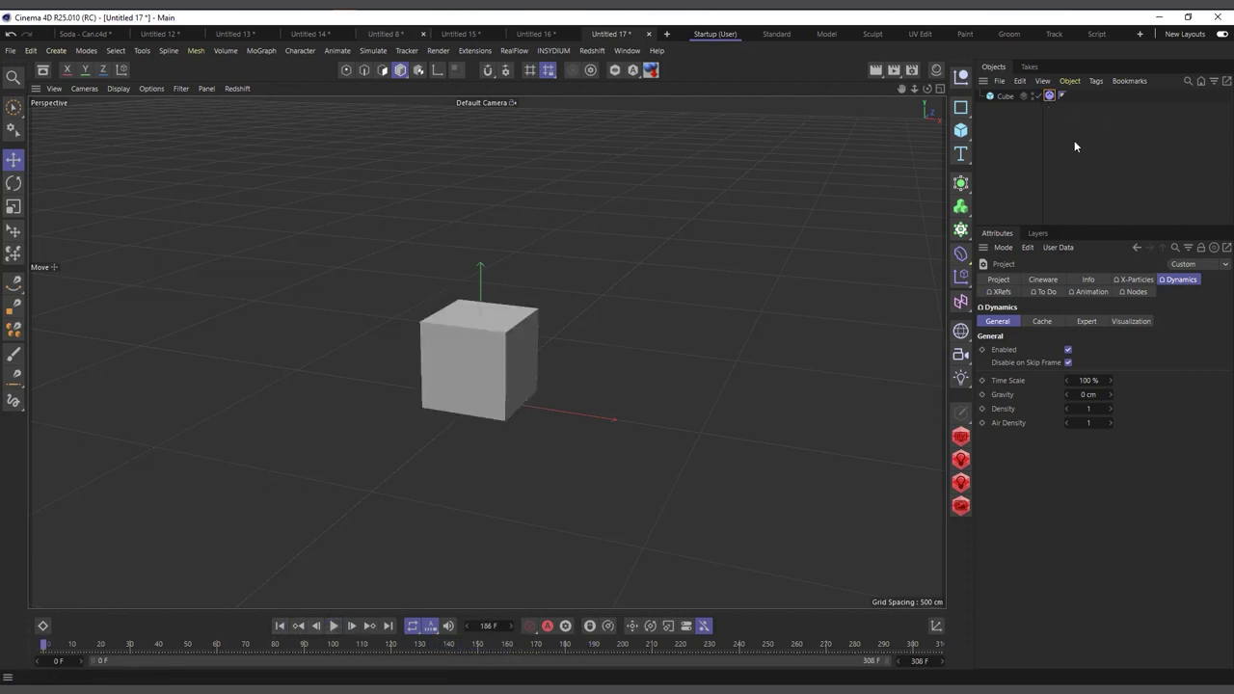
Set the second and third Initial Angular Velocity components of the Cube's Dynamics Body tag to 0°
{"action": "left_click", "coordinate": [1049, 95]}
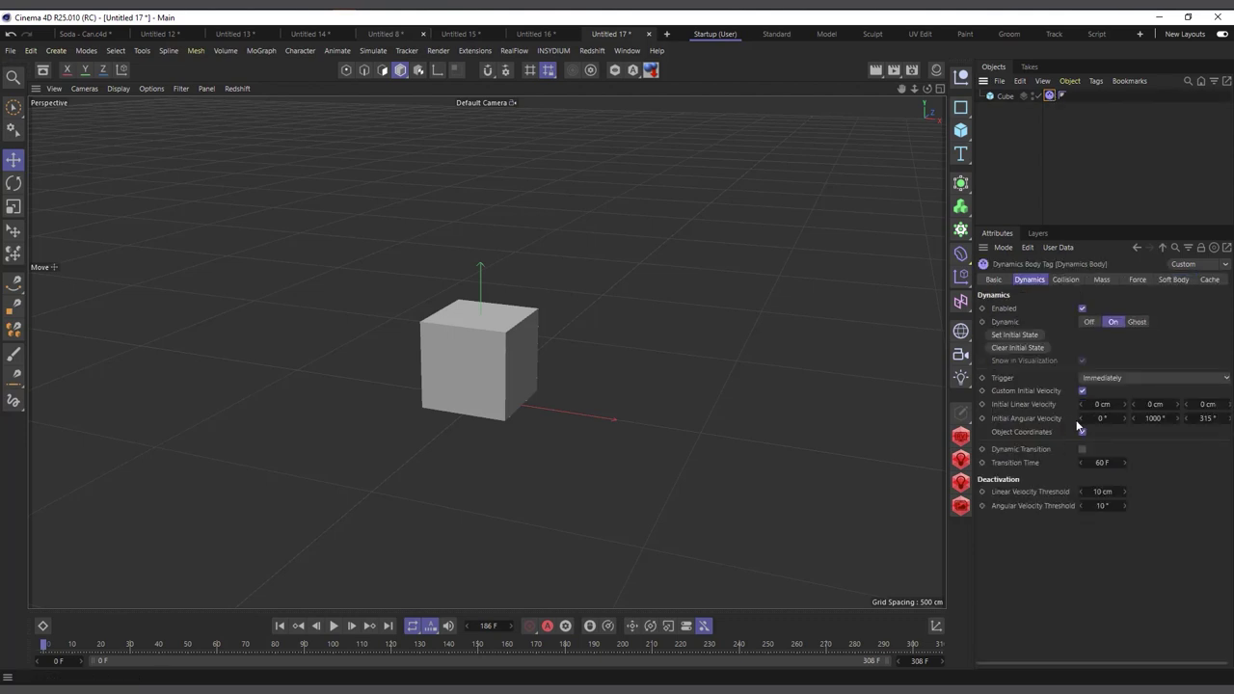
{"action": "left_click", "coordinate": [1157, 421]}
{"action": "type", "text": "0"}
{"action": "key", "text": "Return"}
{"action": "left_click", "coordinate": [1220, 418]}
{"action": "type", "text": "0"}
{"action": "key", "text": "Return"}
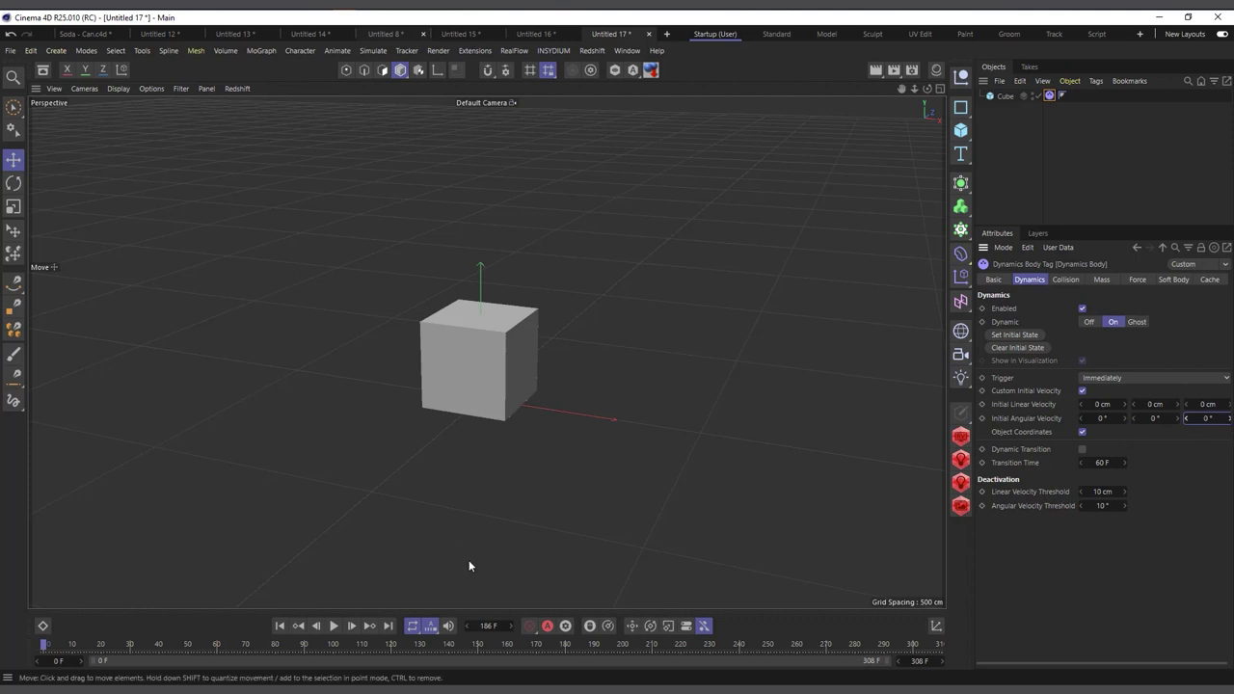
Try a second Initial Angular Velocity component of 92°, play the weightless simulation and return to the first frame
{"action": "left_click_drag", "start_coordinate": [1153, 419], "coordinate": [1177, 419]}
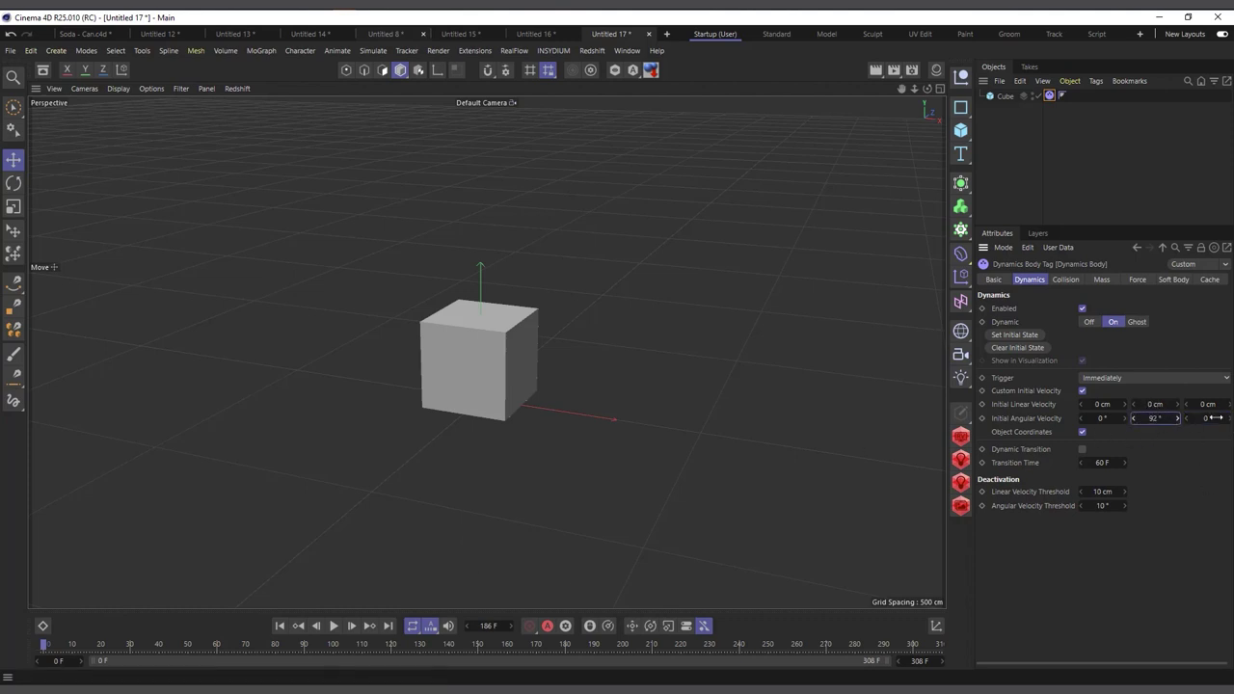
{"action": "left_click", "coordinate": [333, 626]}
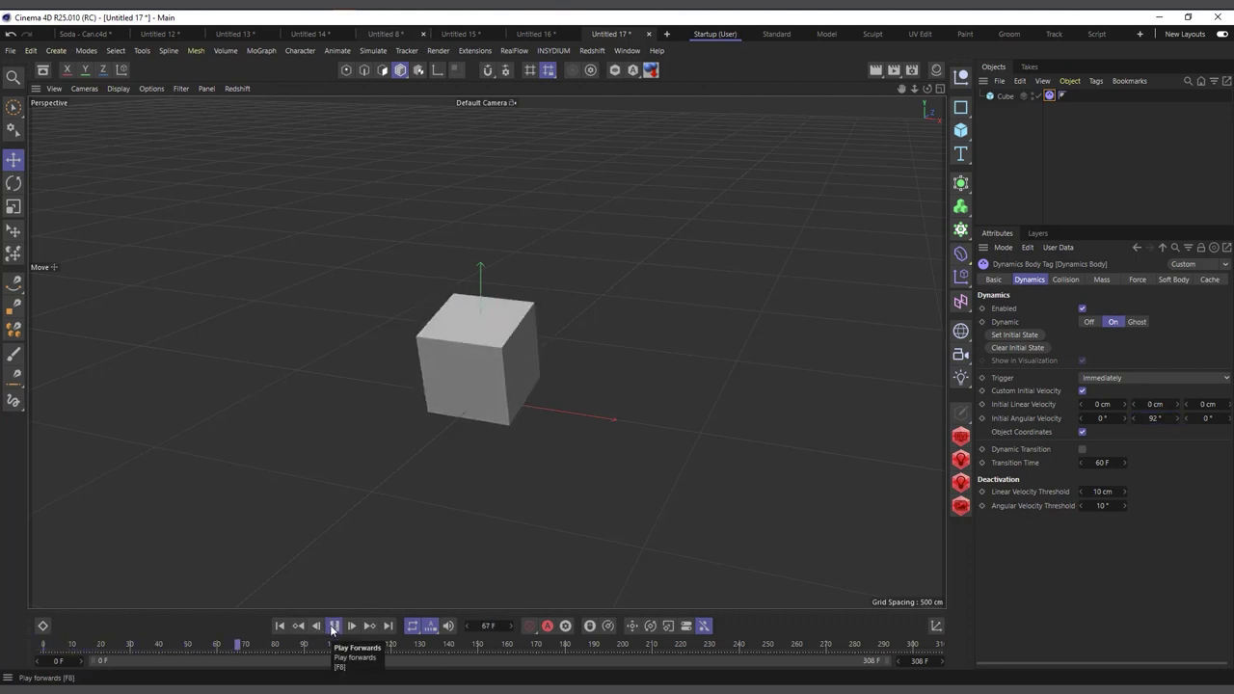
{"action": "left_click", "coordinate": [332, 626]}
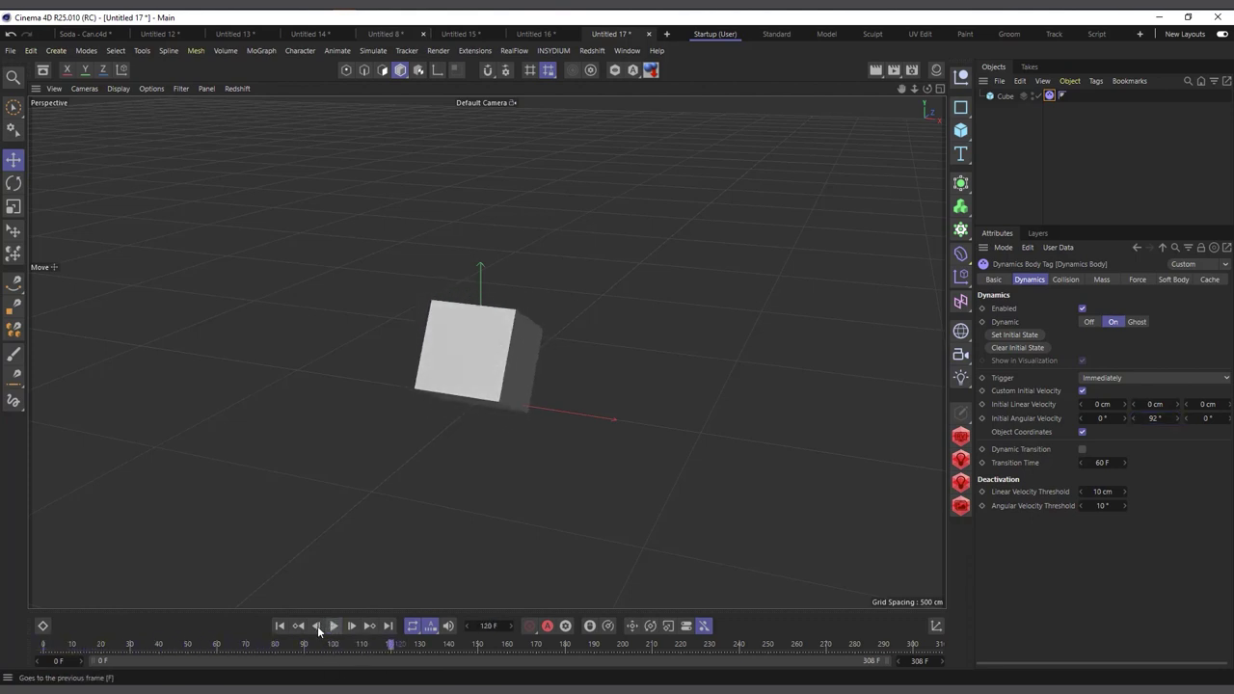
{"action": "left_click", "coordinate": [279, 626]}
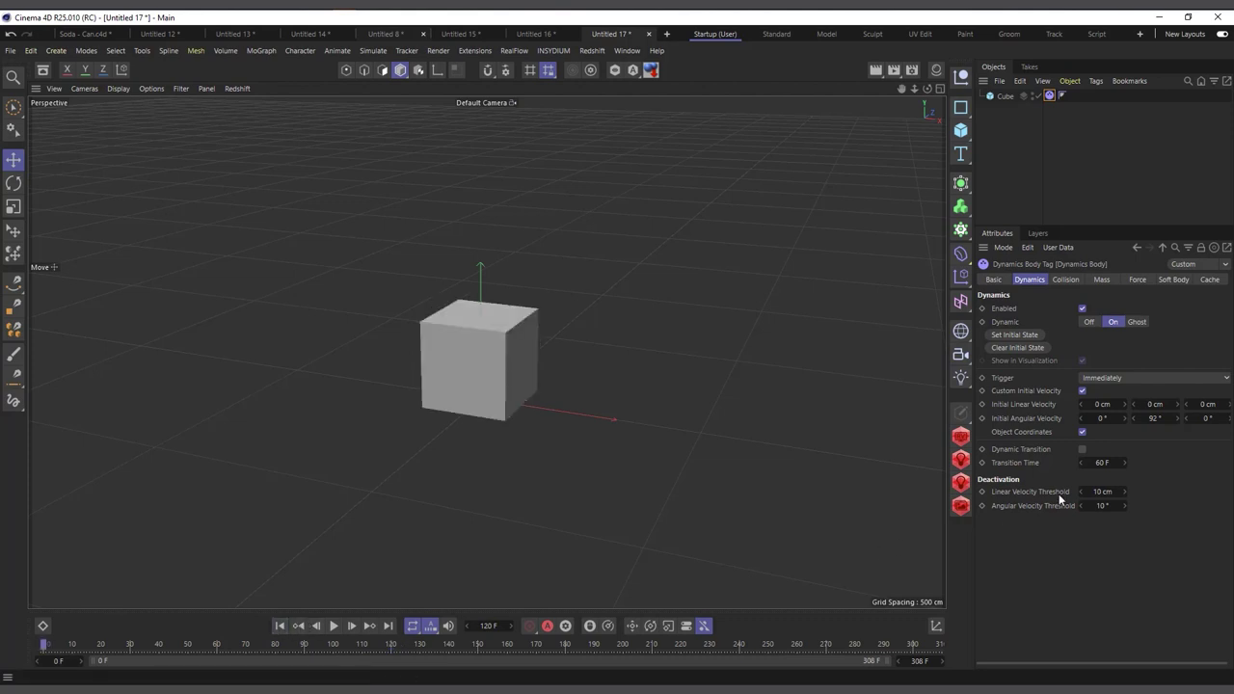
Clear the angular velocity, set the Initial Linear Velocity to 120 cm along X, play the simulation and return to the first frame
{"action": "right_click", "coordinate": [1174, 416]}
{"action": "left_click_drag", "start_coordinate": [1105, 405], "coordinate": [1166, 405]}
{"action": "left_click", "coordinate": [335, 626]}
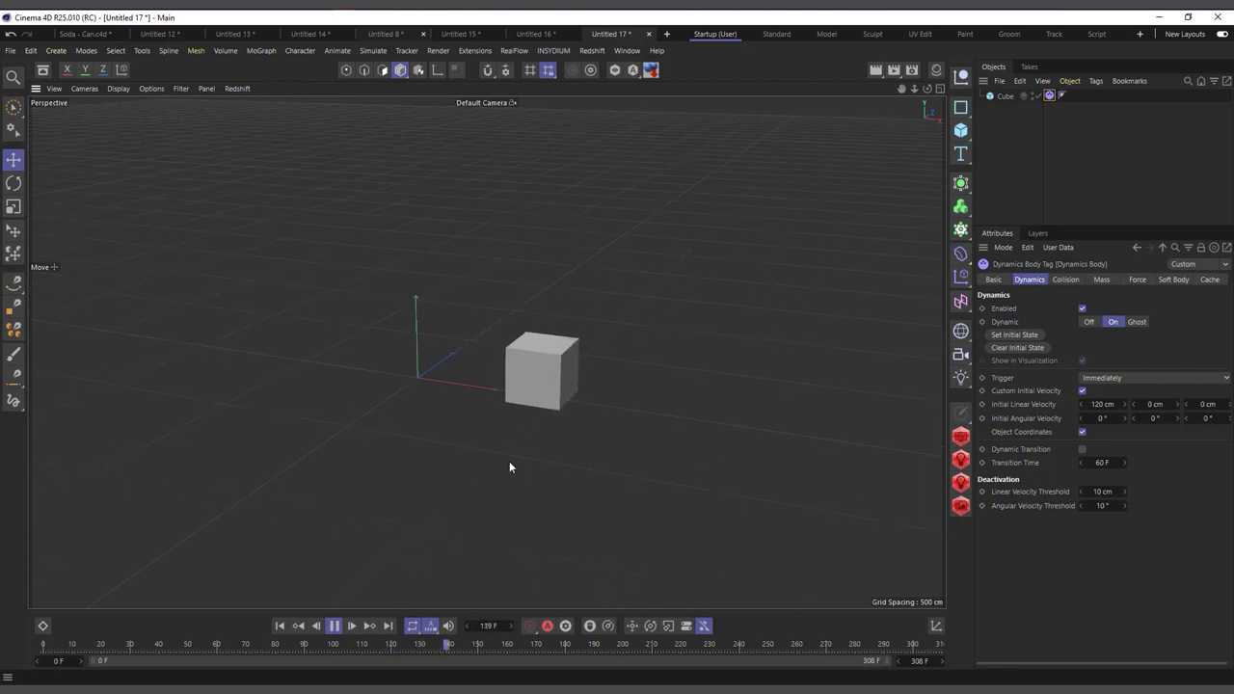
{"action": "left_click", "coordinate": [337, 625]}
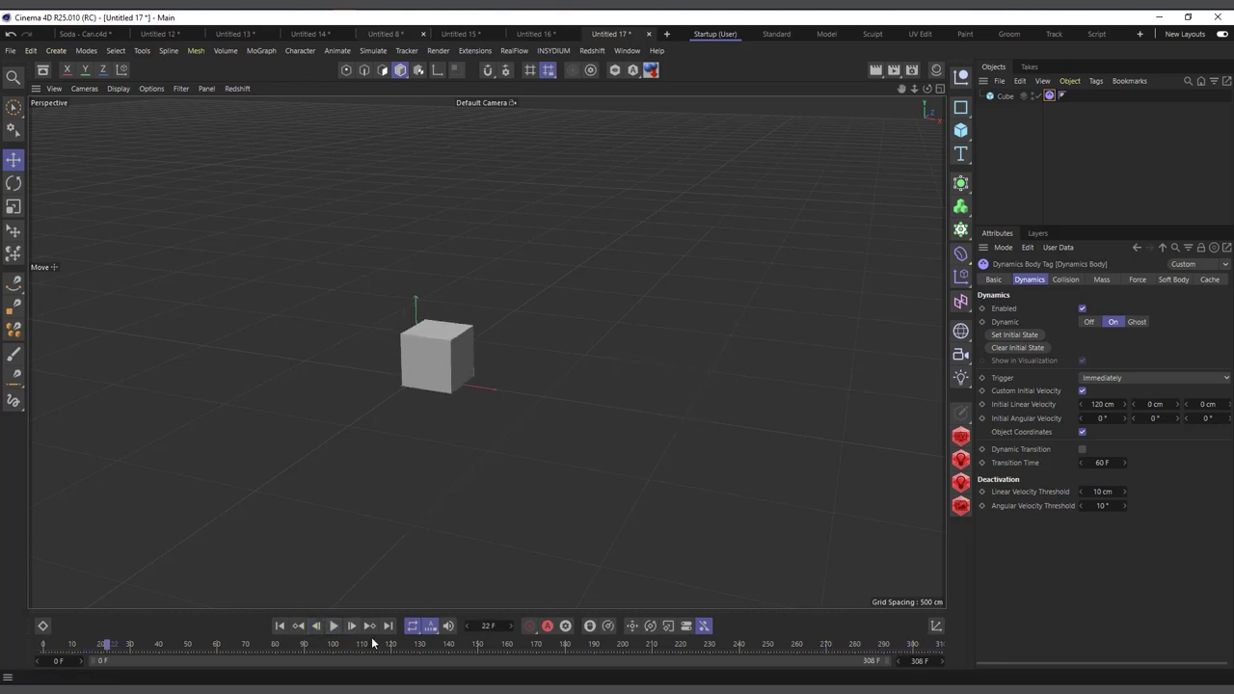
{"action": "left_click", "coordinate": [279, 627]}
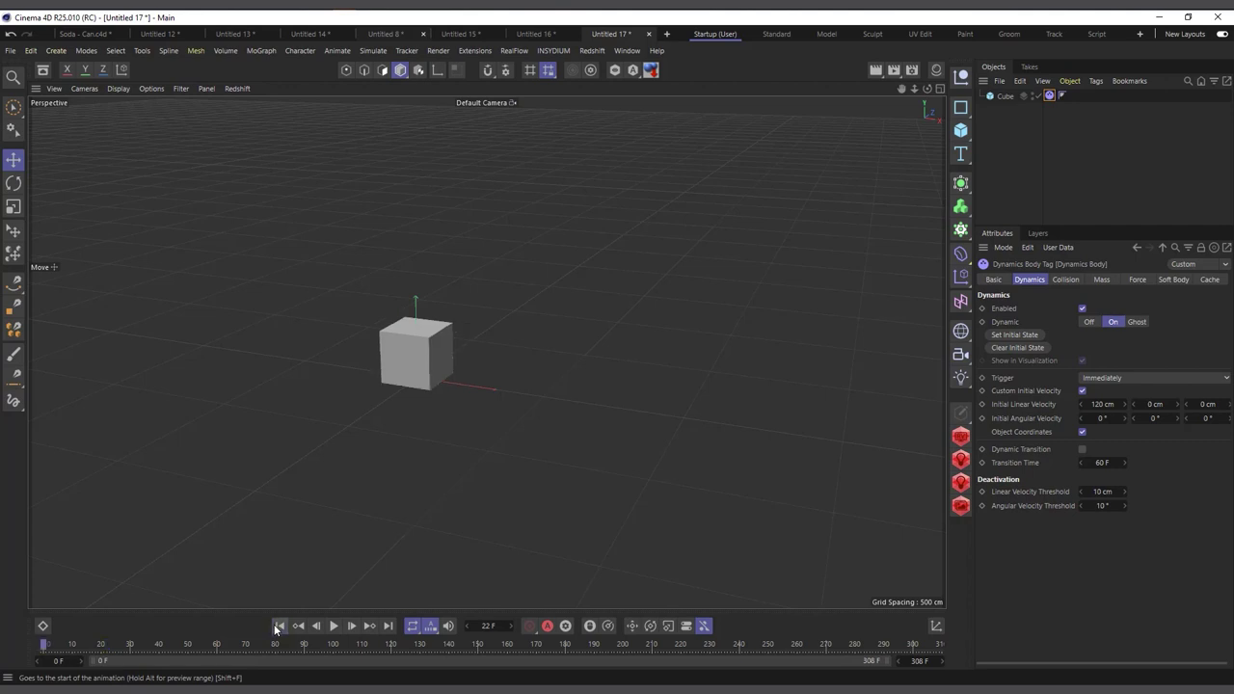
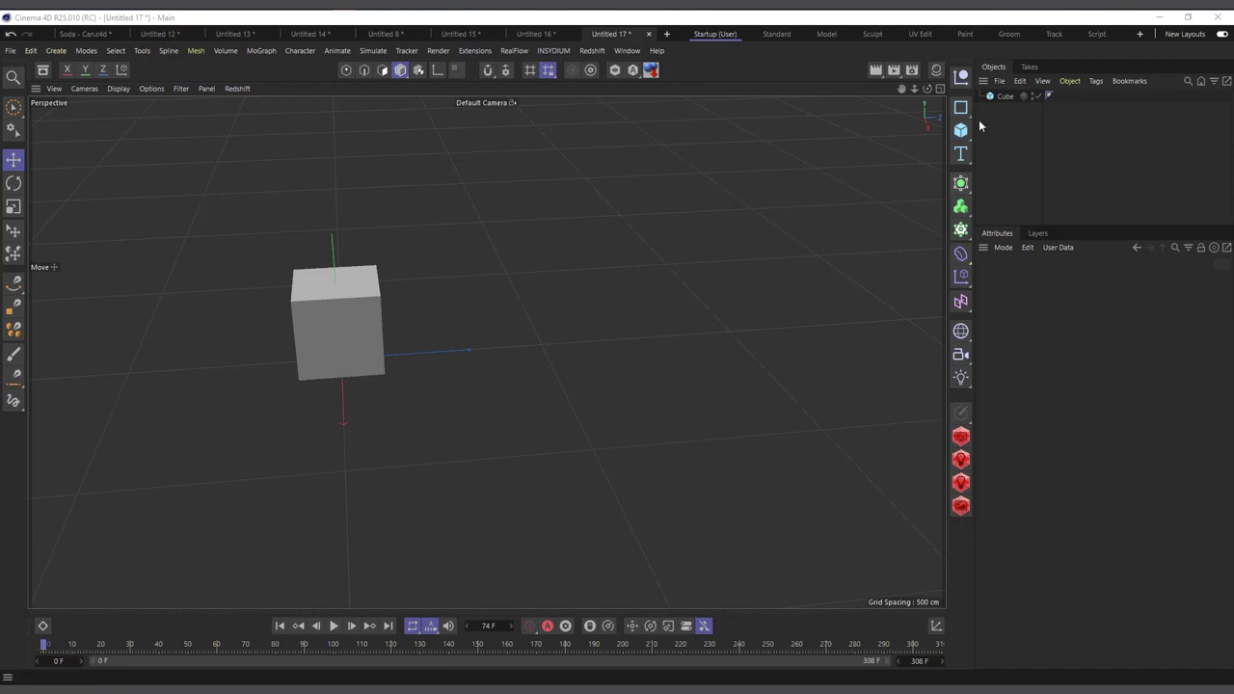
Scale the Cube down uniformly to less than half its size
{"action": "left_click", "coordinate": [1004, 99]}
{"action": "key", "text": "t"}
{"action": "left_click_drag", "start_coordinate": [578, 293], "coordinate": [314, 326]}
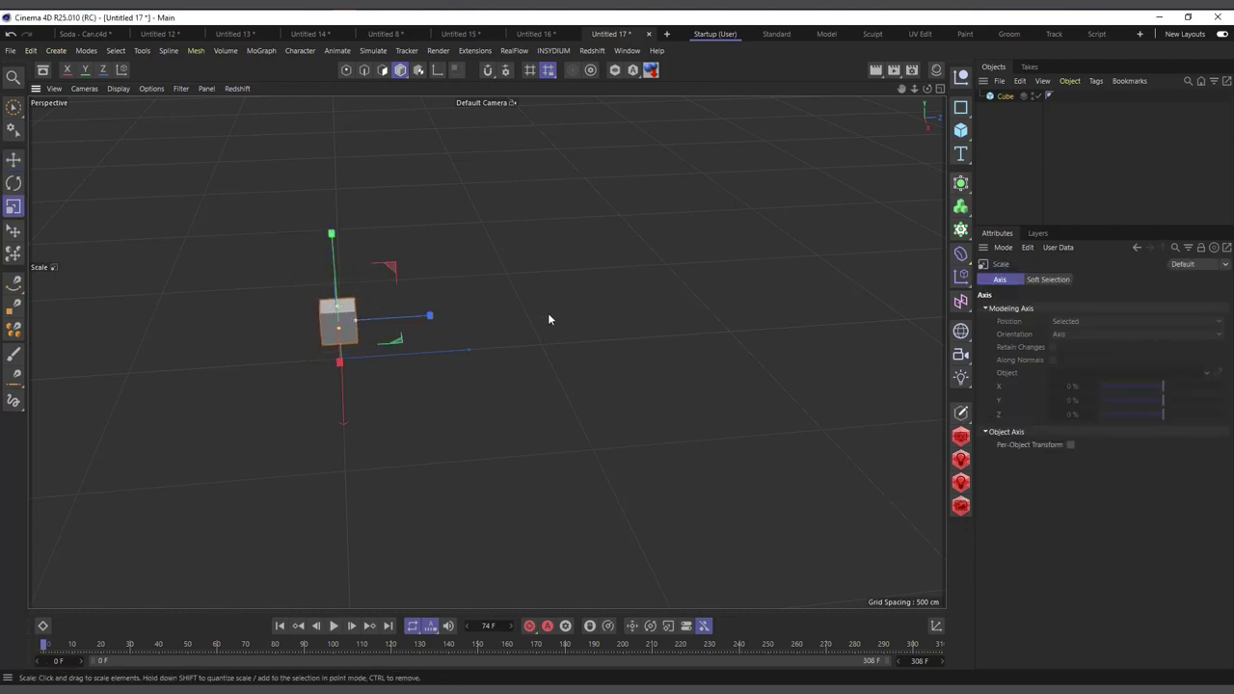
Add a standard particle Emitter to the scene
{"action": "middle_click_drag", "start_coordinate": [548, 316], "coordinate": [597, 261], "text": "alt"}
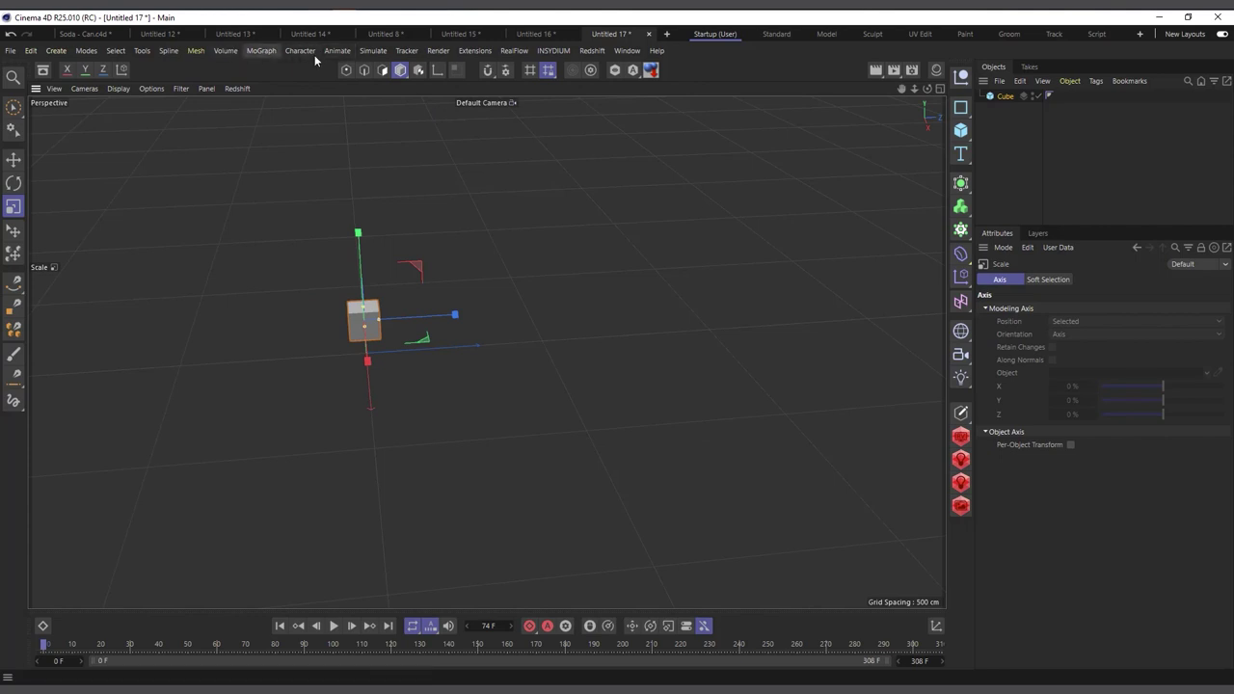
{"action": "left_click", "coordinate": [373, 50]}
{"action": "mouse_move", "coordinate": [422, 150]}
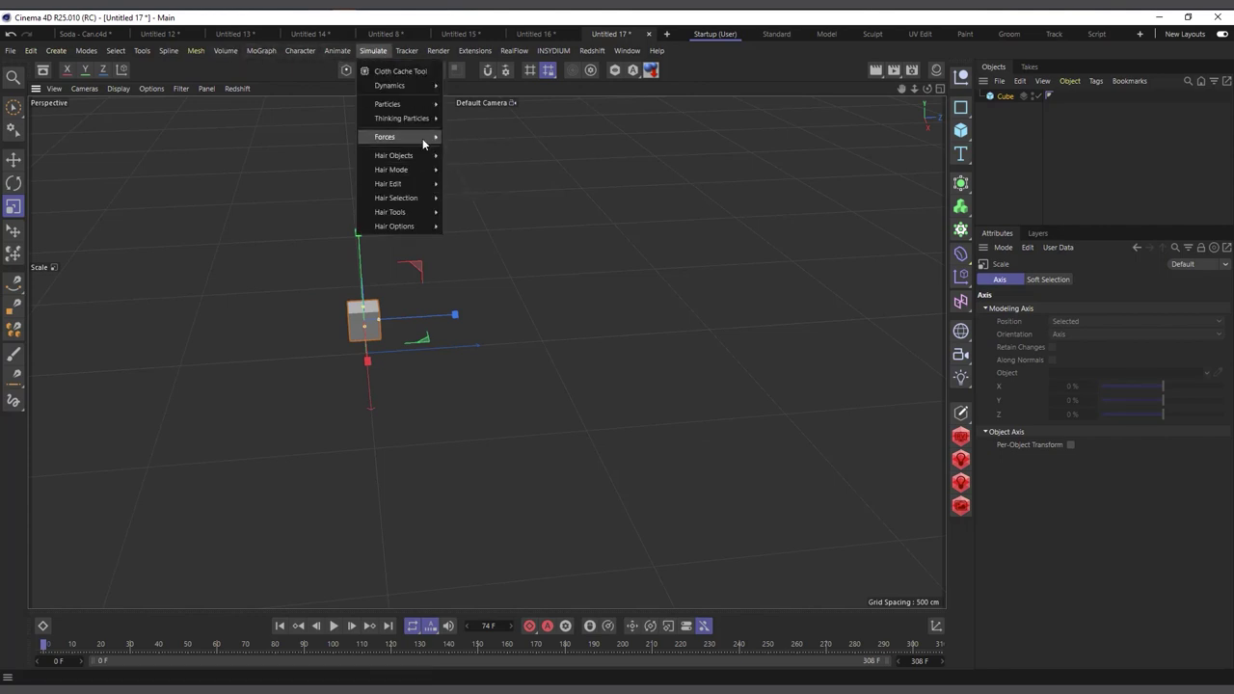
{"action": "mouse_move", "coordinate": [424, 106]}
{"action": "left_click", "coordinate": [468, 109]}
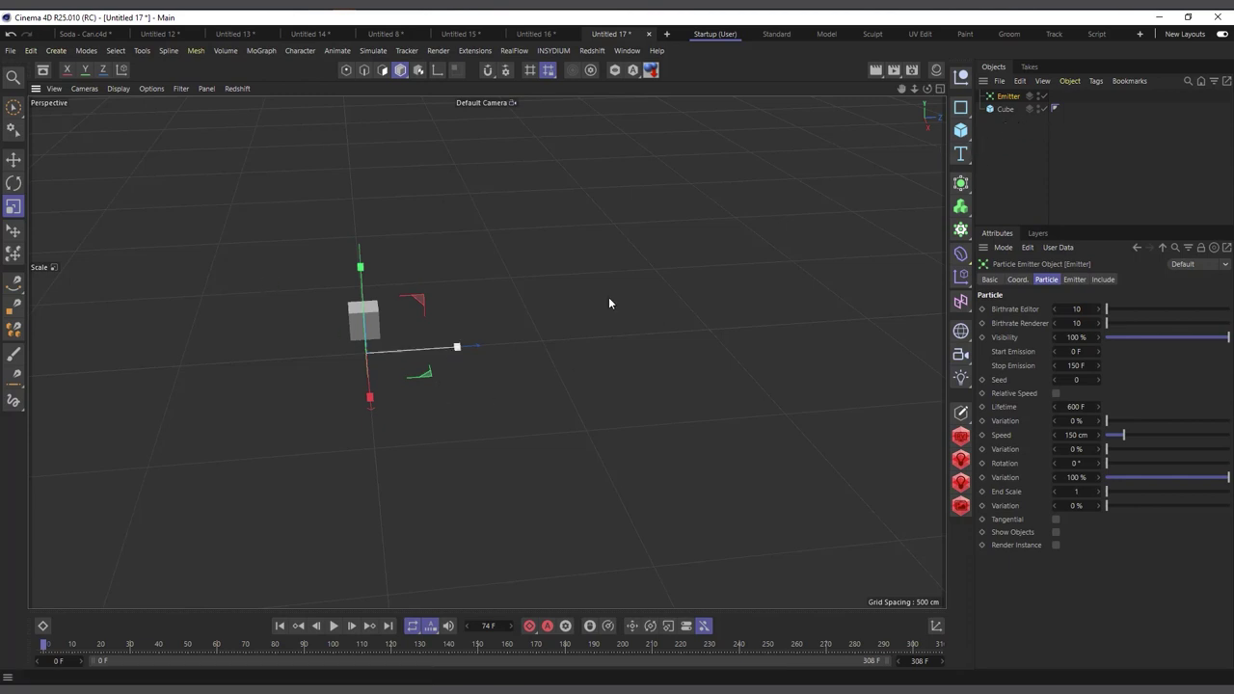
Make the Cube a child of the Emitter in the object hierarchy
{"action": "left_click_drag", "start_coordinate": [928, 88], "coordinate": [928, 121]}
{"action": "scroll", "coordinate": [275, 314], "scroll_direction": "up", "scroll_amount": 4}
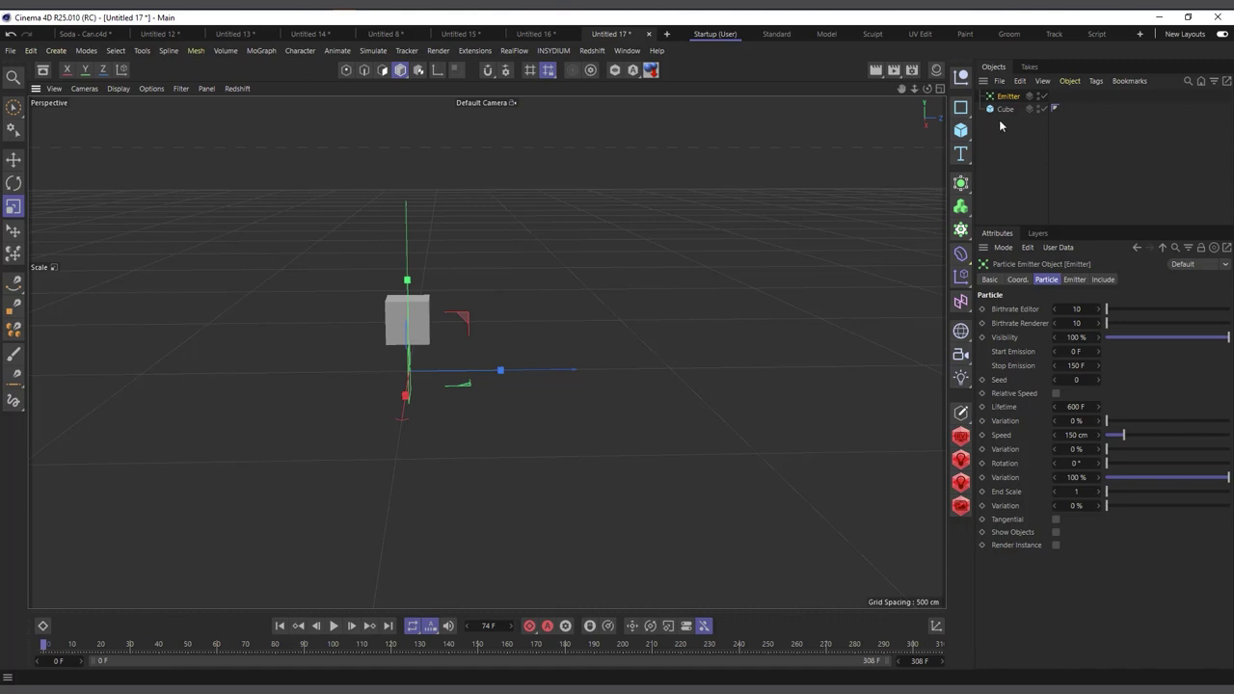
{"action": "left_click_drag", "start_coordinate": [1006, 113], "coordinate": [1015, 99]}
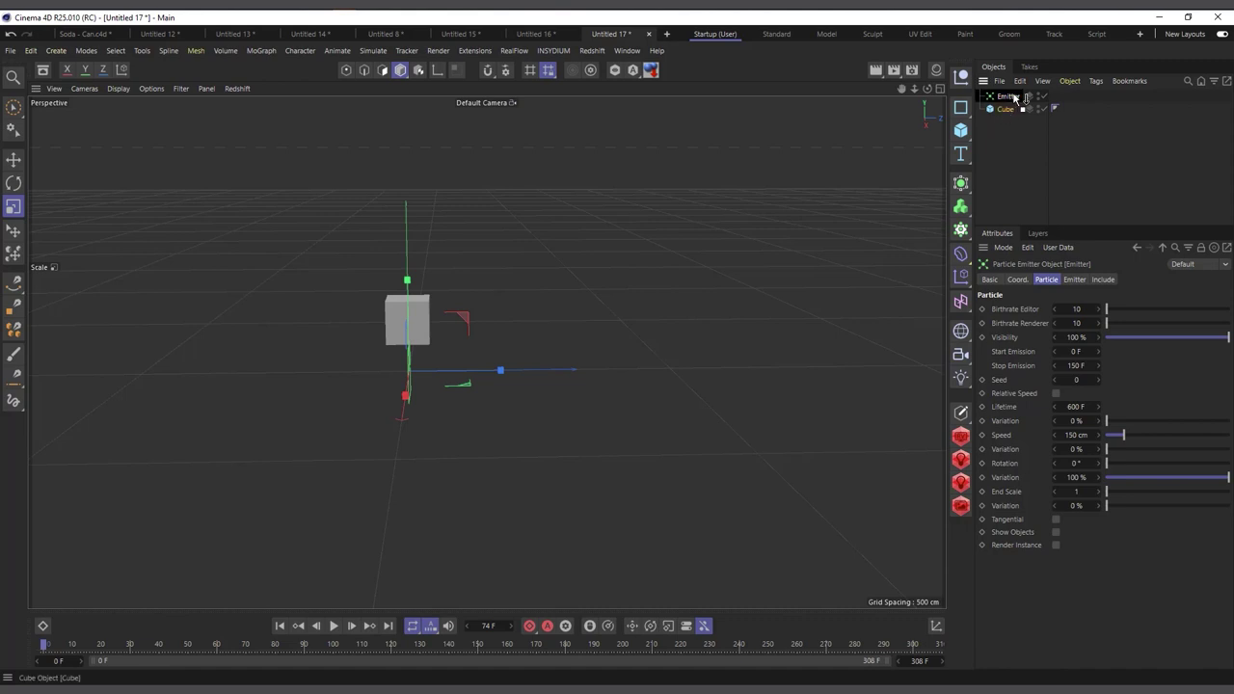
{"action": "left_click", "coordinate": [1014, 99]}
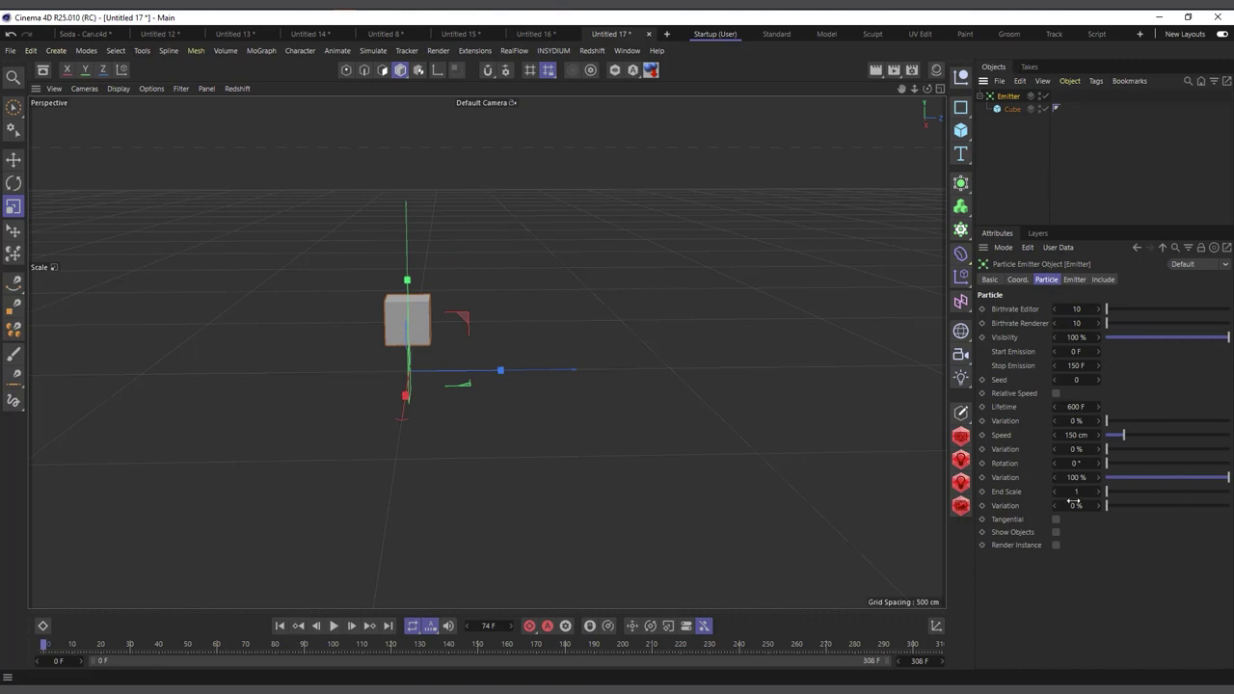
Turn on Show Objects for the Emitter and play the particle animation
{"action": "left_click", "coordinate": [1056, 533]}
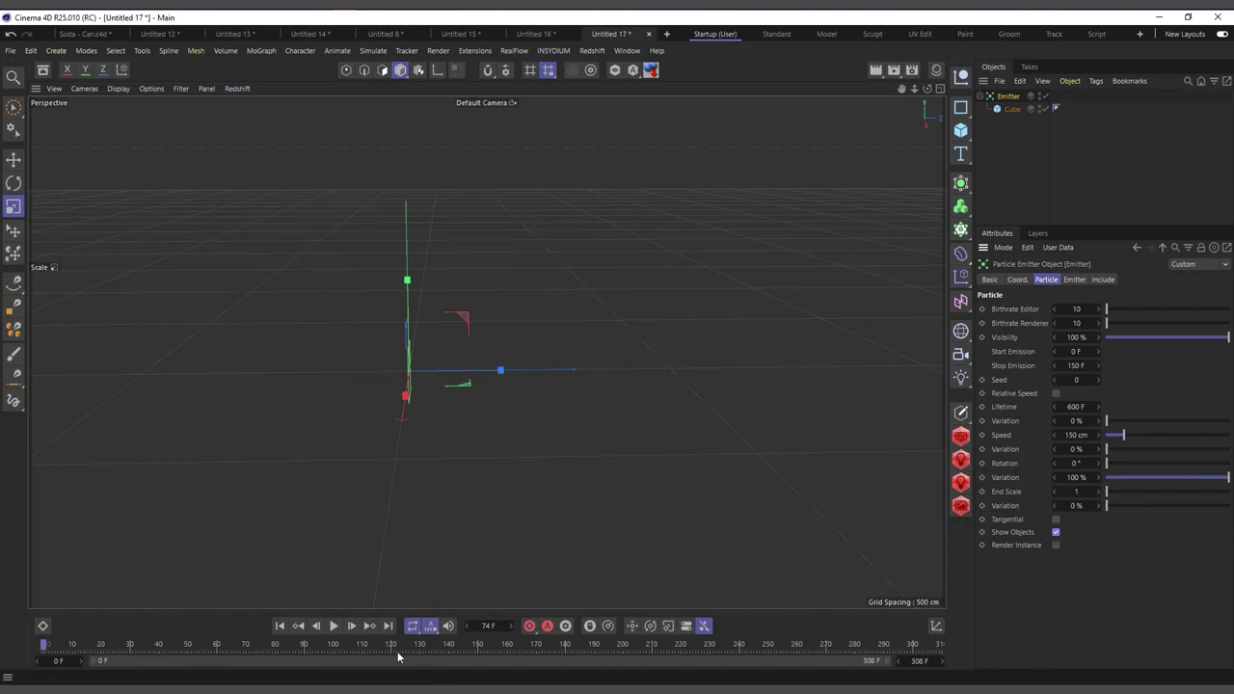
{"action": "left_click", "coordinate": [333, 627]}
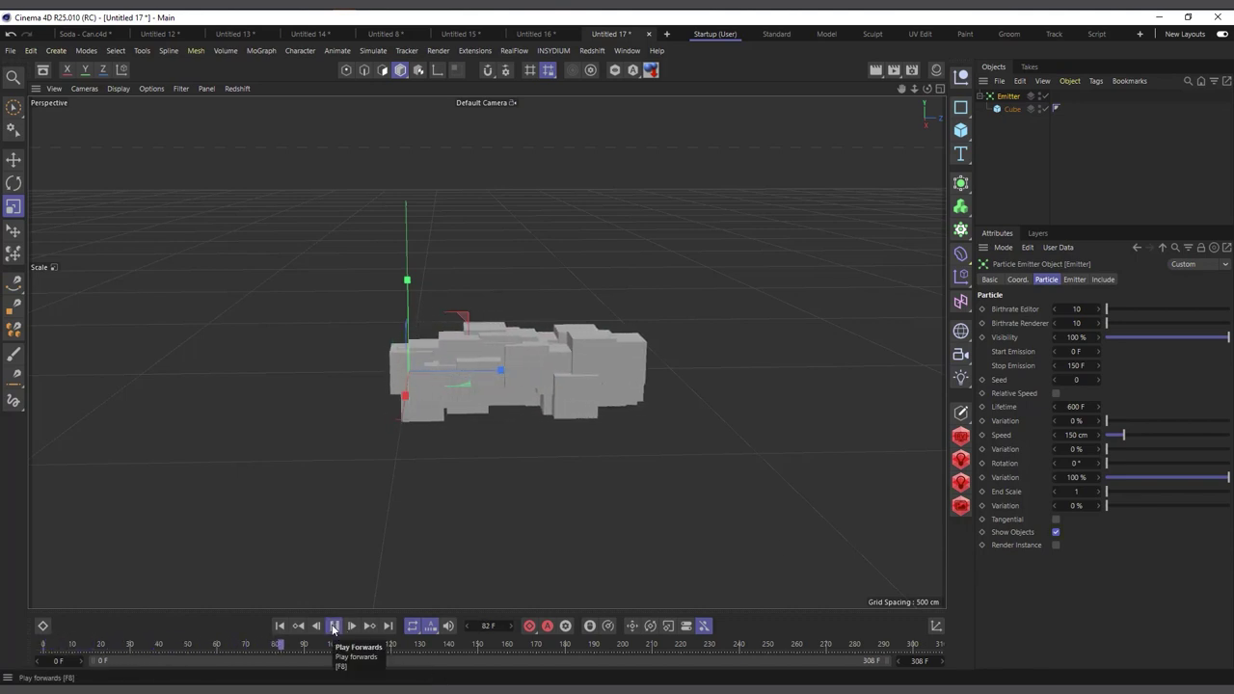
{"action": "left_click", "coordinate": [333, 627]}
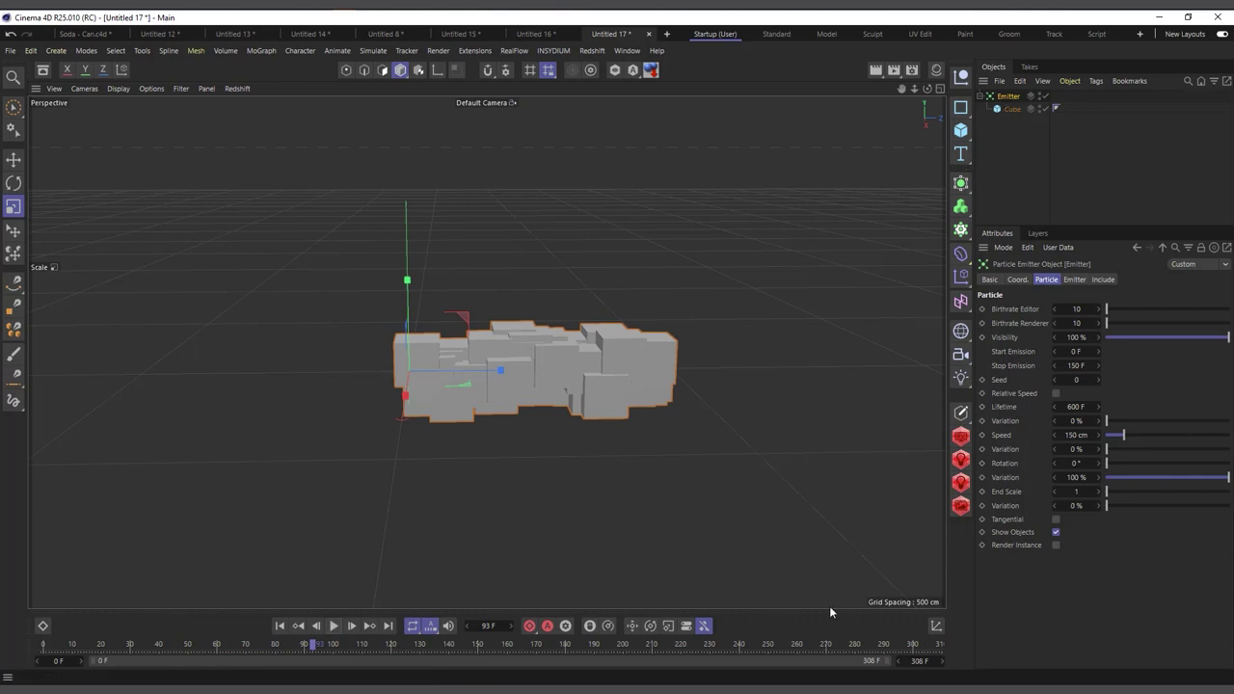
Set the Emitter's editor and renderer birthrates to 1 and Stop Emission to 31 F
{"action": "left_click", "coordinate": [1117, 323]}
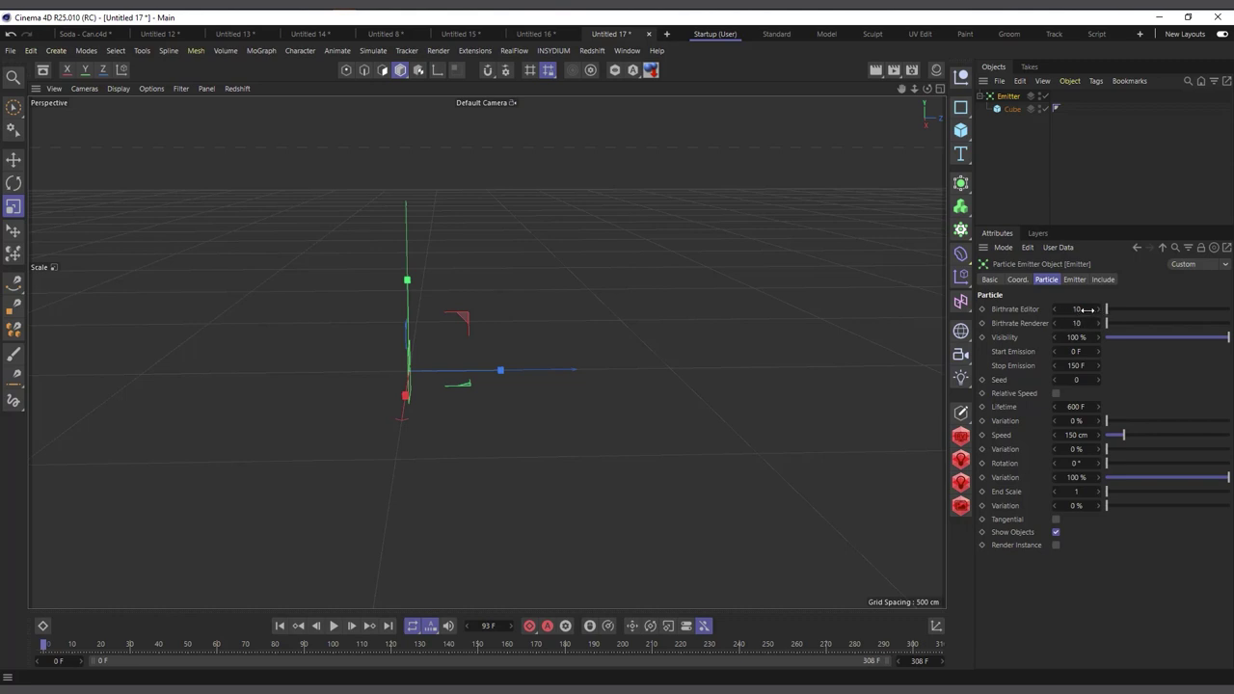
{"action": "left_click", "coordinate": [1077, 323]}
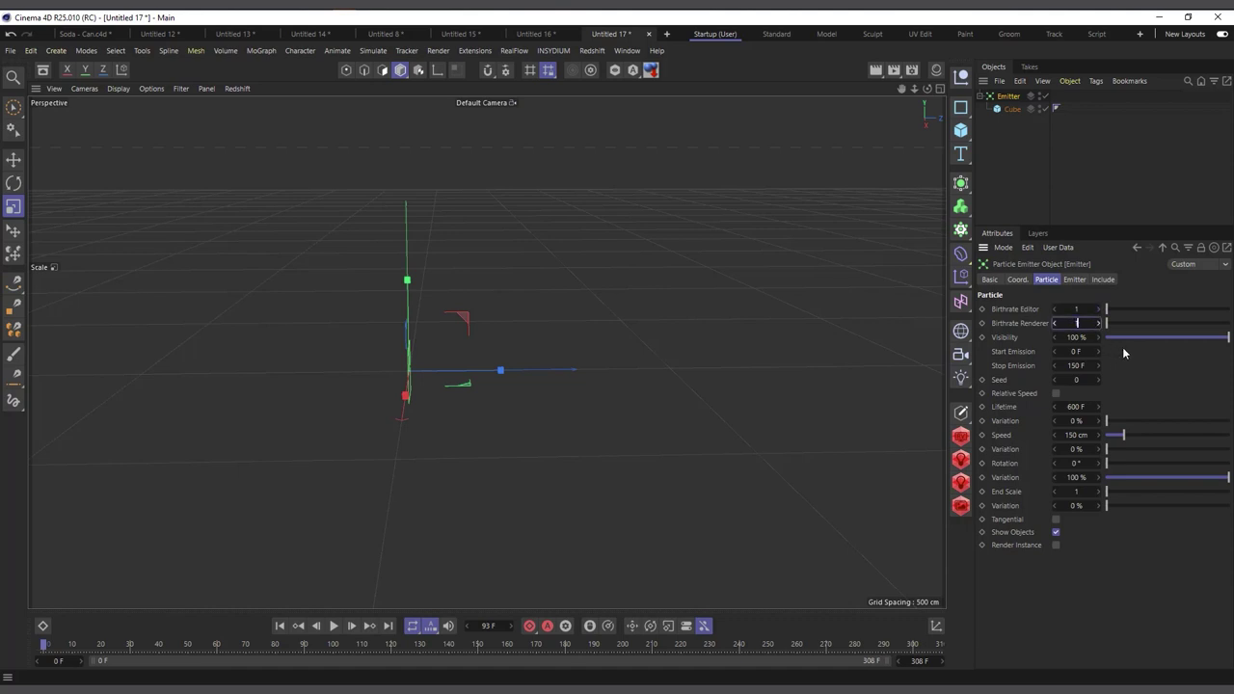
{"action": "left_click", "coordinate": [1076, 367]}
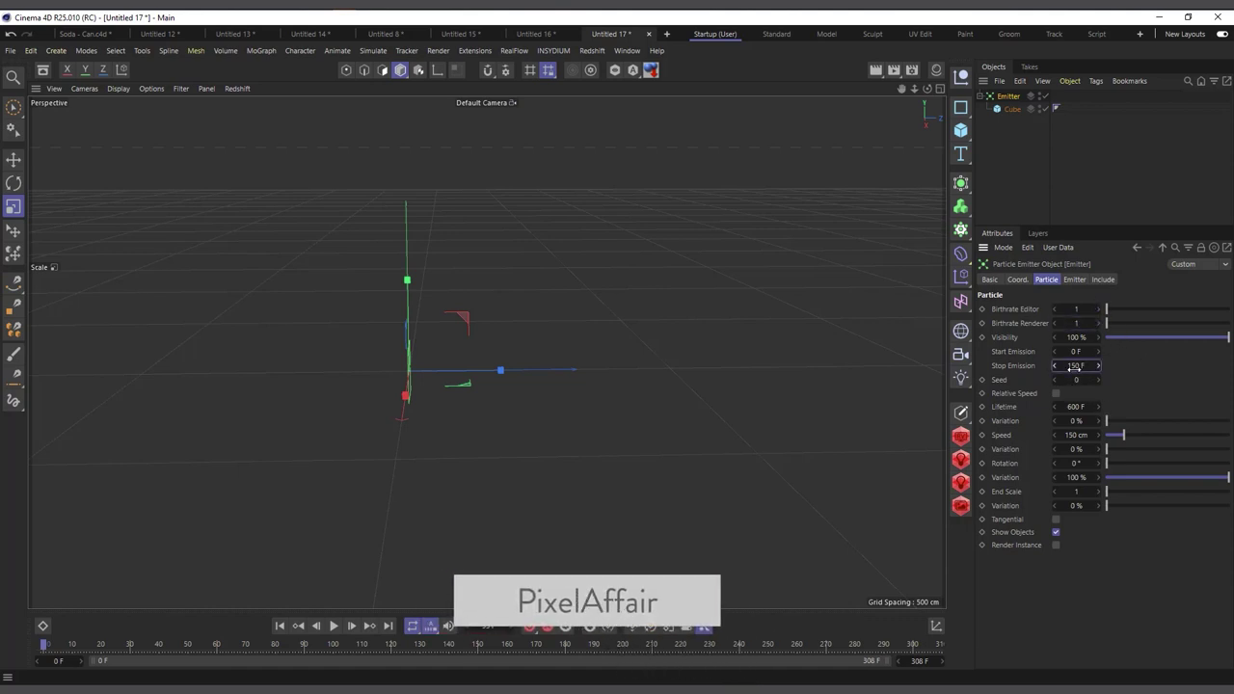
{"action": "key", "text": "BackSpace"}
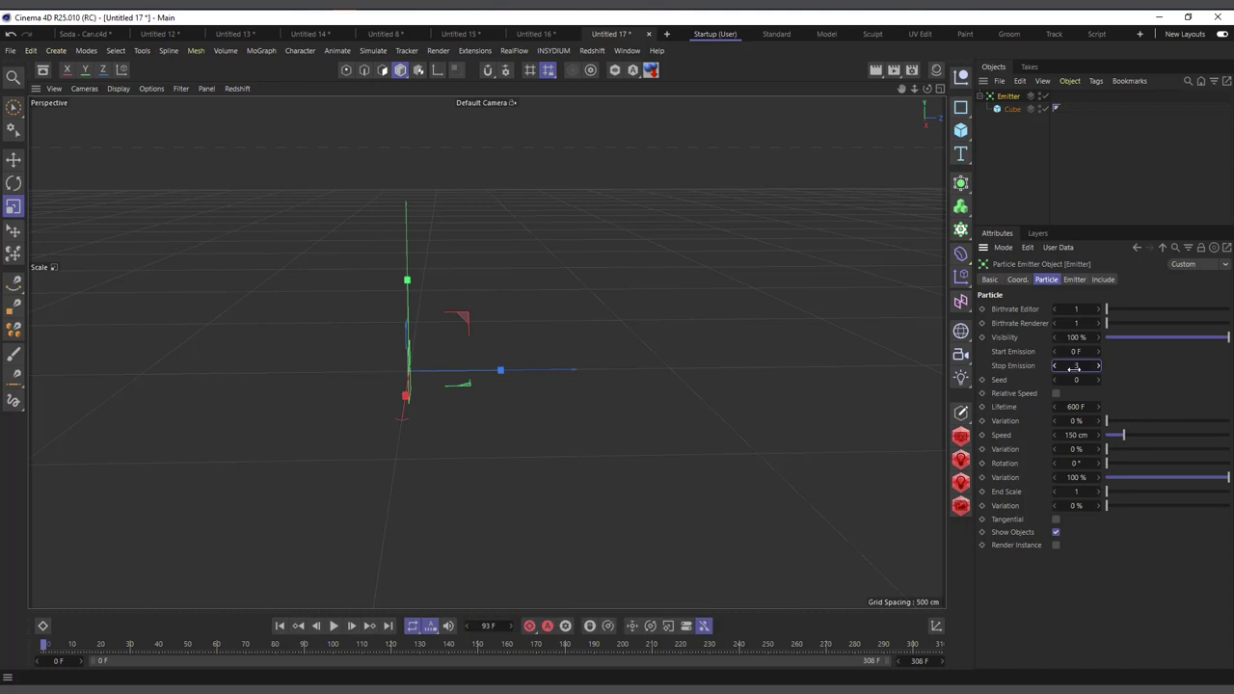
{"action": "type", "text": "31"}
{"action": "key", "text": "Return"}
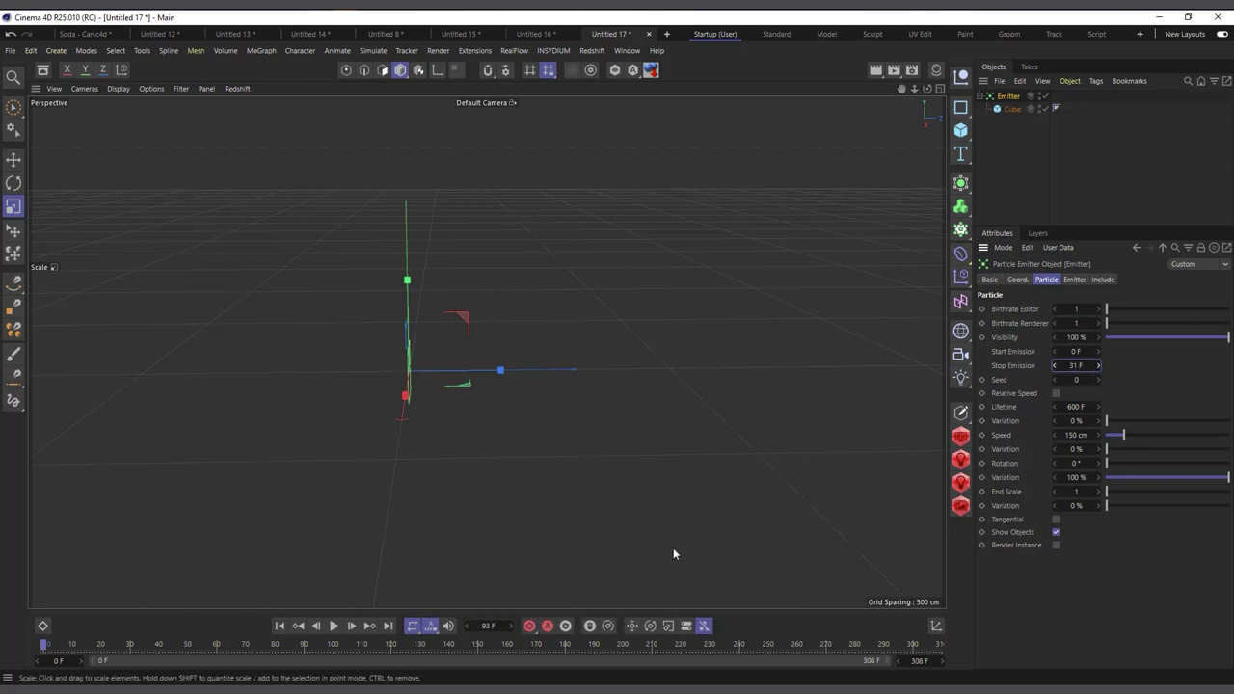
Play the single-particle emission and return to the first frame
{"action": "left_click", "coordinate": [334, 627]}
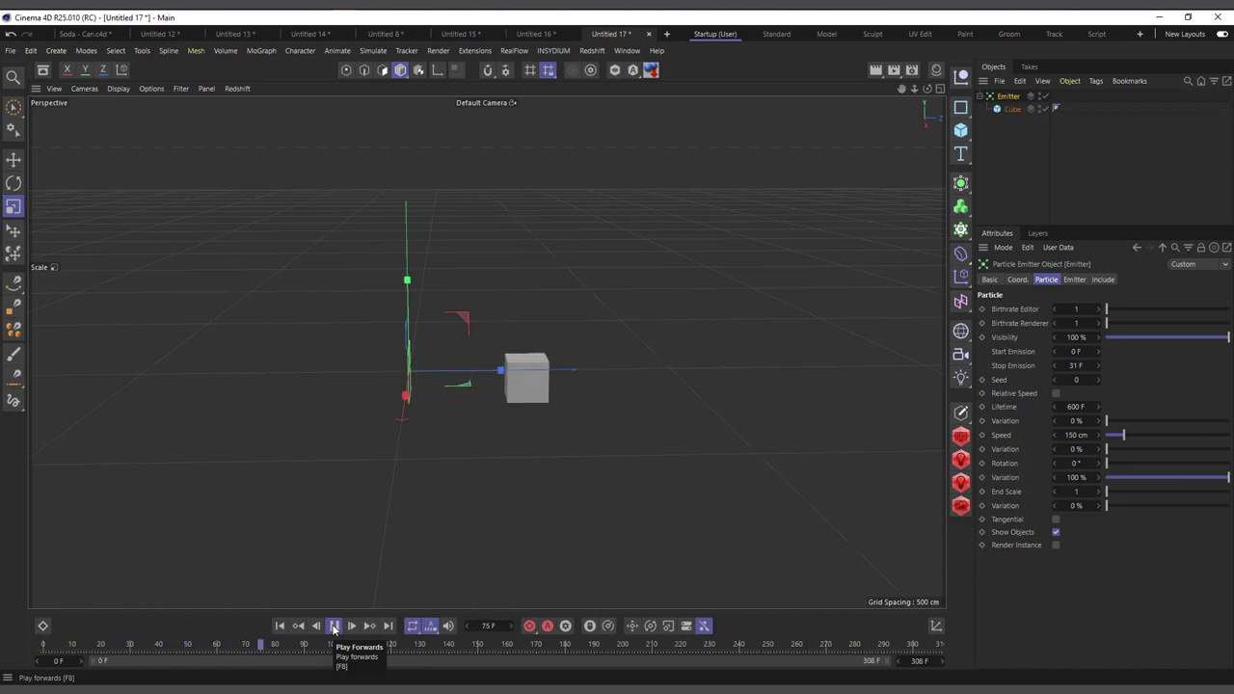
{"action": "left_click", "coordinate": [333, 627]}
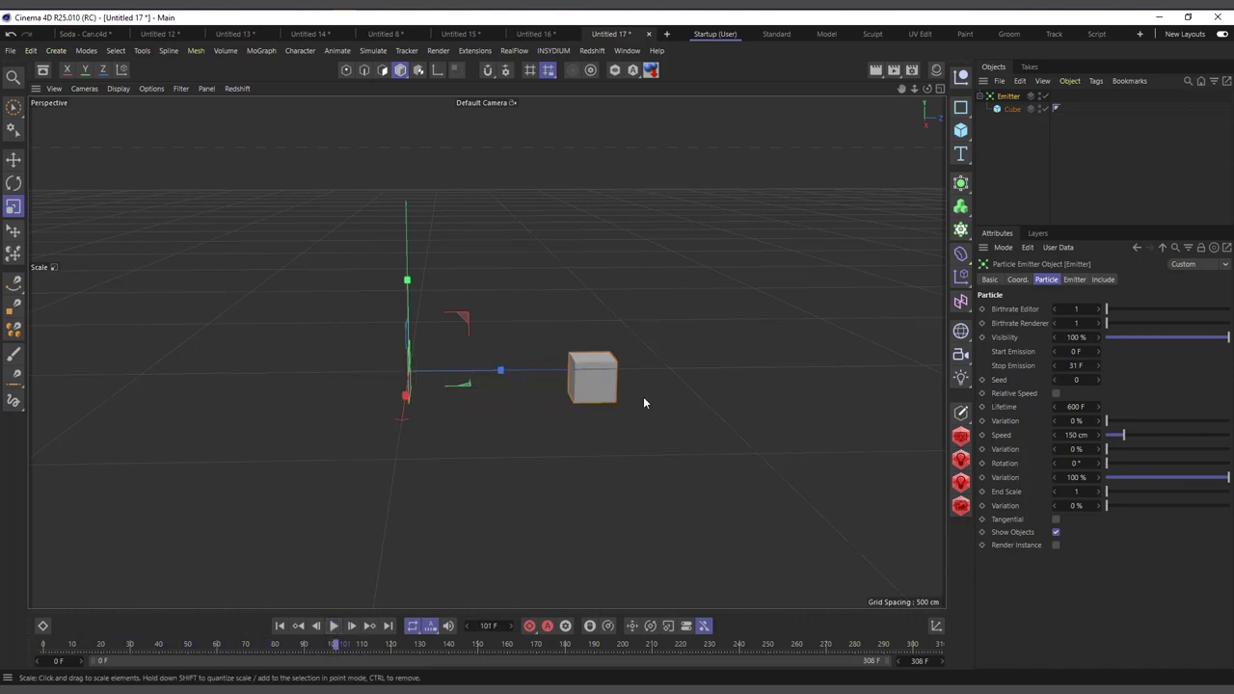
{"action": "scroll", "coordinate": [531, 417], "scroll_direction": "down", "scroll_amount": 2}
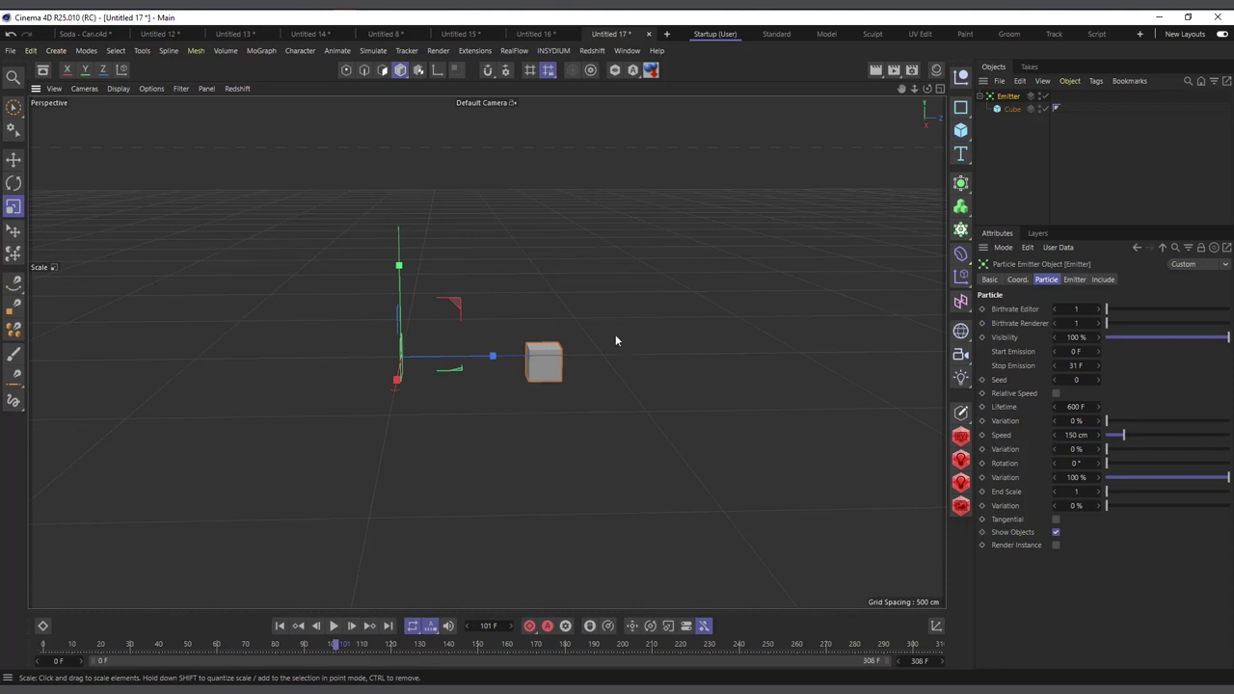
{"action": "left_click", "coordinate": [280, 626]}
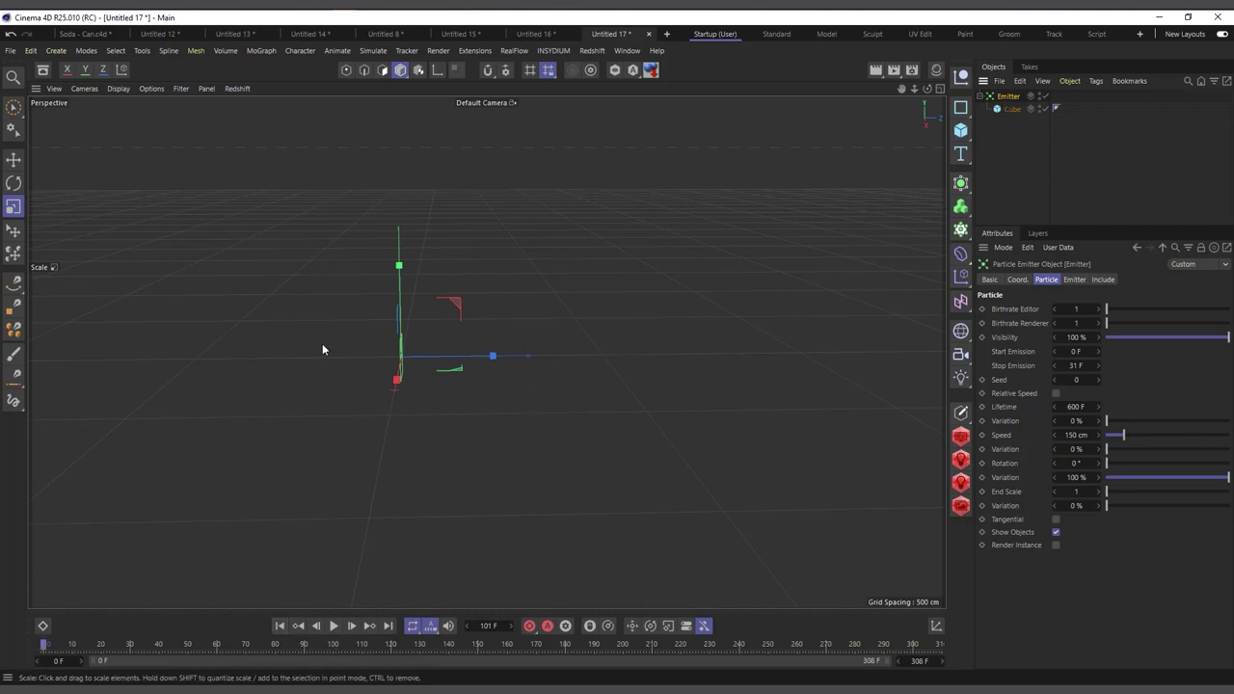
Rotate the Emitter so that it points upward, and play the animation
{"action": "key", "text": "r"}
{"action": "left_click_drag", "start_coordinate": [456, 335], "coordinate": [374, 320]}
{"action": "left_click", "coordinate": [334, 626]}
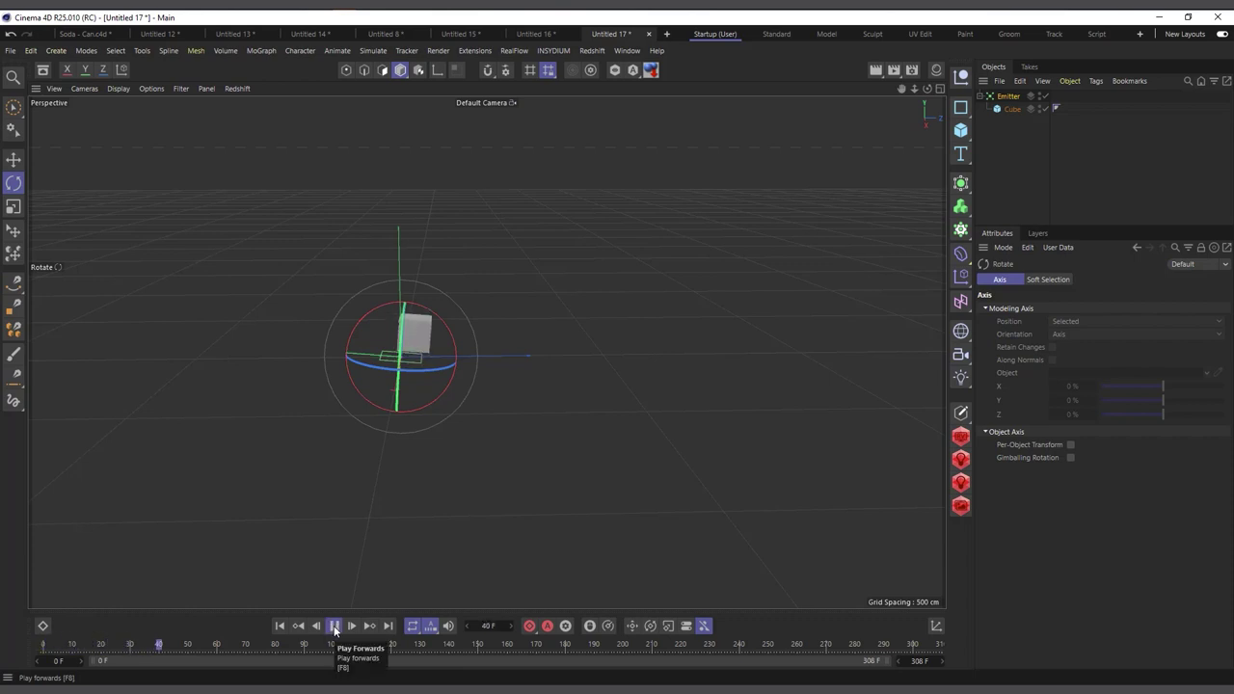
{"action": "left_click", "coordinate": [334, 626]}
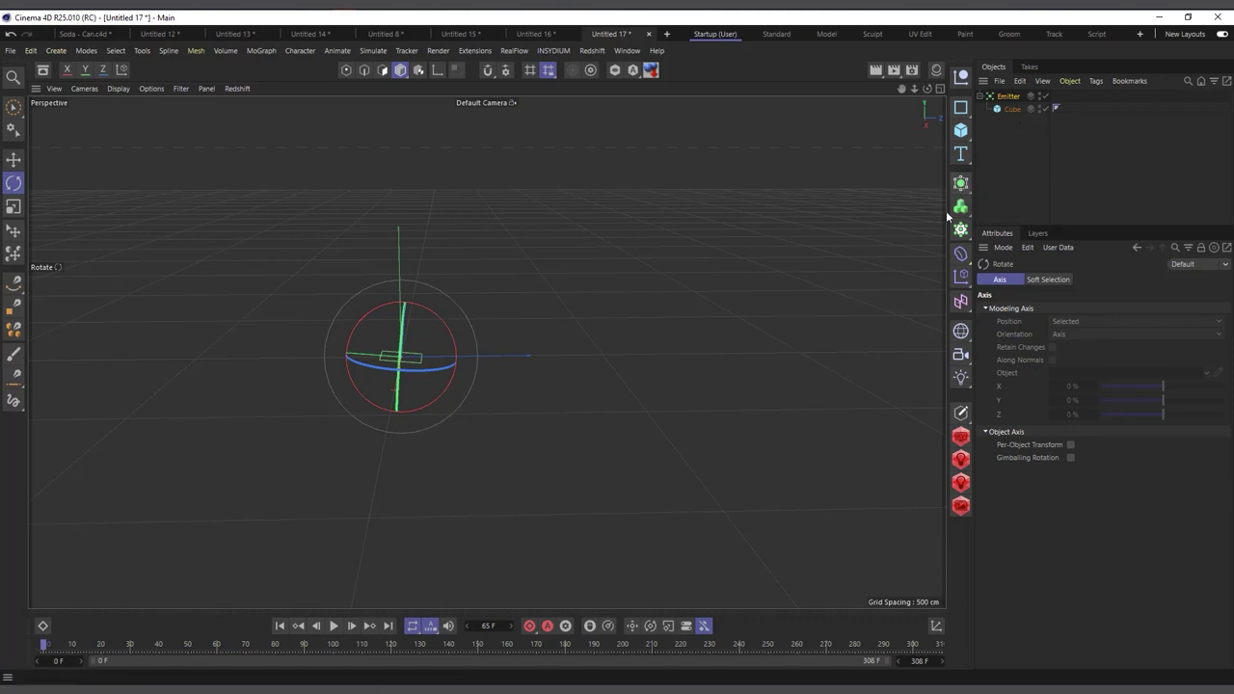
Undo the Emitter's rotation and reselect the Emitter
{"action": "left_click_drag", "start_coordinate": [784, 331], "coordinate": [787, 328]}
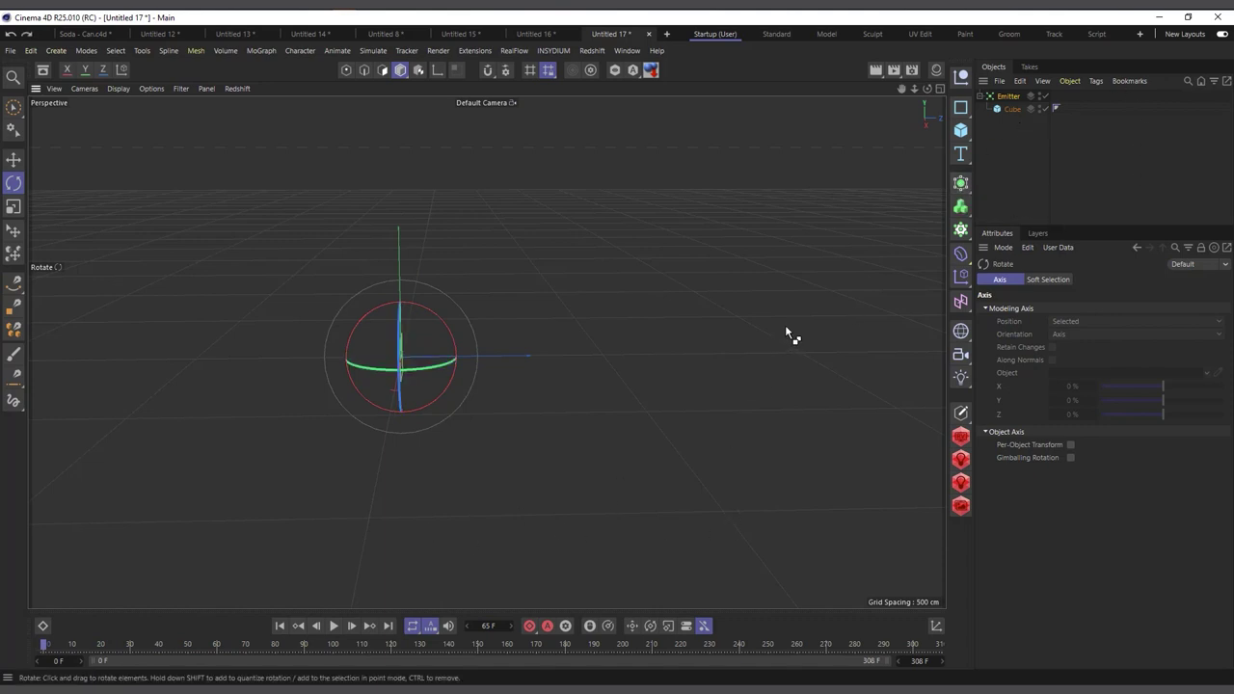
{"action": "left_click_drag", "start_coordinate": [489, 367], "coordinate": [215, 302], "text": "alt"}
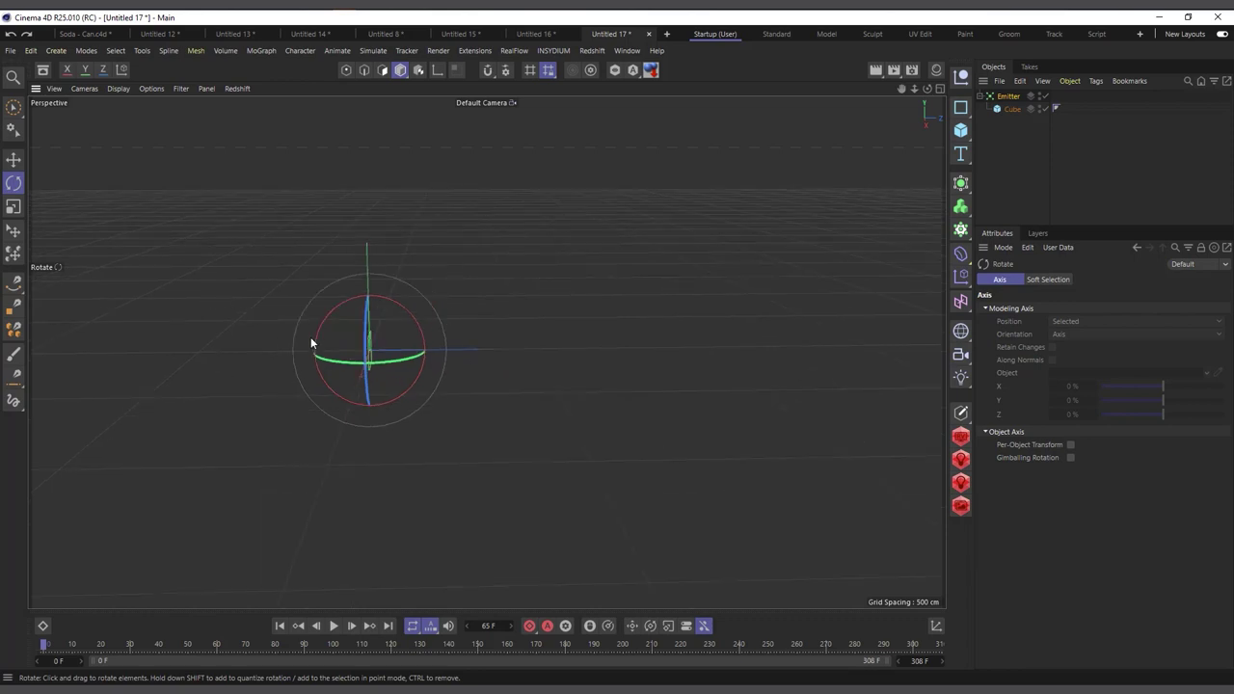
{"action": "left_click_drag", "start_coordinate": [291, 361], "coordinate": [353, 331], "text": "alt"}
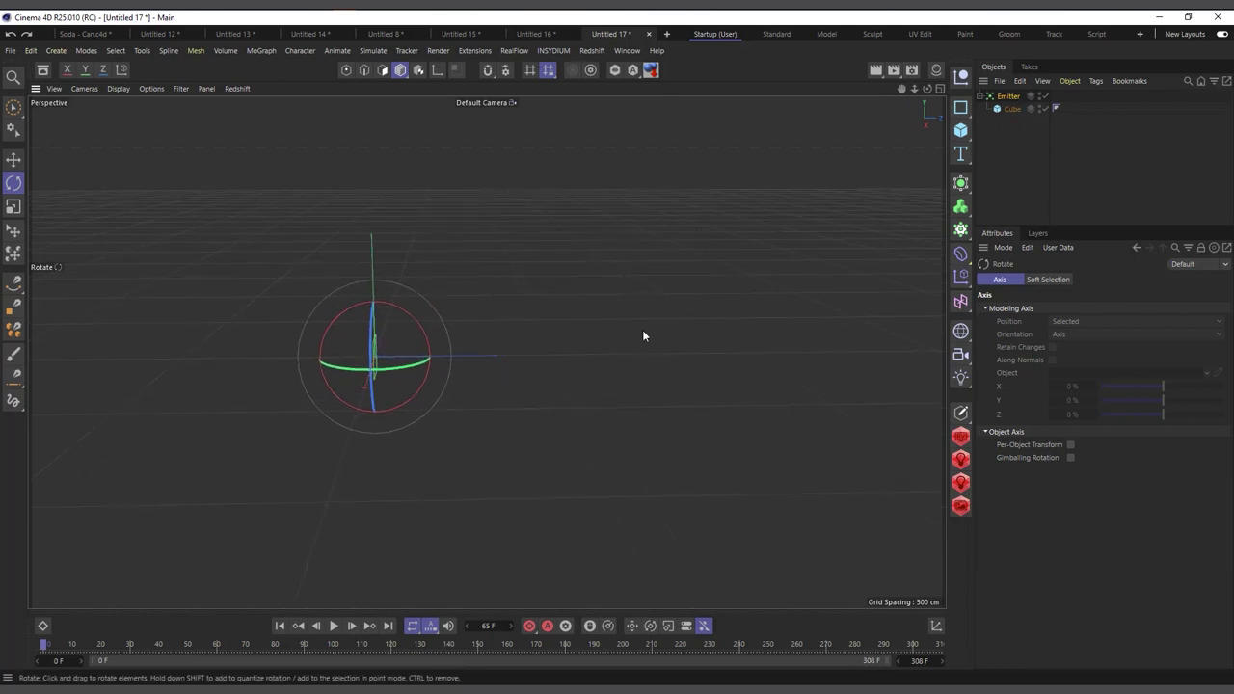
{"action": "left_click", "coordinate": [1009, 97]}
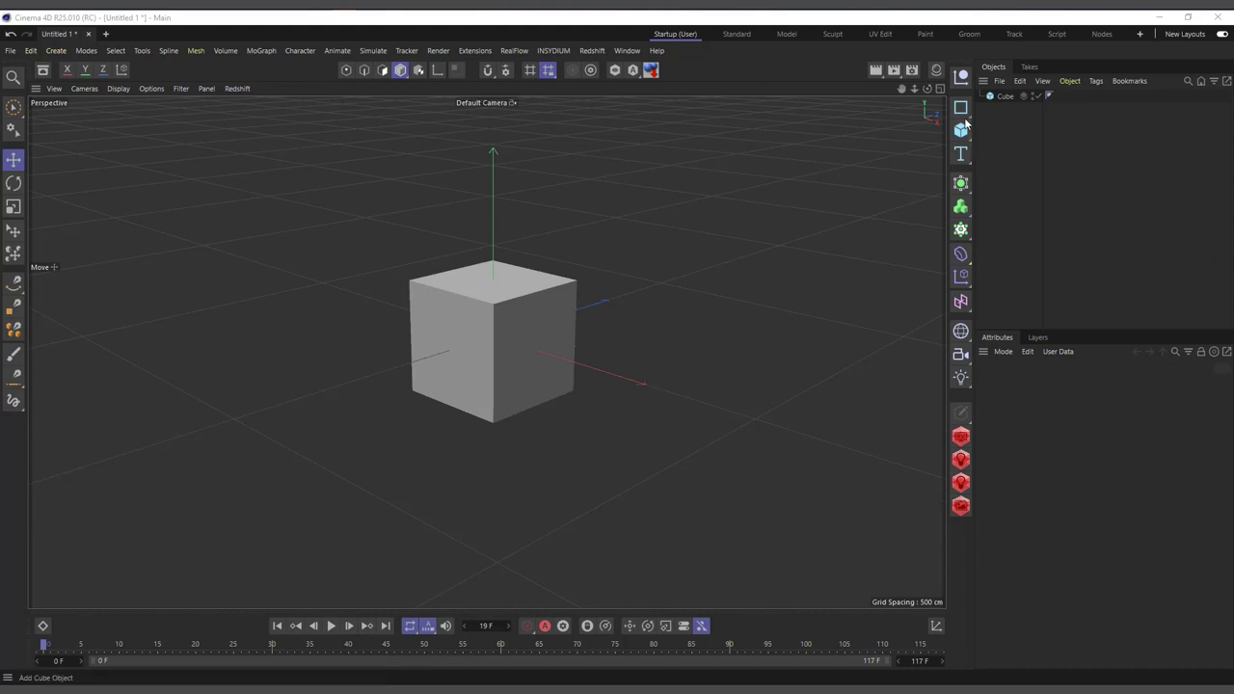
Add a Sound effector to the new cube scene and make it a child of the Cube
{"action": "left_click", "coordinate": [1003, 96]}
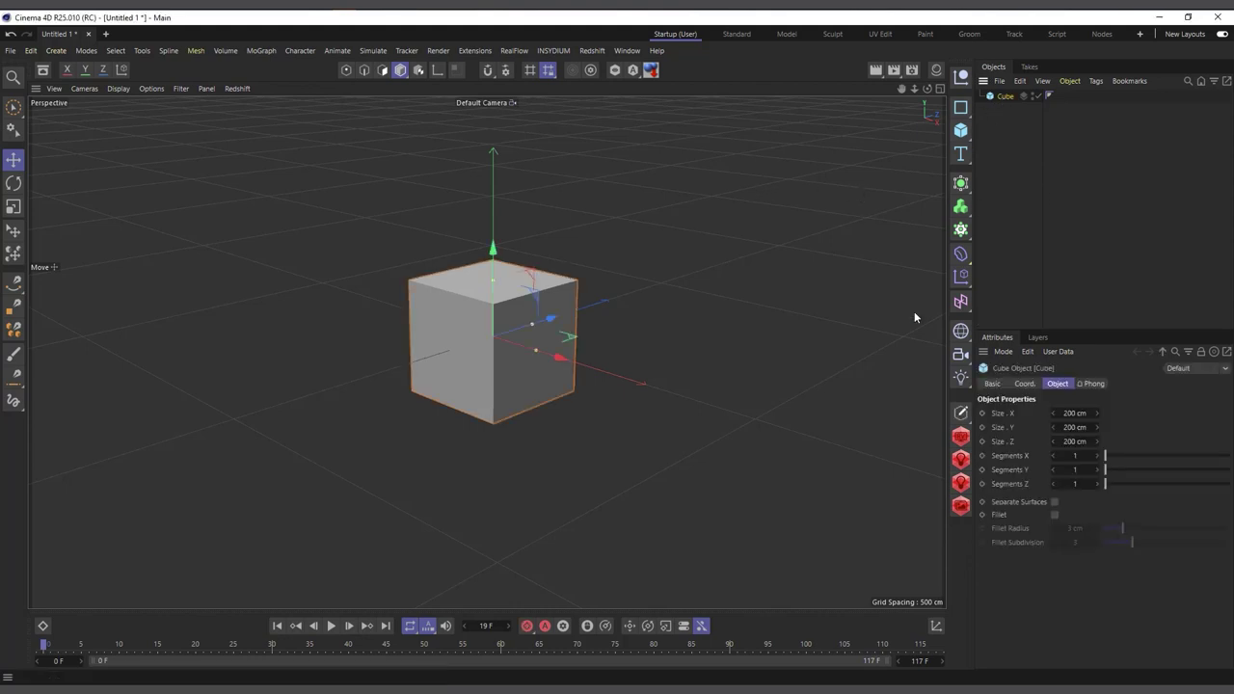
{"action": "left_click", "coordinate": [960, 279]}
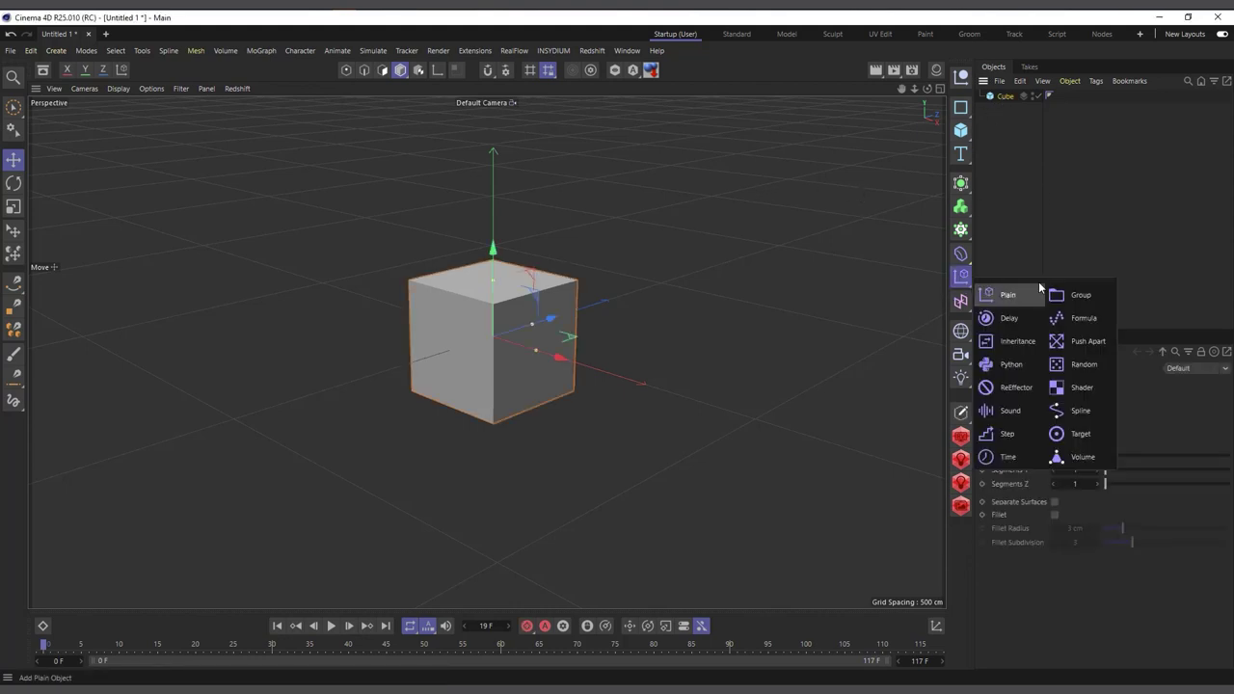
{"action": "left_click", "coordinate": [1024, 412]}
{"action": "left_click_drag", "start_coordinate": [1008, 96], "coordinate": [1010, 114]}
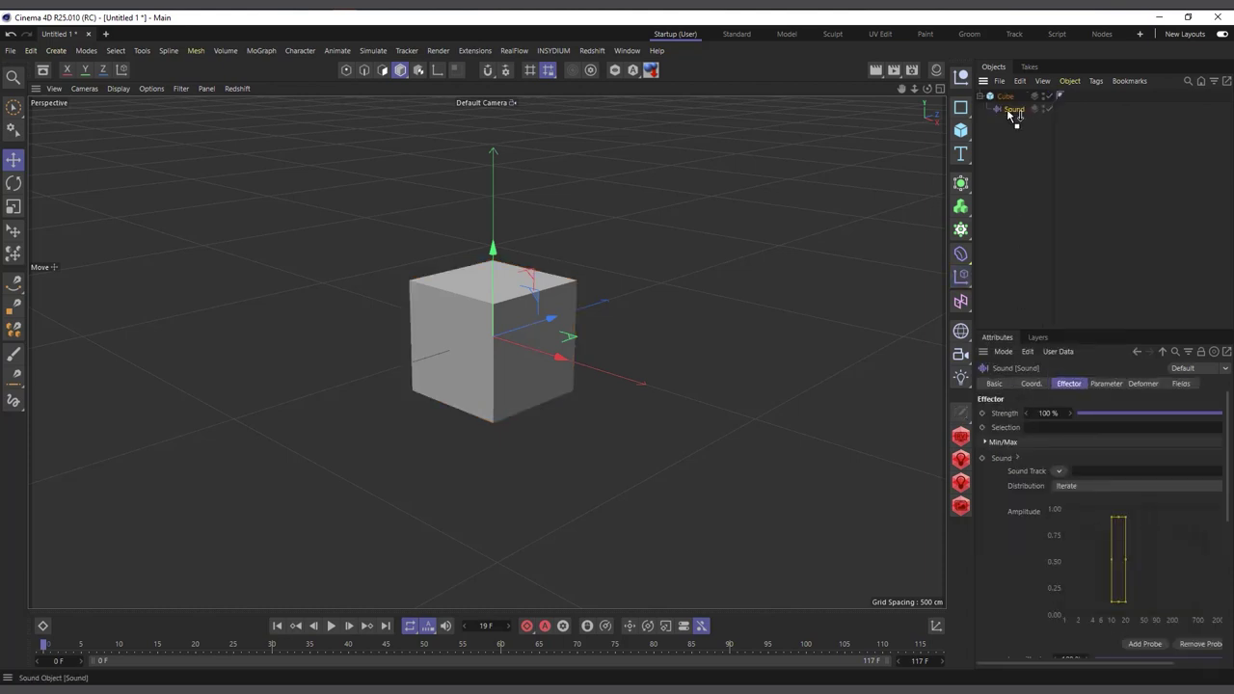
Set the Sound effector's Deformation to Object, play the animation briefly and return to the first frame
{"action": "left_click", "coordinate": [1143, 384]}
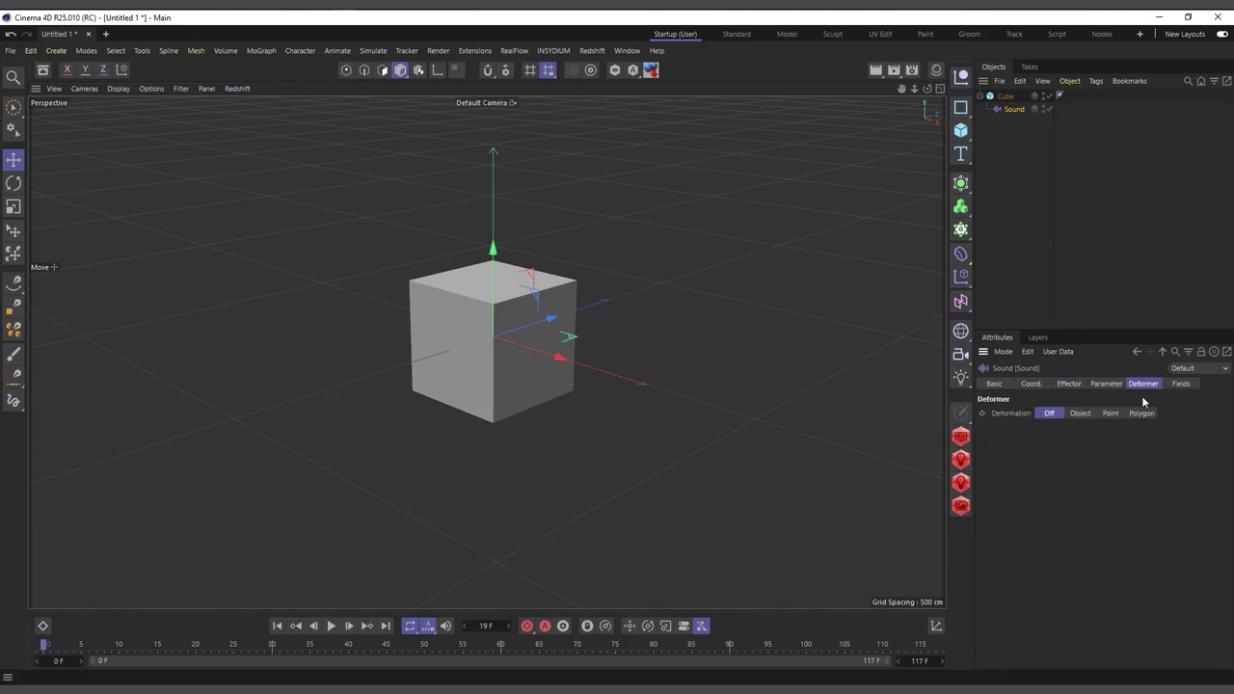
{"action": "left_click", "coordinate": [1080, 413]}
{"action": "left_click", "coordinate": [331, 627]}
{"action": "left_click", "coordinate": [331, 627]}
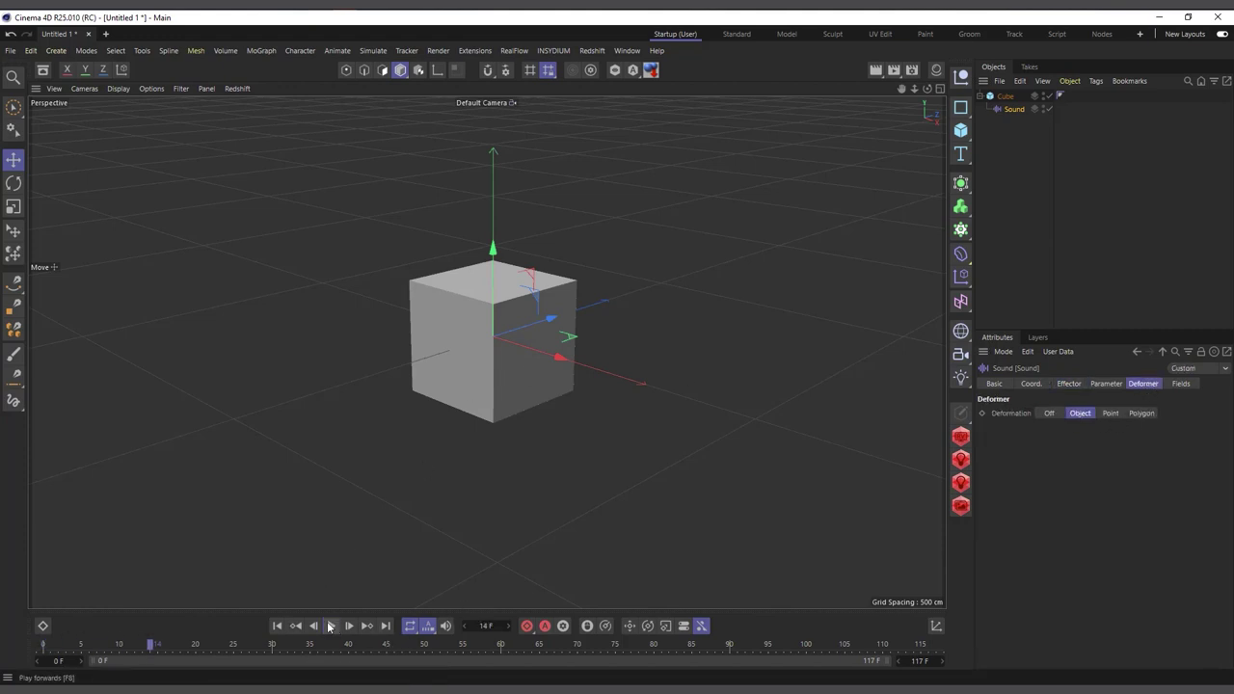
{"action": "left_click", "coordinate": [277, 626]}
Load 1.CHANGE.mp3 as the Sound effector's sound track and play the animation to reveal its amplitude spectrum
{"action": "left_click", "coordinate": [1071, 384]}
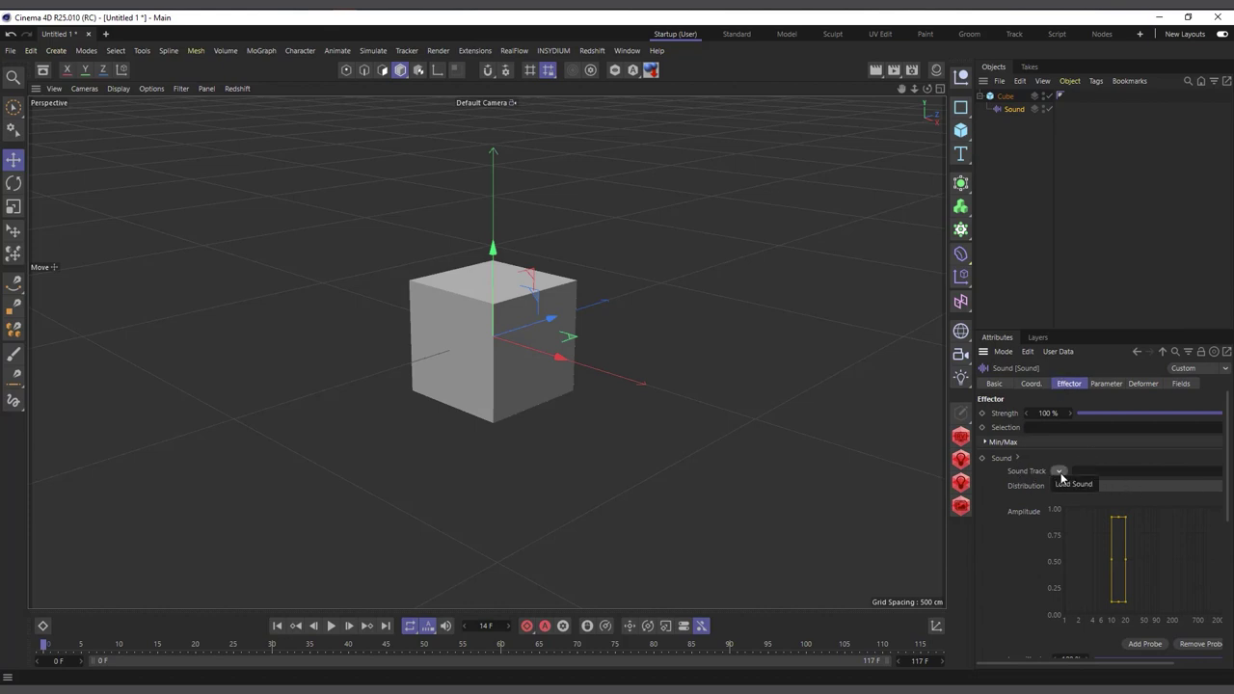
{"action": "left_click", "coordinate": [1059, 471]}
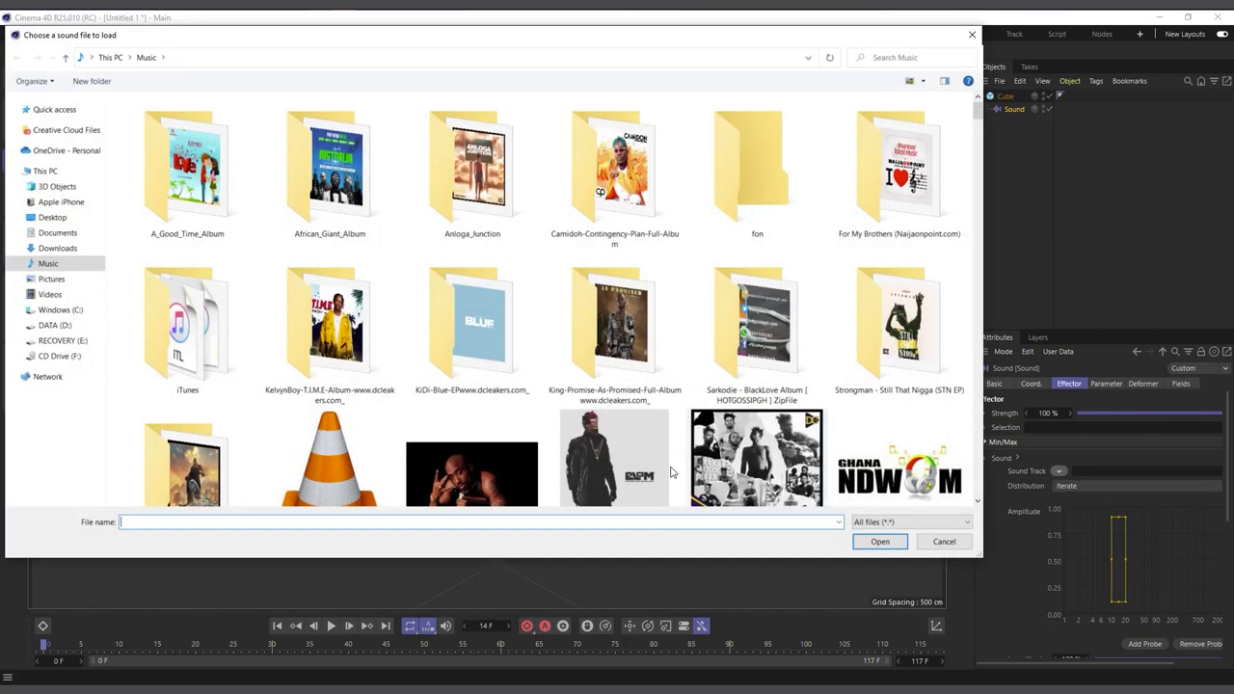
{"action": "scroll", "coordinate": [352, 285], "scroll_direction": "down", "scroll_amount": 3}
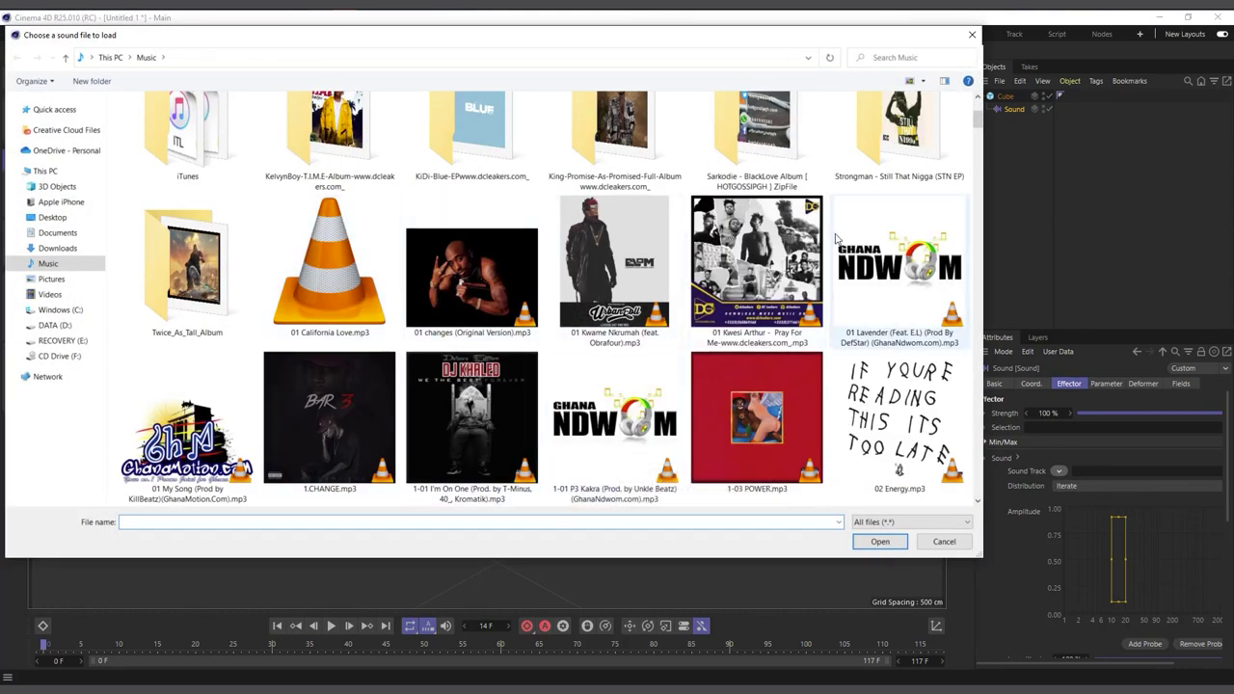
{"action": "left_click", "coordinate": [333, 424]}
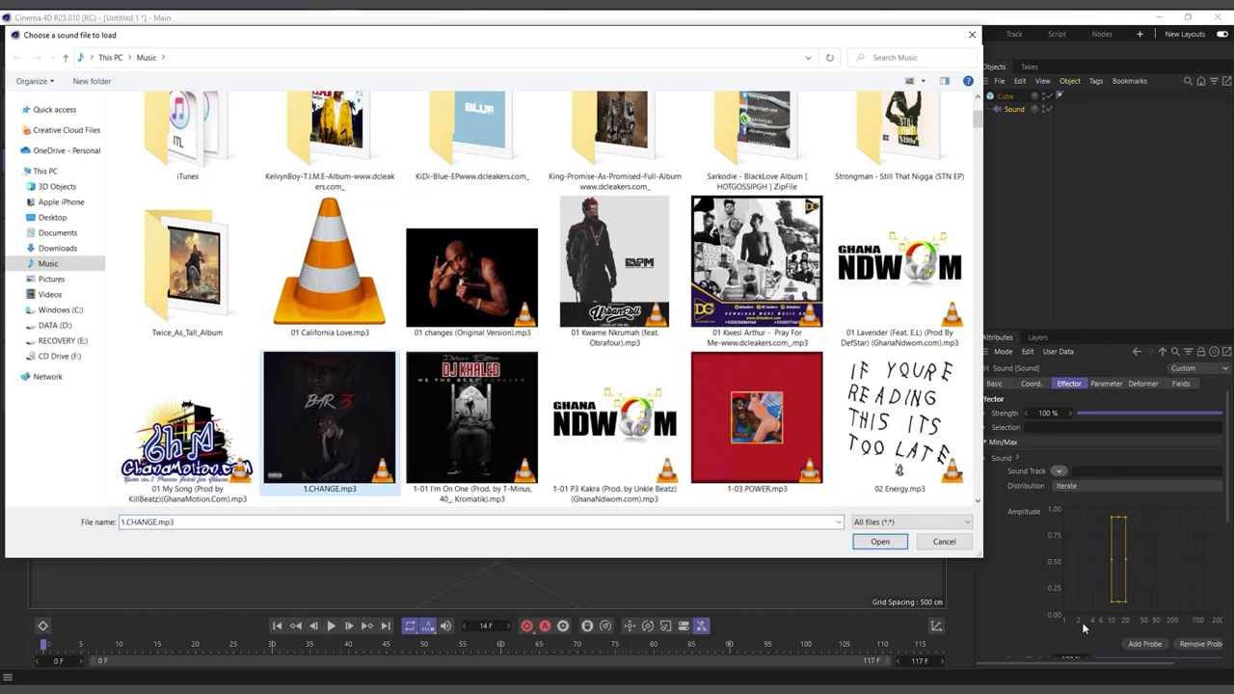
{"action": "left_click", "coordinate": [881, 542]}
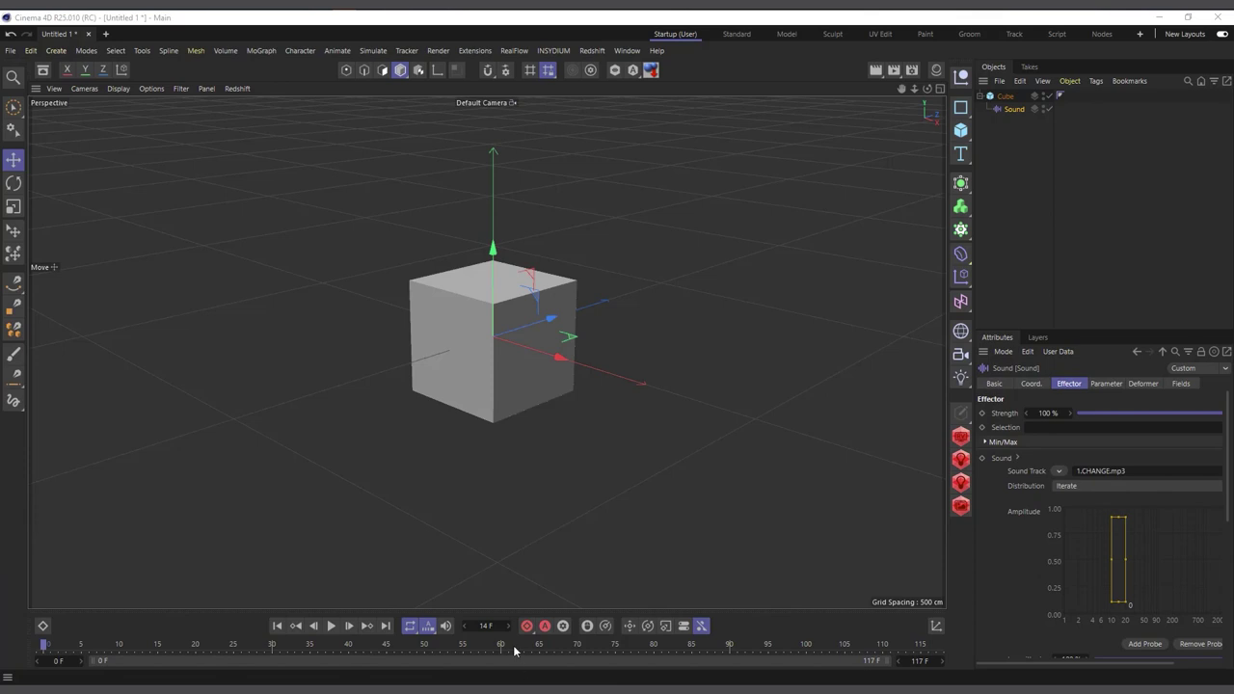
{"action": "left_click", "coordinate": [331, 627]}
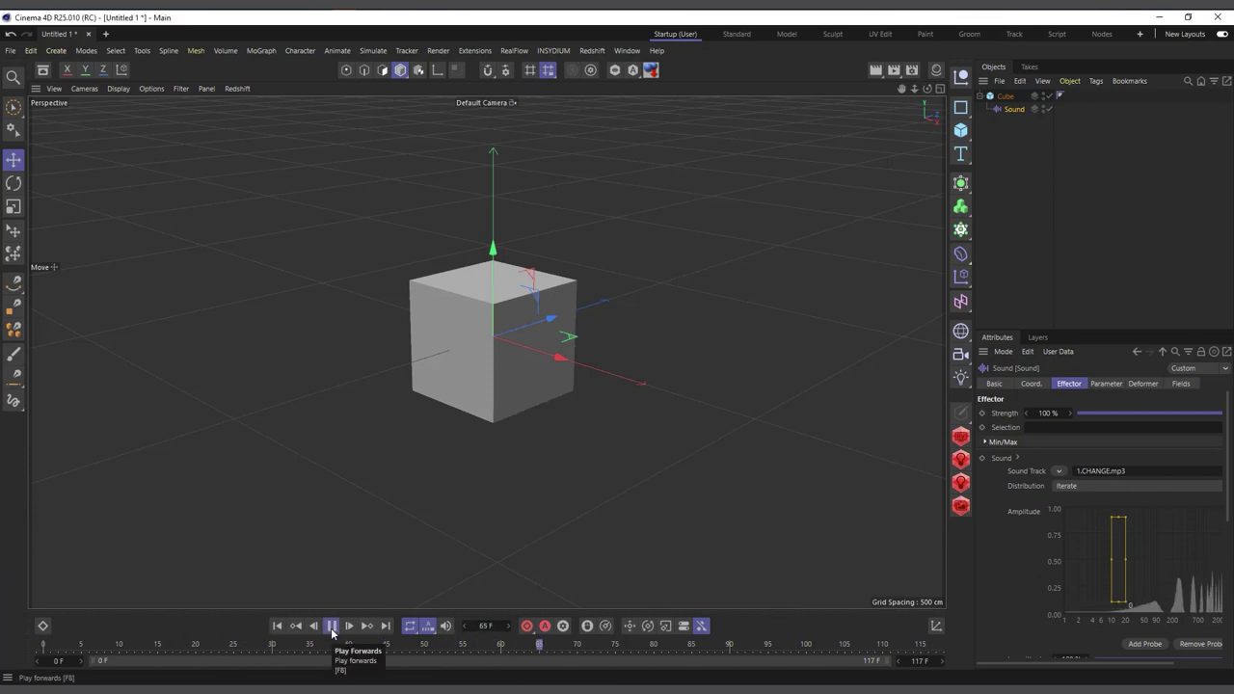
{"action": "left_click", "coordinate": [331, 627]}
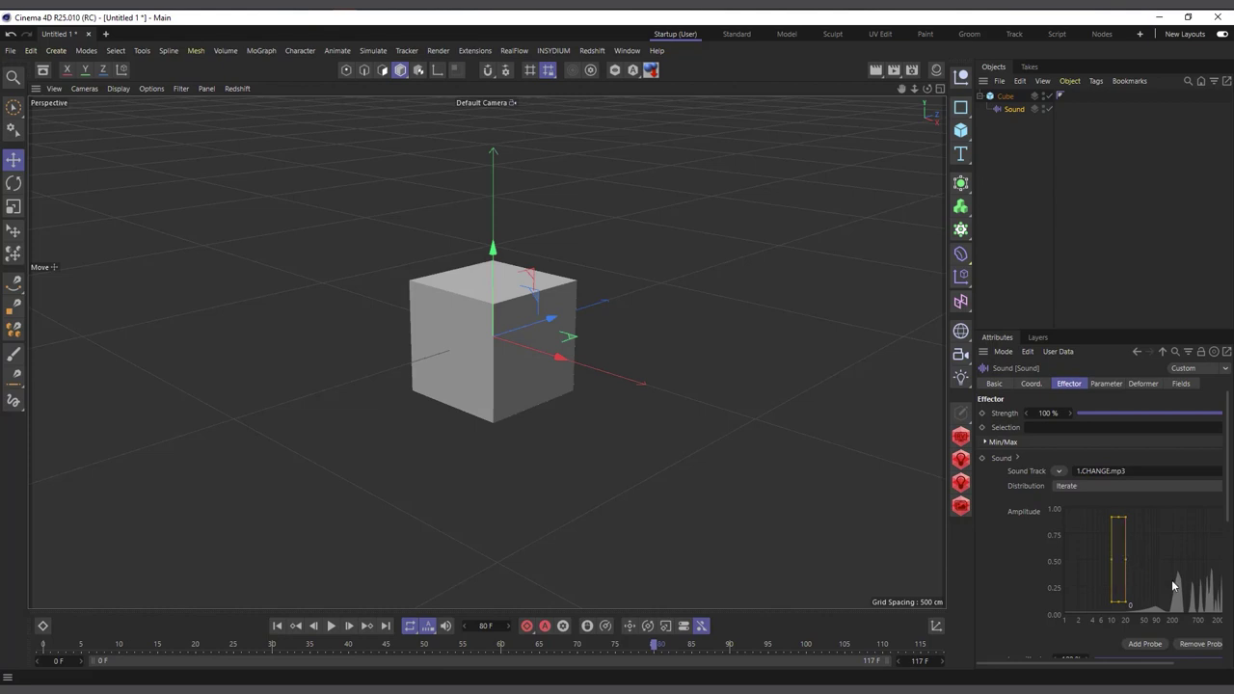
Place the amplitude probe over the higher-frequency peaks from about 200 to 2000 and replay the animation from the first frame
{"action": "left_click_drag", "start_coordinate": [1142, 666], "coordinate": [1154, 665]}
{"action": "left_click_drag", "start_coordinate": [1105, 567], "coordinate": [1177, 566]}
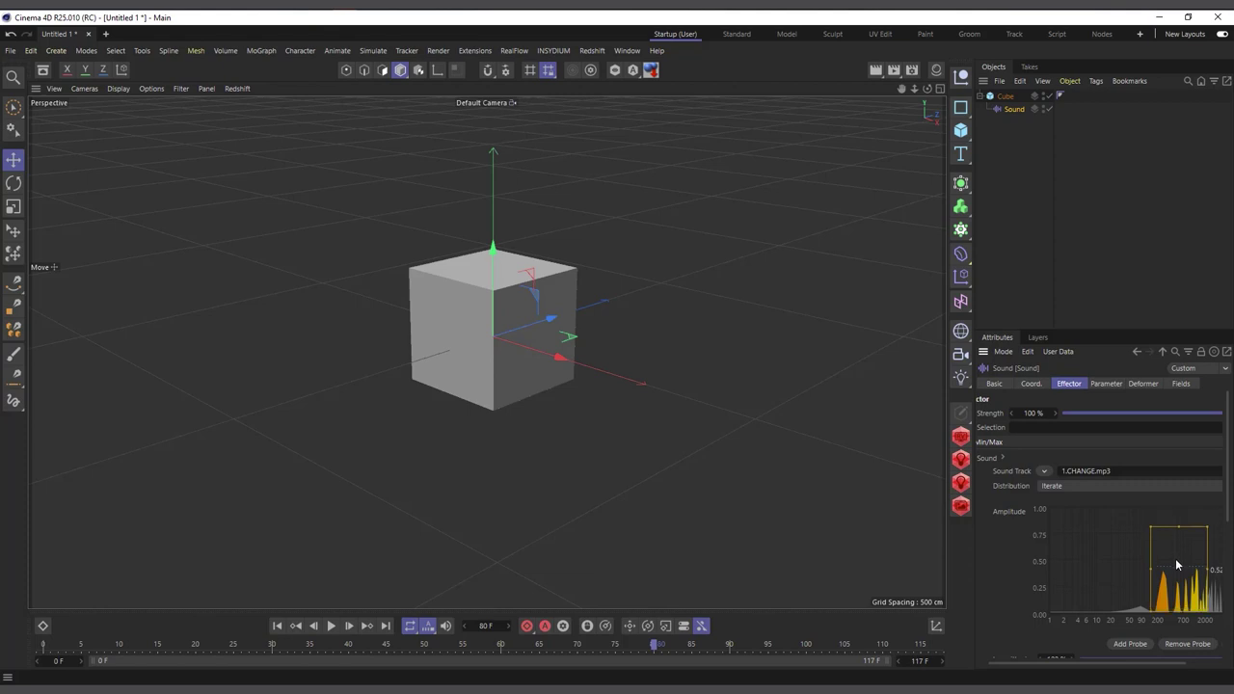
{"action": "left_click", "coordinate": [277, 626]}
{"action": "left_click", "coordinate": [329, 626]}
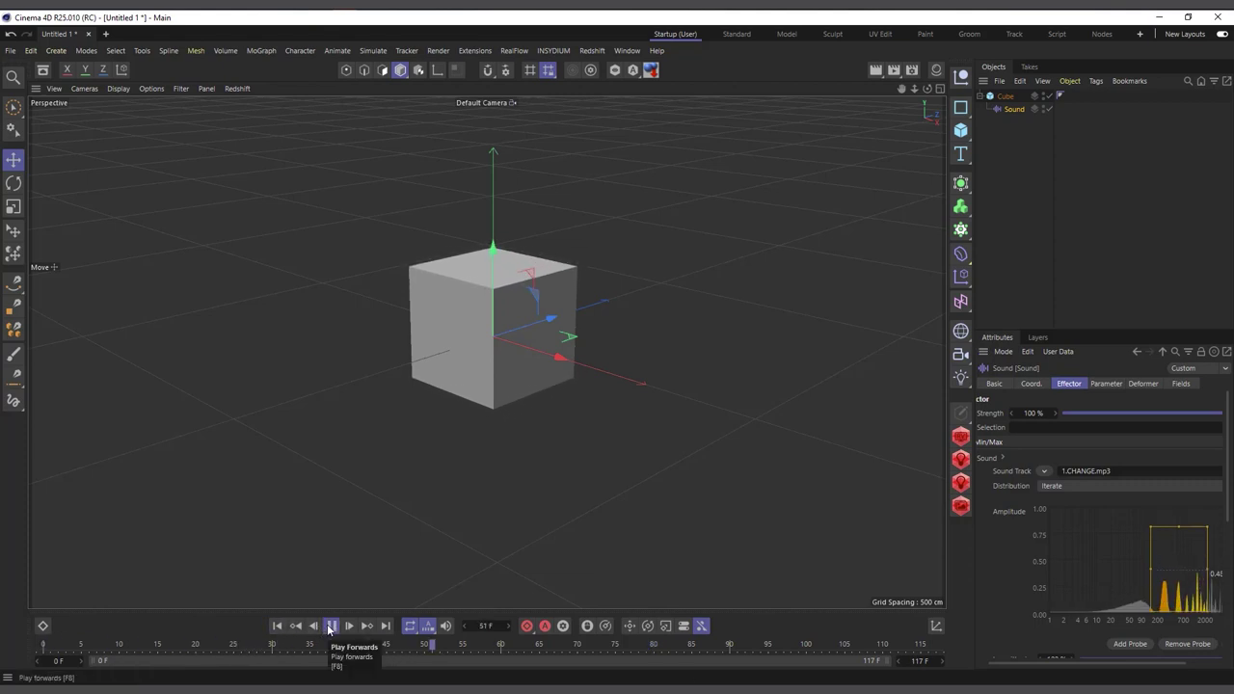
Stop playback and set the Sound effector's position transform to P.X 174 cm and P.Y 160 cm
{"action": "left_click", "coordinate": [329, 625]}
{"action": "left_click", "coordinate": [1004, 97]}
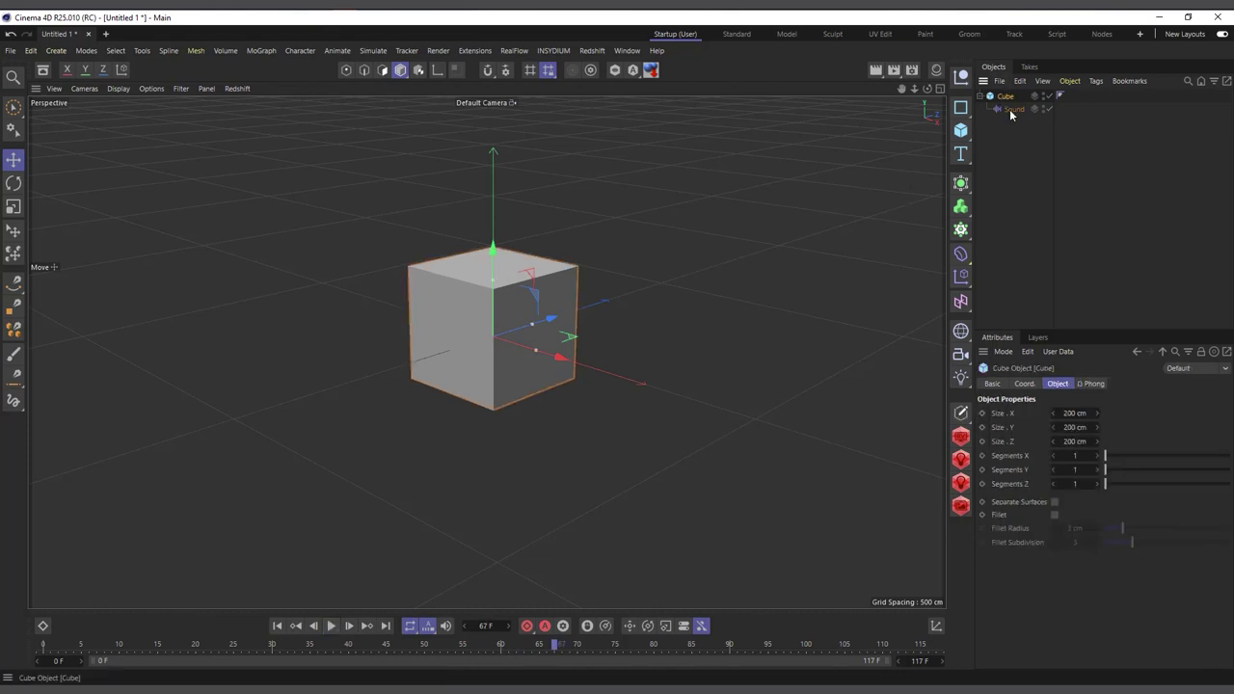
{"action": "left_click", "coordinate": [1013, 108]}
{"action": "left_click", "coordinate": [1106, 384]}
{"action": "mouse_move", "coordinate": [1076, 479]}
{"action": "left_mouse_down"}
{"action": "mouse_move", "coordinate": [1100, 479]}
{"action": "mouse_move", "coordinate": [1077, 480]}
{"action": "mouse_move", "coordinate": [1093, 466]}
{"action": "left_mouse_up"}
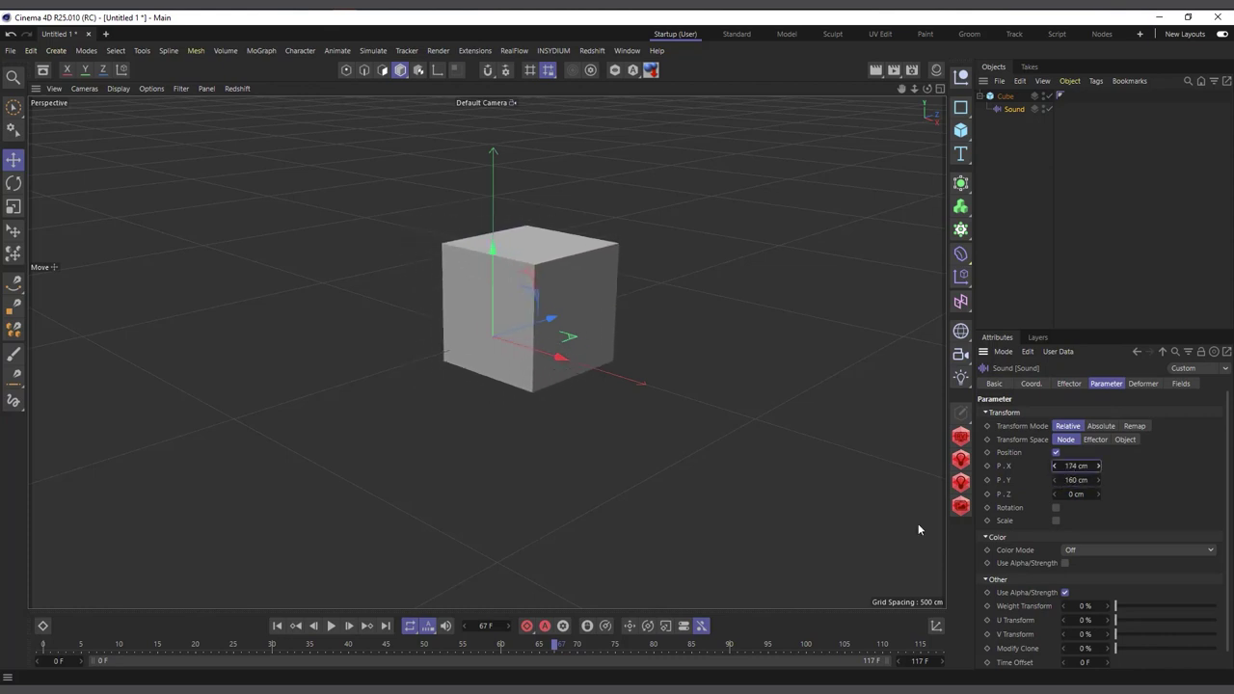
Replay the animation from the first frame to check the cube's sound-driven movement from a more frontal view
{"action": "left_click", "coordinate": [277, 626]}
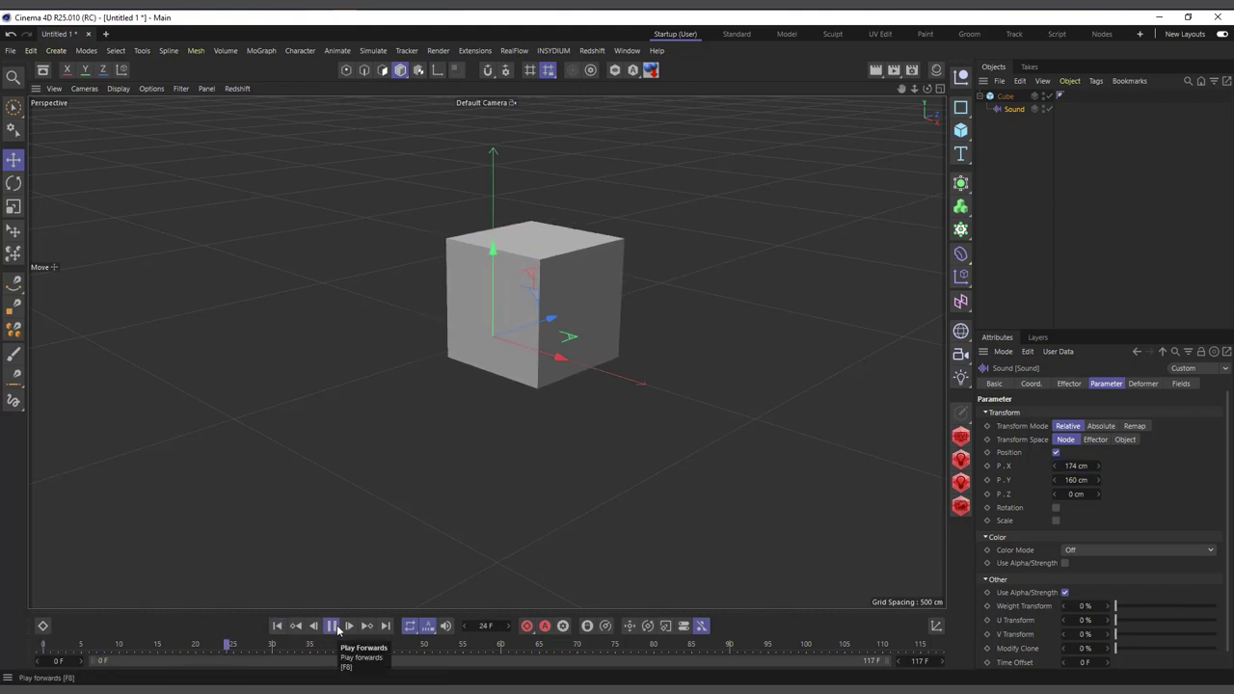
{"action": "left_click", "coordinate": [333, 627]}
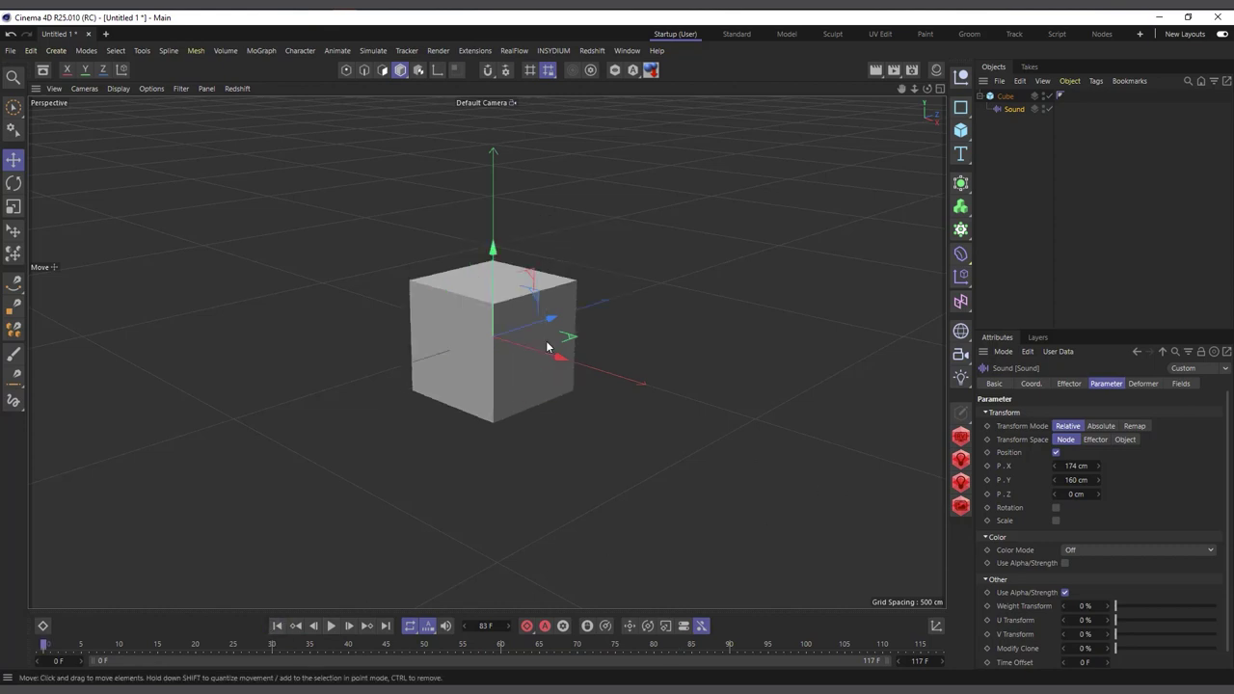
{"action": "left_click_drag", "start_coordinate": [928, 88], "coordinate": [906, 94]}
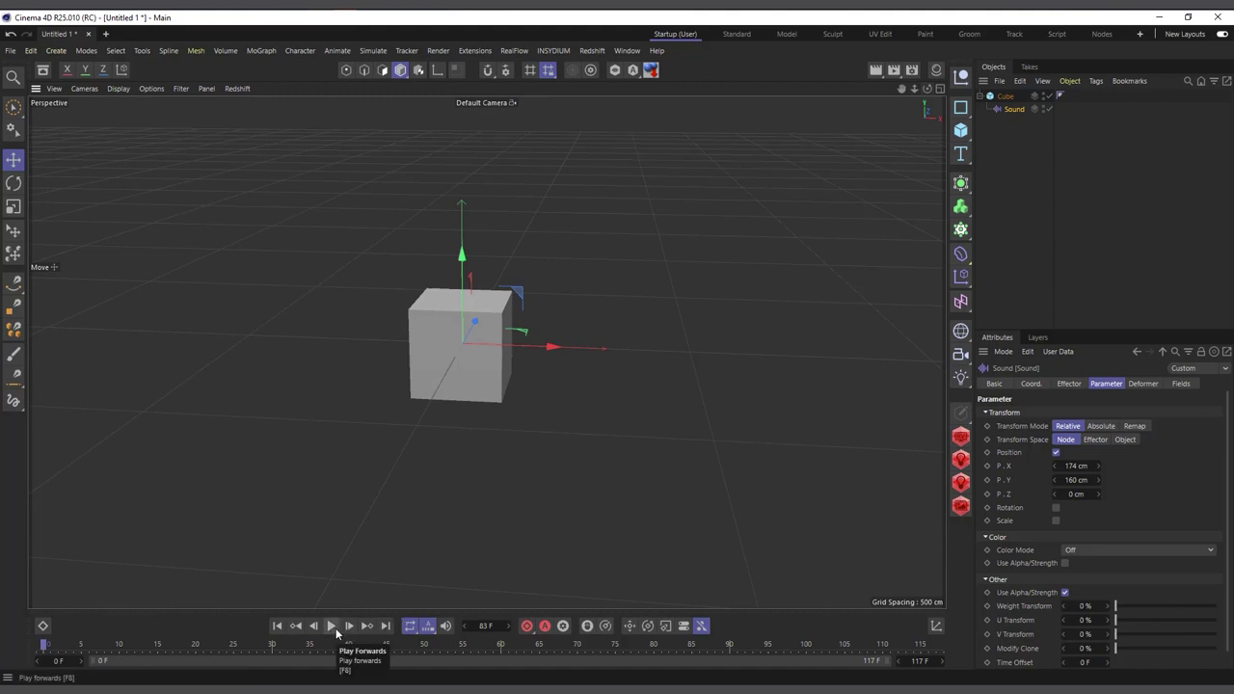
{"action": "left_click", "coordinate": [332, 627]}
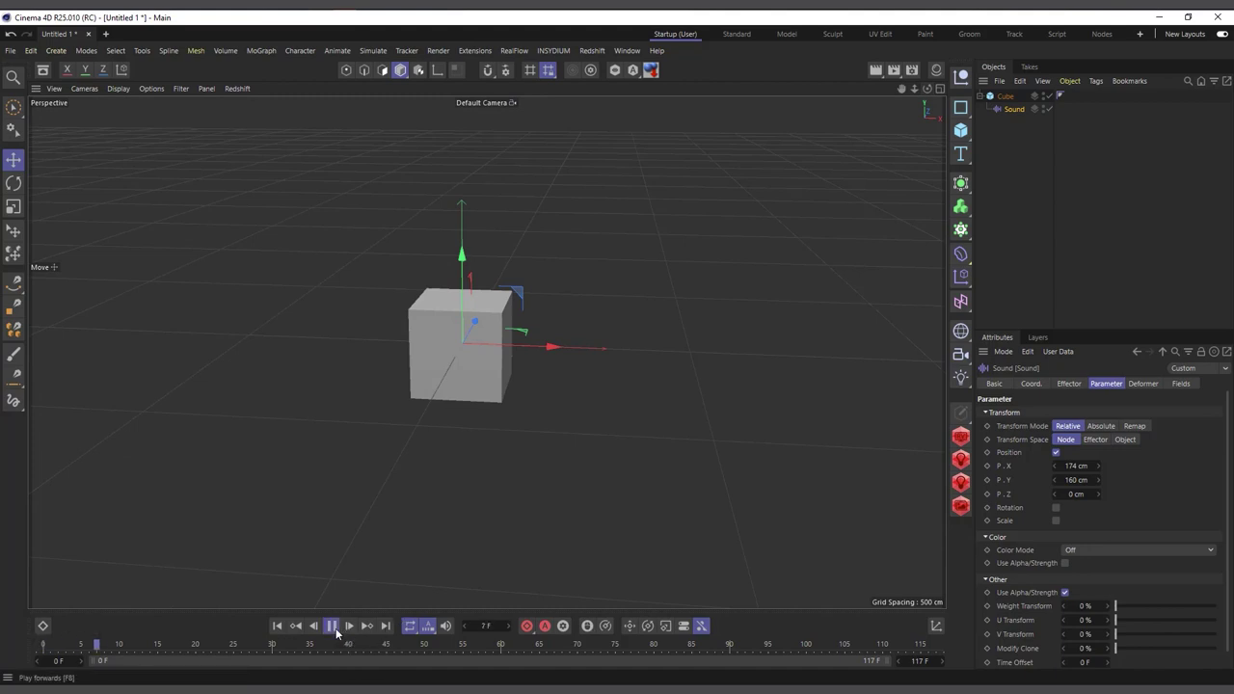
{"action": "left_click", "coordinate": [332, 627]}
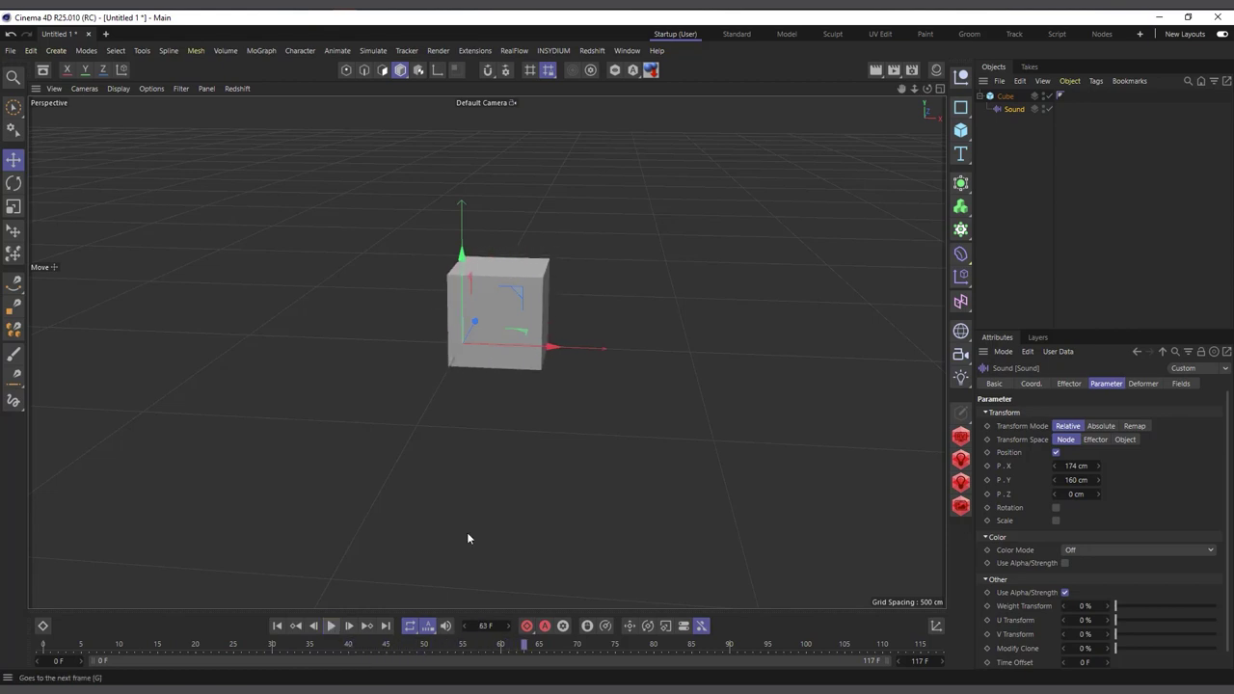
Add a Delay effector below the Sound effector as a child of the Cube and set its Deformation to Object
{"action": "left_click", "coordinate": [960, 277]}
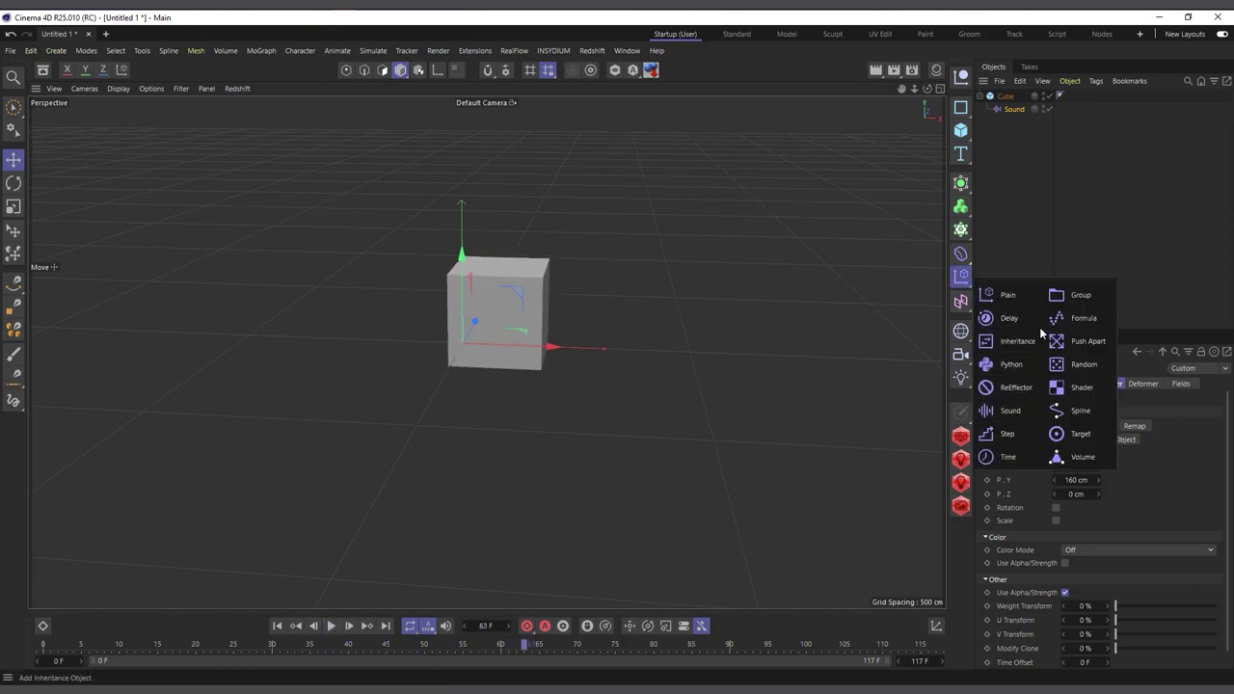
{"action": "left_click", "coordinate": [1009, 318]}
{"action": "left_click_drag", "start_coordinate": [1003, 96], "coordinate": [1014, 126]}
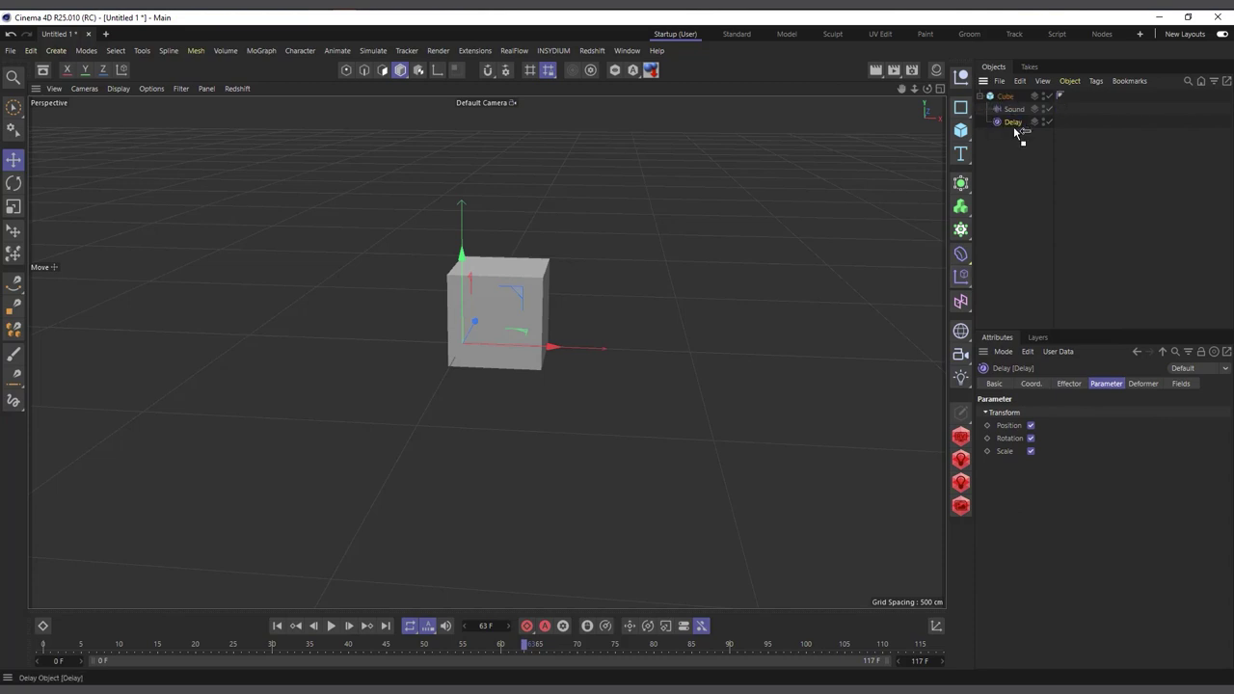
{"action": "left_click", "coordinate": [1145, 383]}
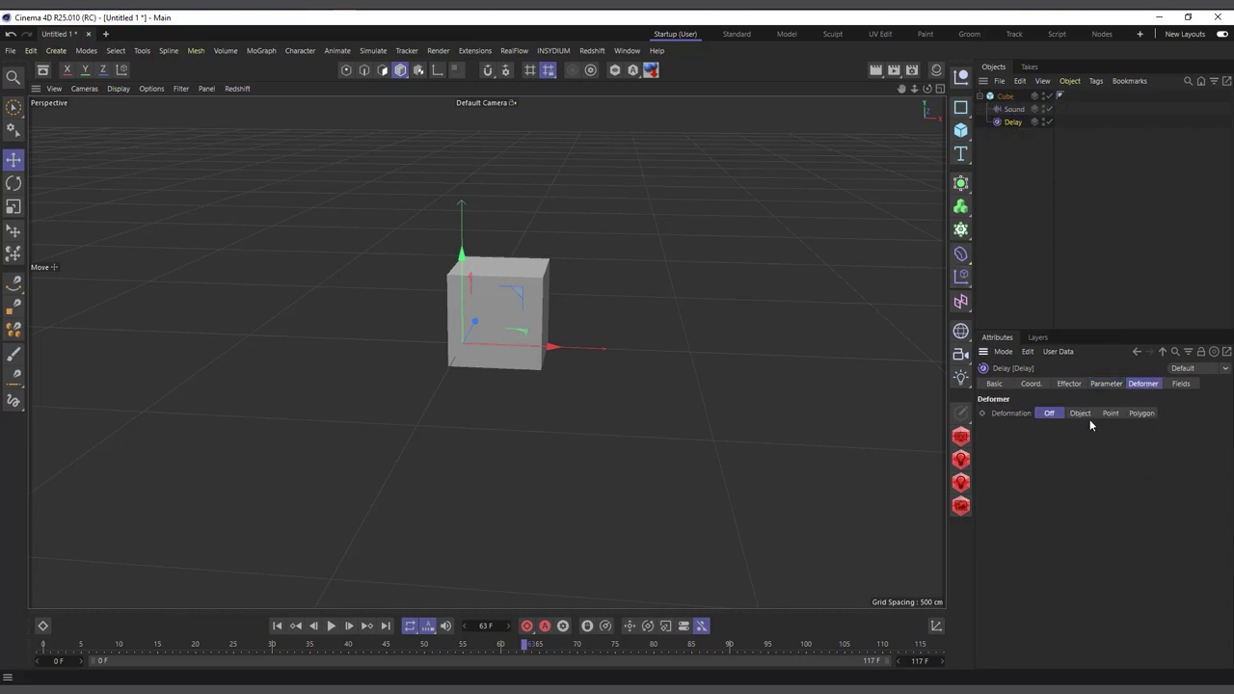
{"action": "left_click", "coordinate": [1080, 413]}
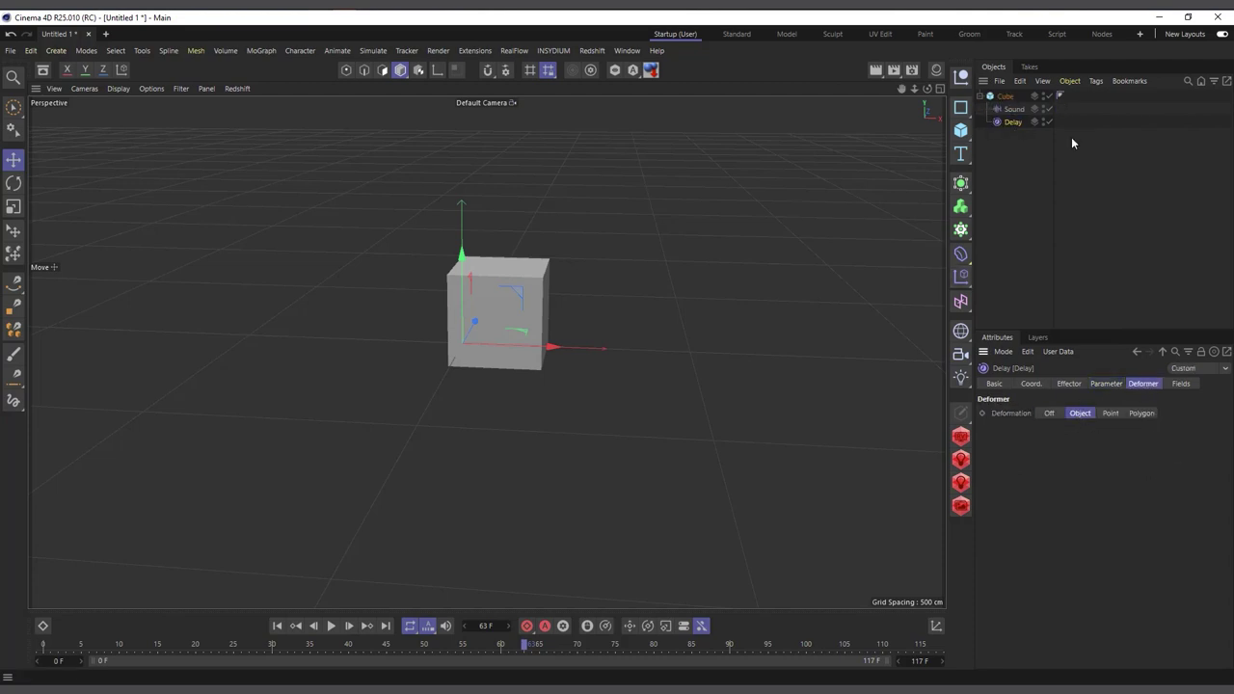
Set the Delay effector's Strength to 75 % in Blend mode and play the animation from the first frame
{"action": "left_click", "coordinate": [1069, 384]}
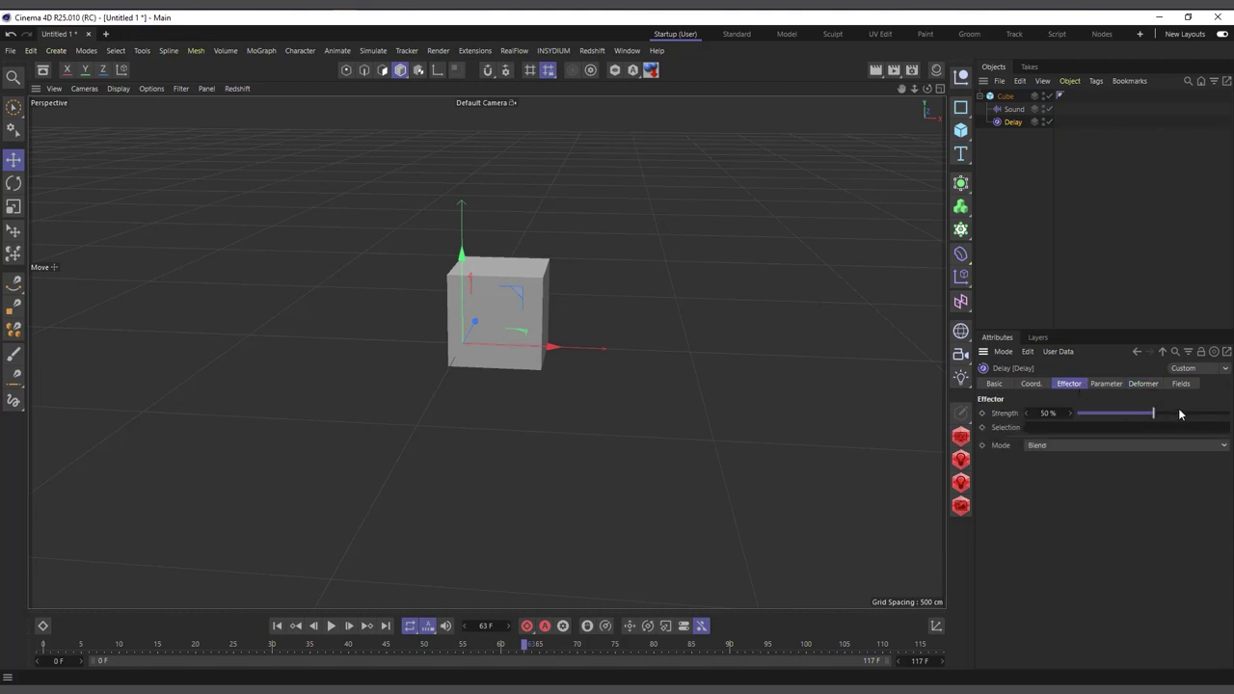
{"action": "left_click_drag", "start_coordinate": [1181, 413], "coordinate": [1193, 418]}
{"action": "left_click", "coordinate": [278, 627]}
{"action": "left_click", "coordinate": [331, 627]}
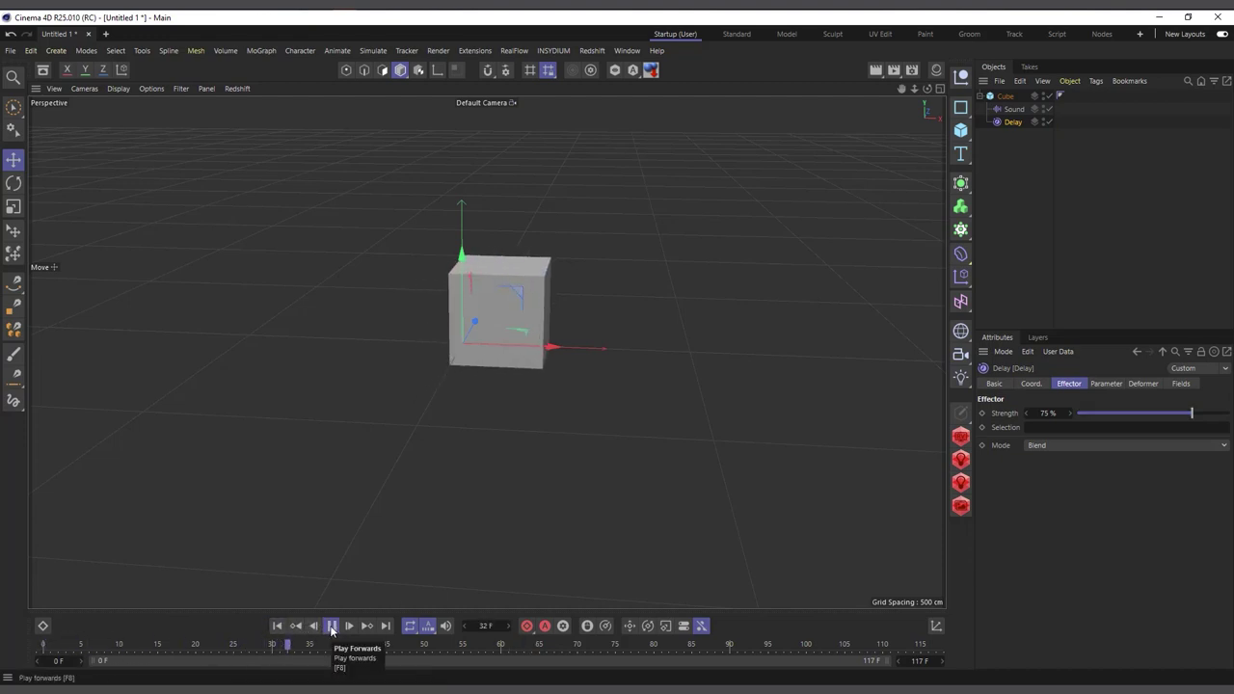
{"action": "left_click", "coordinate": [331, 627]}
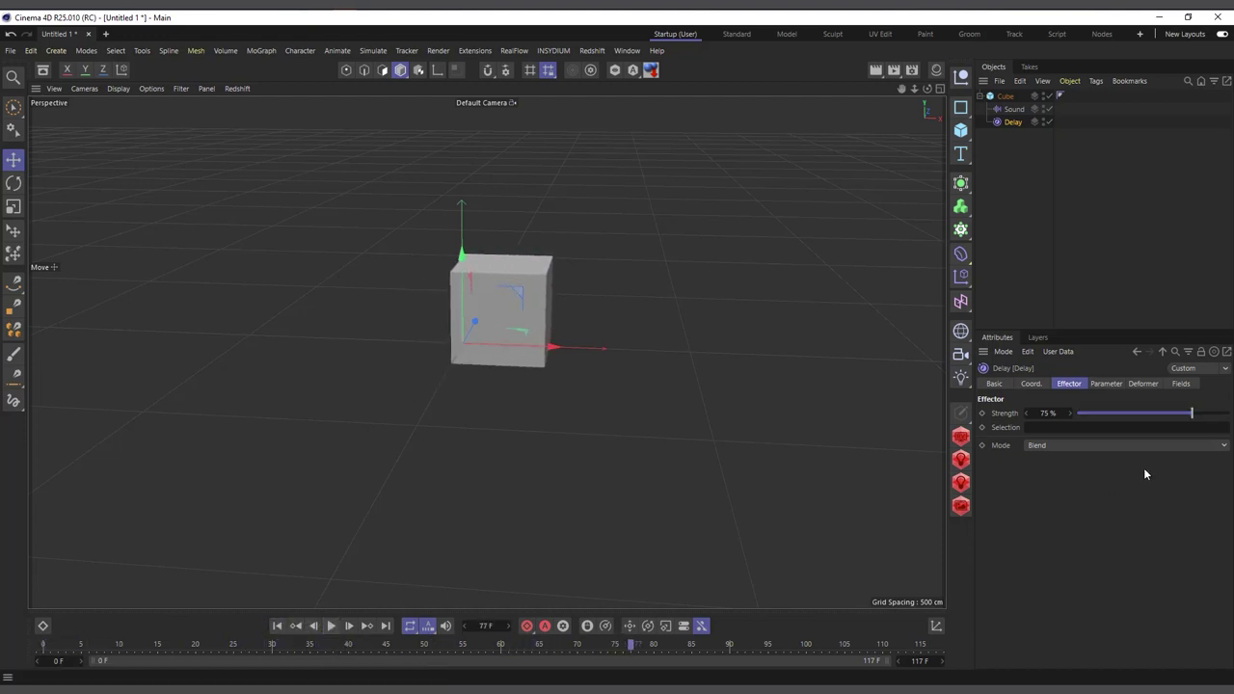
Raise the Delay effector's Strength to 92 % and replay the animation from the first frame
{"action": "left_click_drag", "start_coordinate": [1190, 414], "coordinate": [1221, 418]}
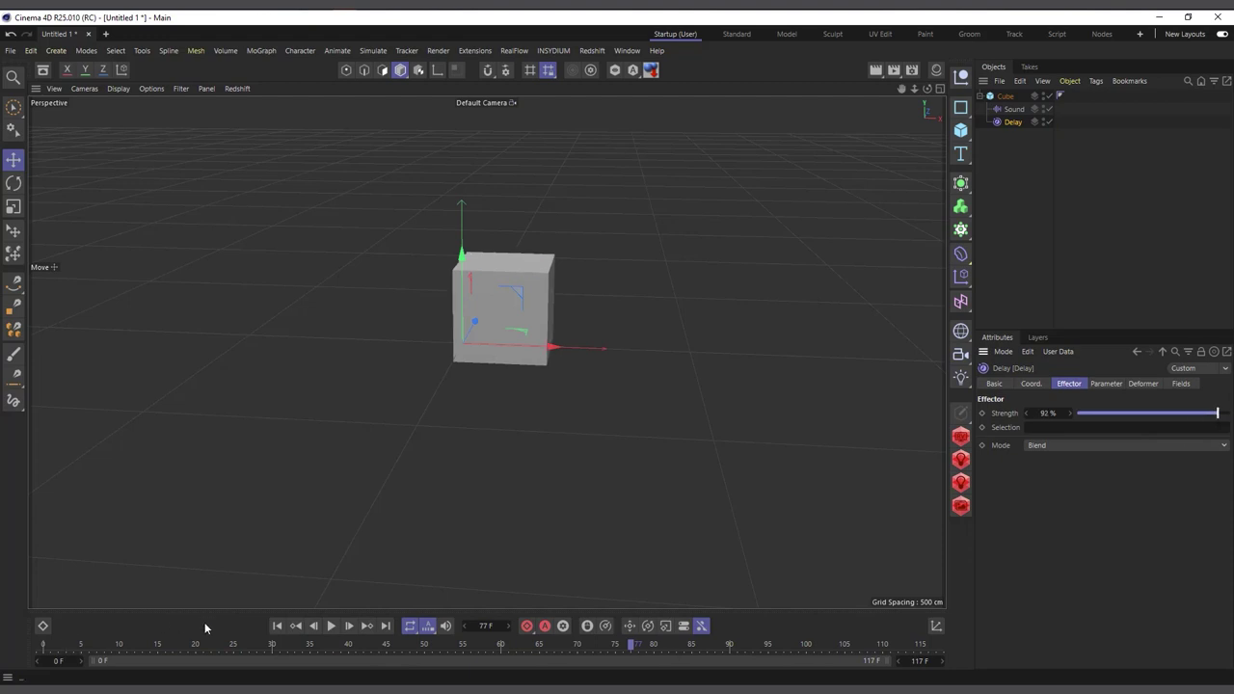
{"action": "left_click", "coordinate": [276, 627]}
{"action": "left_click", "coordinate": [332, 627]}
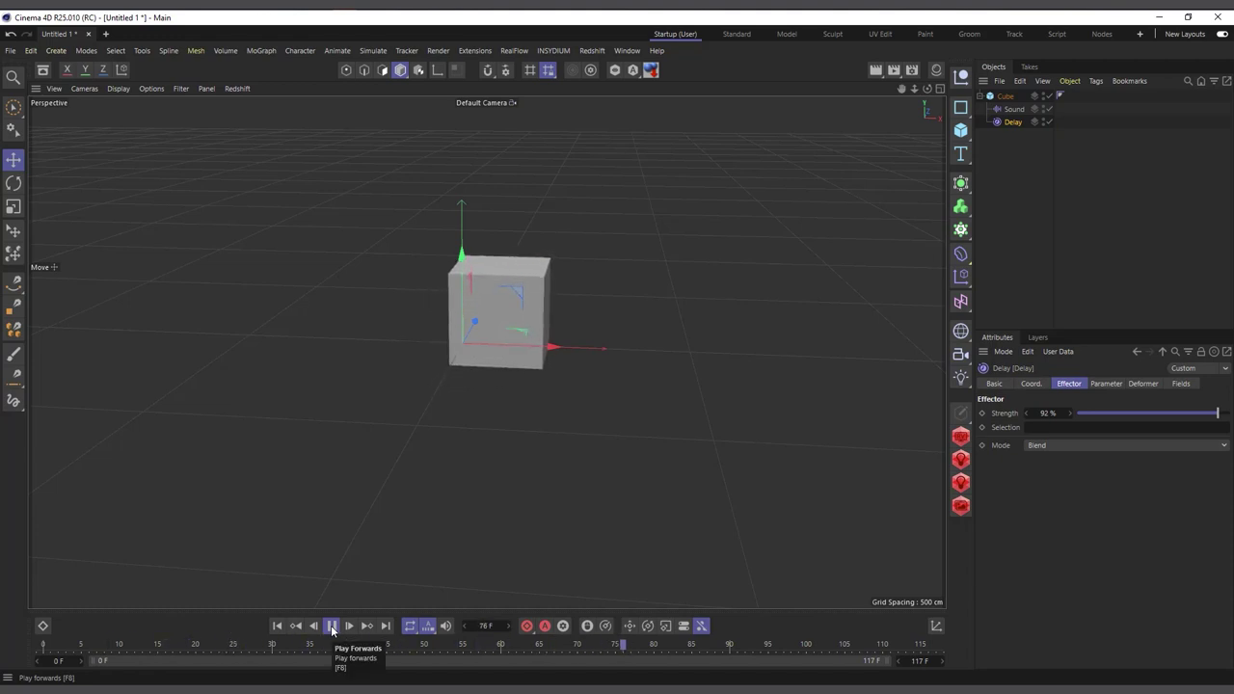
{"action": "left_click", "coordinate": [332, 626]}
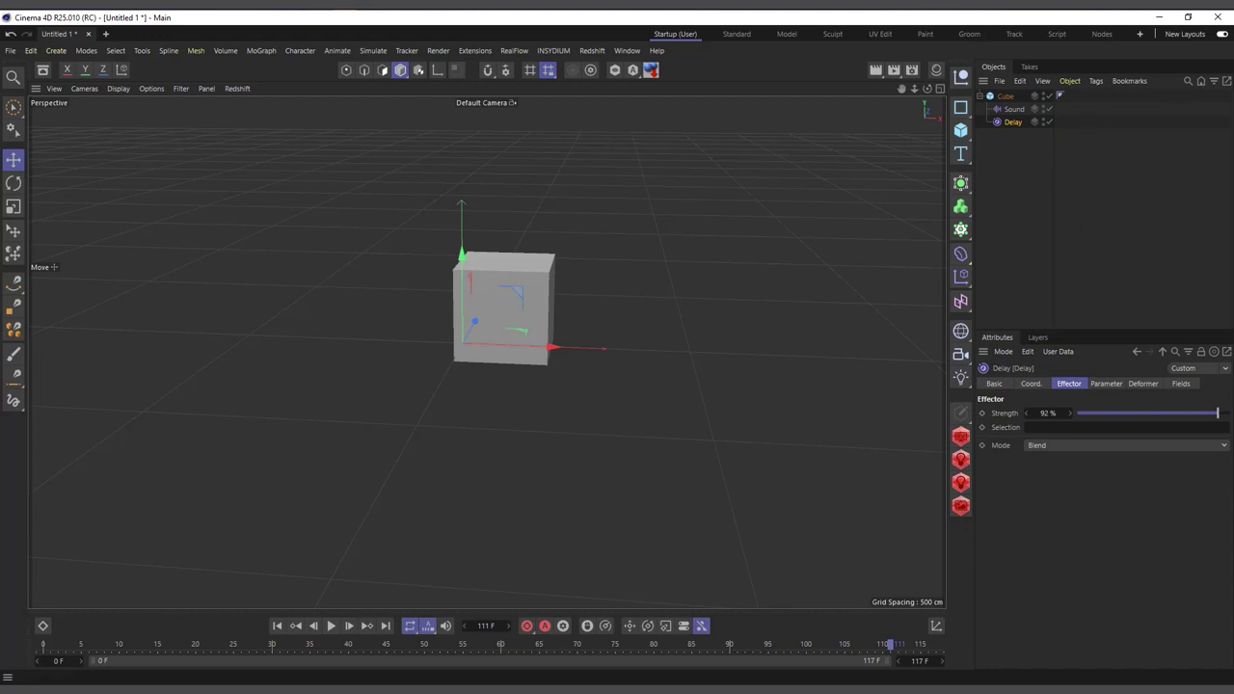
Switch to the browser, briefly play the "Animate with Sound" YouTube tutorial as a reference, and return to Cinema 4D
{"action": "key", "text": "alt+Tab"}
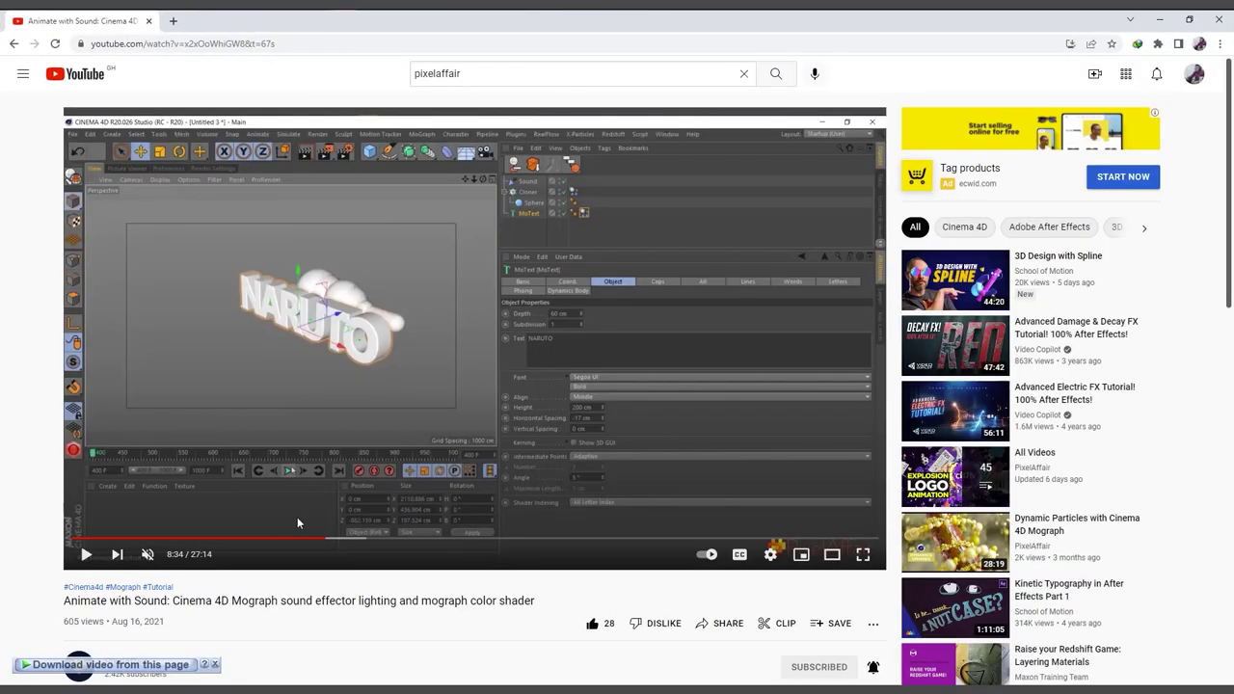
{"action": "left_click", "coordinate": [86, 558]}
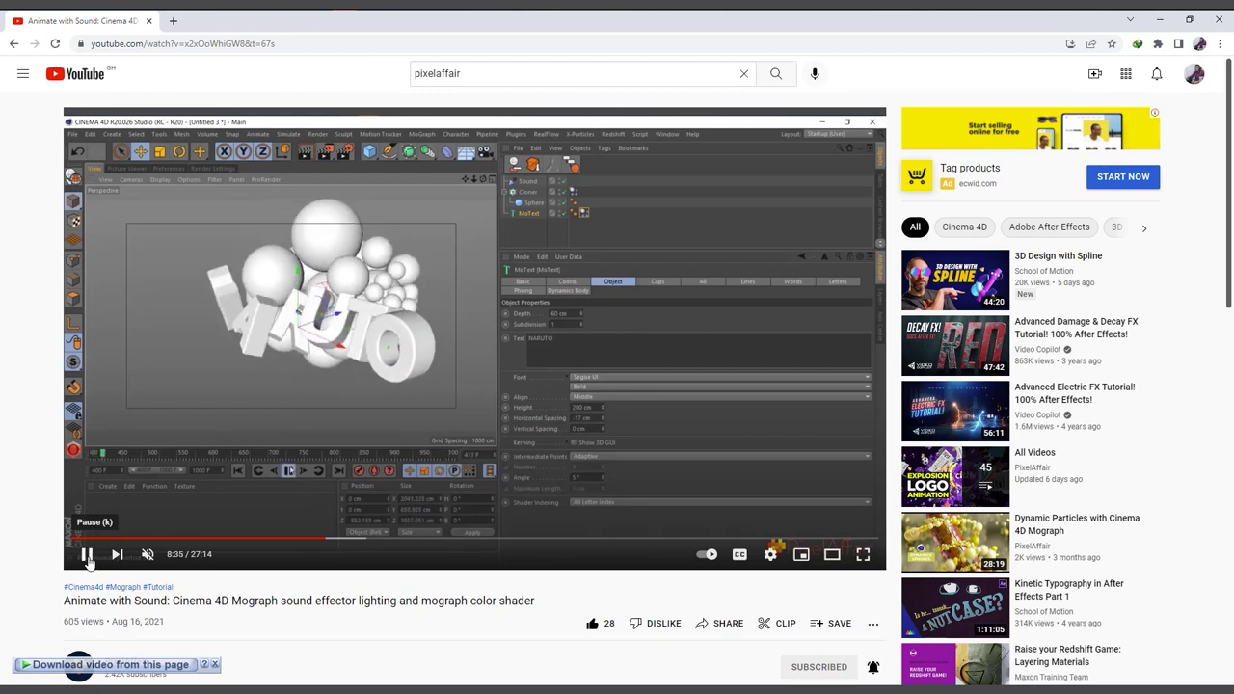
{"action": "left_click", "coordinate": [87, 558]}
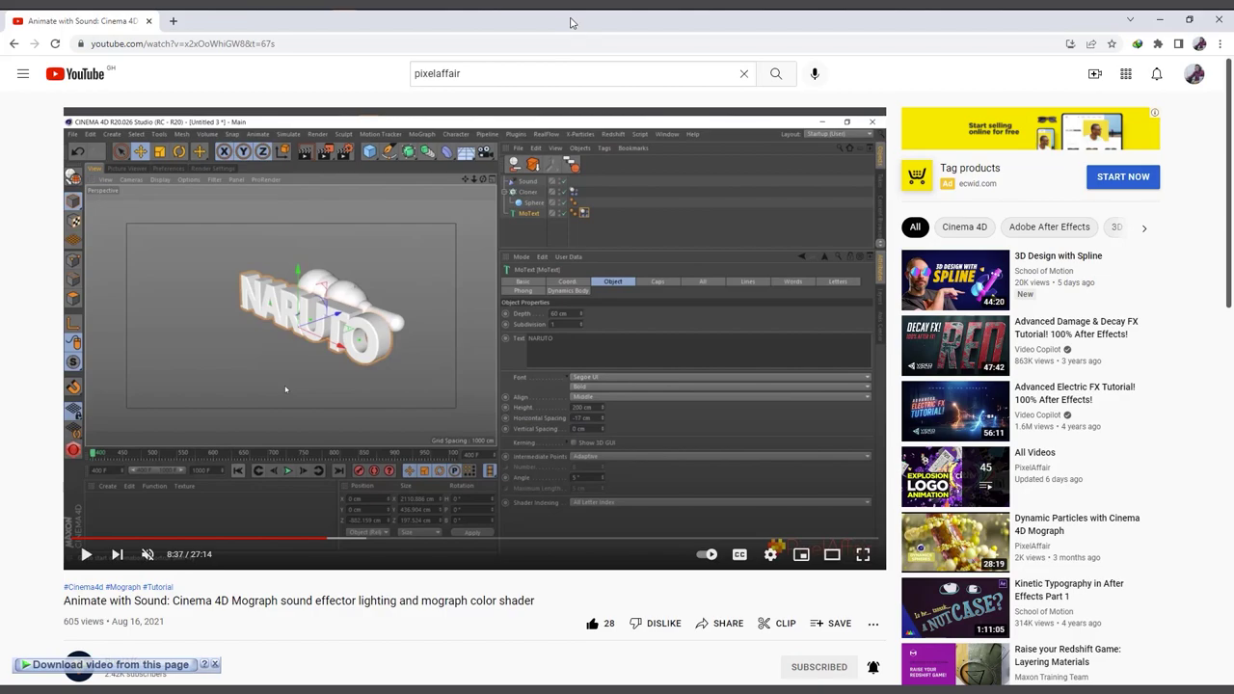
{"action": "left_click", "coordinate": [1160, 19]}
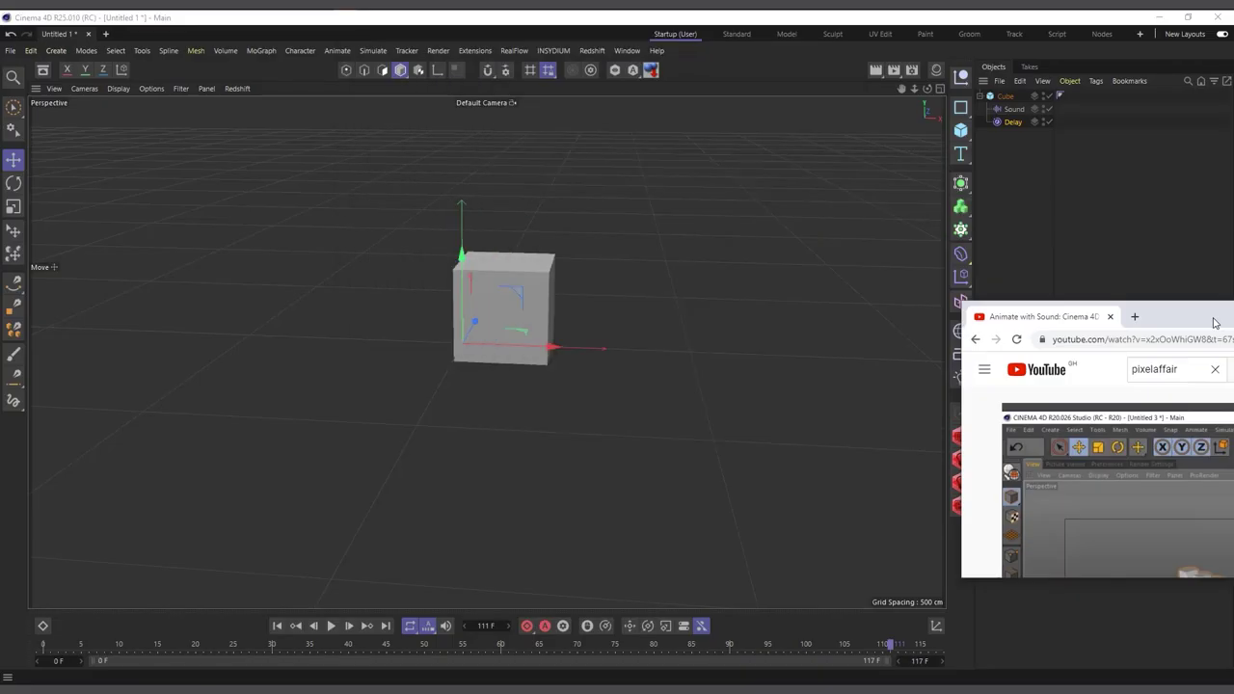